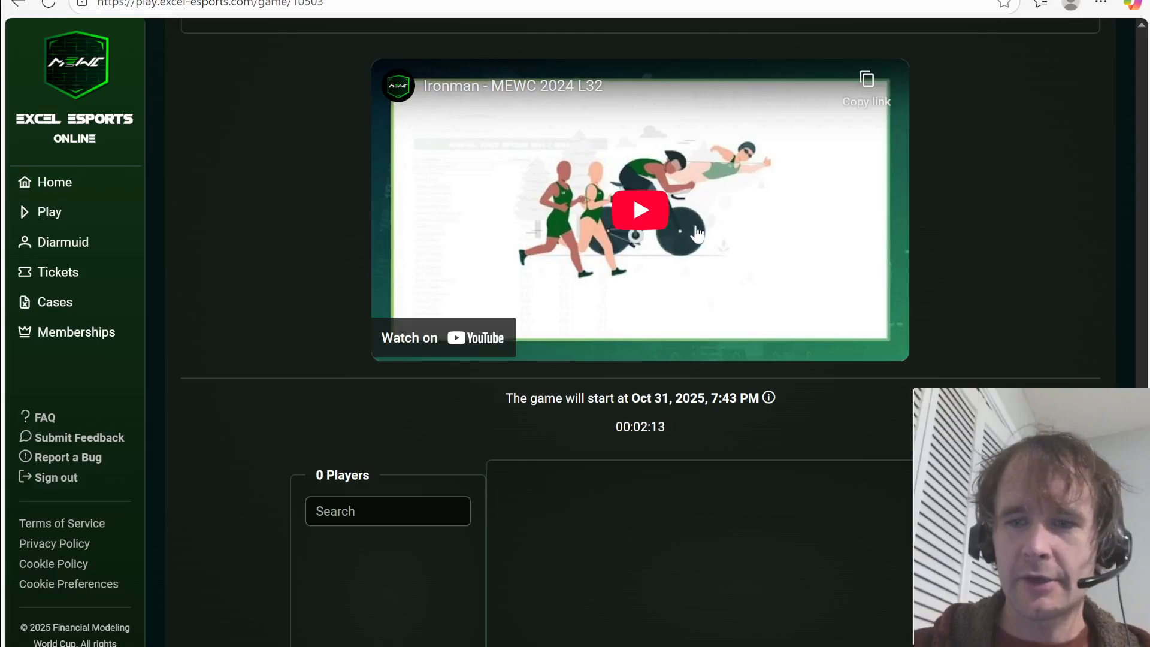
Join the Ironman pre-gaming game and confirm joining.
scroll(637, 226, up, 3)
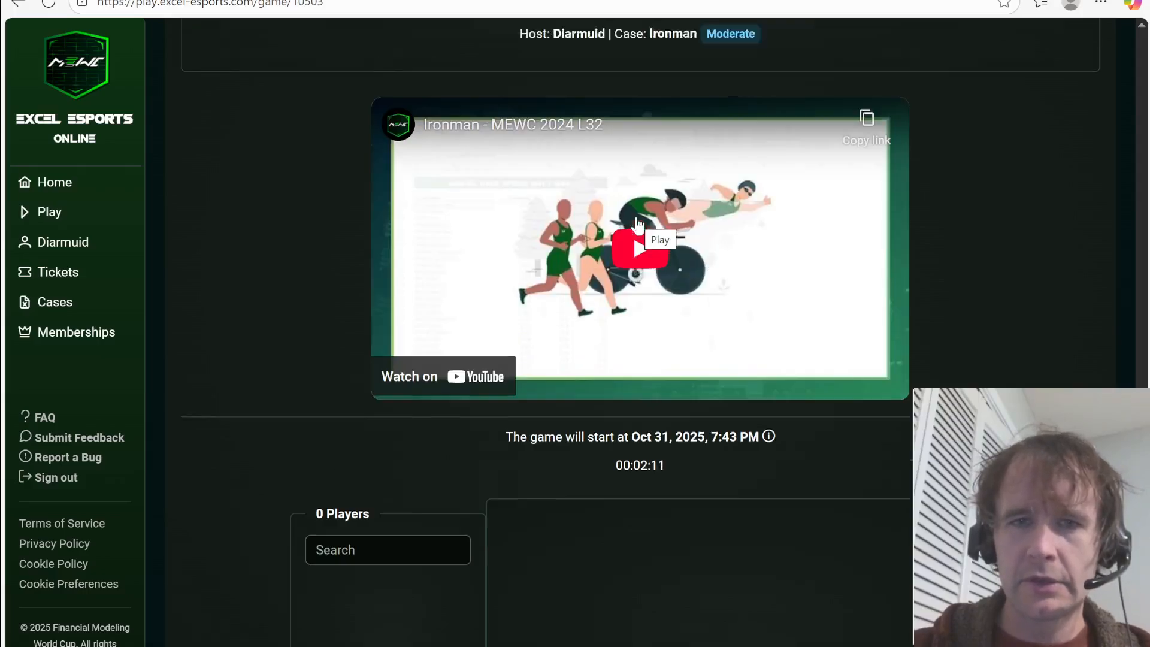
click(618, 90)
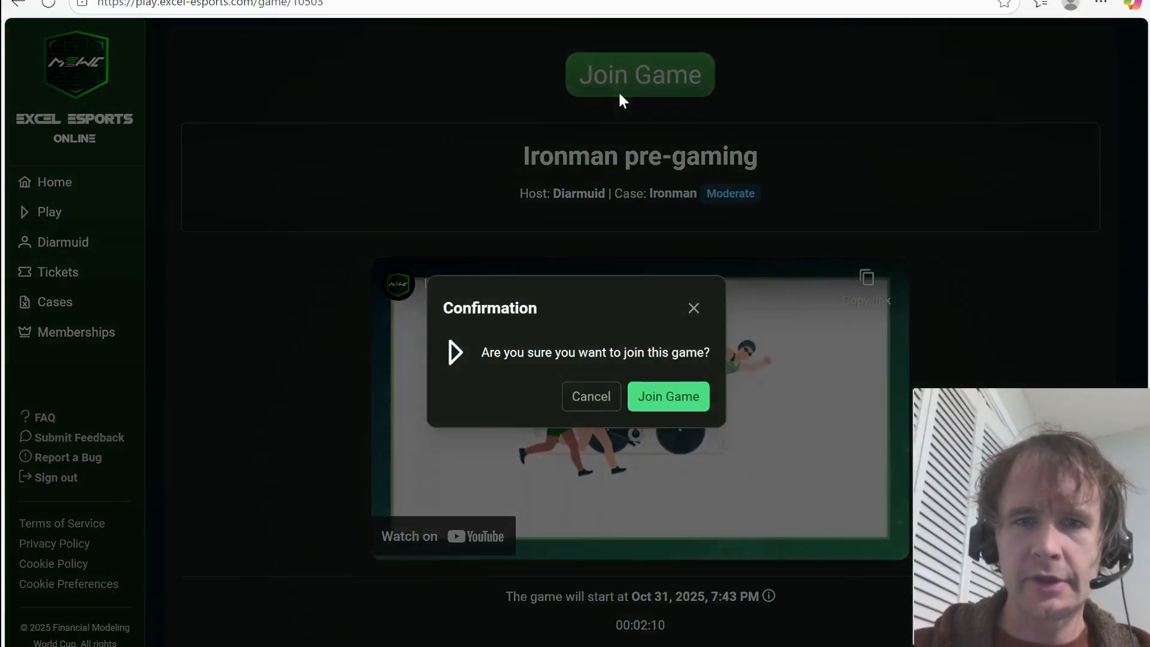
click(675, 407)
Play the Ironman introduction video and skip ahead 15 seconds past its opening.
scroll(347, 384, down, 3)
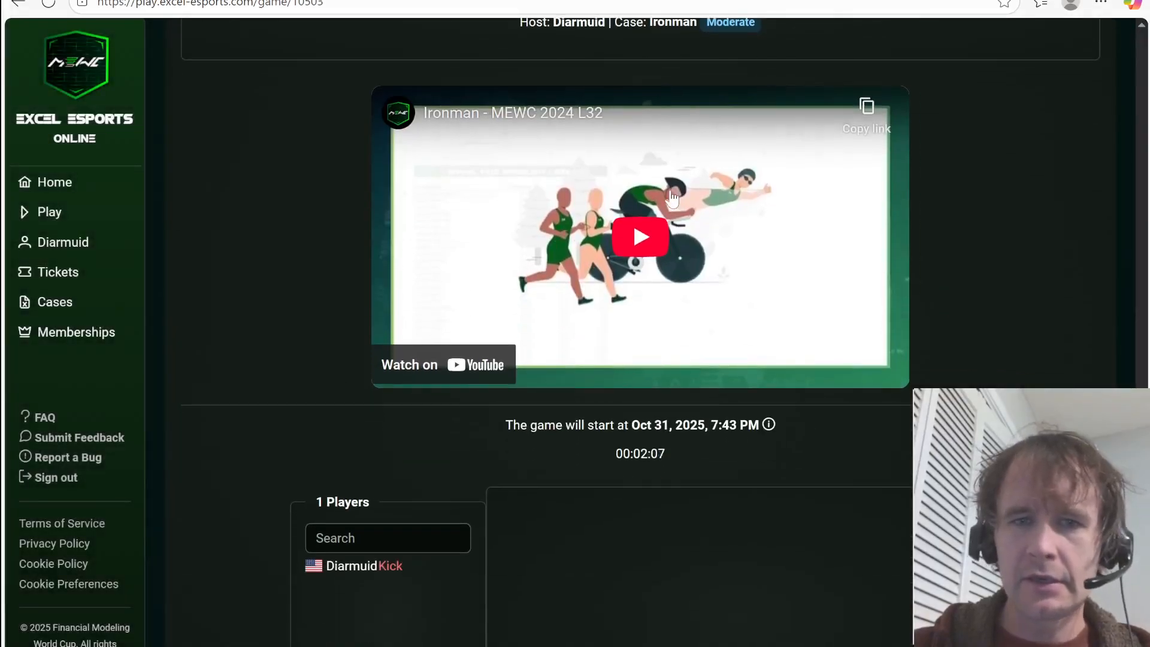
click(632, 245)
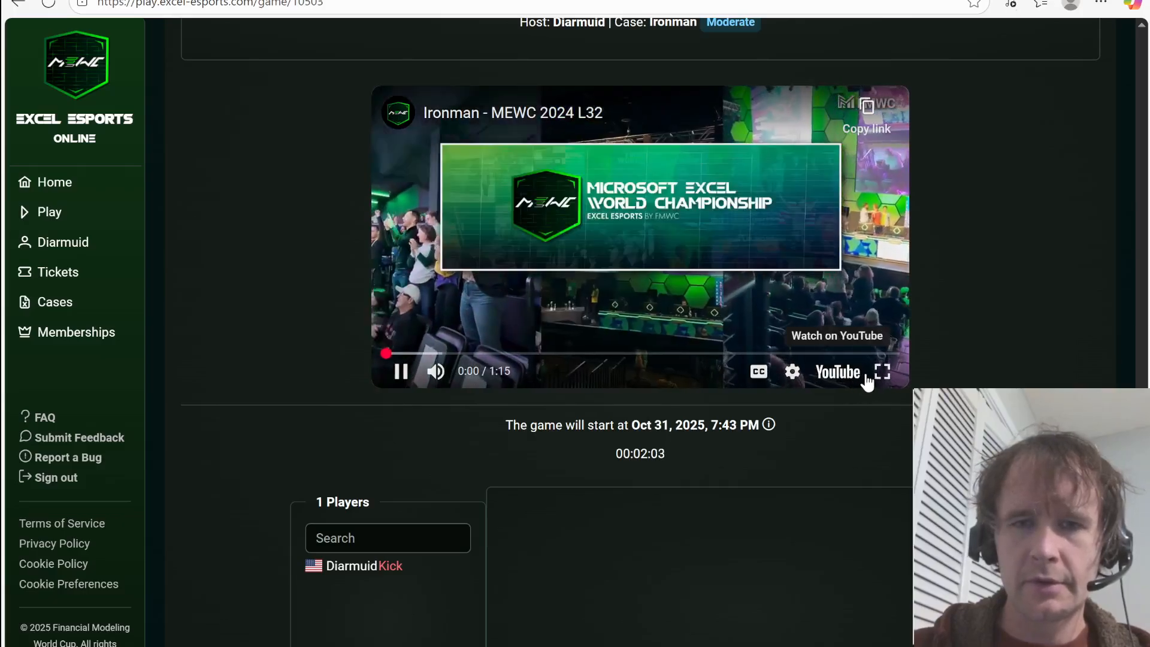
key(Right)
key(Right)
key(Right)
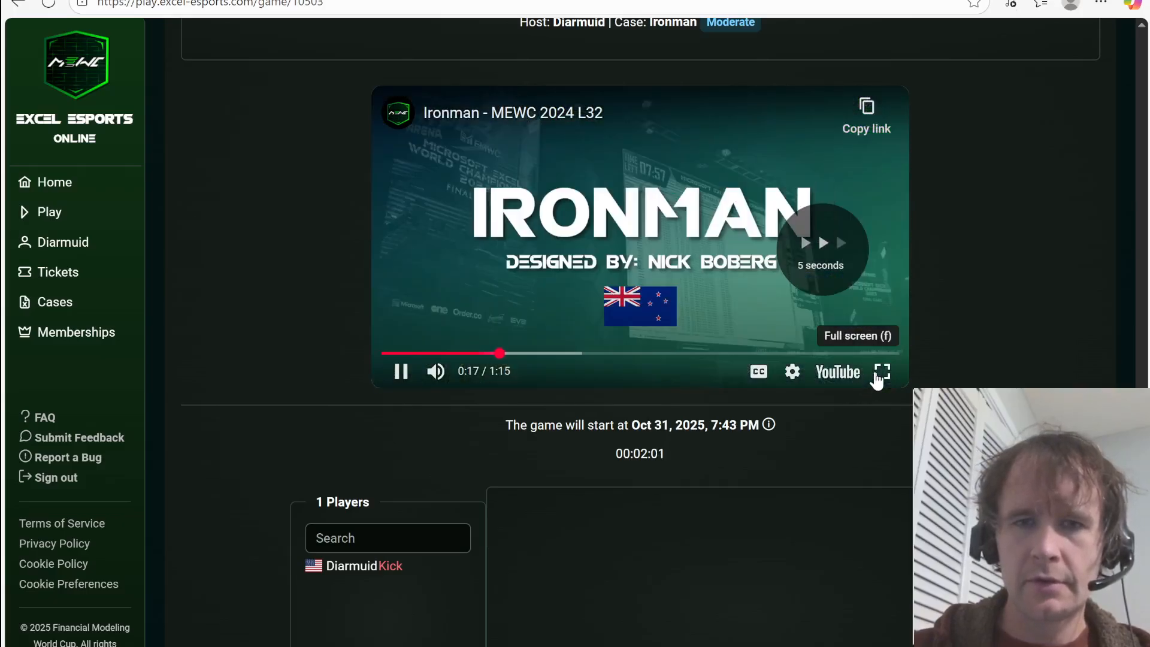
Increase the playback speed of the introduction video.
click(793, 372)
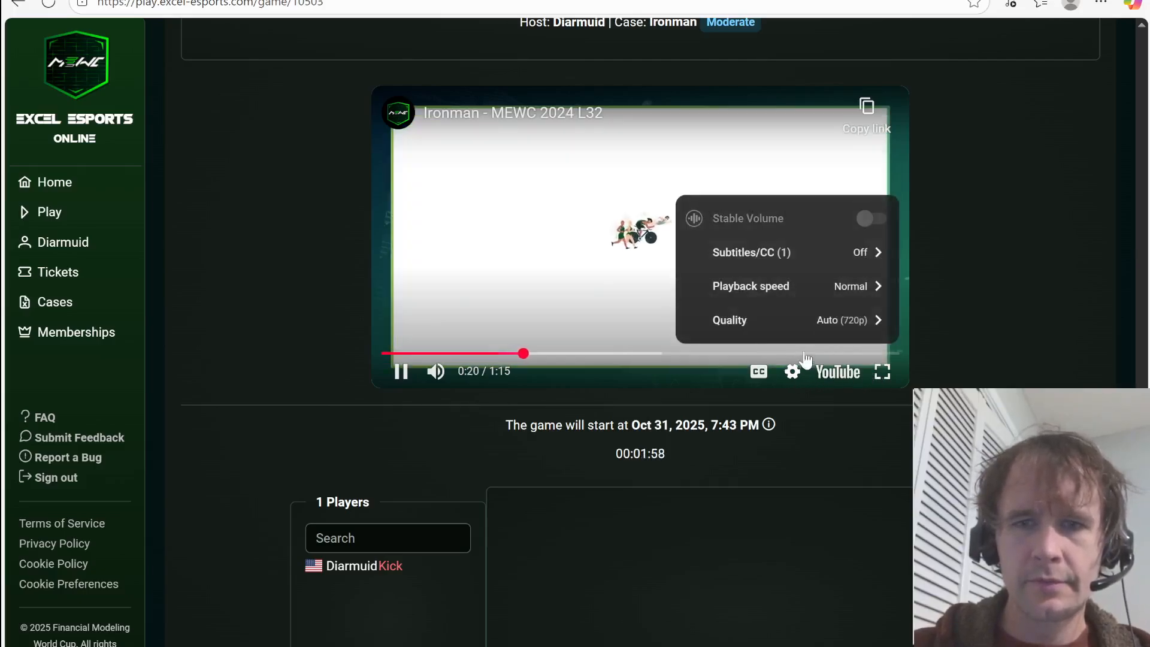
click(846, 287)
click(810, 286)
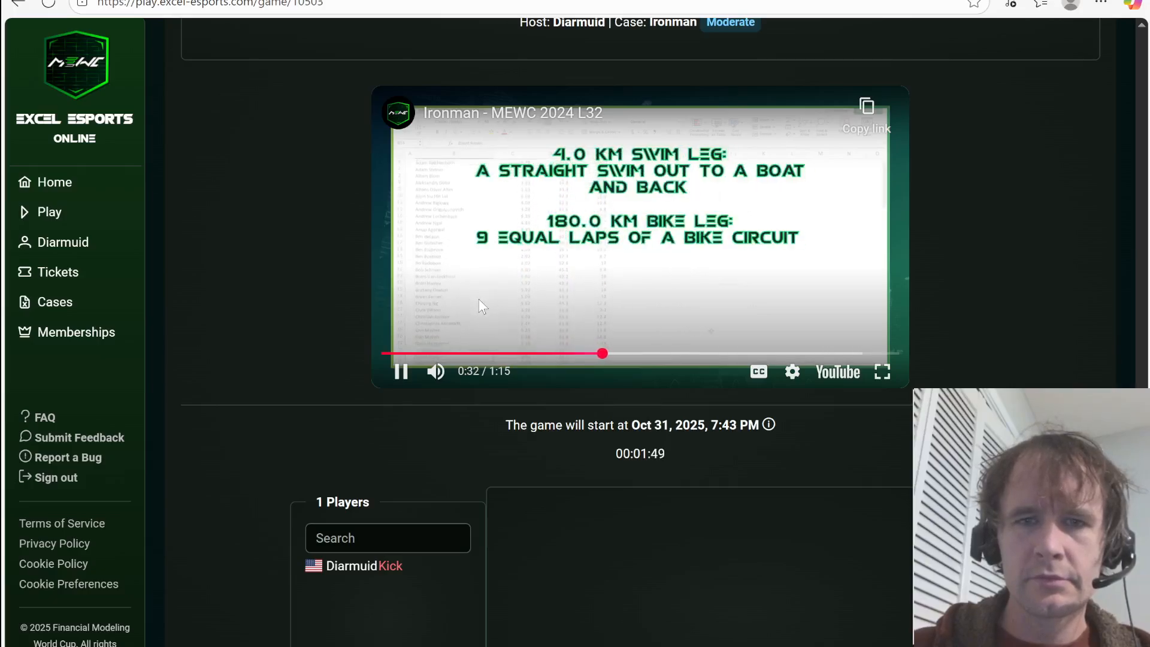
Watch the rest of the introduction video, pausing to read the leg distances and going back to the bike course speed multipliers.
click(443, 304)
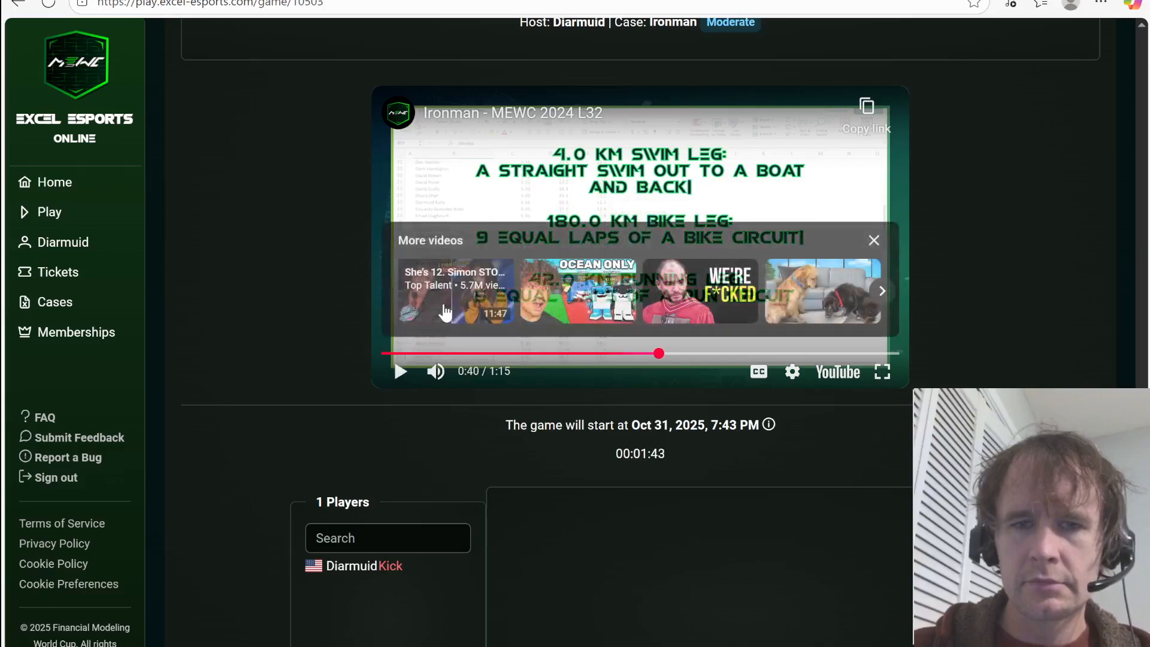
click(873, 241)
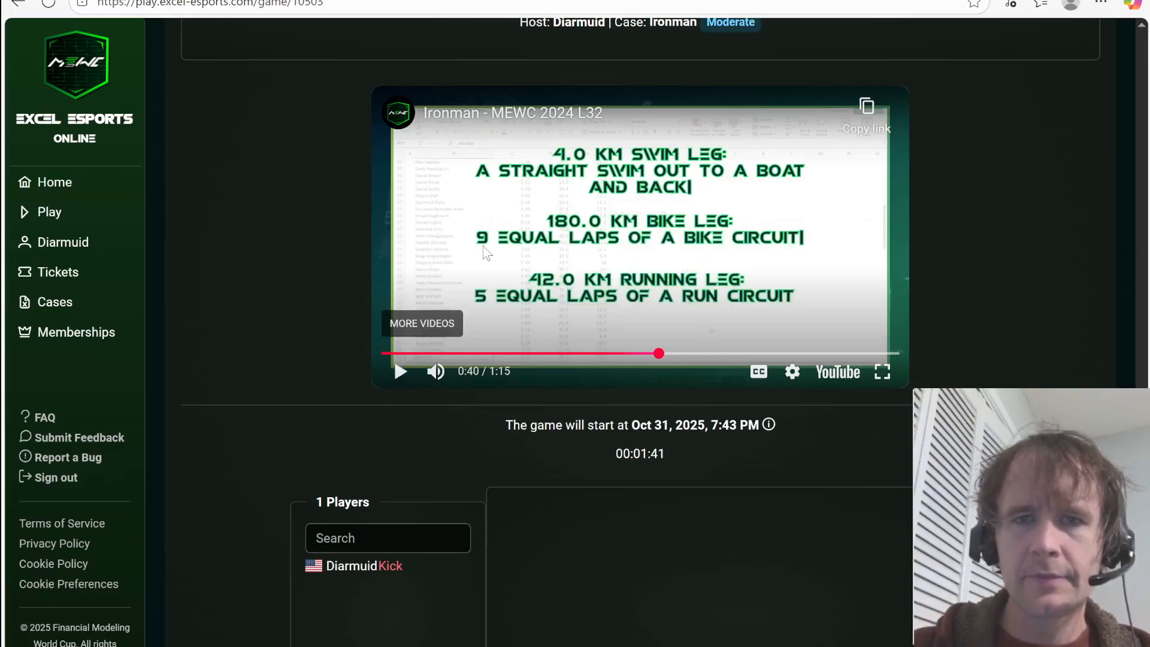
click(432, 249)
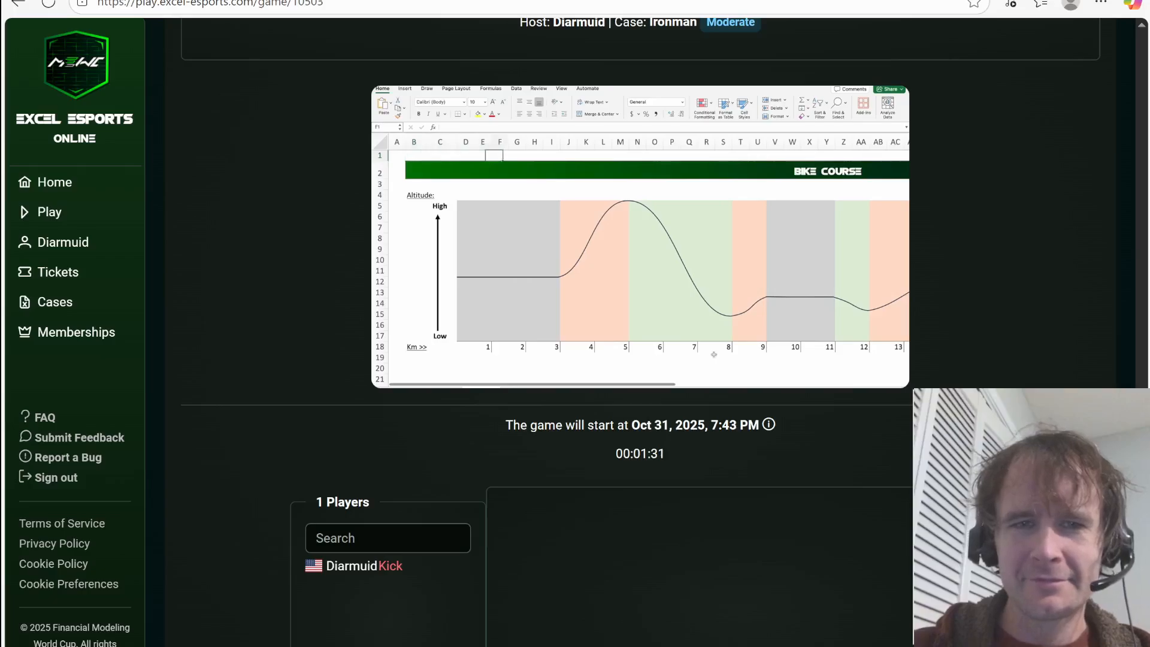
mouse_move(456, 231)
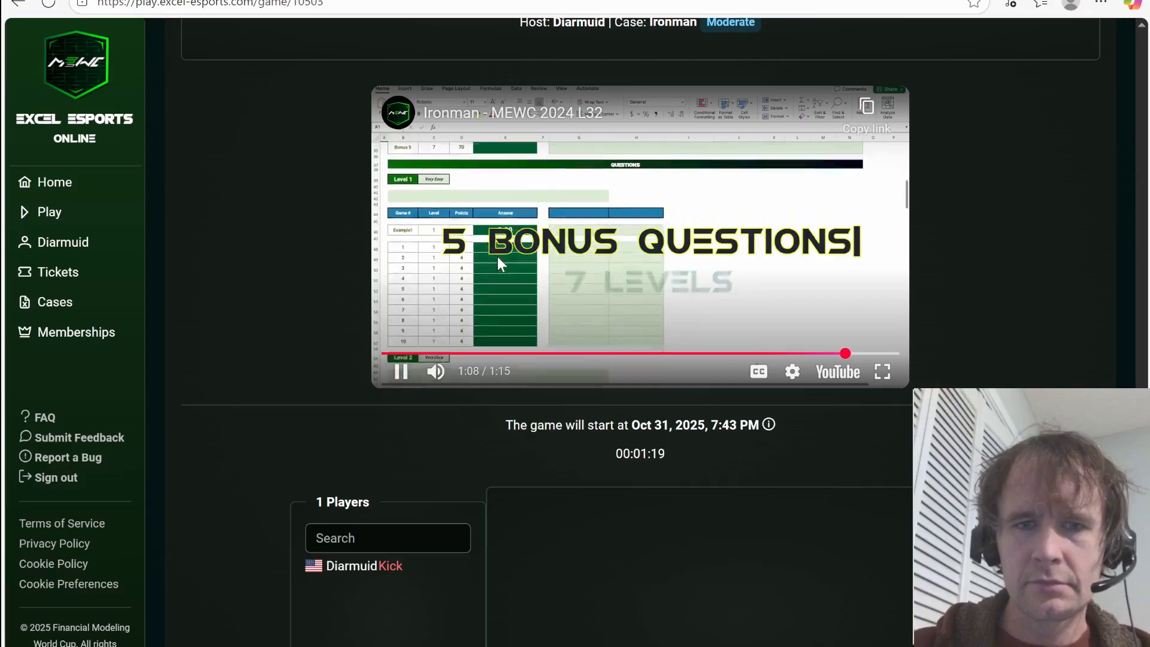
click(497, 256)
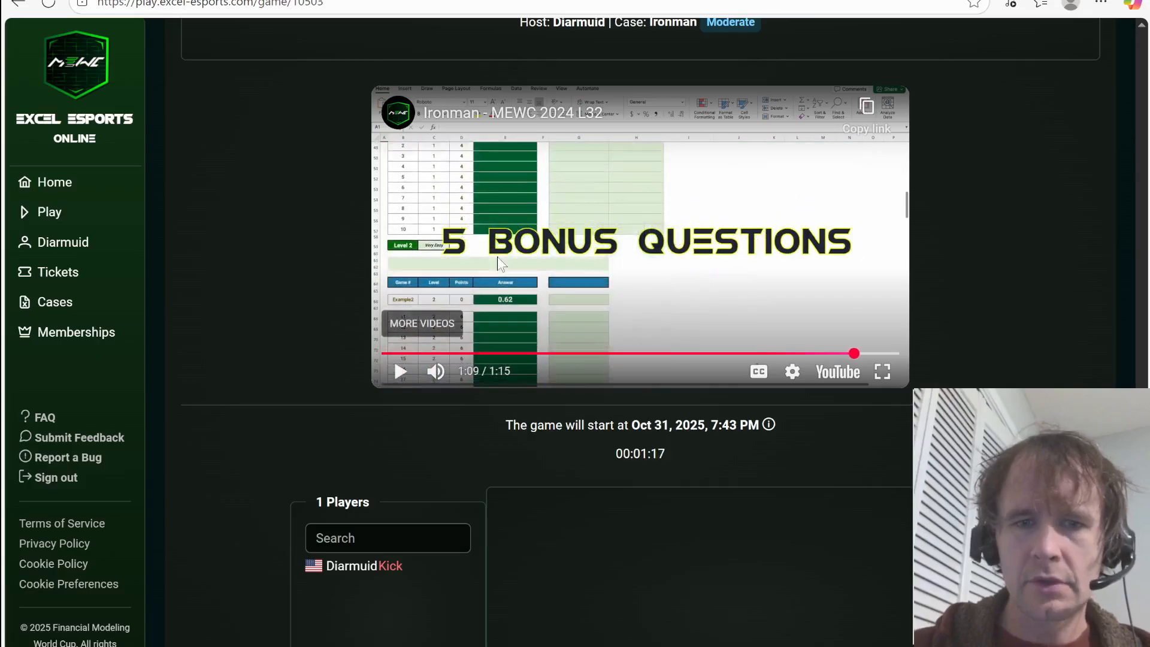
key(Left)
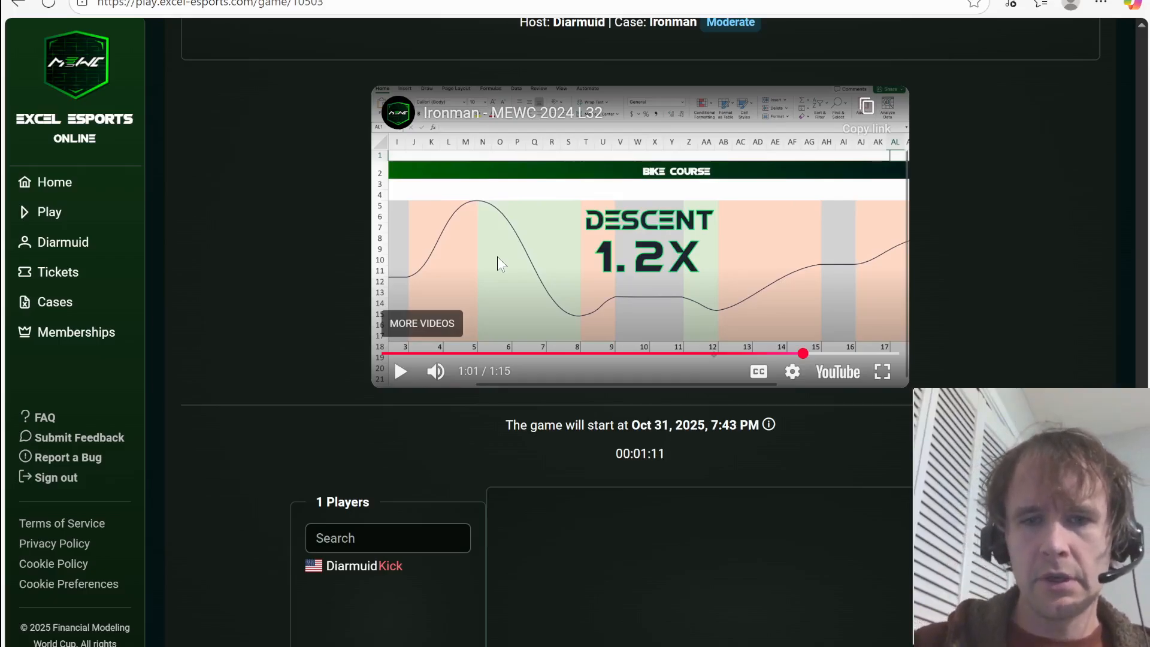
Start the Ironman game as host and confirm the start.
scroll(274, 278, up, 5)
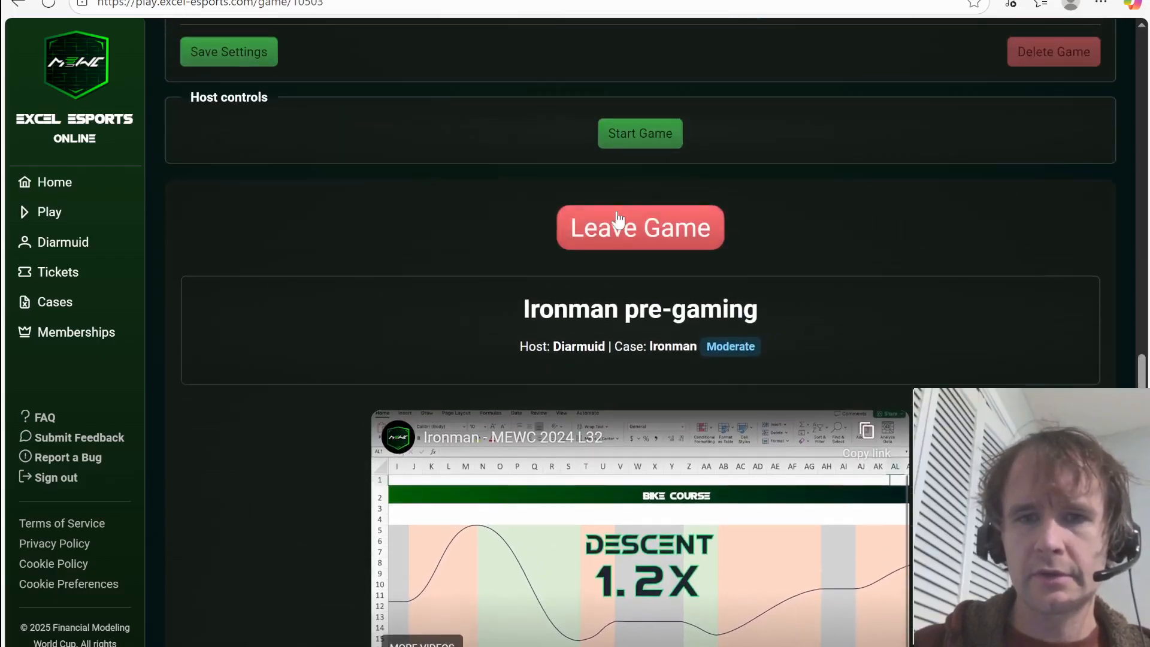
click(648, 132)
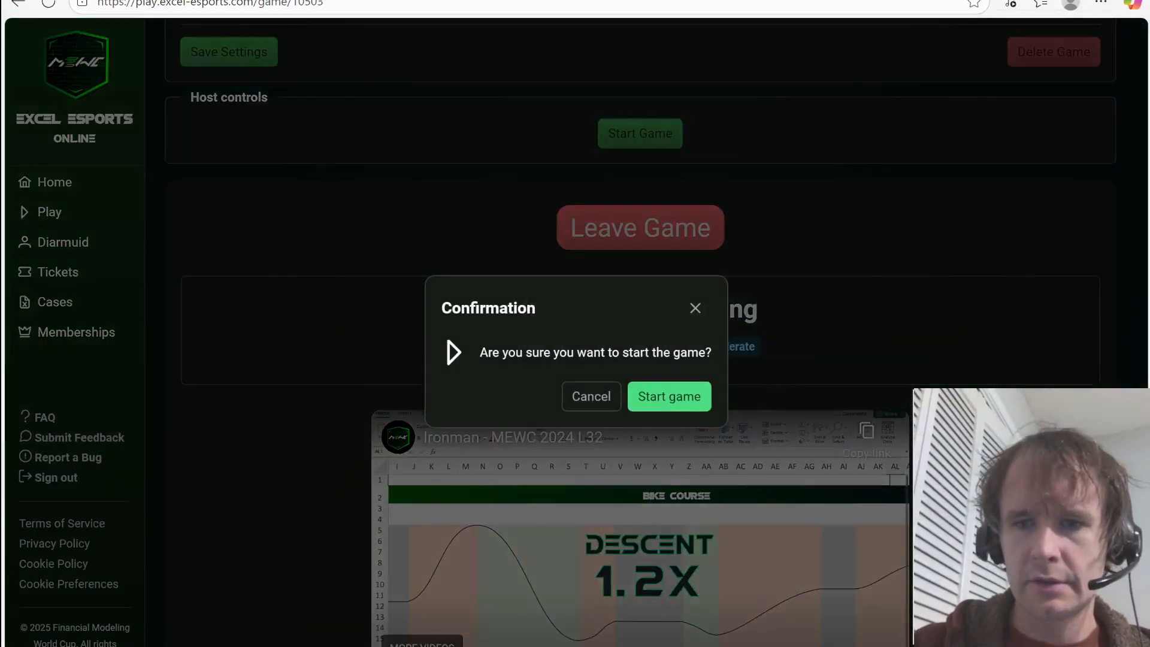
click(674, 395)
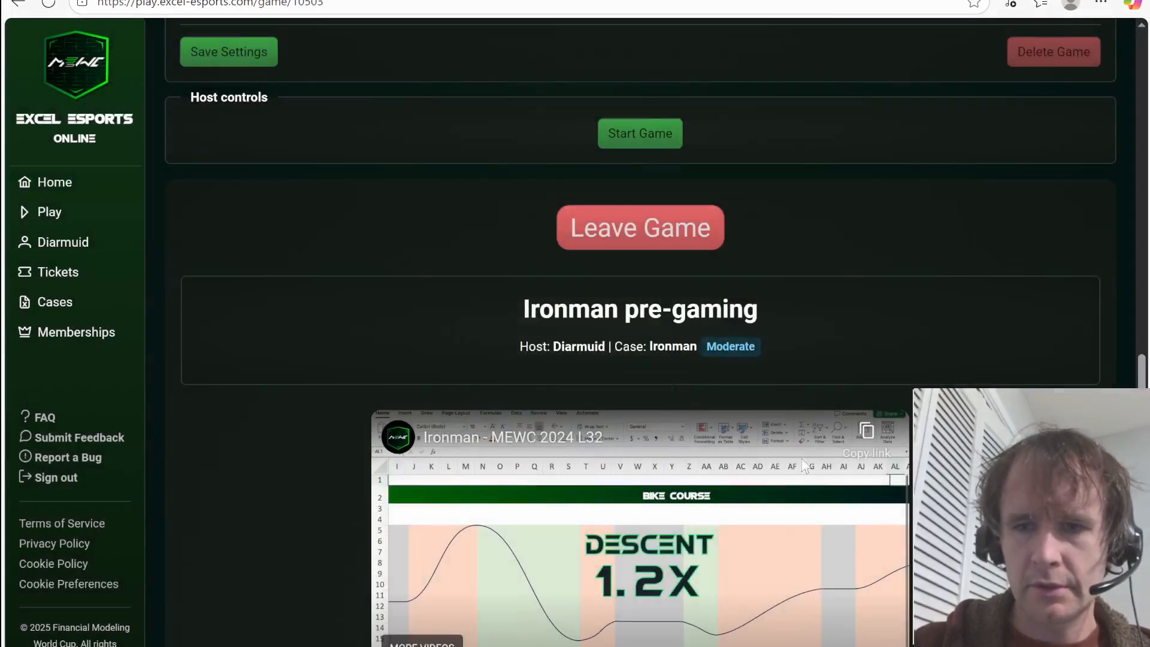
Download the case file Ironman.xlsx, open it in Excel and enable editing.
scroll(726, 494, down, 3)
scroll(484, 269, up, 20)
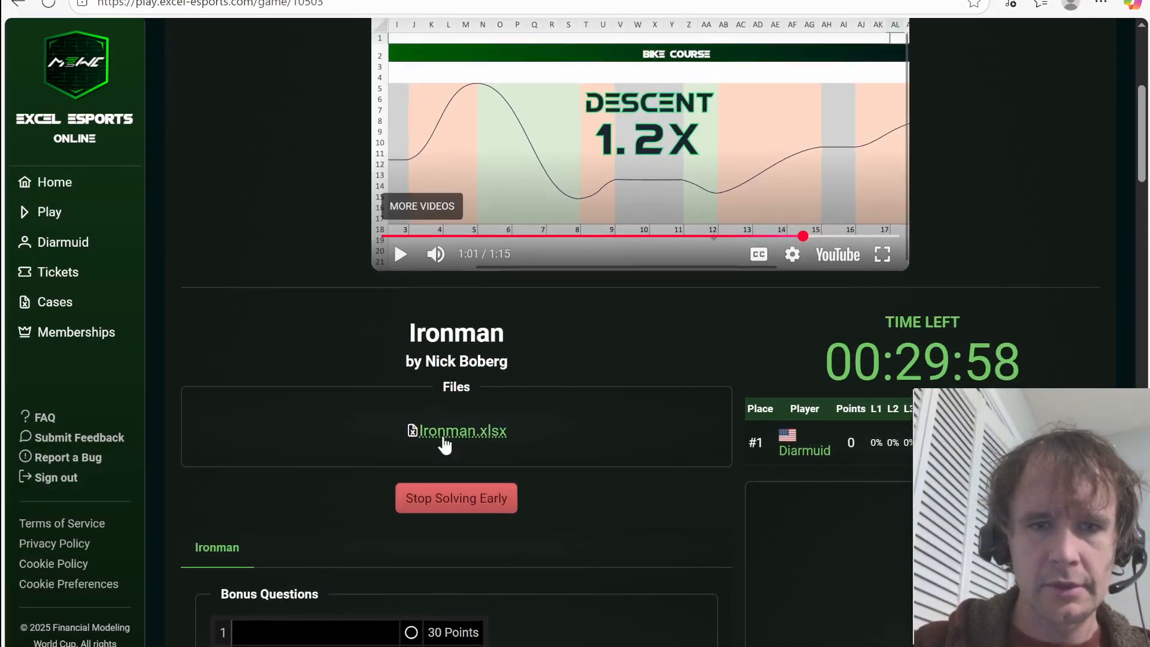
click(445, 433)
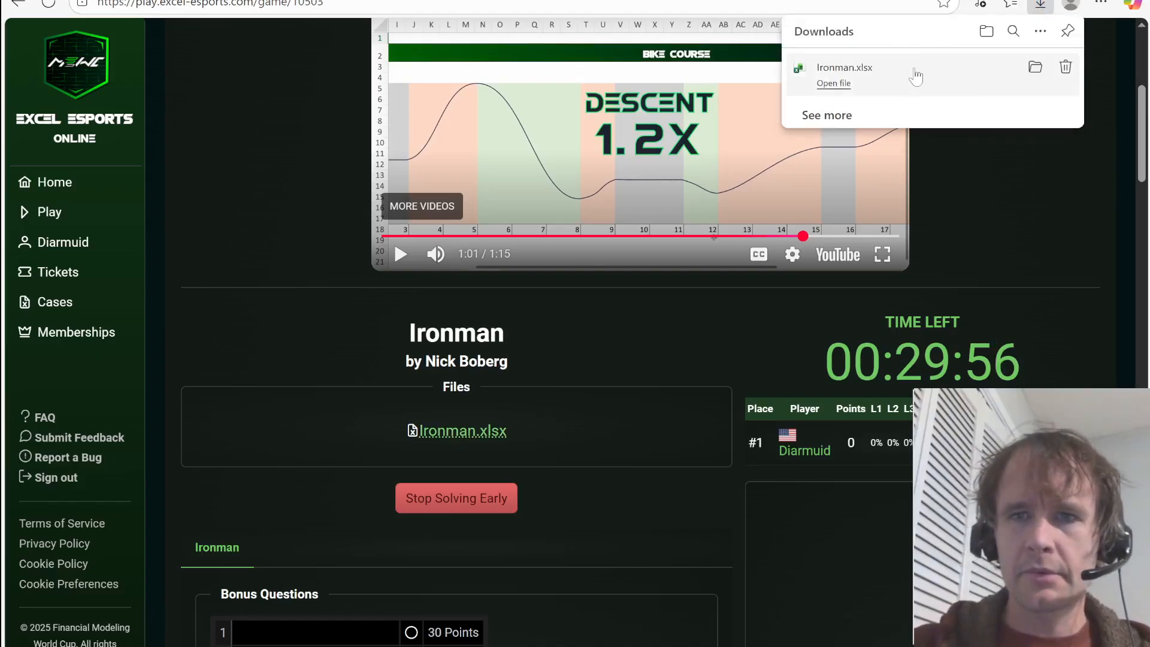
click(915, 76)
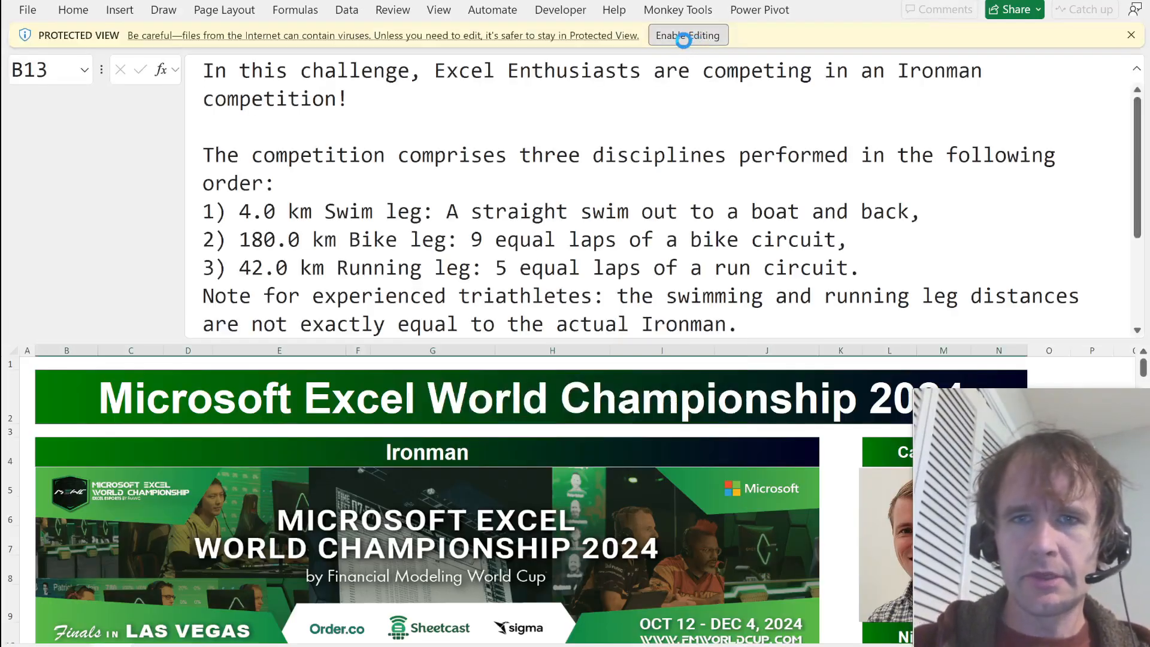
click(687, 35)
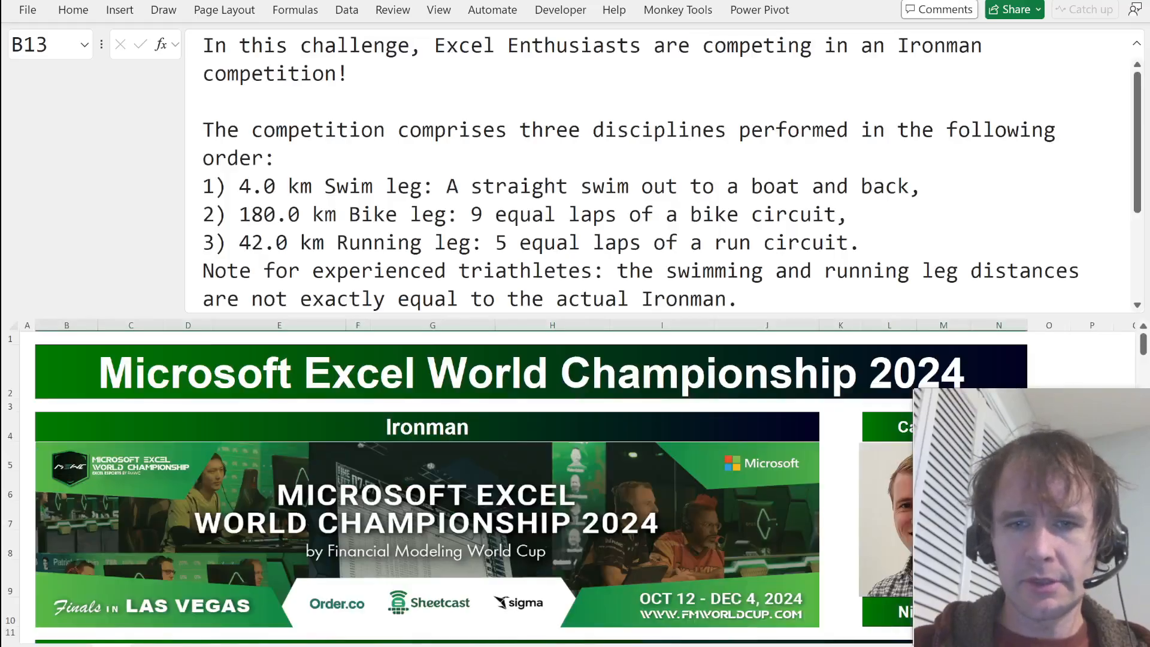
Arrange the Excel workbook and the browser game page side by side, with the workbook taking the larger share of the screen.
key(super+Left)
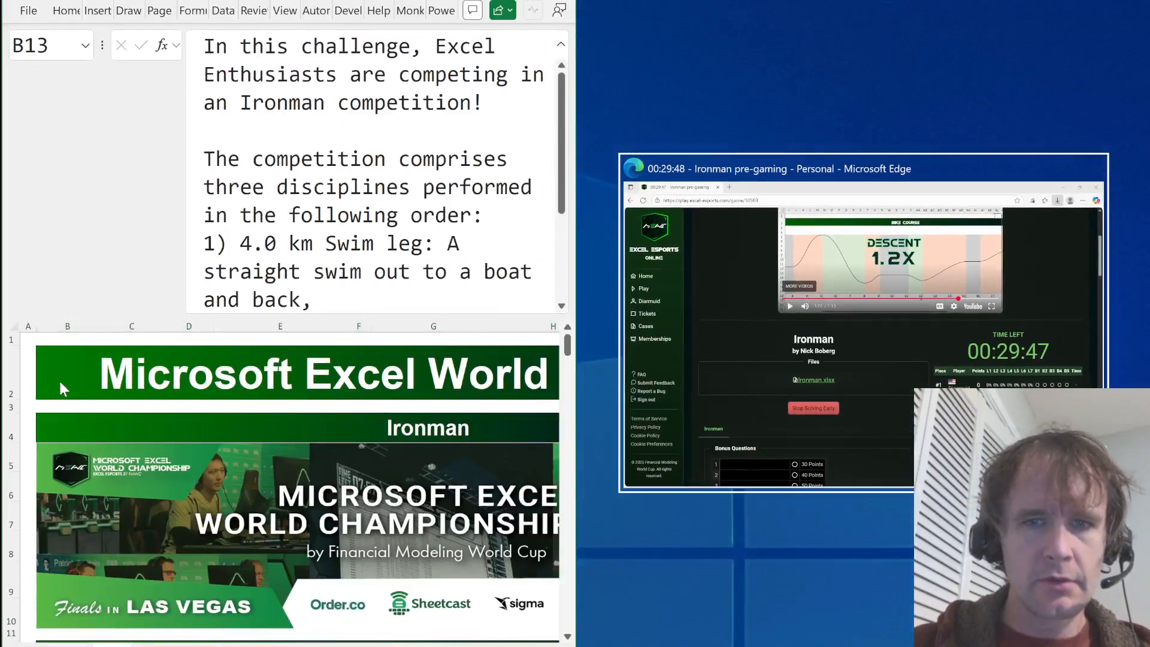
key(Escape)
key(super+Up)
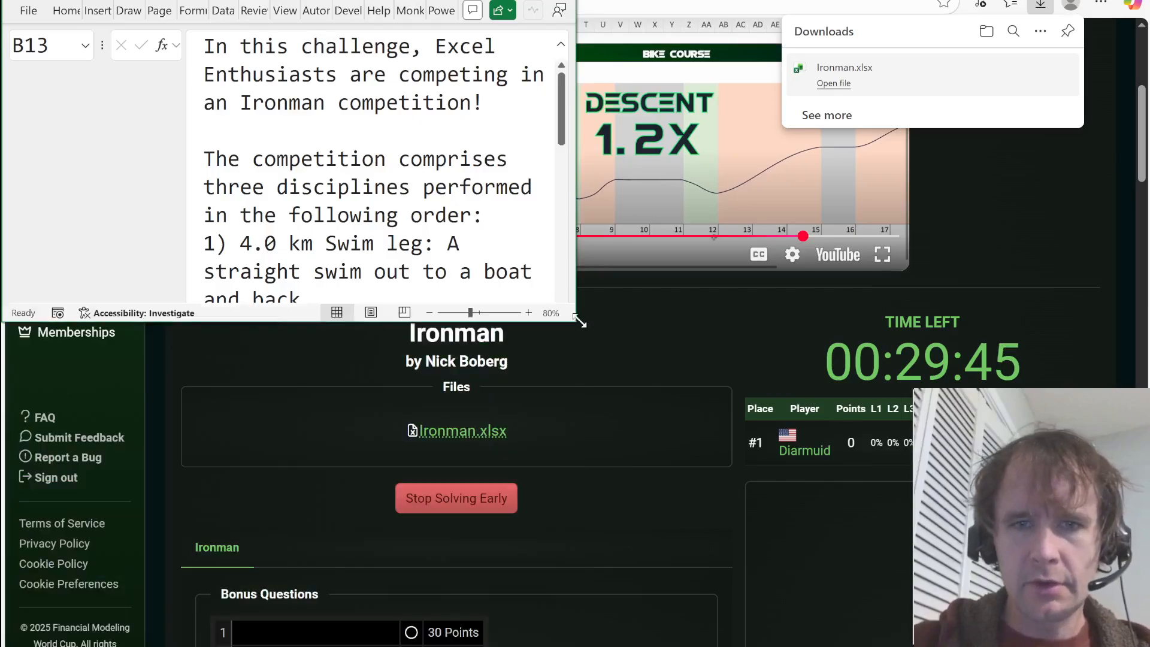
drag(579, 322, 908, 639)
click(1014, 244)
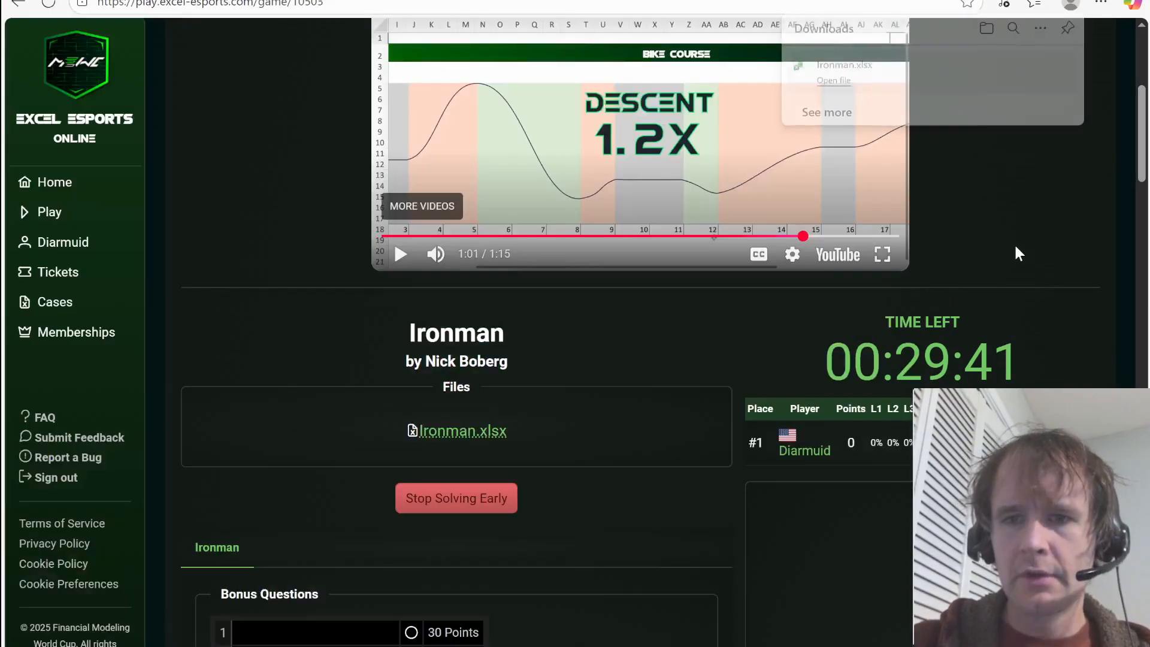
key(super+Right)
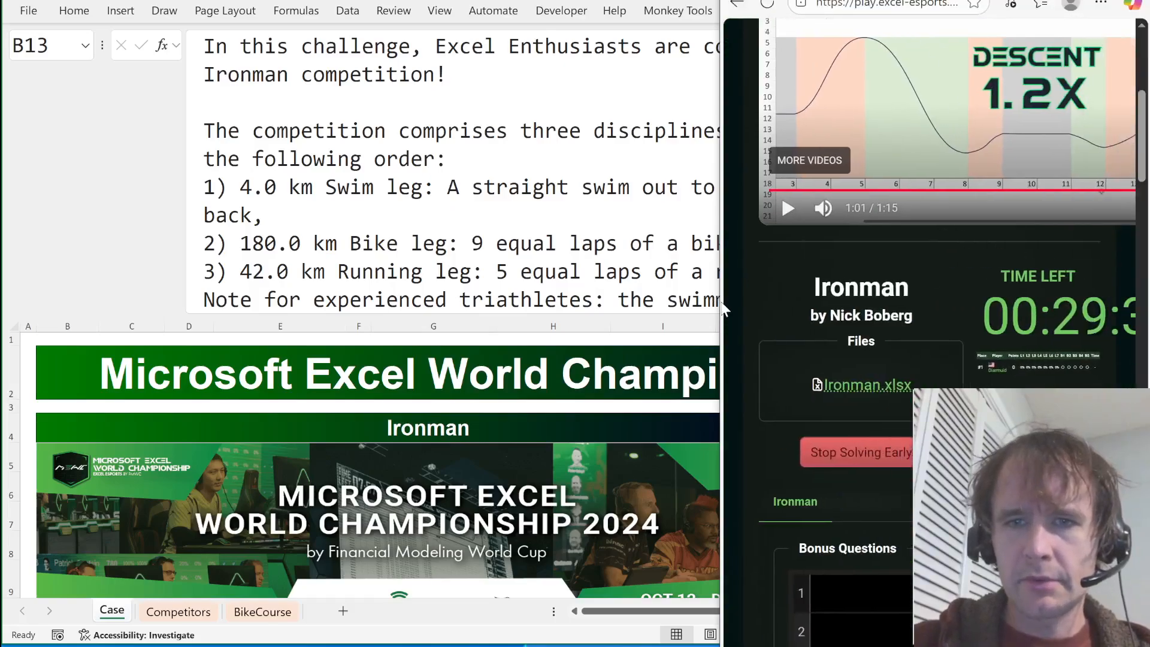
drag(716, 305, 730, 306)
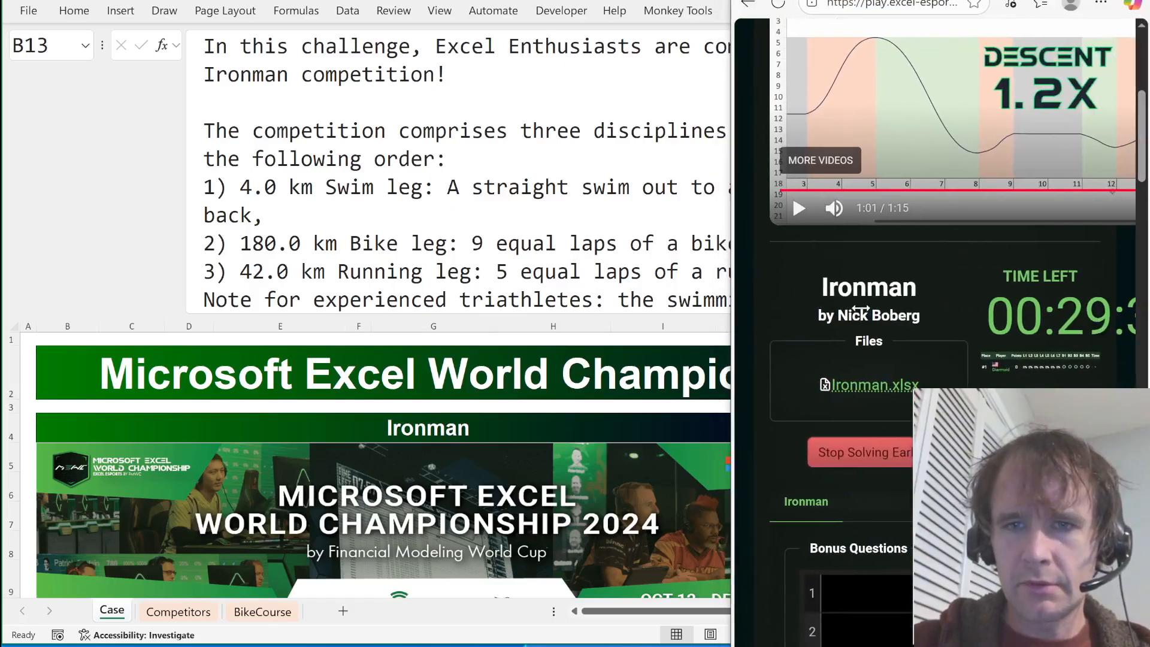
Answer Bonus 1 on the Case sheet by entering the formula =1.5*42/5 in cell E31.
scroll(824, 347, down, 3)
scroll(823, 347, down, 4)
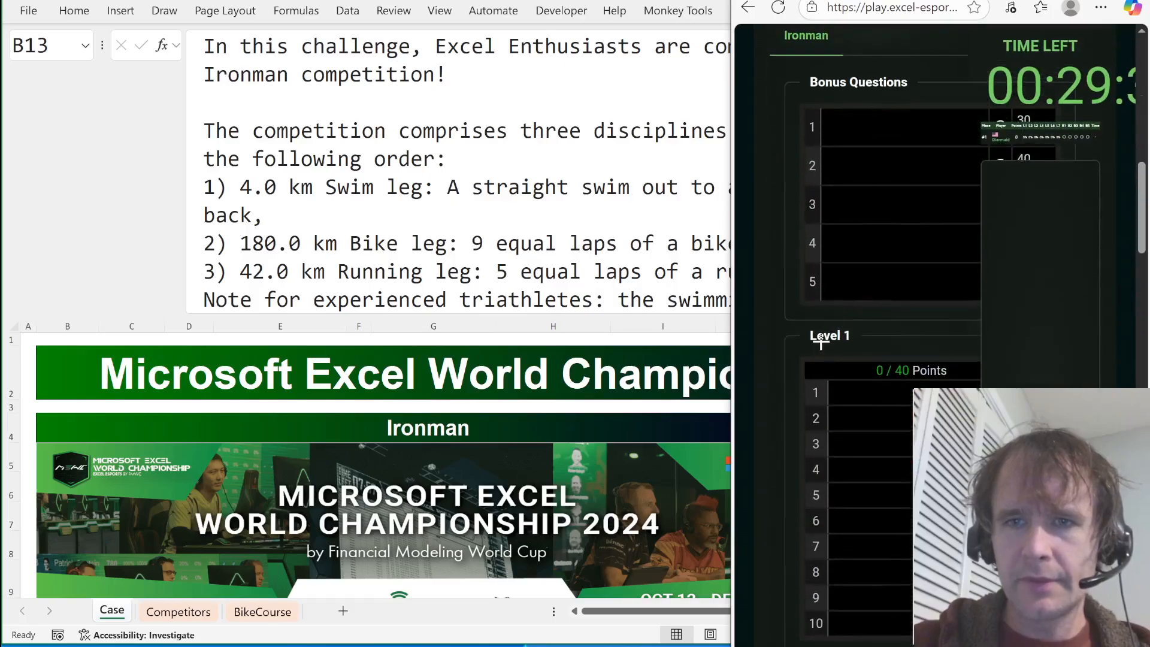
scroll(392, 495, down, 10)
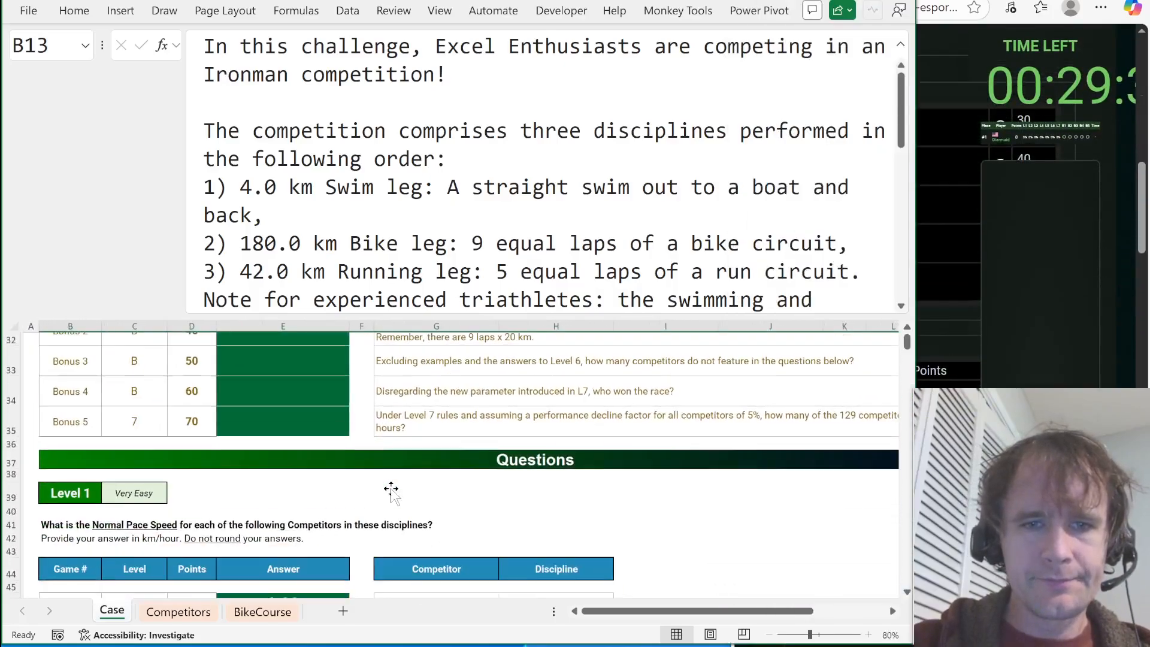
click(308, 409)
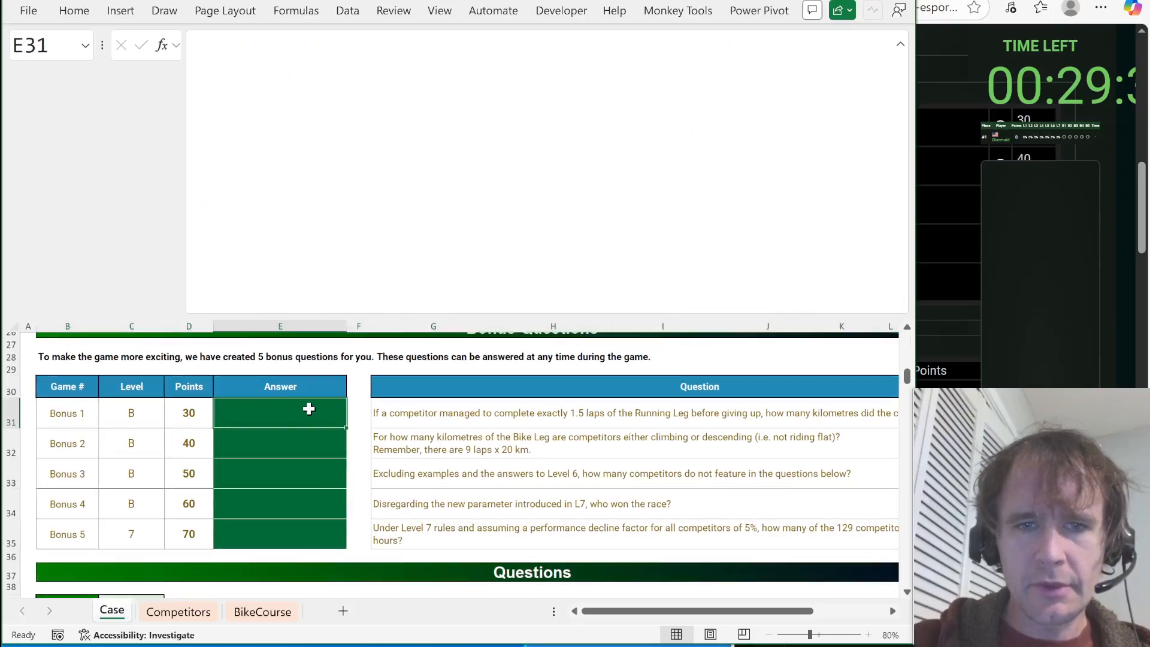
scroll(446, 447, right, 3)
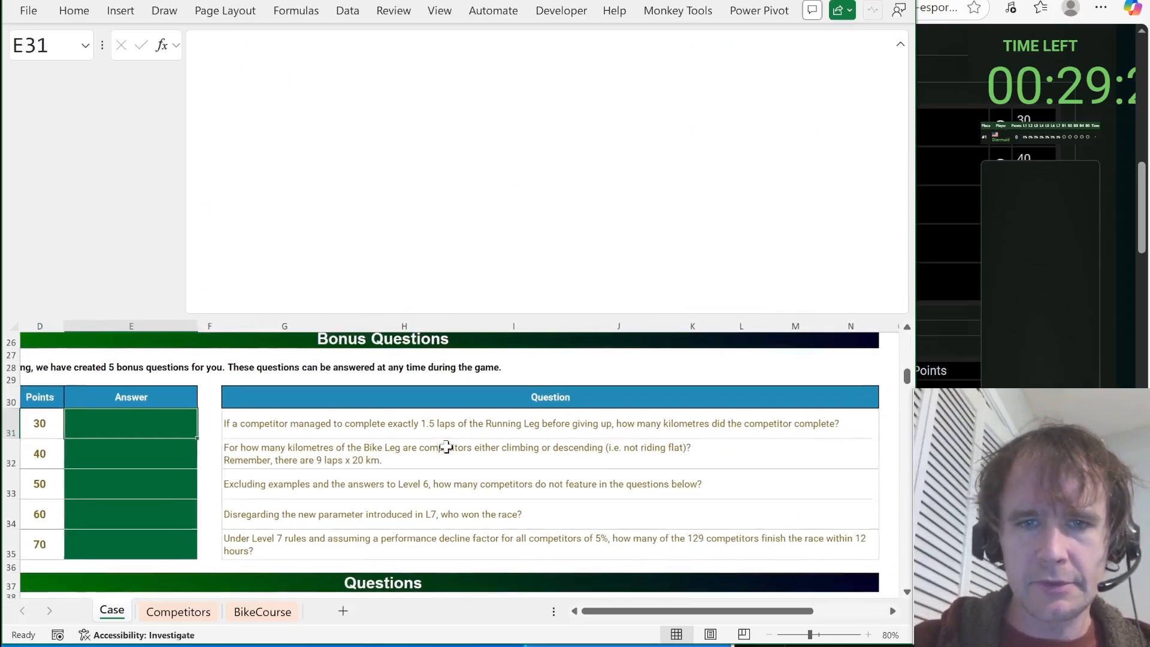
scroll(446, 446, left, 1)
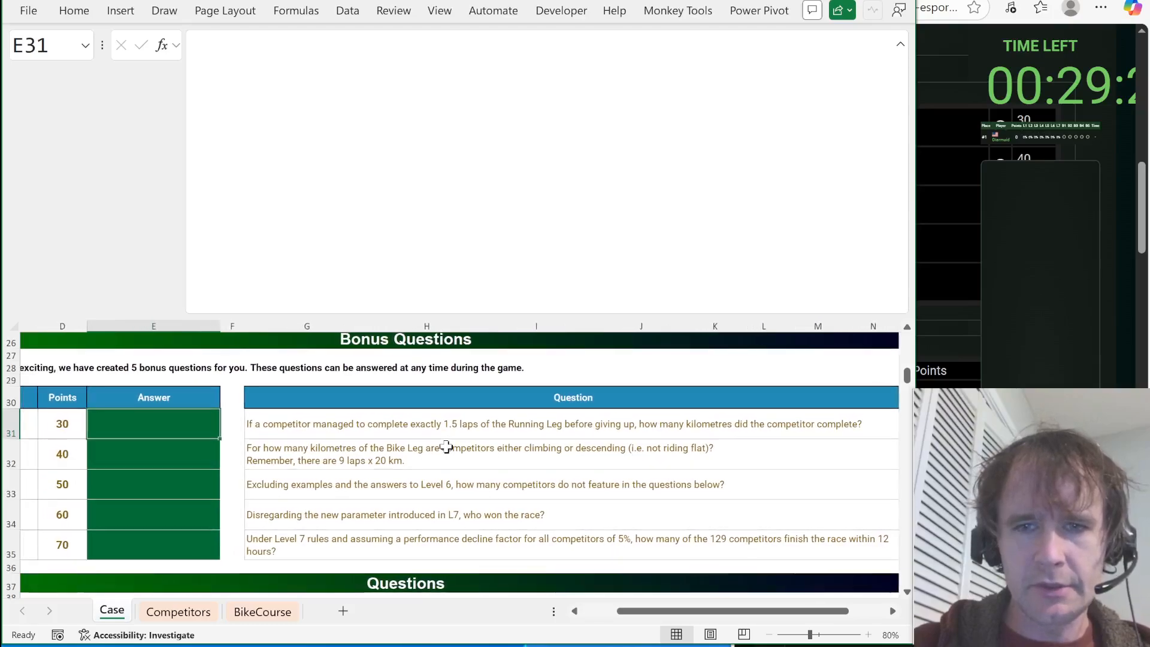
scroll(446, 447, left, 1)
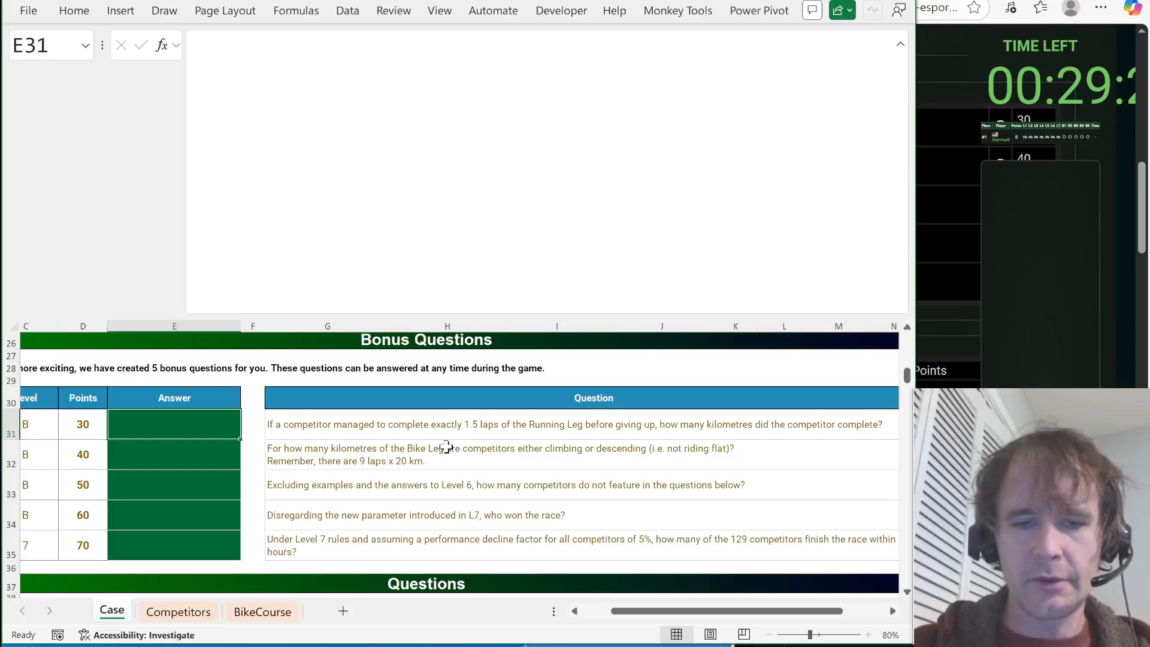
text(=1.5*)
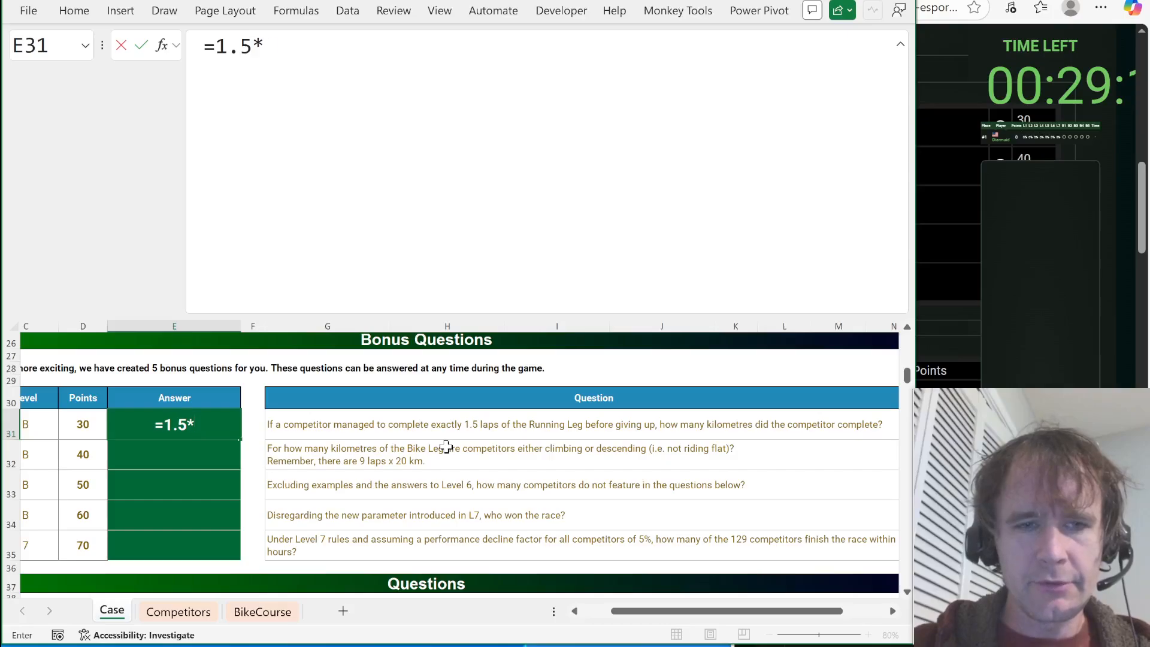
text(42/5)
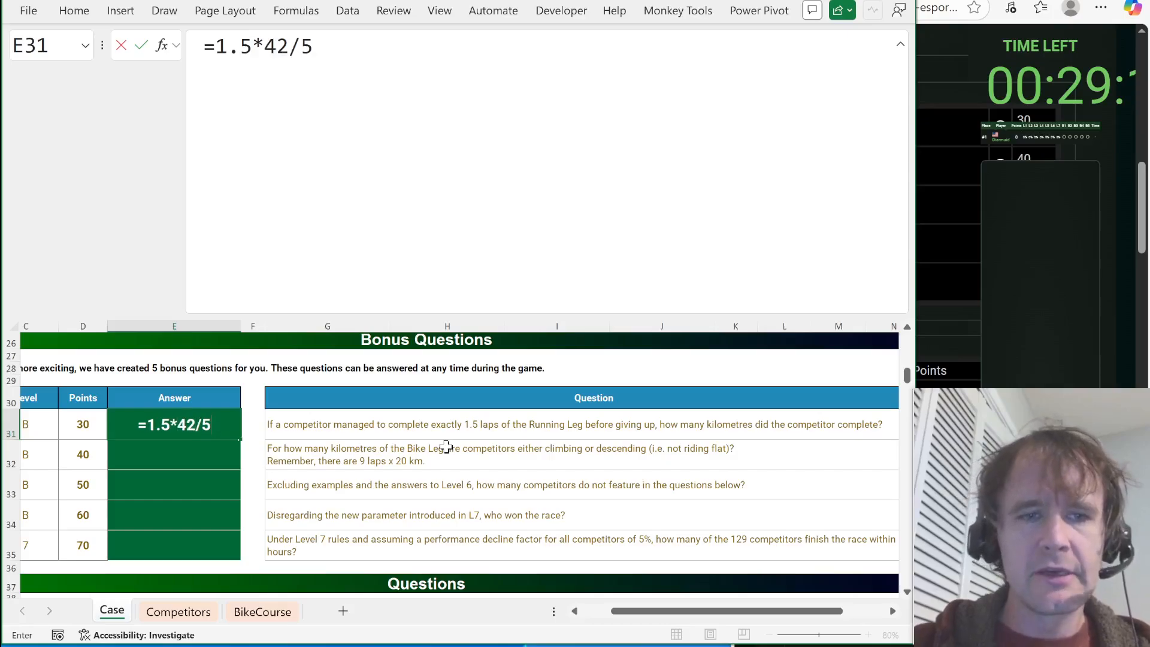
key(Return)
Change the Bonus 1 formula in E31 to =1.5*42/5+4+180 and copy the result into Bonus Question 1 on the game page.
key(Up)
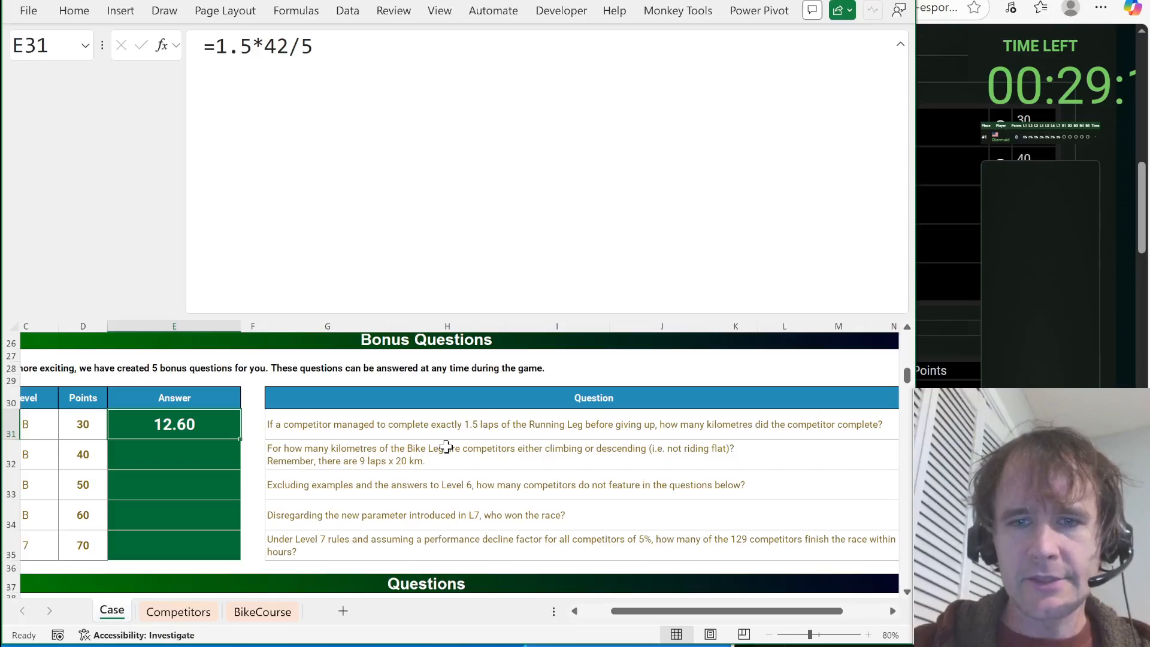
key(F2)
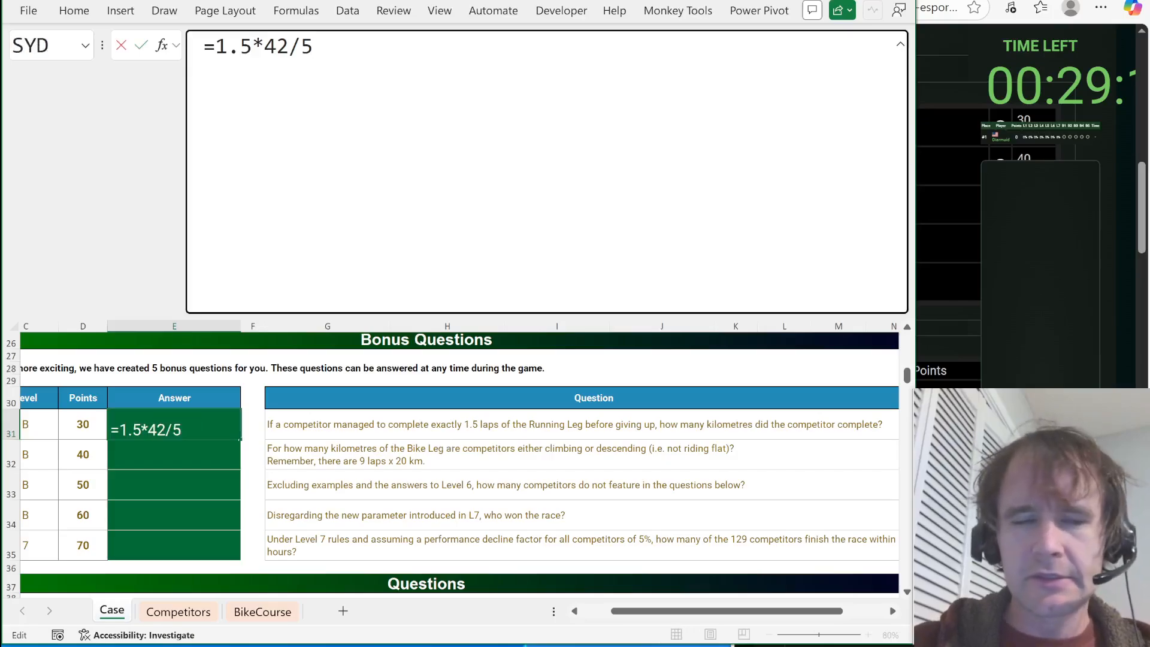
text(+4+180)
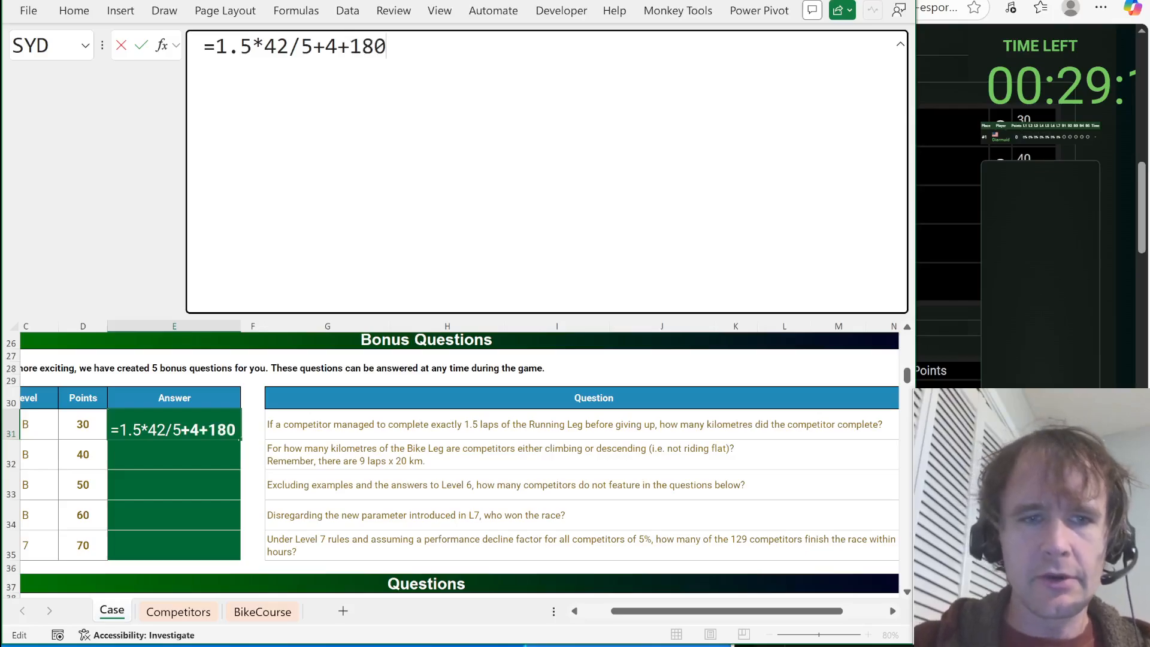
key(ctrl+Return)
key(ctrl+c)
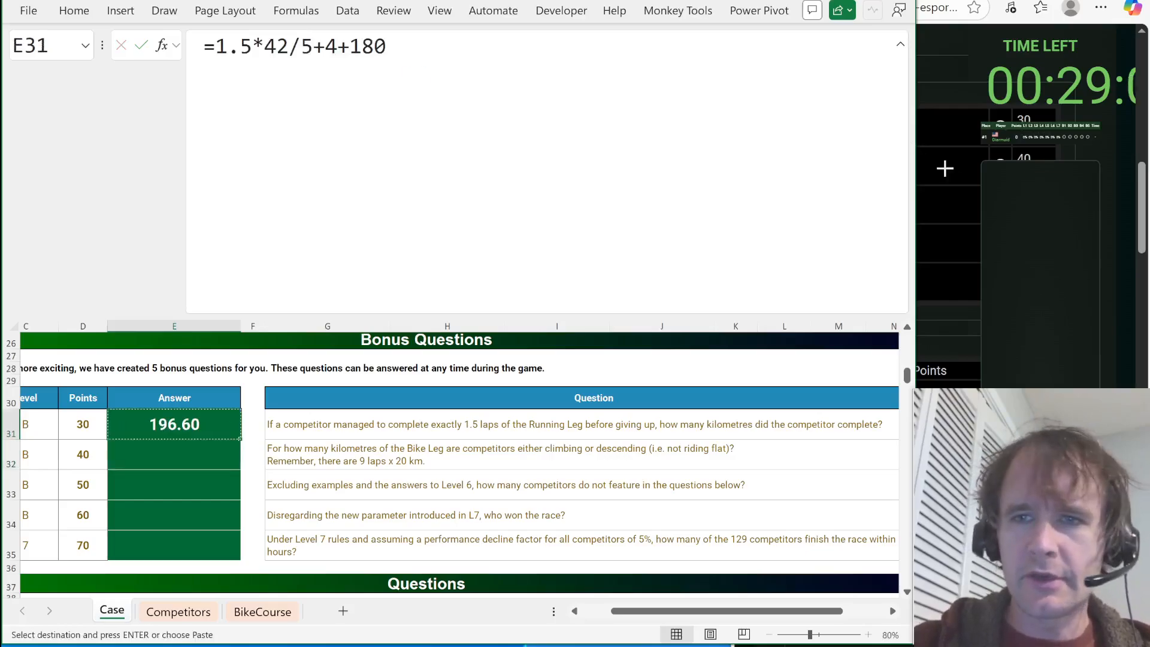
click(947, 135)
key(ctrl+v)
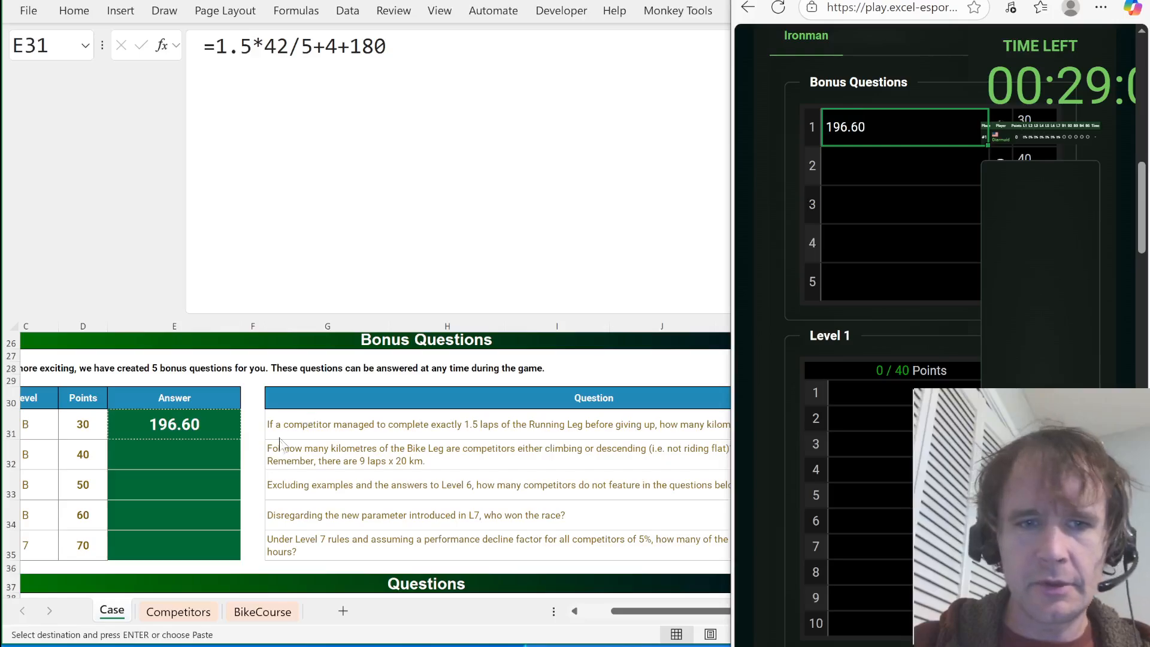
Read the Bonus 2 question in G32 of the workbook and bring up the kilometre scale of the course profile on the BikeCourse sheet.
key(alt+Tab)
click(303, 460)
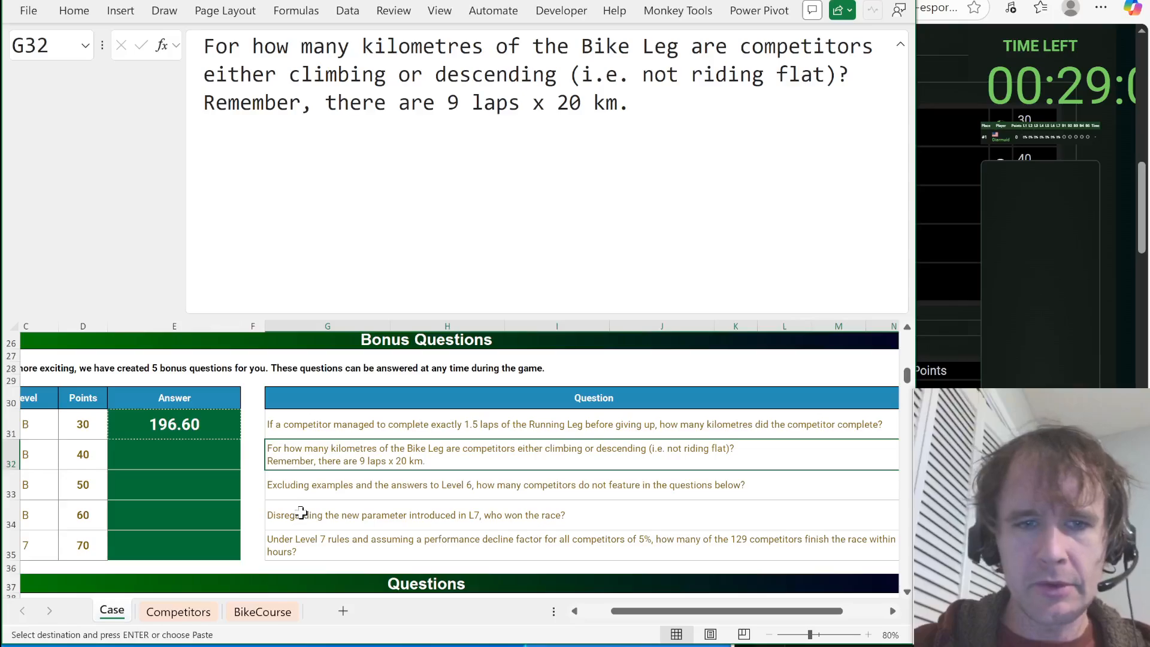
key(ctrl+Page_Down)
key(ctrl+Page_Down)
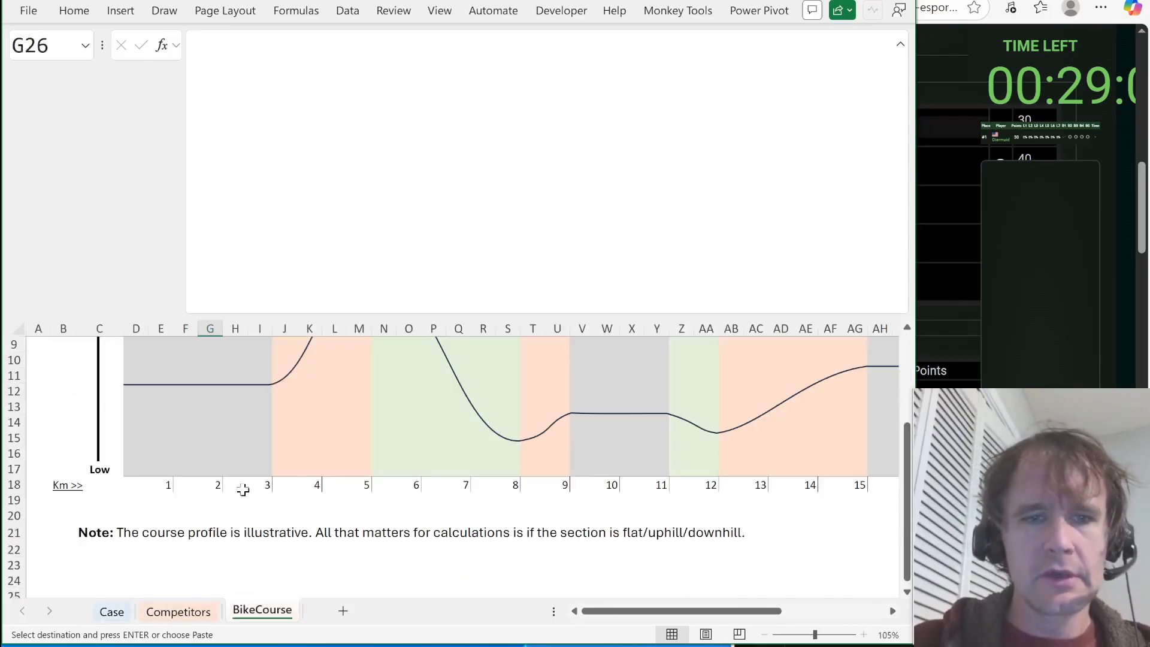
click(260, 467)
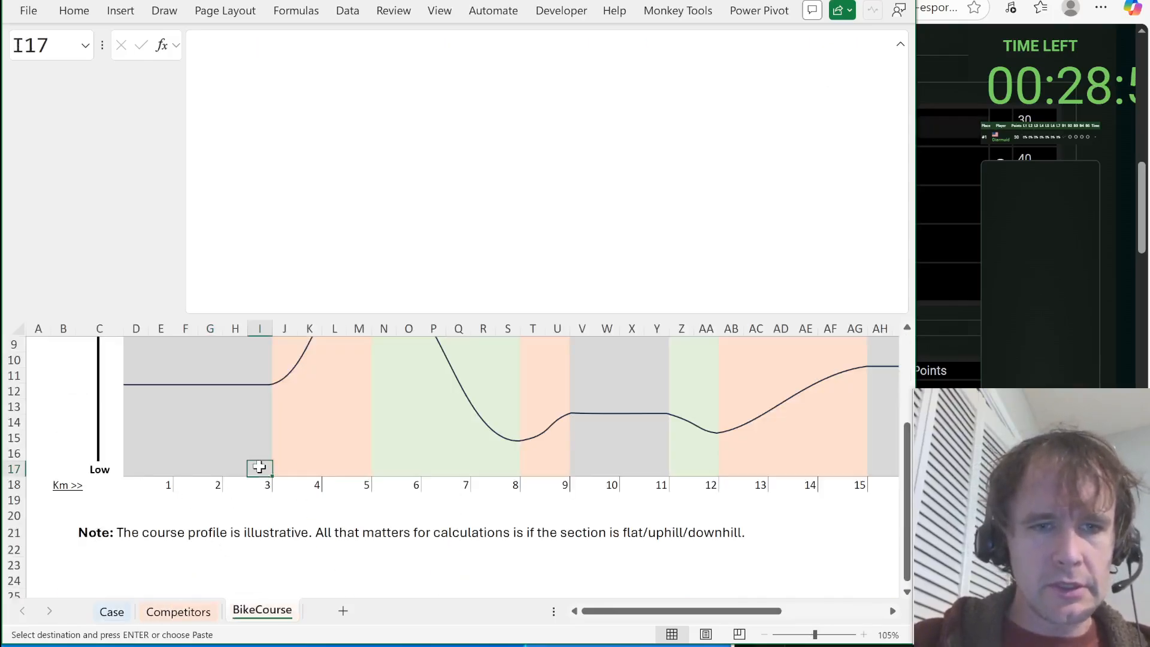
scroll(259, 467, up, 1)
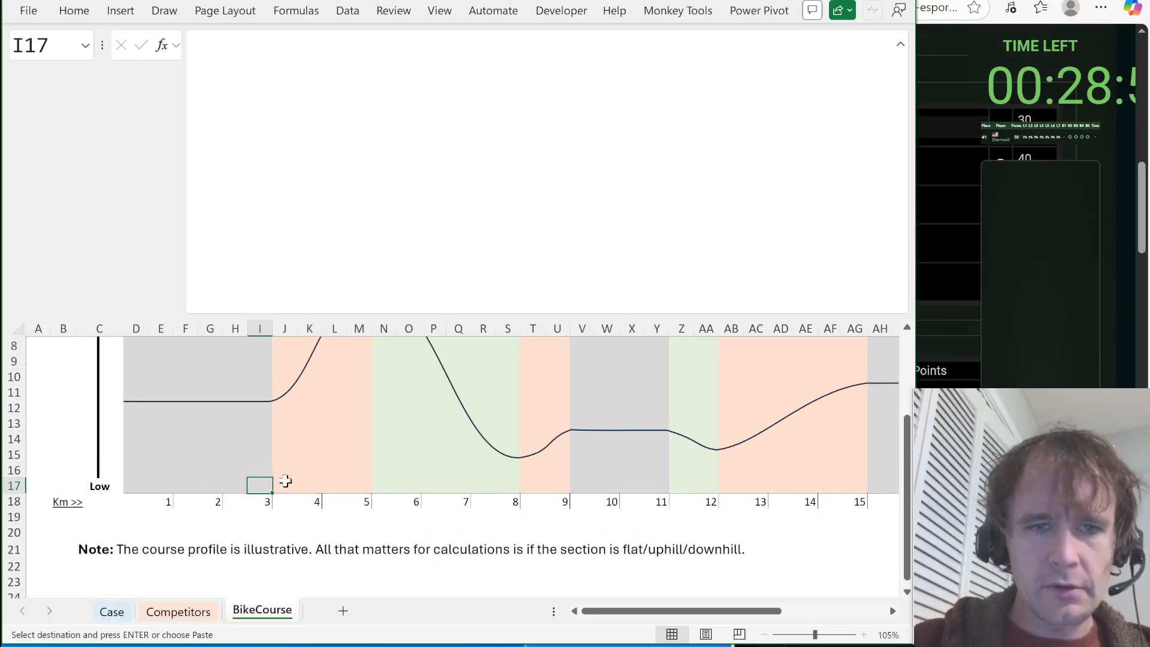
Build a colour legend in I20:K20 by copying the grey and orange cells I17:J17 and the green cell N17.
drag(263, 485, 285, 483)
key(ctrl+c)
click(259, 530)
key(ctrl+v)
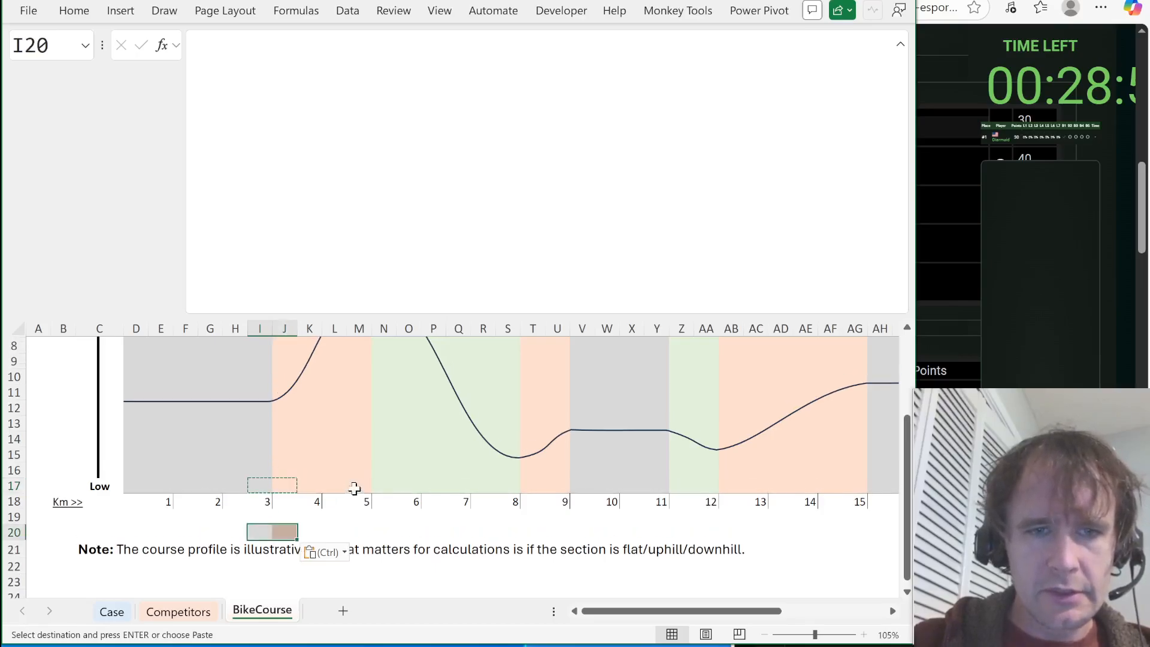
click(383, 485)
key(ctrl+c)
click(309, 532)
key(ctrl+v)
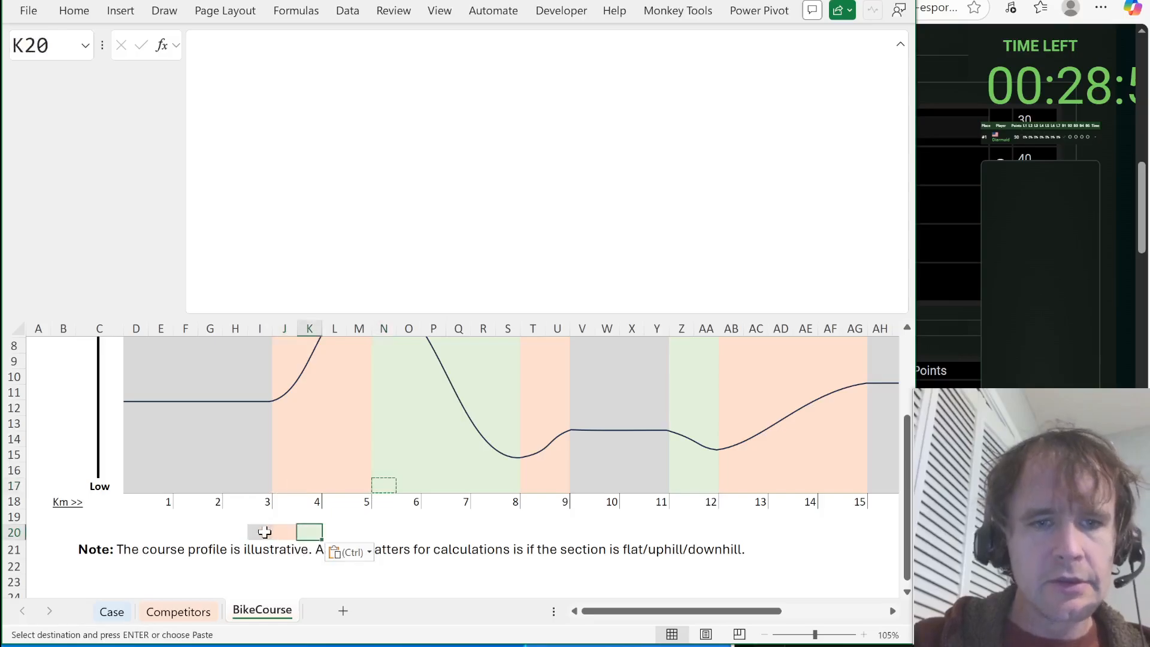
Fill the colour legend with speed factors: 1 for grey, 0.7 for orange and 1.2 for green.
click(264, 532)
key(Escape)
key(Right)
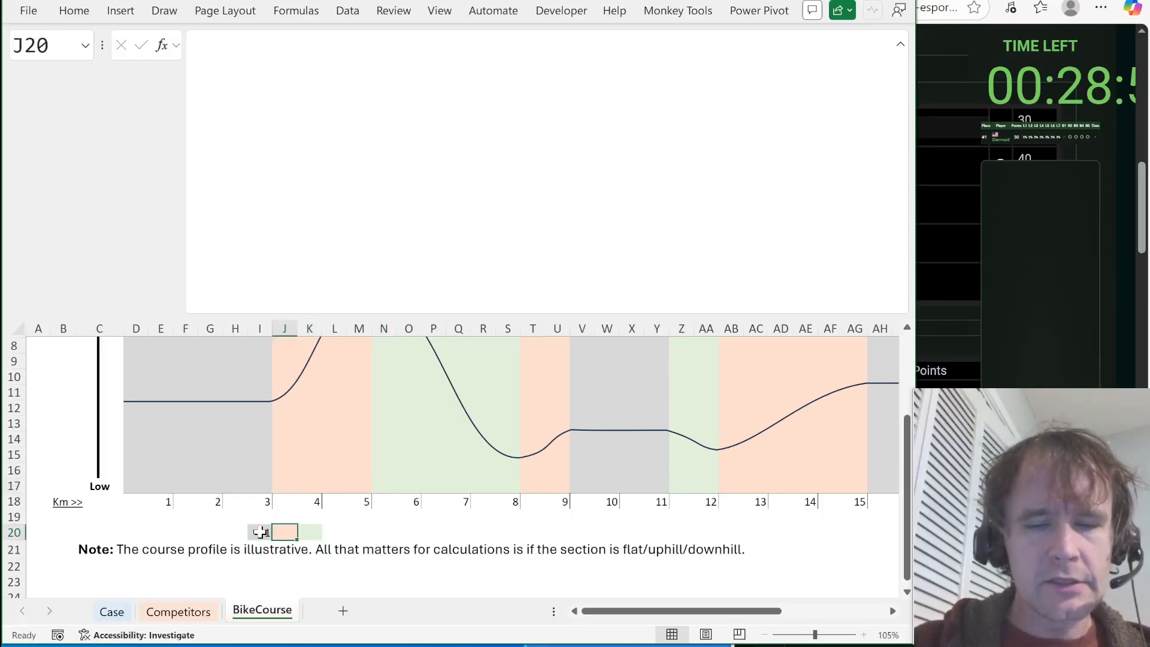
text(0.7)
key(Right)
text(1.2)
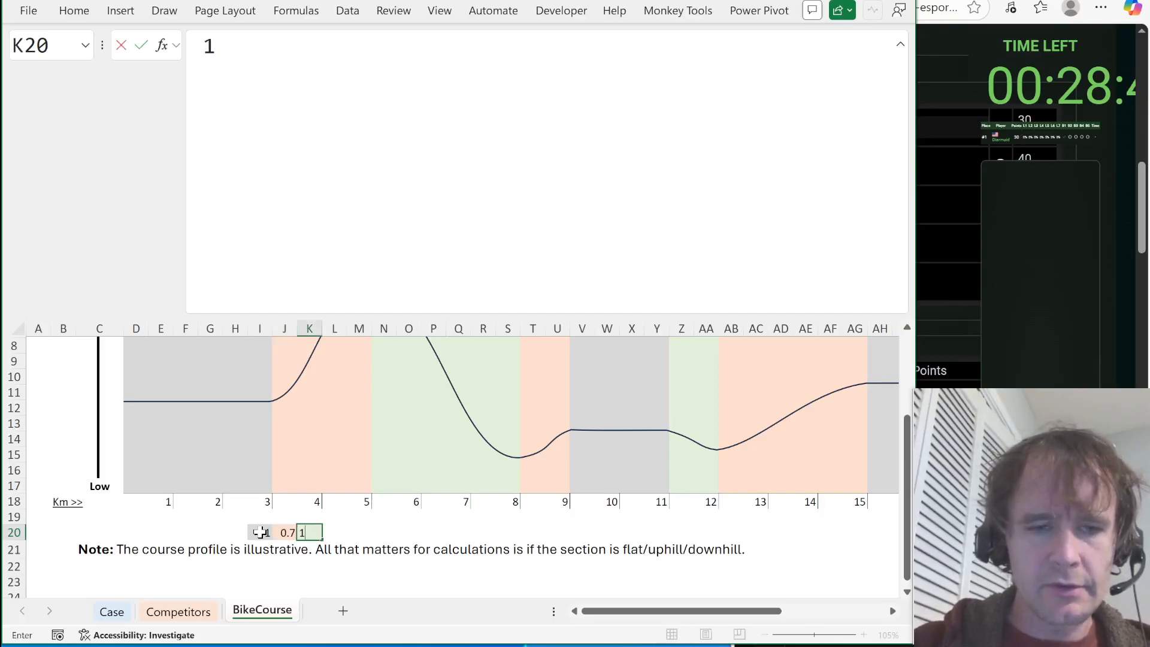
key(Return)
Copy the legend I20:K20 and run the Write color from legend command on the course cells D17:AQ17.
click(289, 532)
drag(263, 532, 313, 531)
key(ctrl+c)
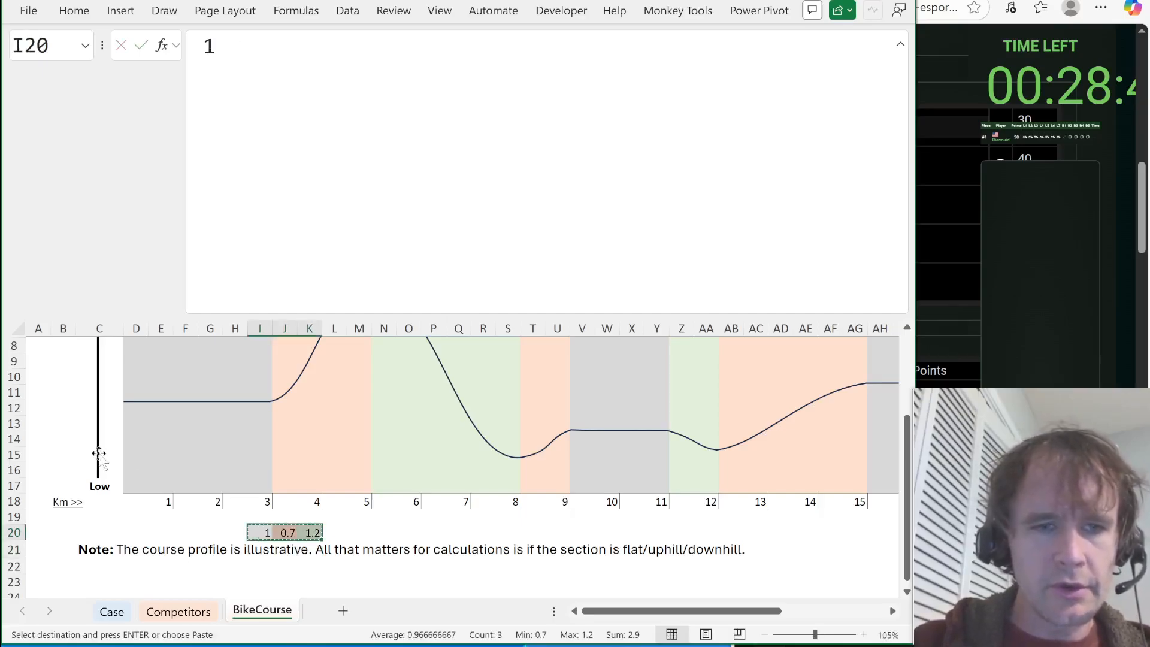
drag(141, 480, 139, 483)
key(ctrl+shift+r)
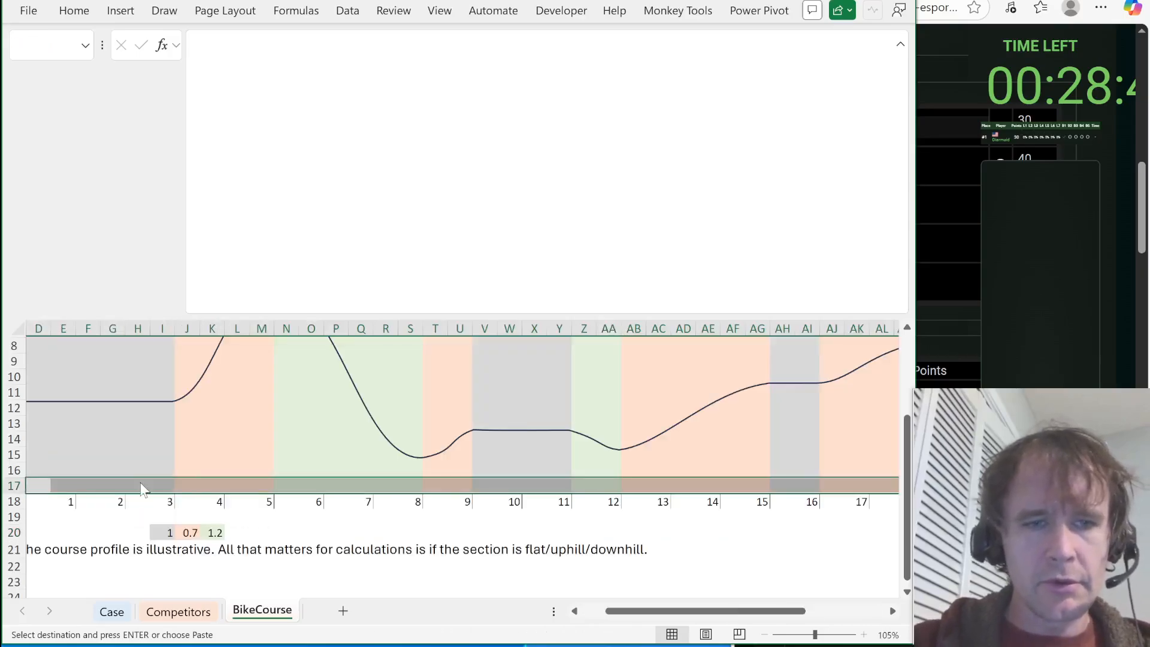
text(wc)
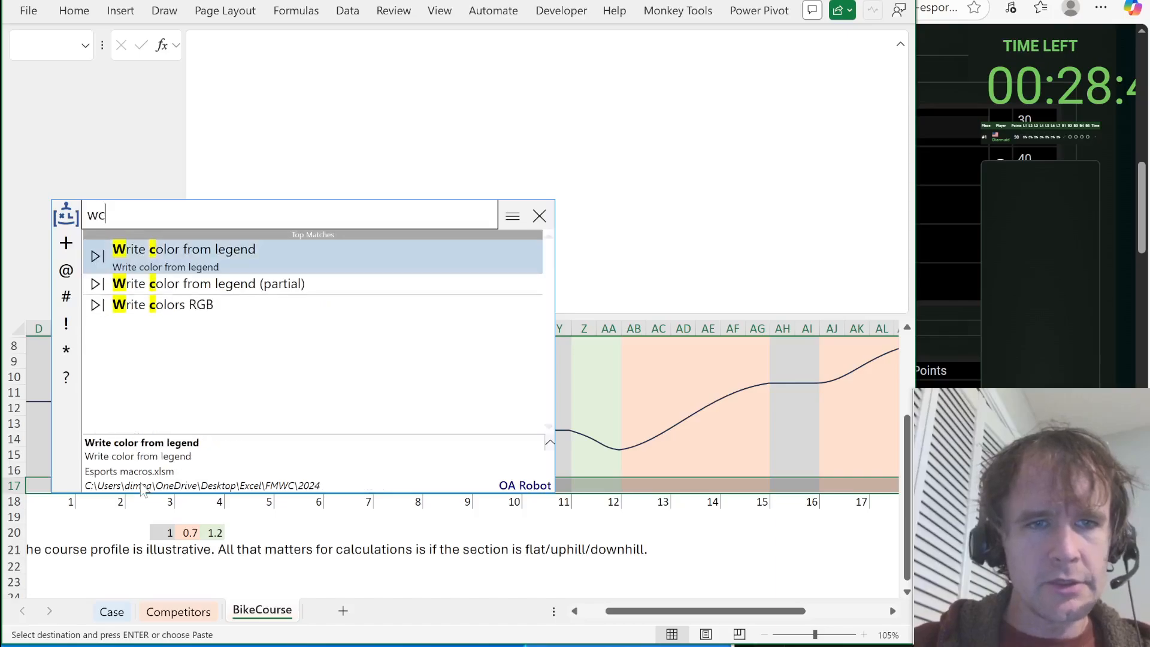
key(Return)
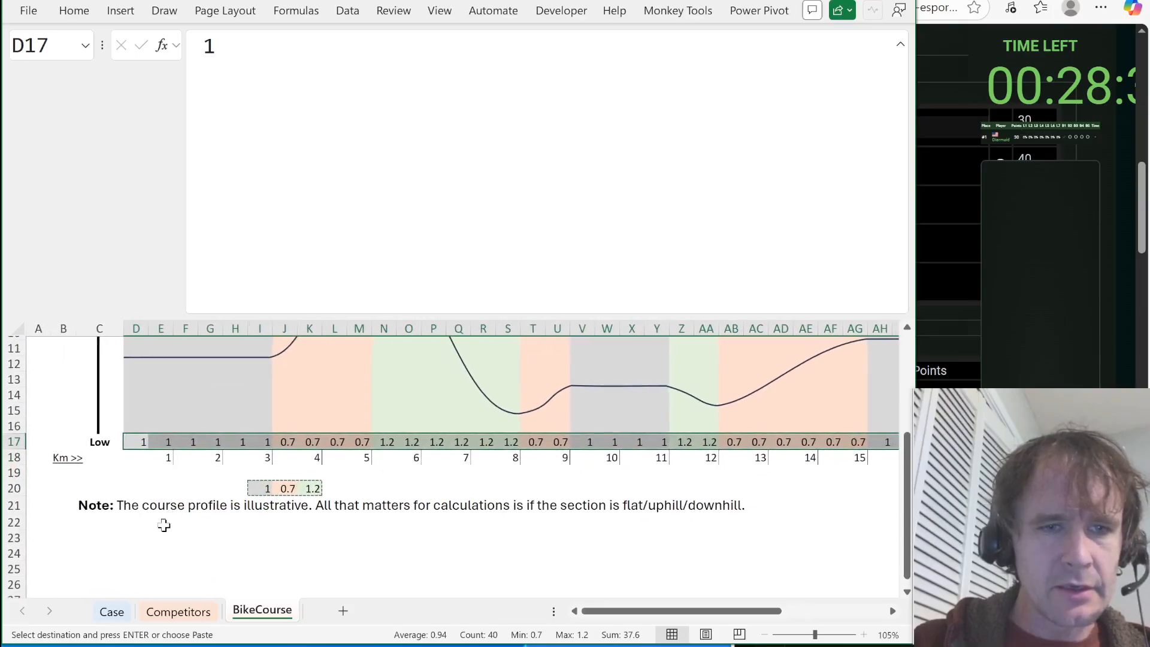
click(163, 524)
text(=flat)
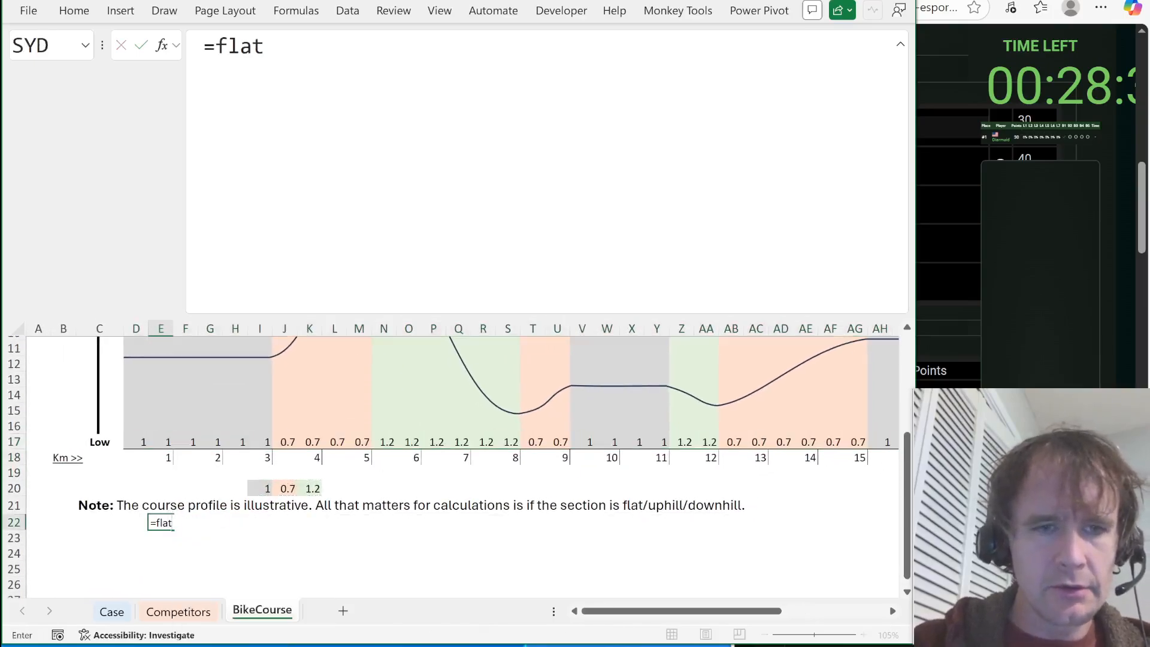
key(Escape)
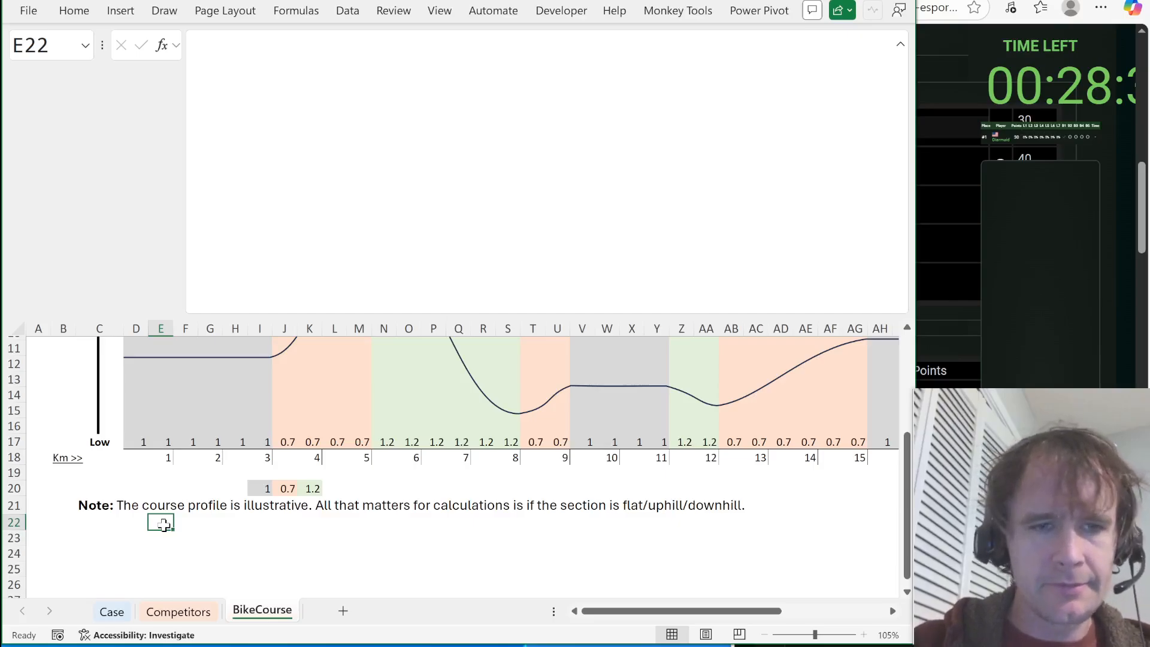
key(ctrl+shift+p)
text(il)
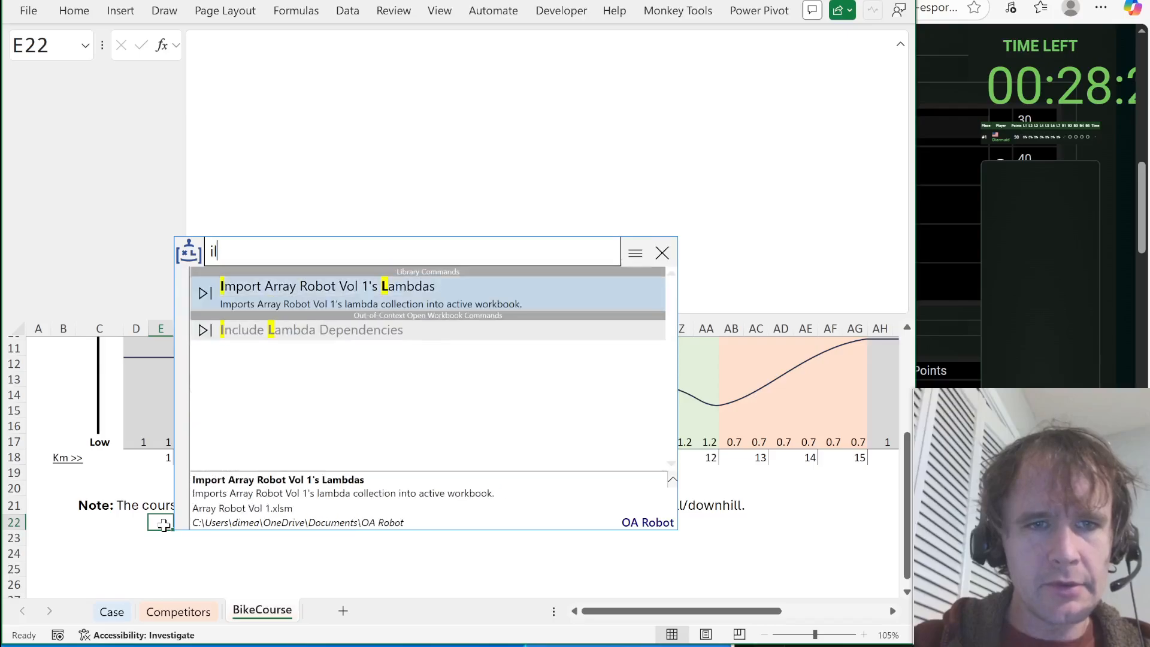
key(BackSpace)
text(el)
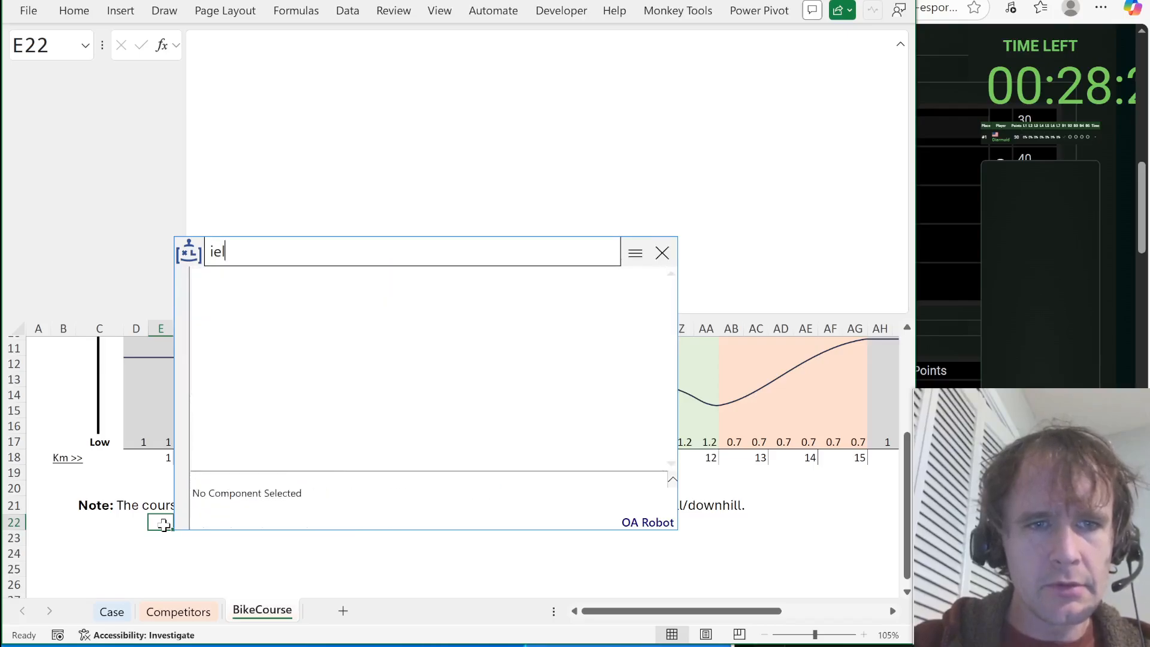
key(Escape)
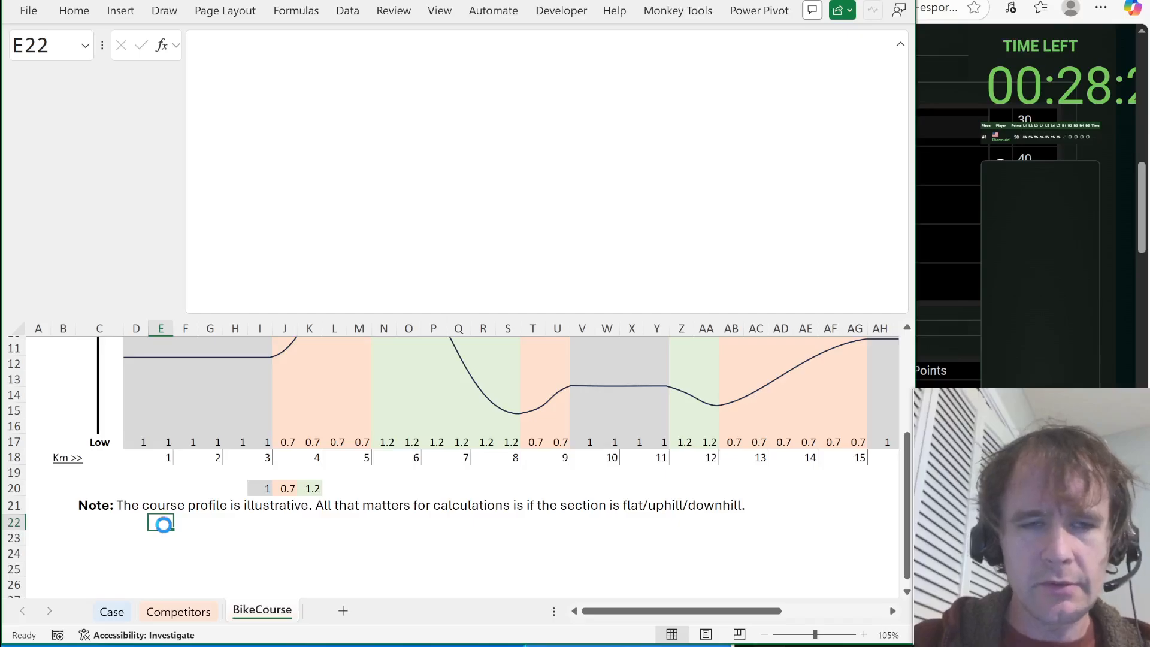
Open Esports LAMBDAs-v5.xlsx and run the Import Esports Lambdas command in the Ironman workbook.
key(ctrl+o)
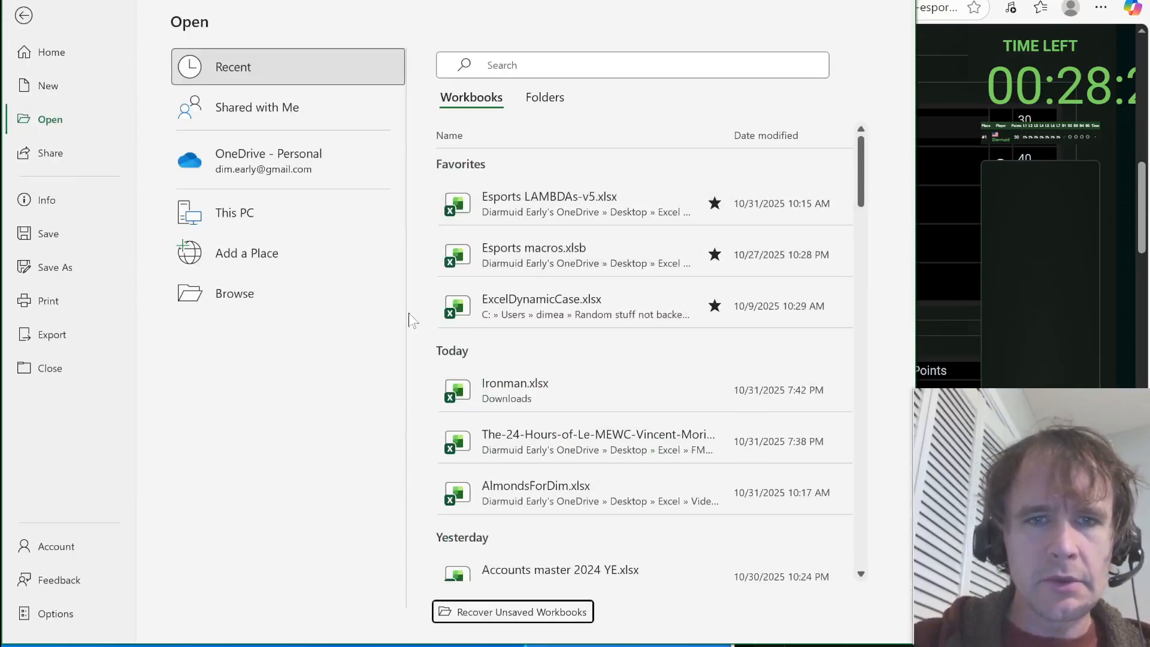
click(551, 198)
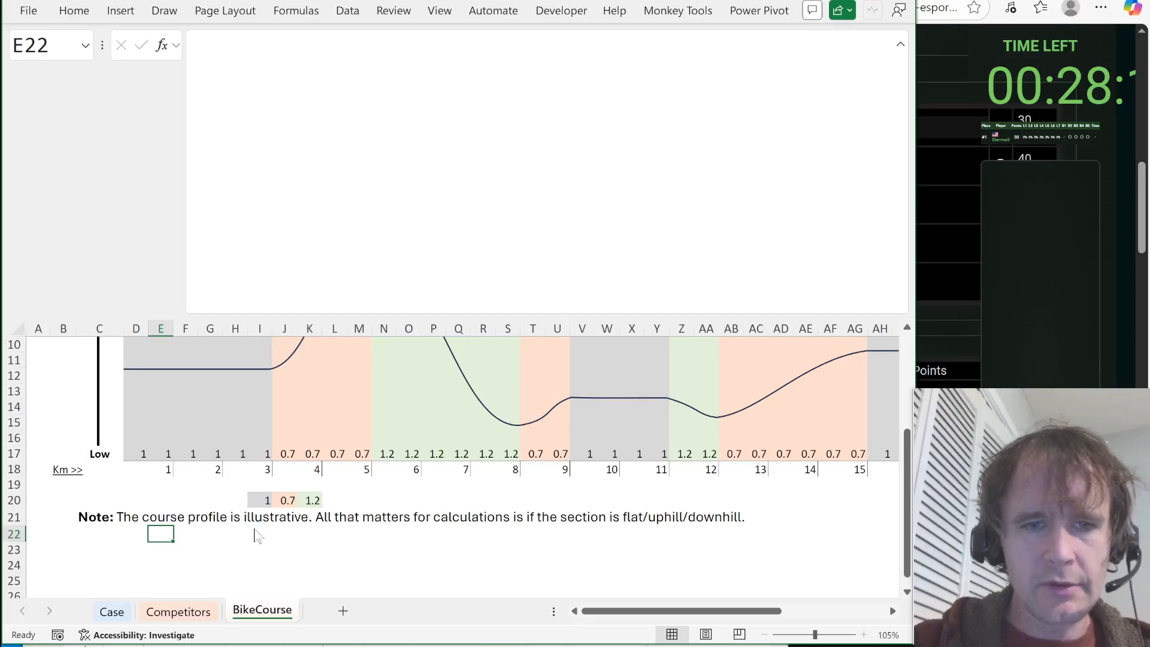
key(ctrl+shift+r)
text(e)
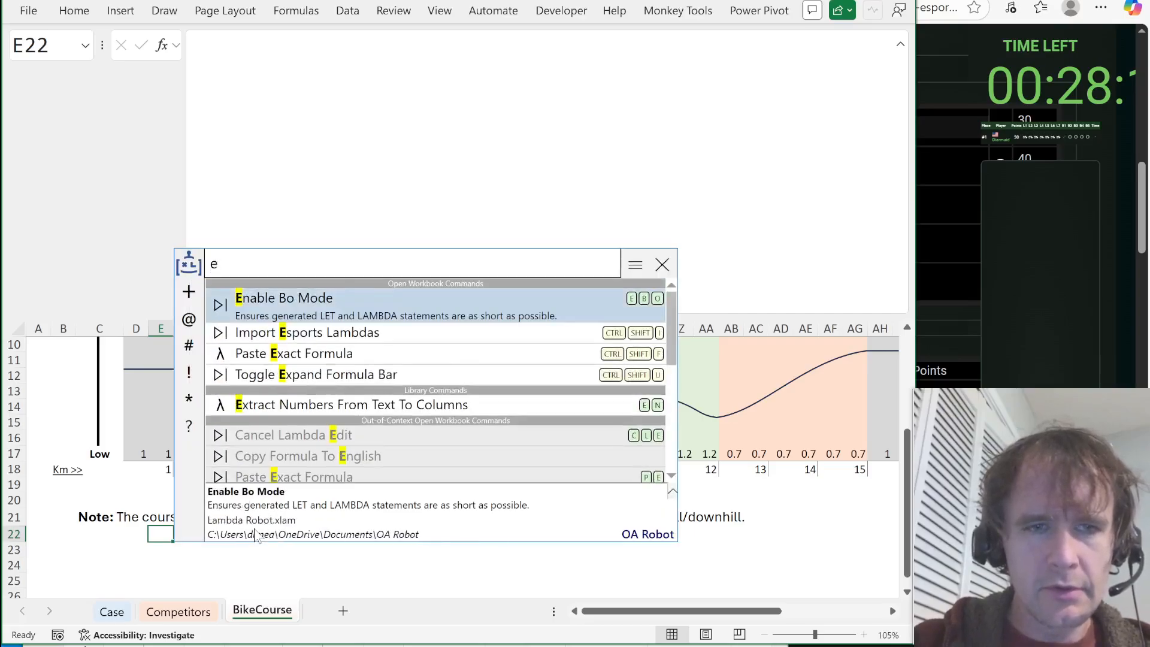
key(BackSpace)
text(ie)
key(Return)
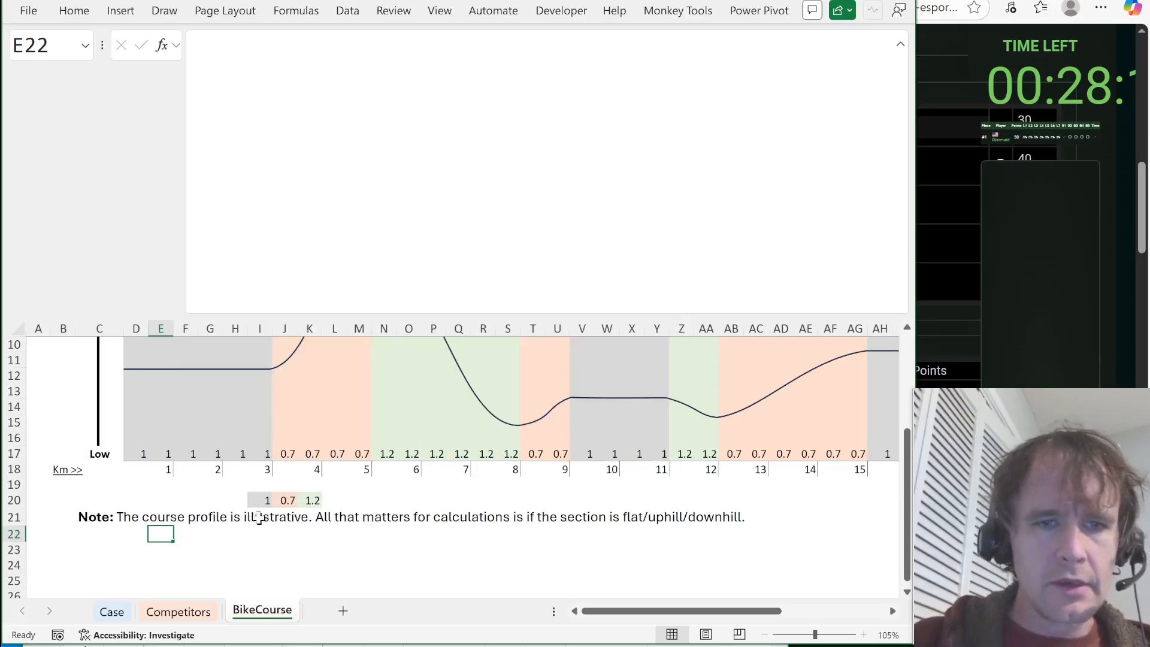
Begin a _flatten formula in E22 of the BikeCourse sheet with the condition D18:AQ18<>"".
text(=)
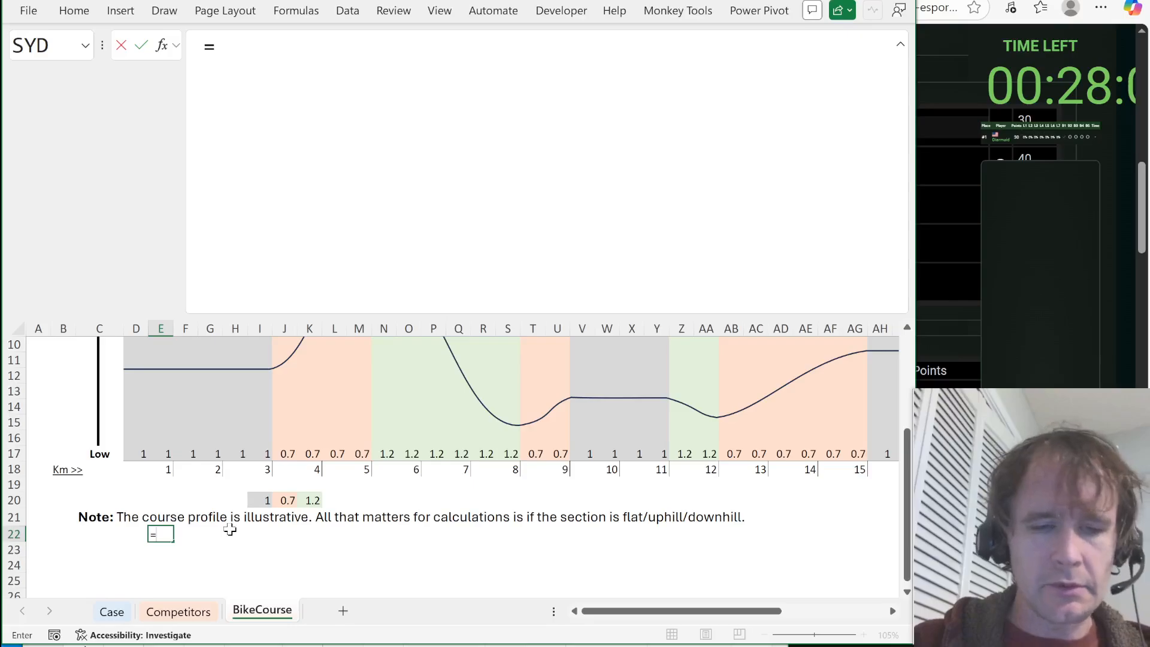
text(_flat)
key(Tab)
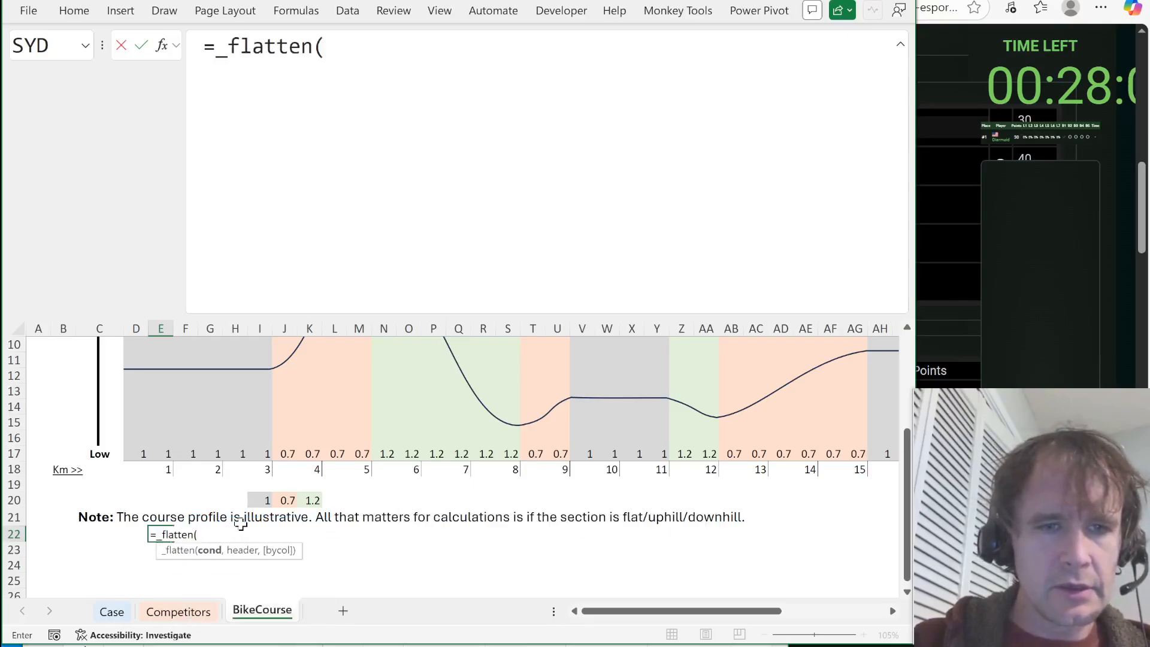
click(137, 466)
key(alt+shift+Page_Down)
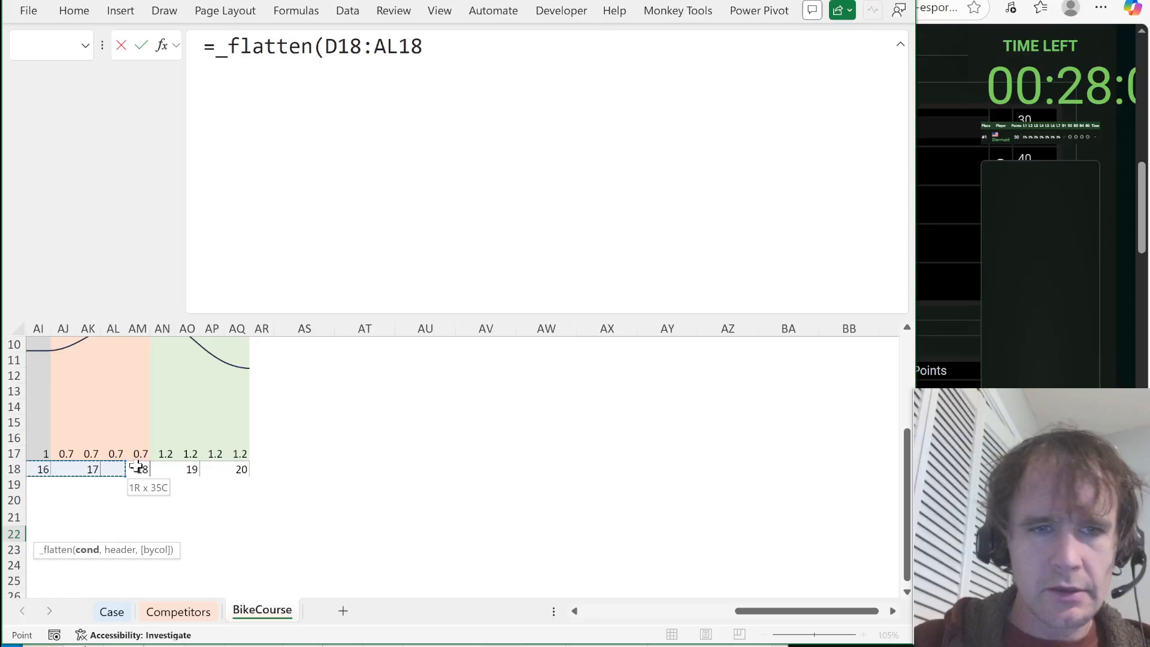
key(shift+Right)
key(shift+Right)
key(shift+Right)
key(shift+Right)
key(shift+Right)
text(<>)
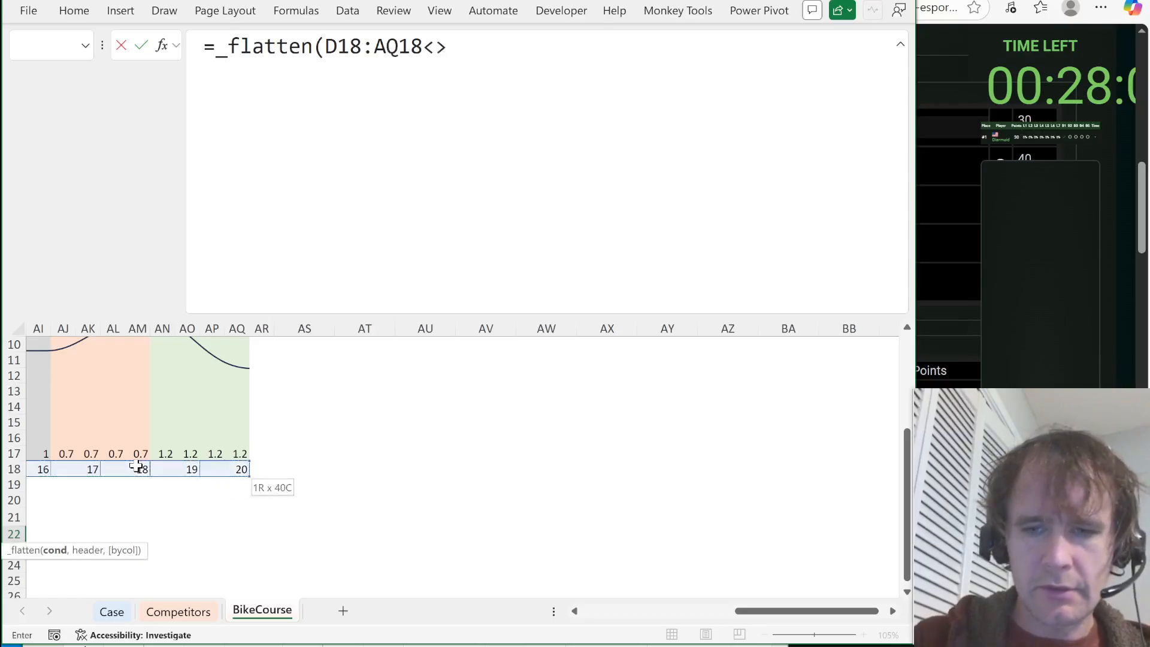
text("",)
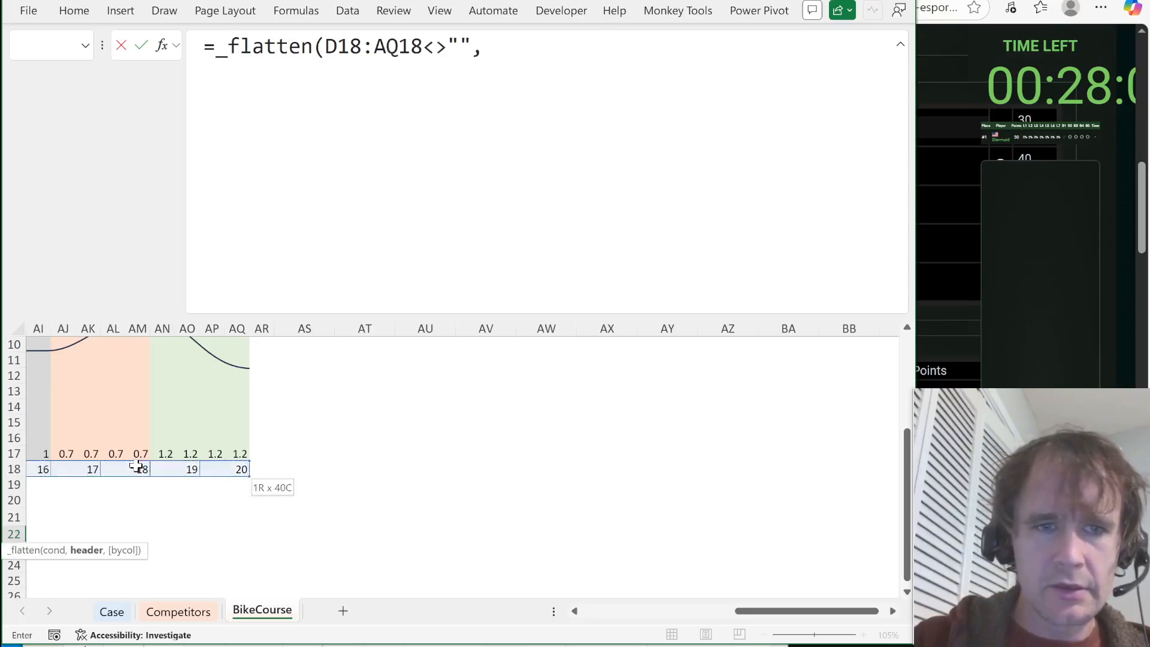
Complete the _flatten formula in E22 with D17:AQ17 as the header argument and enter it.
click(240, 454)
key(ctrl+shift+Left)
key(shift+Right)
key(shift+Right)
key(shift+Left)
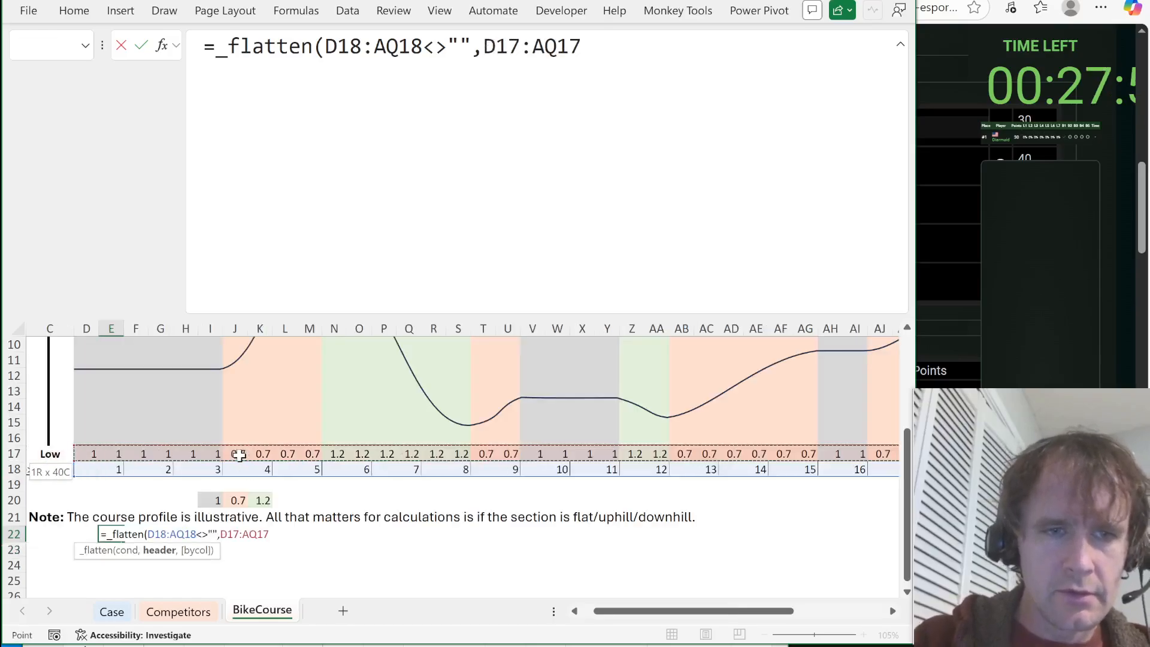
key(Return)
key(Up)
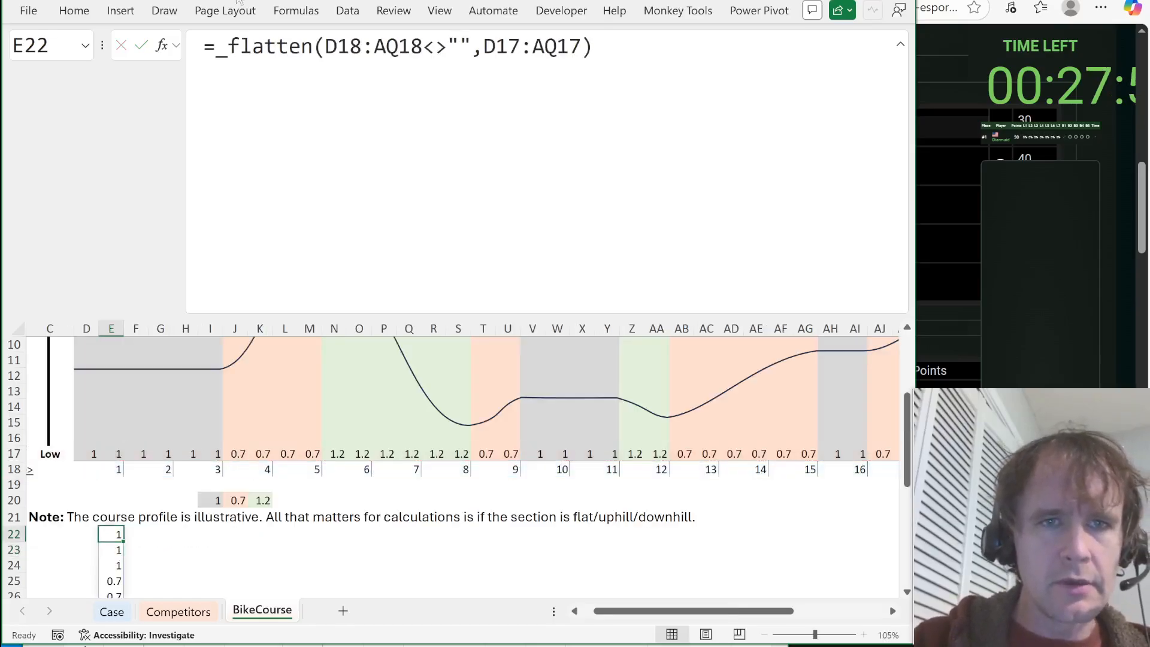
Wrap the _flatten formula in E22 in IF(SEQUENCE(,9),…) so the course values repeat across nine columns.
click(227, 47)
key(Left)
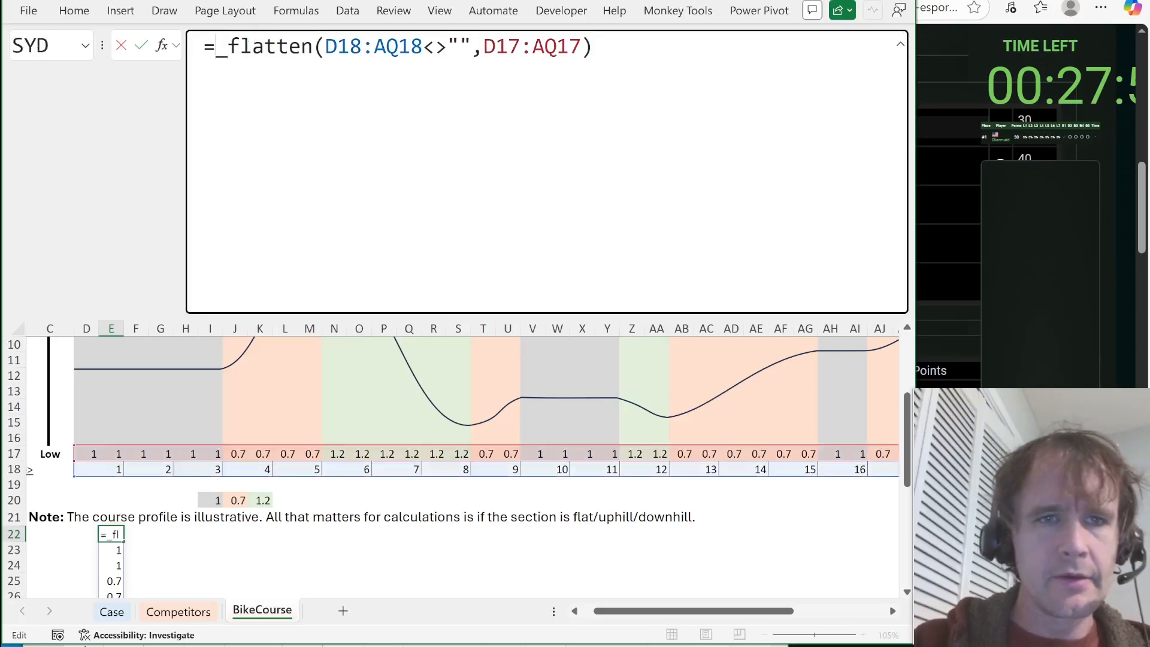
key(Tab)
text(seq)
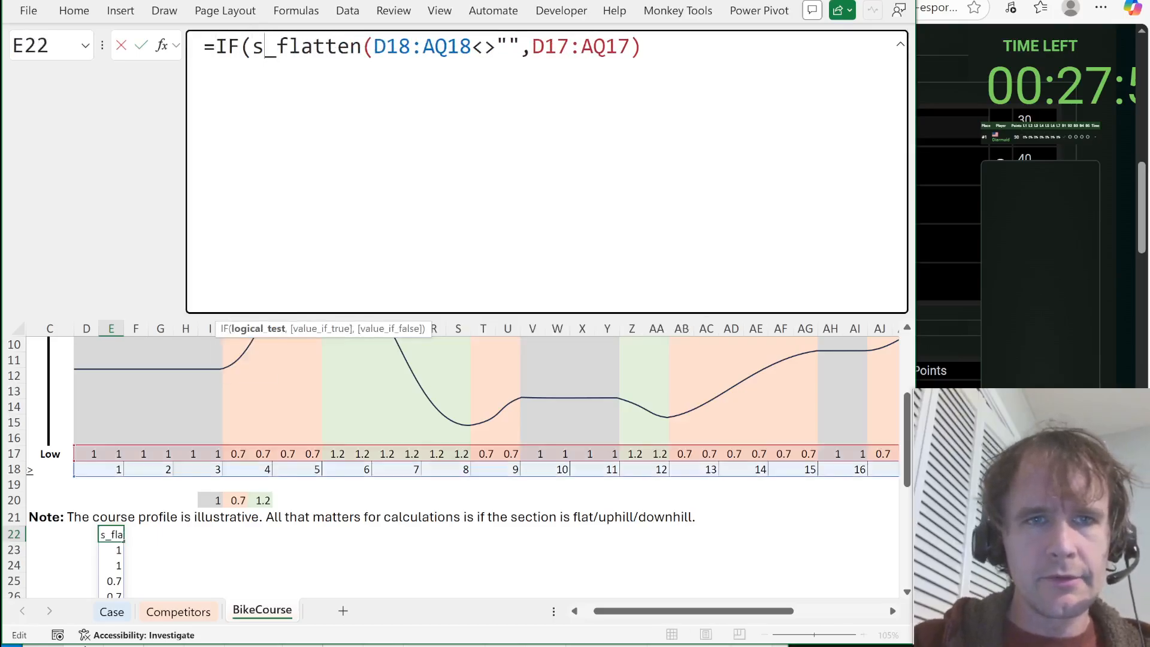
key(Tab)
text(,9),)
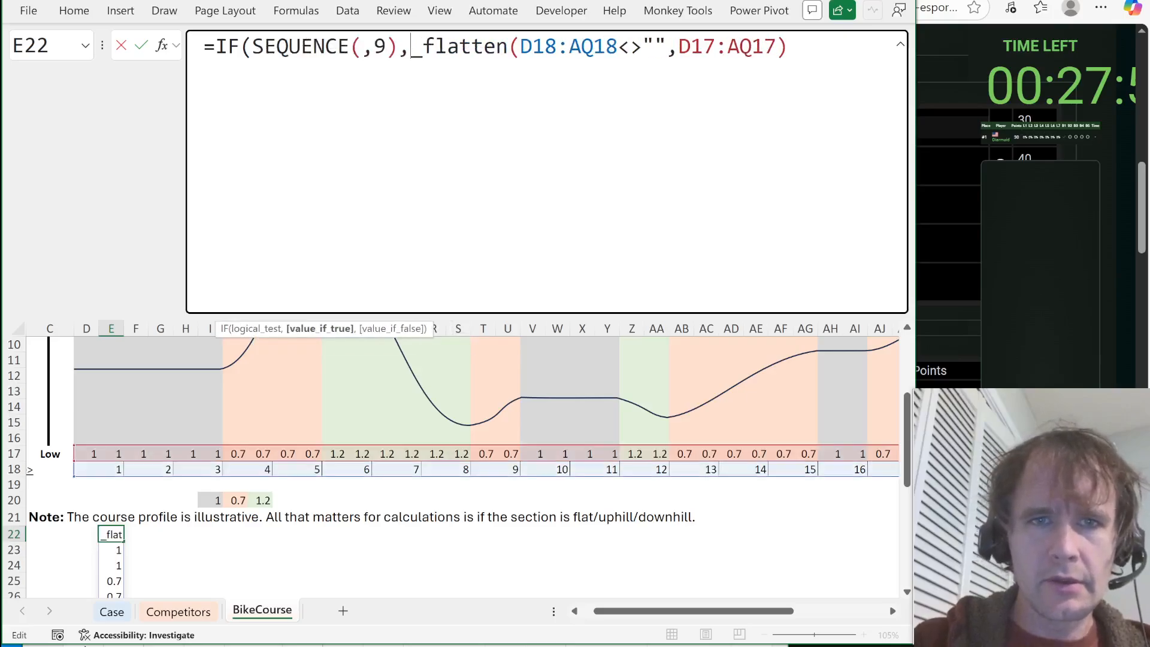
key(End)
text())
key(Return)
key(Up)
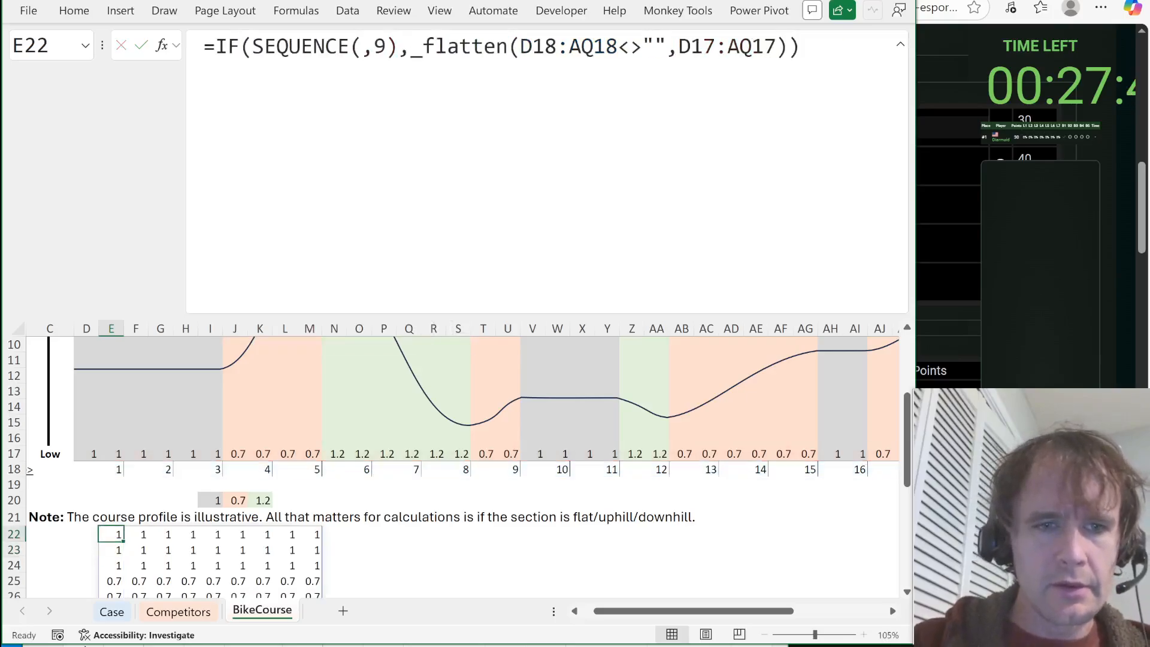
Wrap the E22 formula in TOCOL with ,,1 to stack the nine laps by column, and select the whole spilled result.
scroll(187, 523, down, 3)
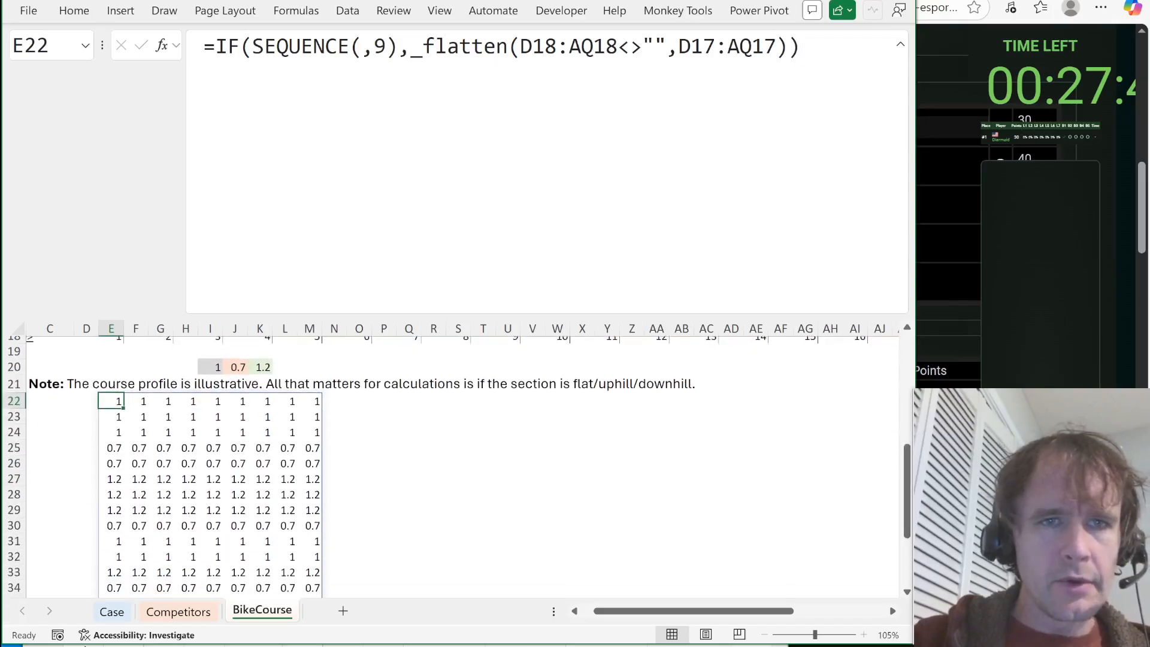
key(F2)
key(Home)
key(Right)
text(TOCOL()
key(End)
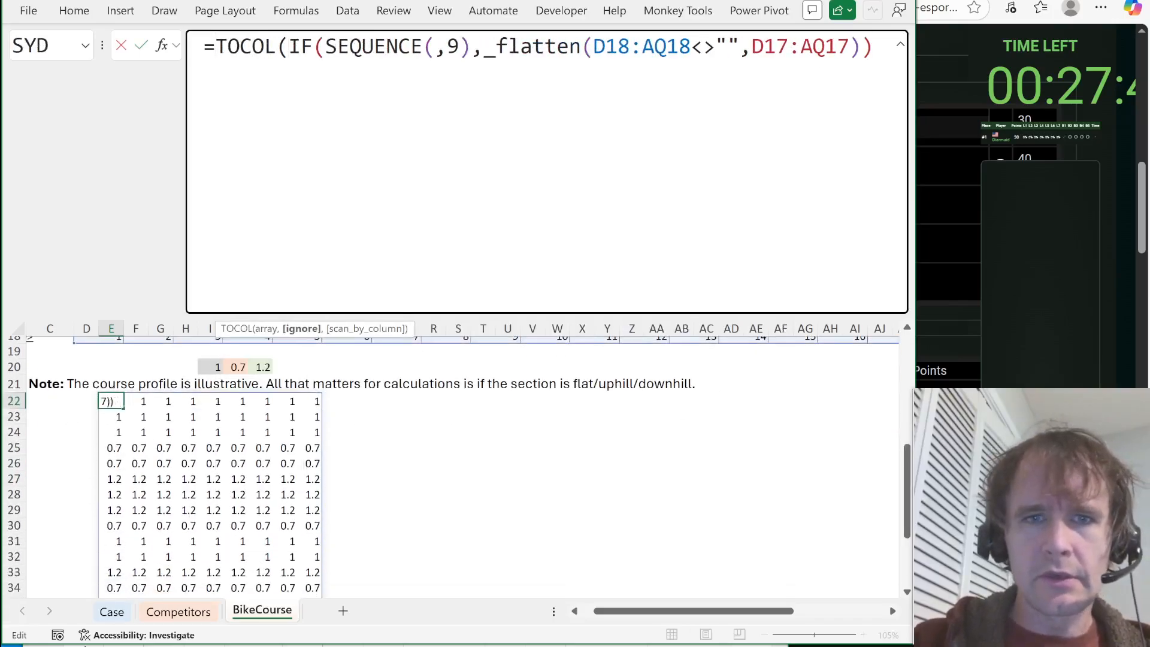
text(,,1))
key(Return)
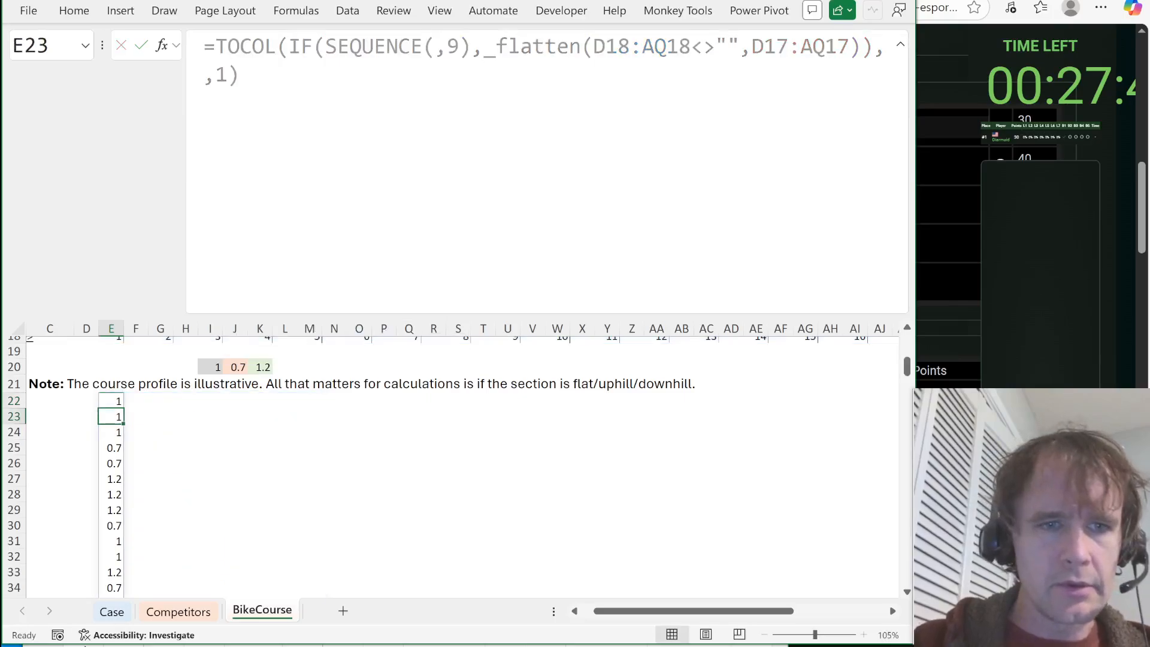
key(Up)
key(ctrl+shift+Down)
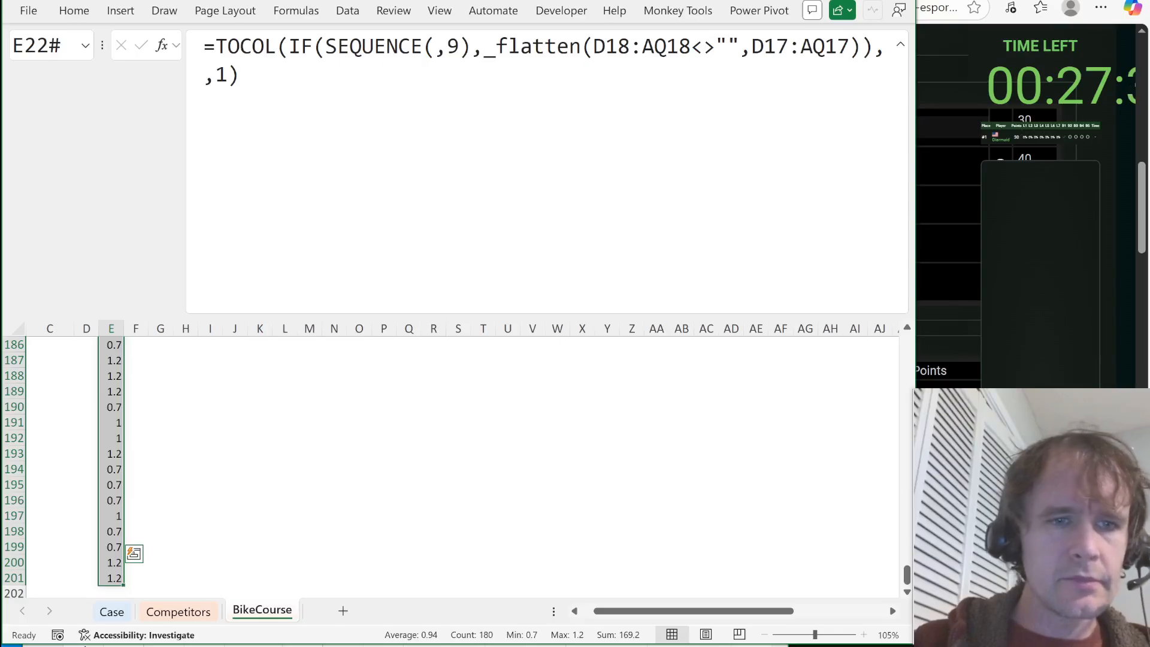
Enter =COUNTIFS(E22#,"<>1") in F22 to count the kilometres that are not flat.
key(Up)
key(Down)
key(Right)
text(=counti)
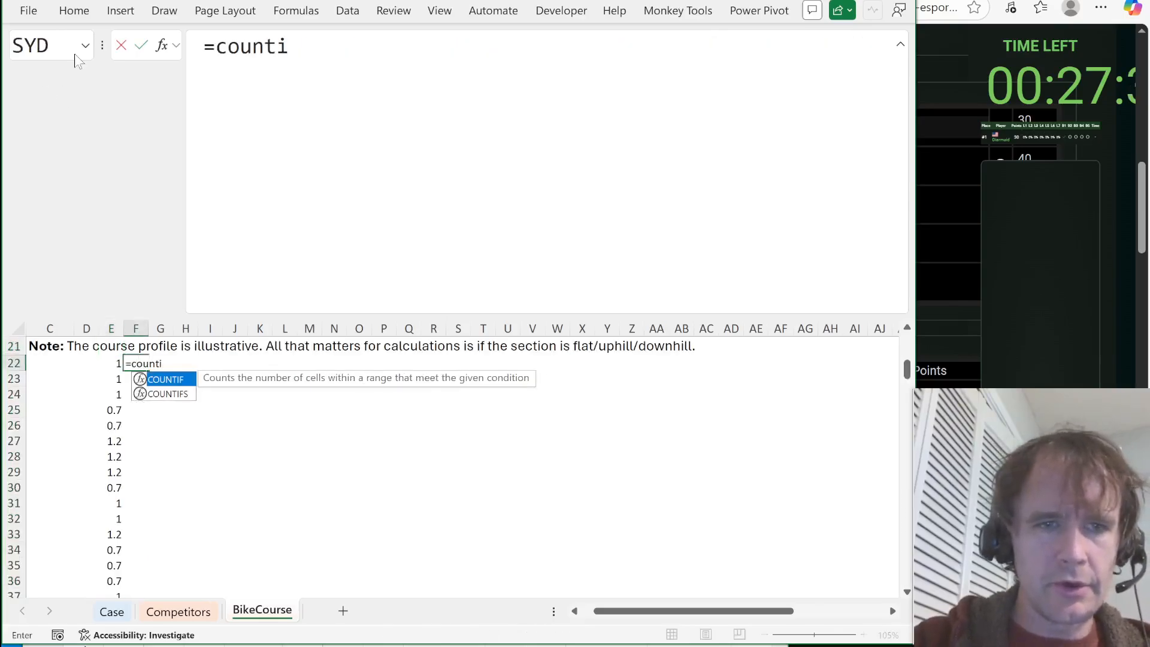
text(fs)
key(Tab)
key(Left)
key(ctrl+shift+Down)
text(<)
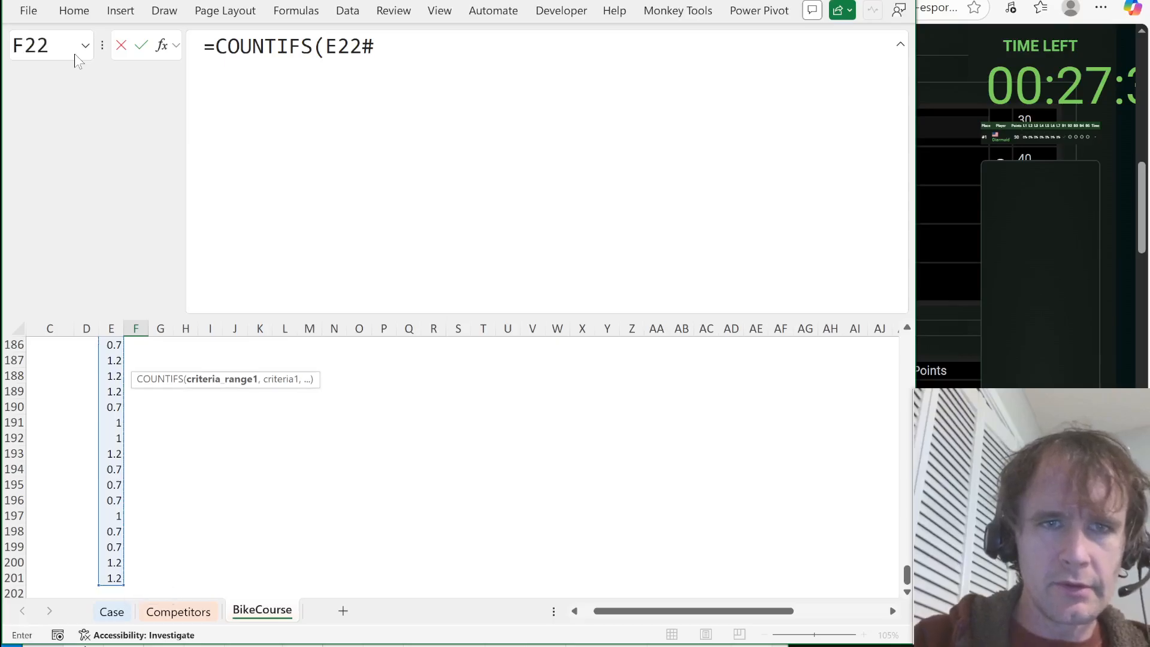
text(,"<>1")
key(ctrl+Return)
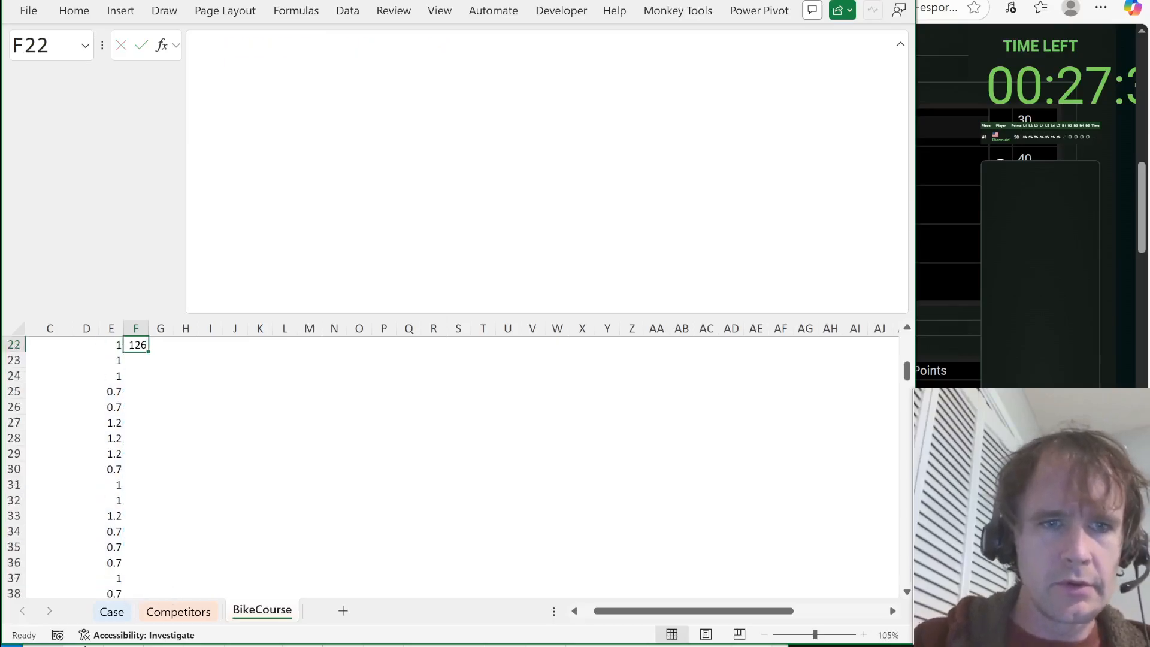
Copy the F22 result into the Bonus Question 2 answer on the Excel Esports page.
key(ctrl+c)
click(944, 155)
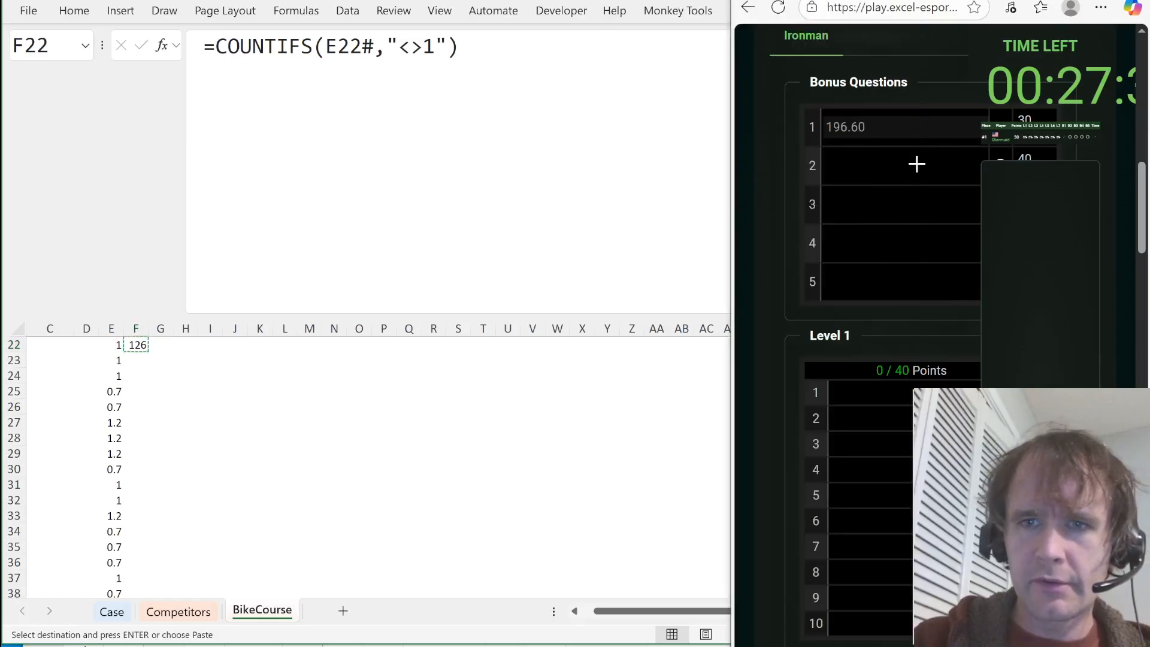
click(880, 167)
key(ctrl+v)
Paste the same F22 result into the Bonus 2 answer cell E32 on the Case sheet in the workbook.
click(441, 438)
key(ctrl+Page_Up)
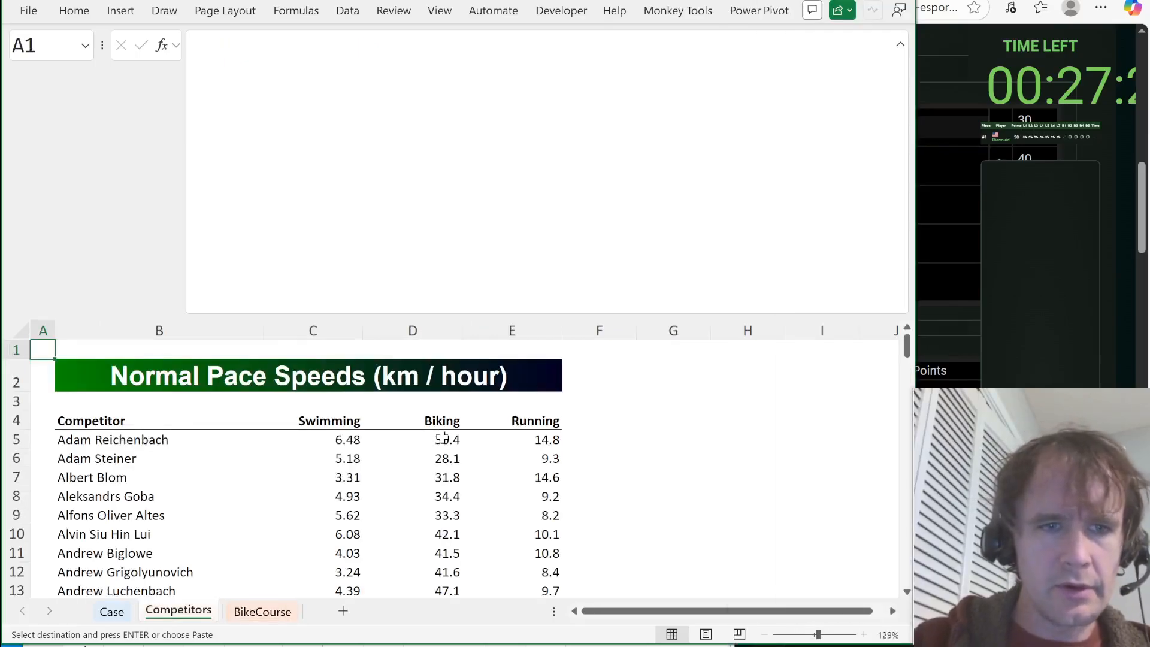
key(ctrl+Page_Up)
click(203, 449)
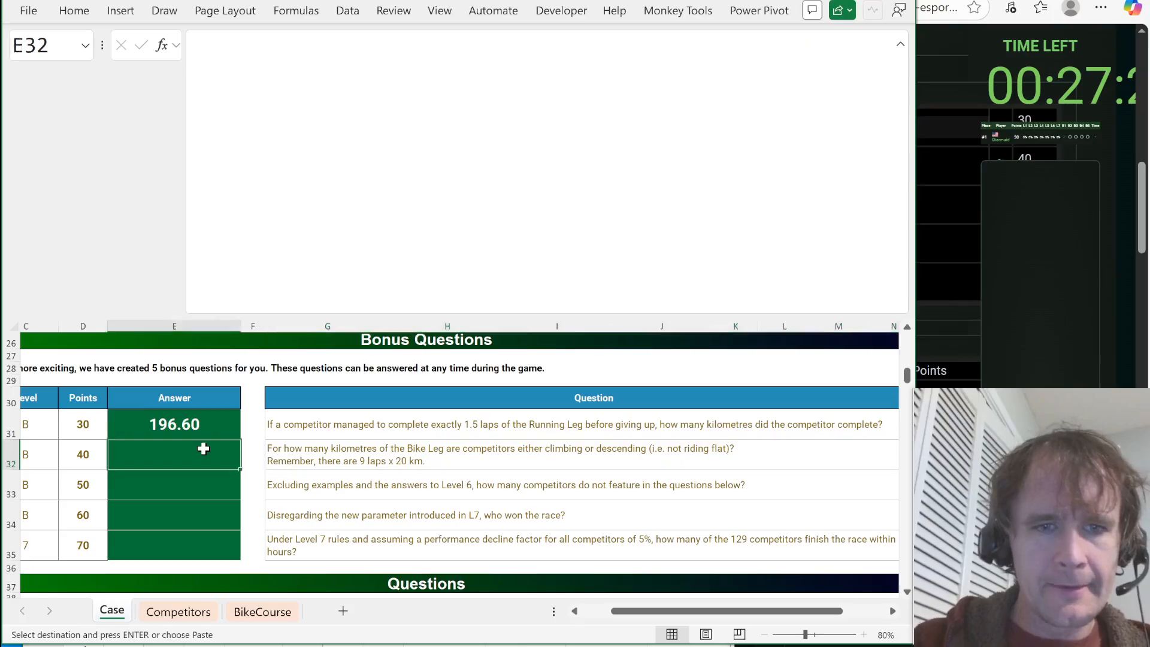
key(ctrl+v)
key(Down)
Read the Bonus 3 question in row 33 of the Case sheet and check its level and points.
key(Right)
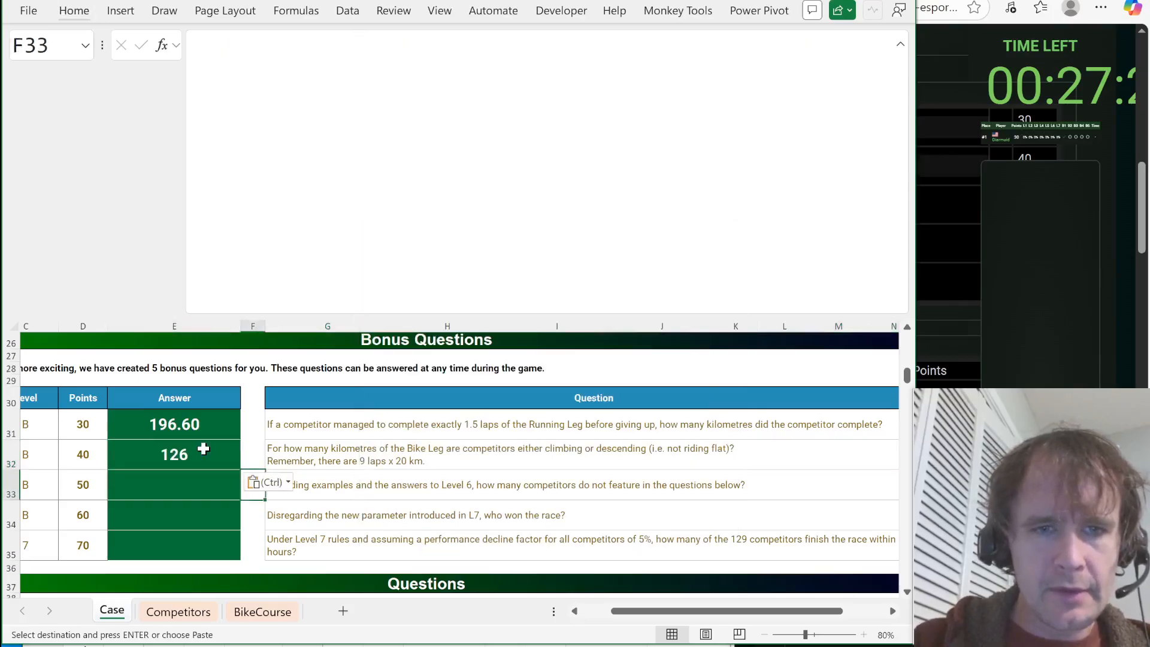
key(Right)
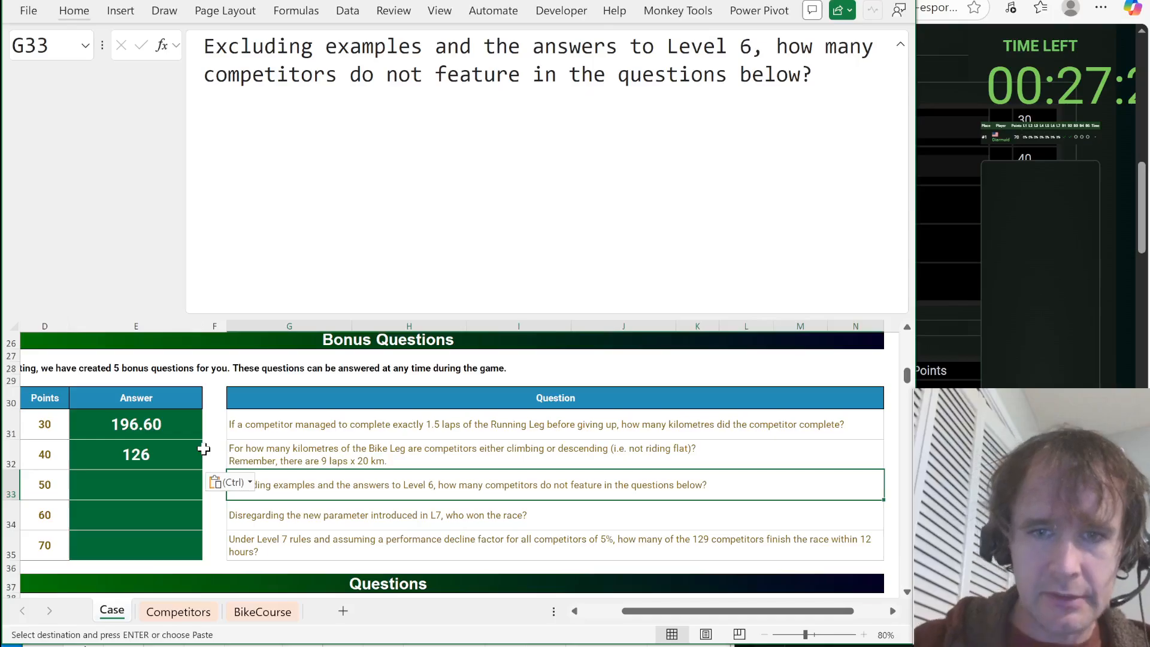
key(Left)
key(Left)
key(Left)
key(Left)
key(Left)
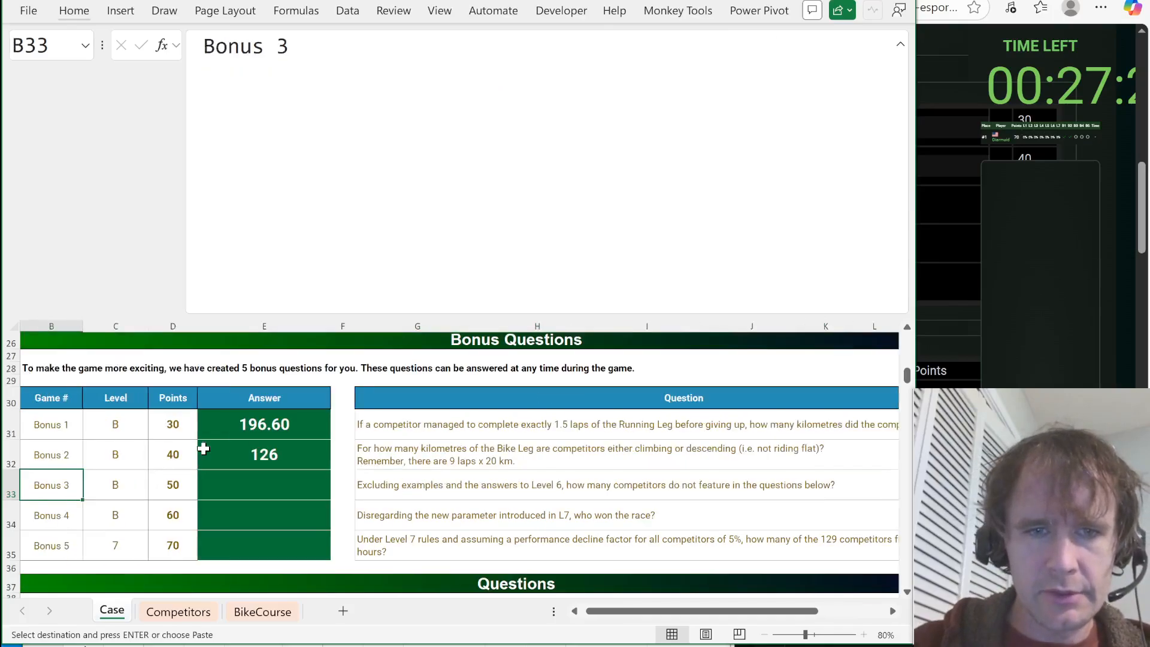
key(Left)
key(Right)
key(Right)
key(Right)
key(Right)
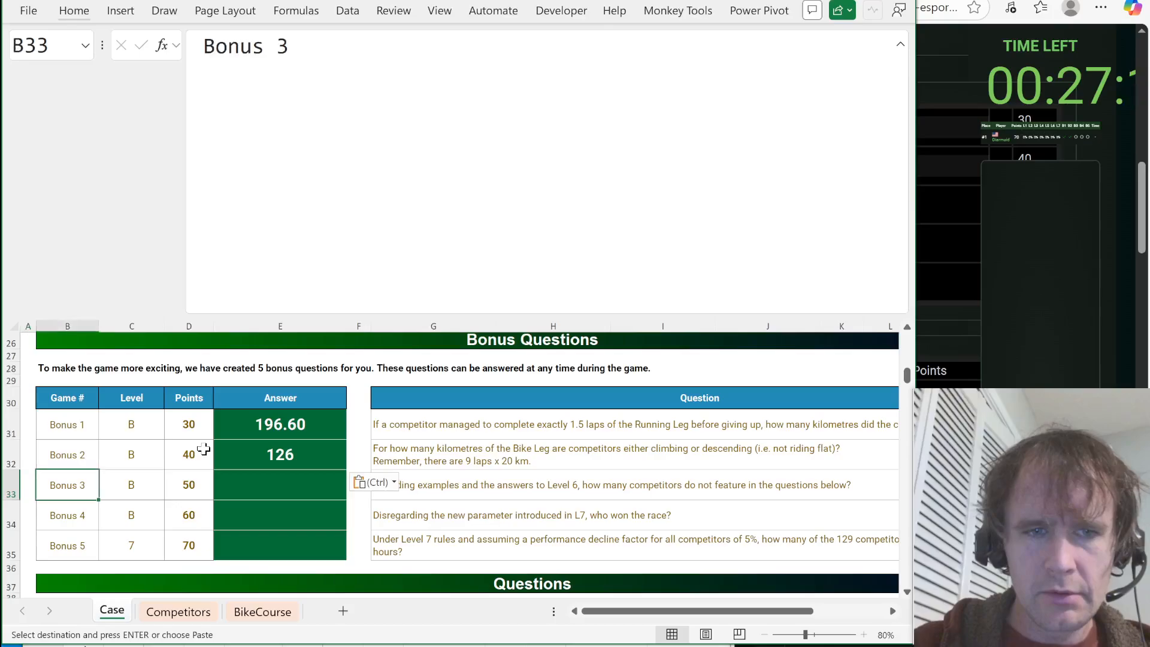
Examine the competitor list on the Competitors sheet and return to the Bonus 3 answer cell on the Case sheet.
key(ctrl+Page_Down)
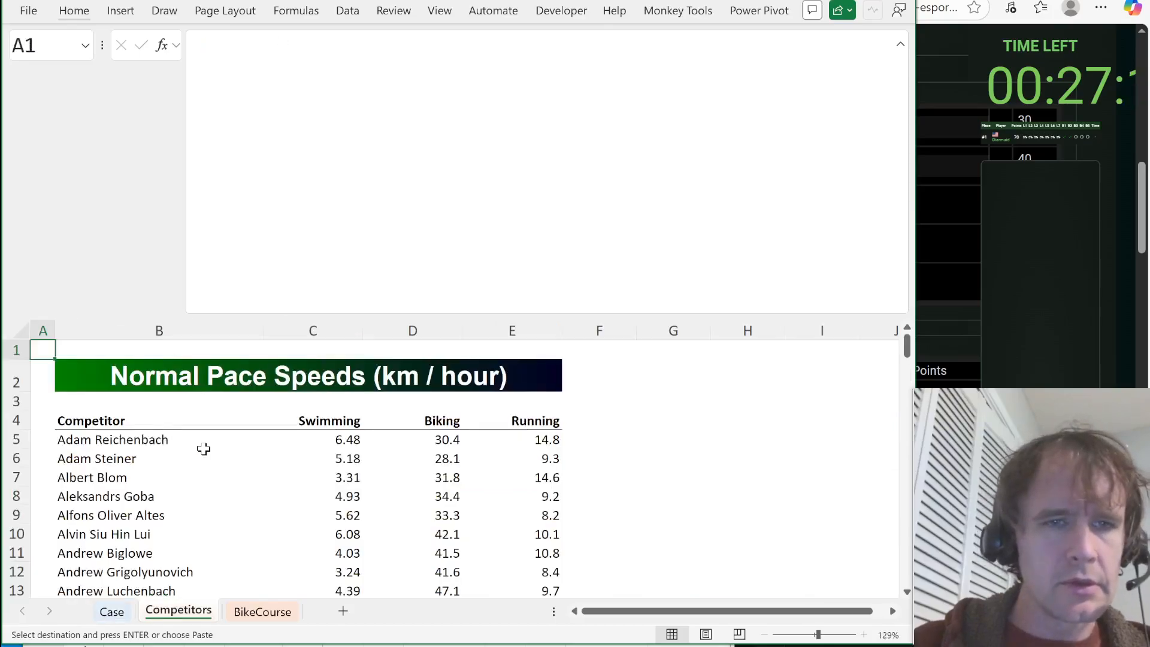
key(Right)
key(Down)
key(Down)
key(Down)
key(Right)
key(Down)
key(ctrl+Page_Up)
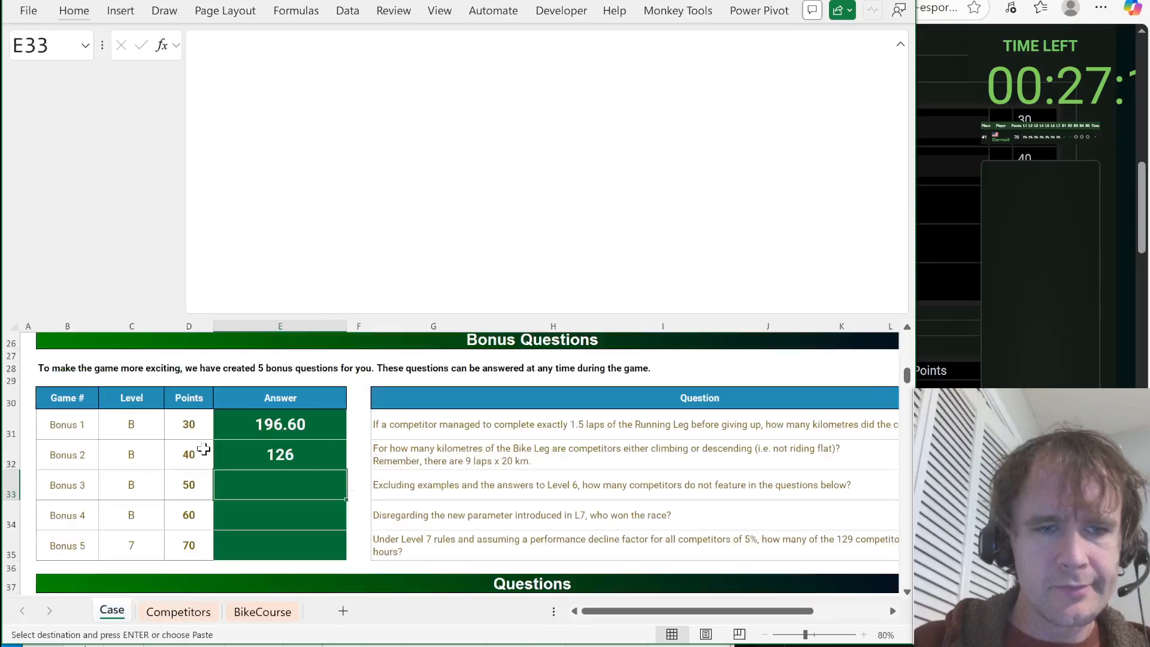
Begin a LET formula in E33 that defines a as a VSTACK starting with the Level 1 competitors G48:G57.
key(ctrl+v)
key(Escape)
text(=let)
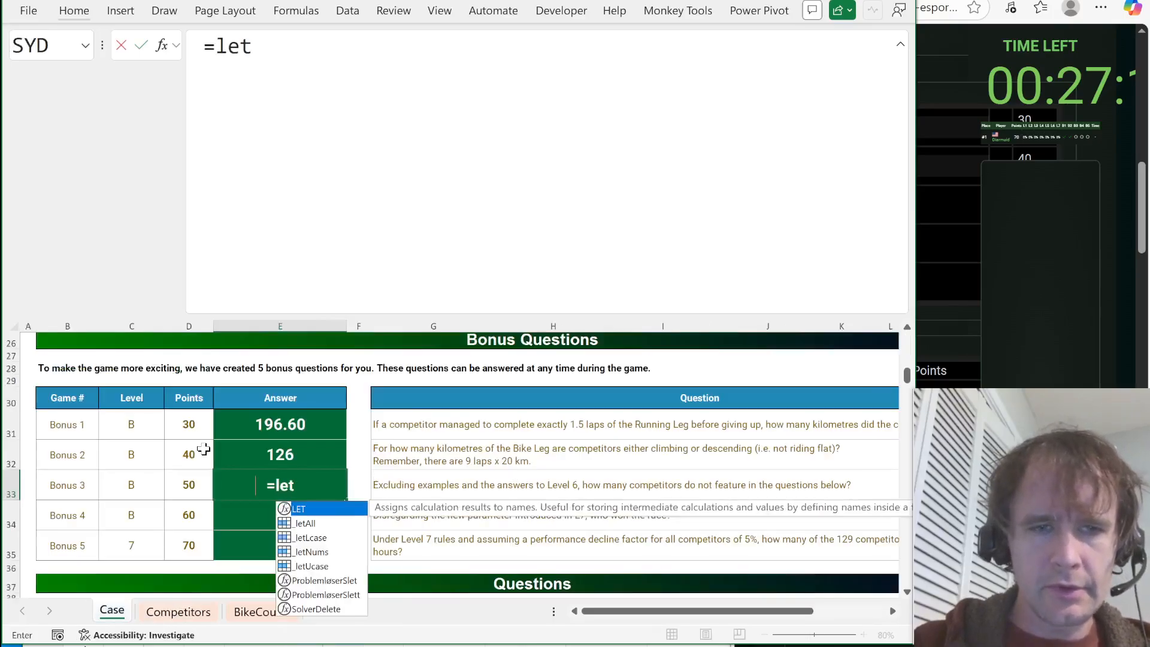
key(Tab)
text(a,)
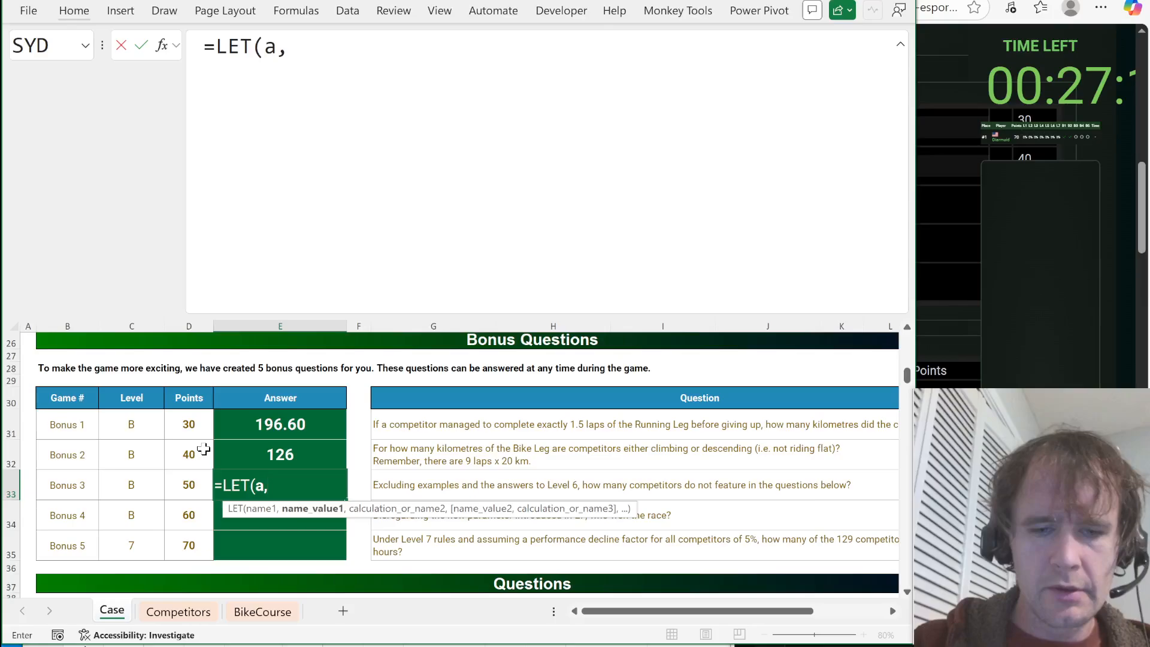
text(vst)
key(Tab)
scroll(203, 449, down, 7)
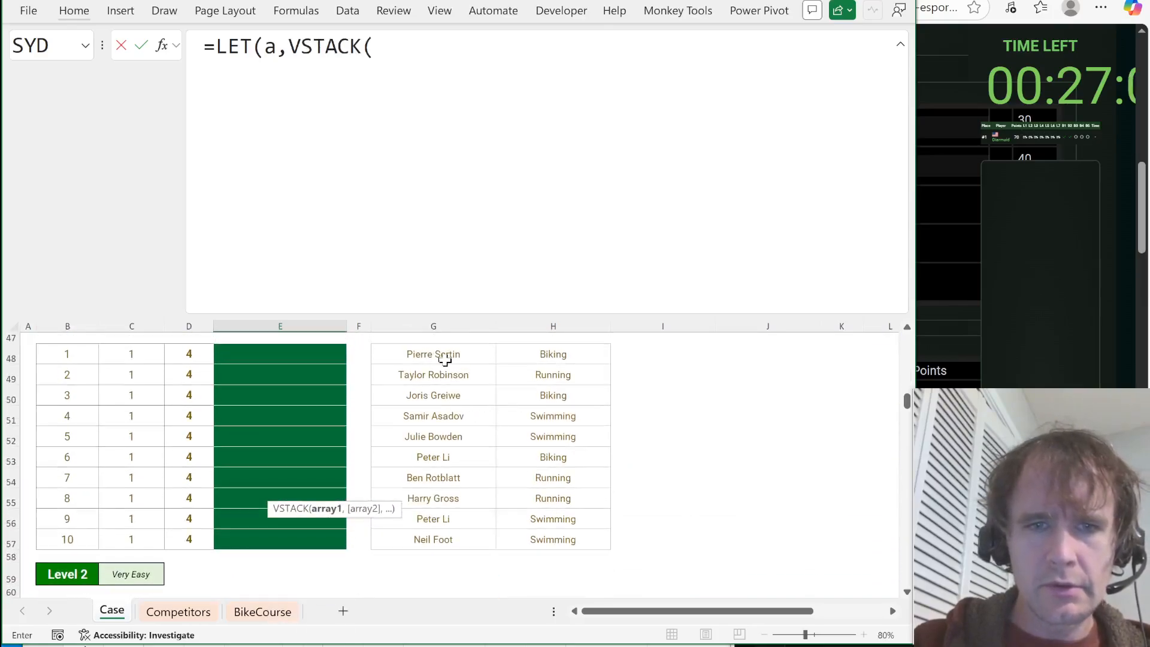
click(444, 360)
key(ctrl+shift+Down)
text(,)
Add the Level 2 competitors G68:G82 as the second array of the VSTACK.
scroll(441, 371, down, 5)
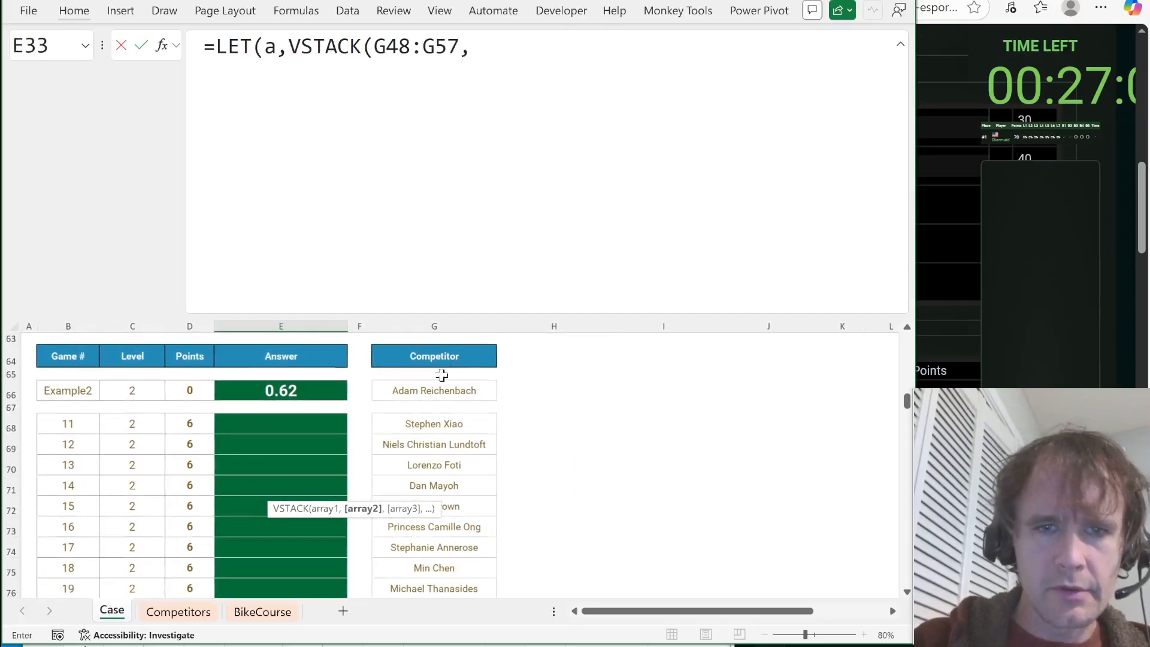
click(433, 423)
key(ctrl+shift+Down)
text(,)
scroll(435, 434, down, 5)
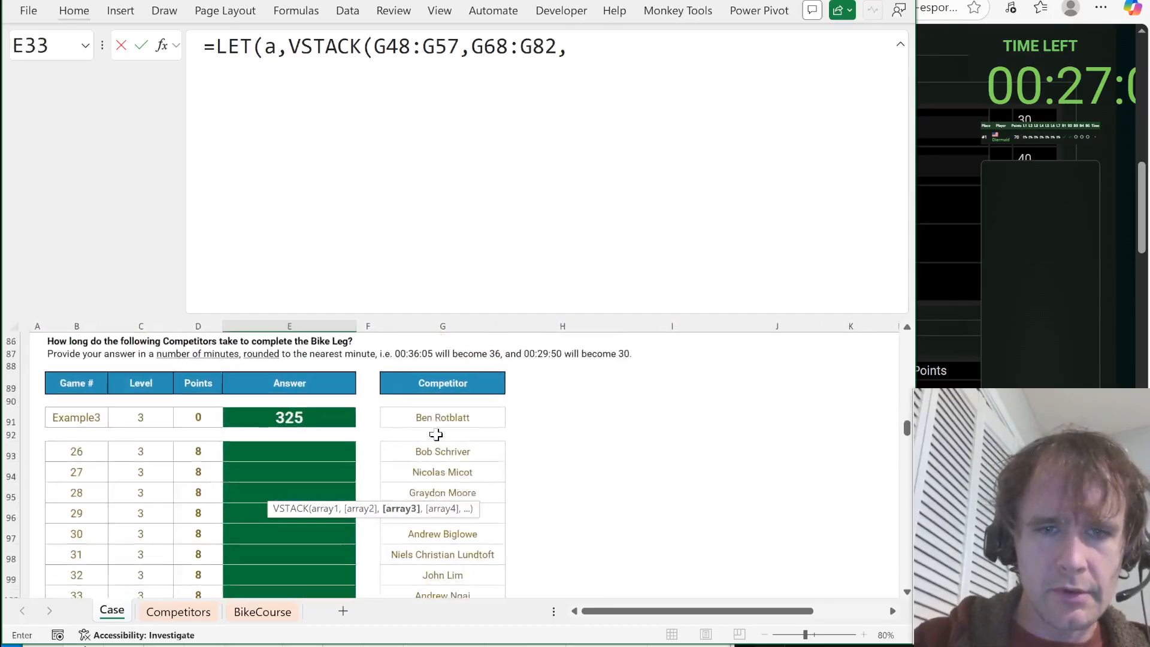
scroll(435, 434, down, 2)
click(436, 388)
key(ctrl+shift+Up)
key(ctrl+Up)
key(ctrl+Up)
key(ctrl+Up)
key(ctrl+Up)
key(ctrl+Up)
key(ctrl+Up)
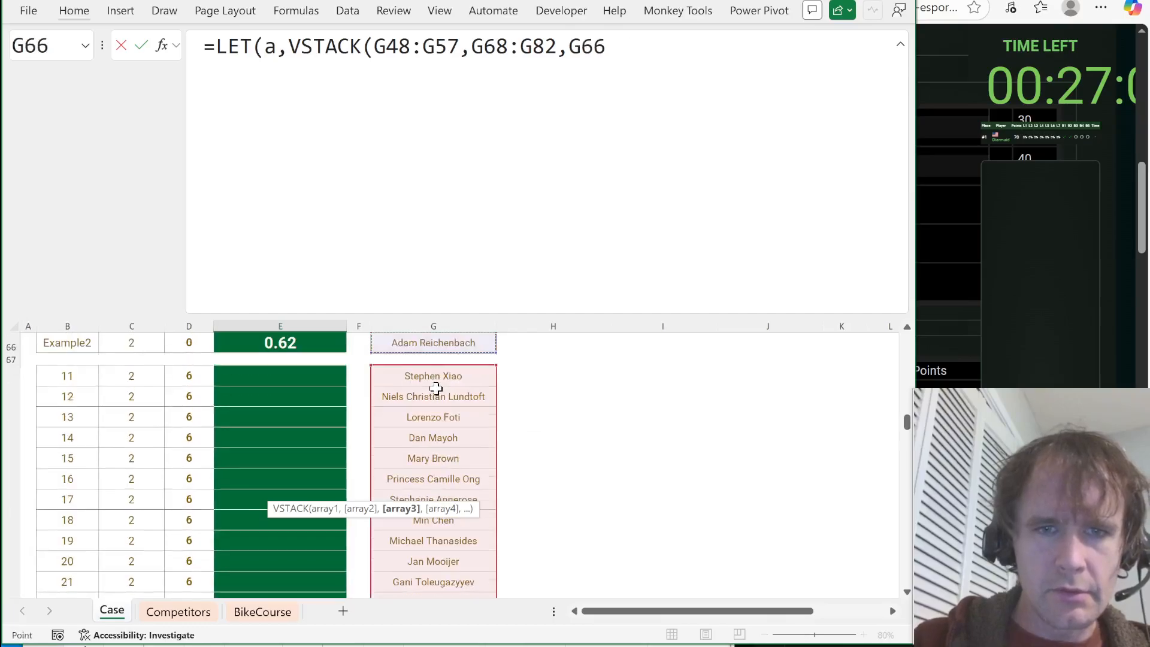
key(ctrl+Down)
key(ctrl+shift+Down)
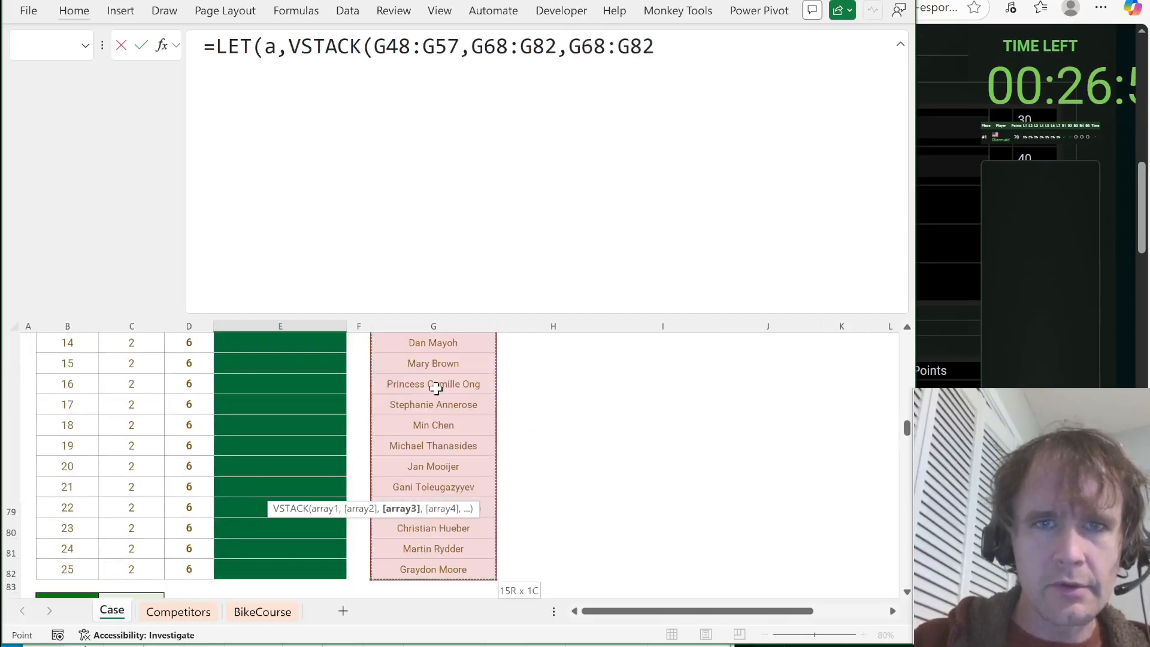
Add the Level 3 competitors G93:G107 as the third array of the VSTACK.
key(ctrl+Down)
key(Down)
key(Down)
key(Down)
key(Down)
key(ctrl+shift+Down)
text(,)
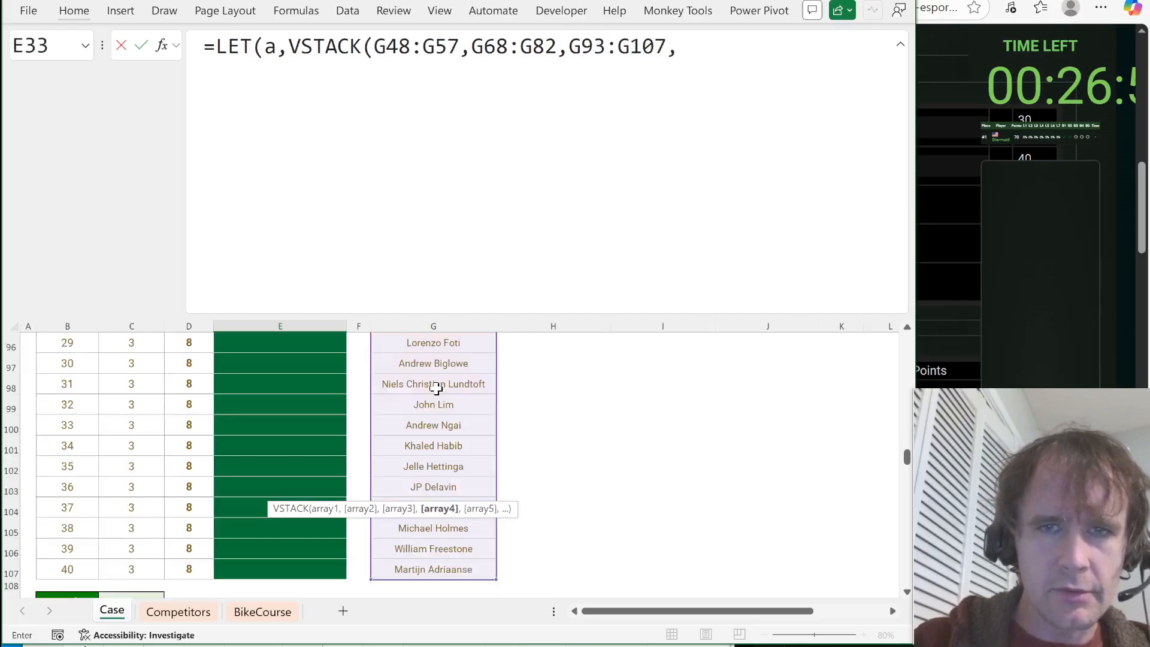
Add the Level 4 competitors G119:G133 and the Level 5 competitors G144:G158 to the VSTACK.
scroll(436, 389, down, 6)
click(422, 427)
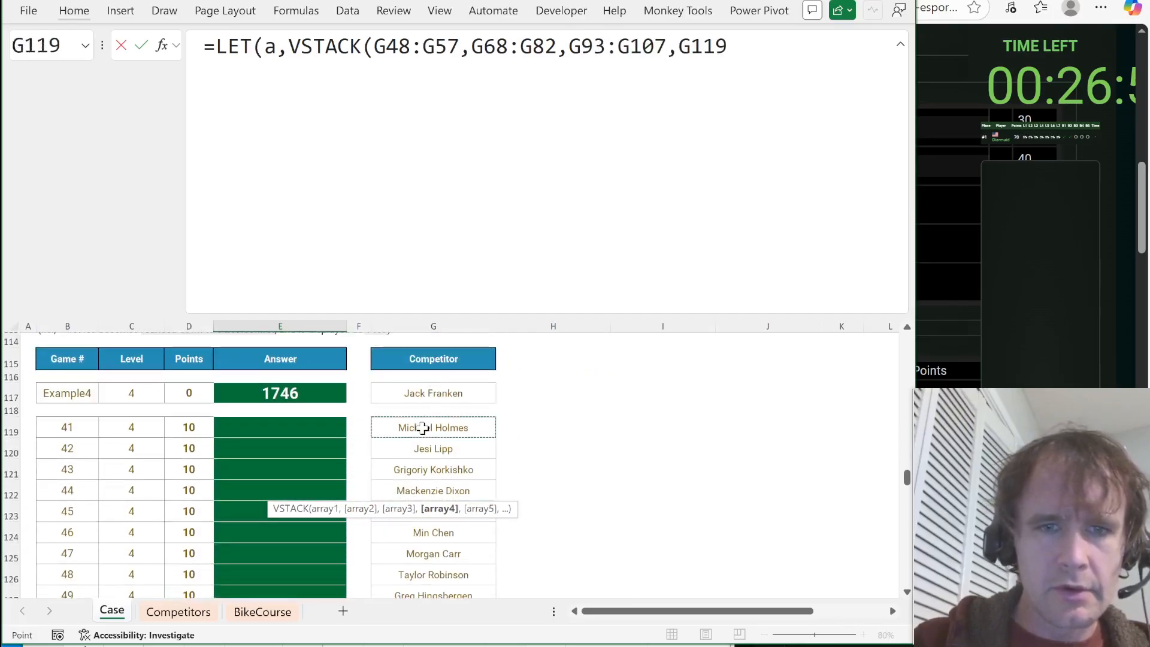
key(ctrl+shift+Down)
text(,)
scroll(419, 443, down, 5)
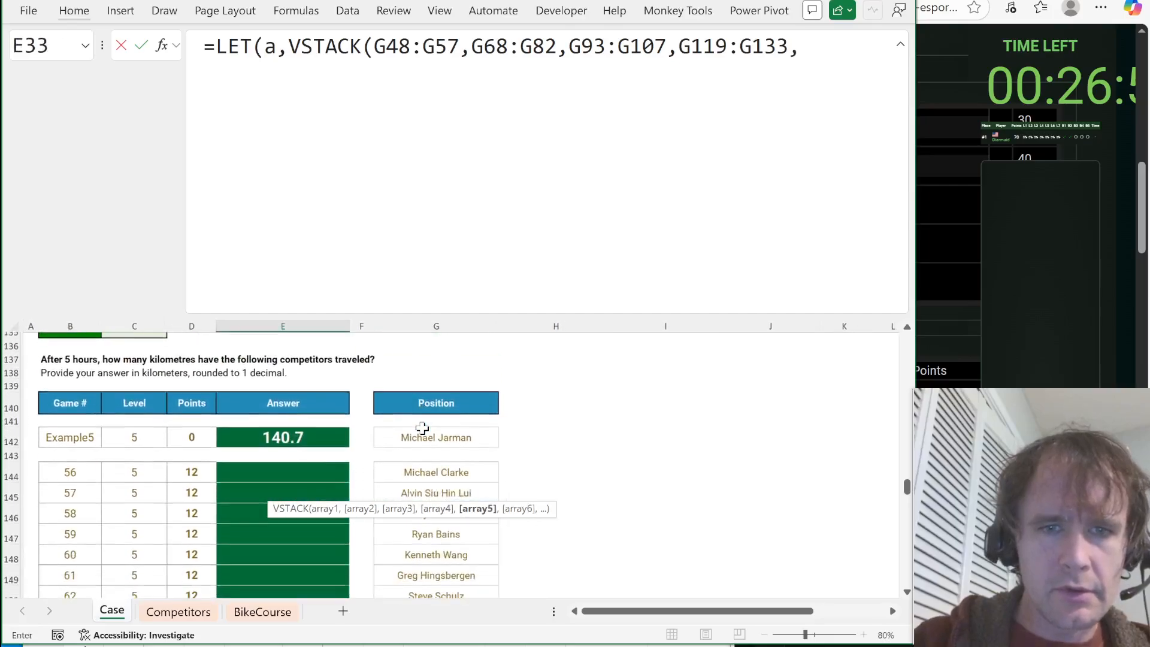
click(402, 460)
key(ctrl+shift+Down)
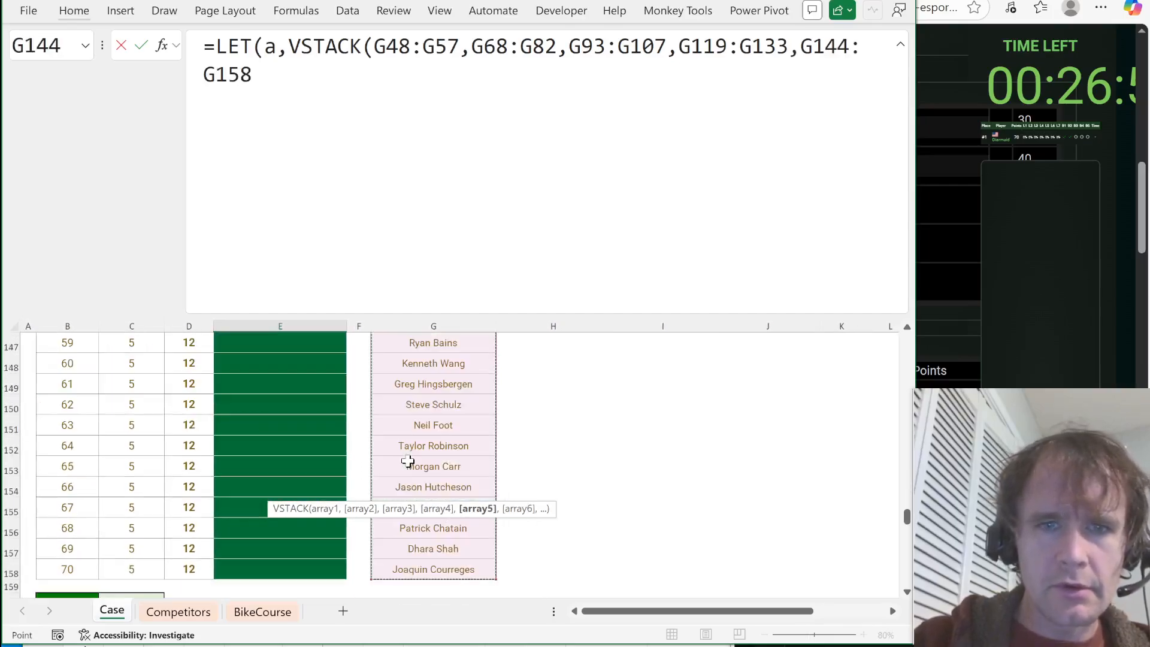
text(,)
Add the Level 7 competitors G196:G210 as the last array of the VSTACK and close it.
scroll(408, 460, down, 12)
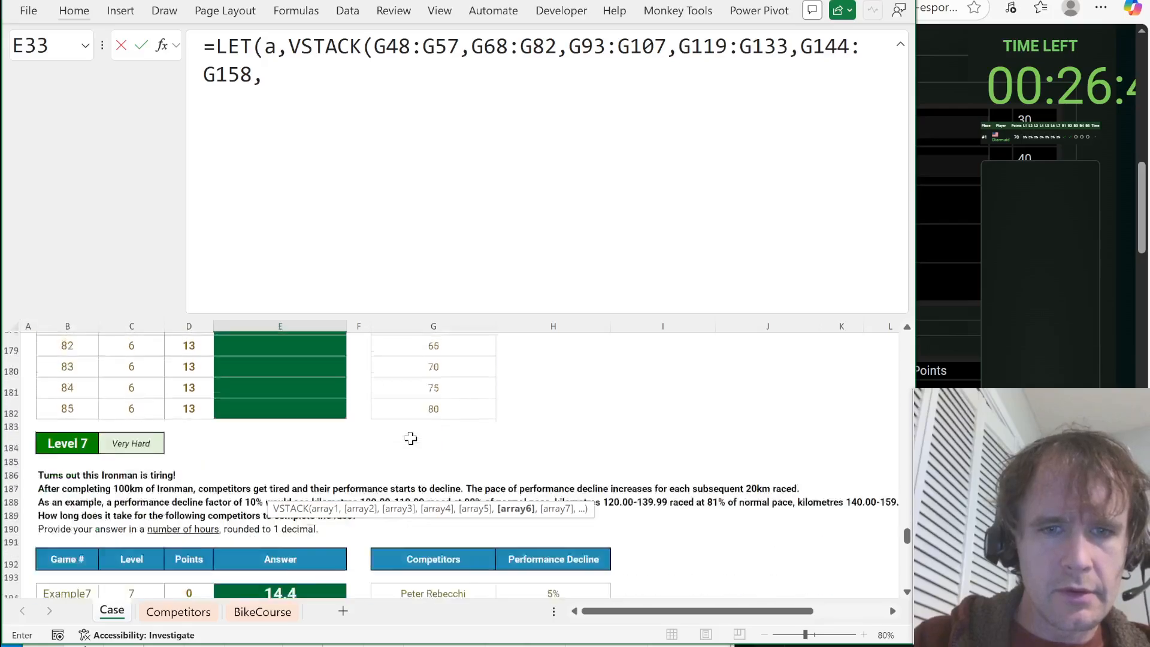
click(408, 432)
key(ctrl+shift+Down)
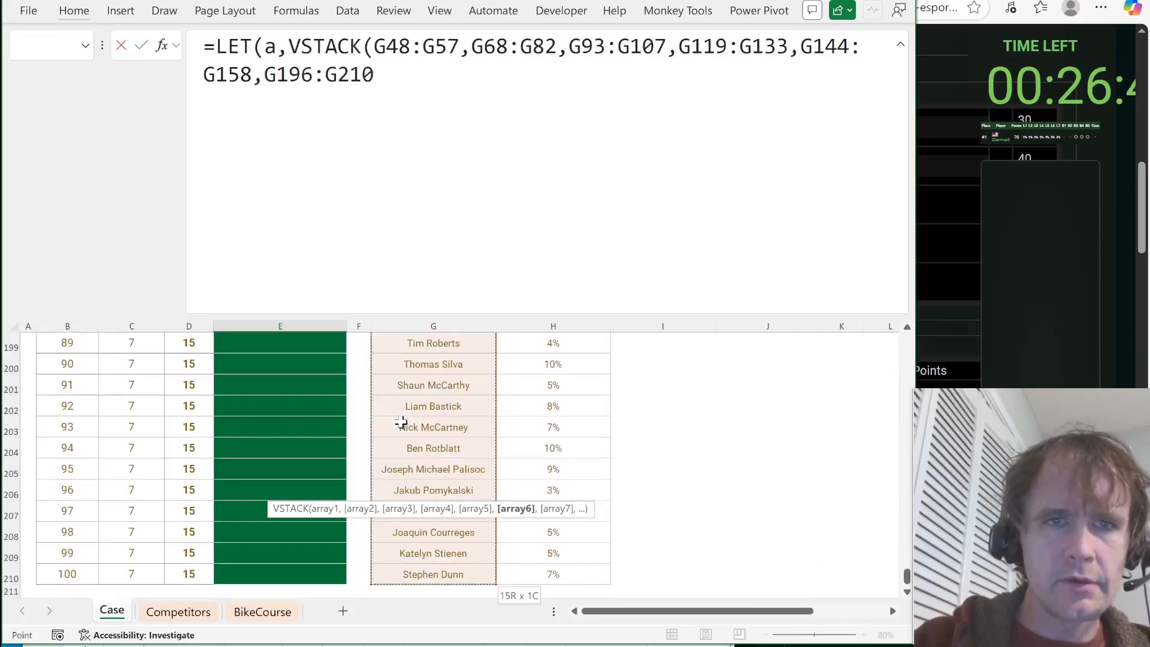
text(),)
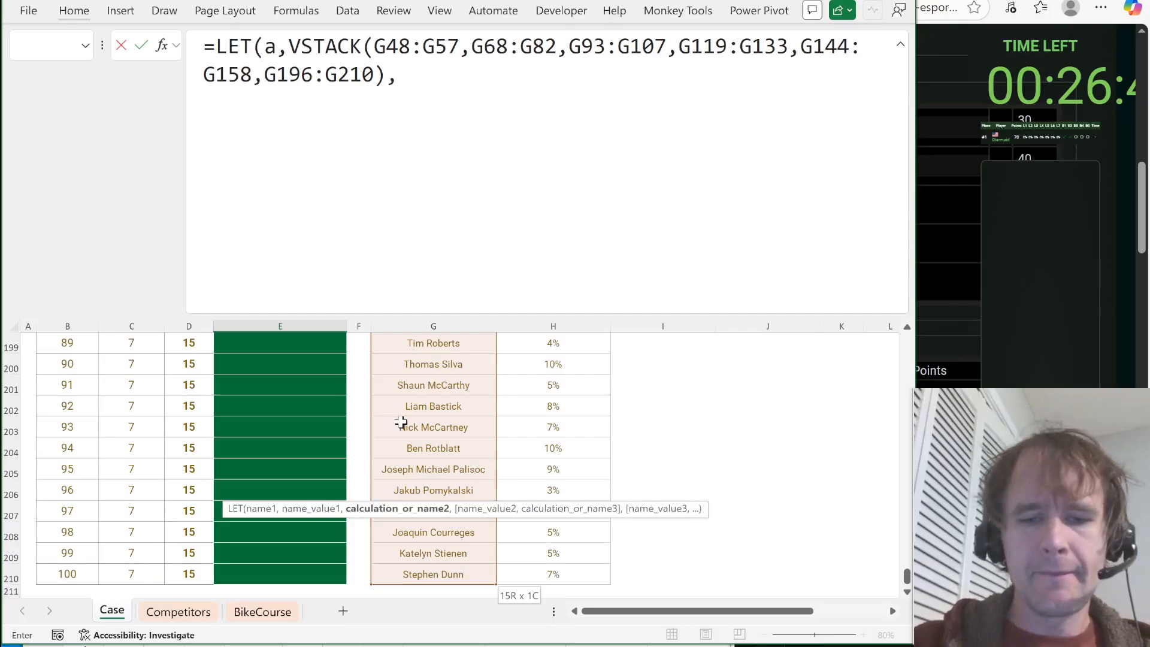
Define b as the exactly-once UNIQUE values of a VSTACK of Competitors!B5:B133 and a.
text(b)
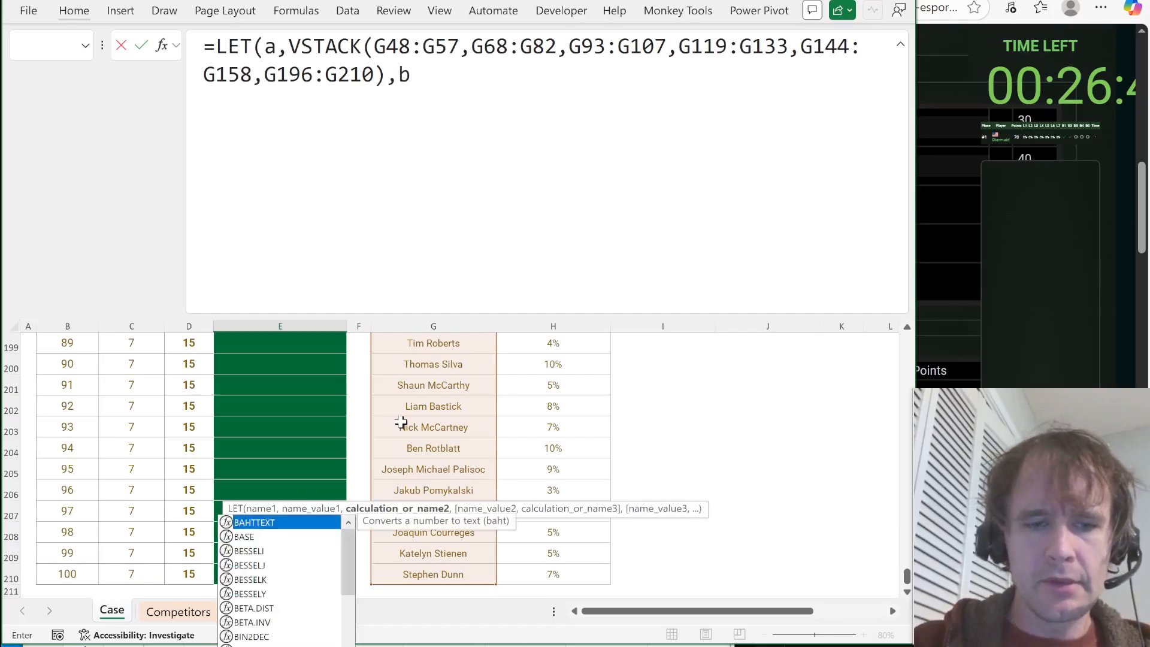
text(,uni)
key(Tab)
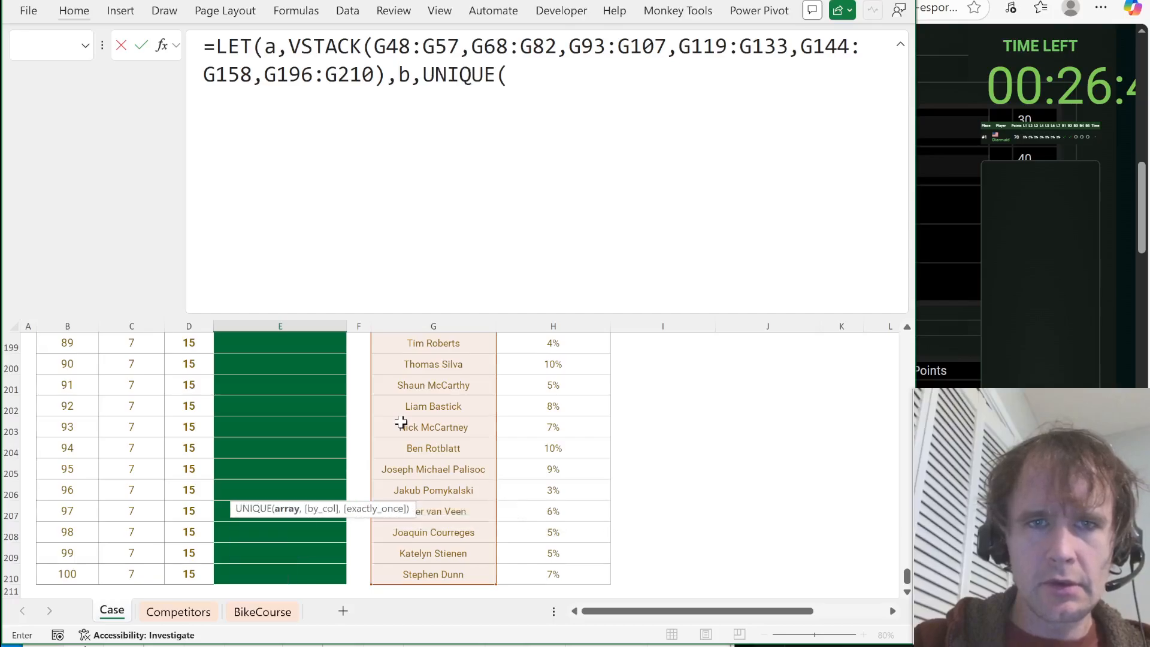
text(vst)
key(Tab)
key(ctrl+Page_Down)
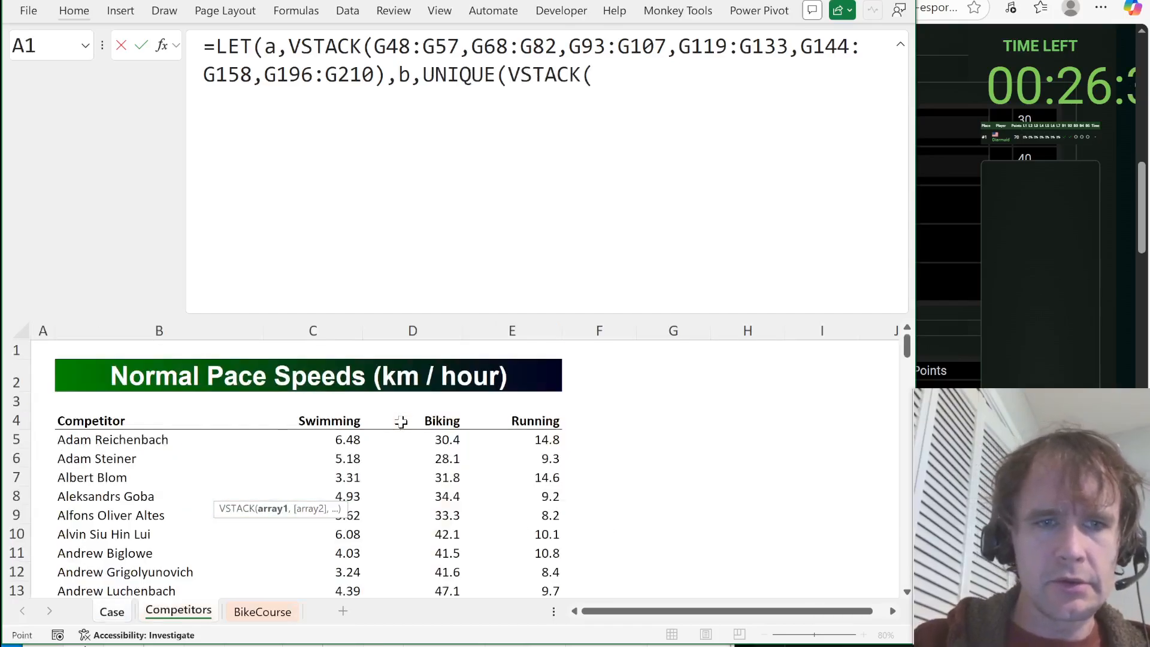
click(133, 443)
key(ctrl+shift+Down)
text(,)
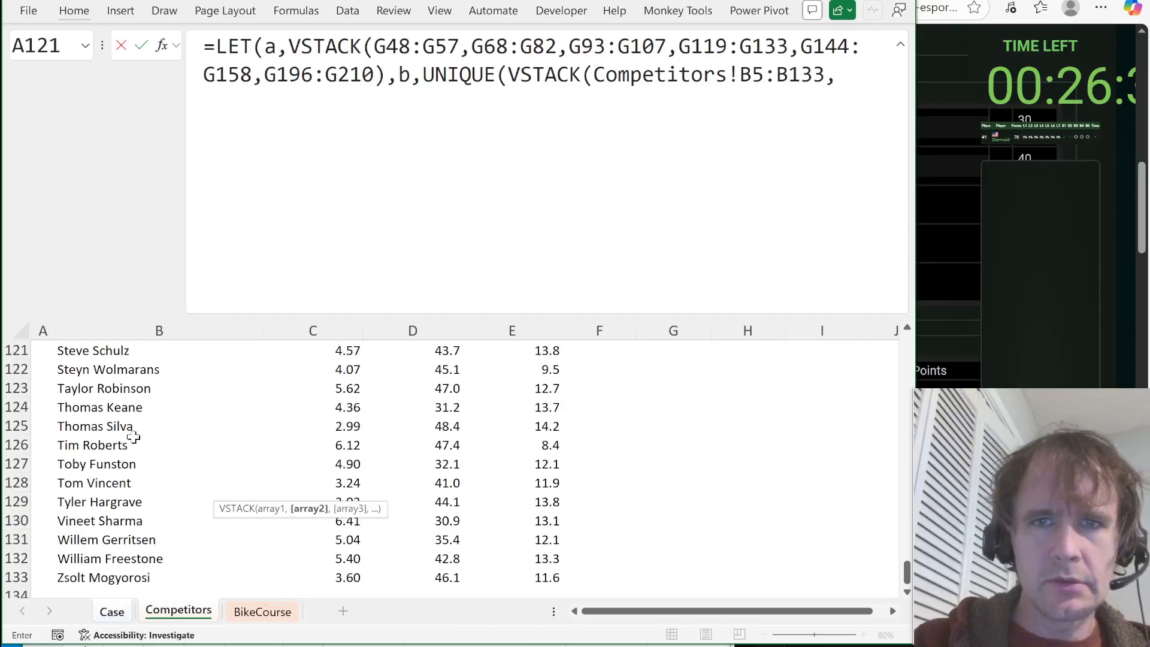
text(a),,)
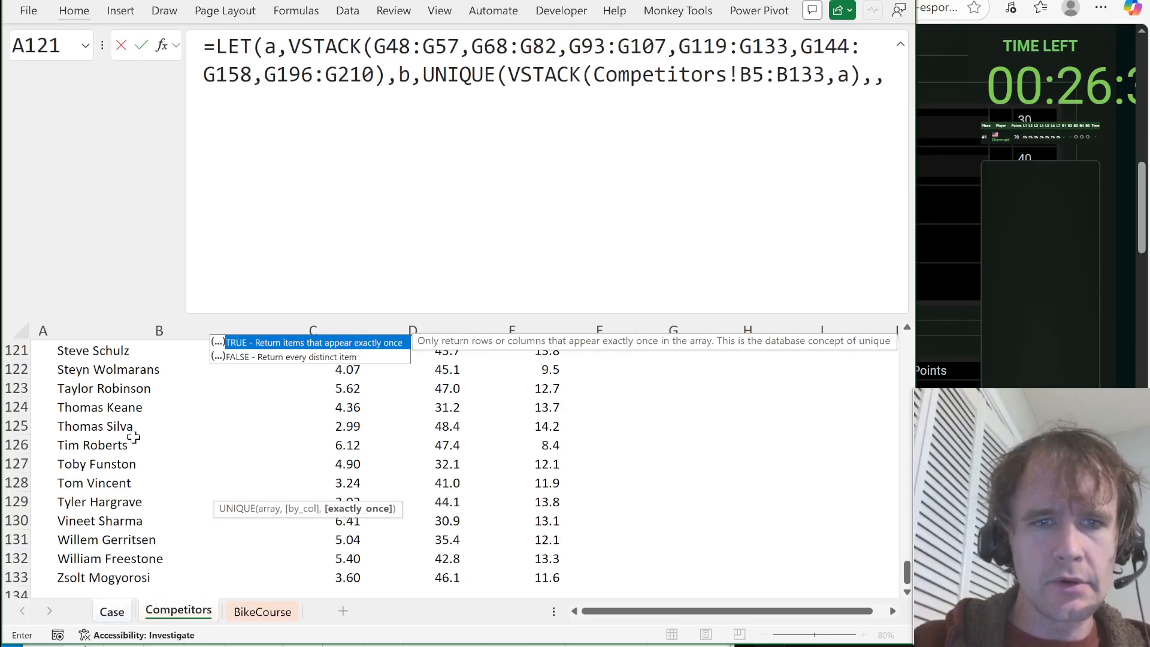
text(1))
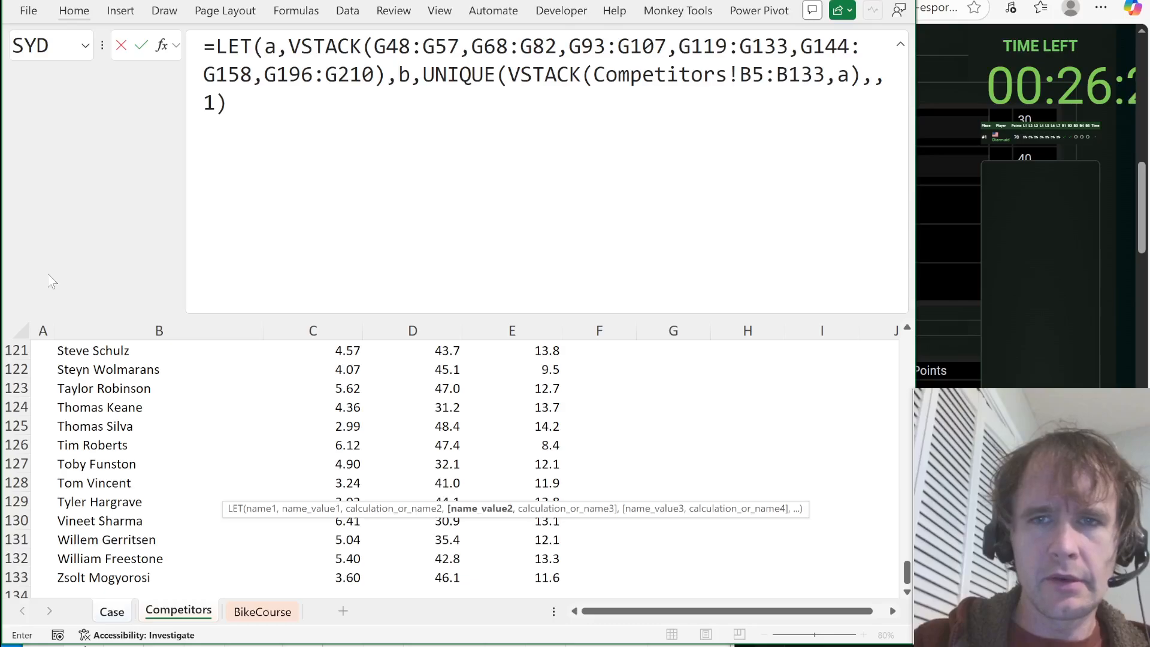
Finish the E33 formula by returning ROWS(b), and submit its result as the Bonus 3 answer on the Excel Esports page.
text(,rows(b))
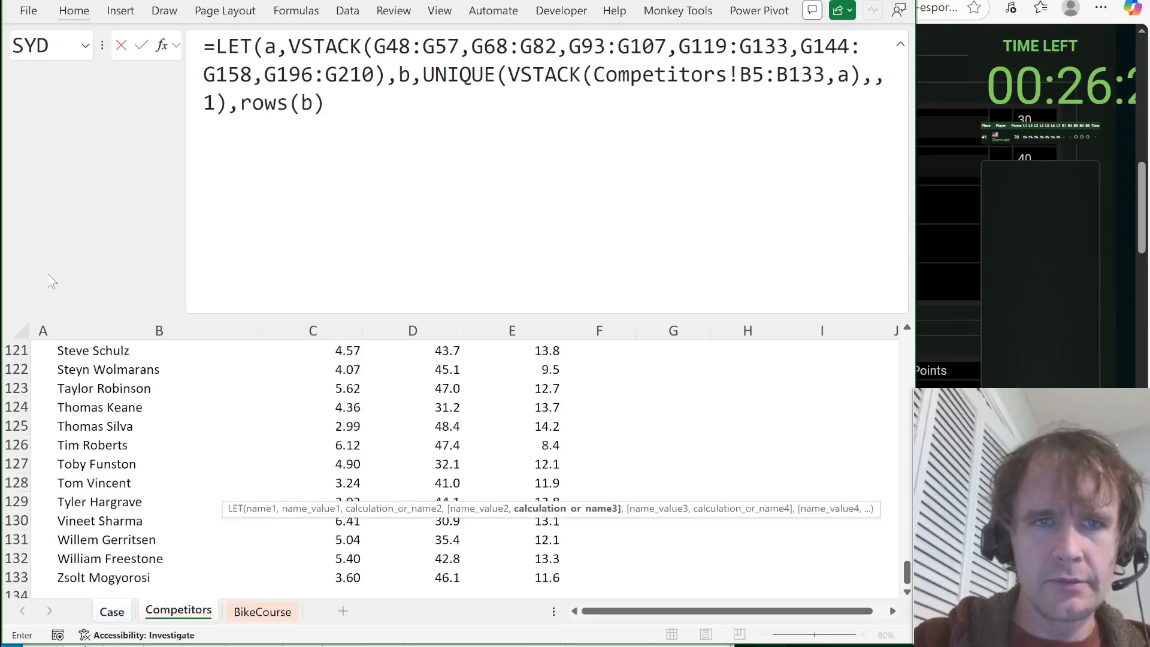
key(Return)
key(Up)
key(ctrl+c)
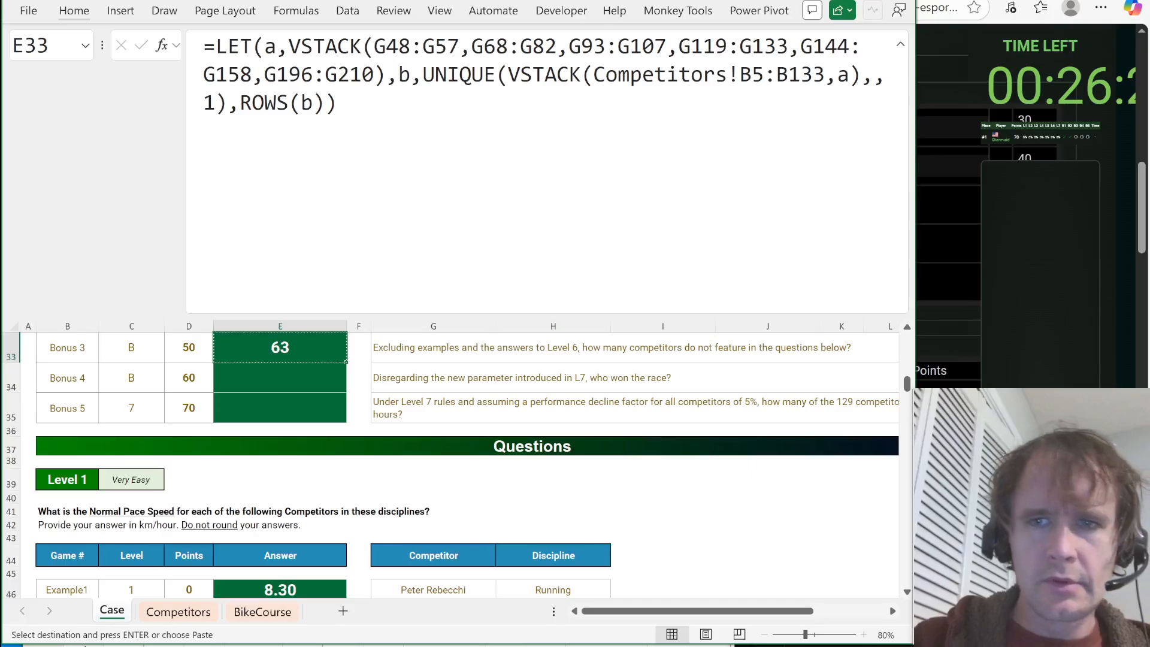
click(954, 200)
key(ctrl+v)
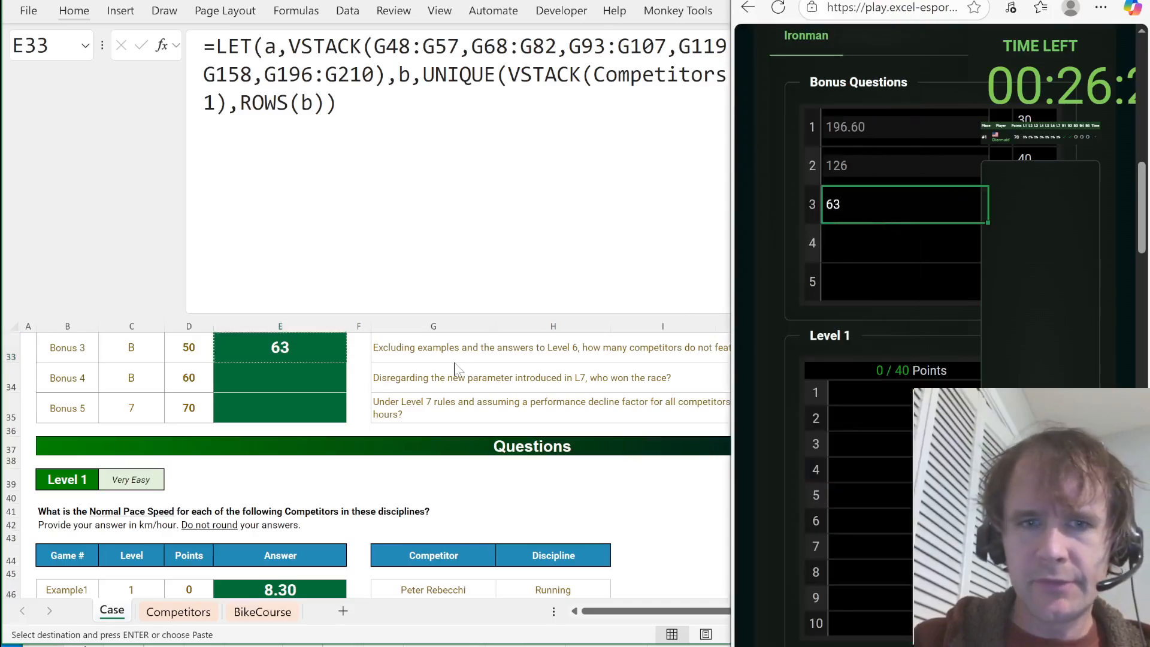
key(alt+Tab)
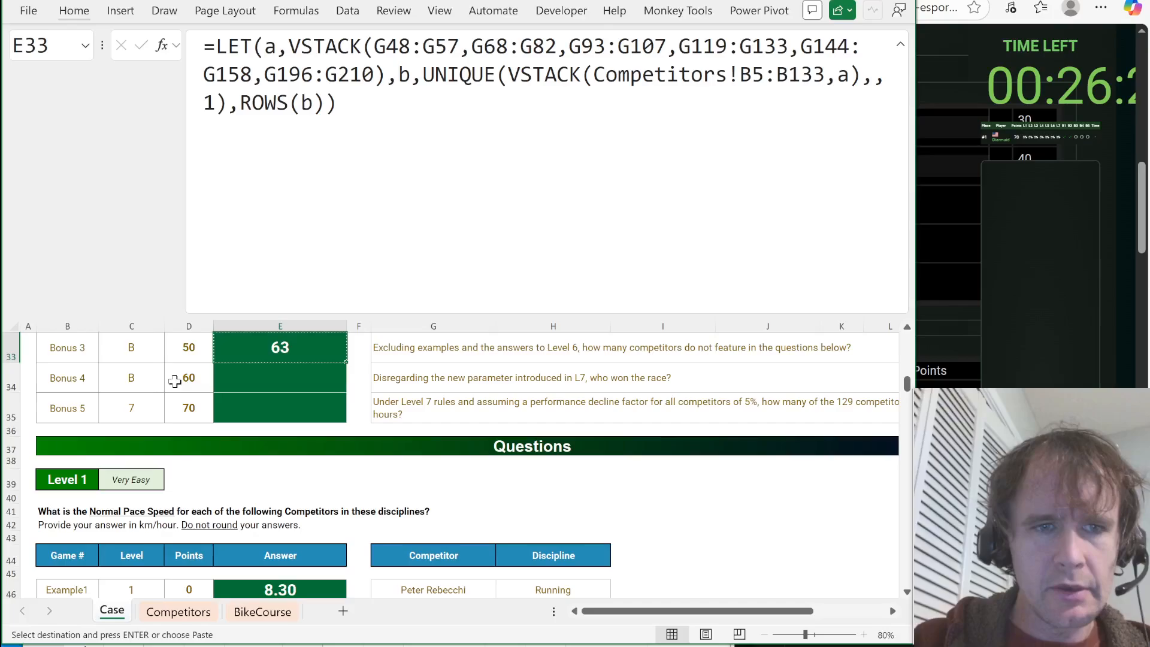
Examine the remaining bonus questions and the Level 1 question on the Case sheet.
click(304, 370)
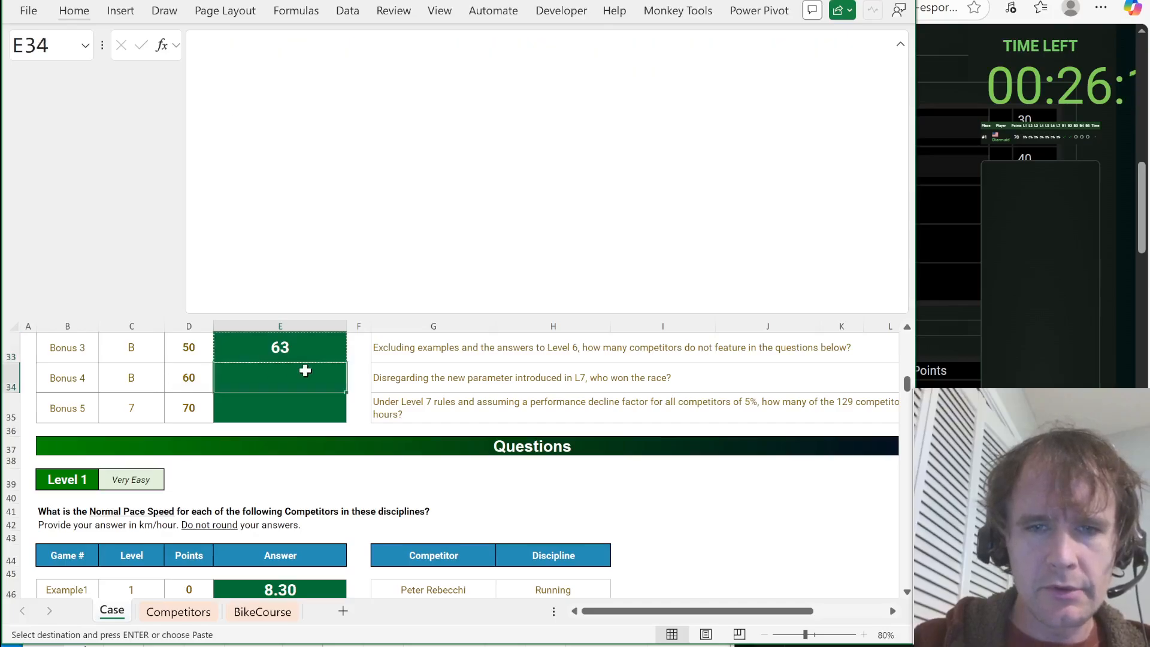
key(Left)
key(Down)
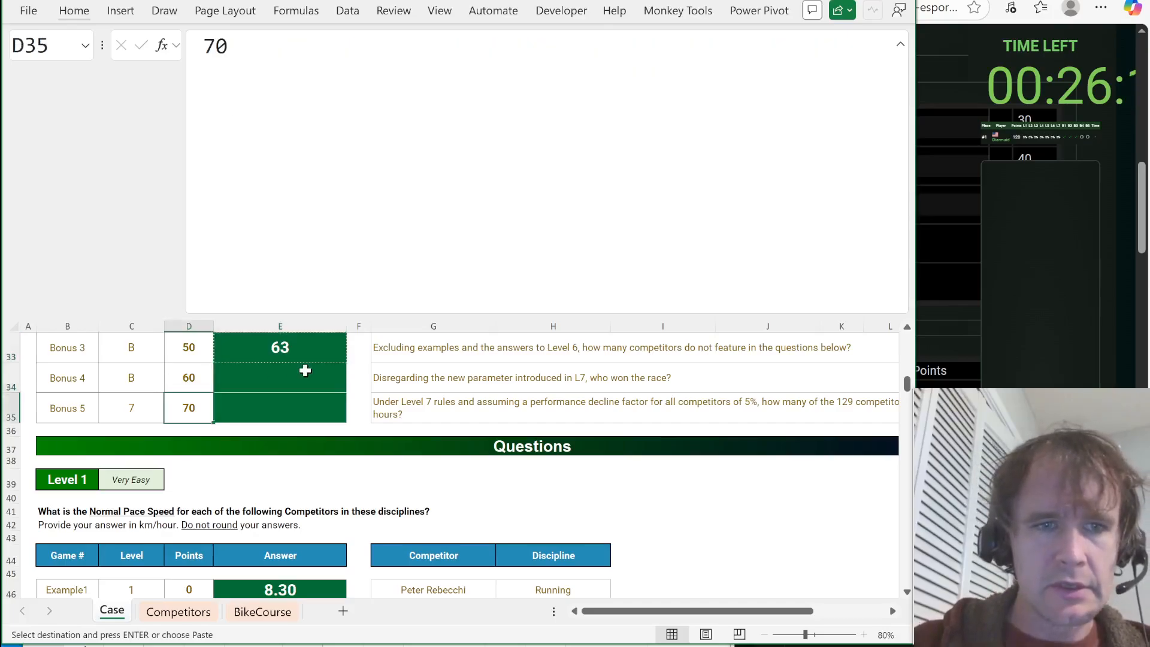
key(Left)
key(Down)
scroll(299, 474, down, 2)
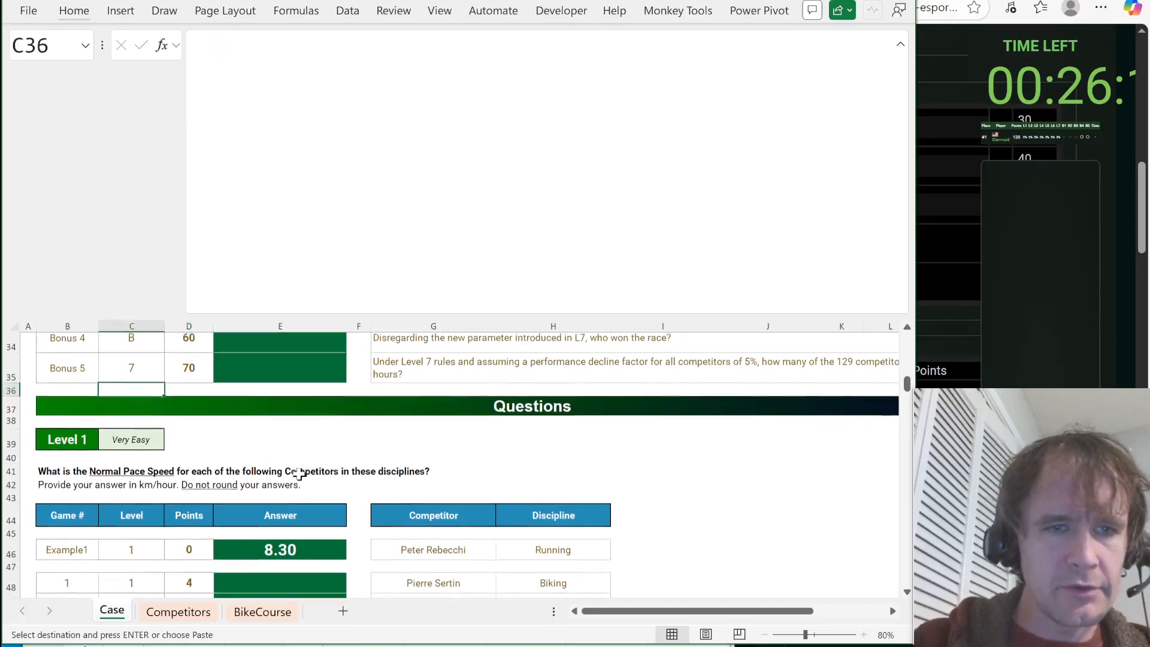
scroll(300, 474, down, 1)
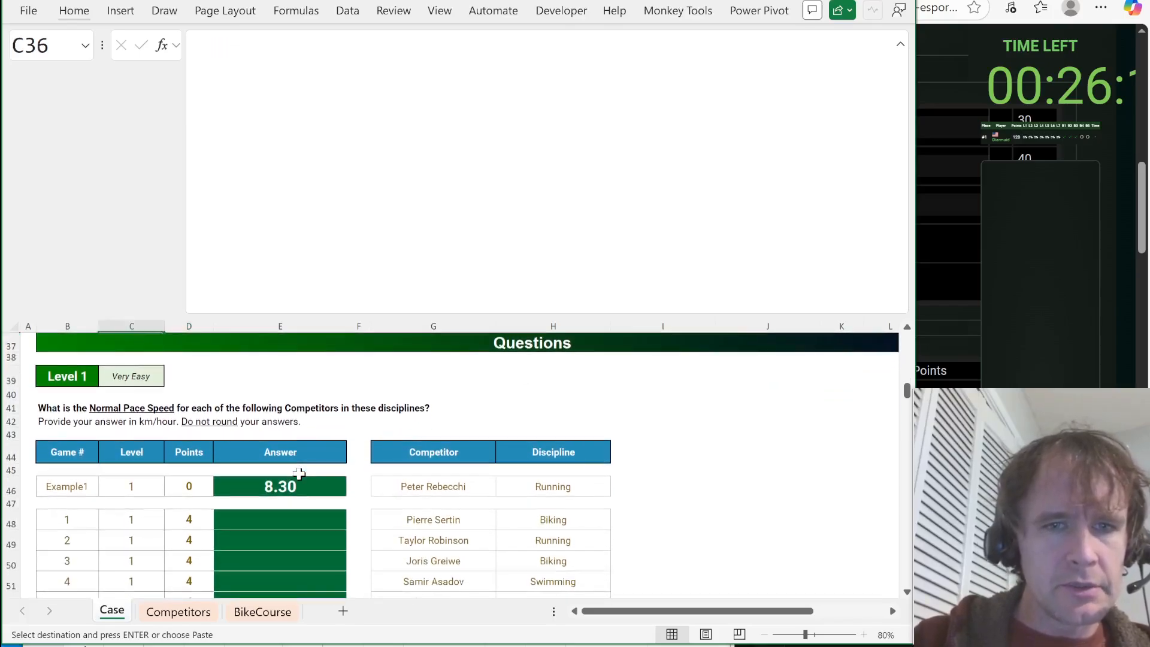
Convert the pace speed data B4:E133 on the Competitors sheet into a table with headers.
key(ctrl+Page_Down)
key(ctrl+Up)
key(ctrl+Up)
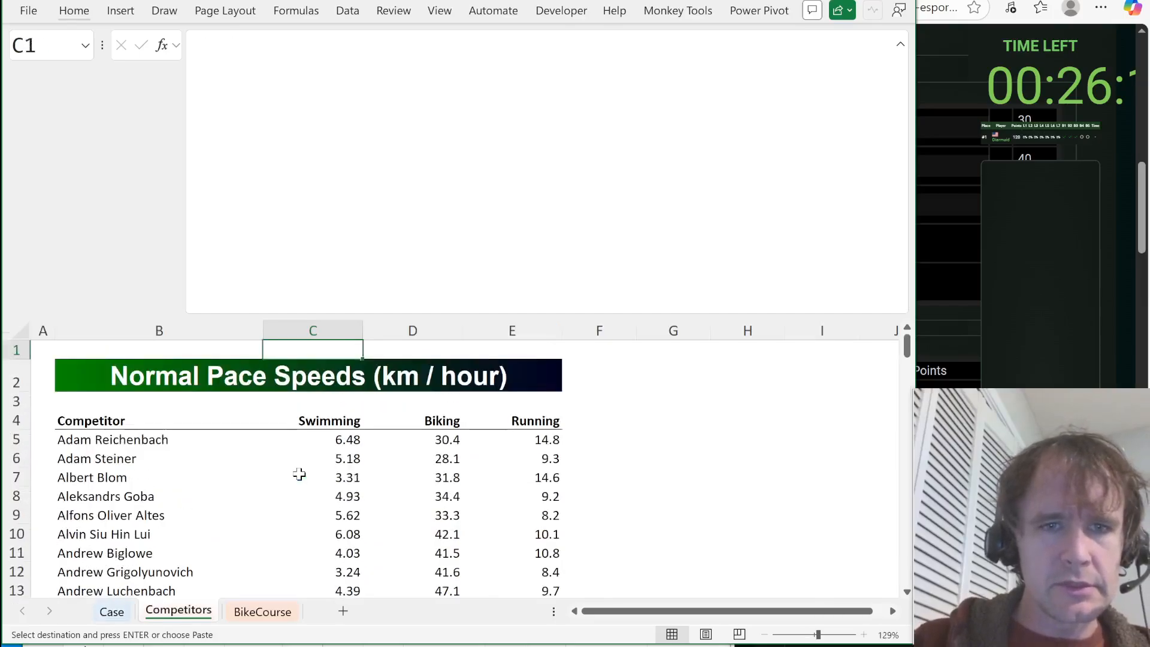
key(Down)
key(Down)
key(Down)
key(Down)
key(Up)
key(Left)
key(ctrl+shift+Down)
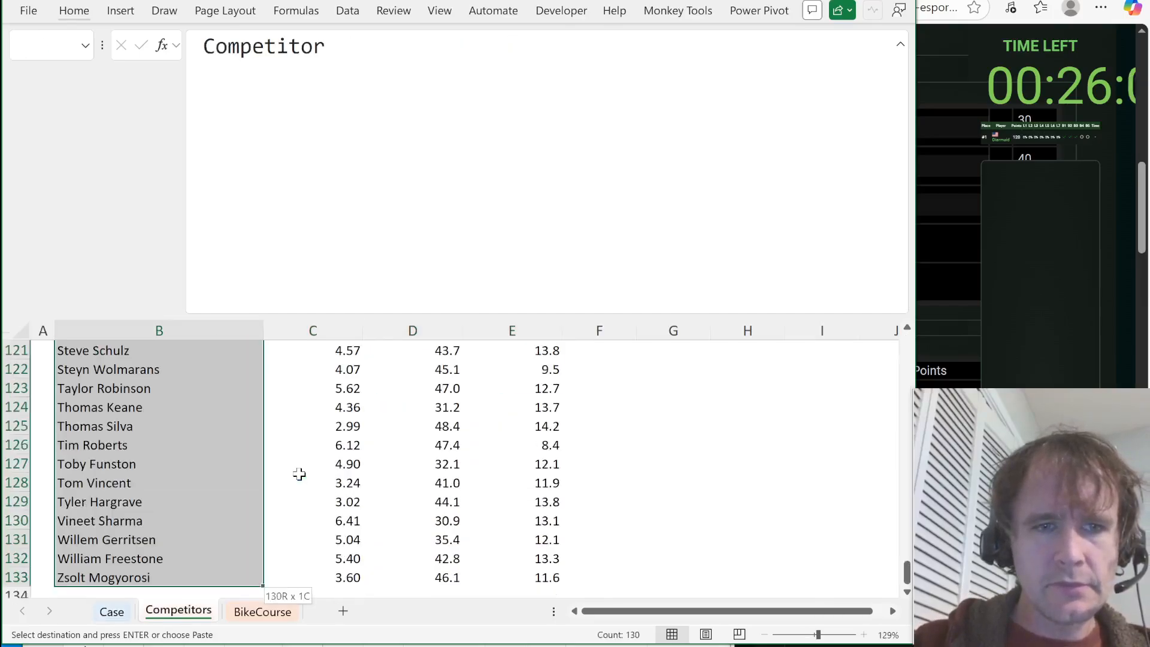
key(ctrl+shift+Right)
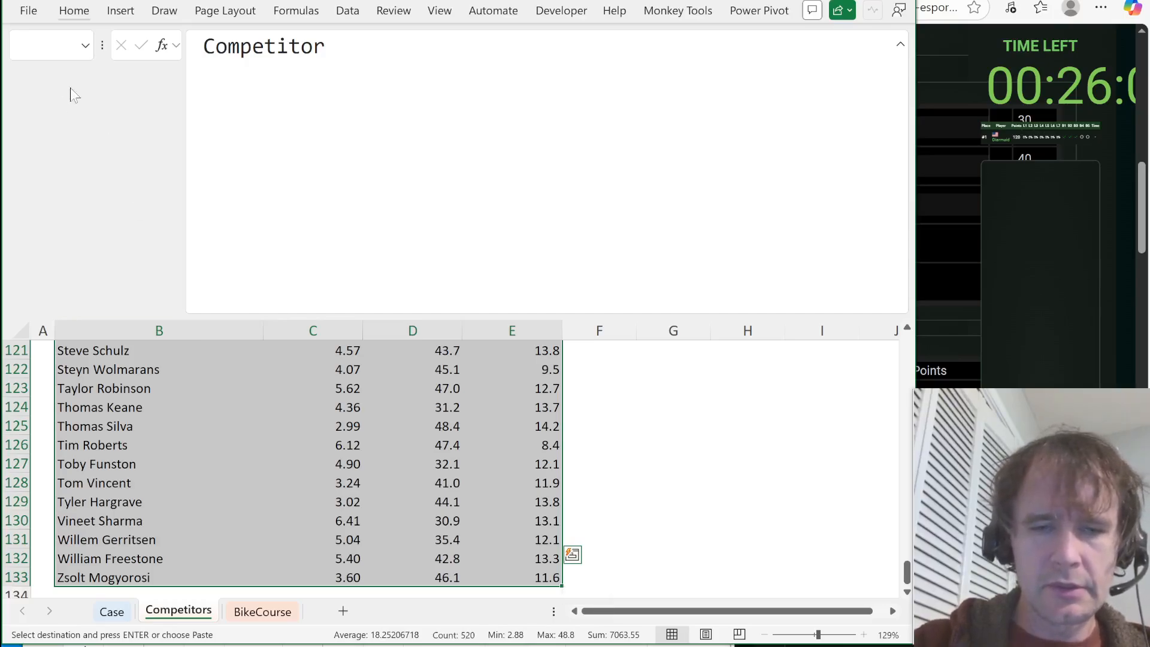
key(alt+h)
key(t)
click(335, 292)
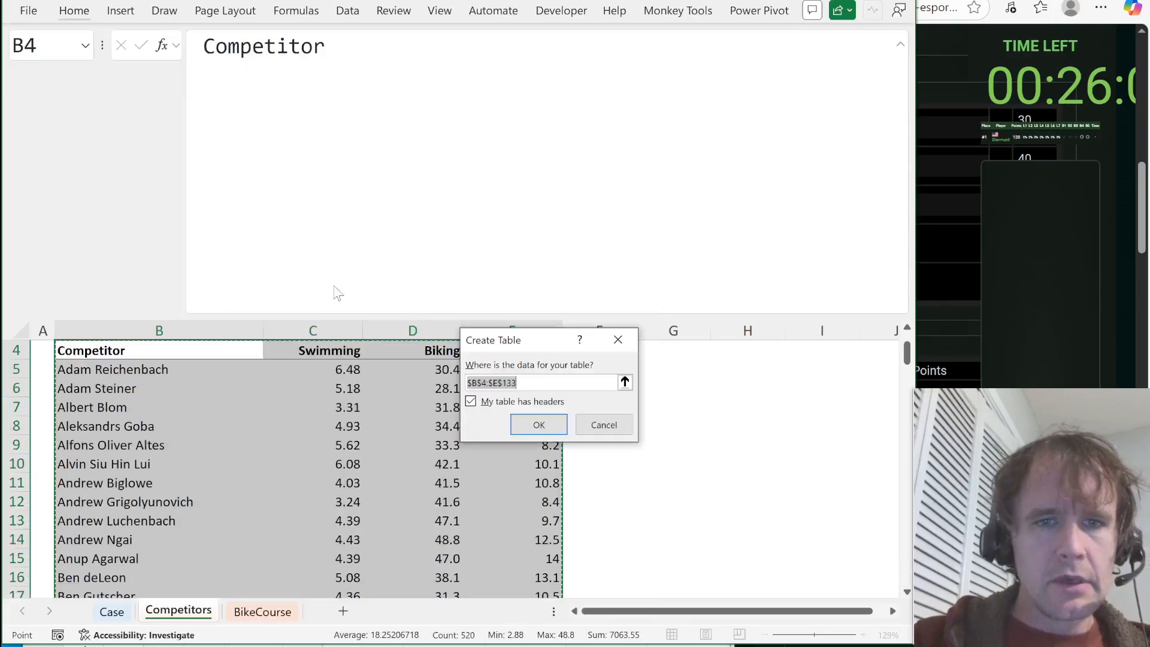
click(536, 427)
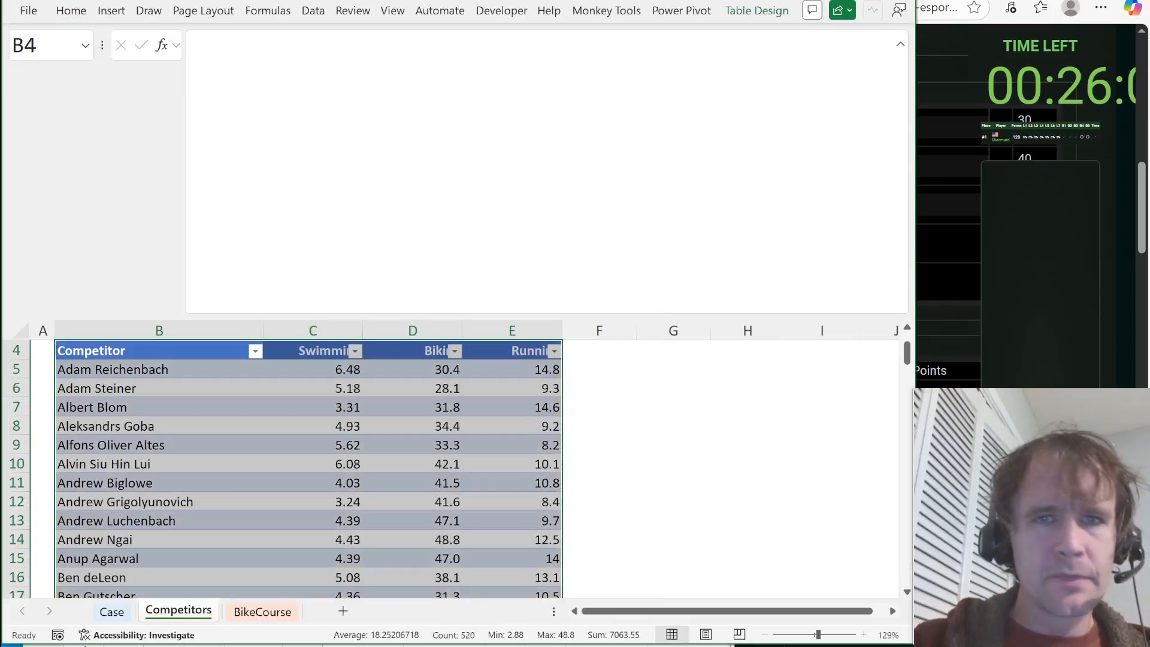
Name the pace speed table t and reduce the height of the formula bar.
key(alt+j)
key(t)
text(a)
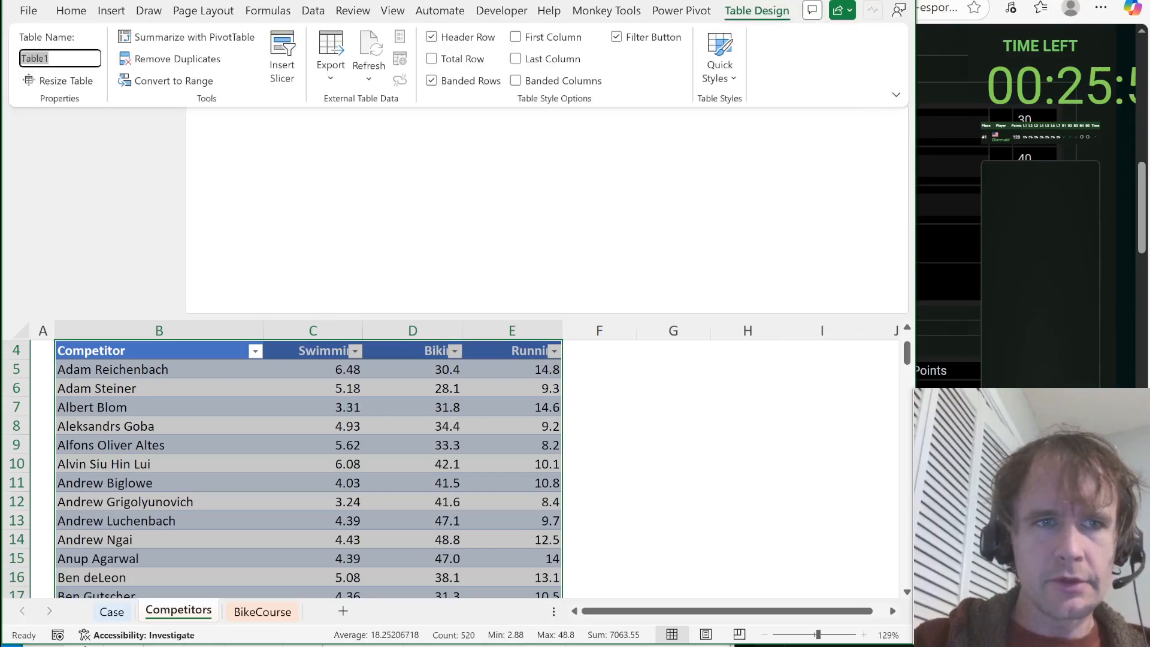
text(t)
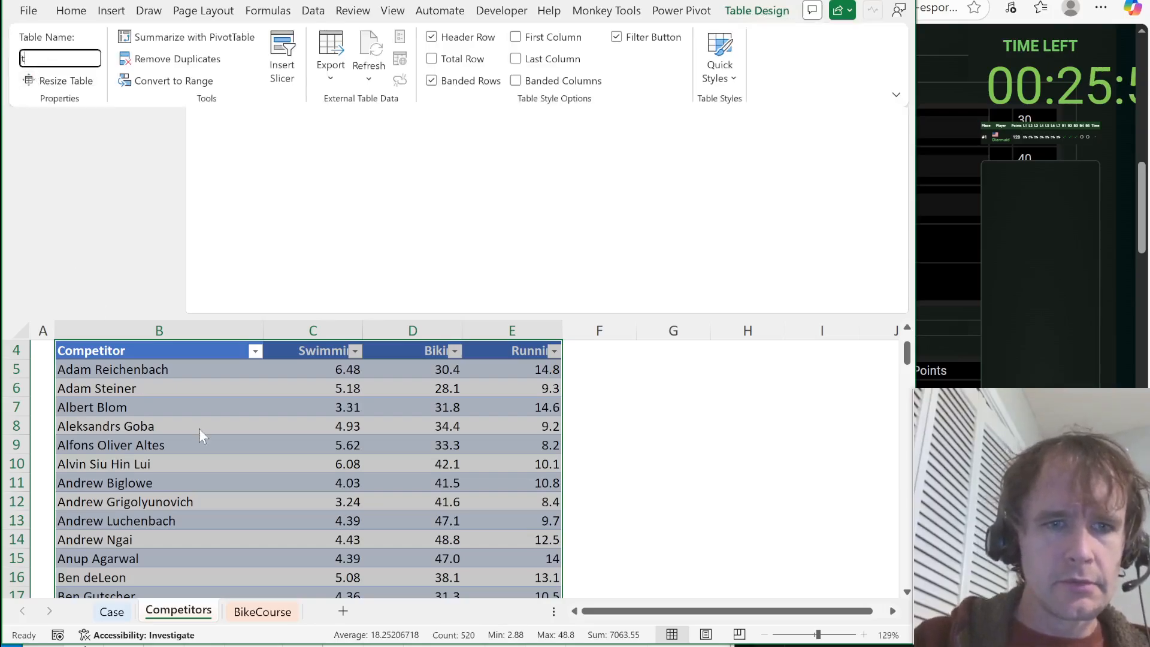
key(Return)
drag(254, 313, 242, 90)
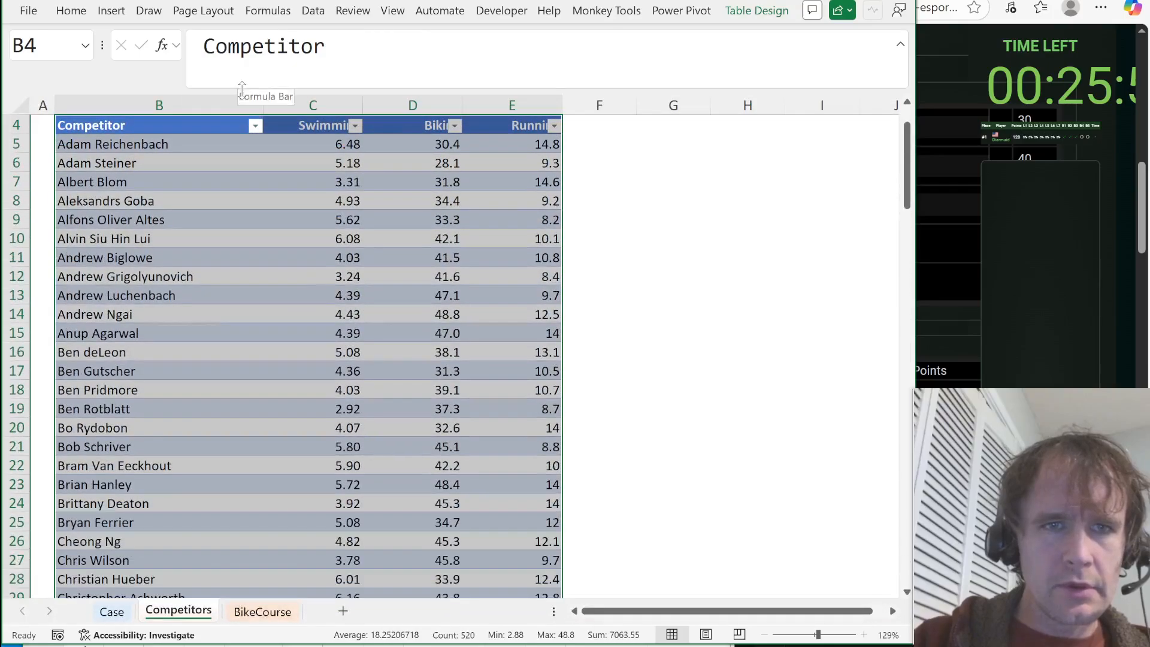
Start a _TLOOKUP formula in the Level 1 example answer E46 on the Case sheet, using t[#All] as its table.
key(ctrl+Page_Up)
click(316, 295)
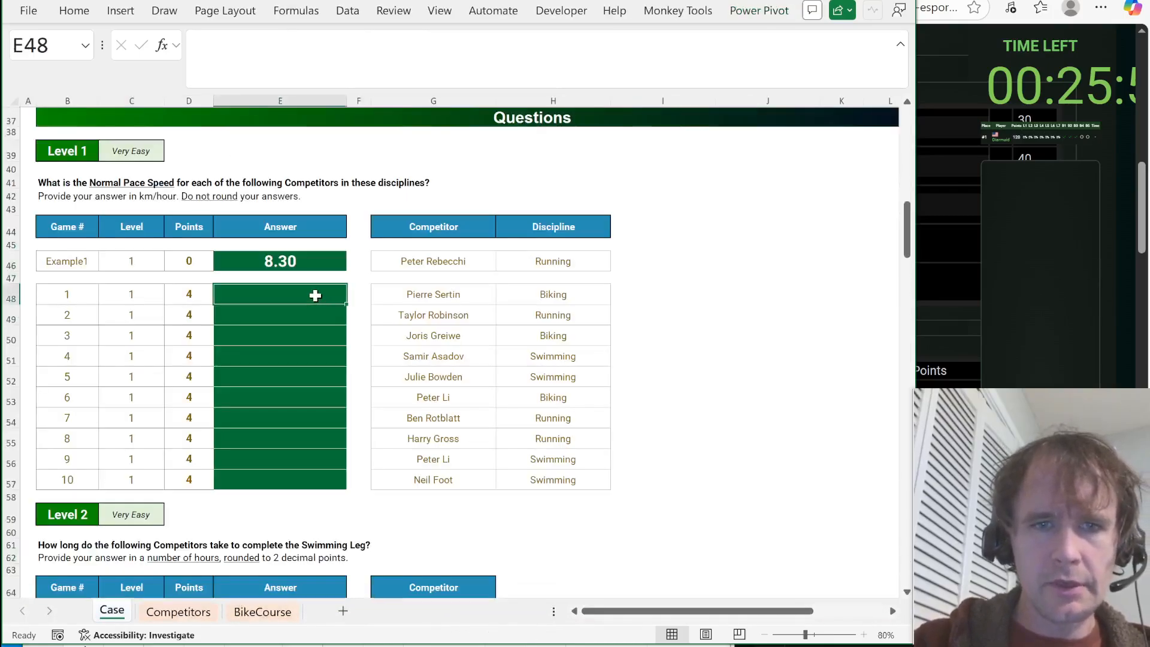
key(Up)
key(Up)
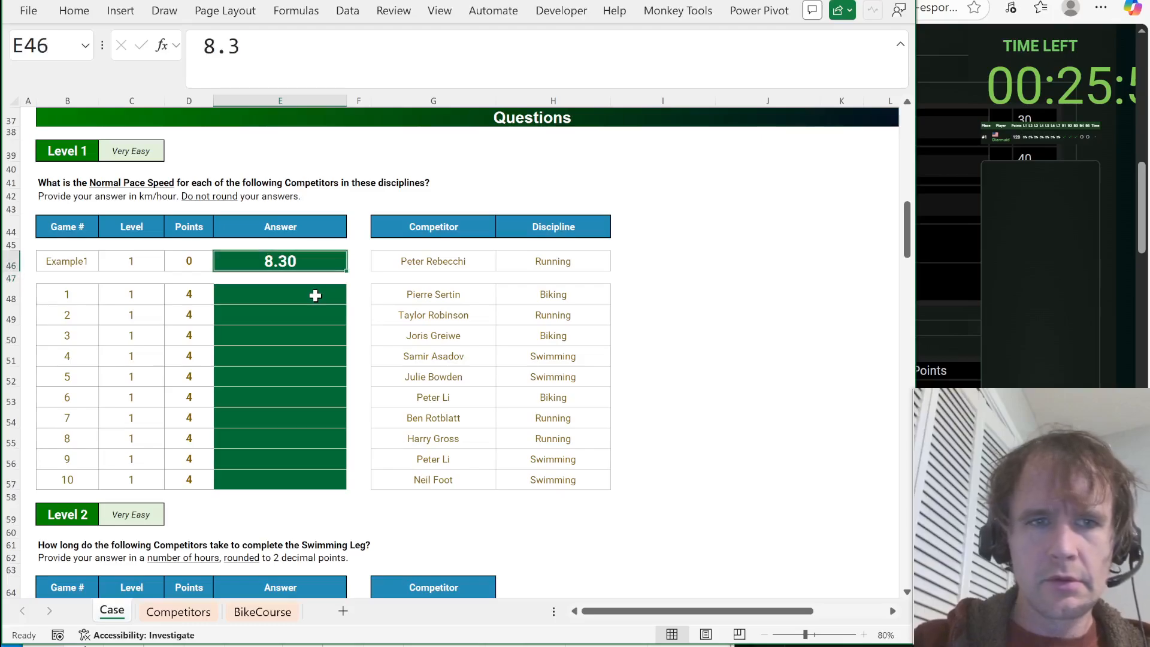
text(=tlo)
key(Tab)
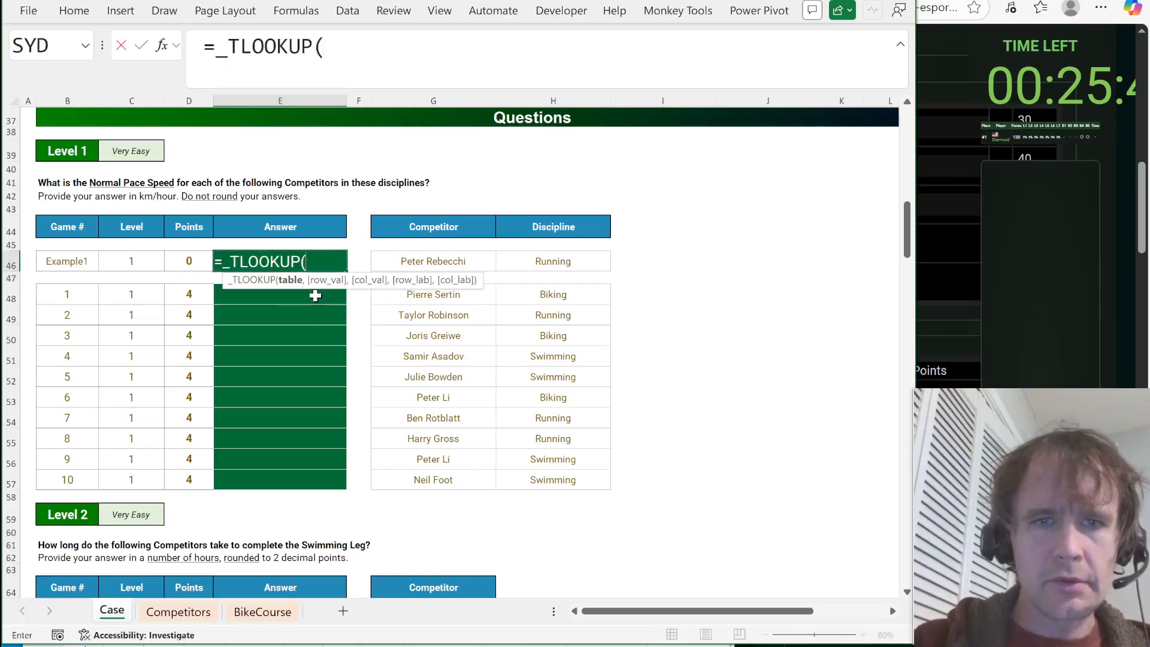
text(t[)
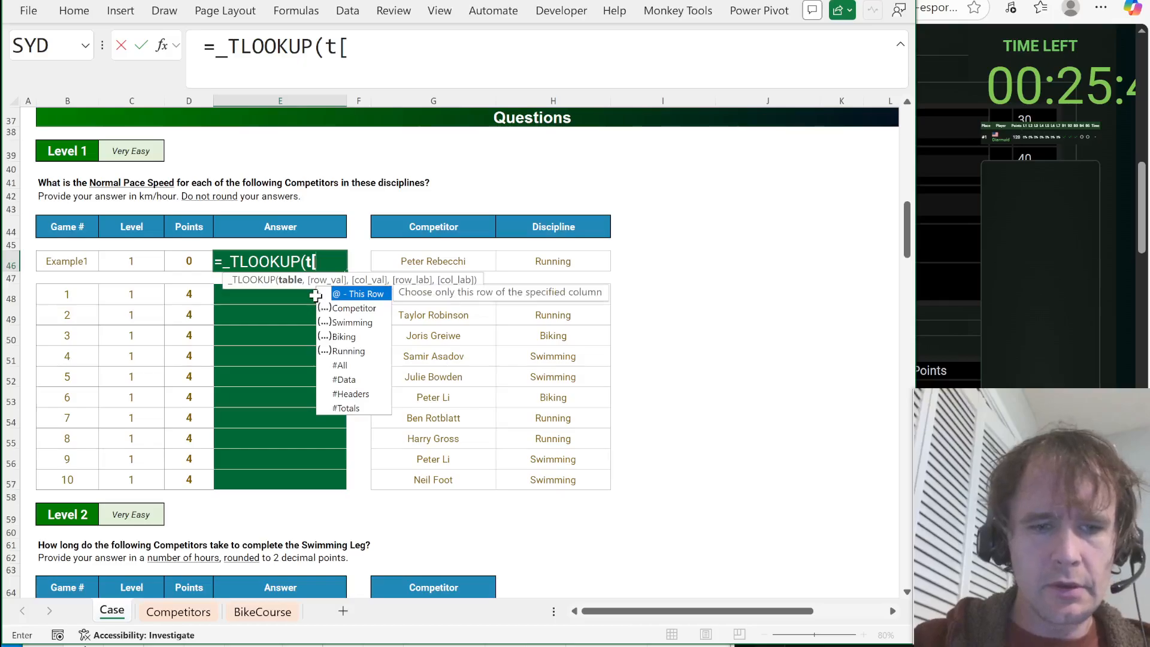
text(#)
key(Tab)
text(],)
Complete the _TLOOKUP formula with competitor G46 as the row value and discipline H46 as the column value.
key(Right)
key(Right)
text(,)
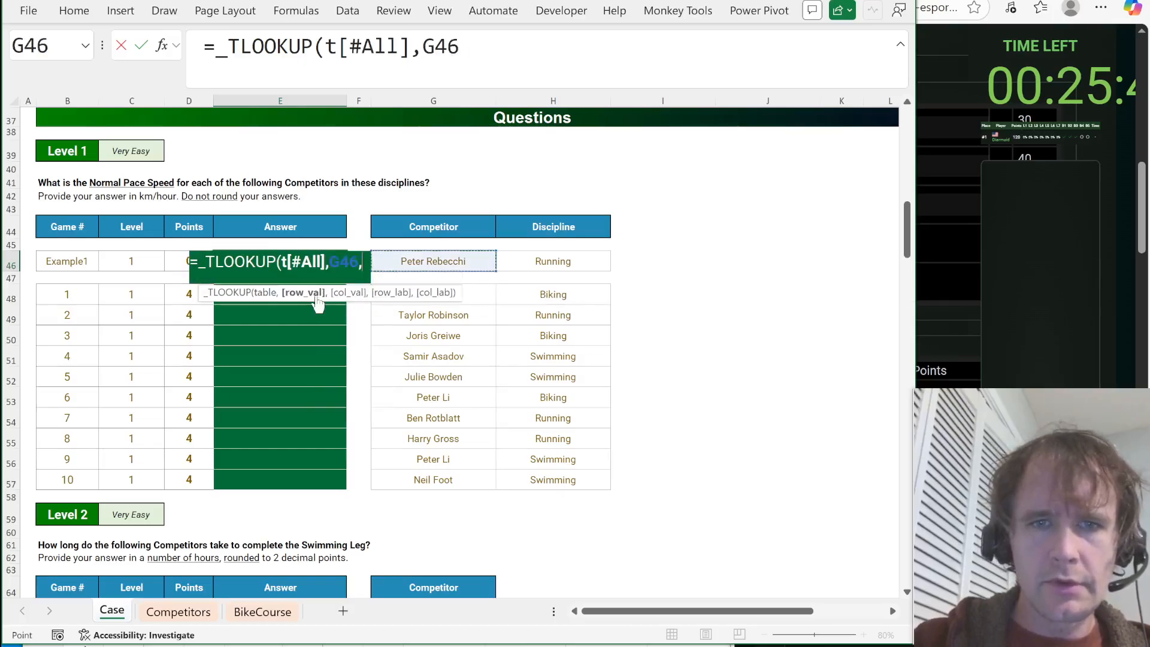
key(Right)
key(Right)
key(Right)
text())
key(Return)
Copy the E46 lookup formula into all the Level 1 answer cells E48:E57.
key(Up)
key(ctrl+c)
key(Down)
key(Down)
key(ctrl+v)
key(Left)
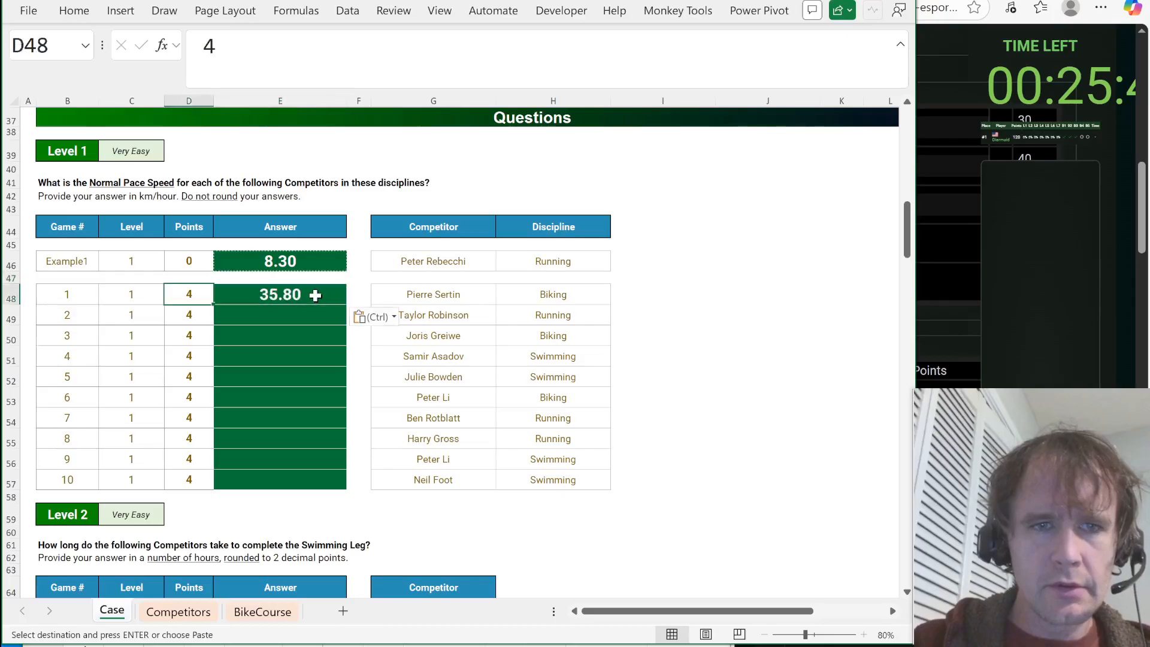
key(ctrl+Down)
key(Right)
key(ctrl+shift+Up)
key(ctrl+v)
Submit the ten Level 1 answers by pasting them into the Level 1 grid on the Excel Esports page.
click(951, 287)
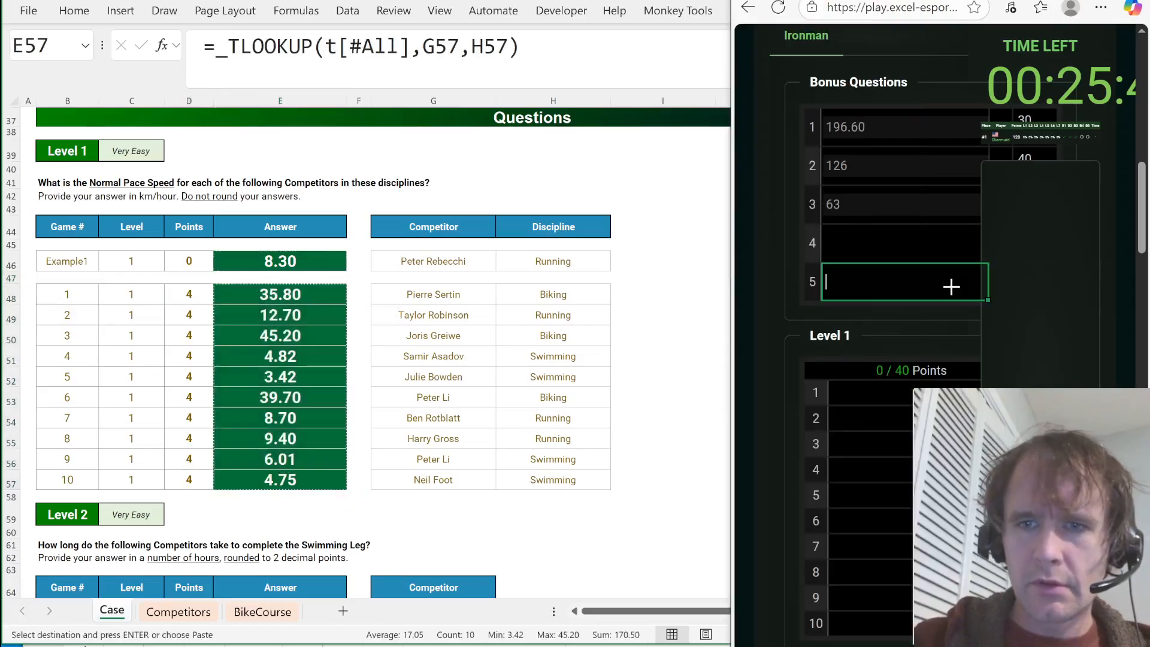
scroll(951, 286, down, 3)
click(842, 180)
key(ctrl+v)
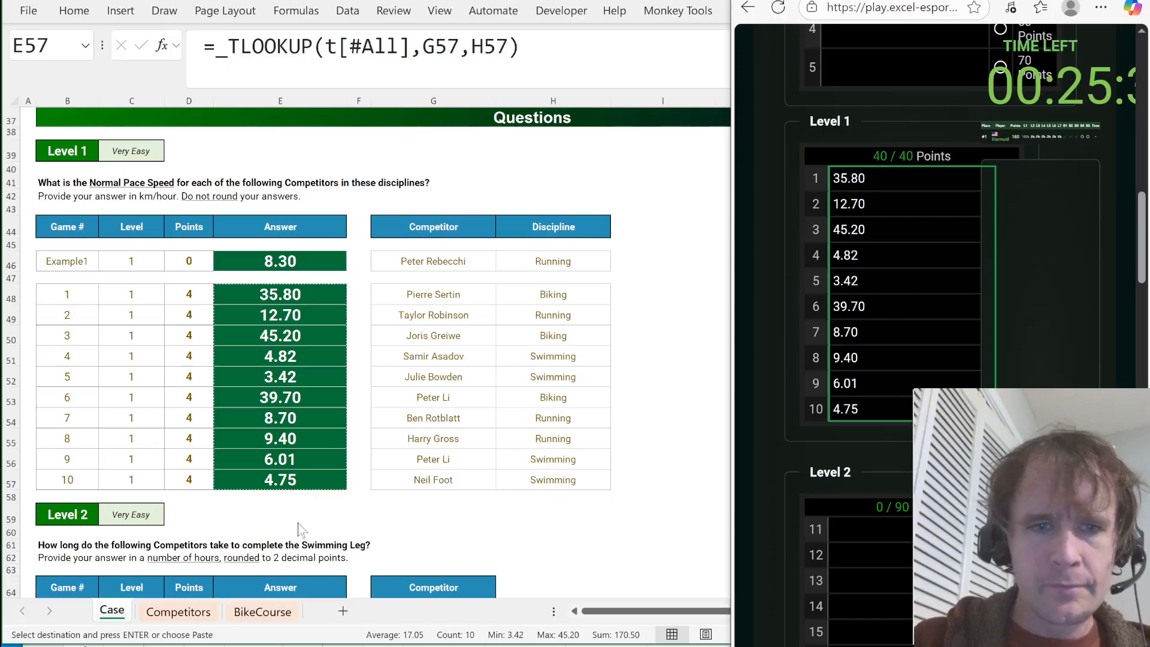
Switch back to the workbook and examine the Level 2 swimming question and the normal pace speeds table on the Competitors sheet.
key(alt+Tab)
scroll(297, 527, down, 5)
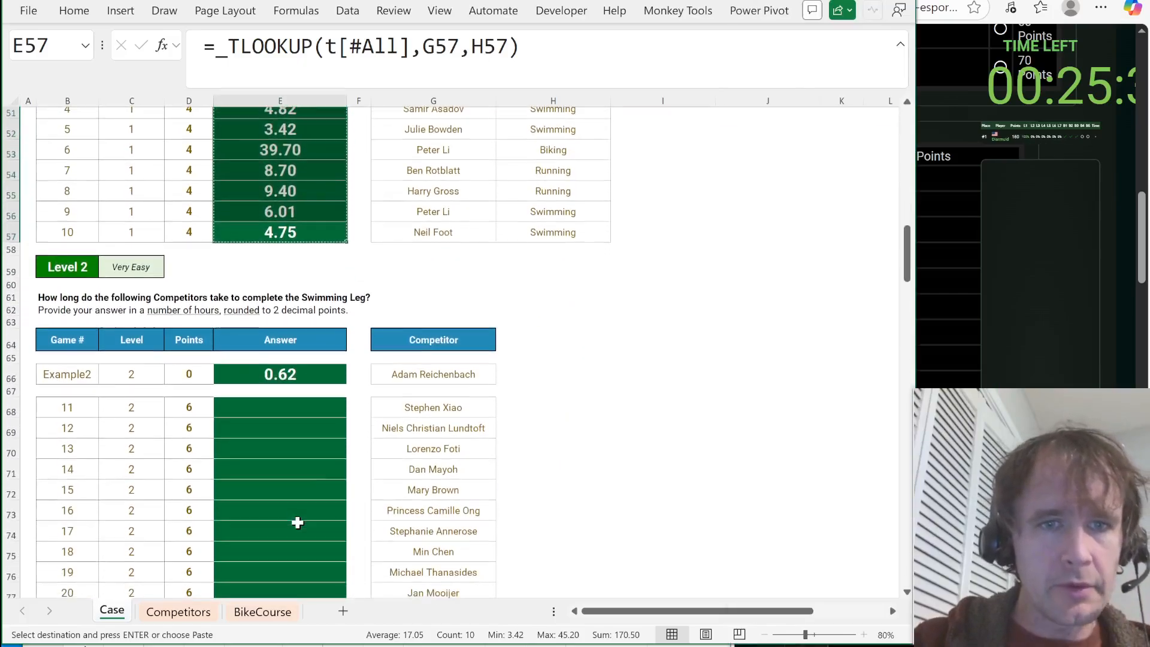
click(305, 417)
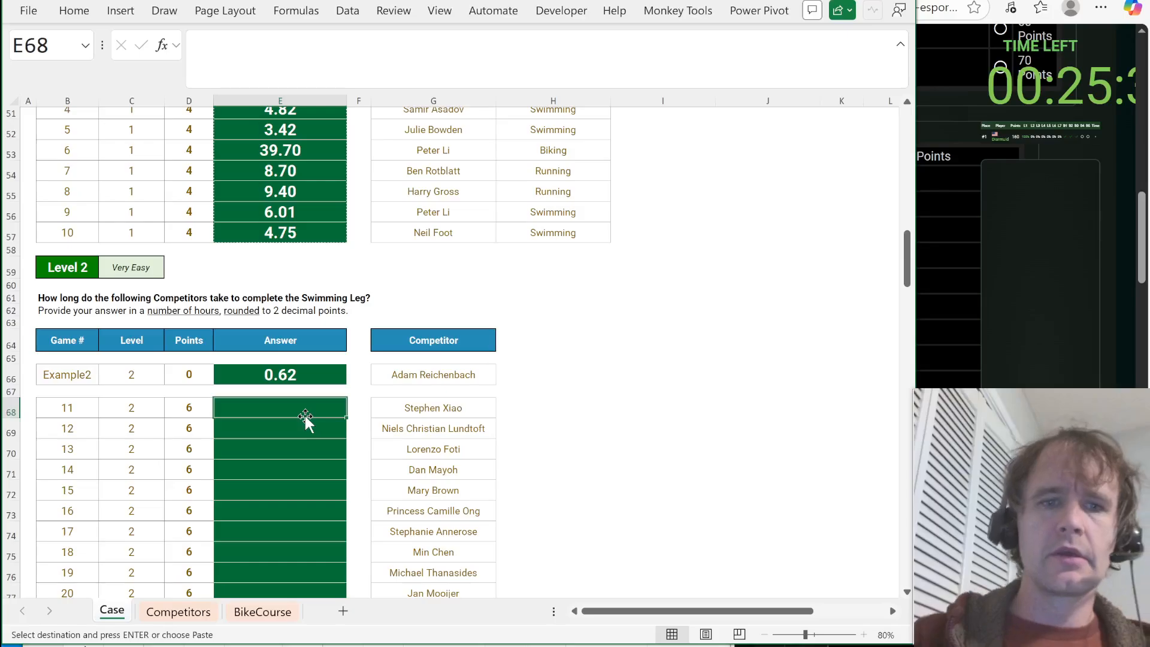
scroll(306, 417, up, 5)
key(ctrl+Page_Down)
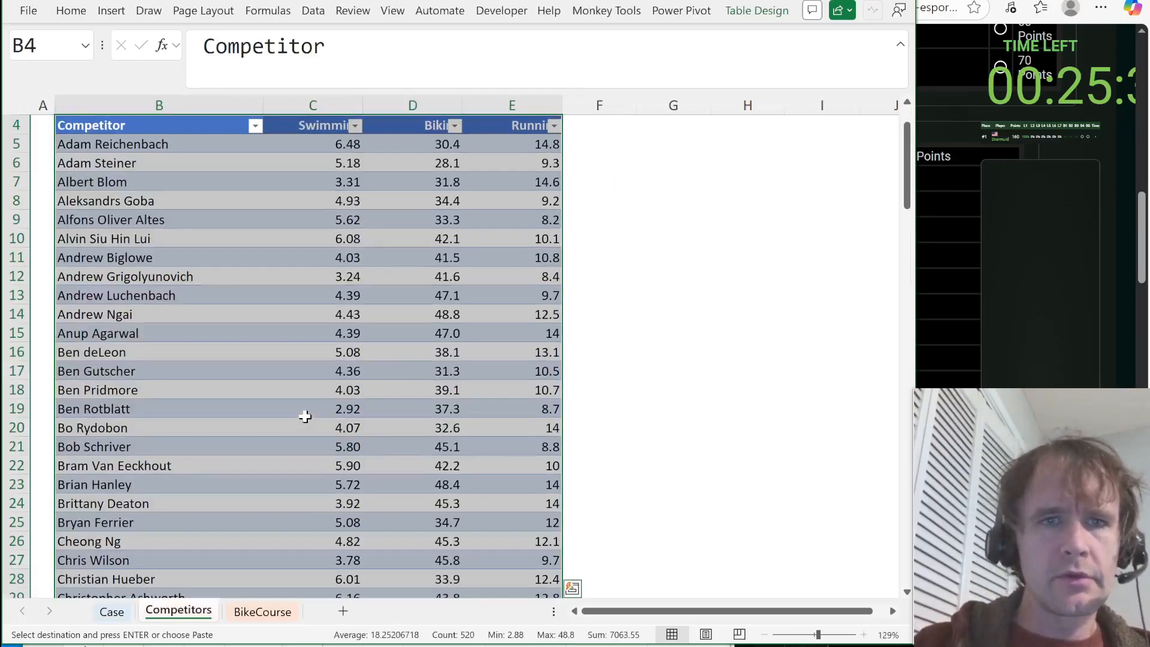
key(ctrl+Up)
key(ctrl+Up)
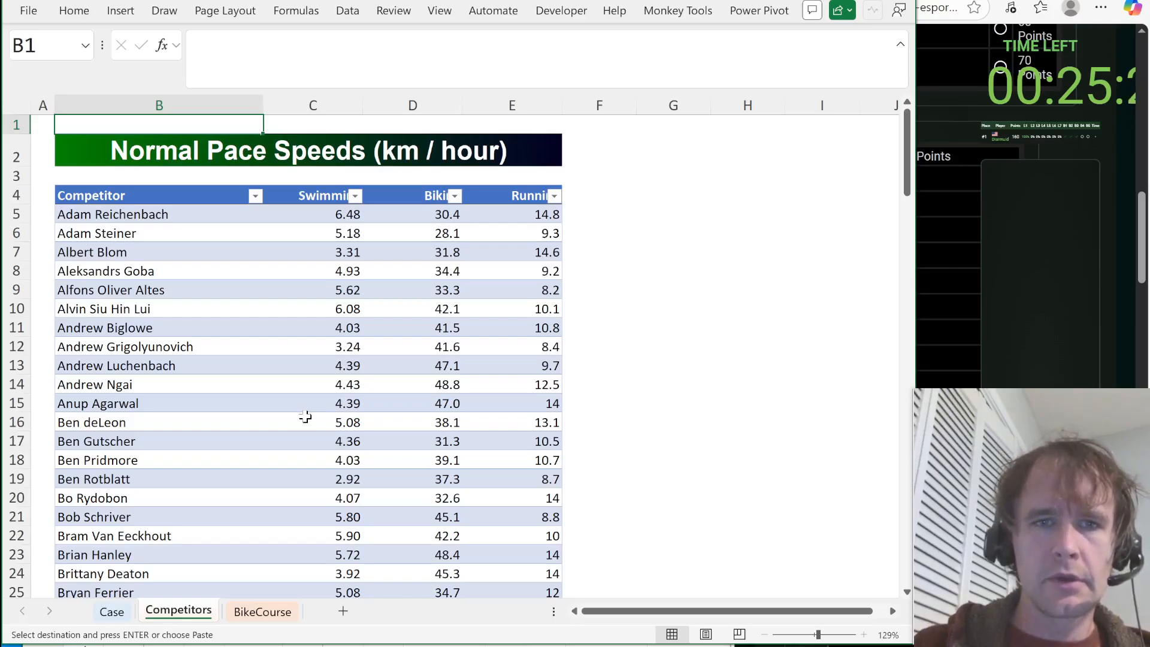
key(ctrl+Page_Up)
key(Escape)
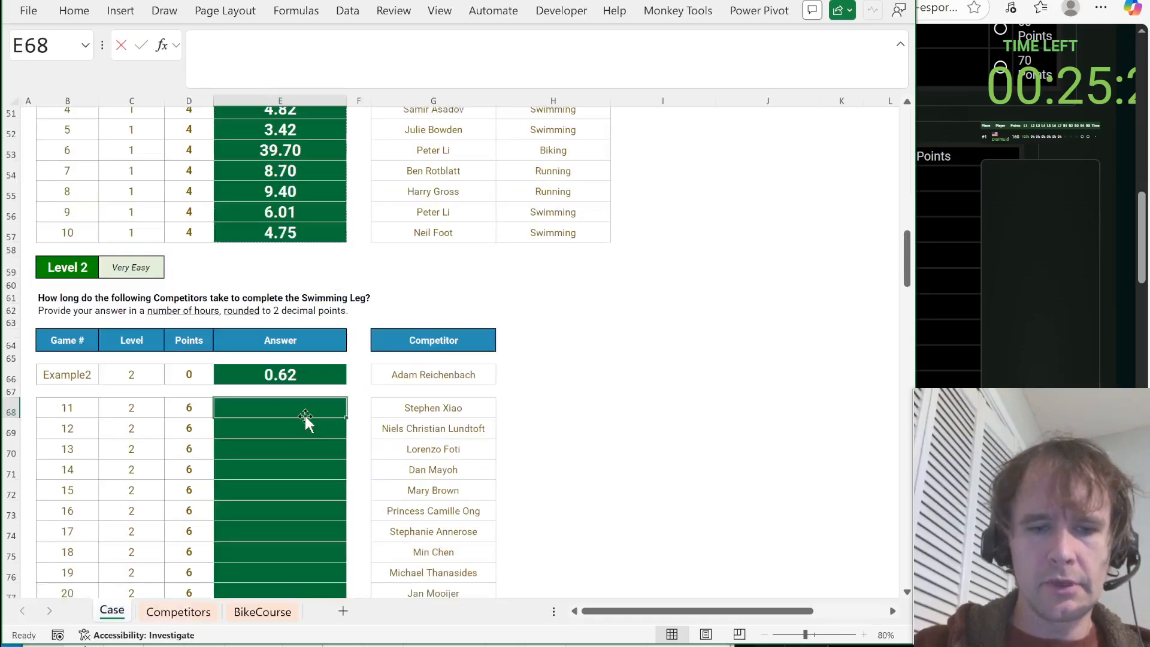
Start a _pick formula in the first Level 2 answer E68, using table t as the array and competitor G68 as the row.
text(=tl)
key(Tab)
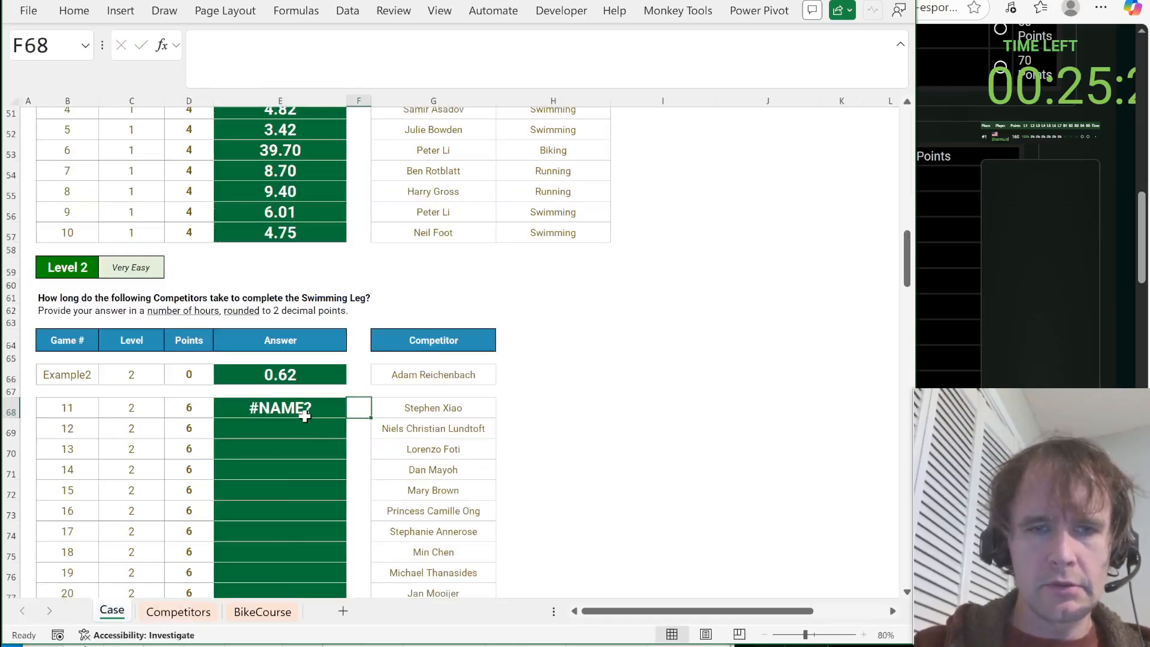
click(306, 415)
text(=pick)
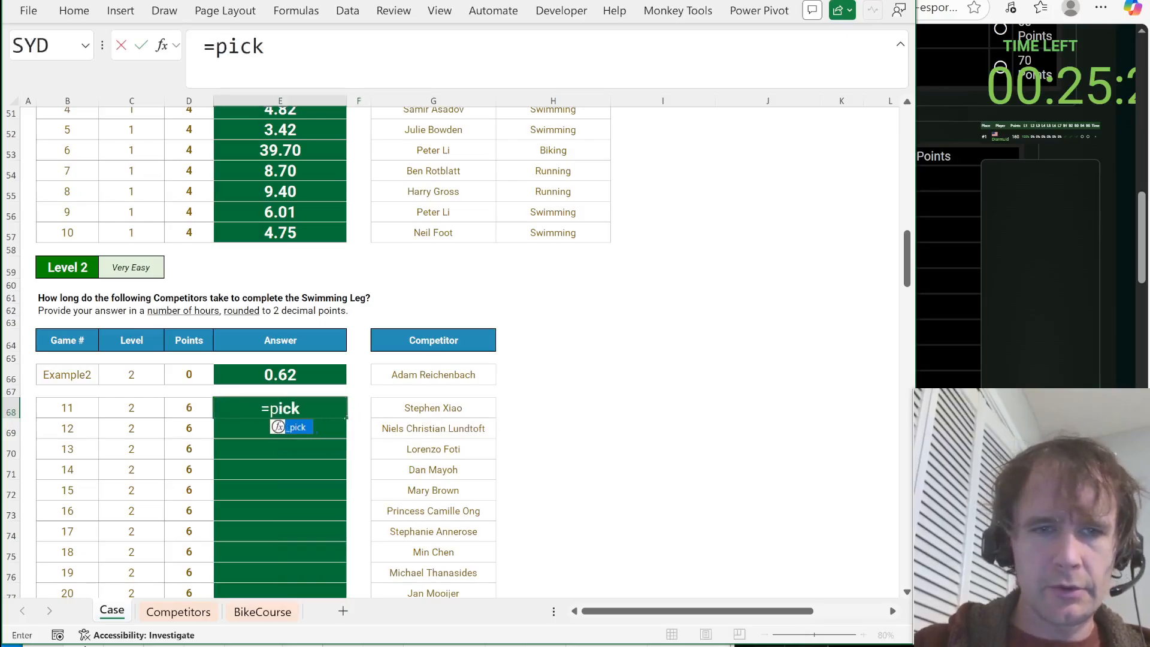
key(Tab)
text(t,)
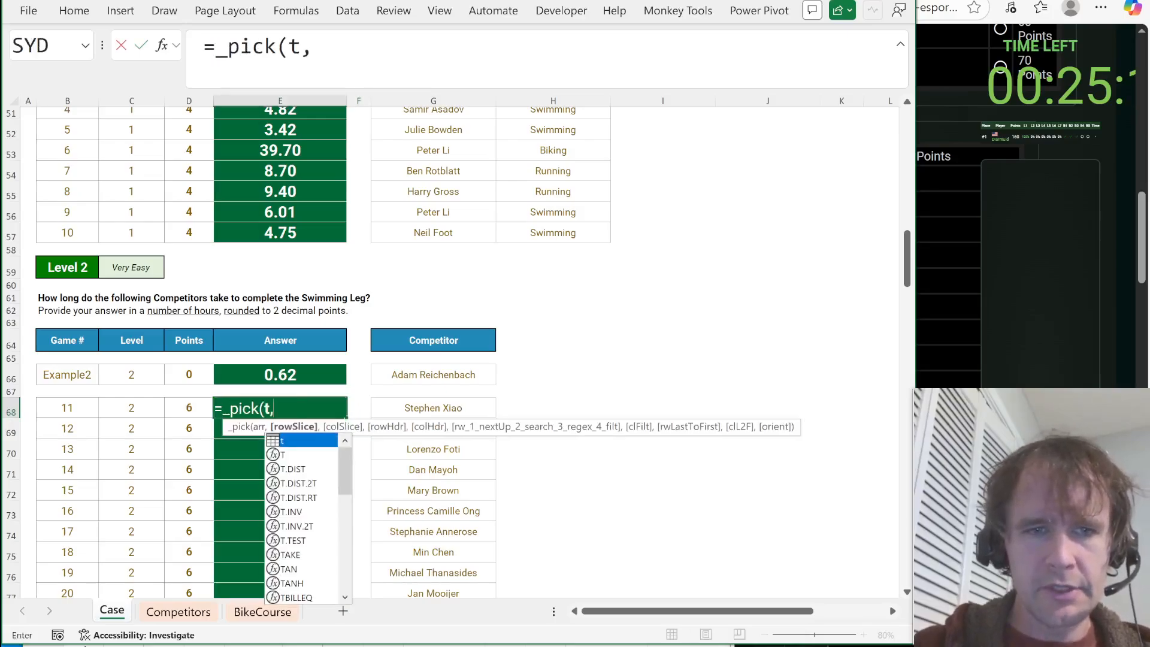
key(Right)
key(Right)
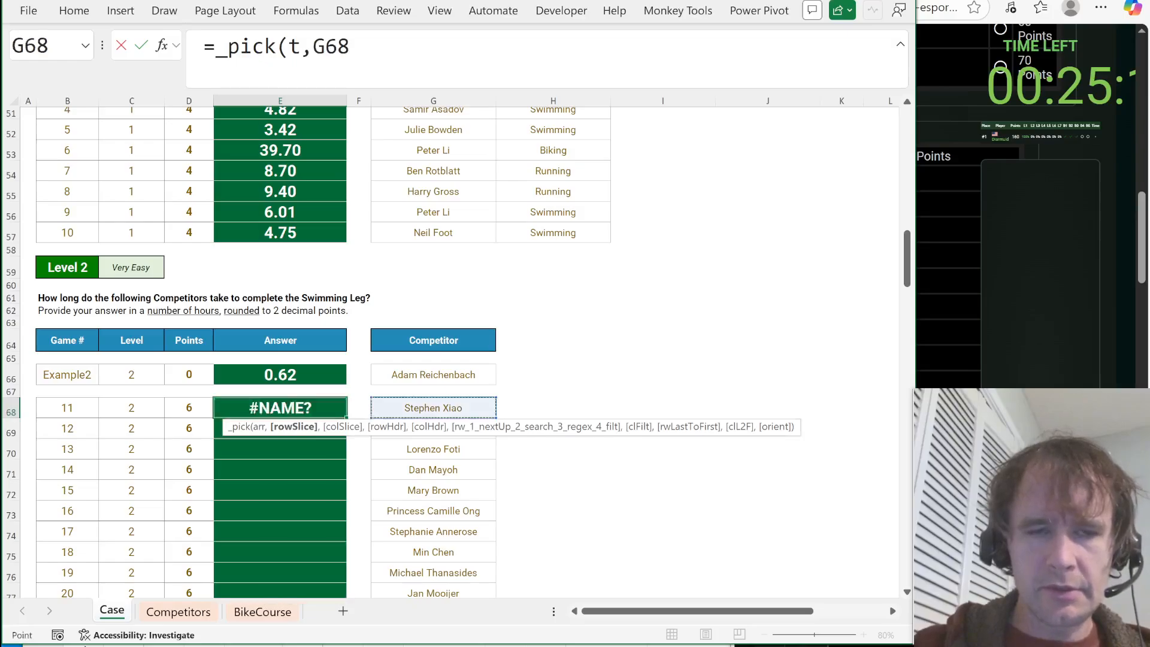
Complete the E68 _pick formula with 2 as the column slice and 1 as the row header.
text(,)
key(ctrl+Page_Down)
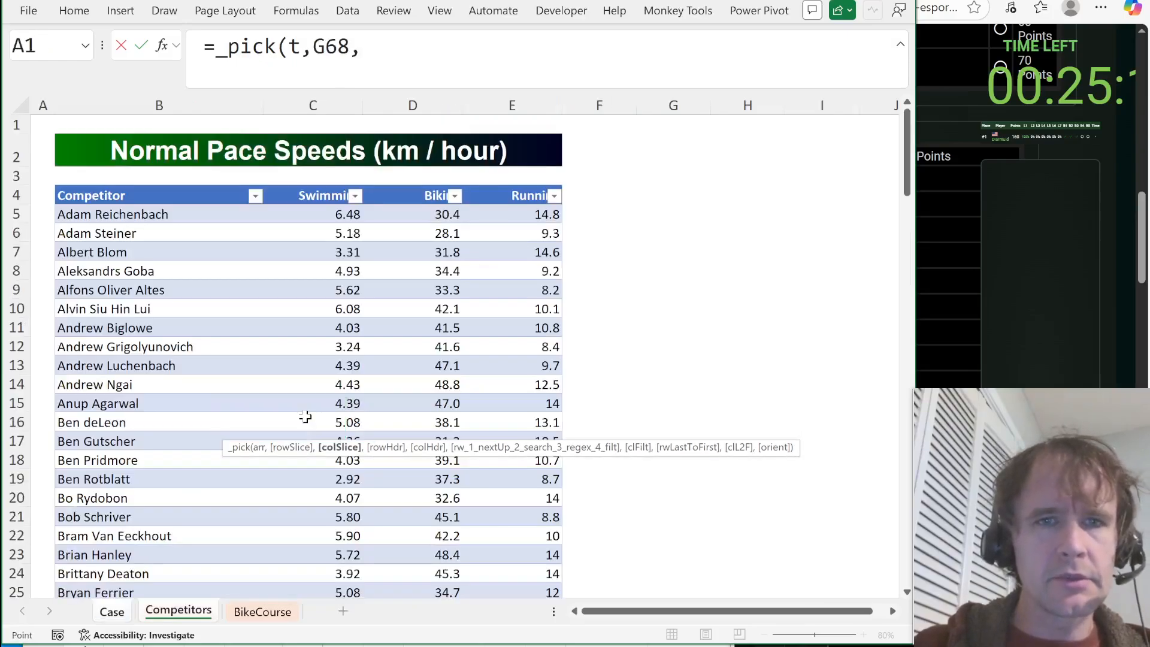
text(2,)
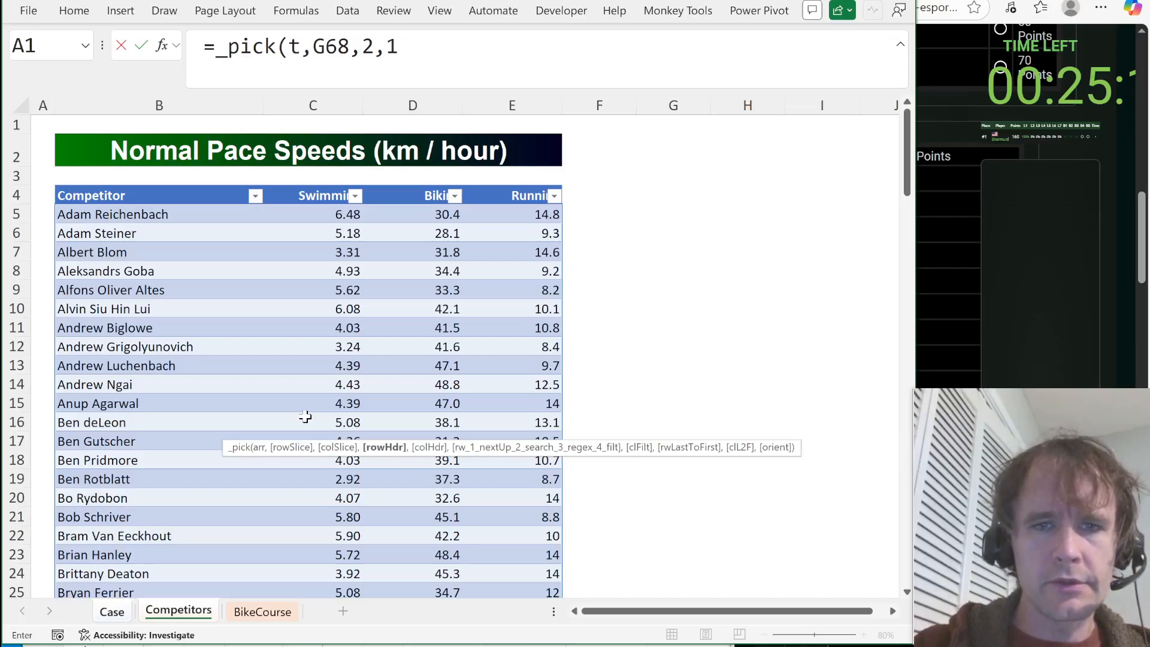
text(1)
key(Return)
key(Up)
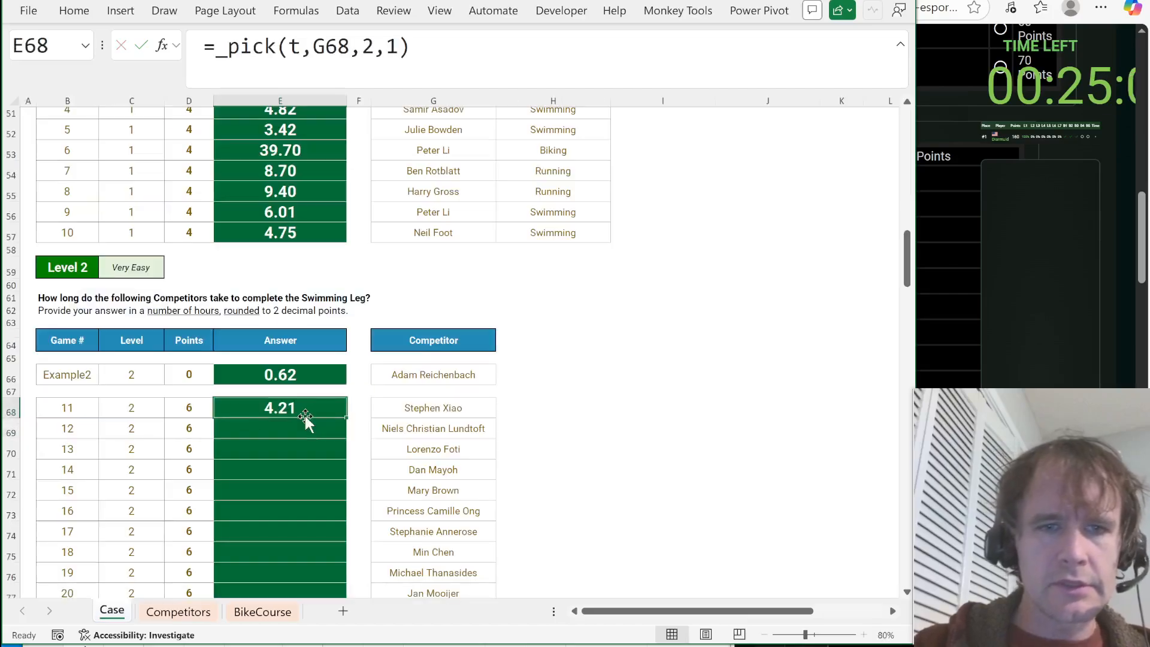
Change the E68 formula to divide 4 by the picked swimming speed and copy it to the Level 2 example answer E66.
key(F2)
key(Home)
key(Right)
text(4/)
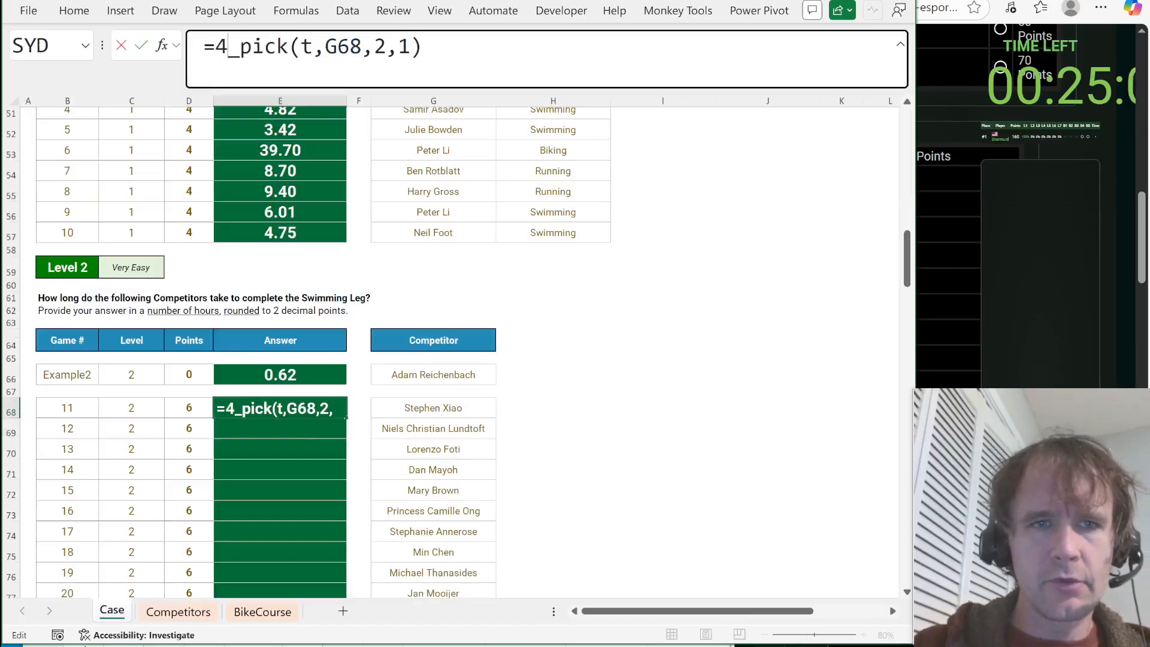
key(Return)
key(Up)
key(ctrl+c)
key(Up)
key(Up)
key(ctrl+v)
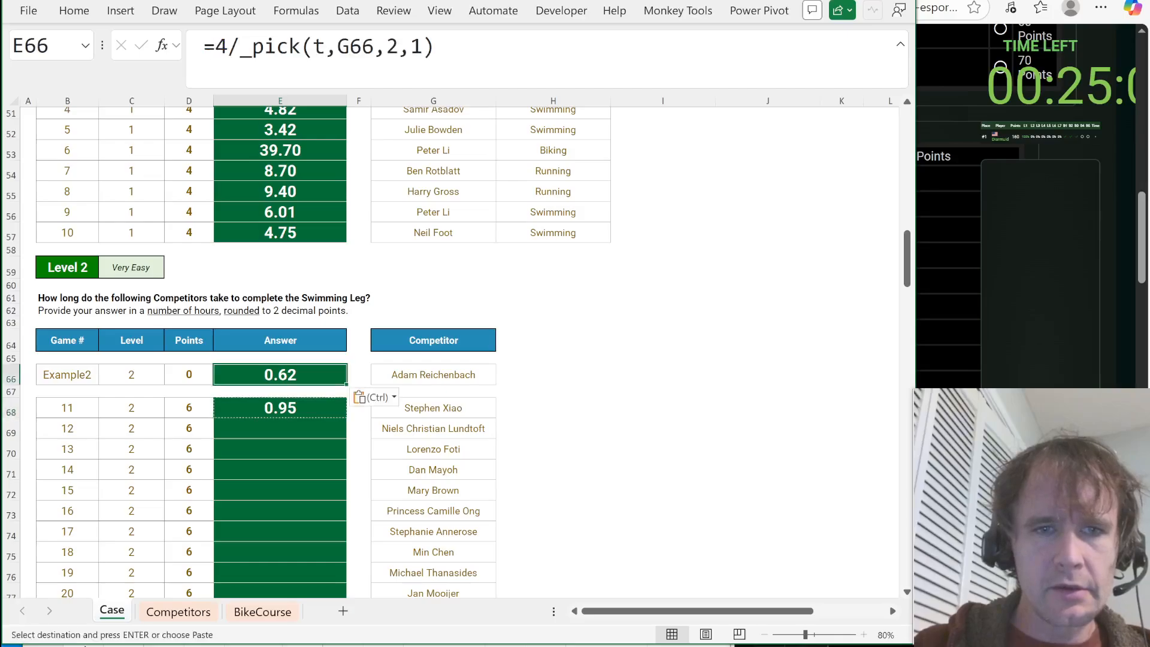
Copy the unrounded E68 formula into all the Level 2 answer cells E68:E82.
key(Down)
key(Down)
key(Left)
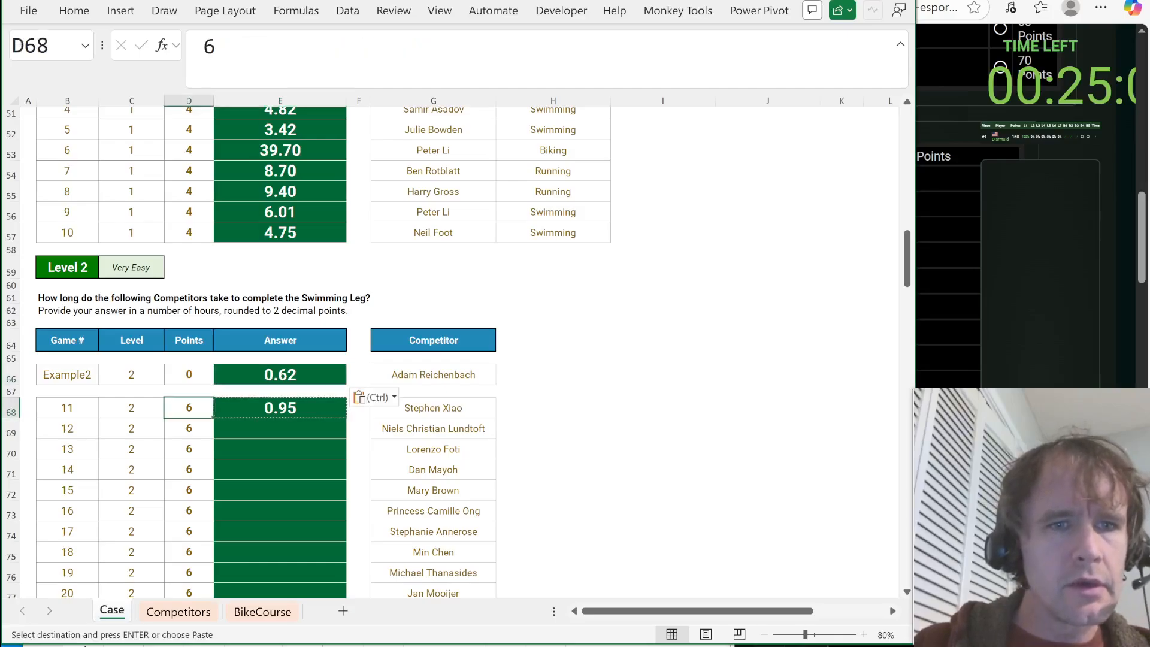
key(ctrl+Down)
key(Right)
key(ctrl+shift+Up)
key(Return)
key(ctrl+Up)
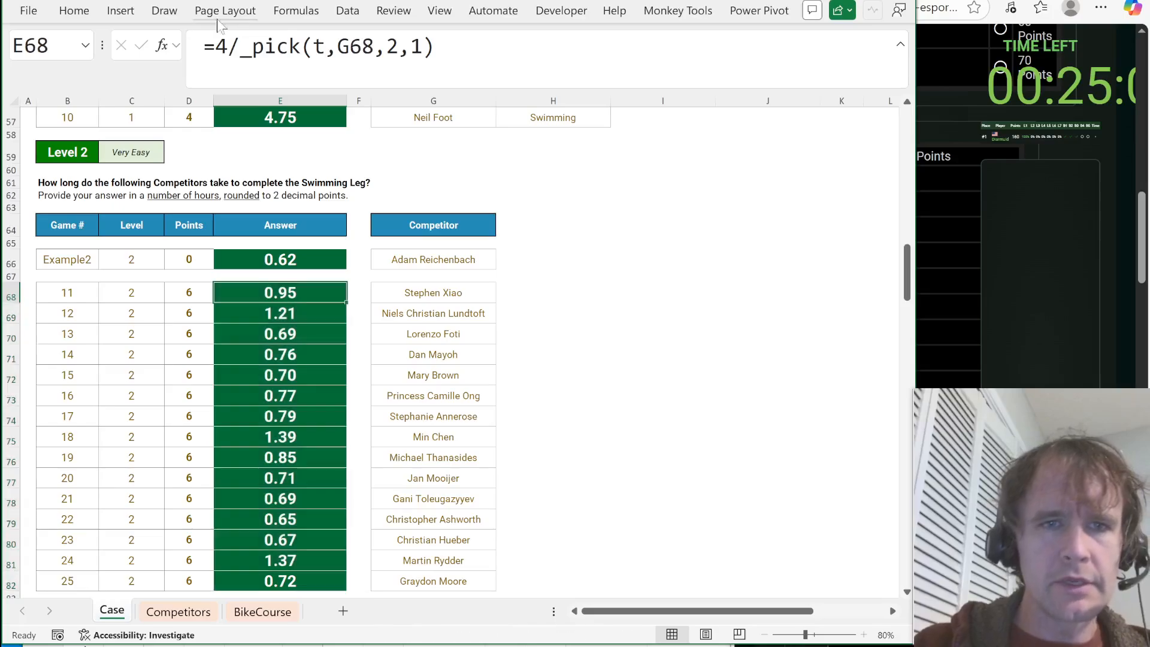
Wrap the E68 swimming time formula in ROUND with 2 decimal places.
key(F2)
key(Home)
key(Right)
text(round)
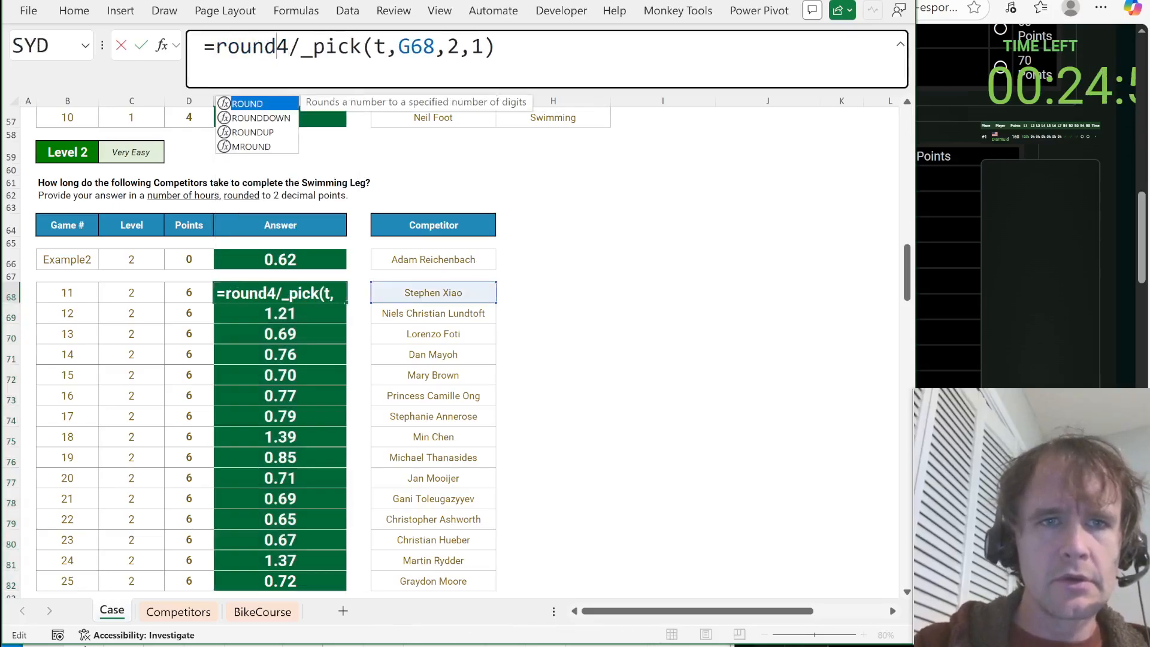
key(Tab)
key(End)
text(,2)
key(Return)
key(Up)
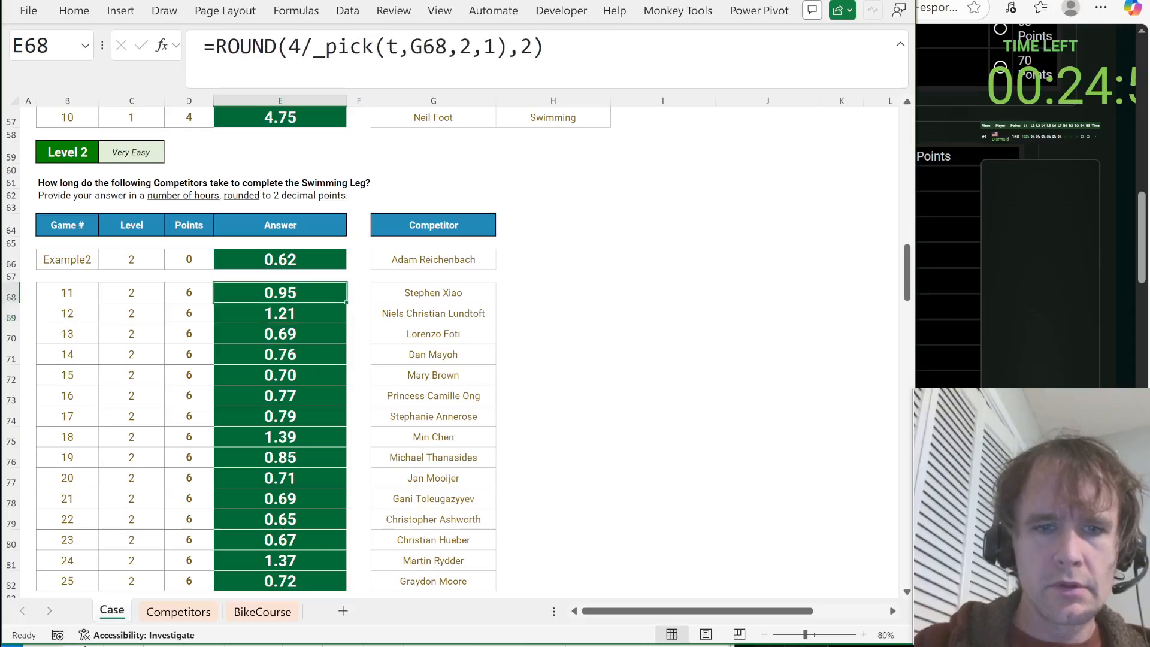
Copy the rounded E68 formula to the remaining Level 2 answers through E82 and to the example answer E66.
key(ctrl+c)
key(ctrl+shift+Down)
key(ctrl+v)
key(ctrl+Up)
key(ctrl+v)
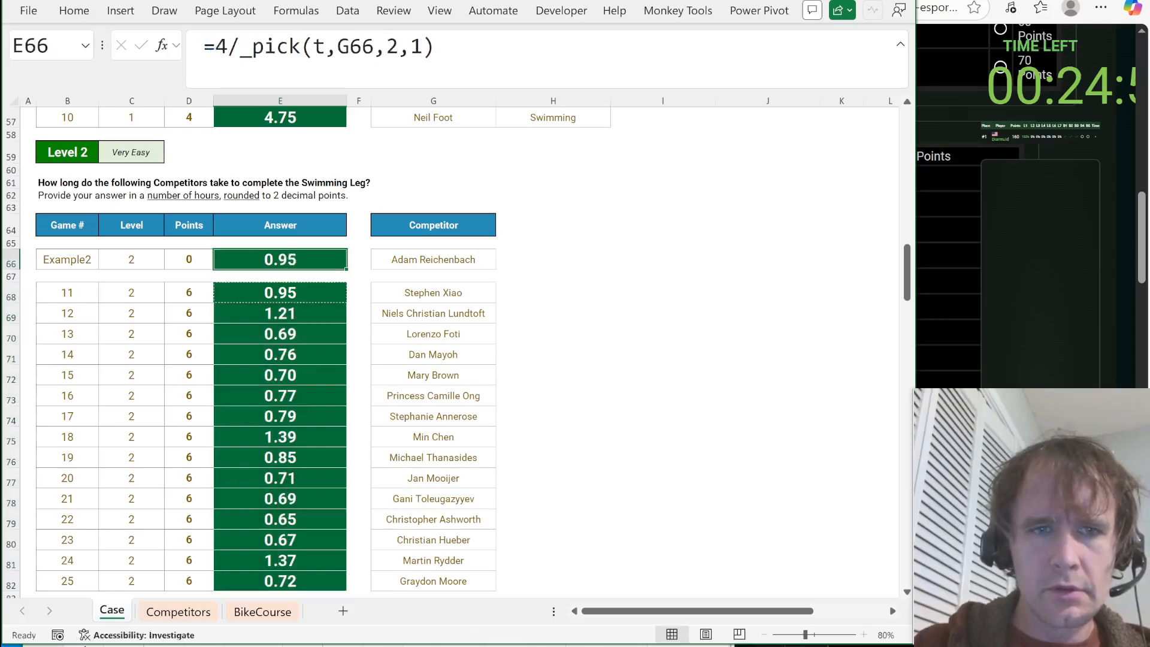
Submit the Level 2 answers E68:E82 by pasting them into the Level 2 grid on the Excel Esports page.
key(ctrl+Down)
key(ctrl+shift+Down)
key(ctrl+c)
click(963, 242)
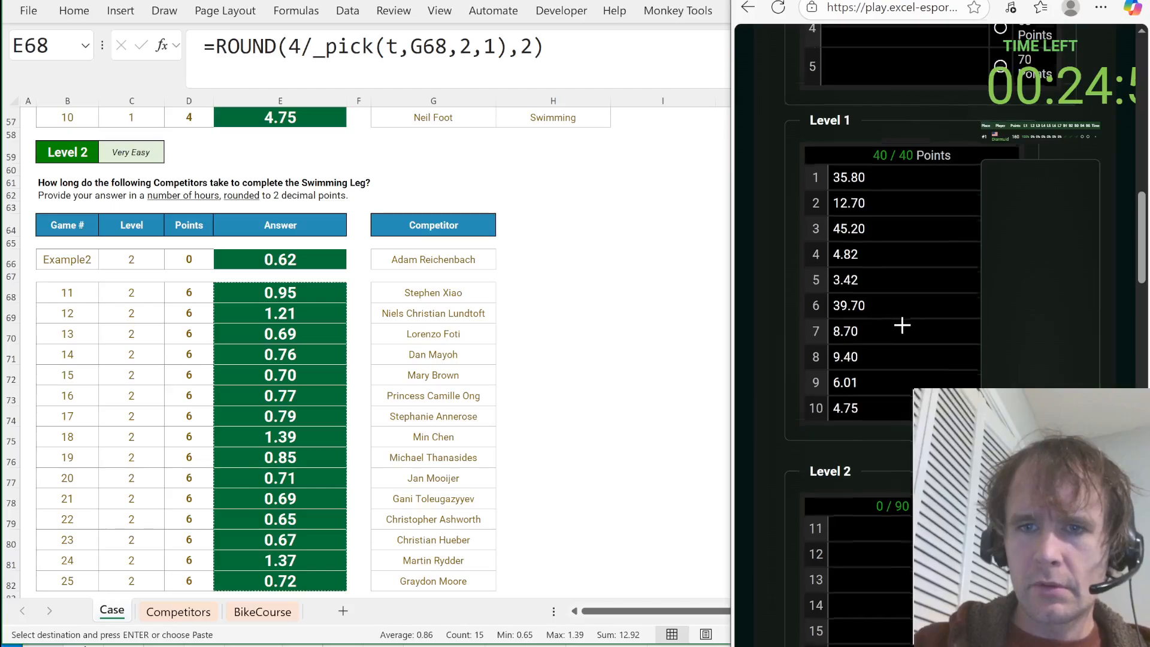
scroll(903, 323, down, 4)
click(846, 304)
key(ctrl+v)
Switch back to the workbook and start a SUM formula in the first Level 3 answer E93, dividing 1 by a _pick from table t.
key(alt+Tab)
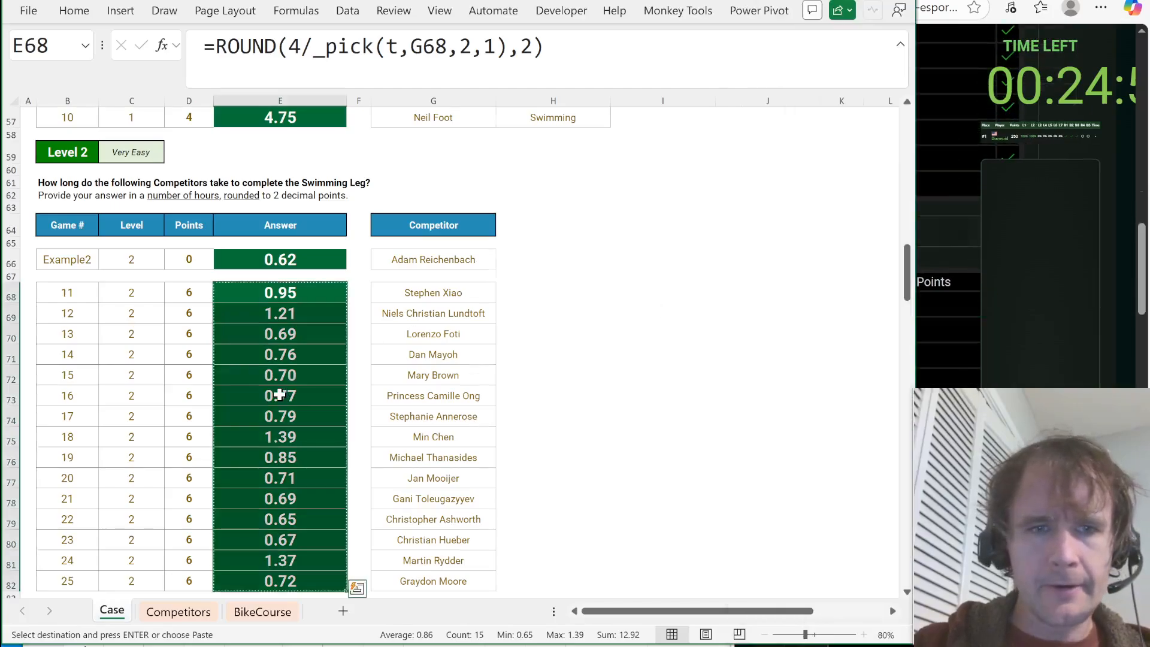
scroll(280, 395, down, 7)
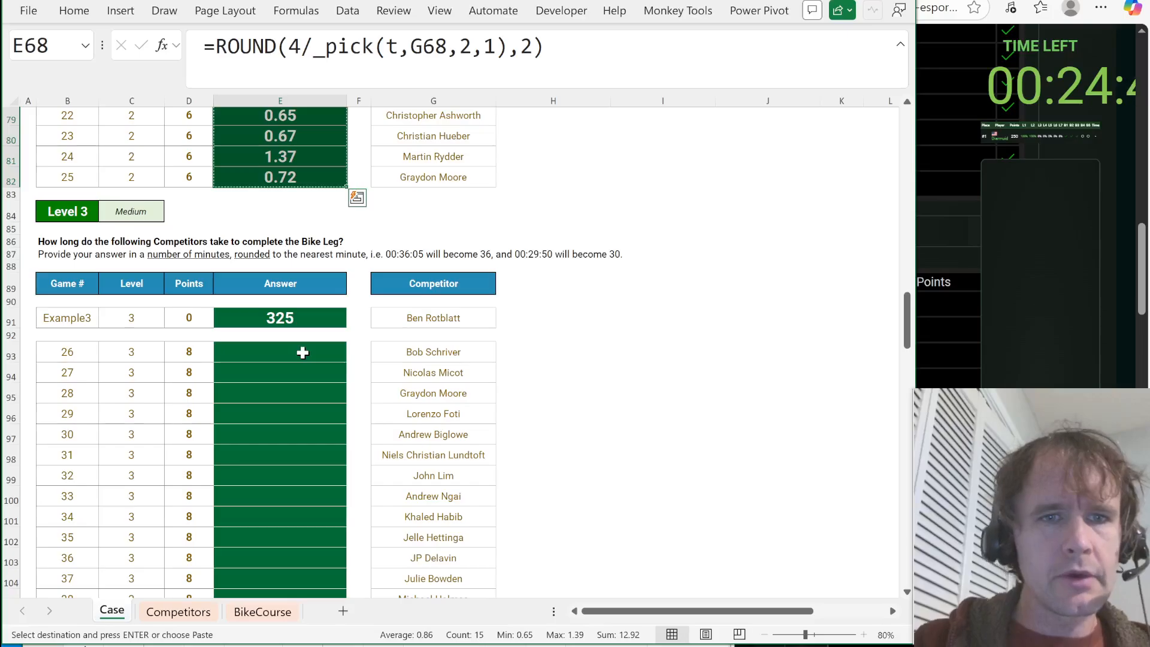
click(290, 348)
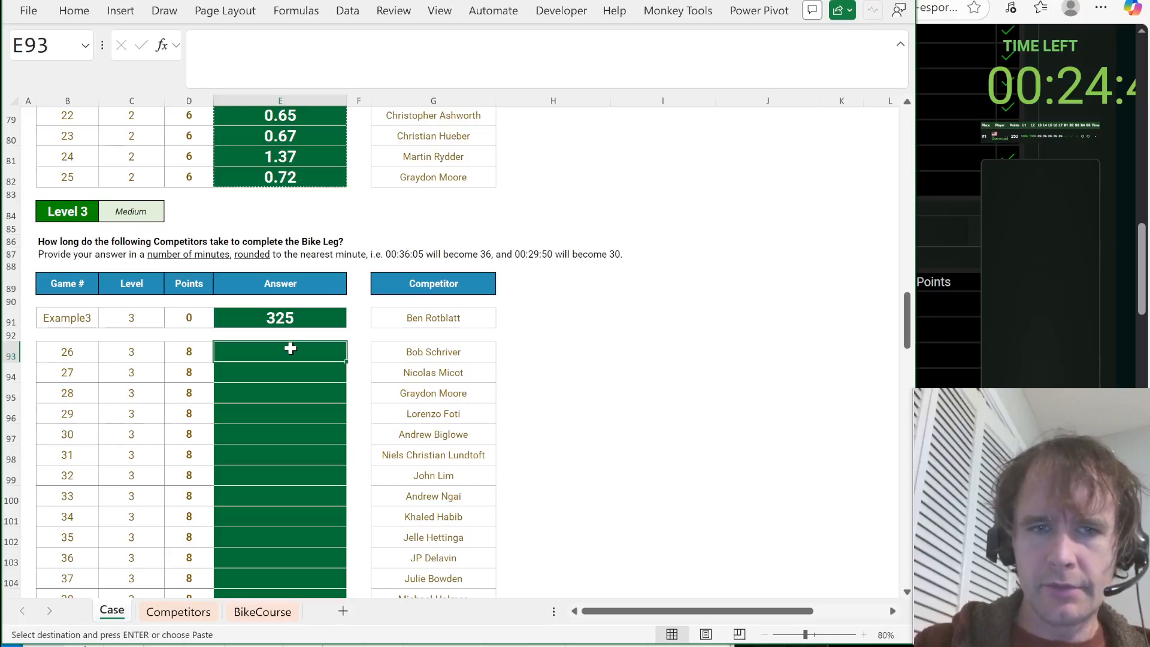
text(=sum()
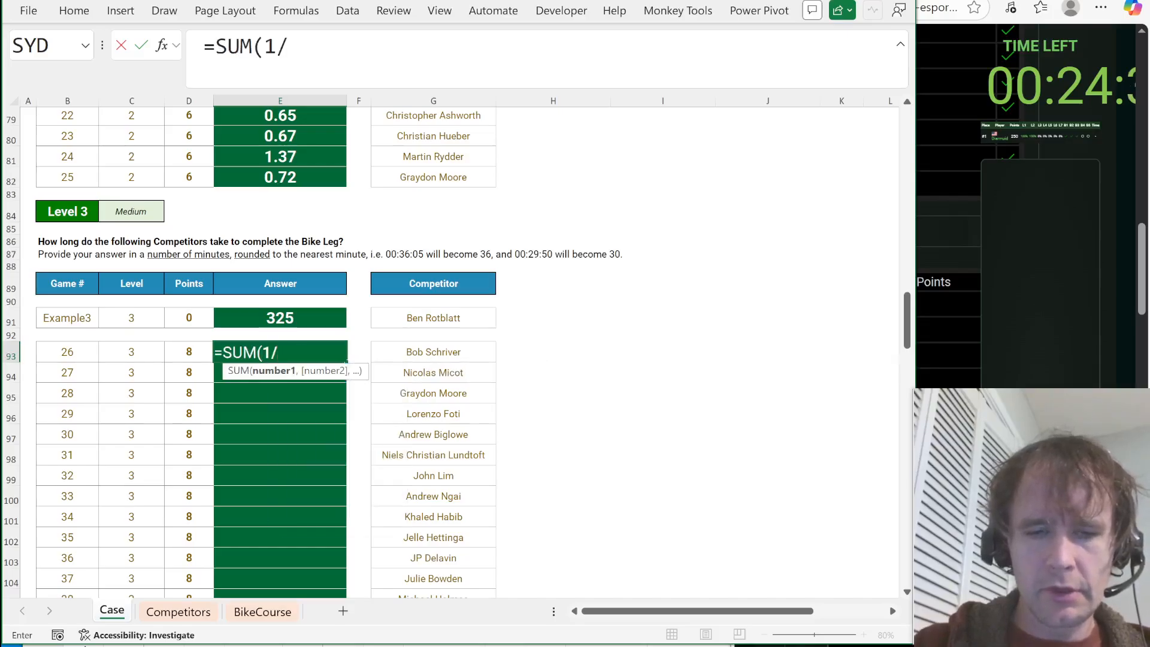
text(1/)
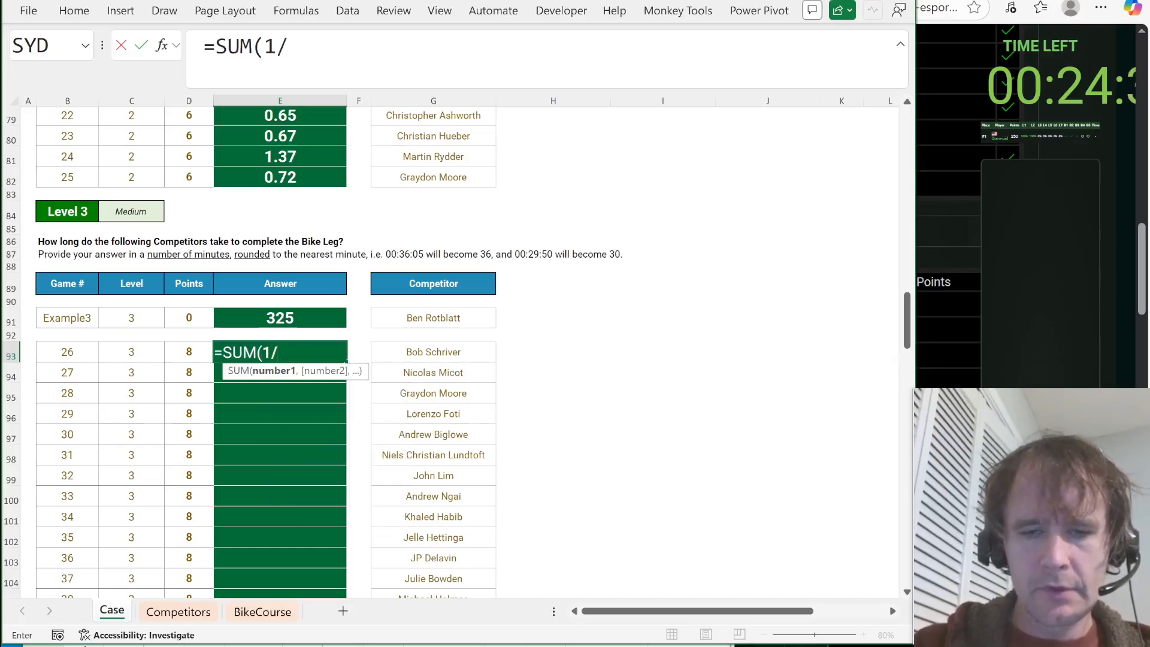
text(_pick(t,)
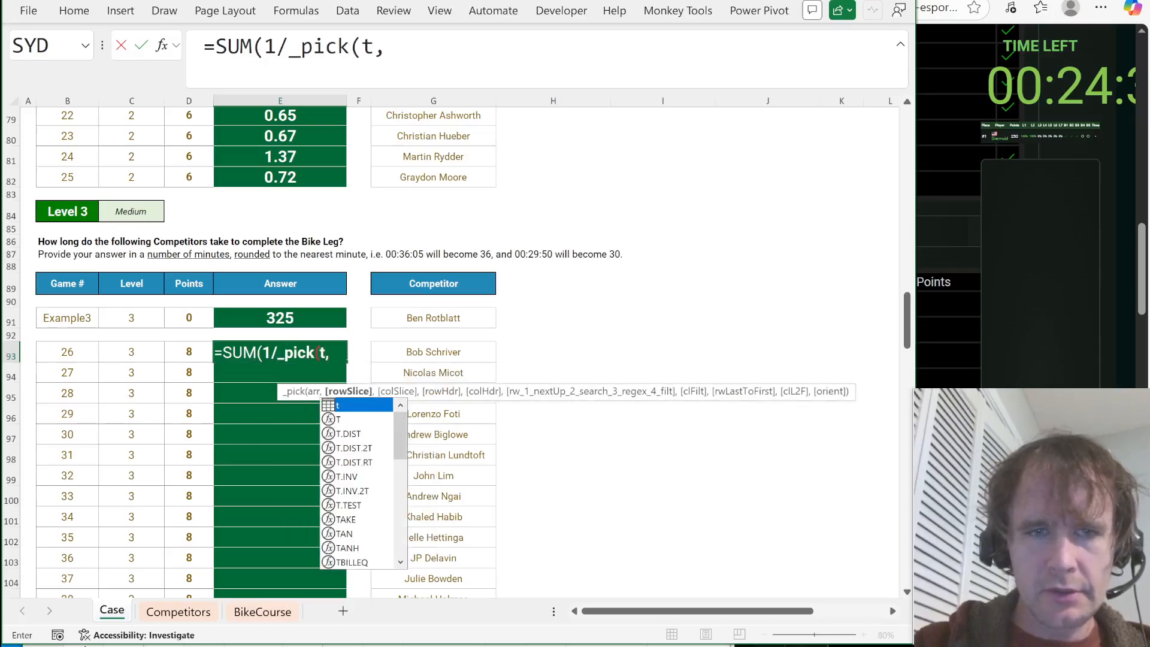
Set the _pick arguments in E93 to competitor G93 as the row, 3 as the column and 1 as the row header.
key(Right)
key(Right)
text(,)
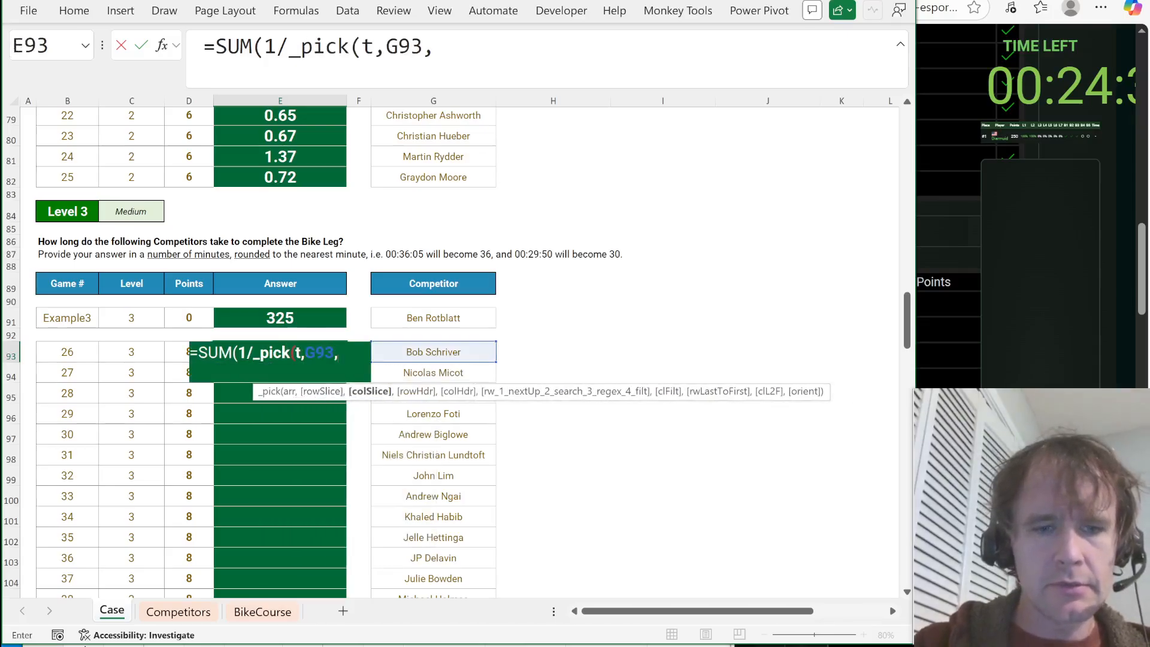
text(3,1))
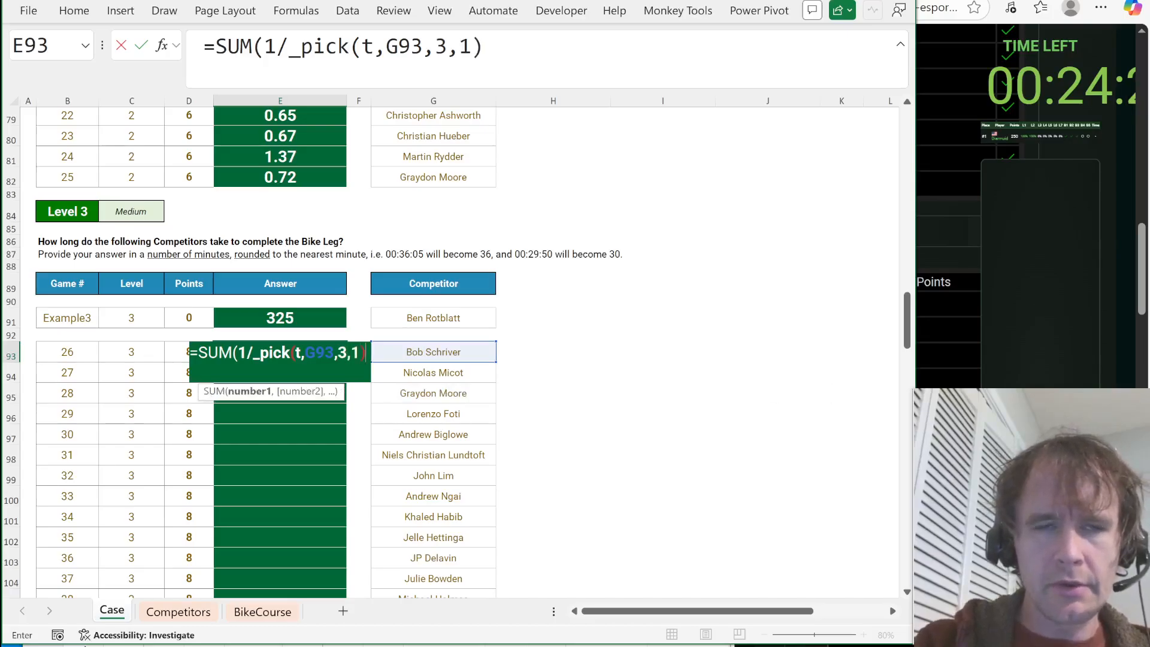
Complete the E93 formula as =SUM(1/(_pick(t,G93,3,1)*bMult)).
text(*)
key(F2)
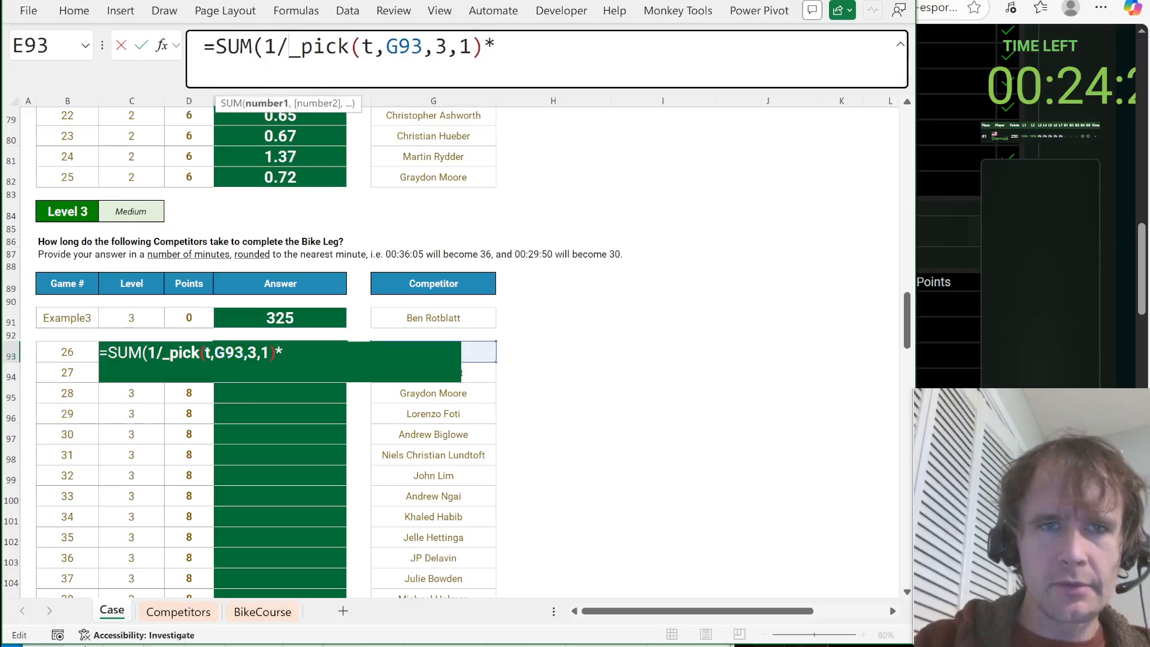
text(()
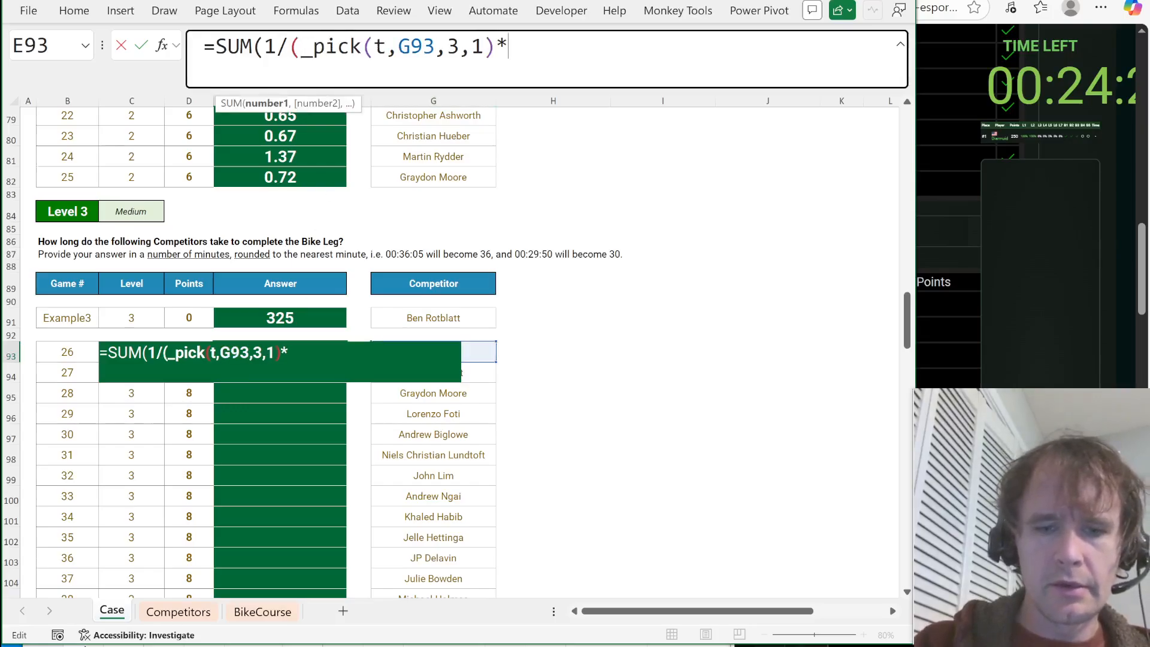
text(bM)
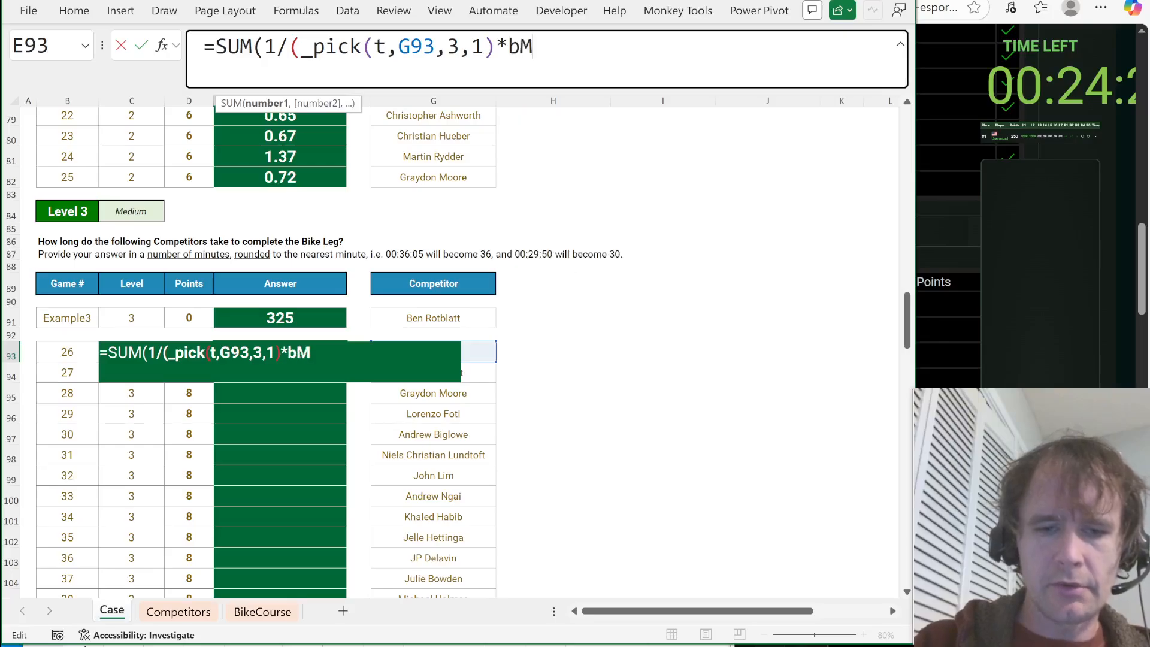
text(ult)))
key(Return)
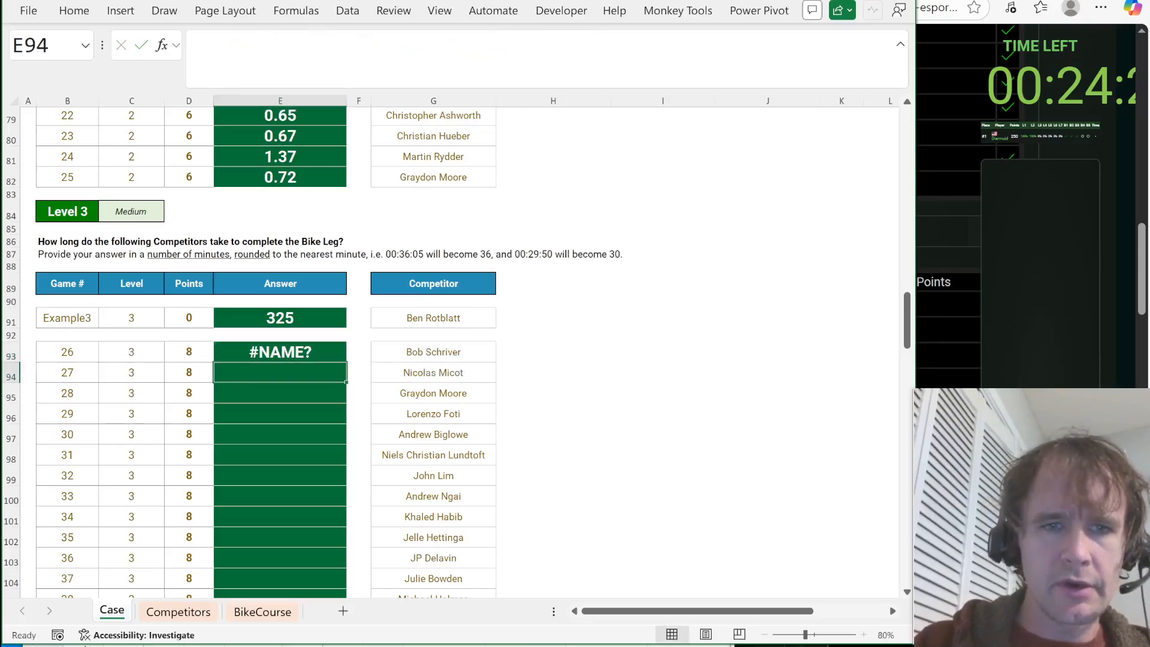
Name the speed multiplier column E22:E201 on the BikeCourse sheet bMult and return to the Case sheet.
key(Up)
key(ctrl+Page_Down)
key(ctrl+Page_Down)
key(Left)
key(Up)
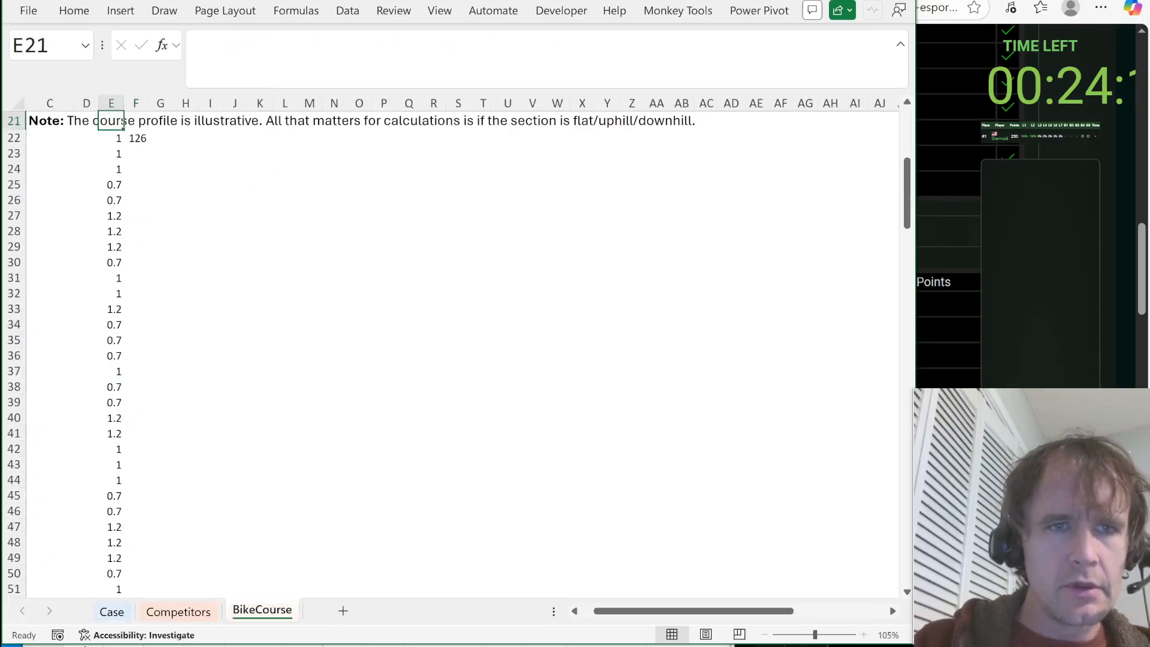
key(Down)
key(ctrl+shift+Down)
key(alt+F3)
text(bMult)
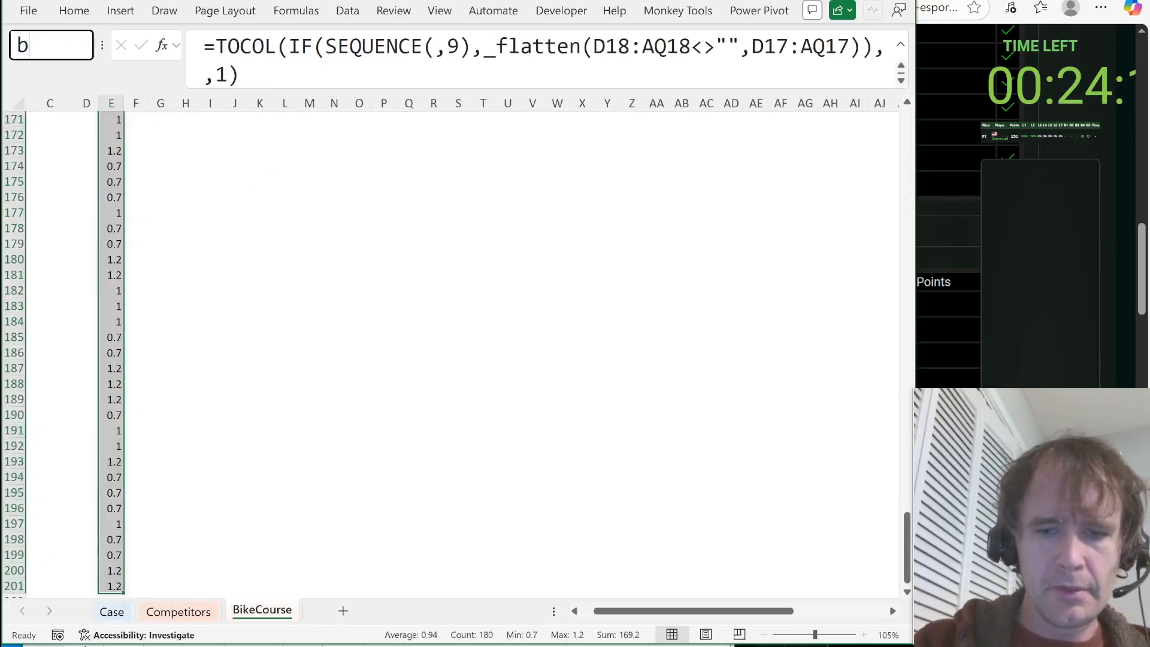
key(Return)
key(ctrl+Page_Up)
key(ctrl+Page_Up)
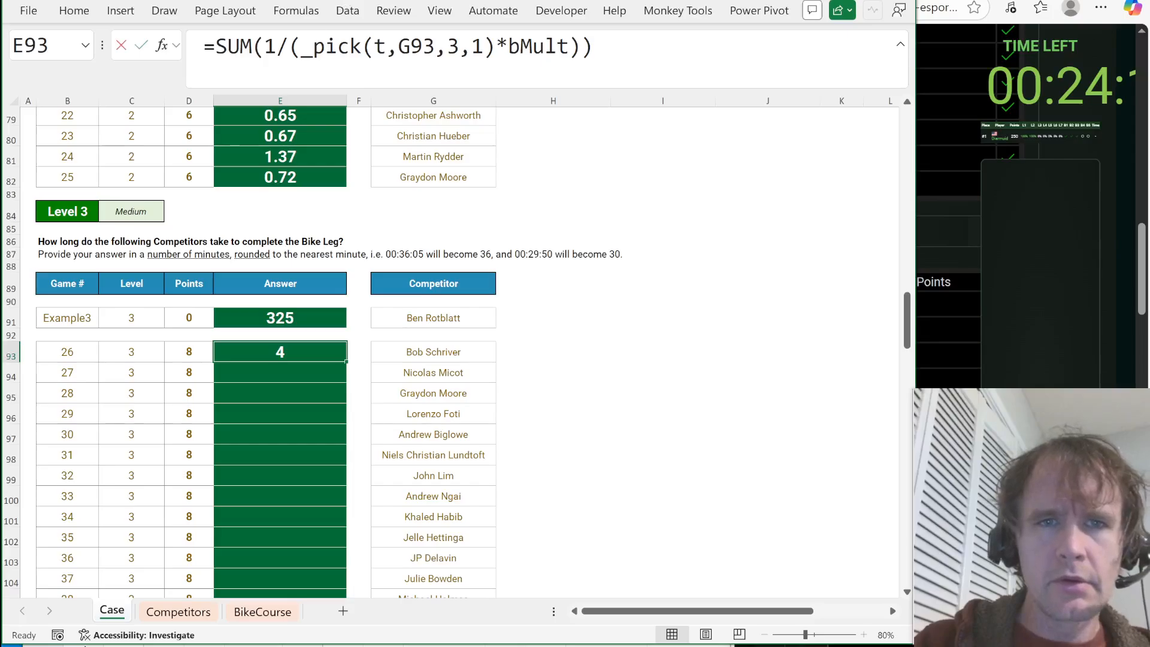
Multiply the SUM formula in the first Level 3 answer E93 by 60 to convert hours to minutes.
click(374, 47)
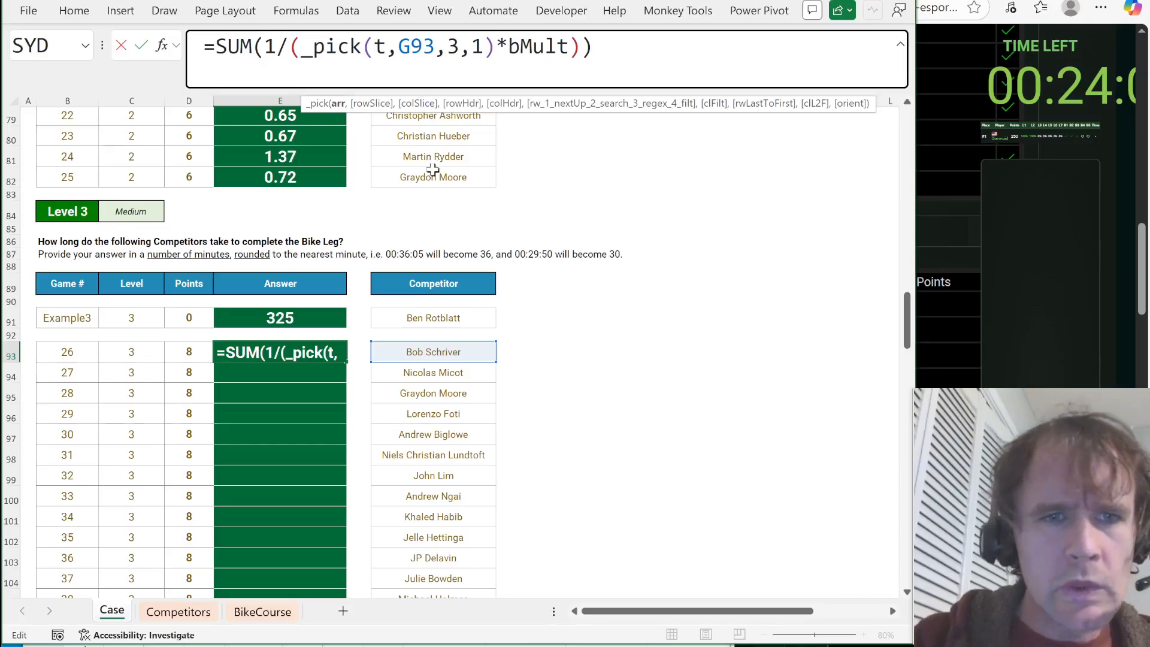
key(ctrl+Return)
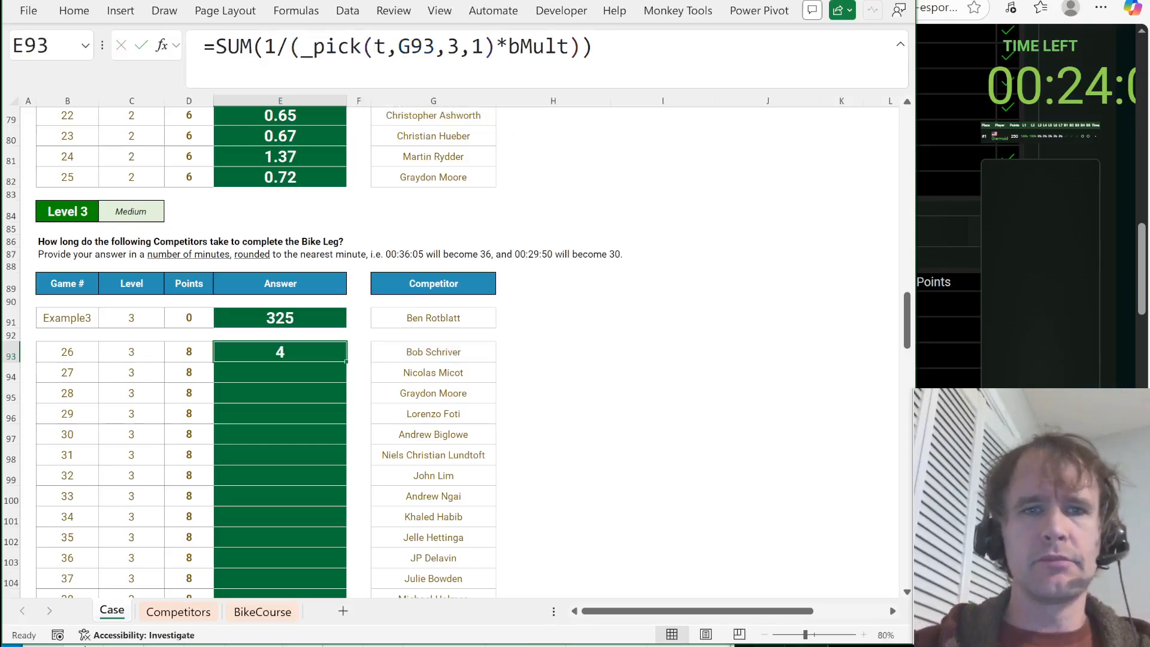
key(F2)
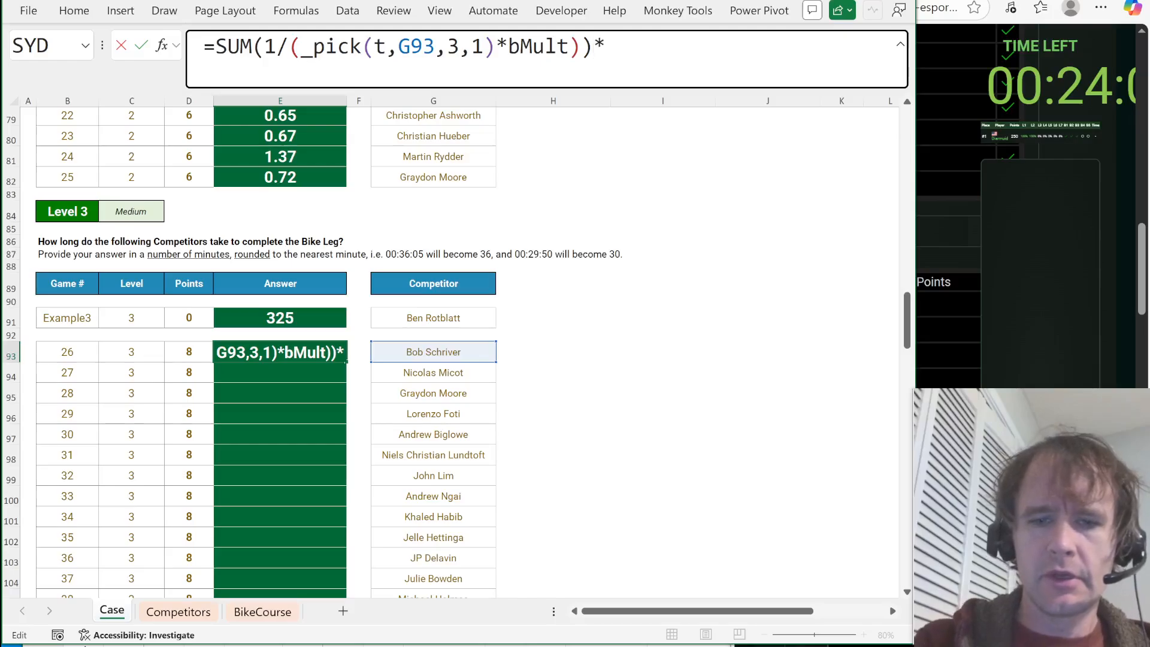
text(*60)
key(Return)
key(Up)
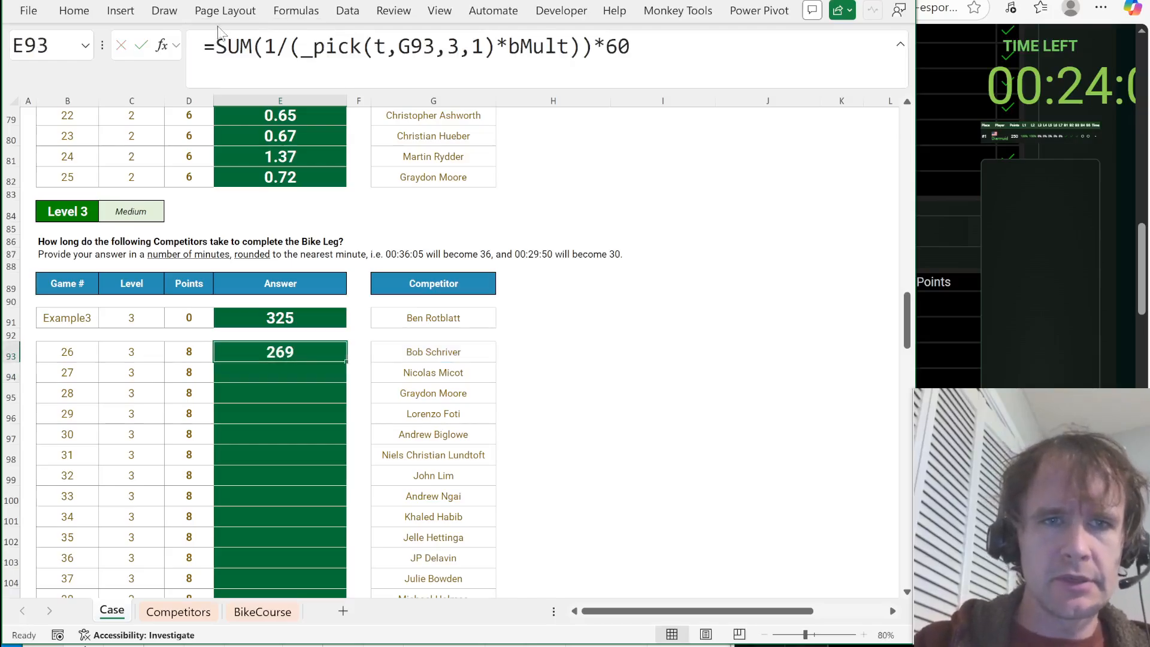
Wrap the E93 formula in ROUND with 0 digits, giving =ROUND(SUM(1/(_pick(t,G93,3,1)*bMult))*60,0).
click(216, 46)
text(round)
key(Tab)
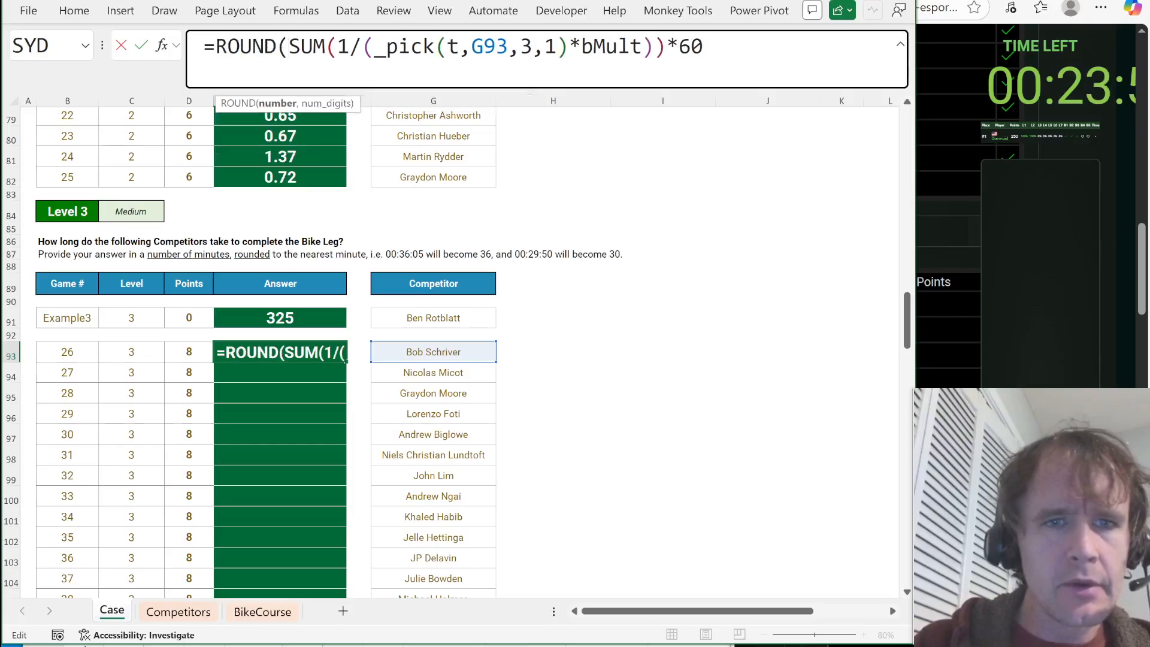
key(End)
text(,0))
key(Return)
key(Up)
Copy the E93 formula into the example answer E91 and fill it through the Level 3 answers E93:E107.
key(ctrl+c)
key(ctrl+Up)
key(ctrl+v)
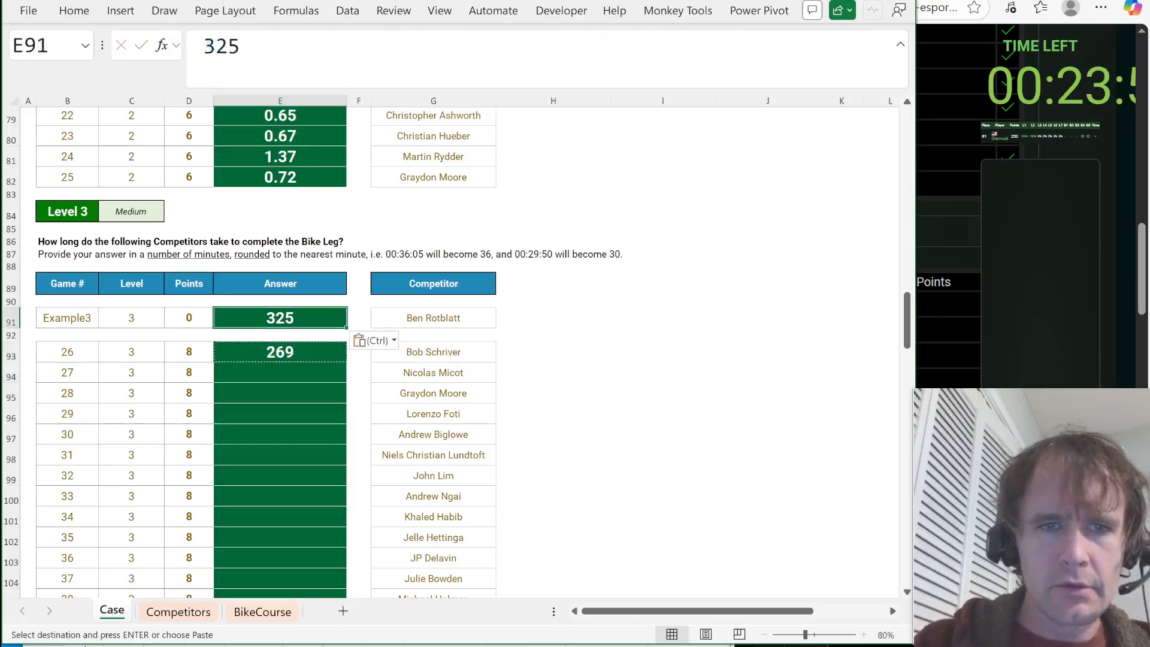
key(ctrl+Down)
key(ctrl+Down)
key(ctrl+shift+Up)
key(ctrl+v)
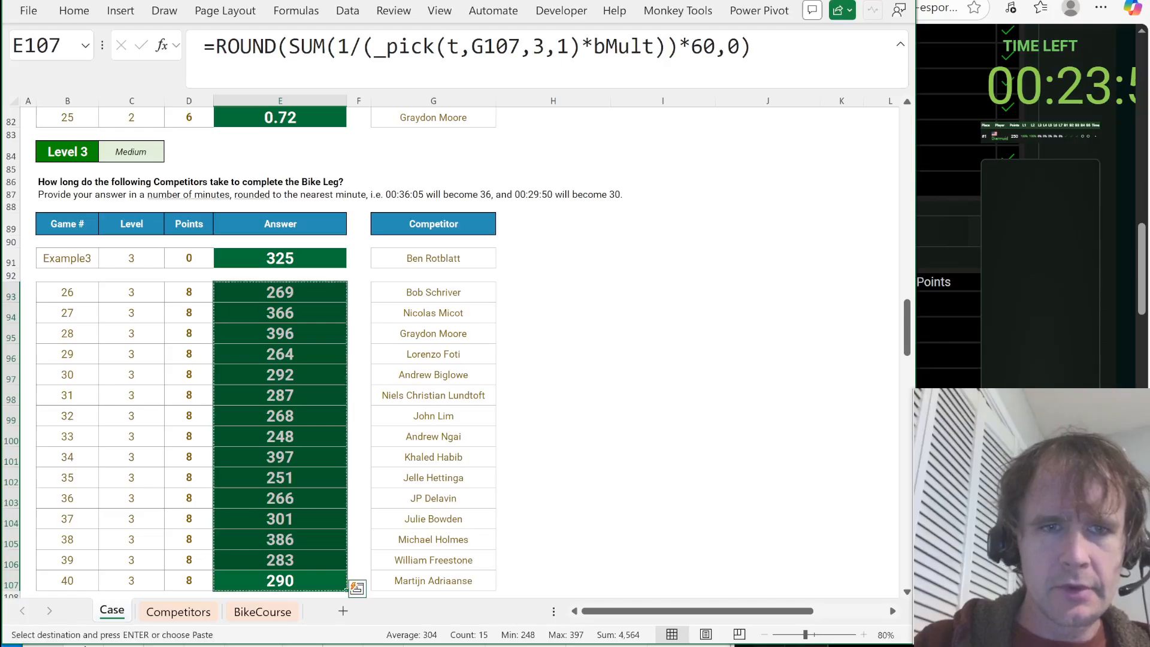
Switch to the Excel Esports page and paste the Level 3 answers into games 26 to 40.
click(934, 334)
scroll(934, 333, down, 10)
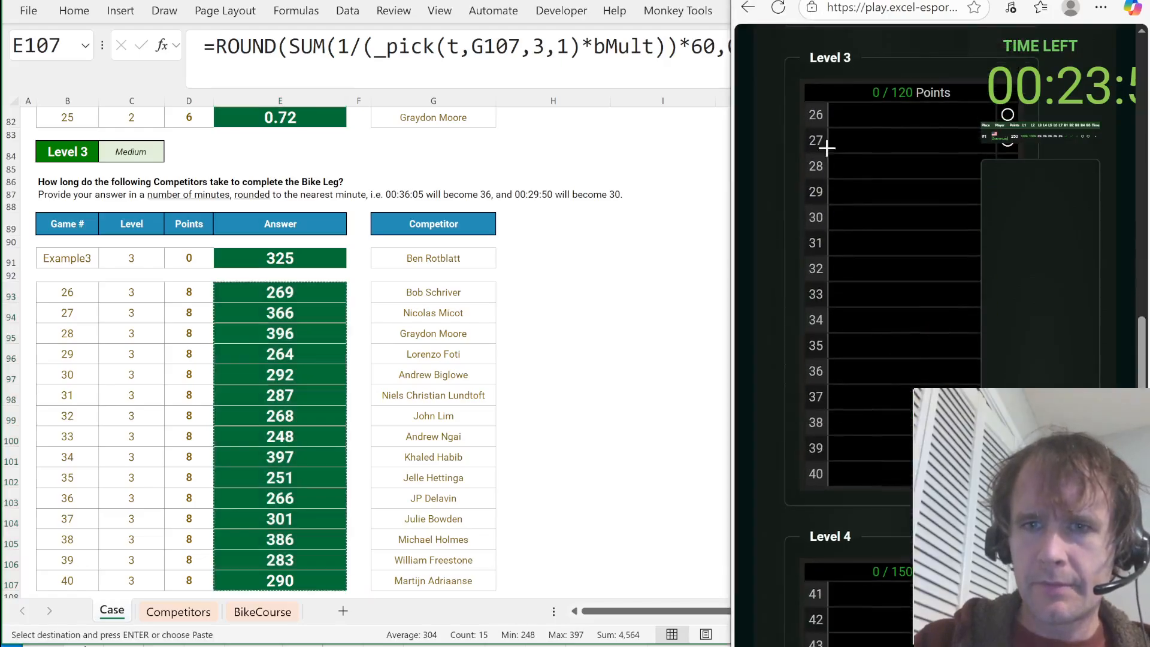
click(865, 106)
key(ctrl+v)
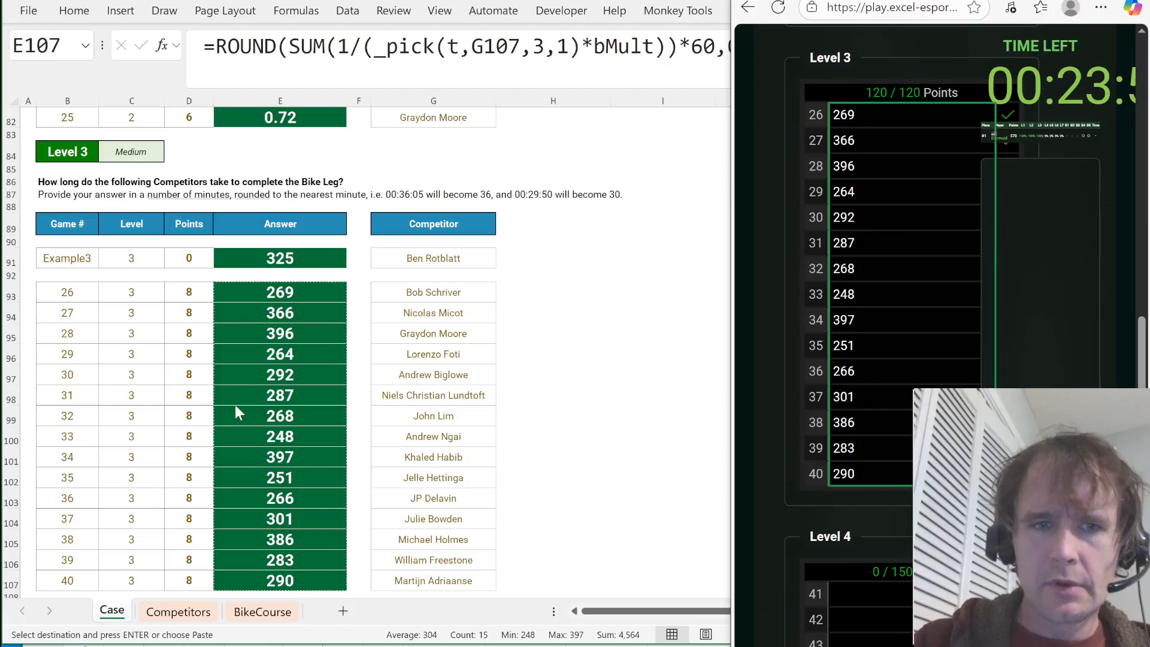
Switch back to the workbook and read the Level 4 question and its answer format on the Case sheet.
key(alt+Tab)
scroll(234, 401, down, 4)
scroll(234, 407, down, 2)
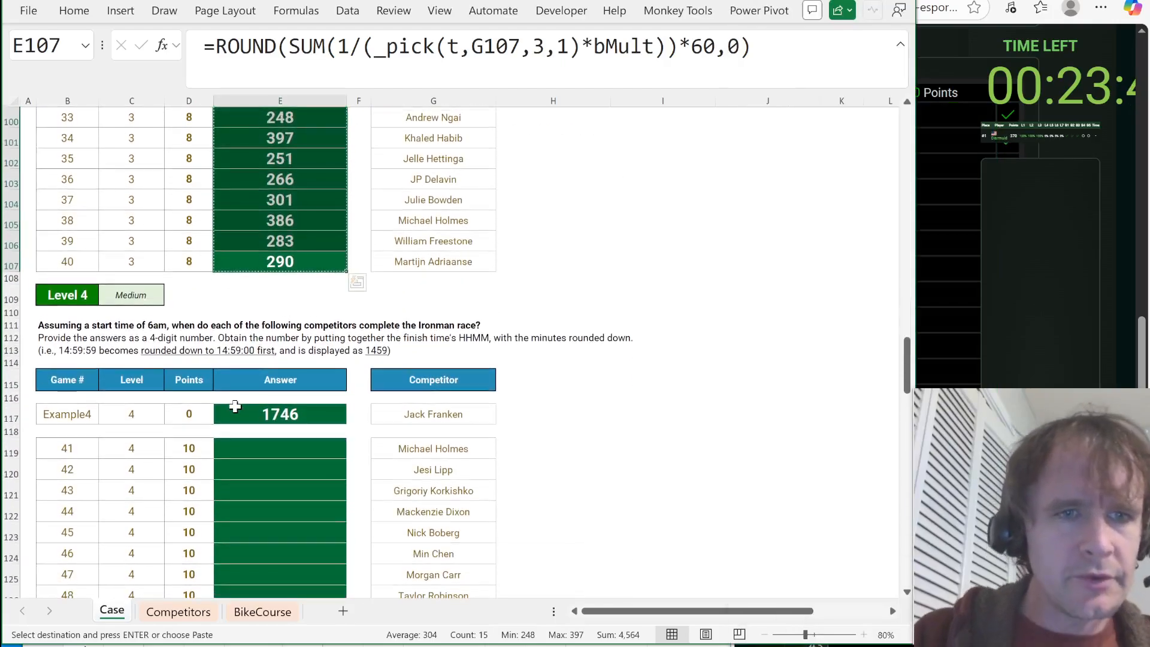
click(150, 325)
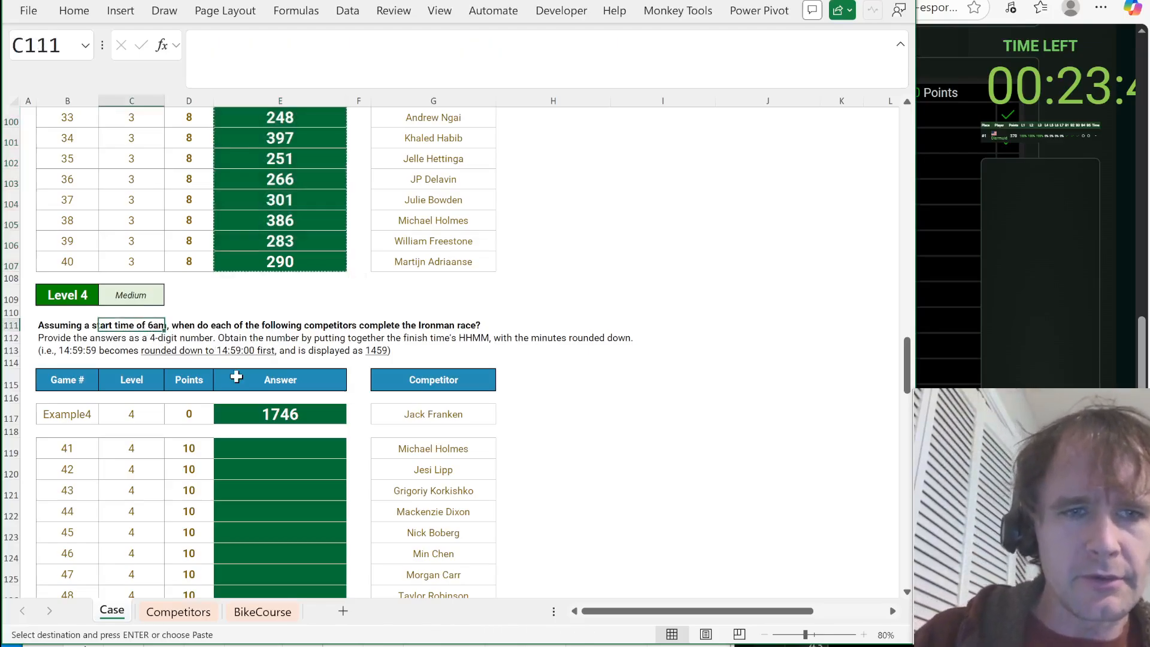
On the Competitors sheet, add a column headed S in F4, directly beside the Running column.
key(ctrl+Page_Down)
key(Right)
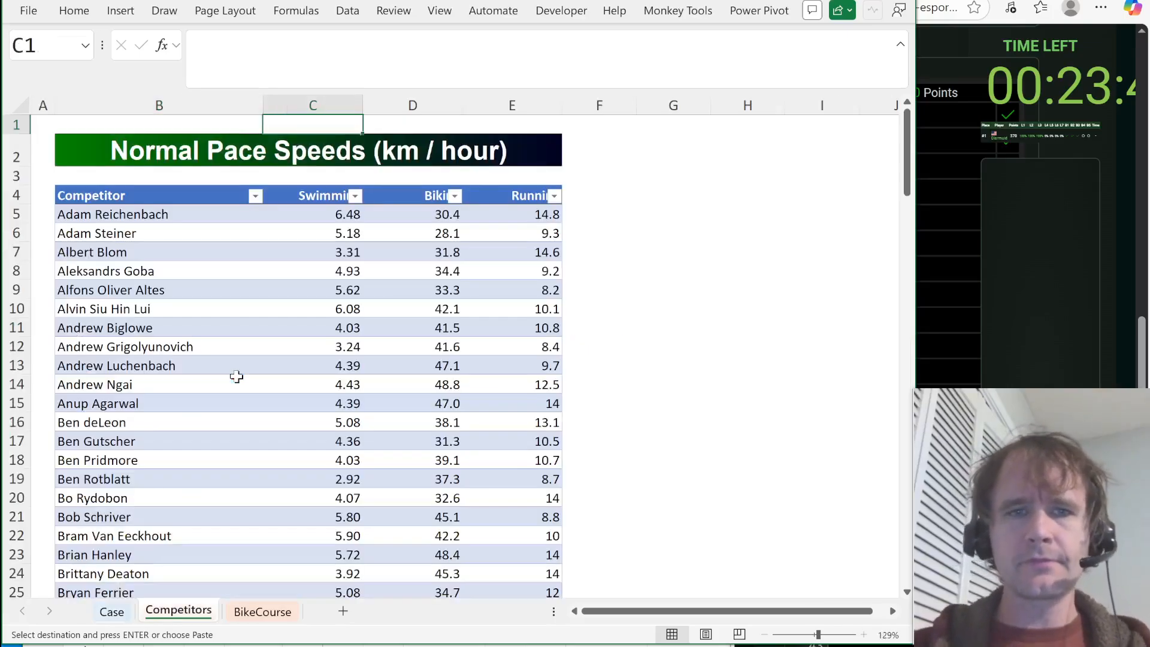
key(Down)
key(Down)
key(Right)
key(Right)
key(Right)
key(Down)
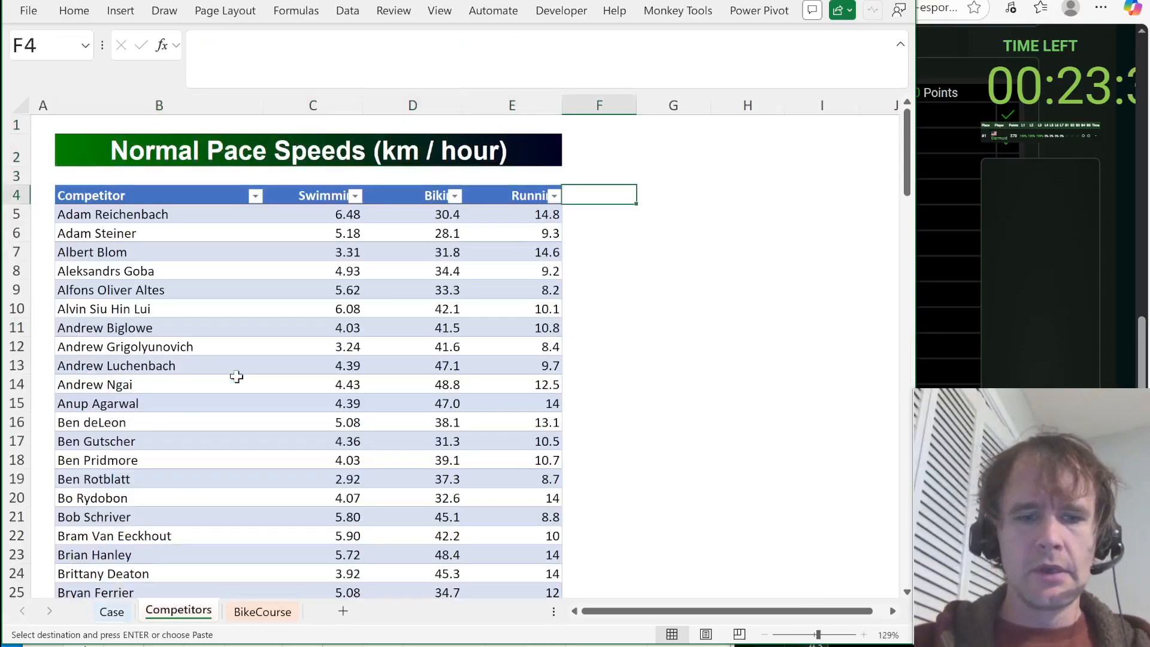
text(Stim)
key(BackSpace)
key(BackSpace)
key(BackSpace)
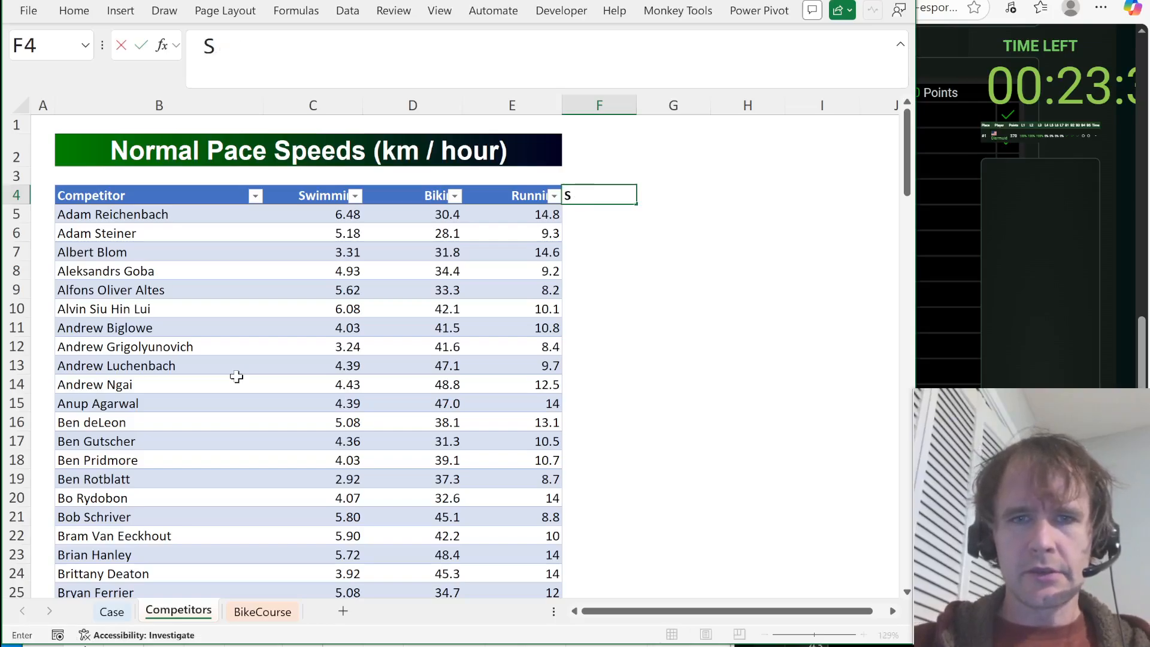
key(Tab)
Add three more table columns headed B, R and T in G4:I4.
text(B)
key(Tab)
text(R)
key(Tab)
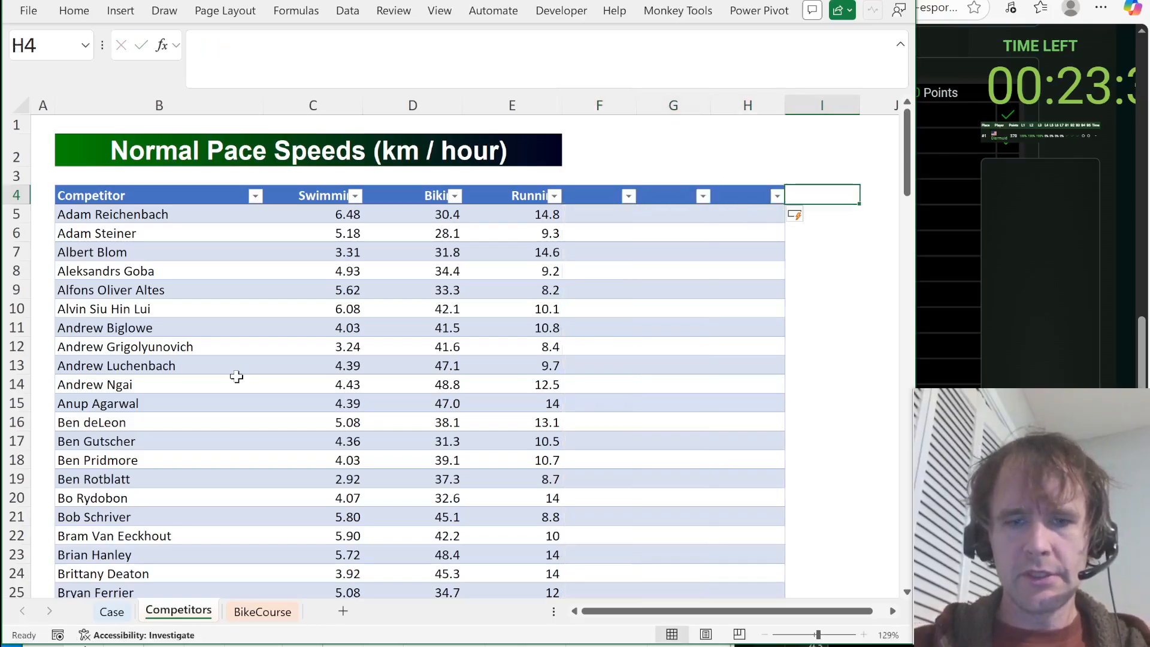
text(T)
key(Return)
Left-align the new column headers in F4:I4.
key(Up)
key(shift+Right)
key(shift+Right)
key(shift+Right)
key(alt)
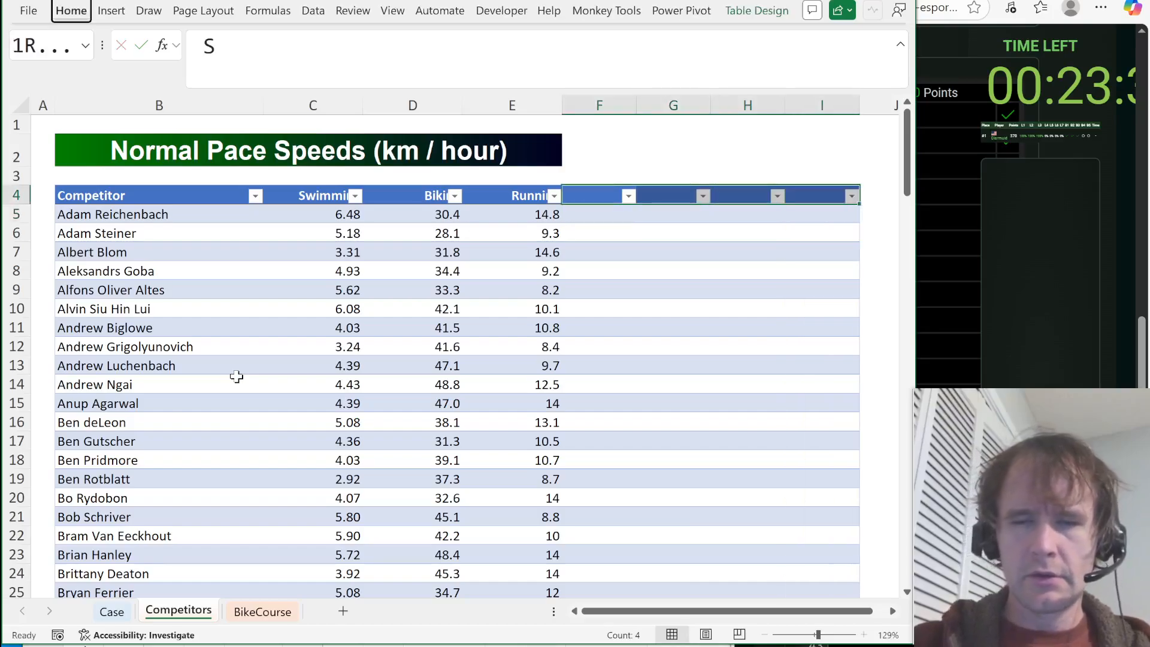
key(h)
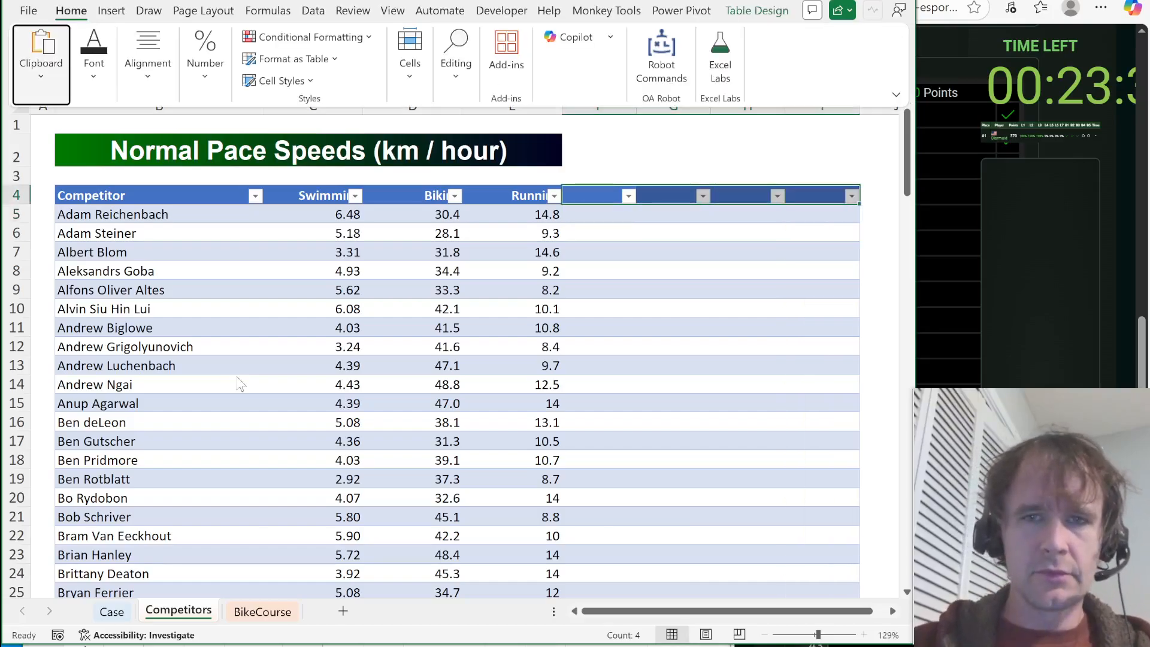
key(Escape)
key(Escape)
key(alt)
key(h)
key(a)
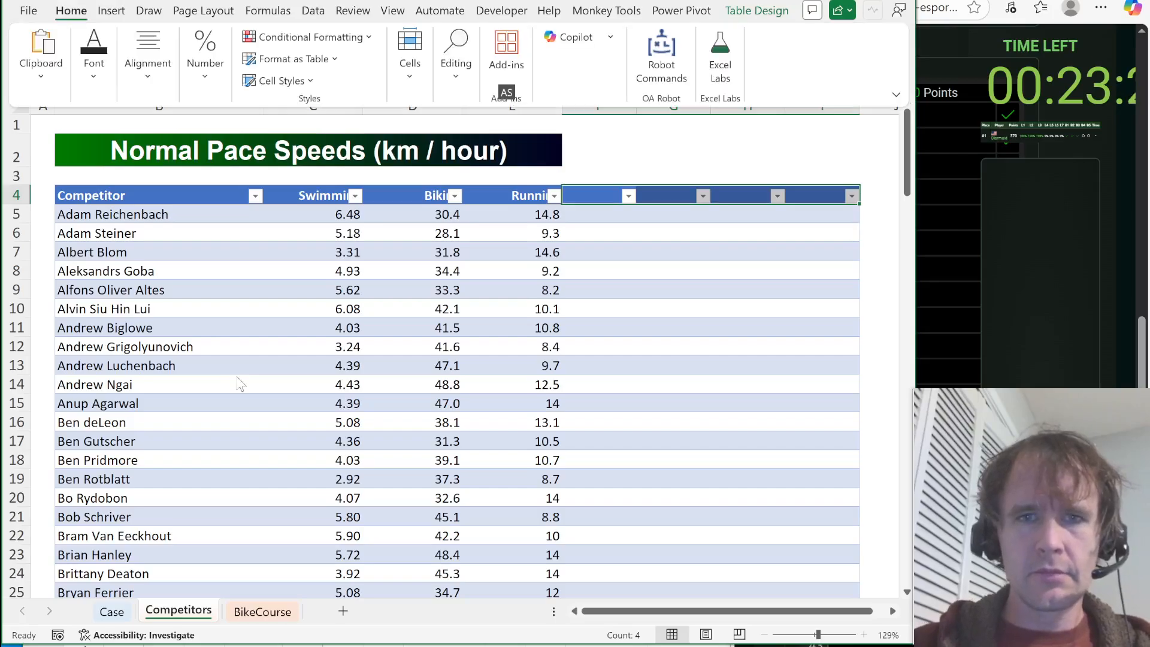
key(c)
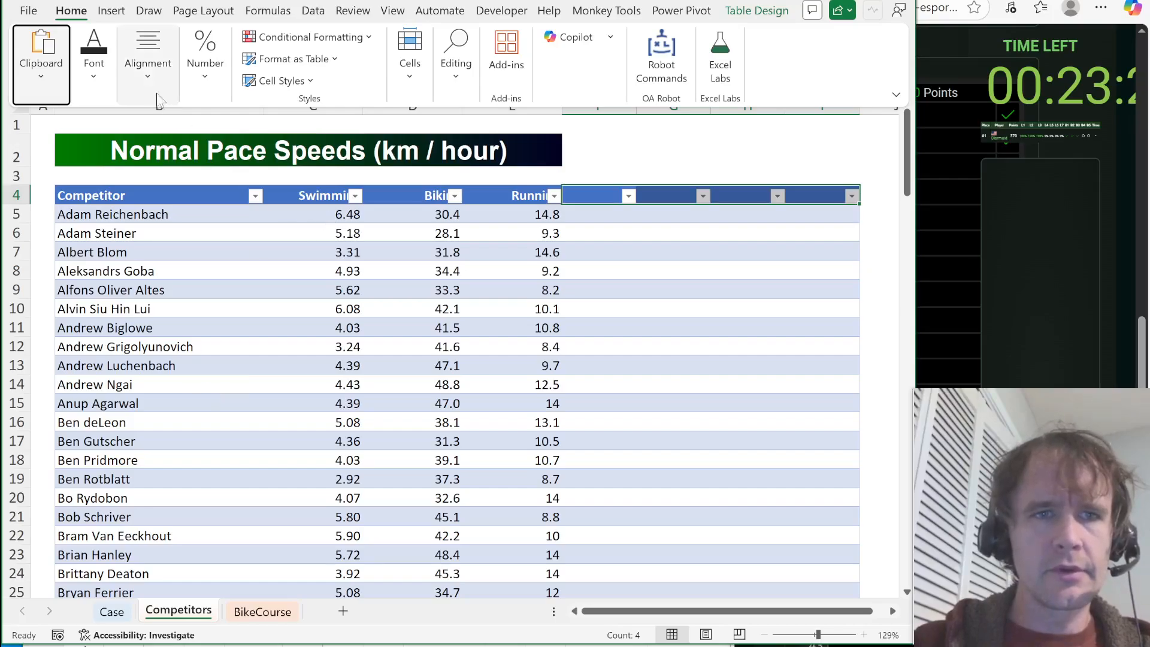
click(151, 75)
click(134, 149)
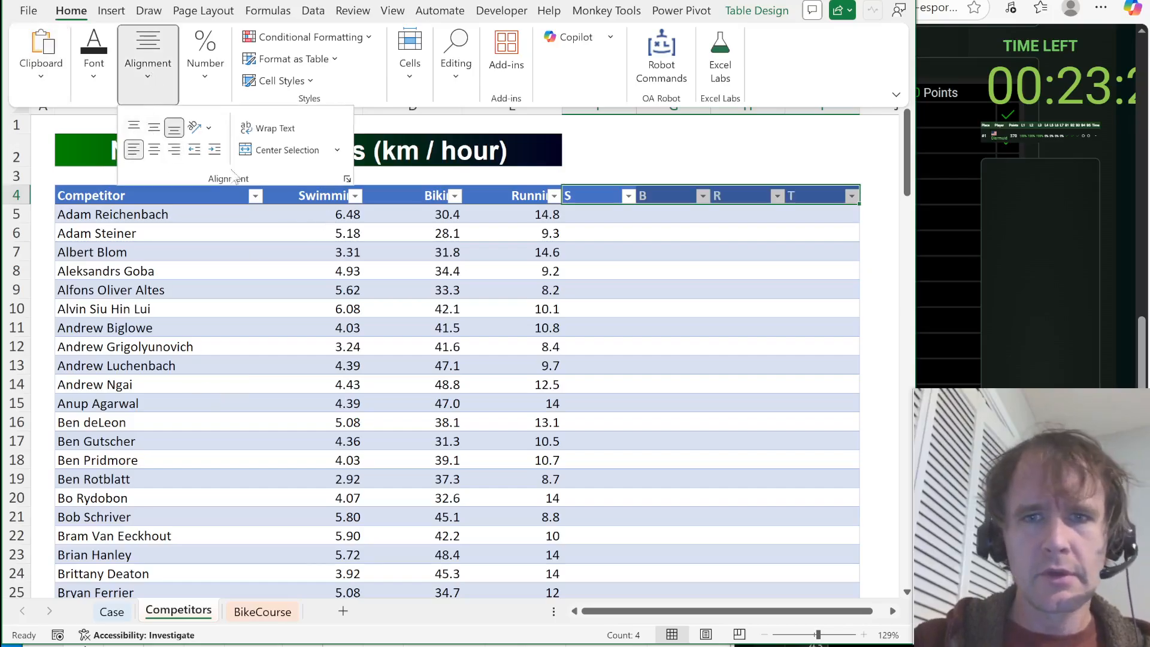
key(Escape)
key(Escape)
click(600, 217)
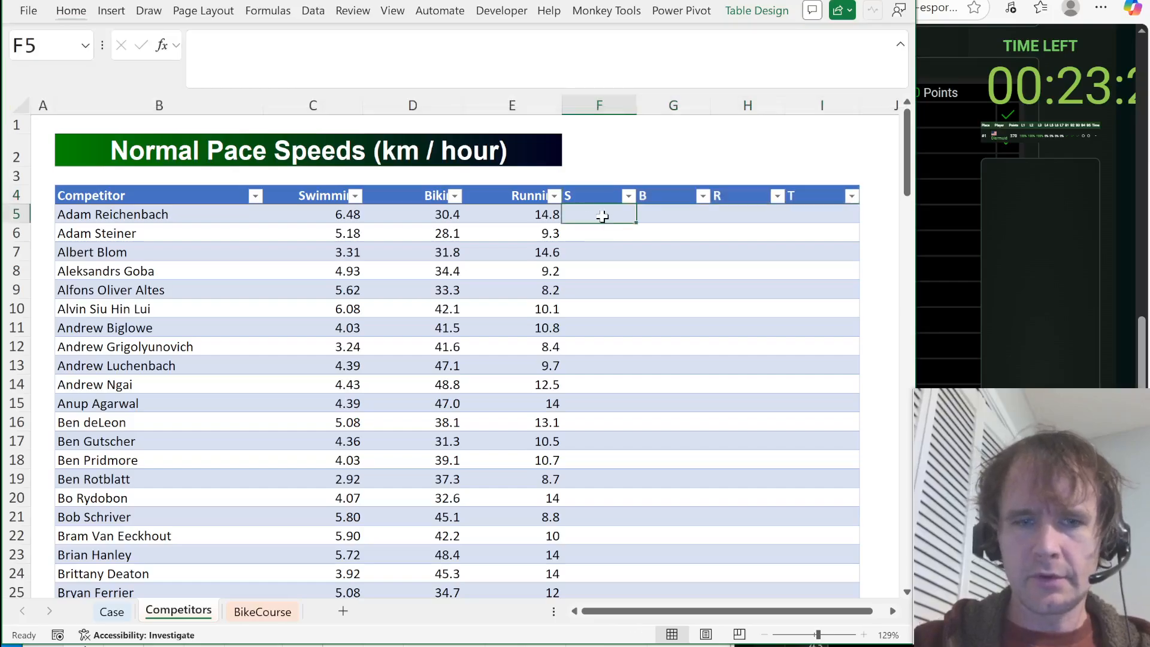
text(=4/)
key(Left)
key(Left)
key(Left)
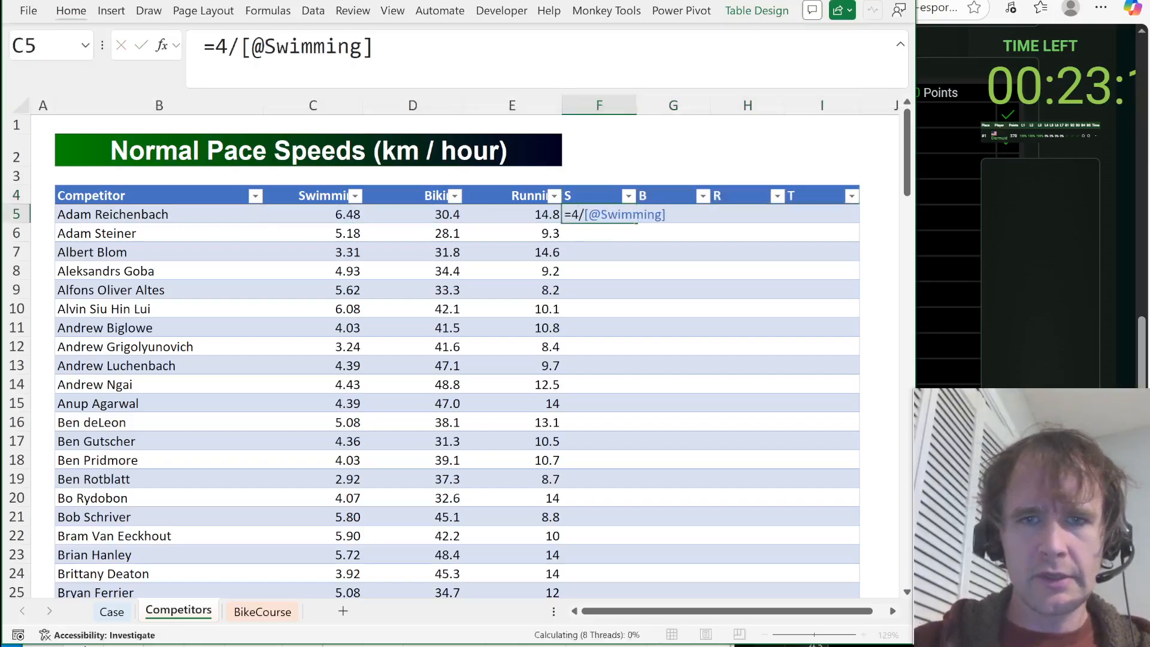
key(Tab)
text(=)
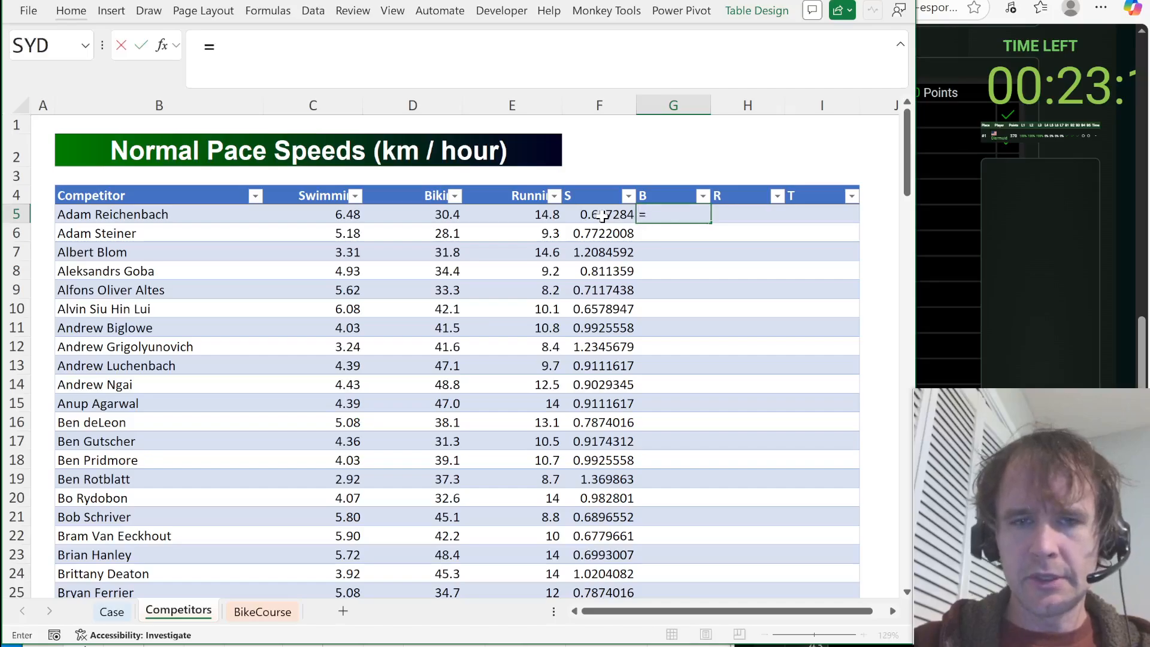
text(s)
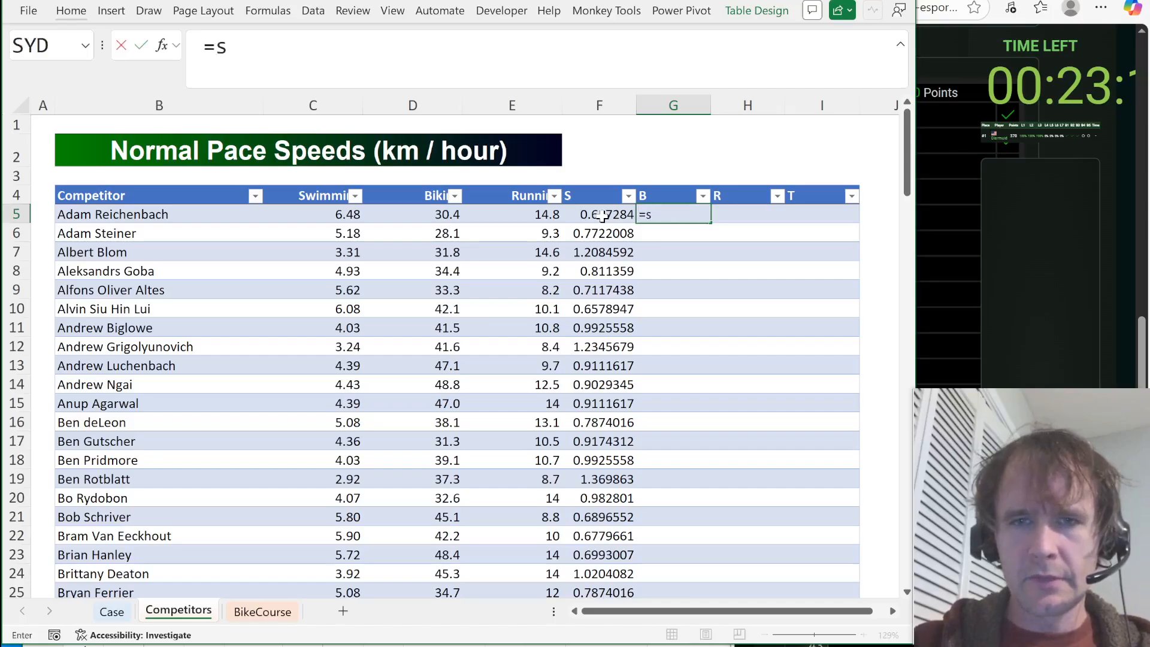
text(um)
key(Tab)
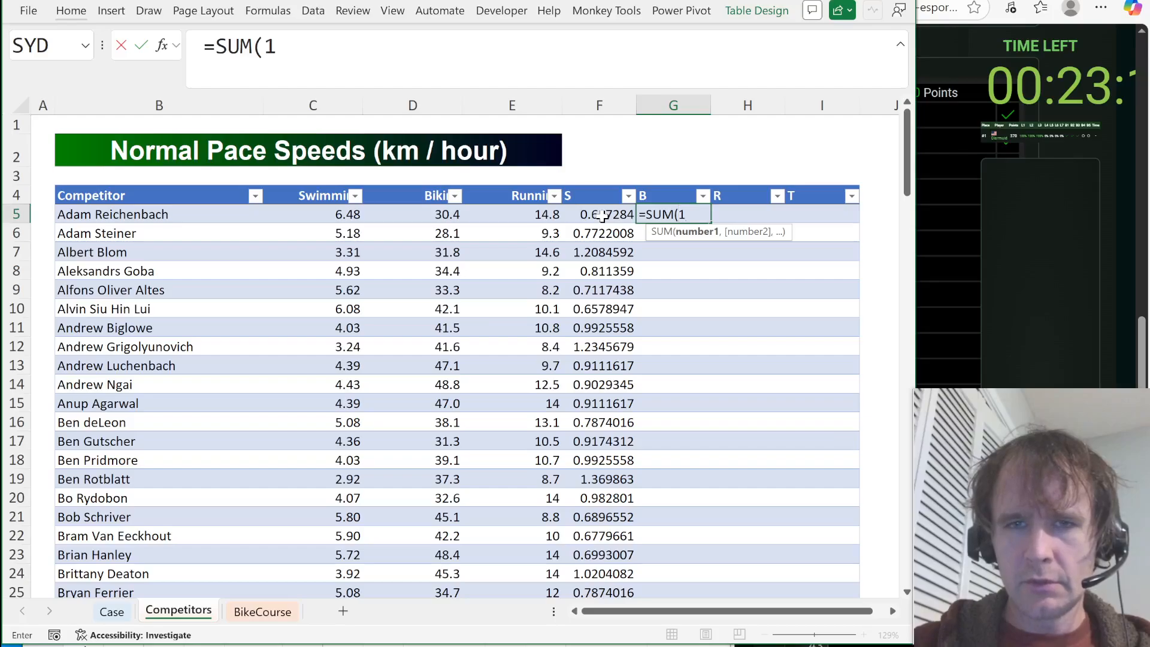
text(1/()
key(Left)
key(Left)
key(Left)
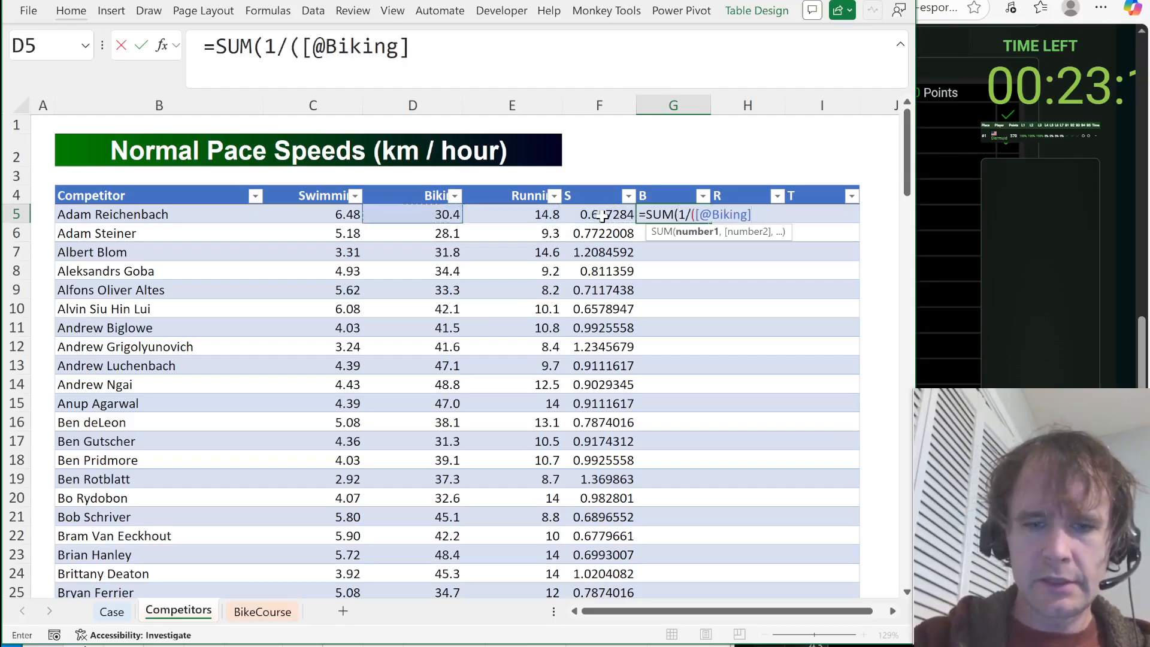
text(*bm)
key(Tab)
text()))
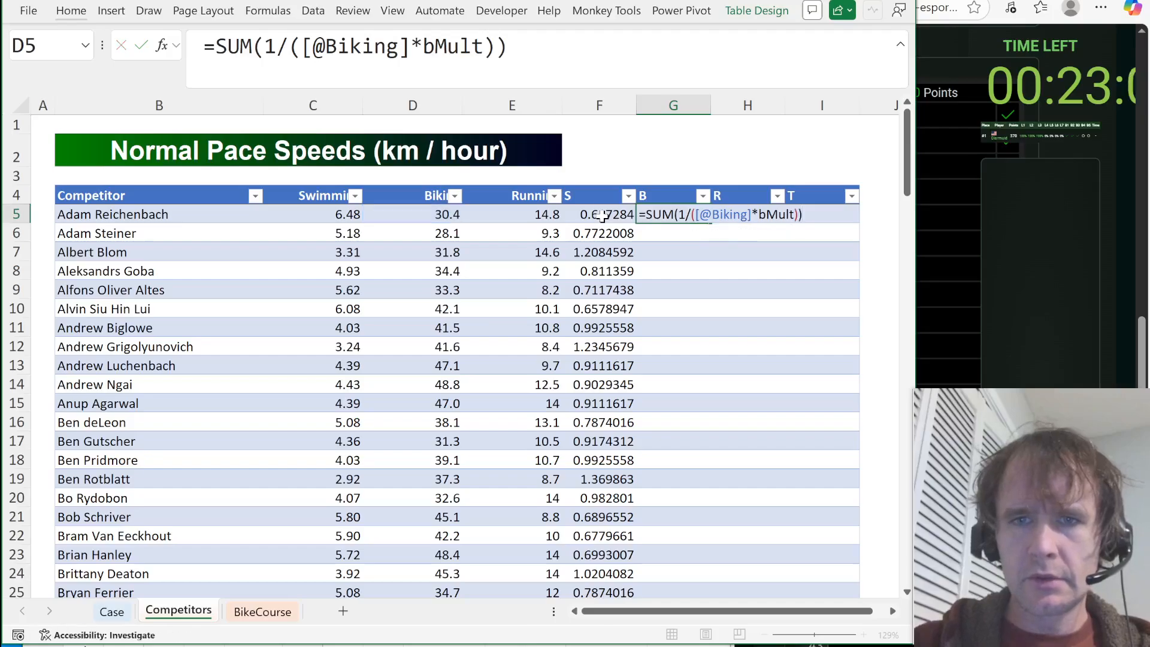
key(Tab)
text(=)
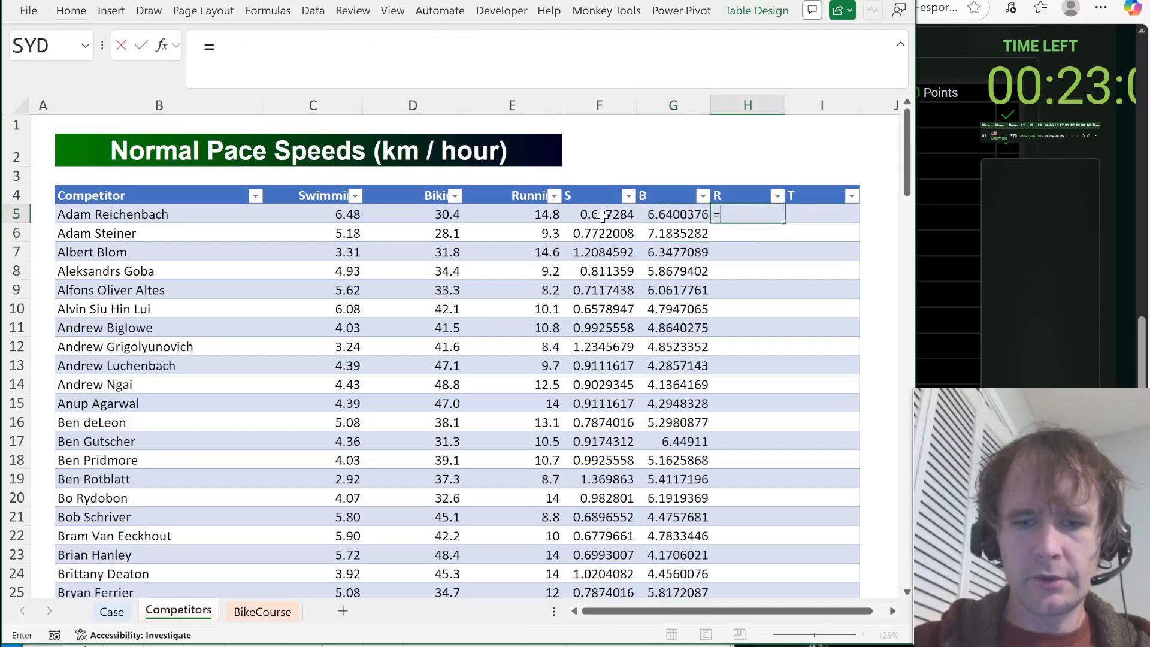
text(42/)
key(Left)
key(Left)
key(Left)
key(Return)
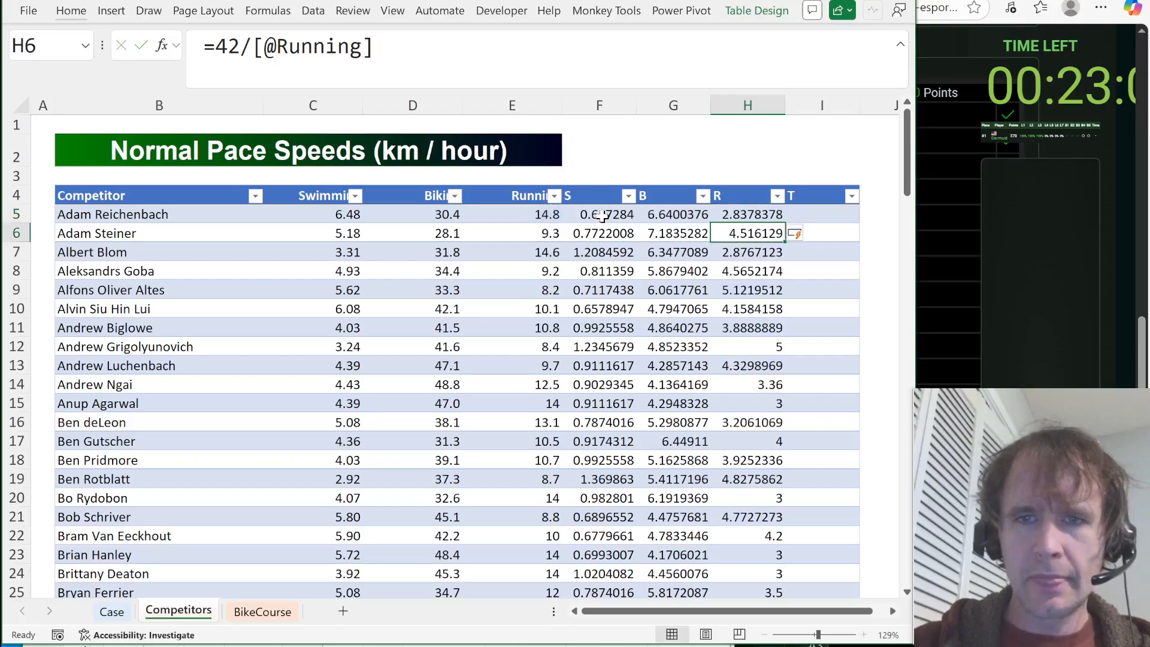
Fill the T column with the total time formula =SUM(t[@[S]:[R]]), starting in I5.
key(Up)
key(Right)
text(=s)
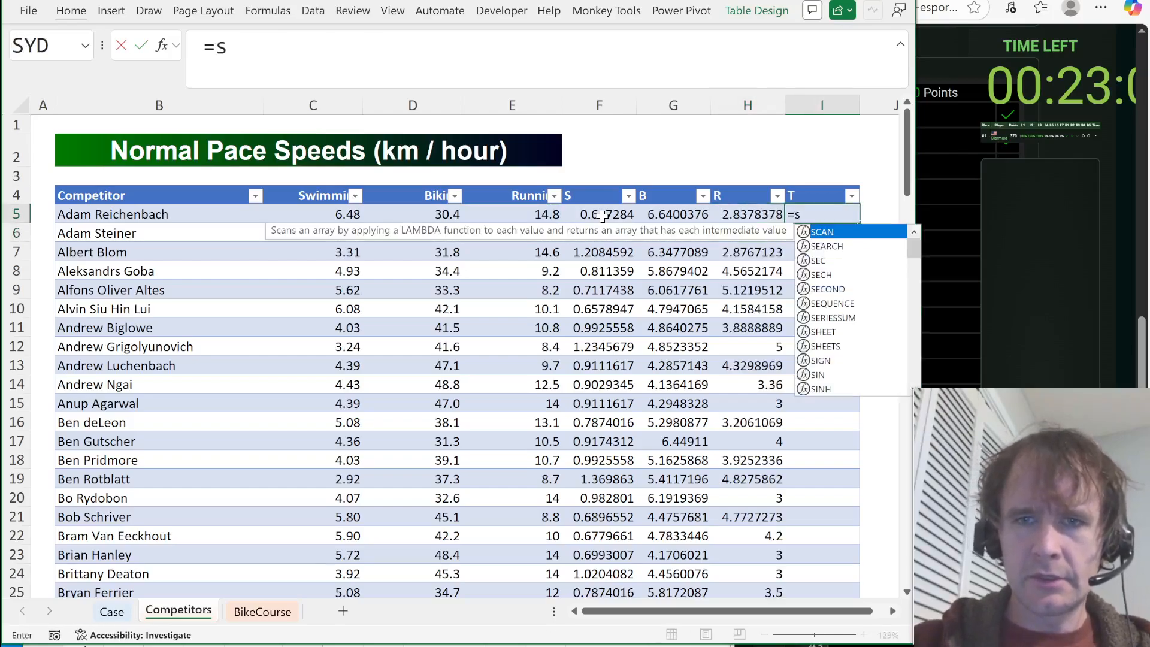
text(u)
key(Tab)
key(Left)
key(shift+Left)
key(shift+Left)
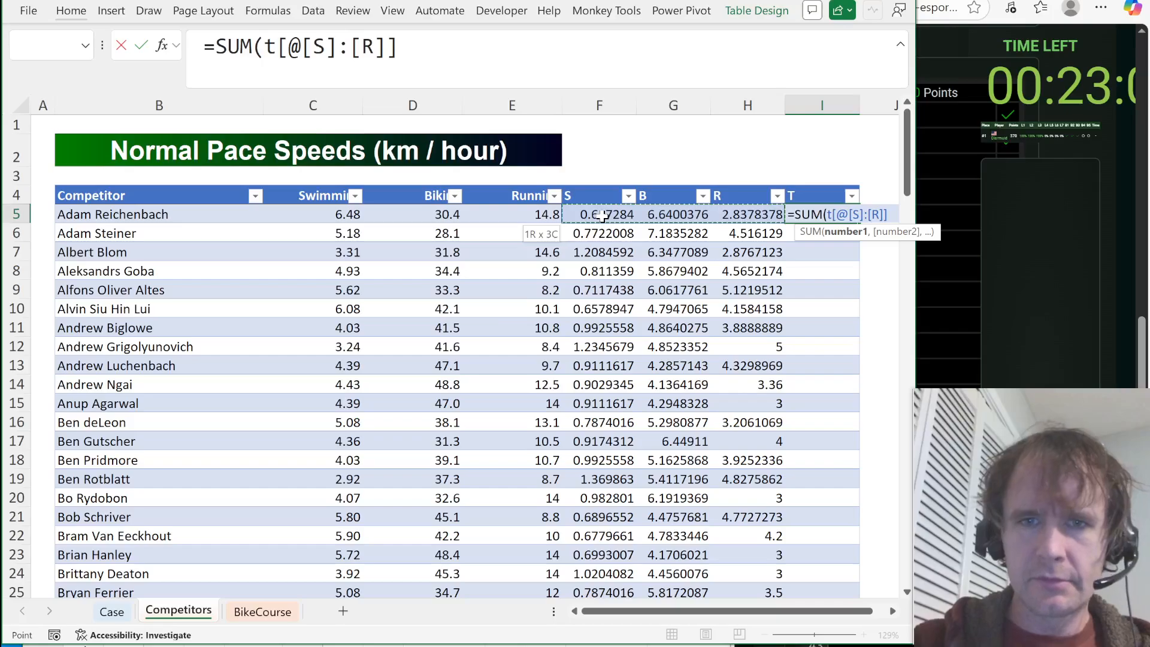
key(Return)
key(Up)
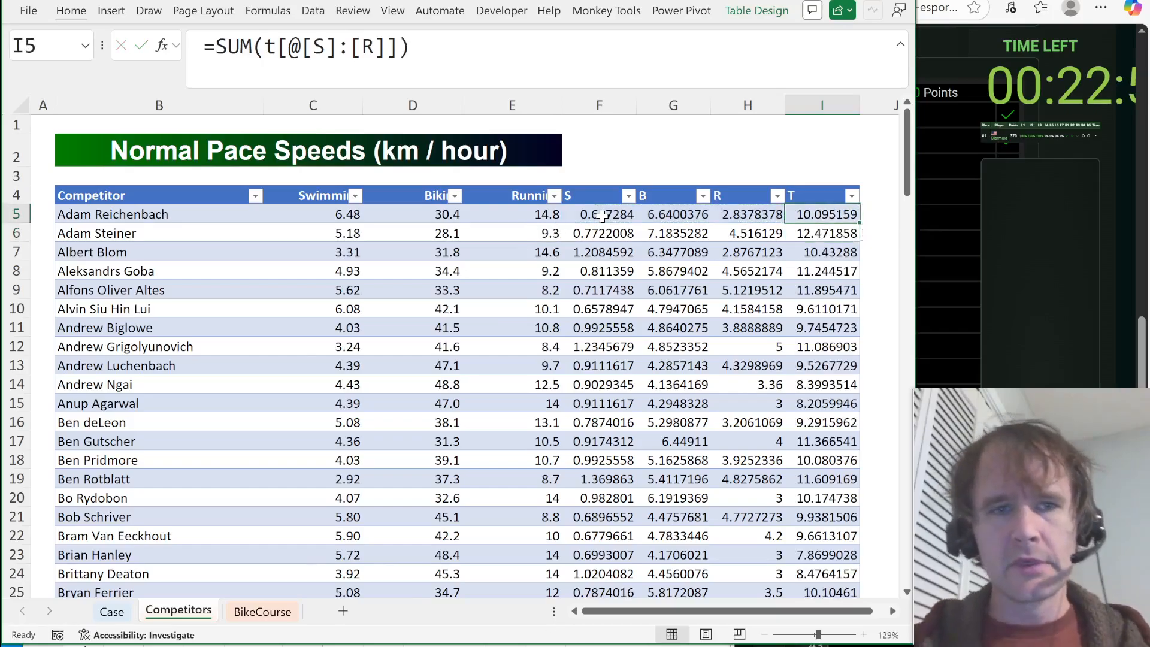
Look up the Level 4 example competitor's total time on the Case sheet by entering =_pick(t,G117,8,1) in H117.
key(ctrl+Page_Up)
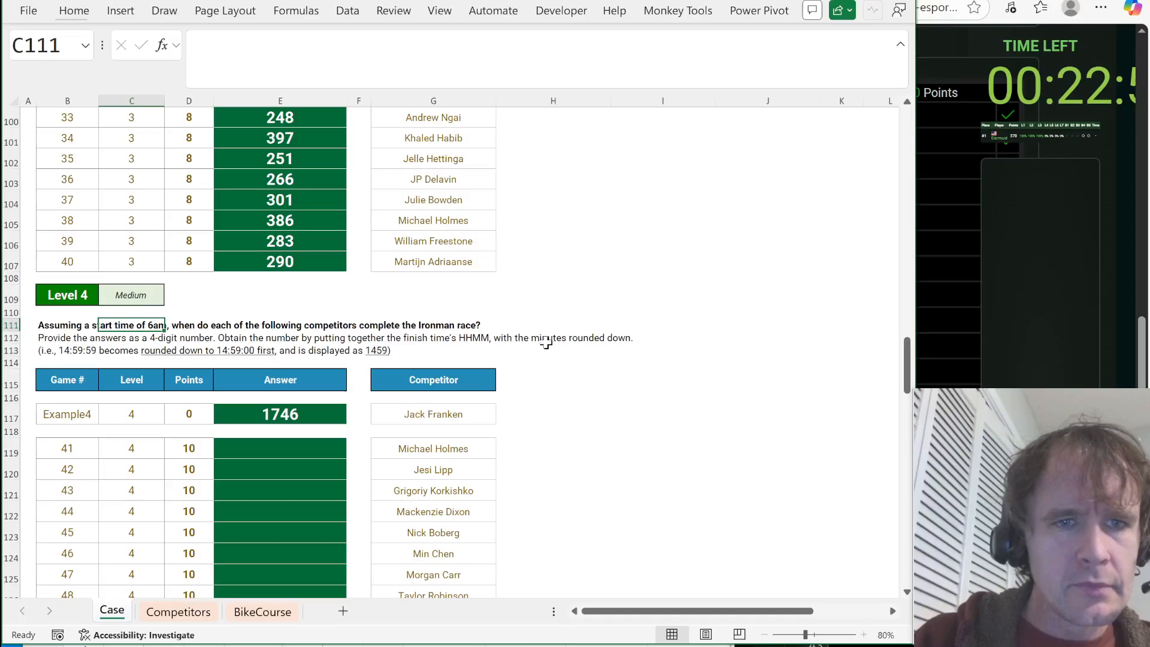
click(521, 414)
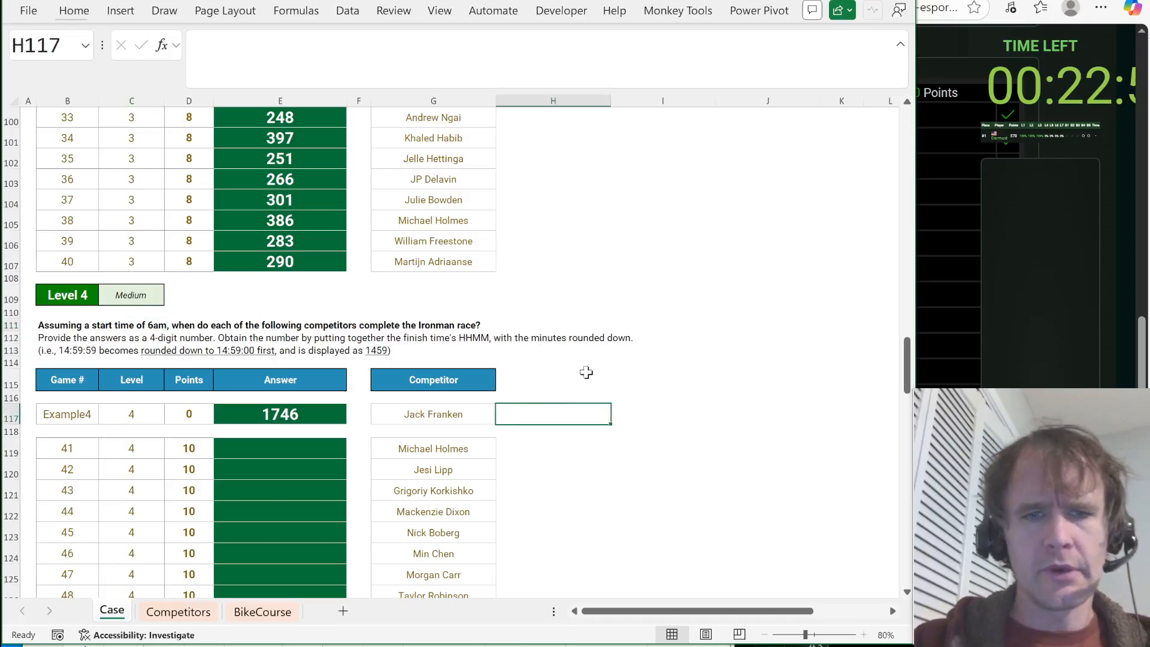
text(=pick)
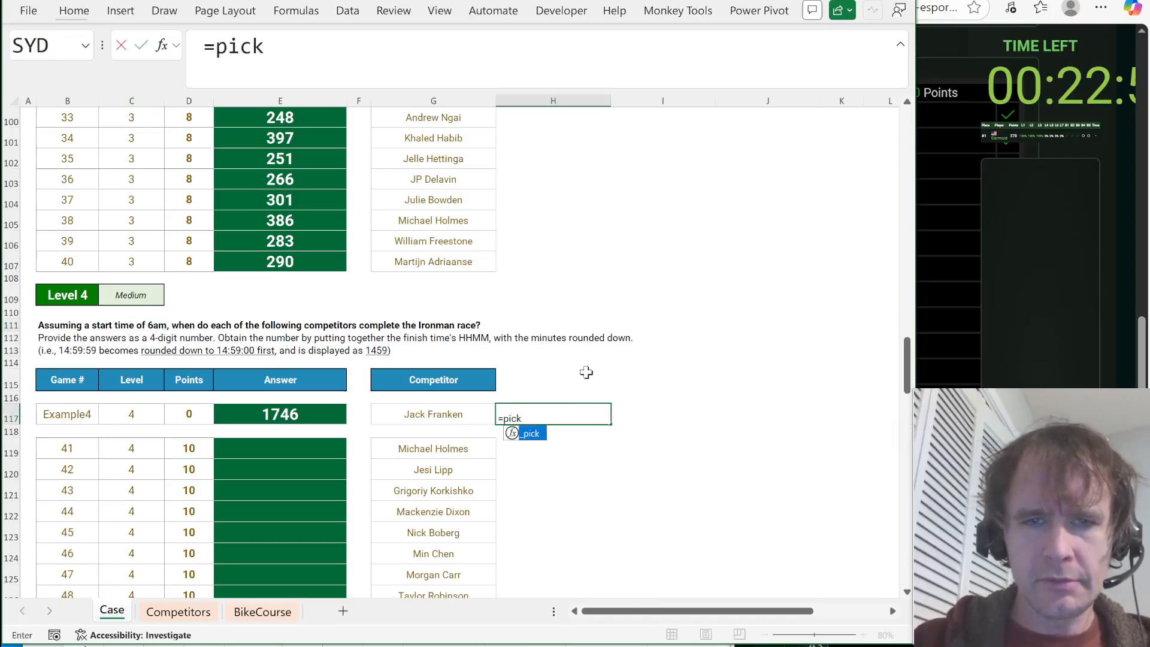
key(Tab)
text(t,)
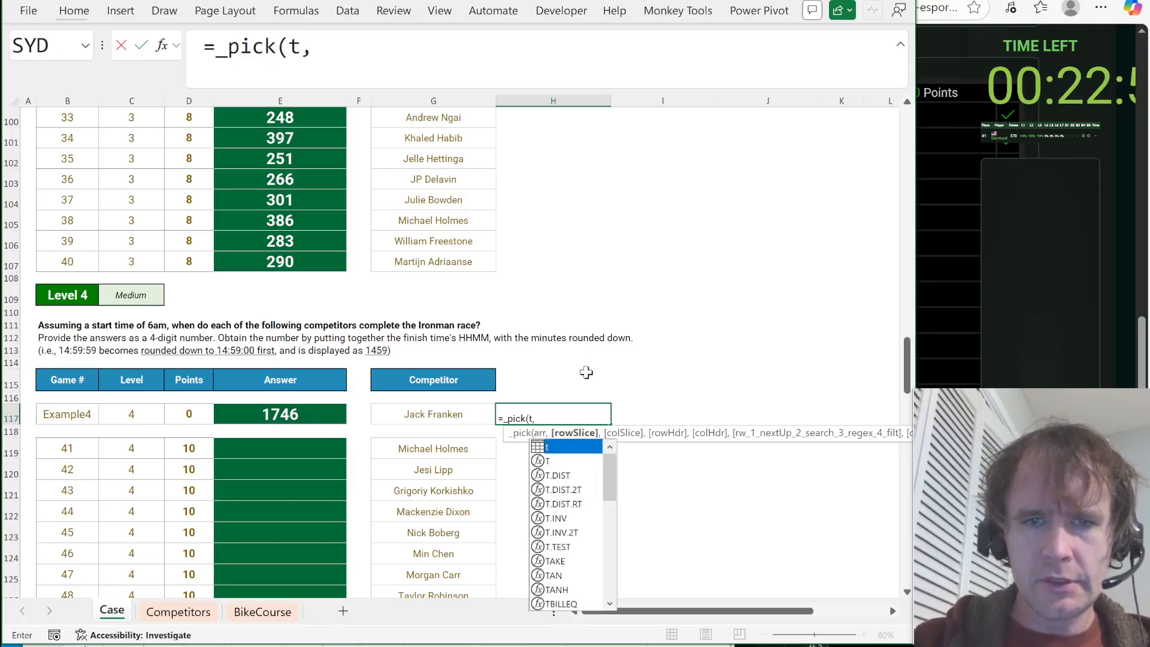
key(Left)
text(,)
key(ctrl+Page_Down)
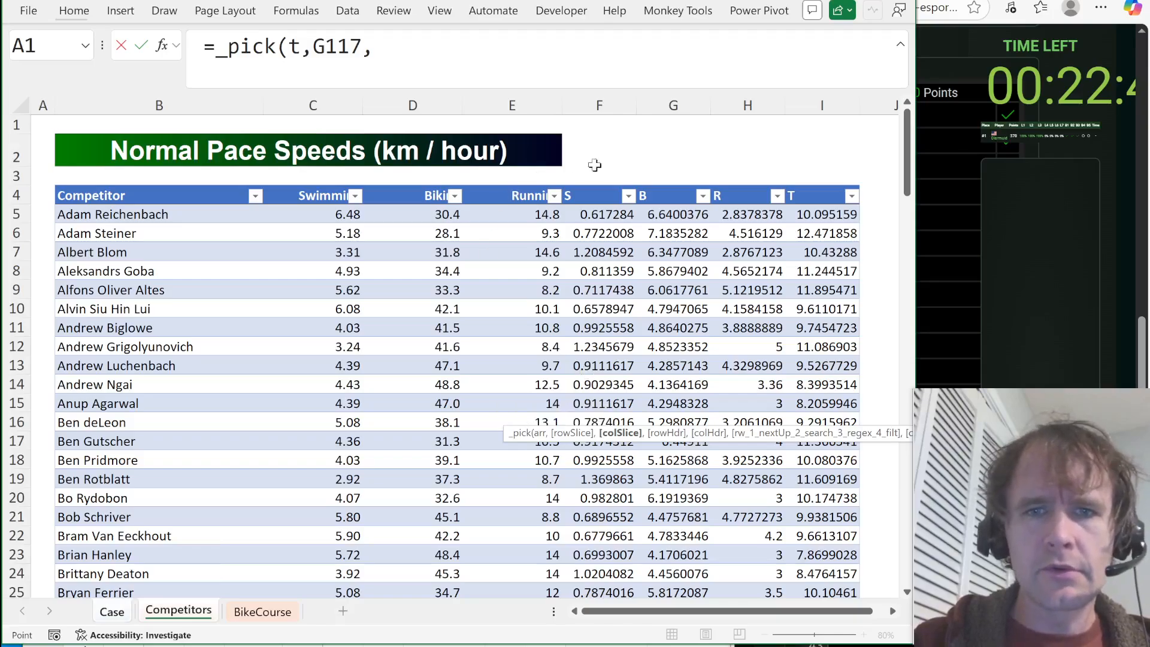
text(8)
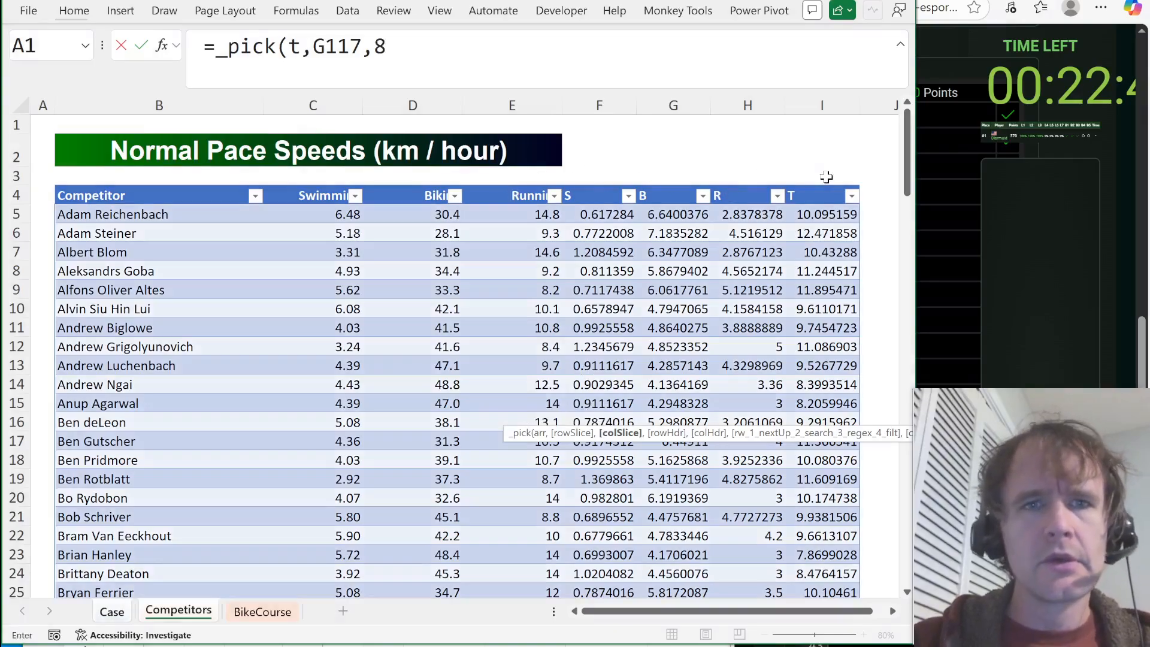
text(,1))
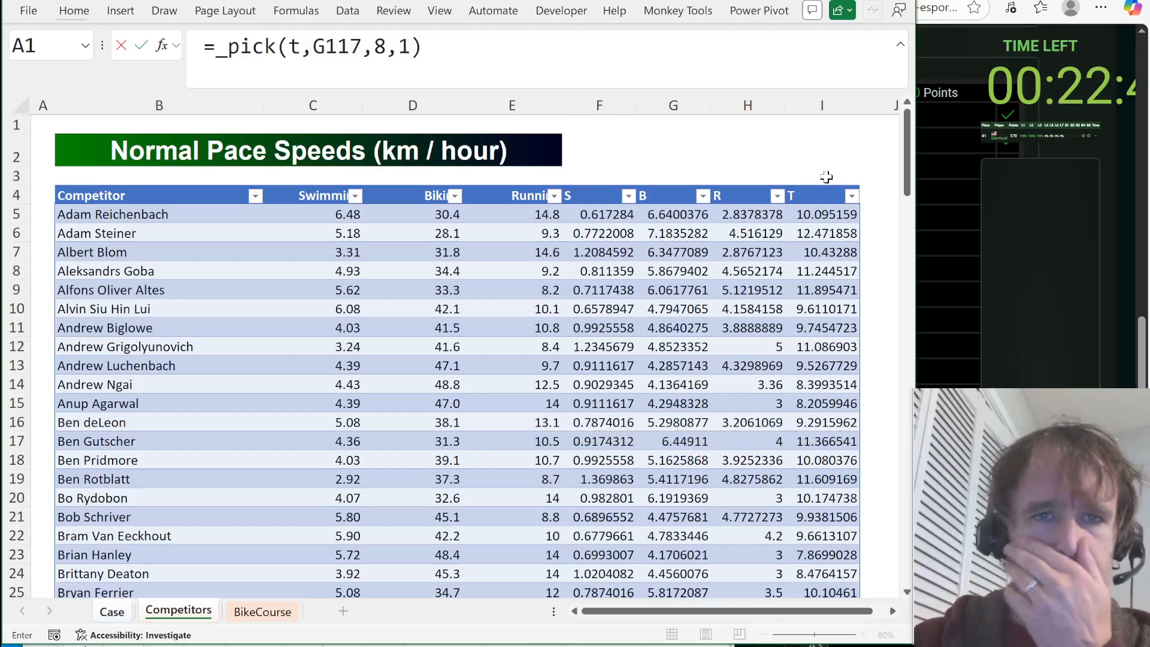
key(ctrl+Return)
Wrap the H117 lookup in a TIME function with the 6am start added: =TIME(6+_pick(t,G117,8,1),,).
key(F2)
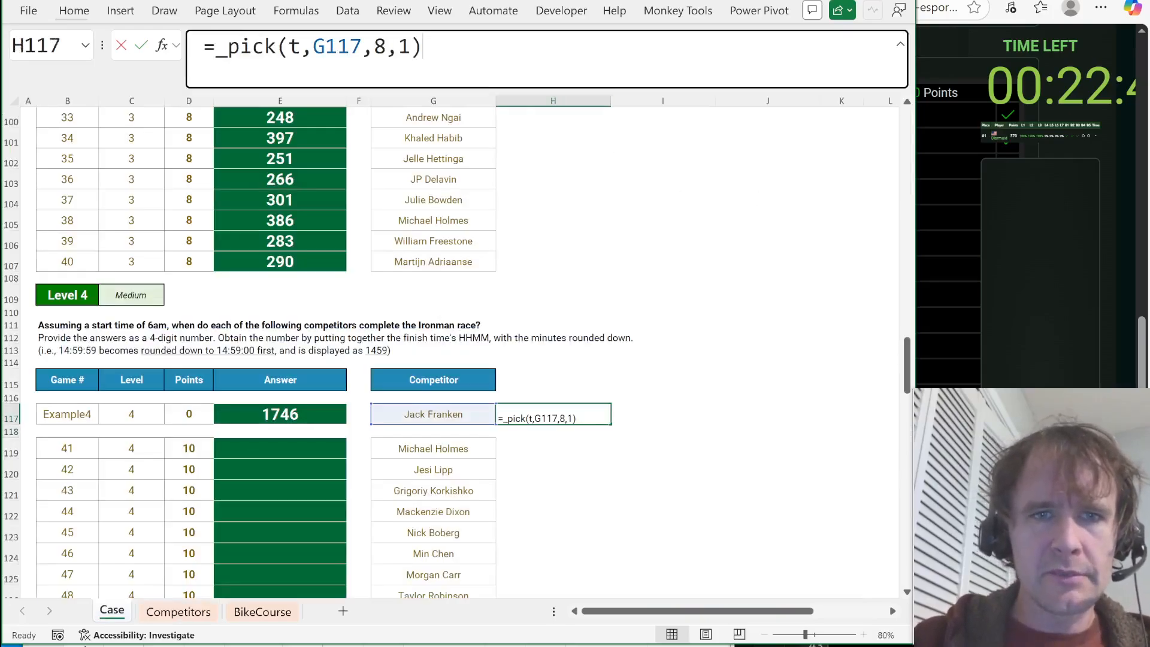
text(time)
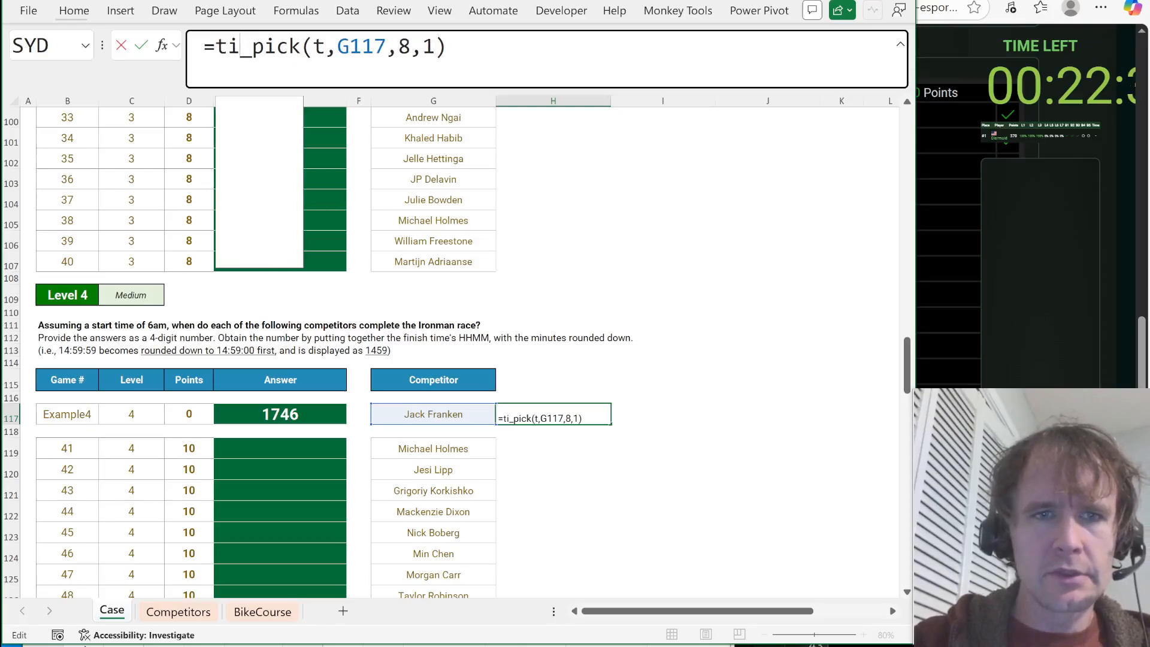
key(Tab)
text(6+)
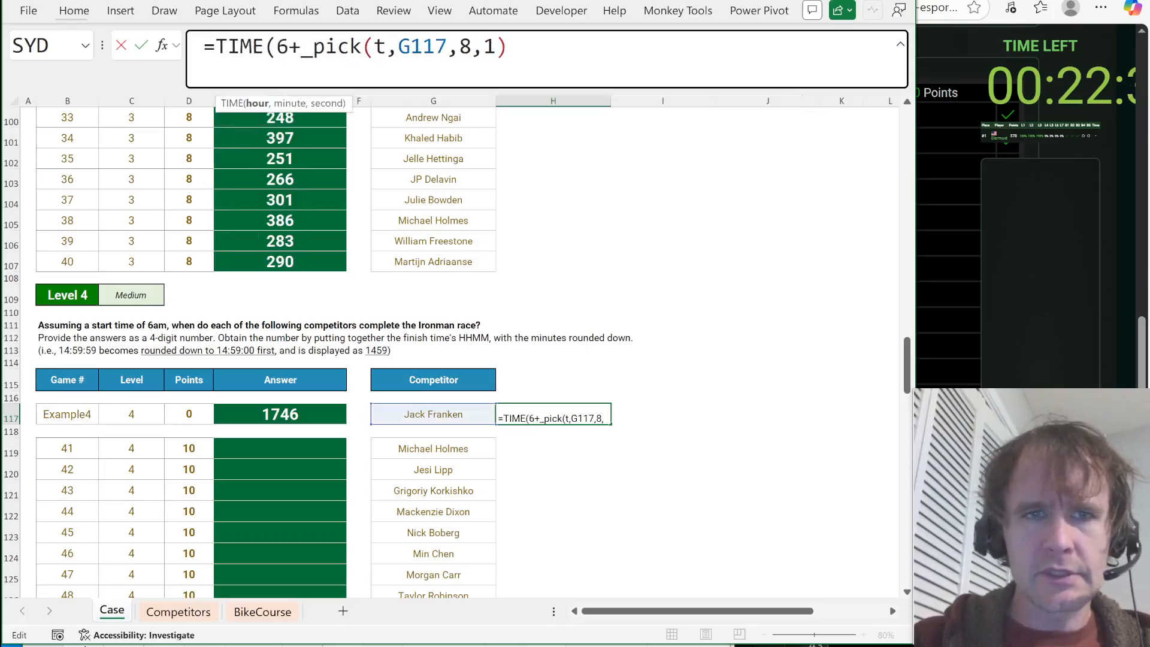
text(,,))
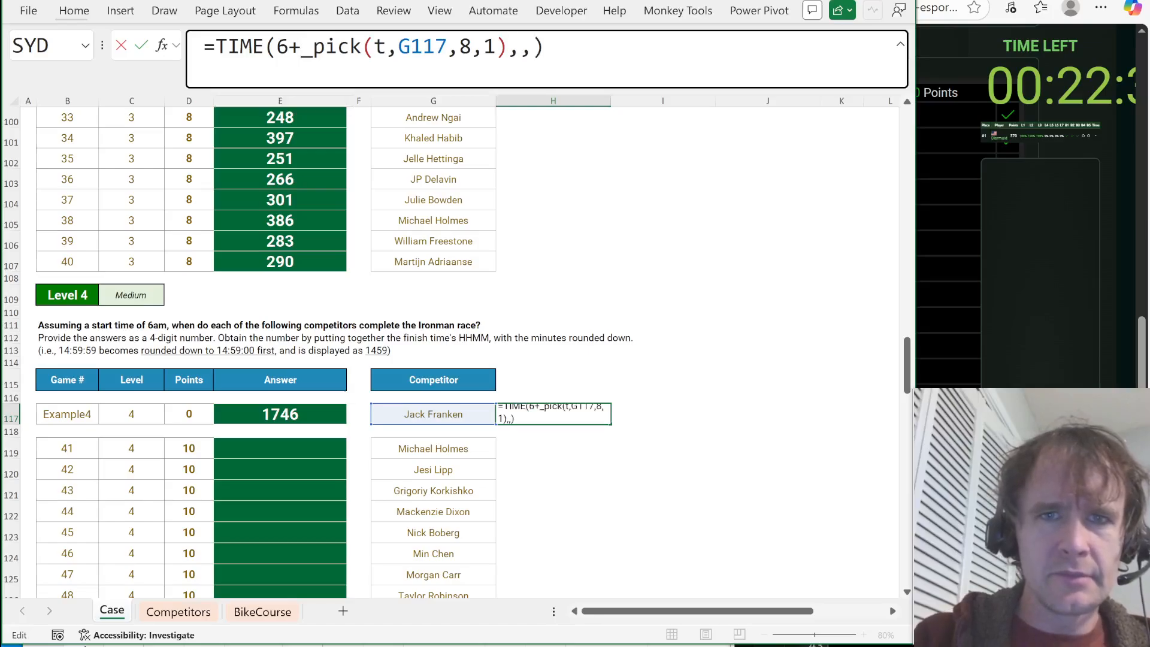
key(Return)
key(Up)
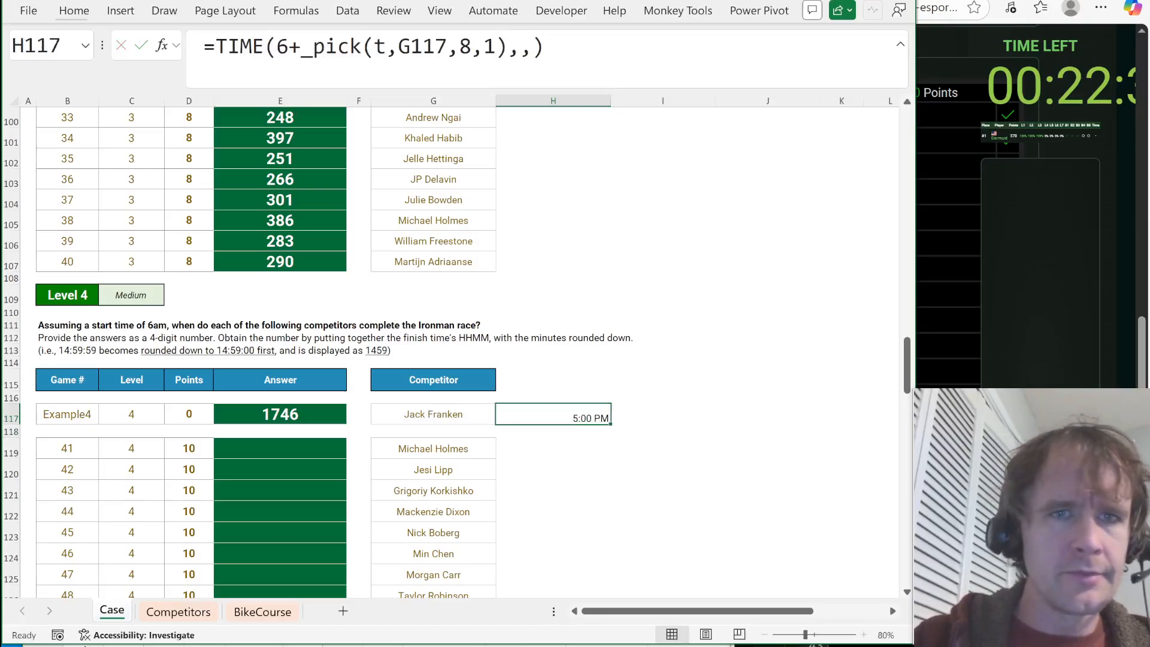
Replace the TIME wrapper in H117 with a division by 24, giving =(6+_pick(t,G117,8,1))/24.
drag(277, 48, 216, 48)
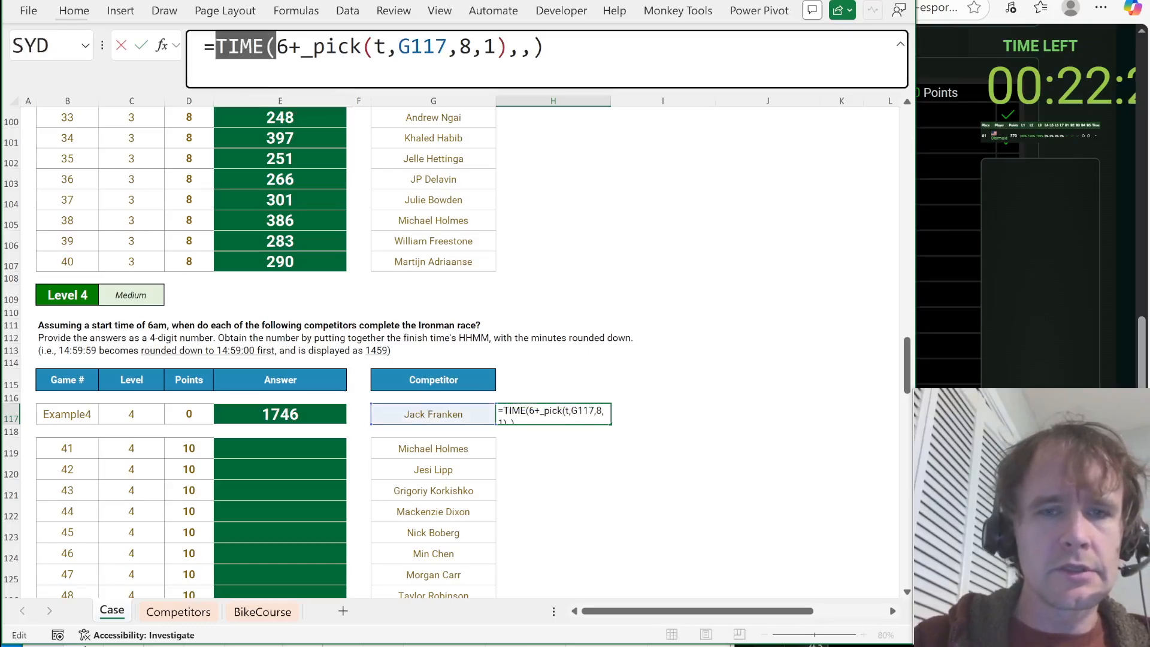
text(()
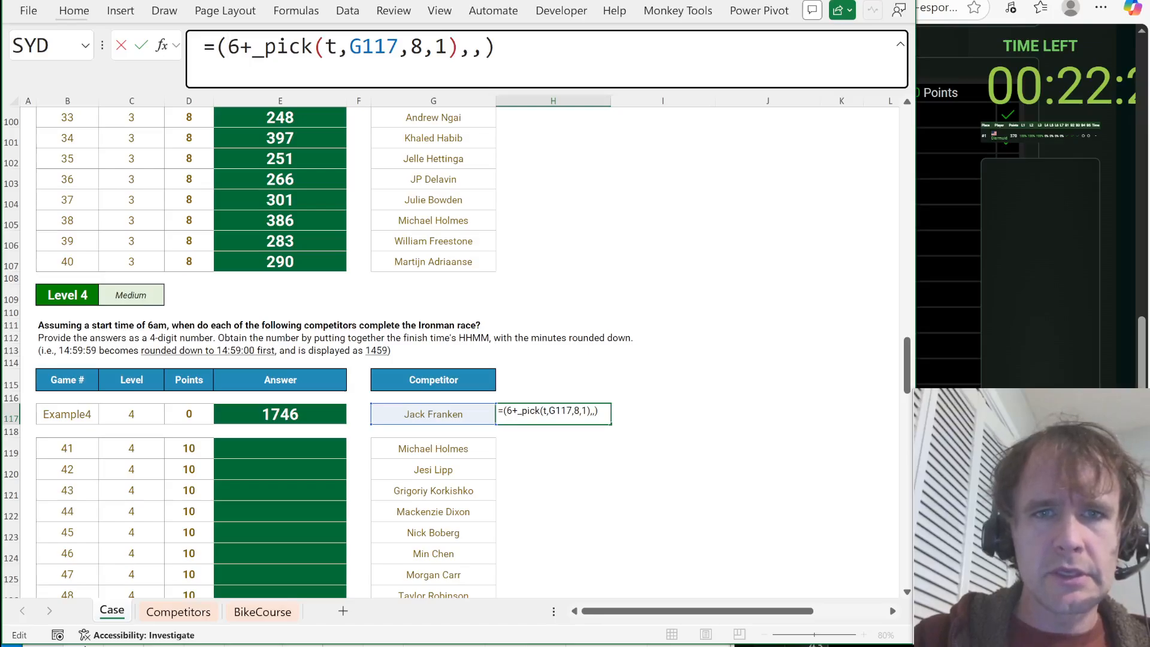
drag(458, 48, 498, 48)
text()/)
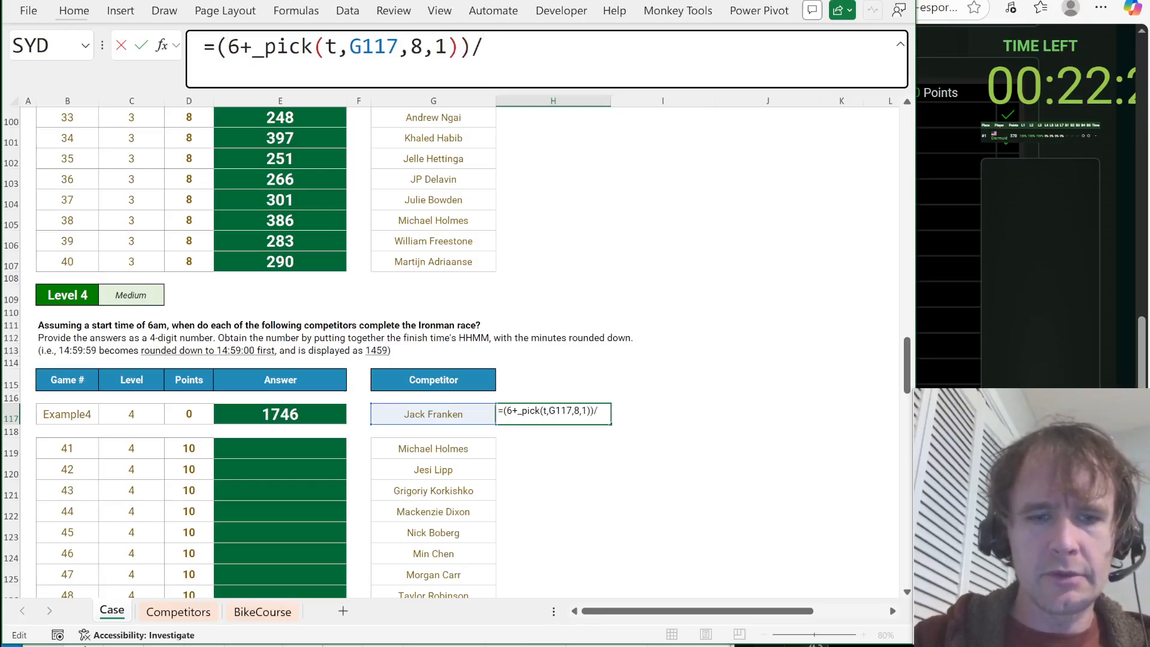
text(24)
key(Return)
key(Up)
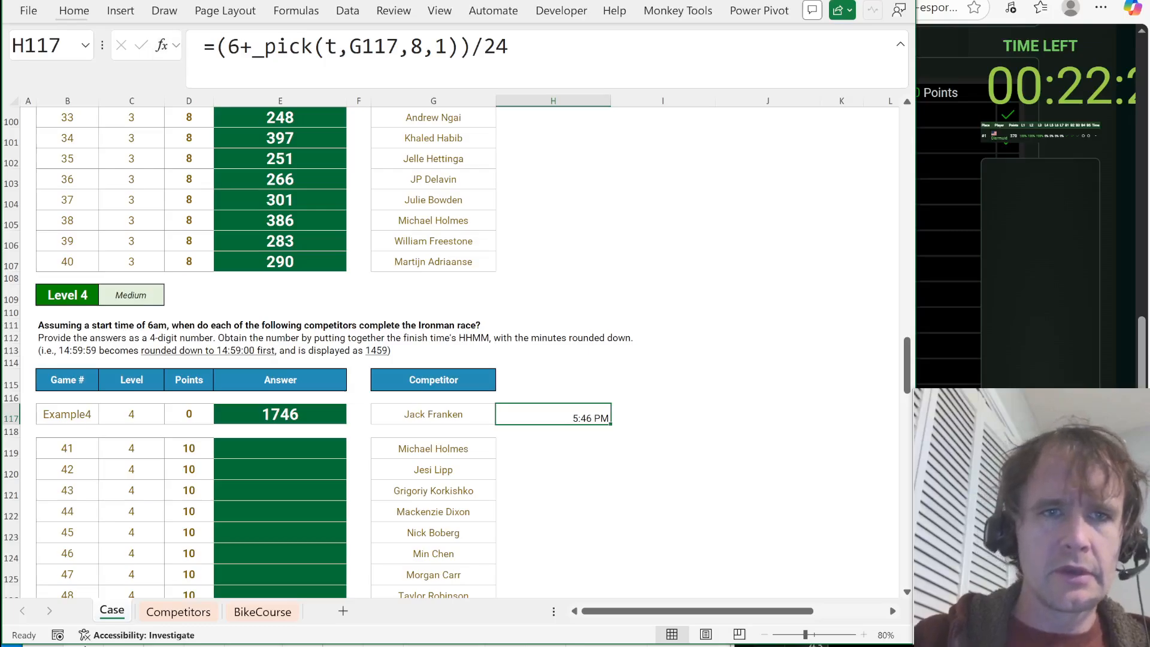
Wrap the H117 finish time in TEXT with the format "hhmm": =TEXT((6+_pick(t,G117,8,1))/24,"hhmm").
click(216, 47)
text(text()
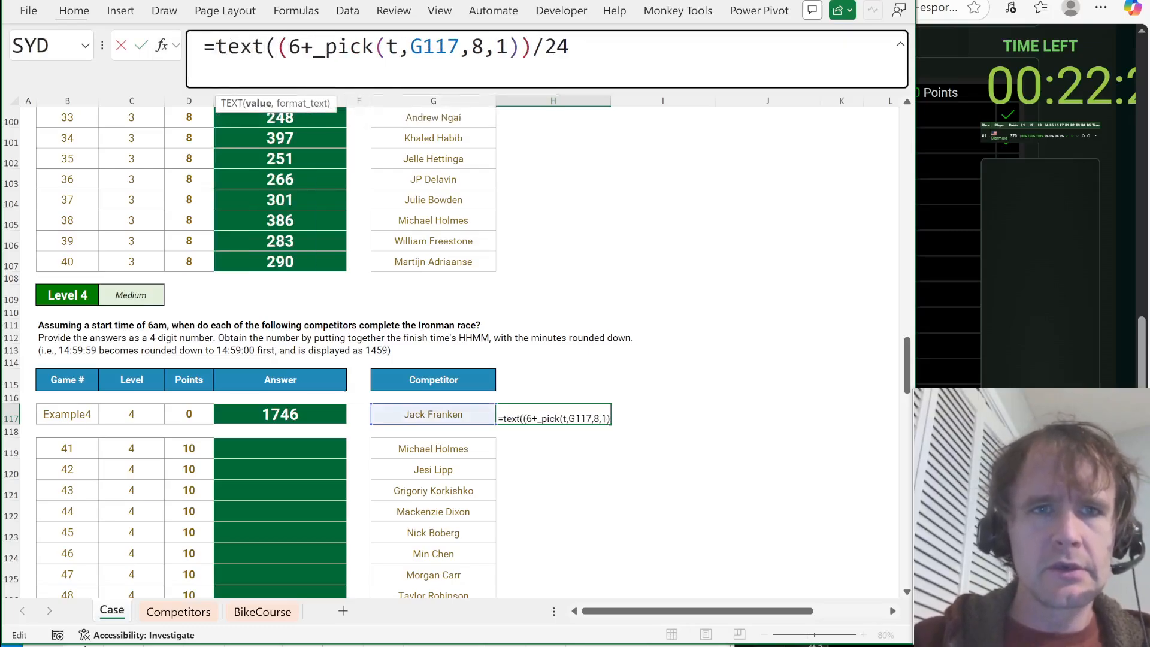
text(,)
text("hhmm"))
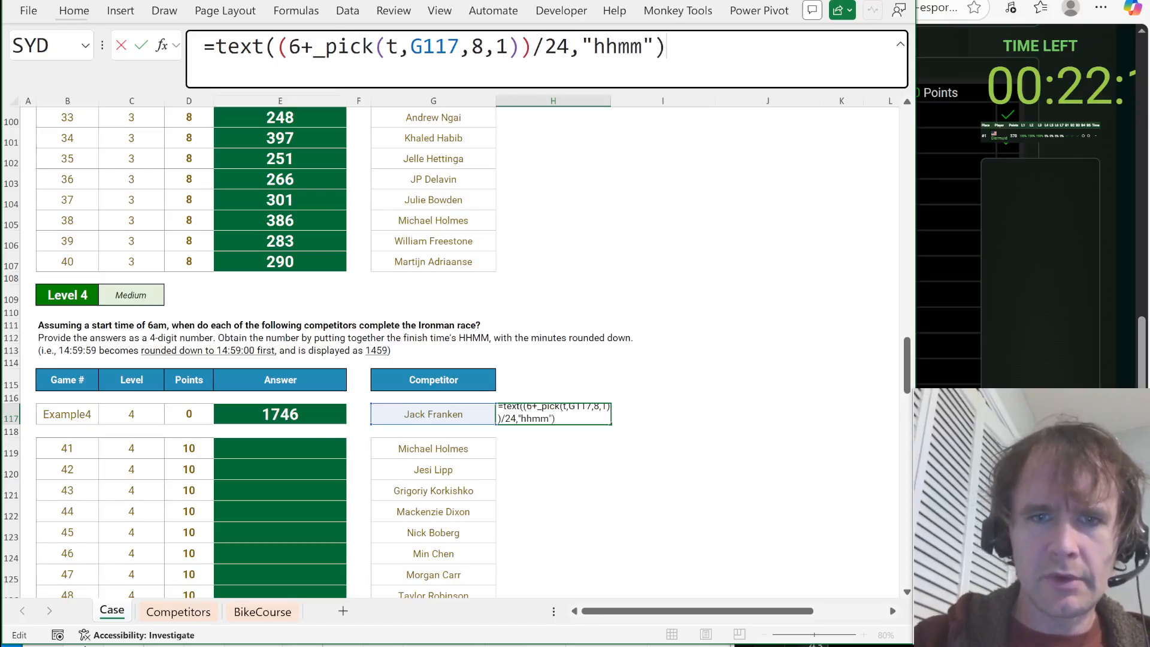
key(Return)
key(Up)
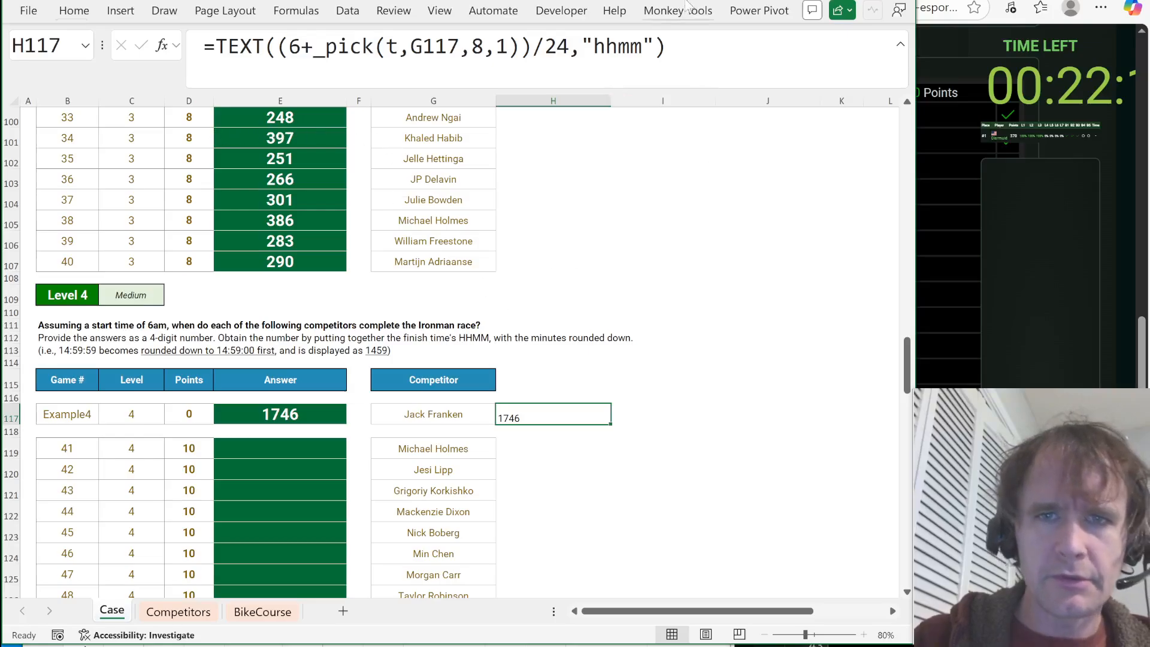
Convert the H117 result to a number by appending *1, and format it as a comma-separated number without decimals.
key(F2)
text(*1)
key(ctrl+Return)
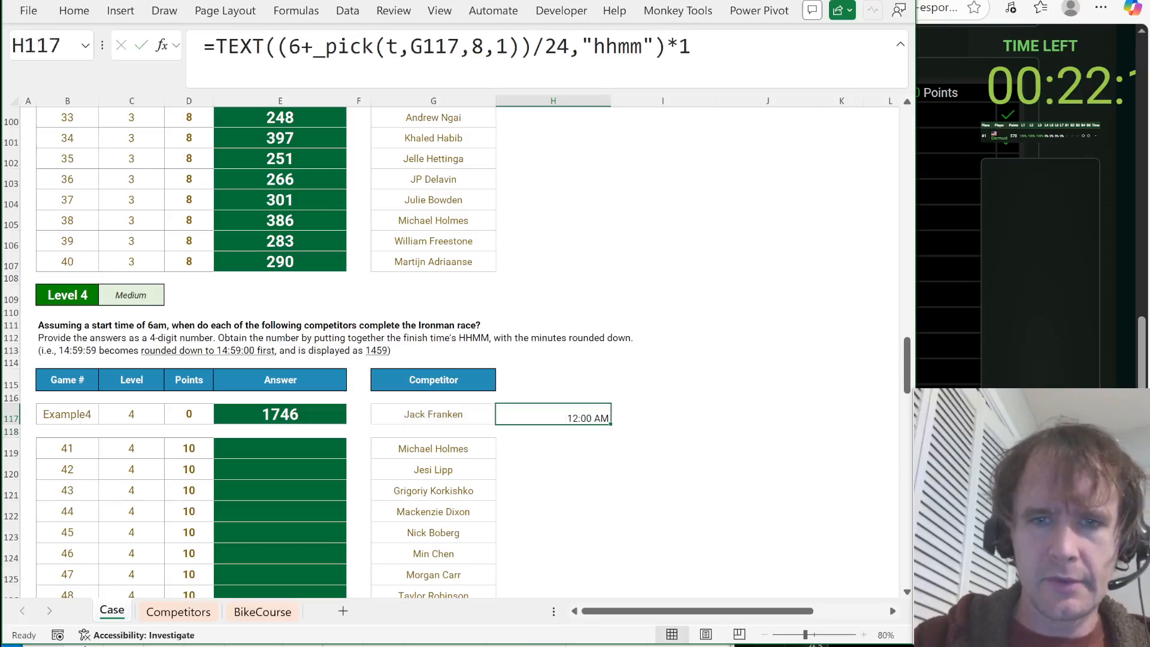
key(ctrl+shift+1)
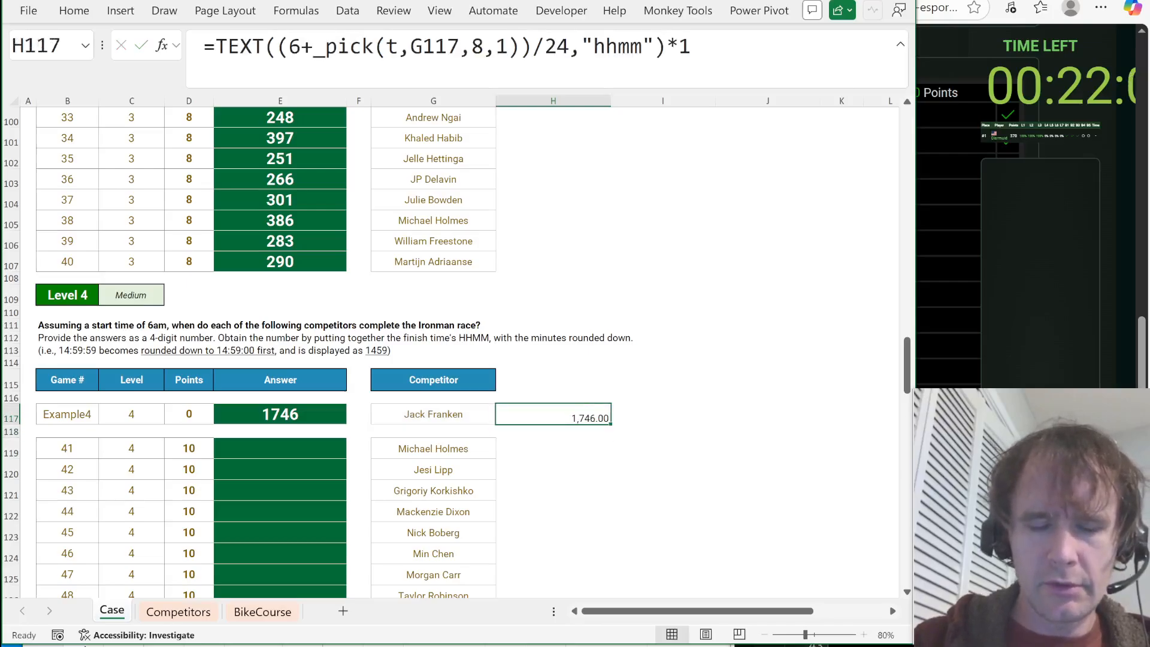
key(alt+h)
key(9)
key(alt+h)
key(9)
Copy the H117 formula into the example answer cell E117 as formula only, and point its lookup reference back to G117.
key(ctrl+c)
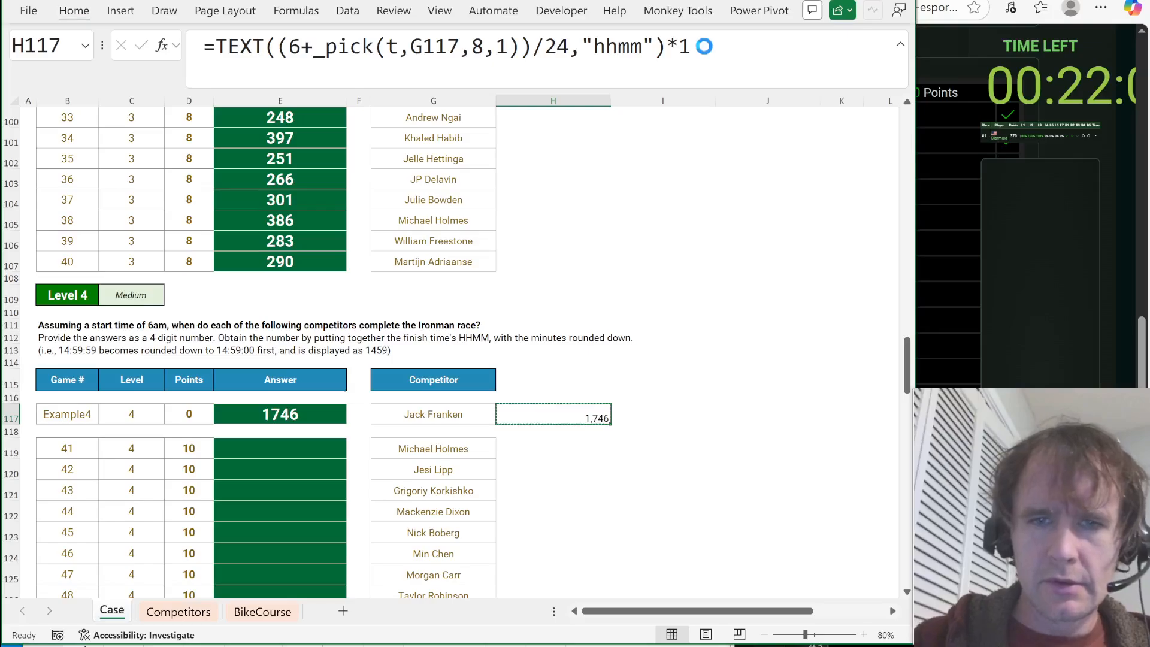
key(Left)
key(Left)
key(Left)
key(alt)
key(h)
key(v)
key(s)
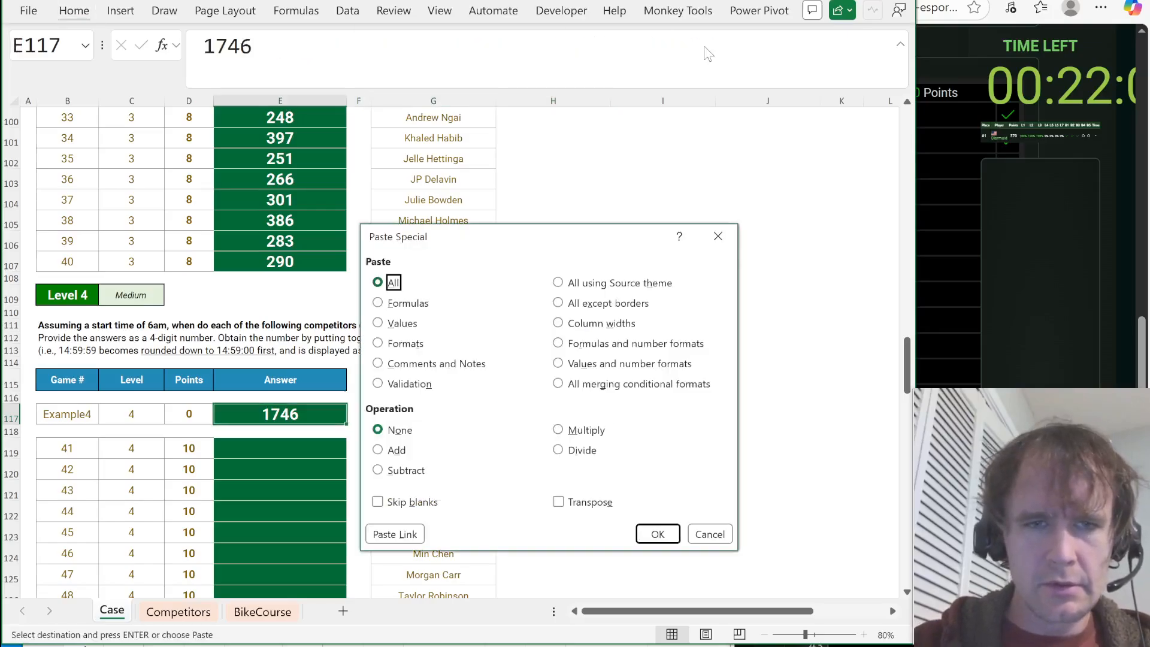
key(f)
key(Return)
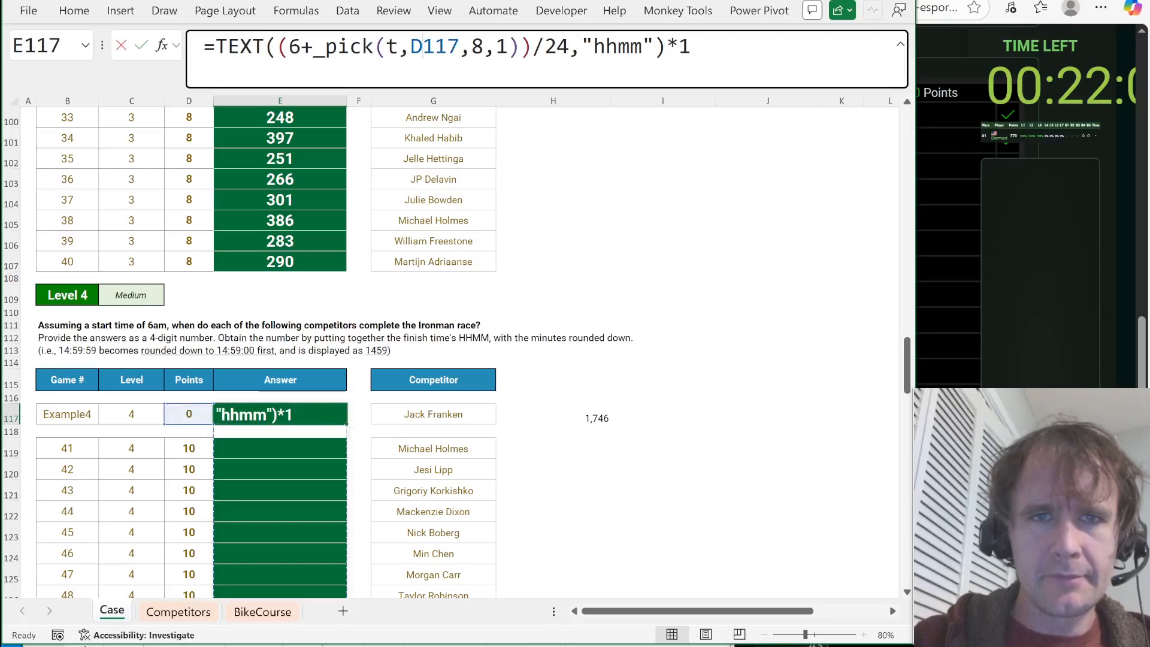
double_click(435, 46)
click(425, 414)
key(Return)
key(Up)
Copy the E117 formula into all Level 4 answer cells, E119 to E133.
key(ctrl+c)
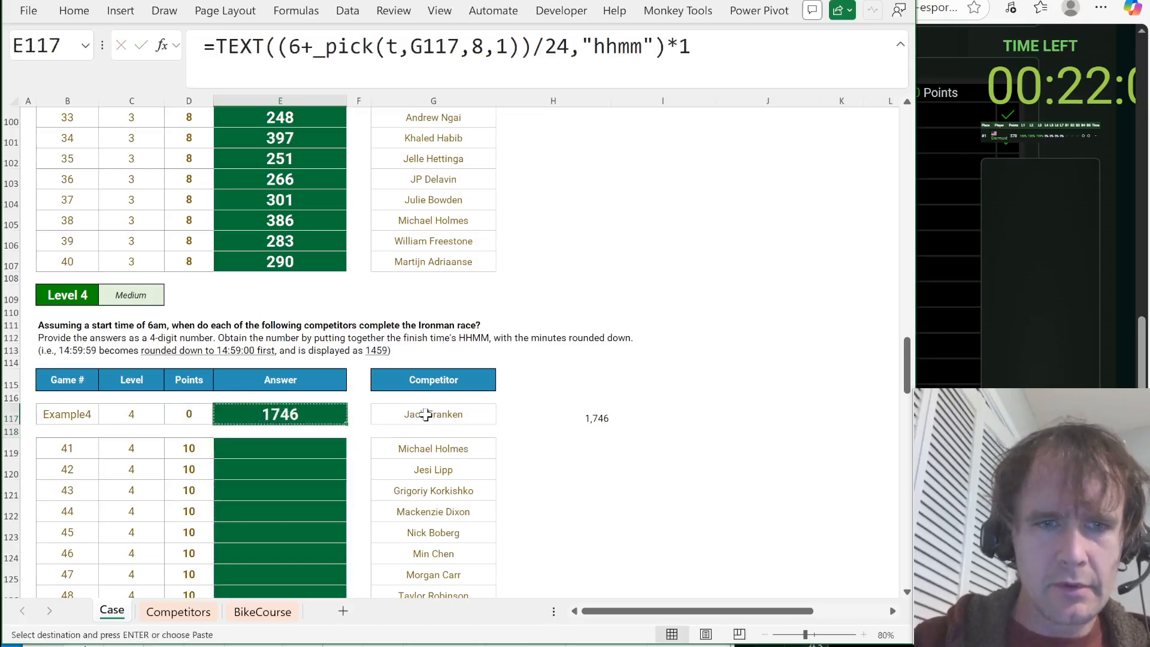
key(Down)
key(Down)
key(ctrl+v)
key(ctrl+shift+Down)
key(ctrl+v)
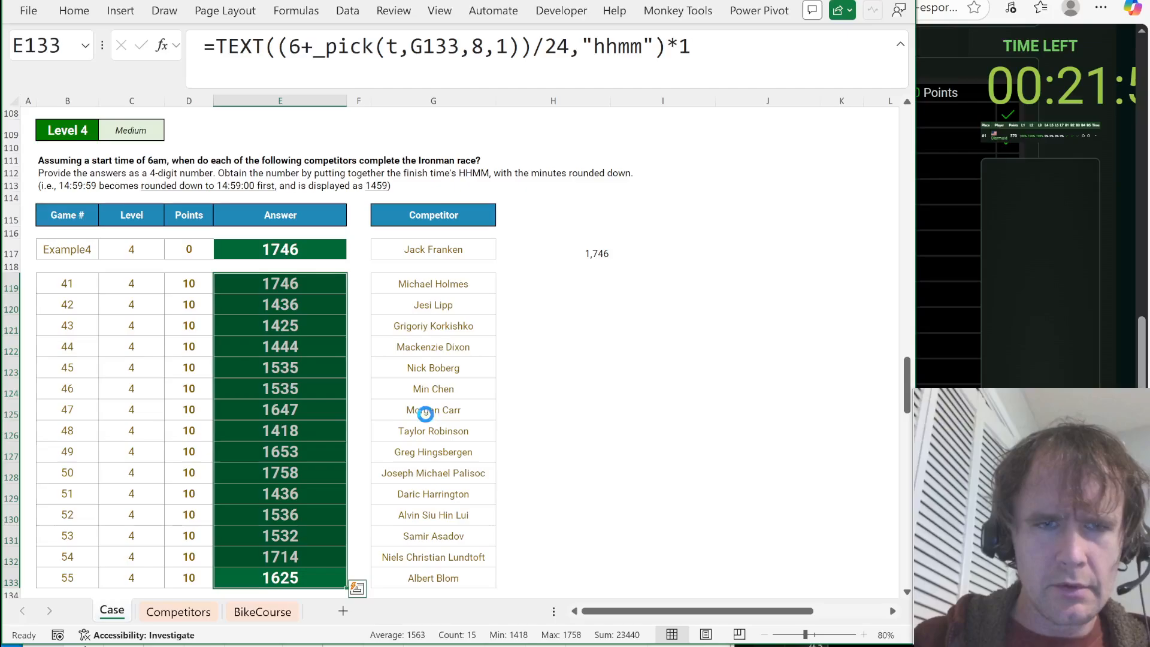
Submit the Level 4 answers by copying E119:E133 into games 41 to 55 on the Excel Esports page.
key(ctrl+c)
click(980, 323)
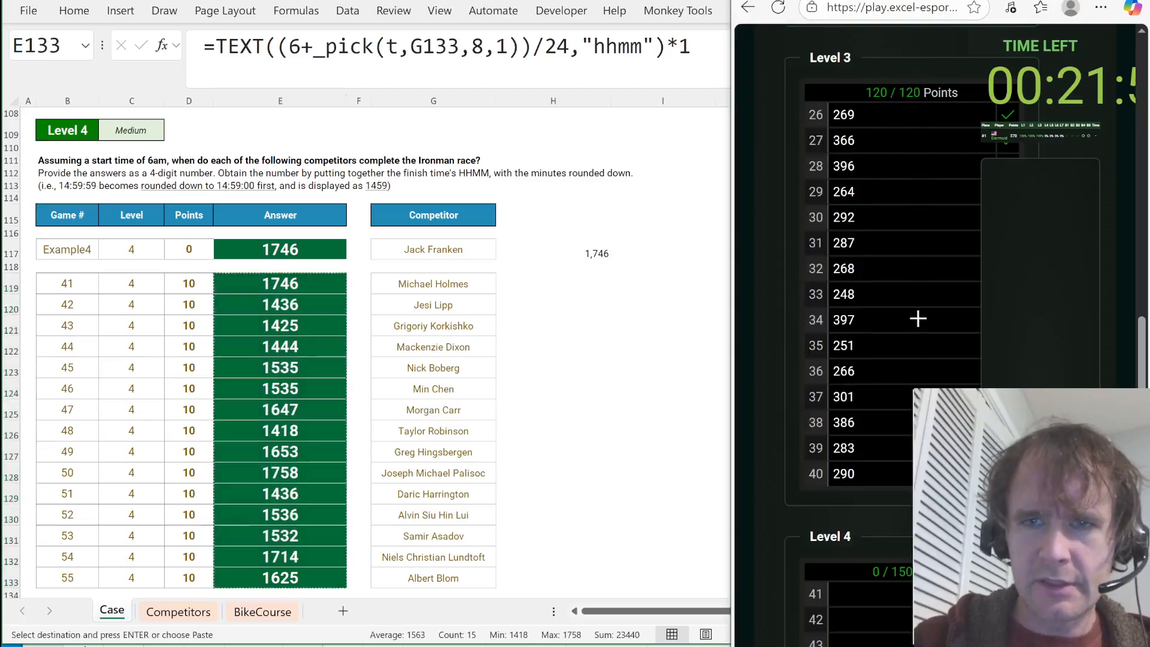
scroll(898, 335, down, 6)
click(862, 313)
key(ctrl+v)
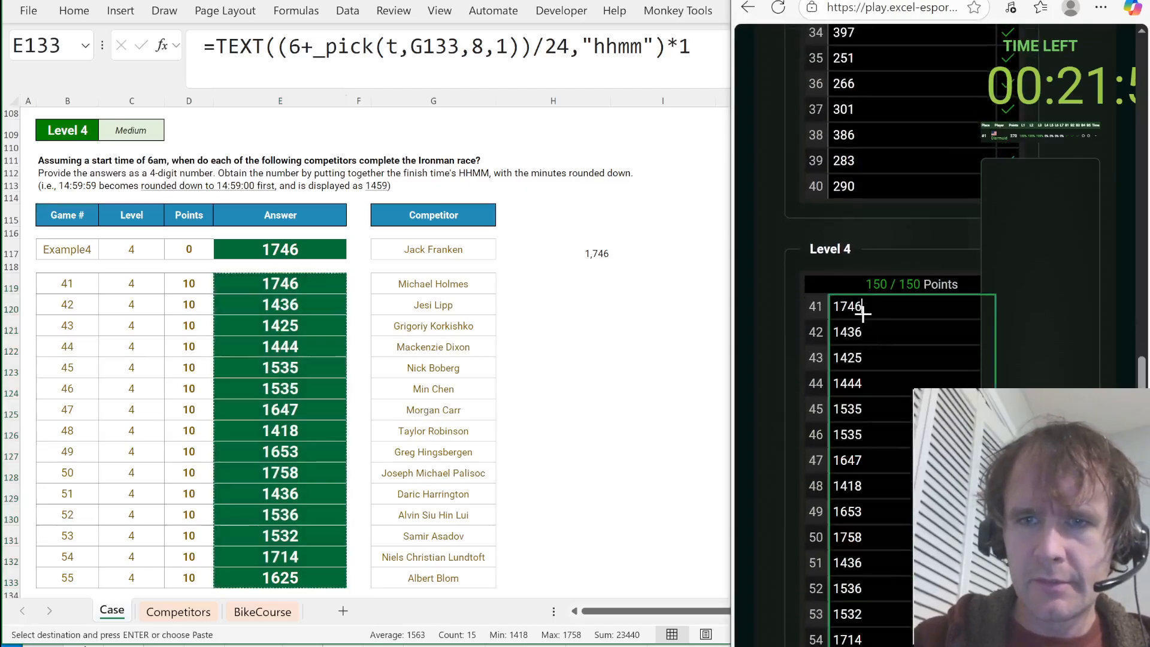
Switch back to Excel and examine the Level 5 question alongside the competitors' leg times and the bike course multipliers.
key(alt+Tab)
scroll(472, 407, down, 6)
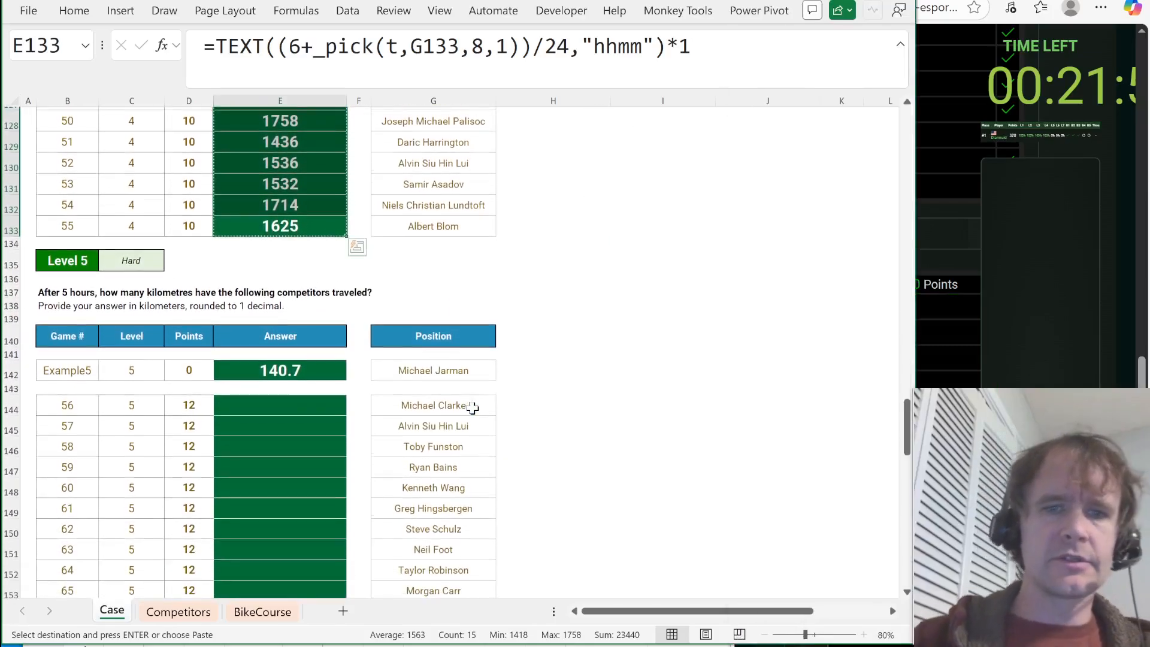
click(443, 361)
key(ctrl+Page_Down)
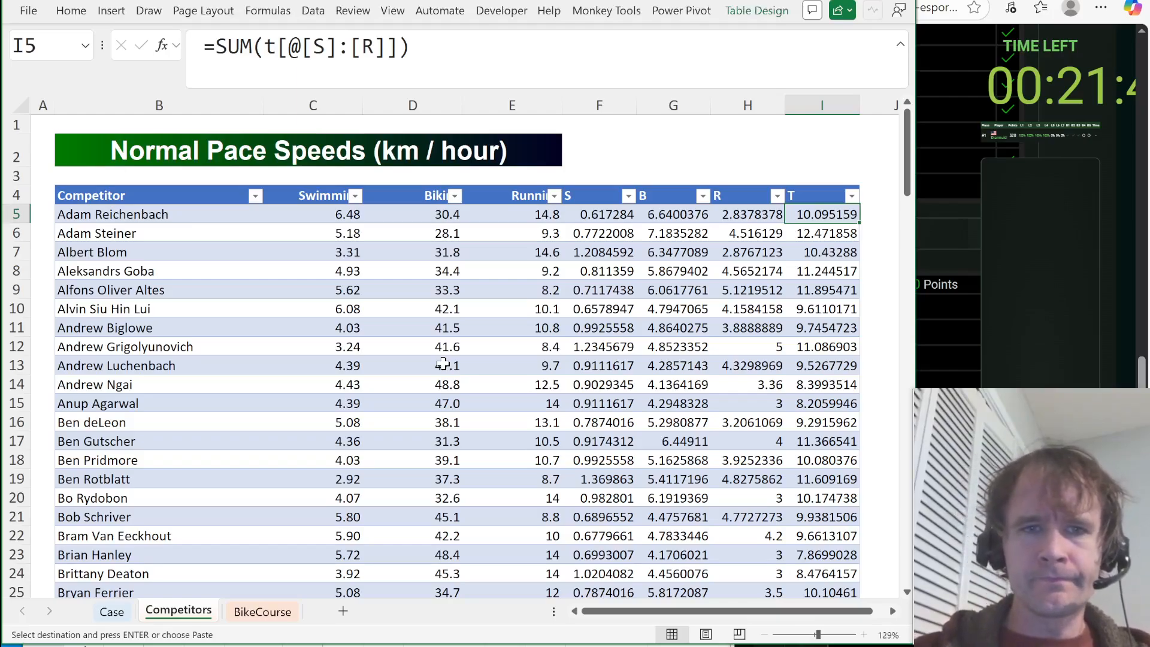
key(ctrl+Page_Down)
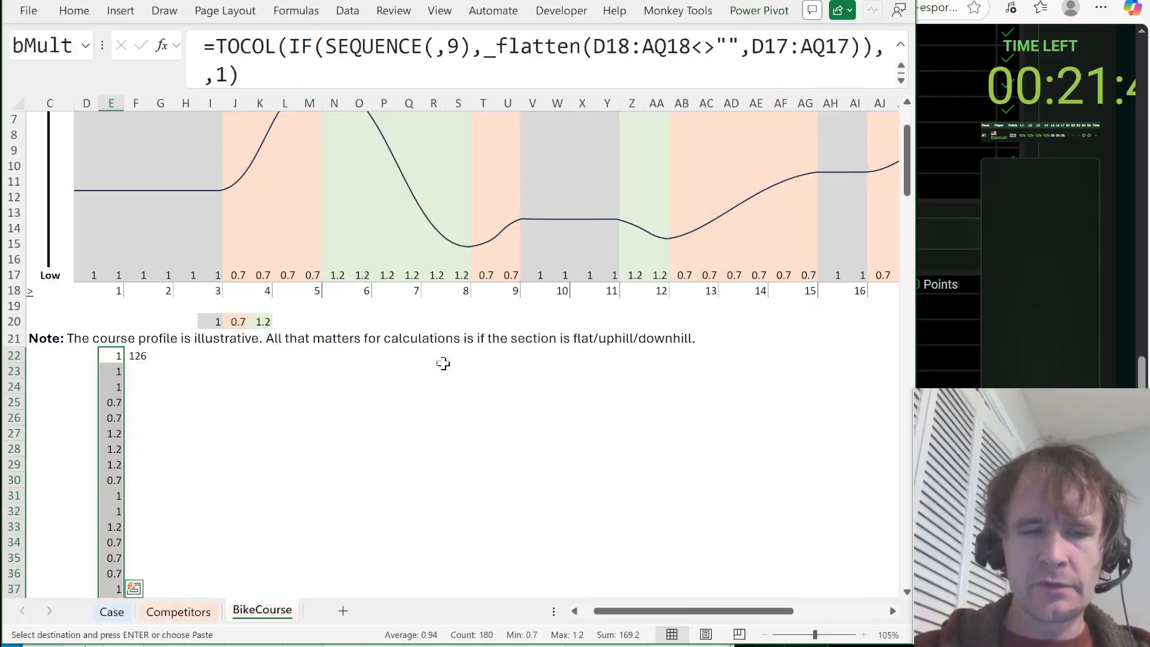
key(ctrl+Page_Up)
key(Right)
scroll(443, 362, up, 2)
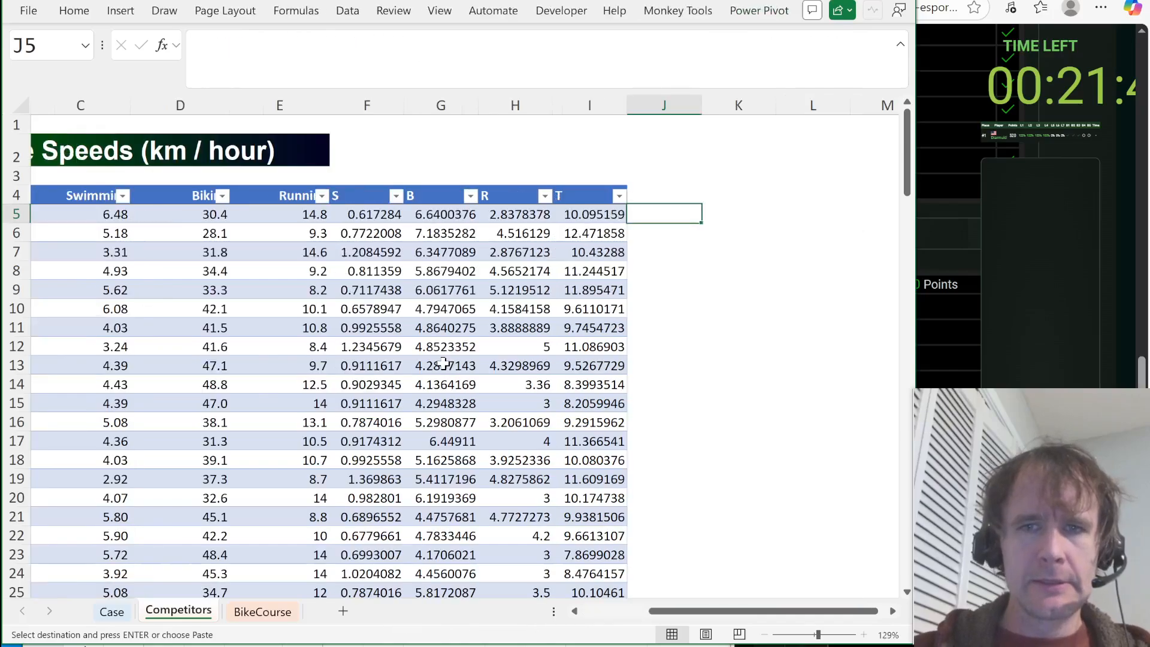
key(Right)
scroll(443, 363, down, 2)
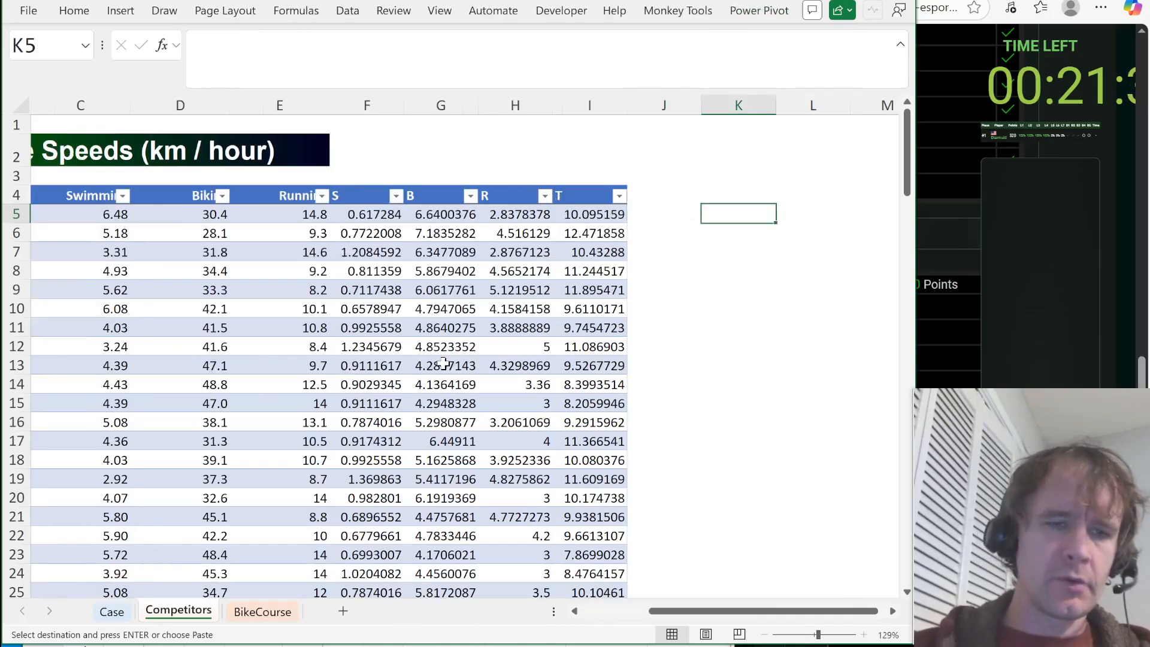
Review the Level 5 game list on the Case sheet and read the Level 6 question about race positions after 7 hours.
key(ctrl+Page_Up)
key(ctrl+Down)
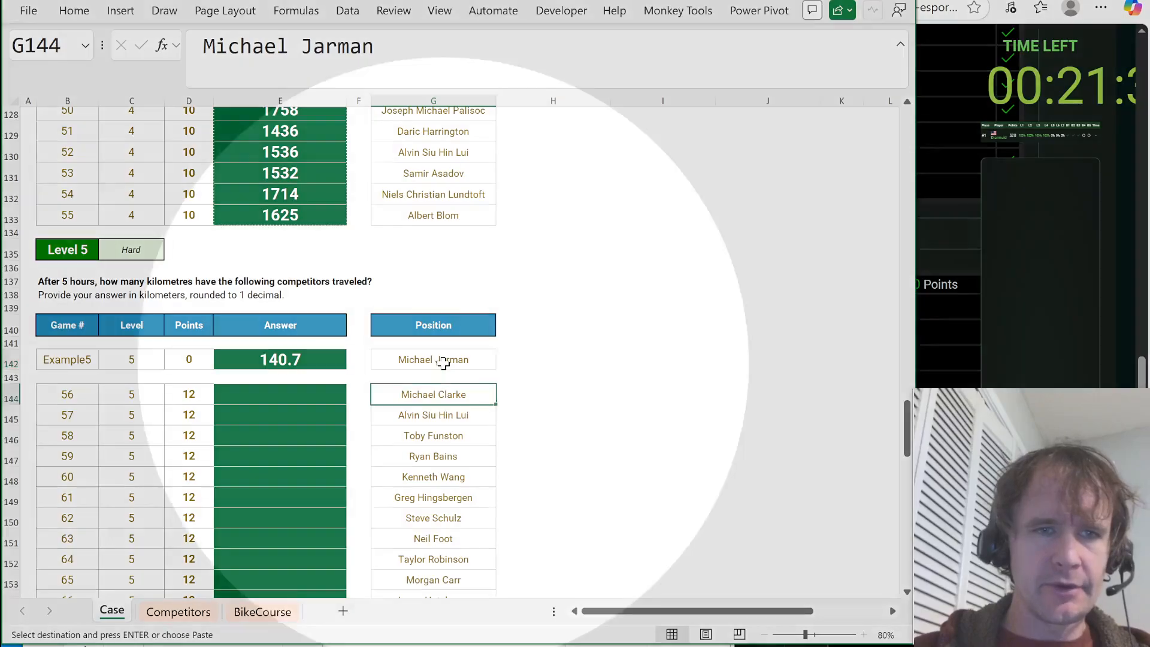
key(ctrl+Down)
key(Down)
key(Down)
key(Down)
key(Down)
key(Down)
key(Down)
key(Down)
key(Down)
key(Down)
key(Down)
key(Down)
key(Down)
key(Down)
key(Down)
key(Down)
key(Down)
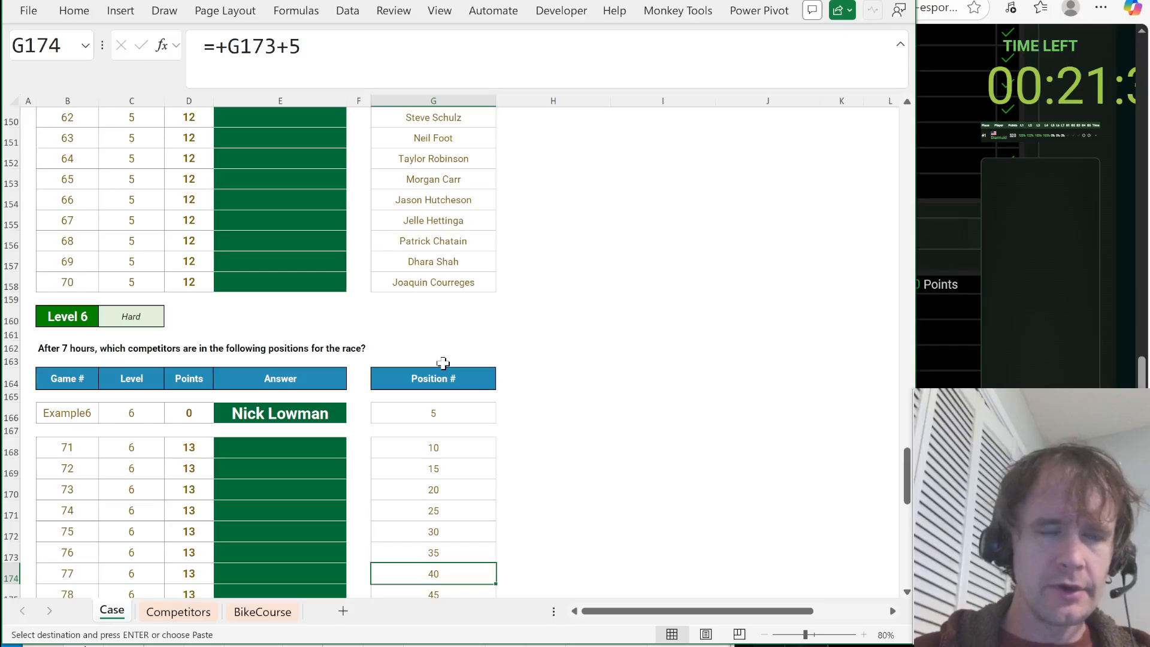
Read the Level 6 positions list and the Level 7 question about performance decline on the Case sheet.
key(Down)
key(Down)
key(Down)
key(Down)
key(Down)
key(Down)
key(Down)
key(Down)
key(Down)
key(Down)
key(Down)
key(Down)
key(Down)
key(Down)
key(Down)
key(Down)
key(Down)
key(Down)
key(Down)
key(Down)
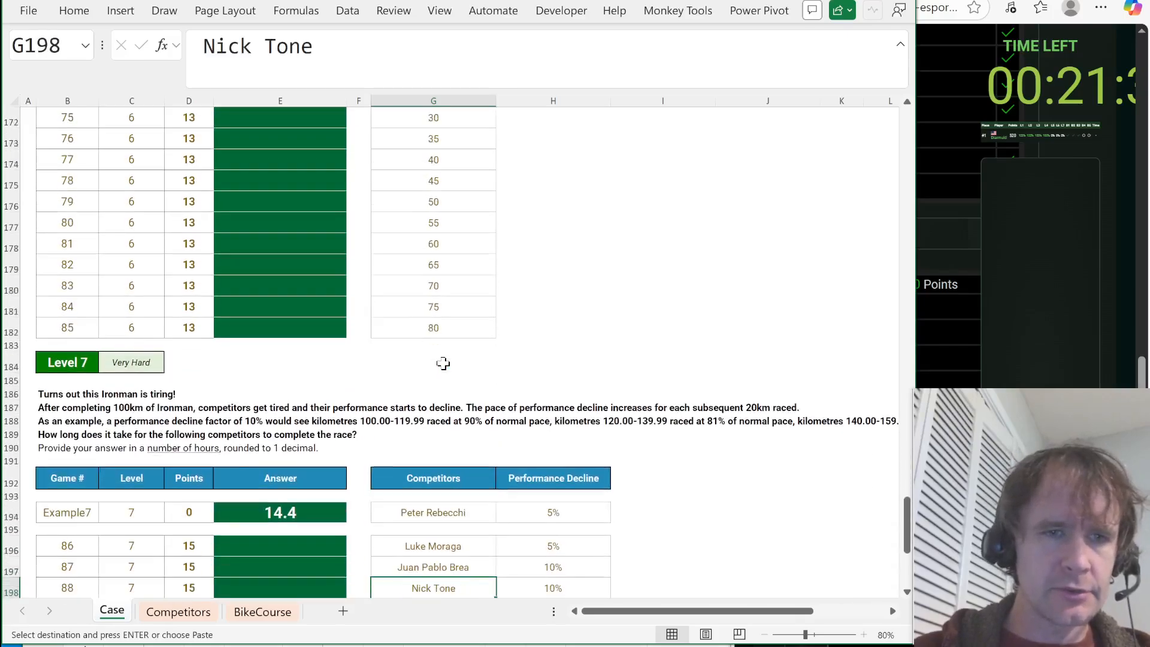
key(Up)
key(Up)
key(Up)
key(Up)
key(Up)
key(Up)
key(Up)
key(Up)
key(Up)
key(Up)
key(Up)
key(Up)
key(Up)
key(Up)
key(Up)
key(Up)
key(Up)
key(Up)
key(Up)
key(Up)
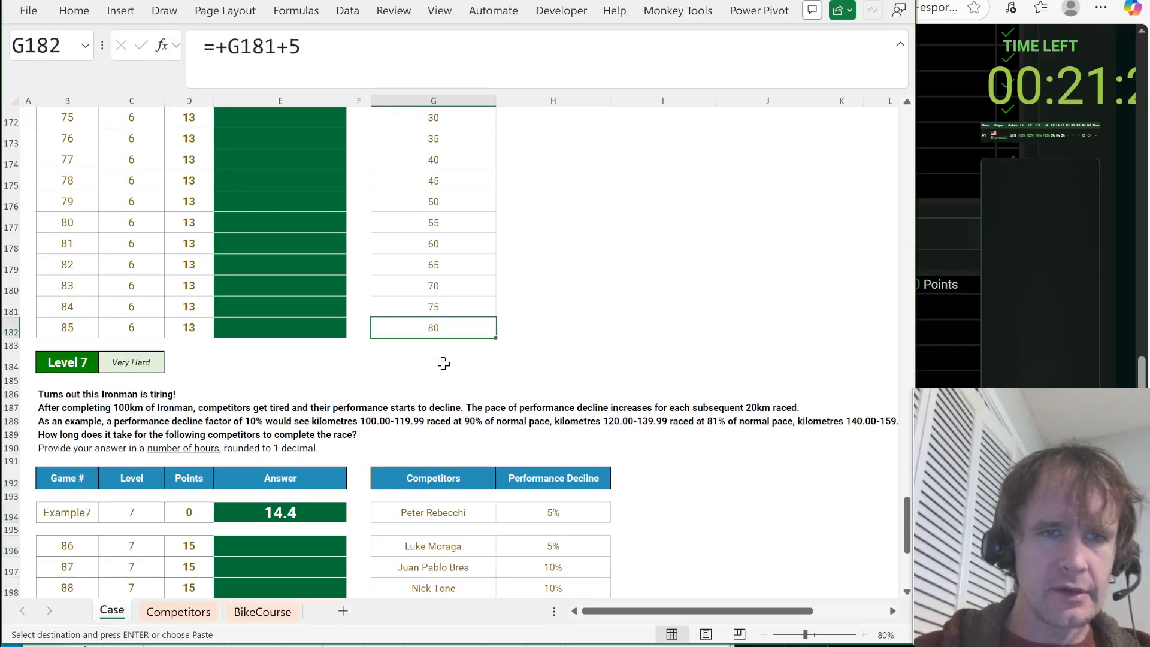
key(Up)
key(Up)
key(Up)
key(Up)
key(Up)
key(Up)
key(Up)
key(Up)
key(Up)
key(Up)
key(Up)
key(Up)
key(Up)
key(Up)
On the Competitors sheet, format the S, B, R and T time columns as numbers with two decimals.
key(ctrl+Page_Down)
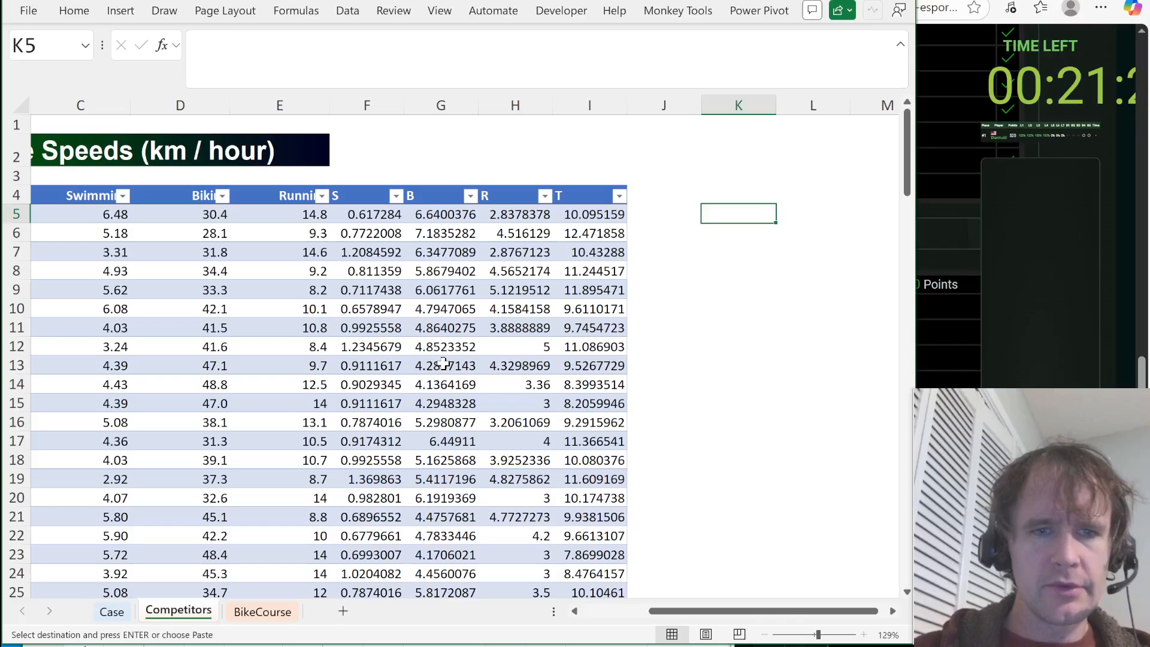
key(Left)
key(Left)
key(ctrl+shift+Down)
key(ctrl+v)
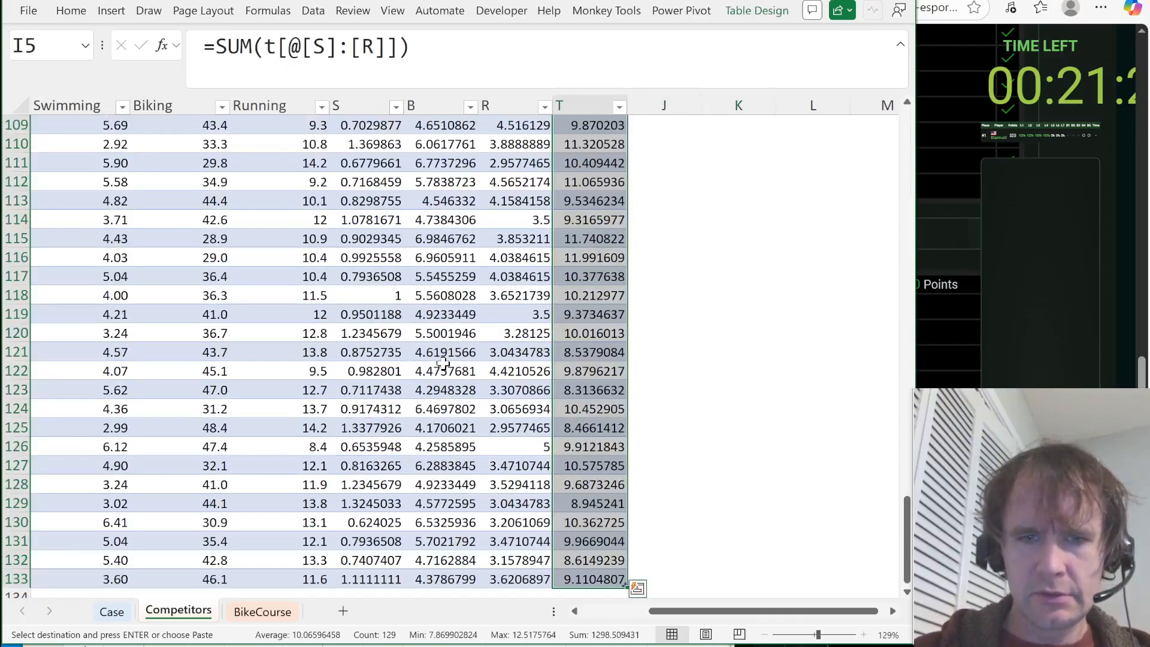
key(Up)
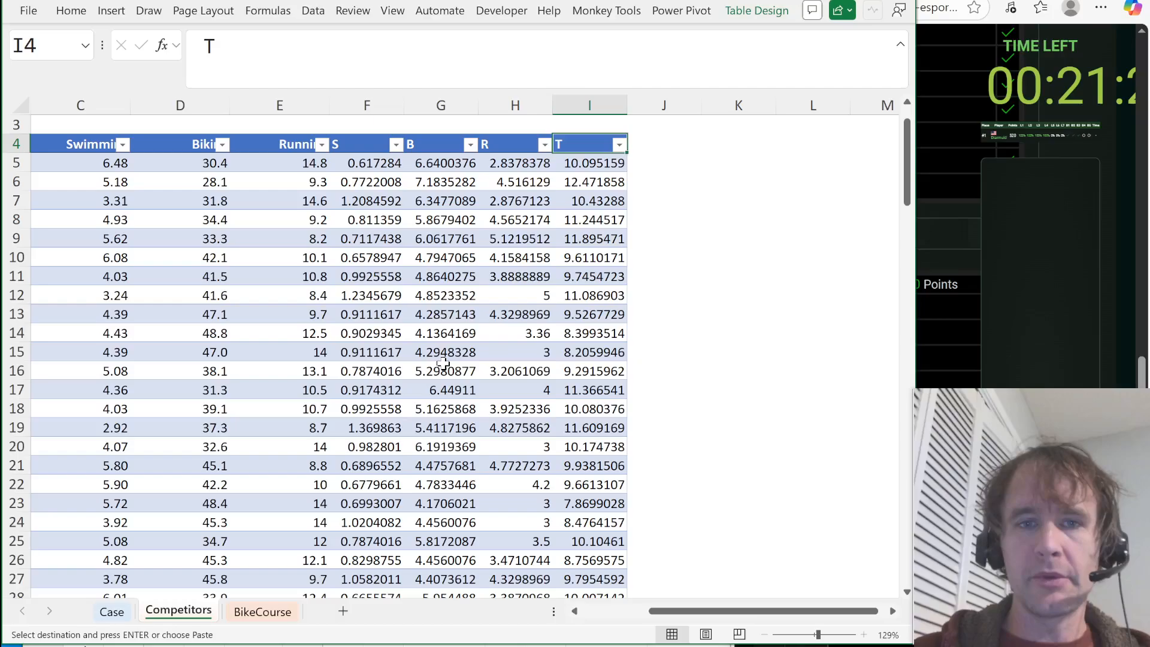
key(Down)
key(Left)
key(Left)
key(Left)
key(ctrl+shift+Down)
key(ctrl+shift+Right)
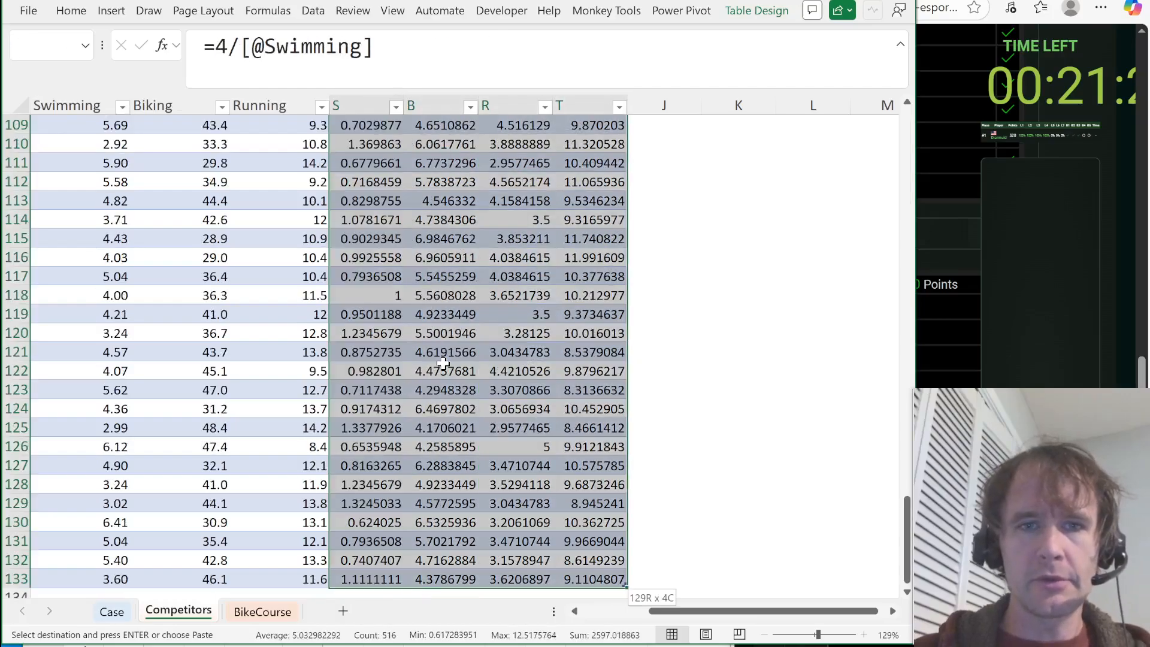
key(ctrl+shift+1)
key(Up)
key(Right)
key(Right)
key(Right)
key(Right)
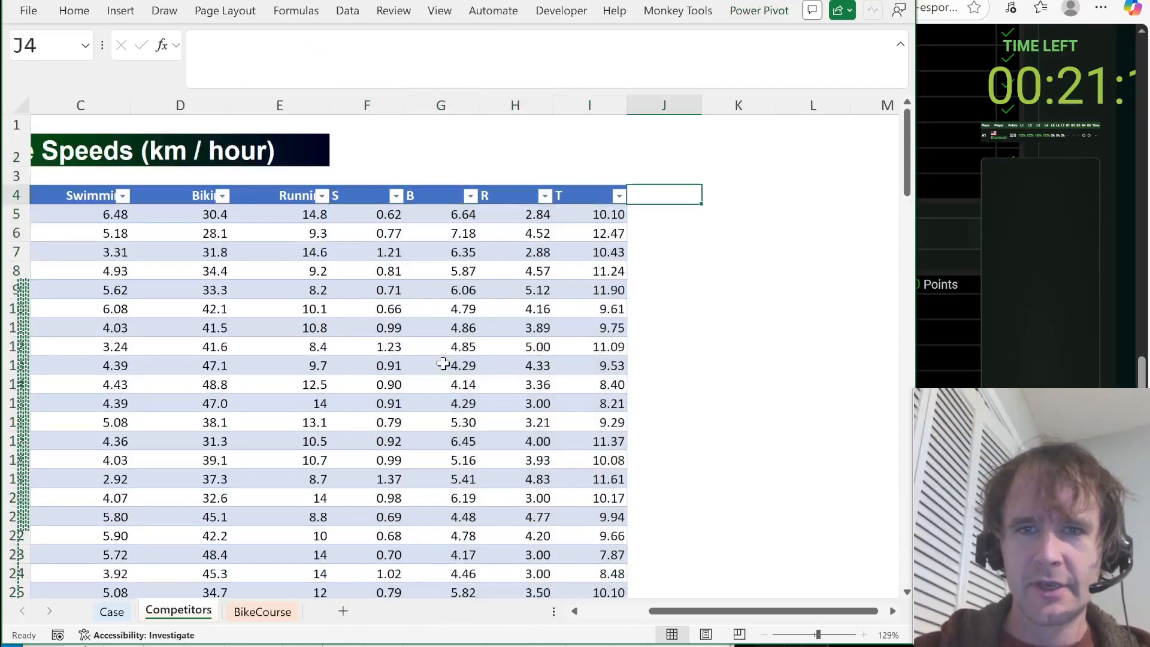
Review the Level 5 example and game list on the Case sheet, from game 56 to 70.
key(ctrl+Page_Up)
key(Up)
key(Up)
key(Up)
key(Up)
key(Up)
key(Up)
key(Up)
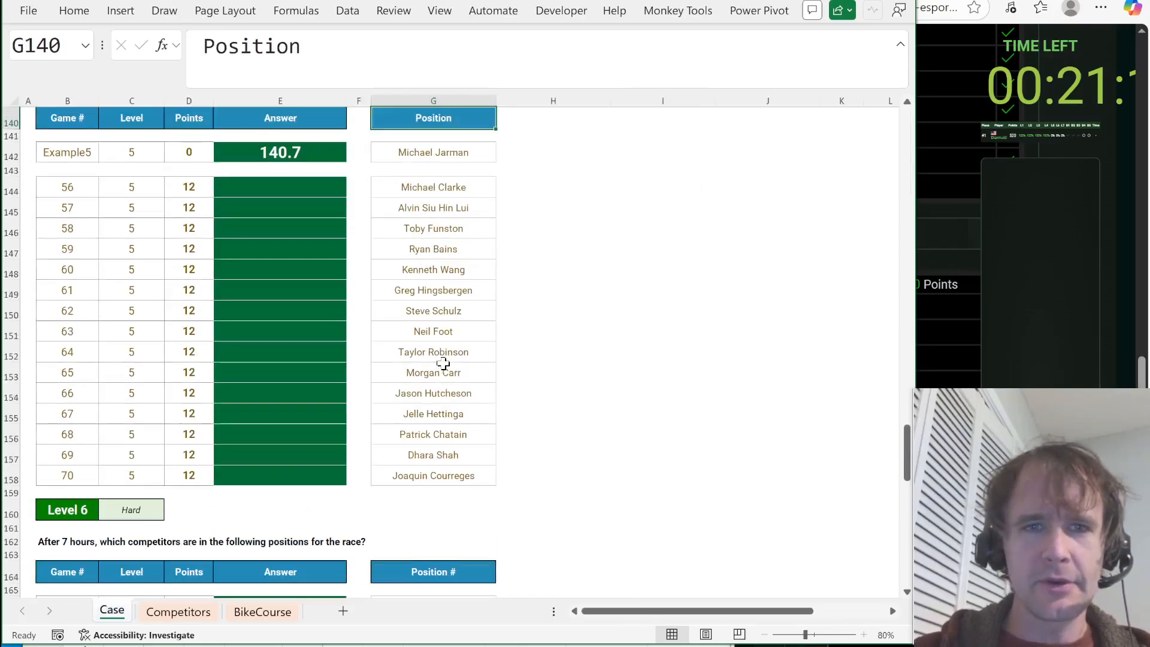
key(Right)
key(Down)
key(Down)
key(Down)
key(Down)
key(ctrl+Page_Down)
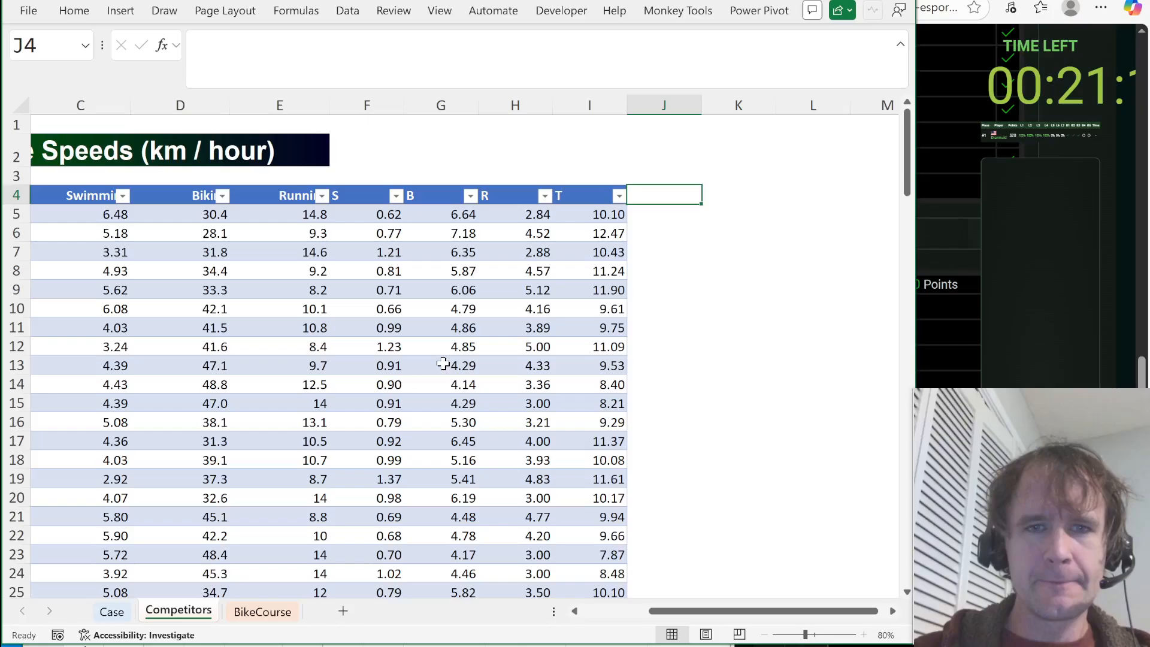
Examine the swim and bike leg time formulas in the S and B columns of the Competitors table.
key(Left)
key(Down)
key(Left)
key(ctrl+shift+Down)
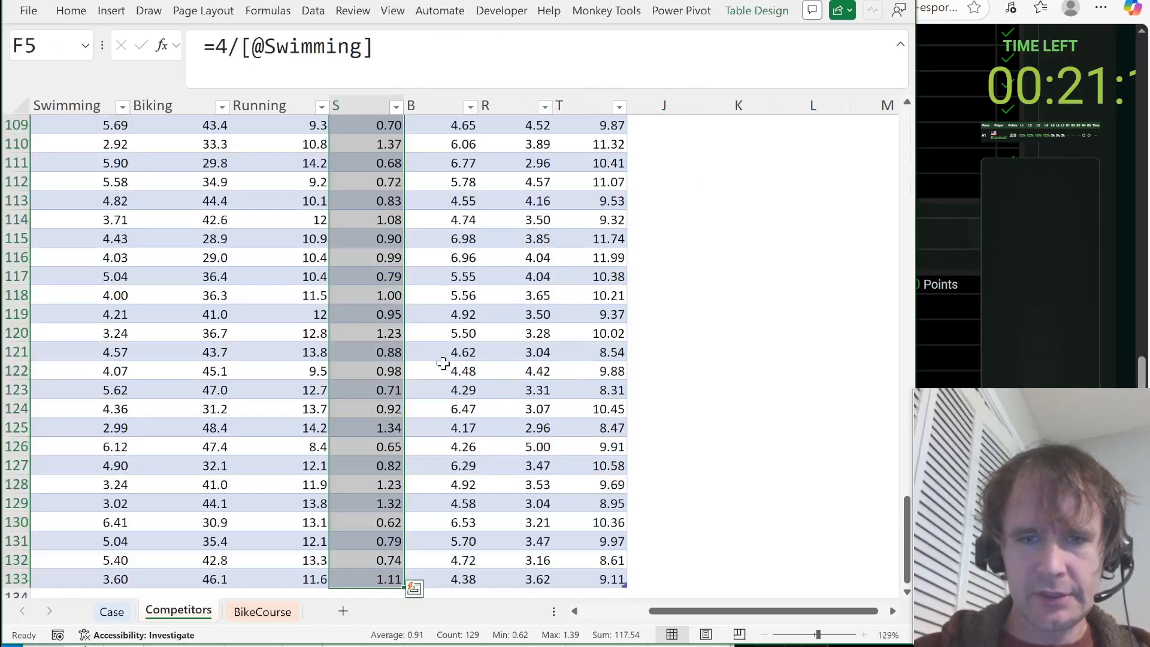
key(Right)
key(ctrl+shift+Down)
key(Up)
key(Up)
key(Up)
key(Up)
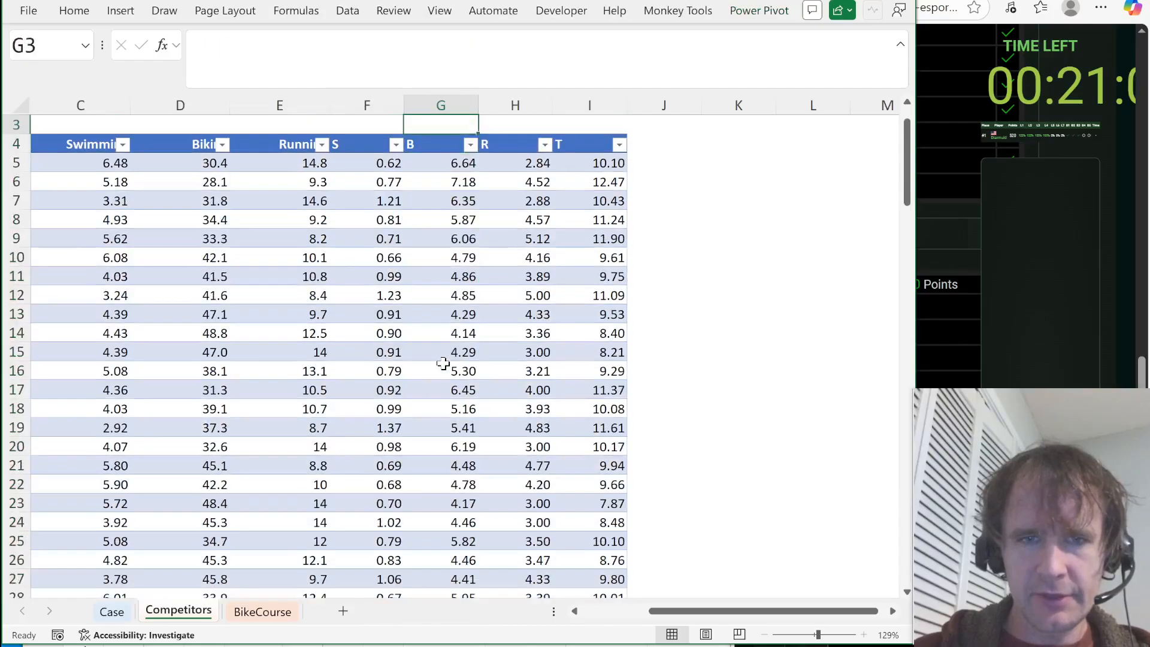
key(Down)
key(Down)
key(Down)
key(Down)
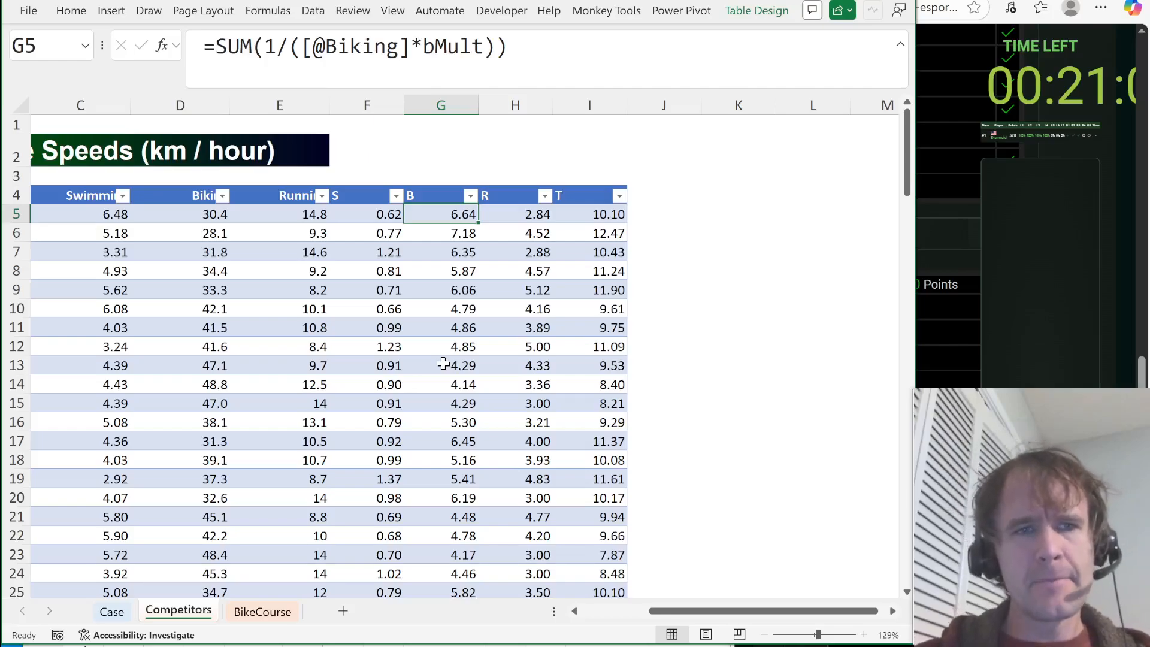
Try calculating the time left after the swim leg in K5 with =5-t[@S].
key(Right)
key(Right)
key(Right)
key(Right)
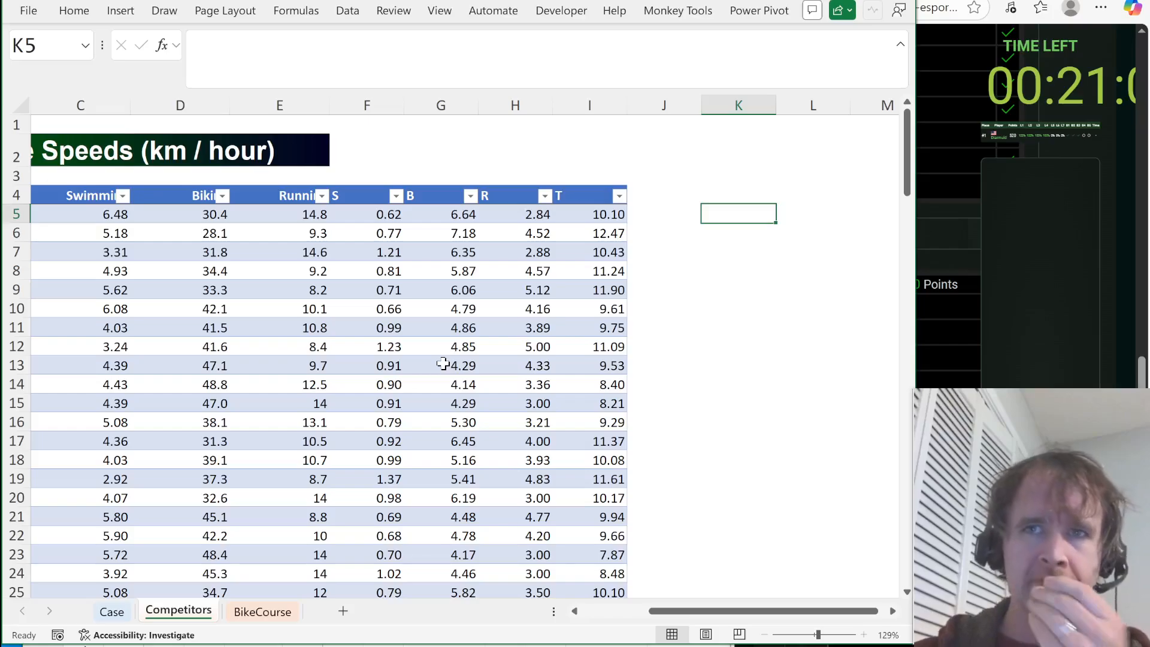
text(=)
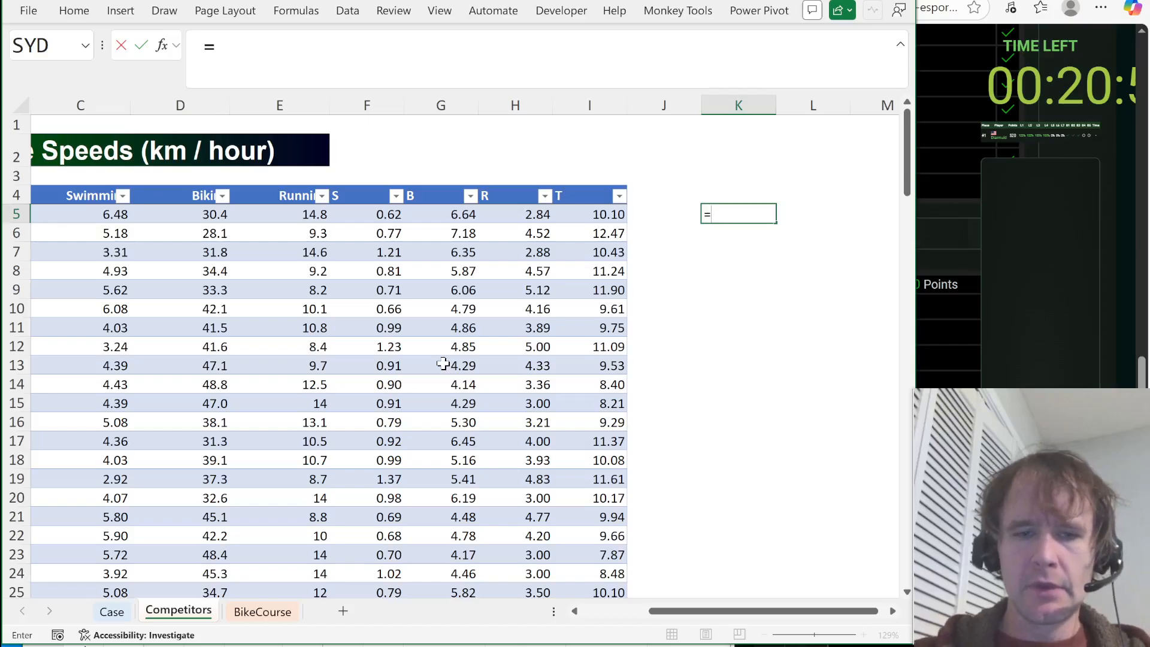
text(5)
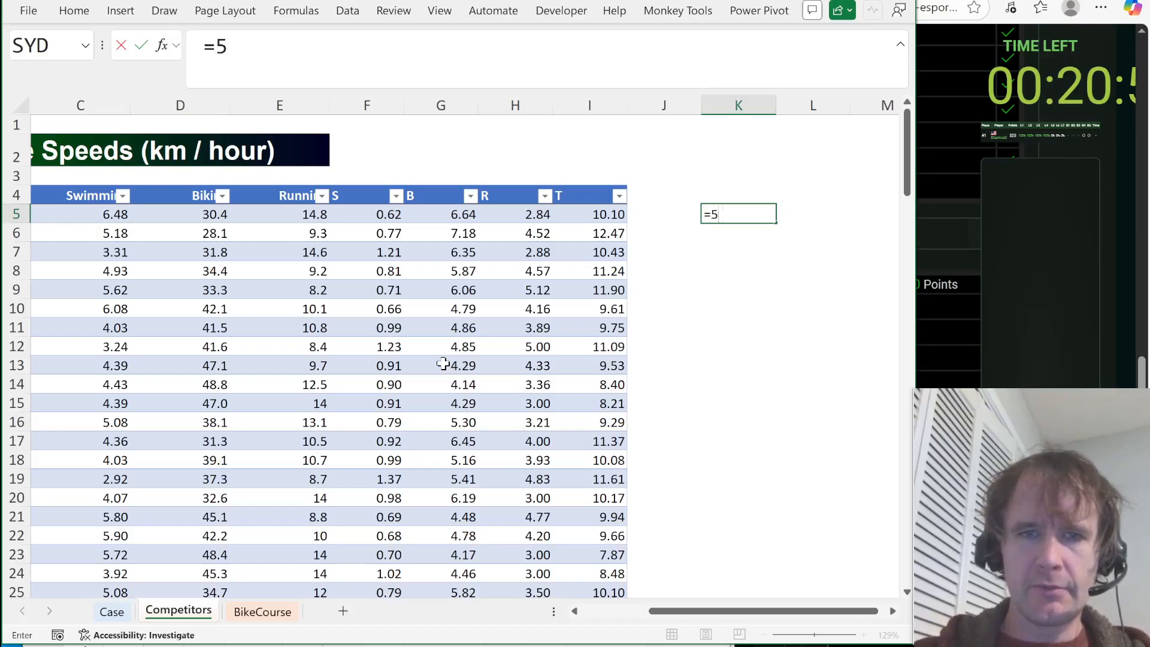
text(-)
key(Left)
key(Left)
key(Left)
key(Left)
key(Left)
key(ctrl+Return)
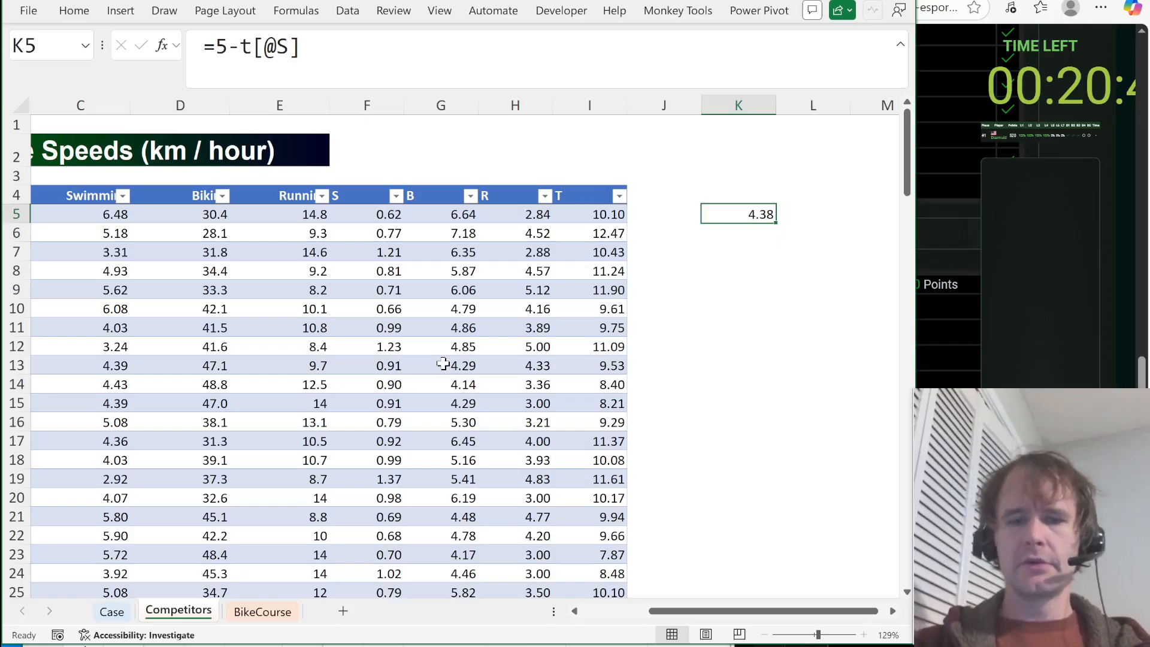
Calculate the first competitor's cumulative leg finish times in K5 with =SCAN(0,t[@[S]:[R]],SUM).
text(=sca)
key(Tab)
text(0,)
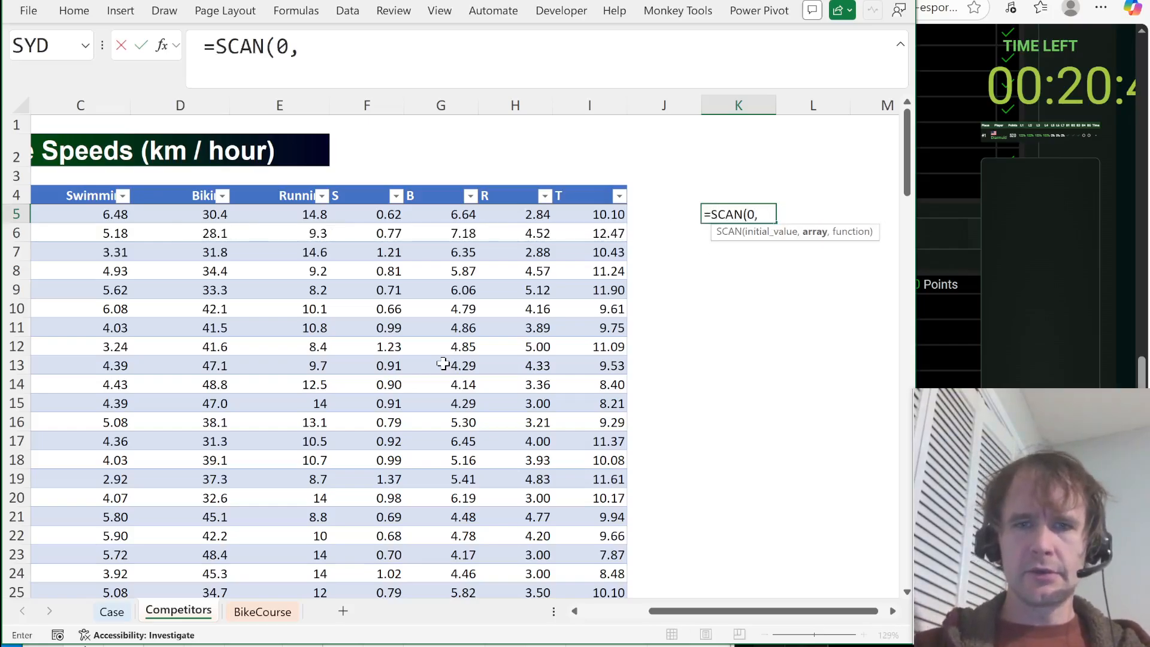
key(Left)
key(Left)
key(Left)
key(Left)
key(Left)
key(shift+Right)
key(shift+Right)
text(,si)
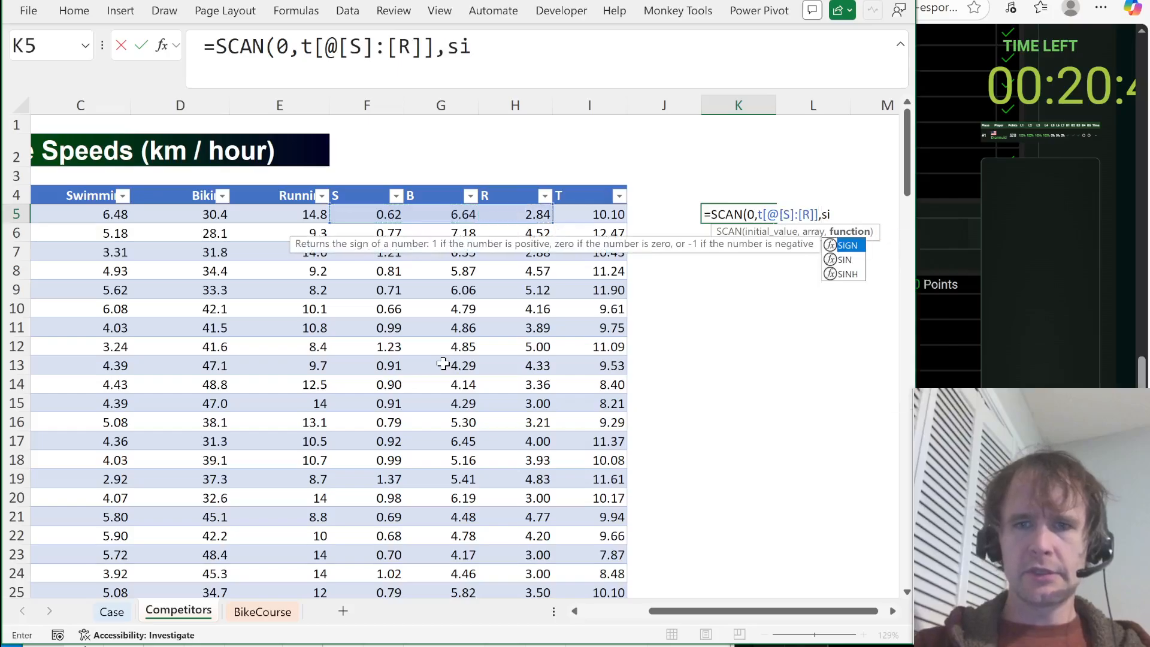
key(BackSpace)
text(um))
key(ctrl+Return)
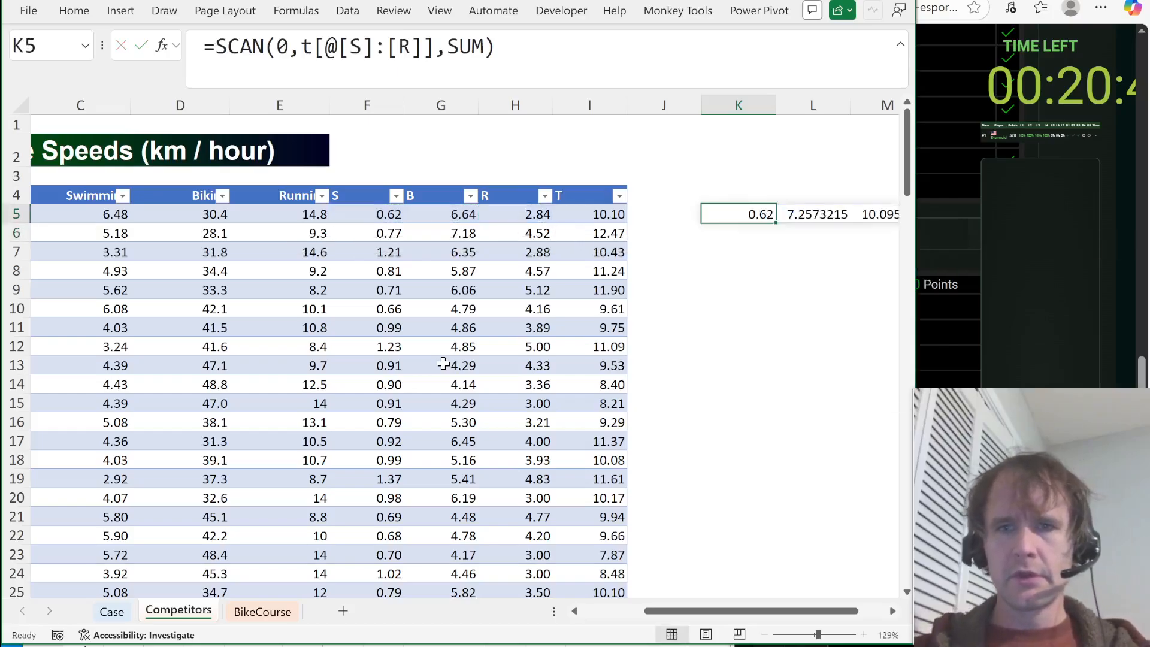
Wrap the K5 SCAN formula in LET, defining tm as 5 and naming the SCAN result fins.
key(F2)
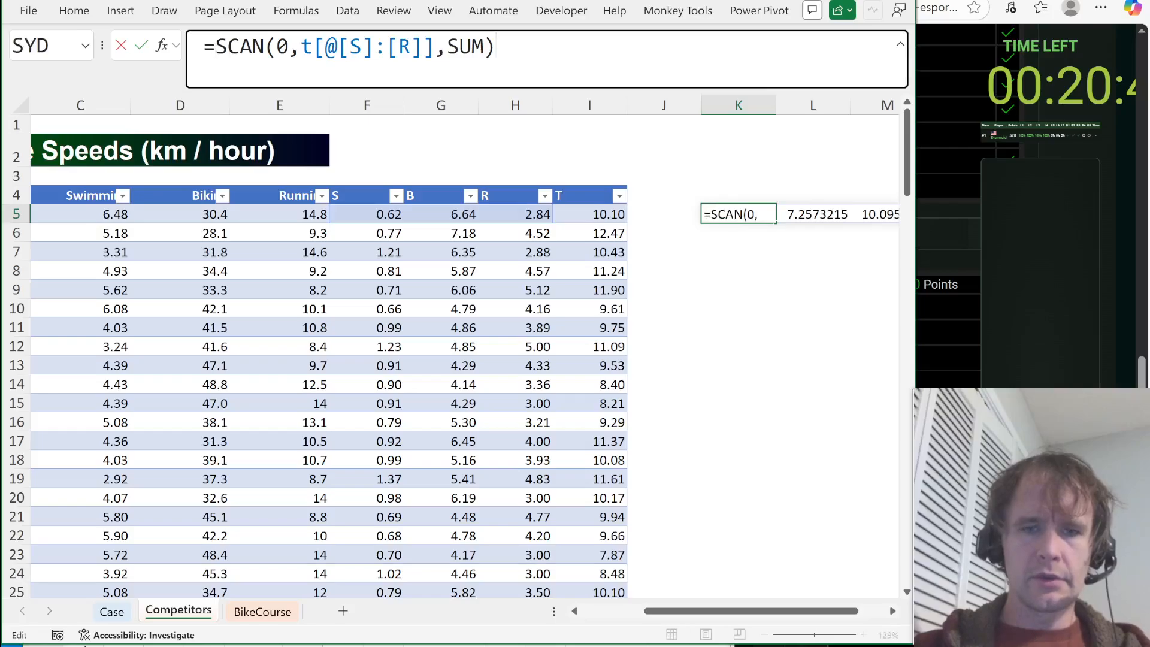
key(Home)
key(Right)
text(let)
key(Tab)
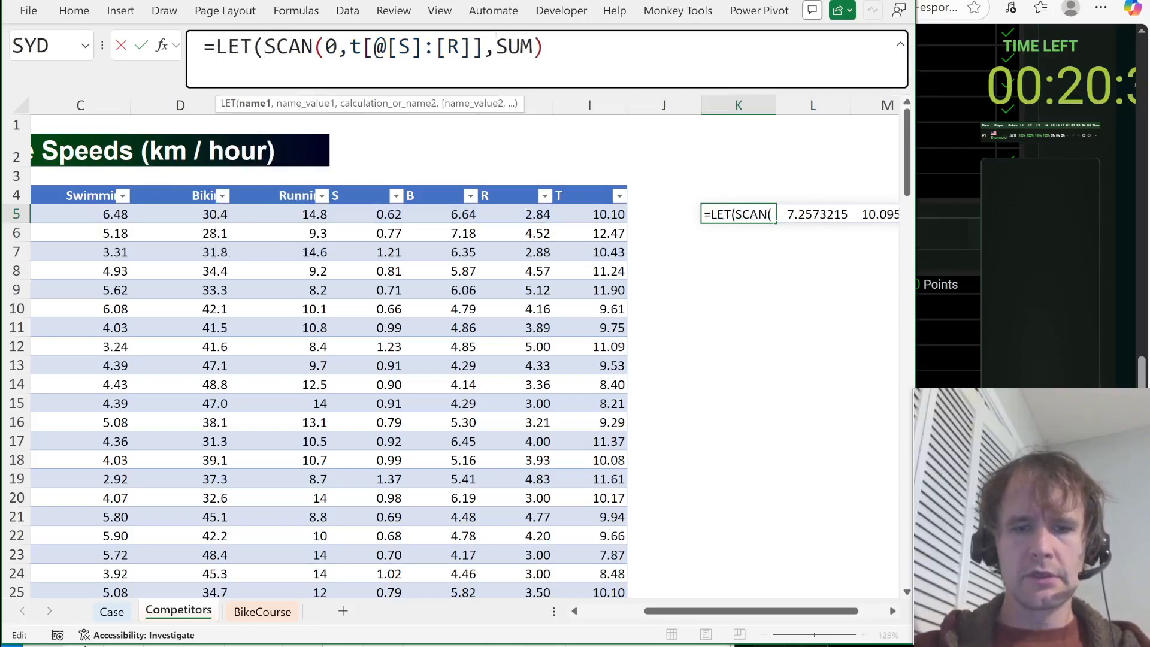
text(t,)
key(BackSpace)
key(BackSpace)
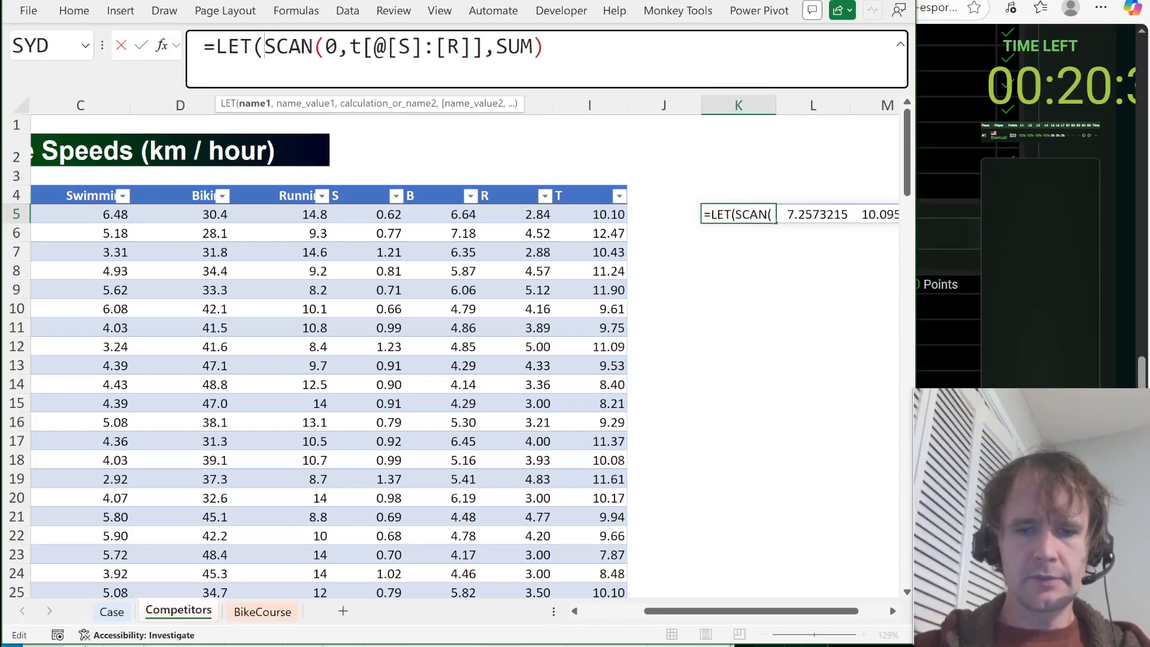
text(tm,)
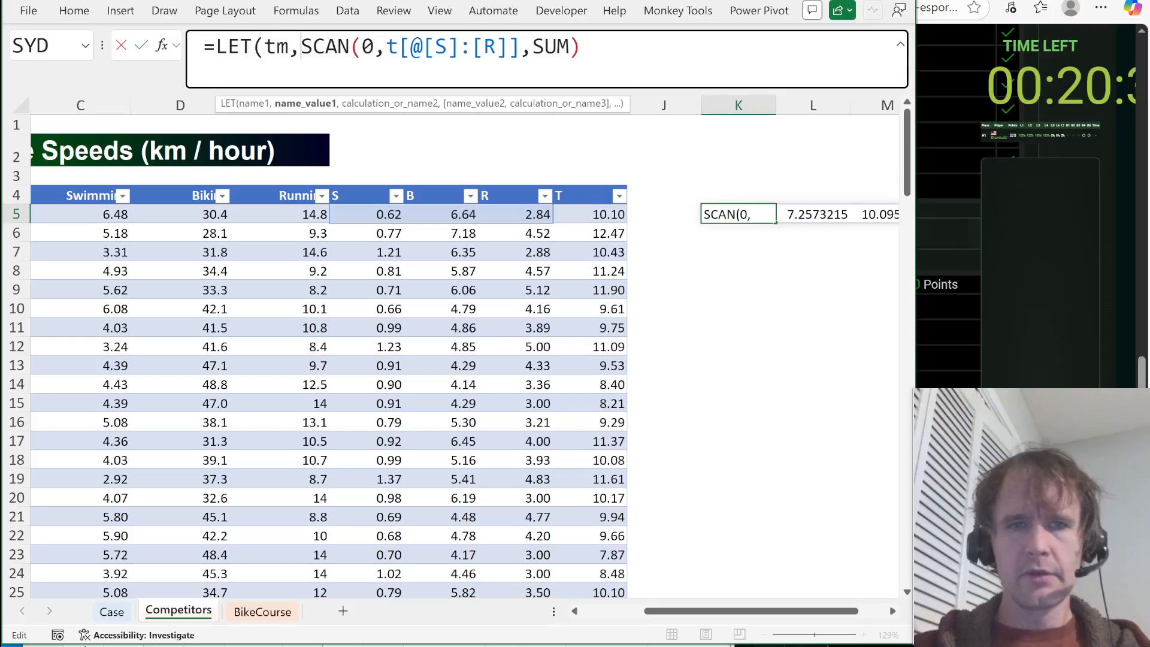
text(5,)
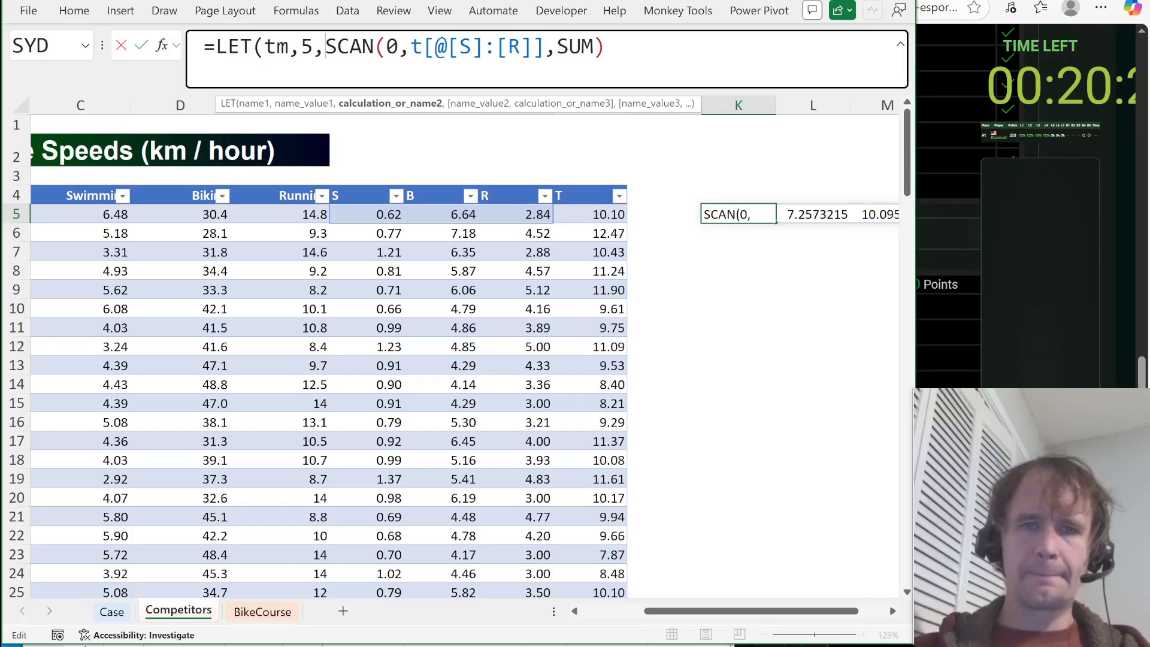
text(fins,)
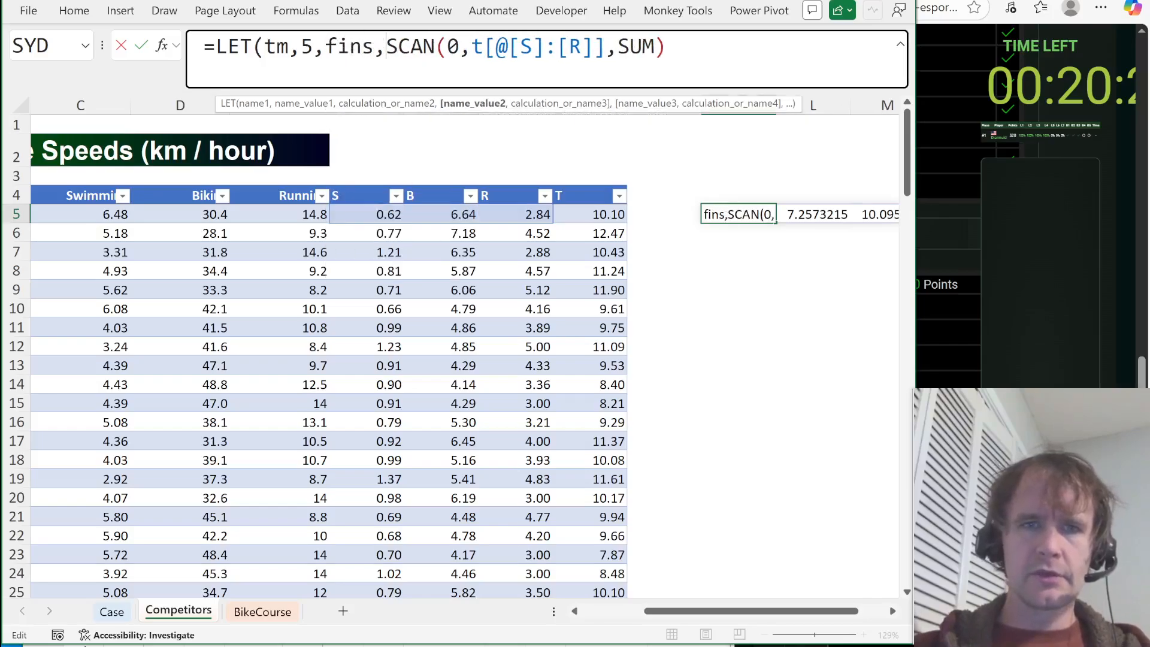
Complete the K5 LET formula with XMATCH(tm,fins,1) to return the leg in progress at that time.
key(End)
text(,)
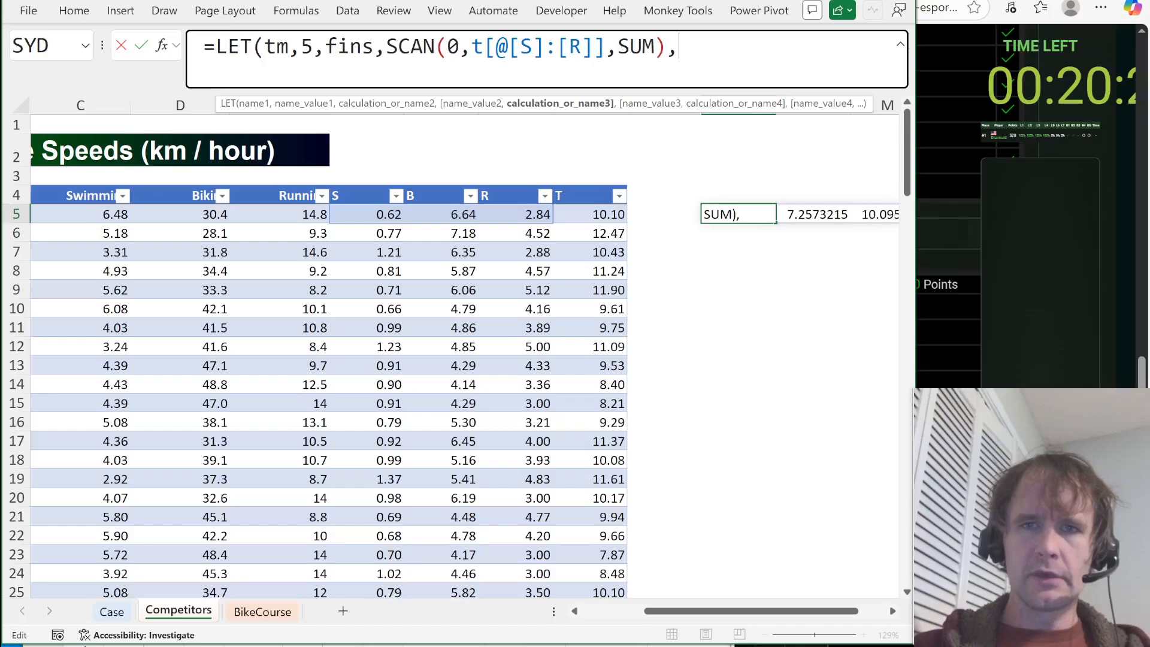
text(XMATCH()
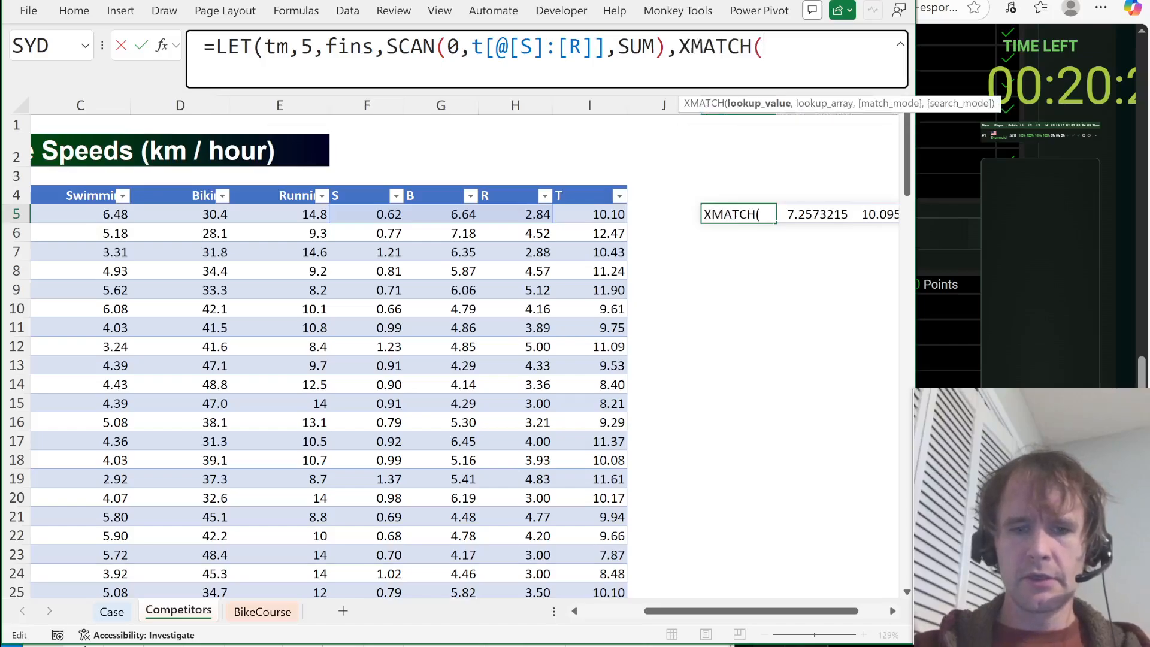
text(tm,fins)
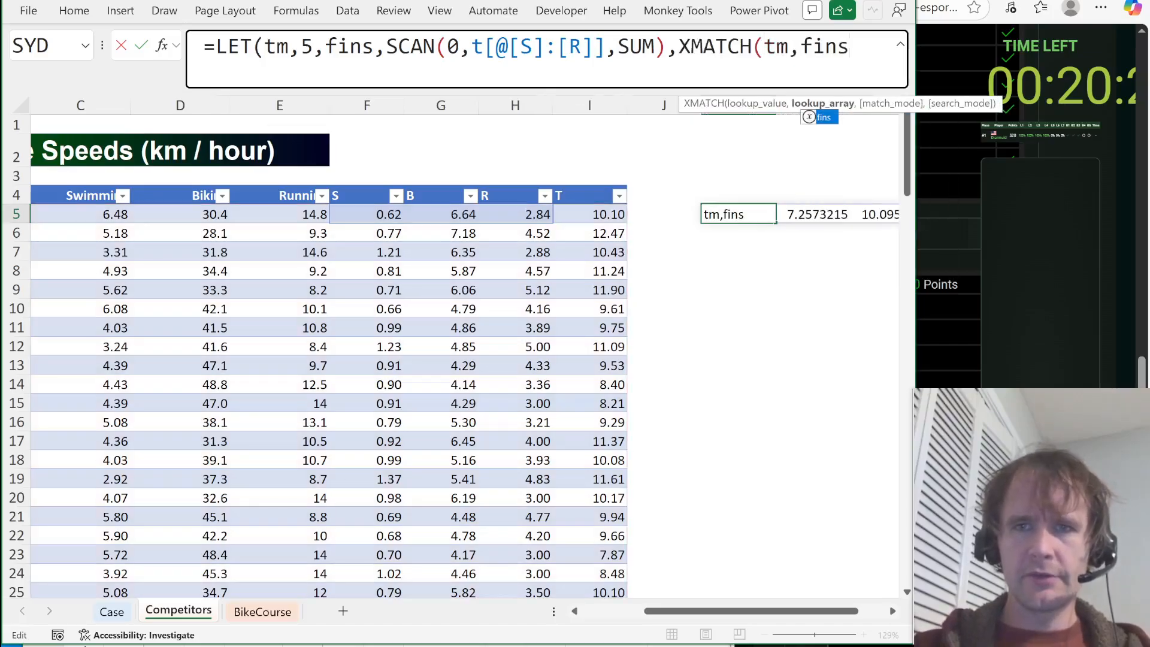
text(,1)))
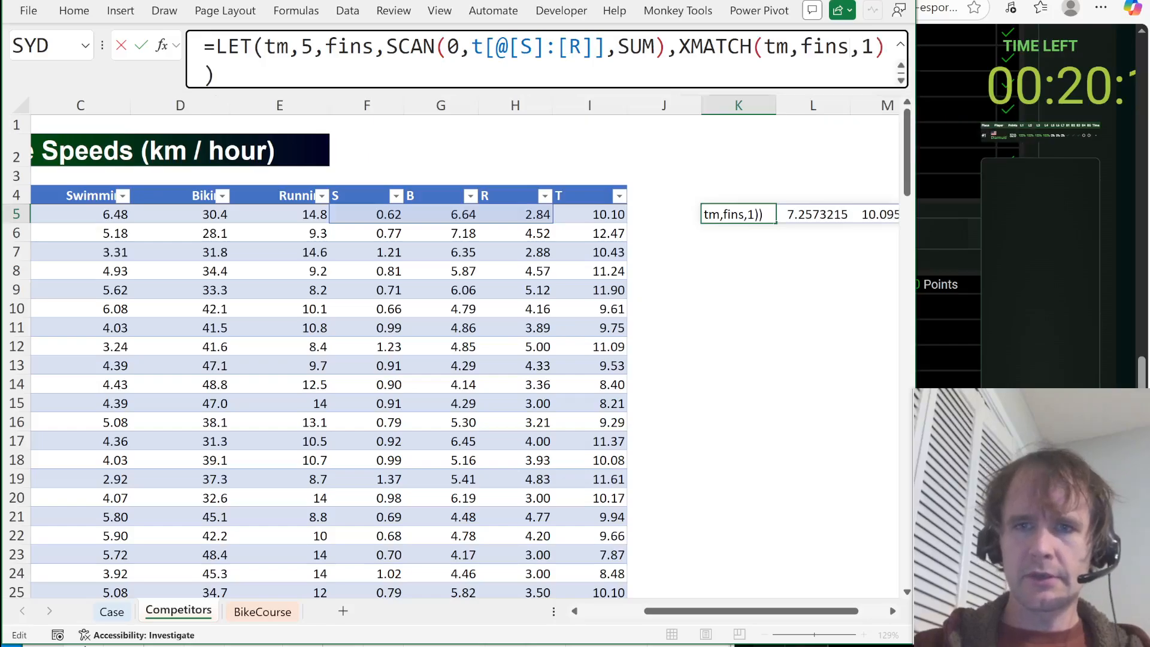
key(Return)
key(Up)
key(F2)
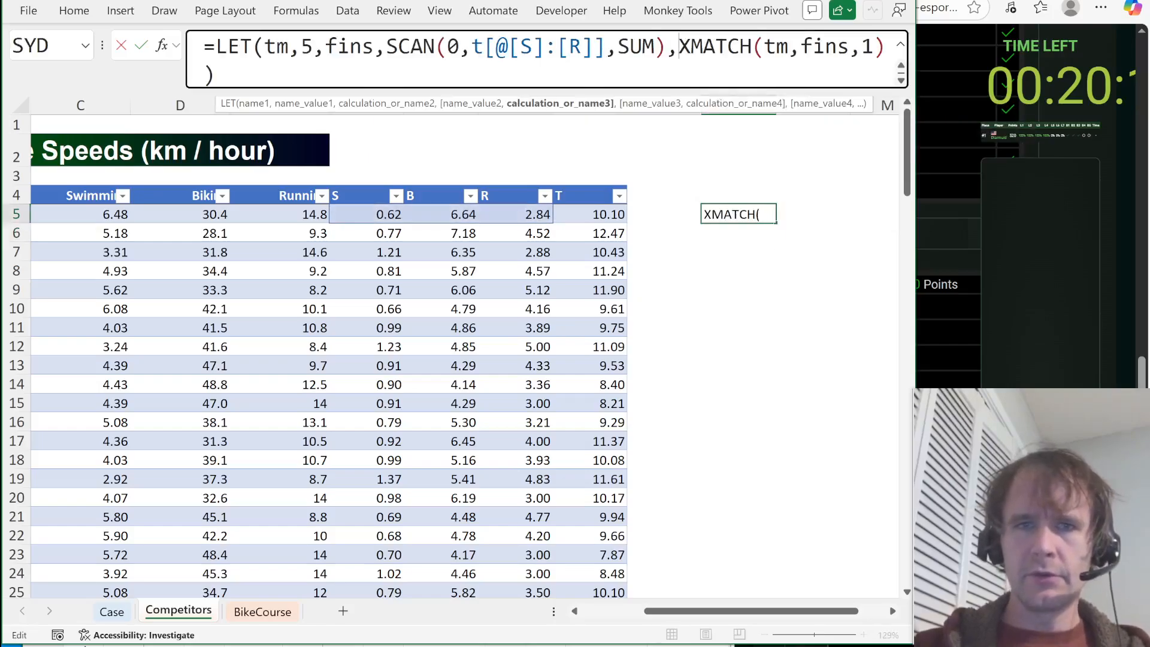
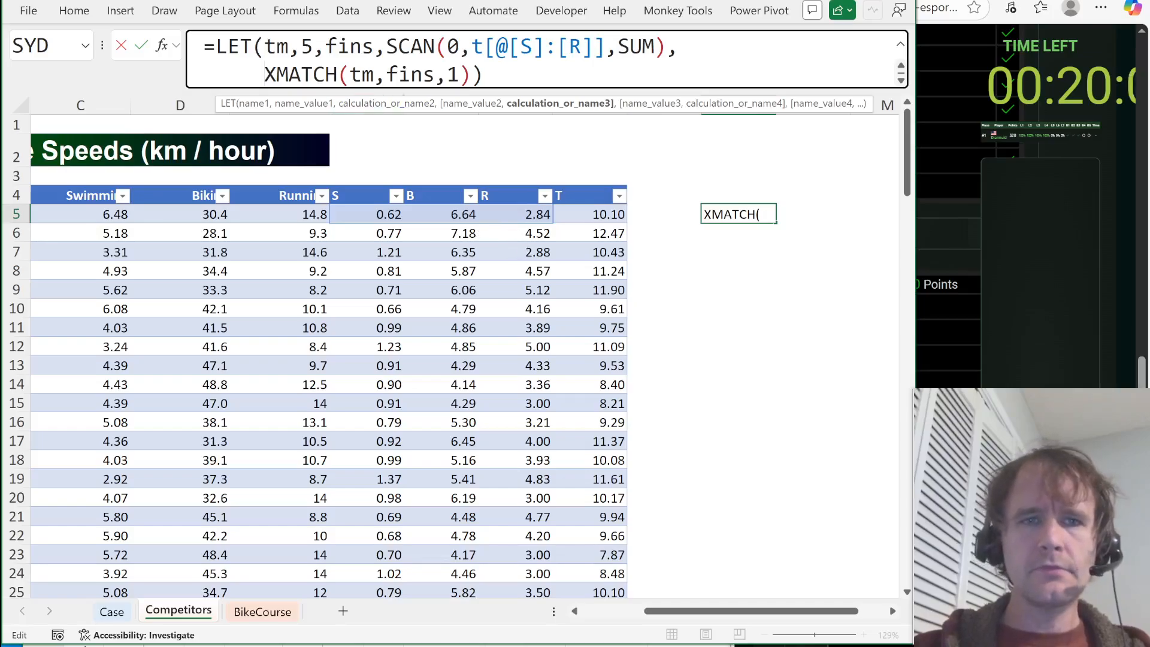
text(leg,)
key(End)
key(Left)
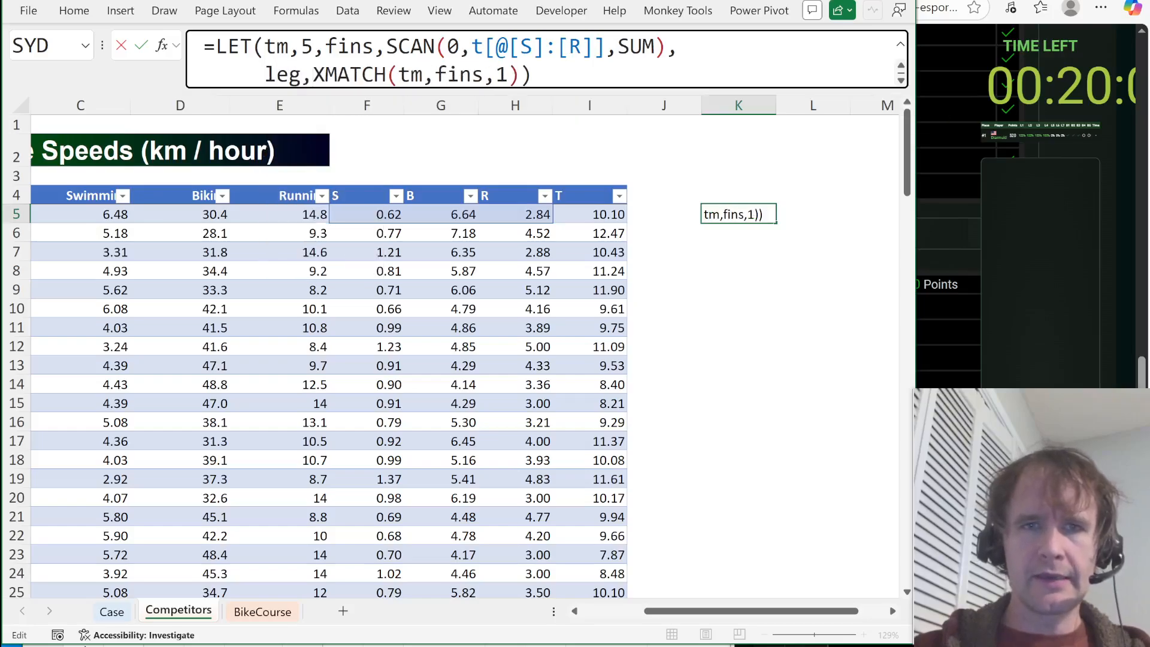
text(,)
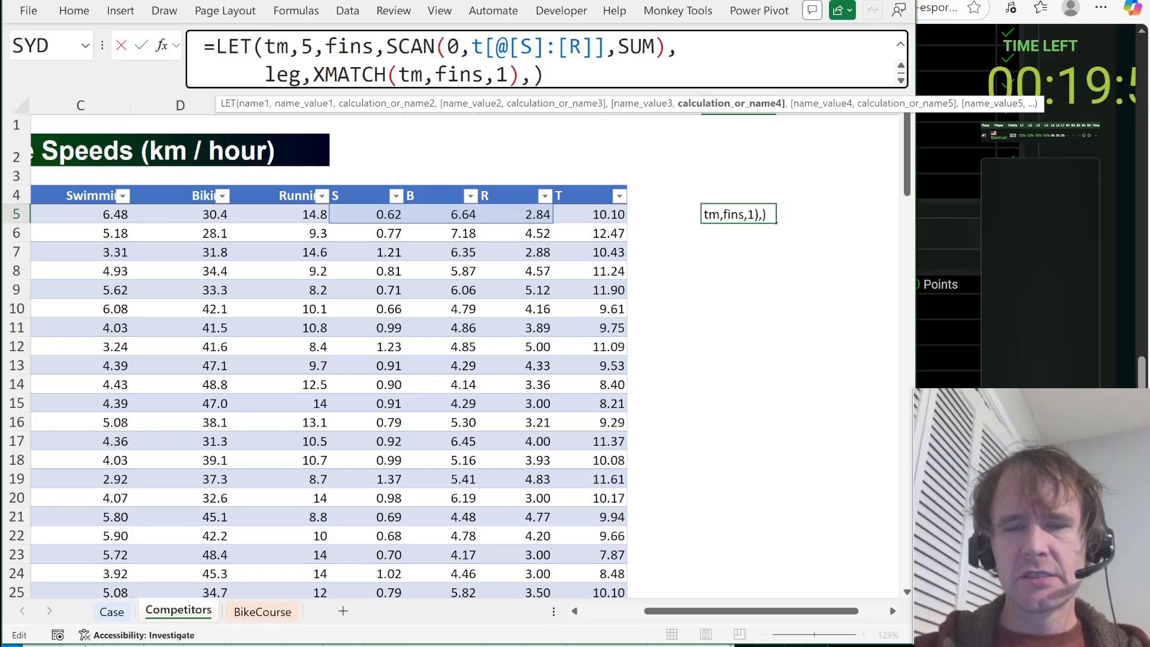
key(Escape)
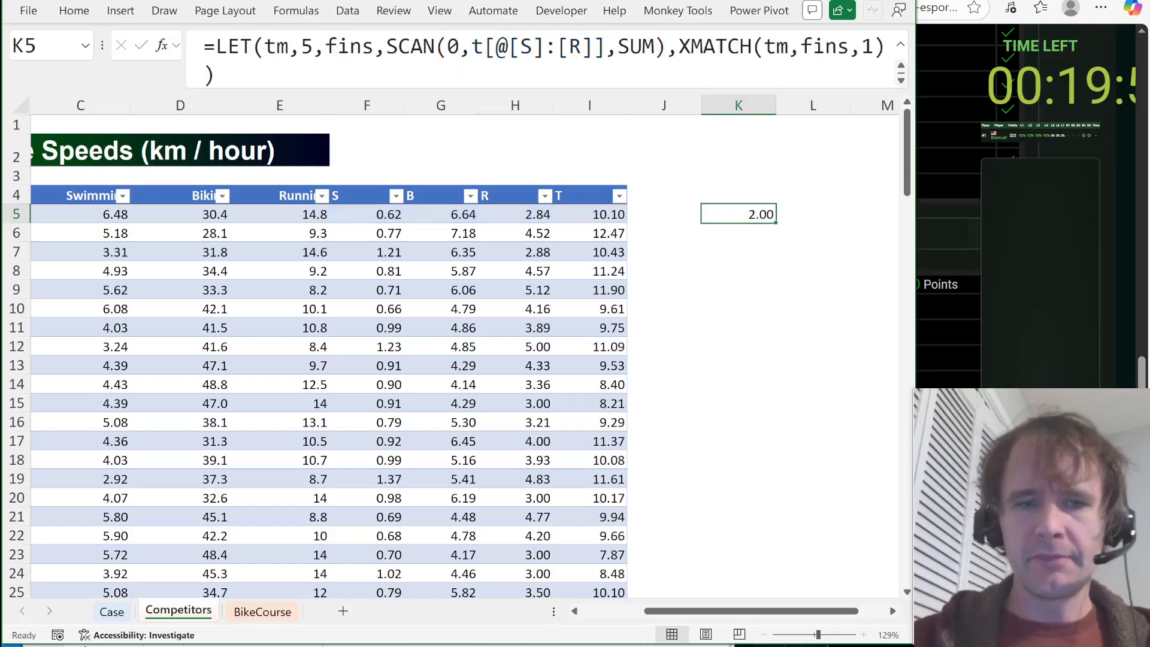
On the BikeCourse sheet, enter 1 in each of J23:J26 and spill the bike multipliers below with =bMult in J27.
key(ctrl+Page_Down)
key(Right)
key(Right)
key(Down)
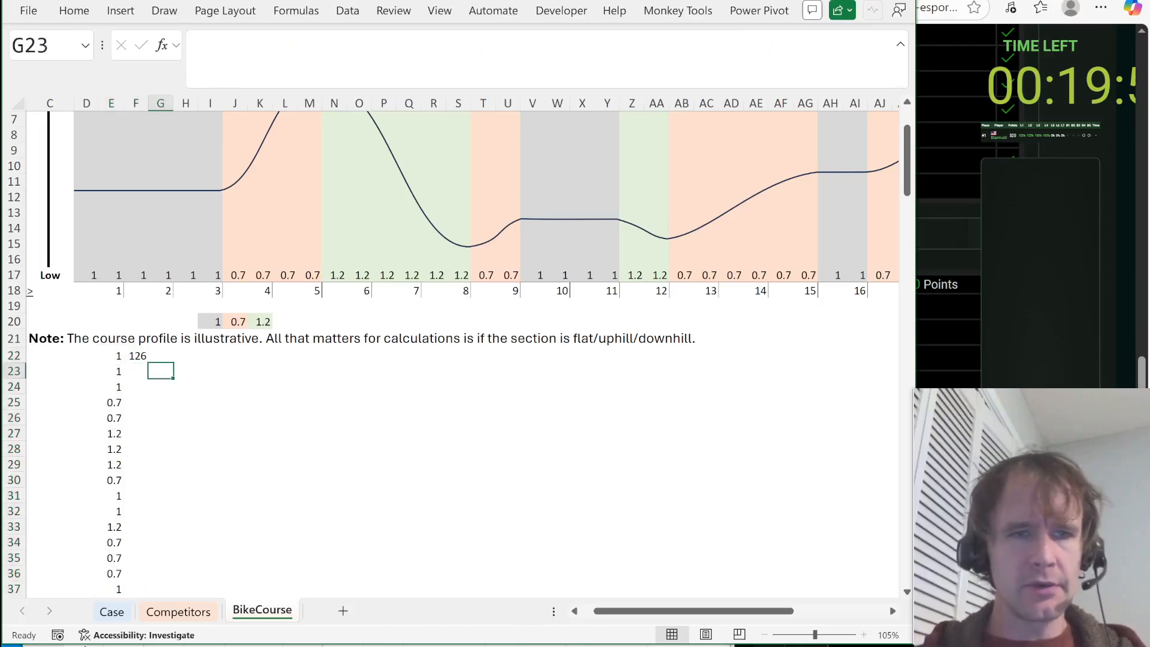
key(Right)
key(Up)
key(Right)
key(Down)
key(Right)
key(Down)
key(Up)
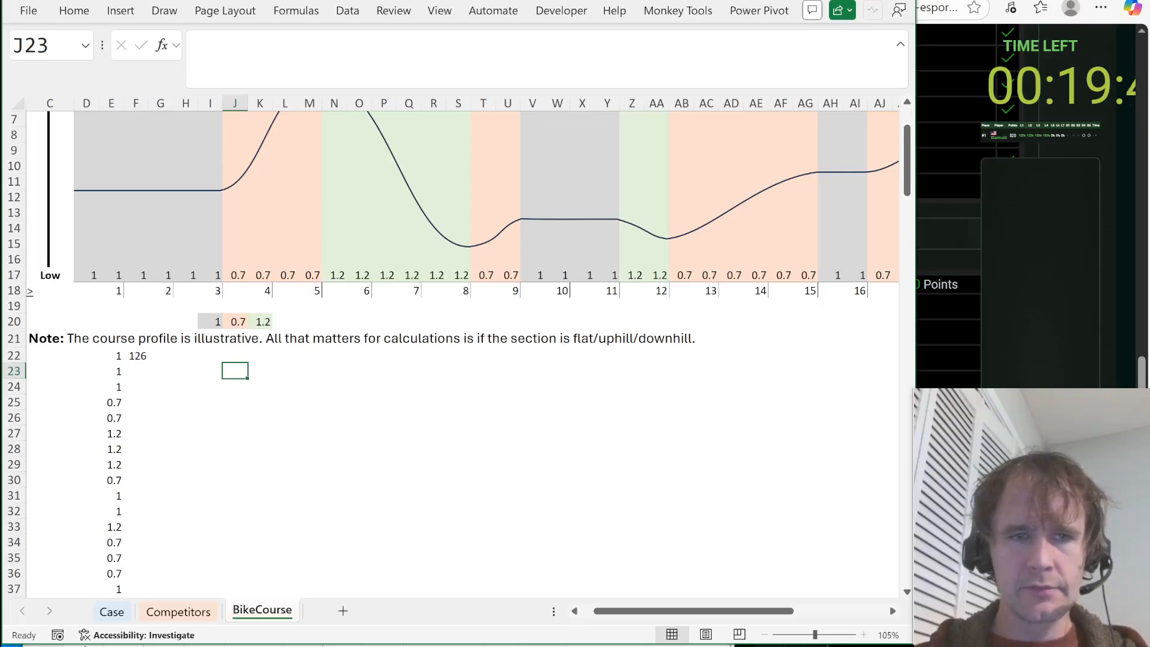
text(1 1 1 )
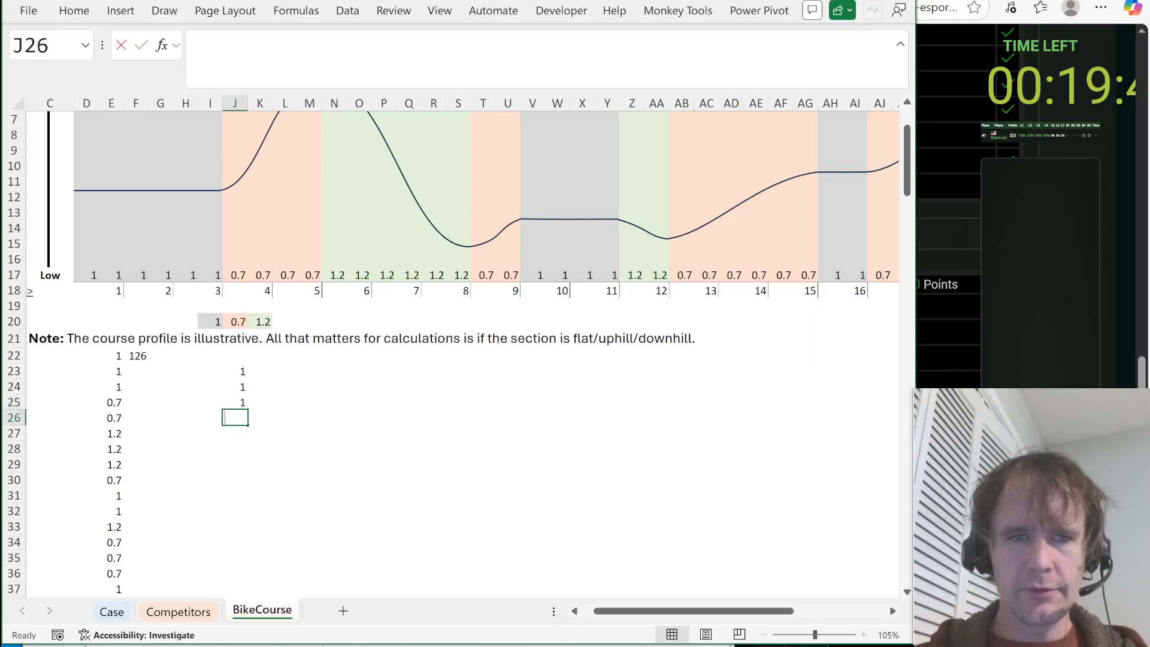
text(1 =bm)
key(Tab)
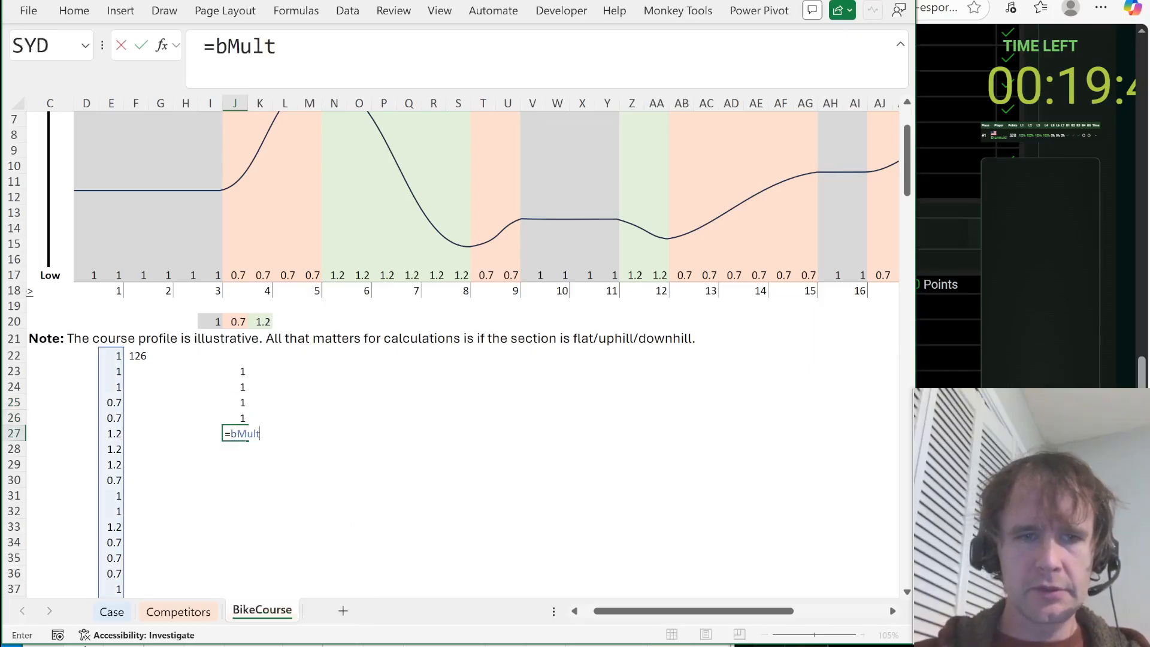
key(Return)
Enter =SEQUENCE(42,,1,0) in J207, directly below the bMult values, for the running kilometres.
key(ctrl+Down)
key(Down)
text(=seq)
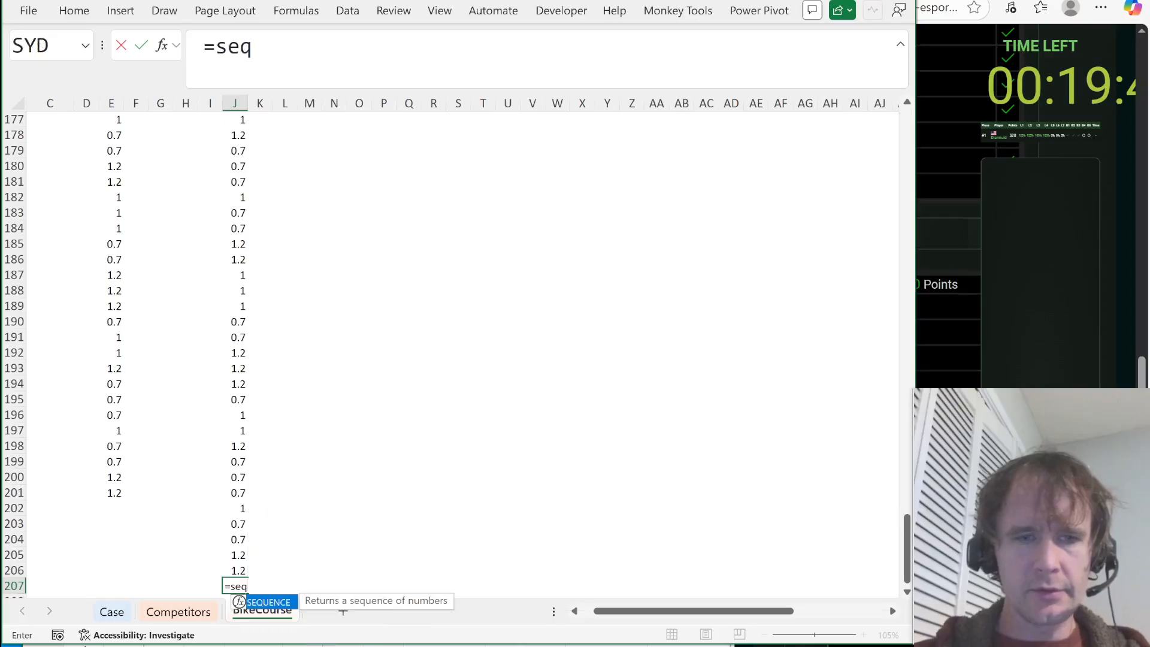
key(Tab)
text(42)
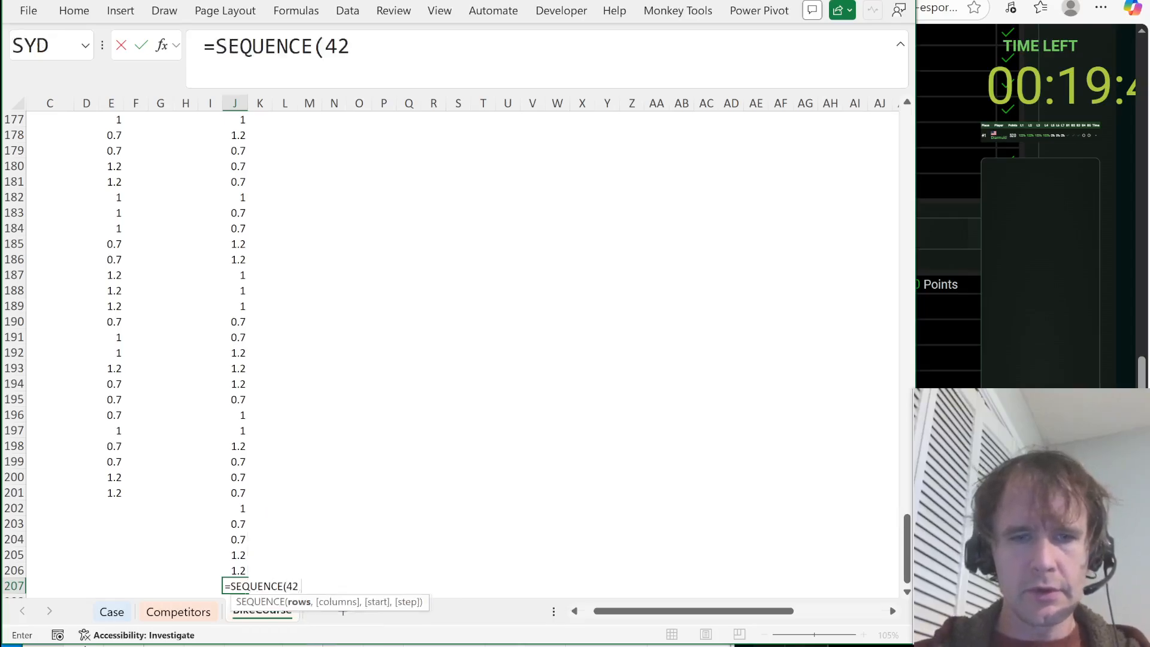
text(,,1,0)
key(Return)
key(Up)
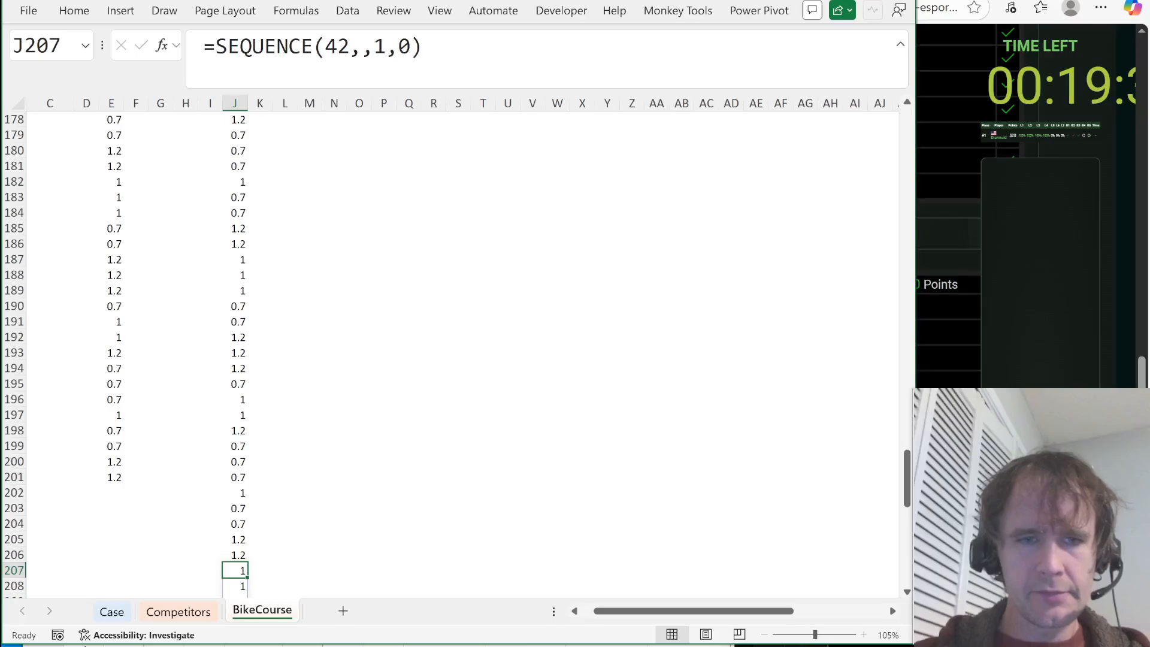
Fill K23:K26 with leg number 1 beside the four swim rows.
key(ctrl+Up)
key(Up)
key(Up)
key(Up)
key(Down)
key(Down)
key(Down)
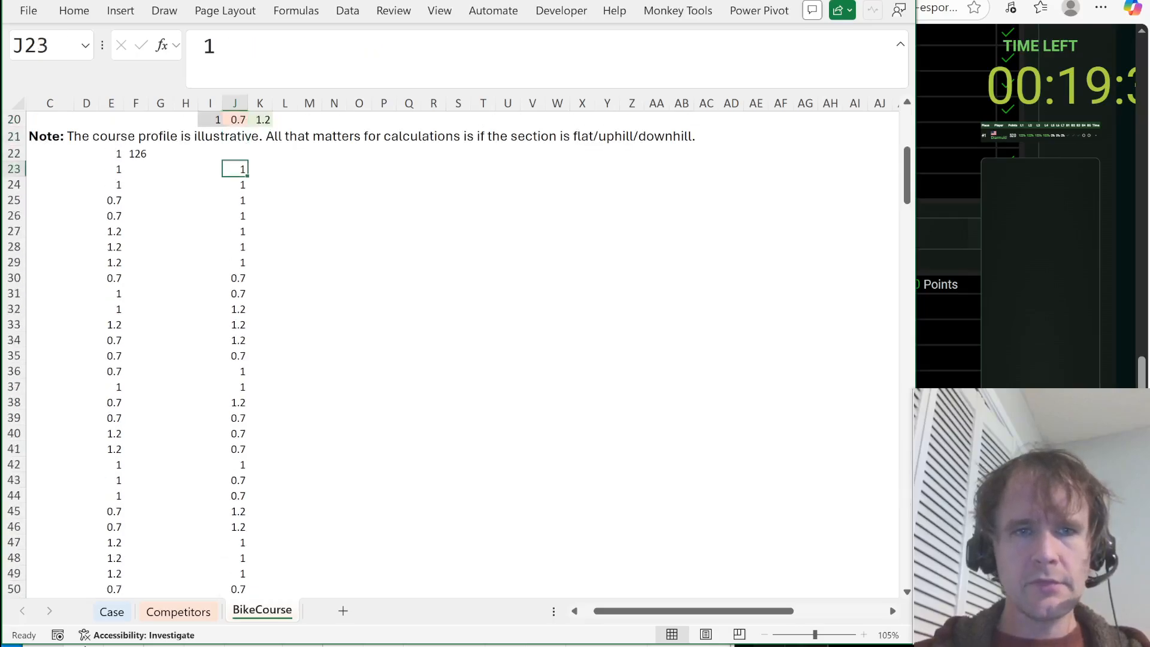
key(Right)
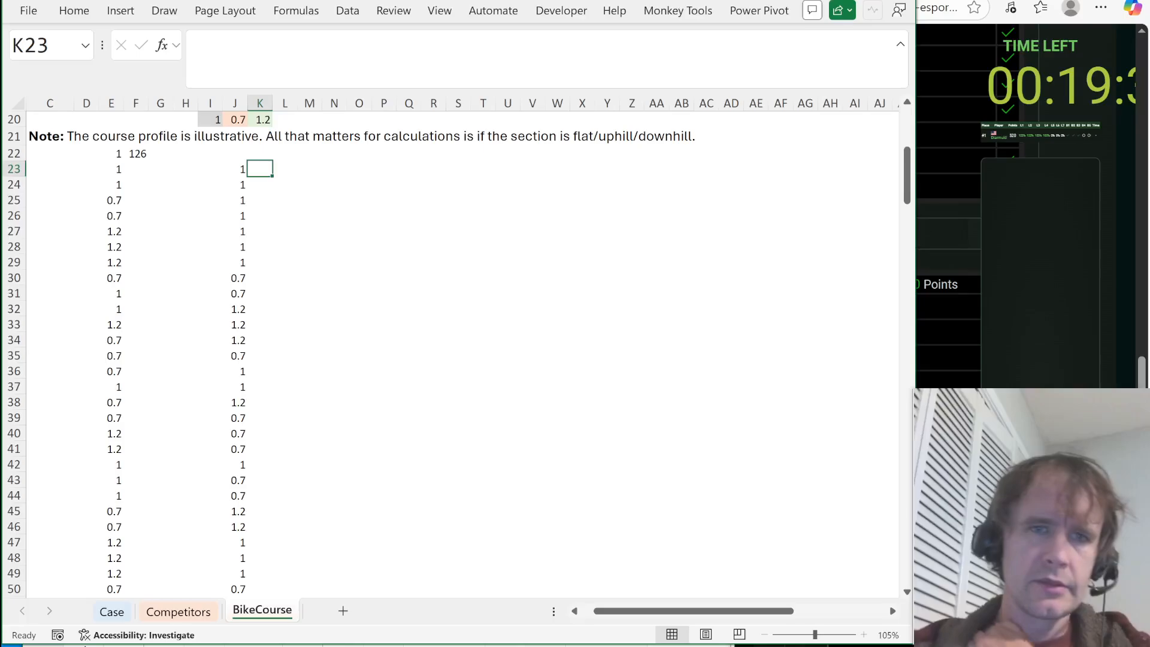
key(Left)
key(shift+Down)
key(shift+Down)
key(shift+Down)
key(shift+Right)
key(shift+Tab)
key(shift+Right)
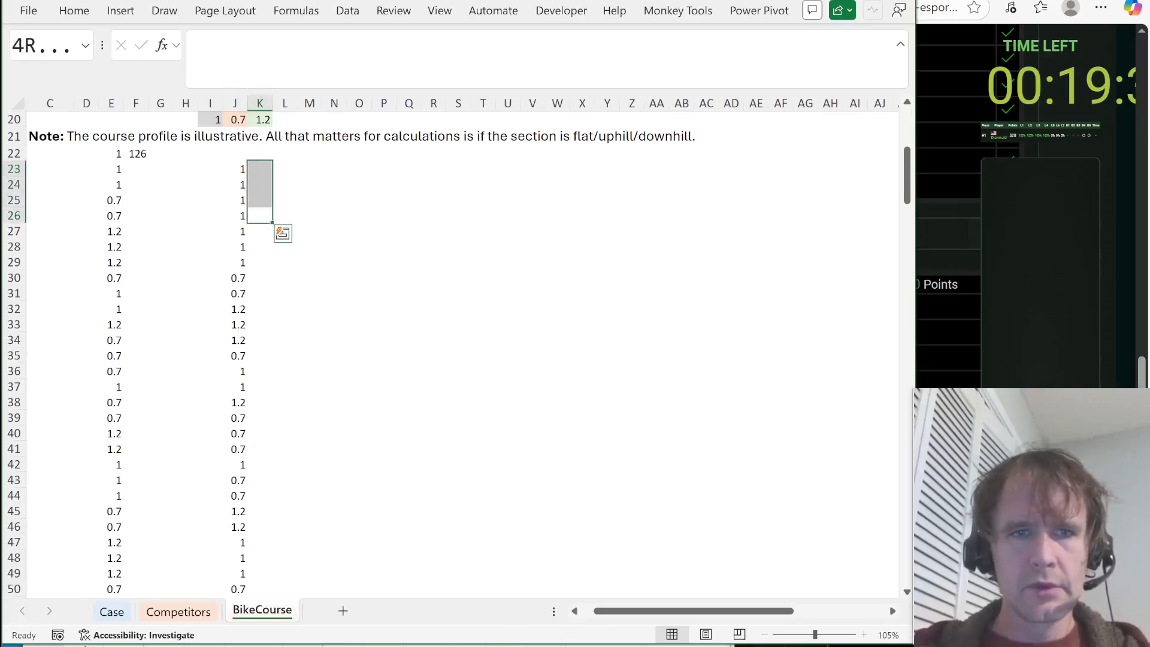
text(1)
key(ctrl+Return)
Enter leg number 2 in K27 and fill it down to K206 beside the bMult values.
key(Down)
key(Down)
key(Up)
key(Left)
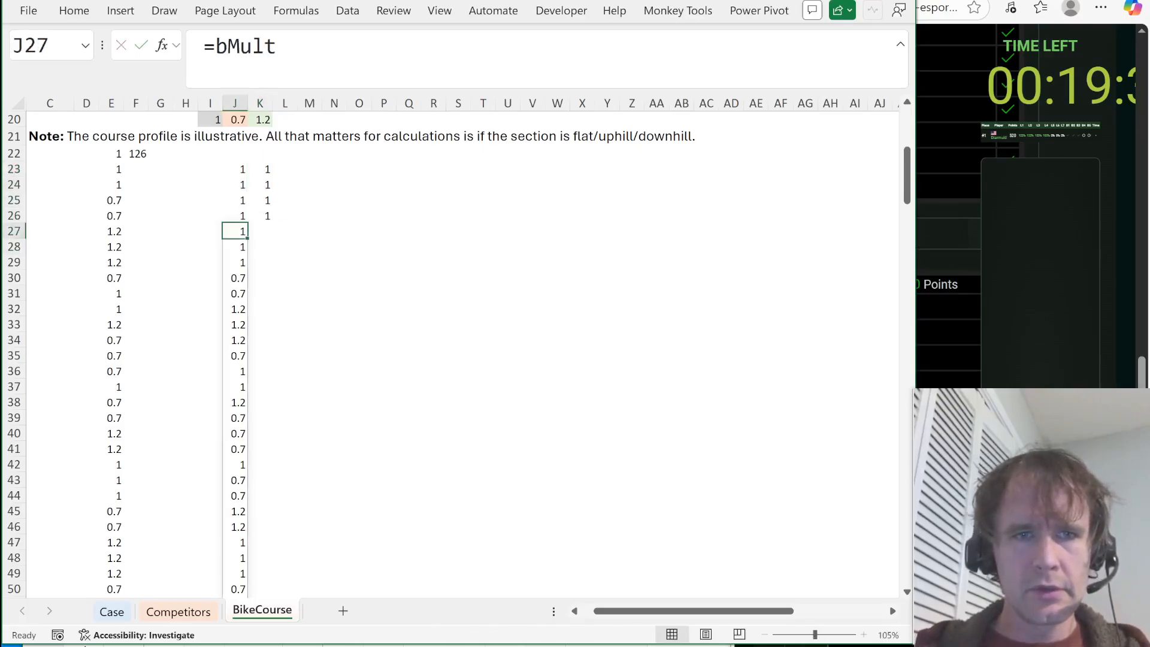
key(Right)
text(2)
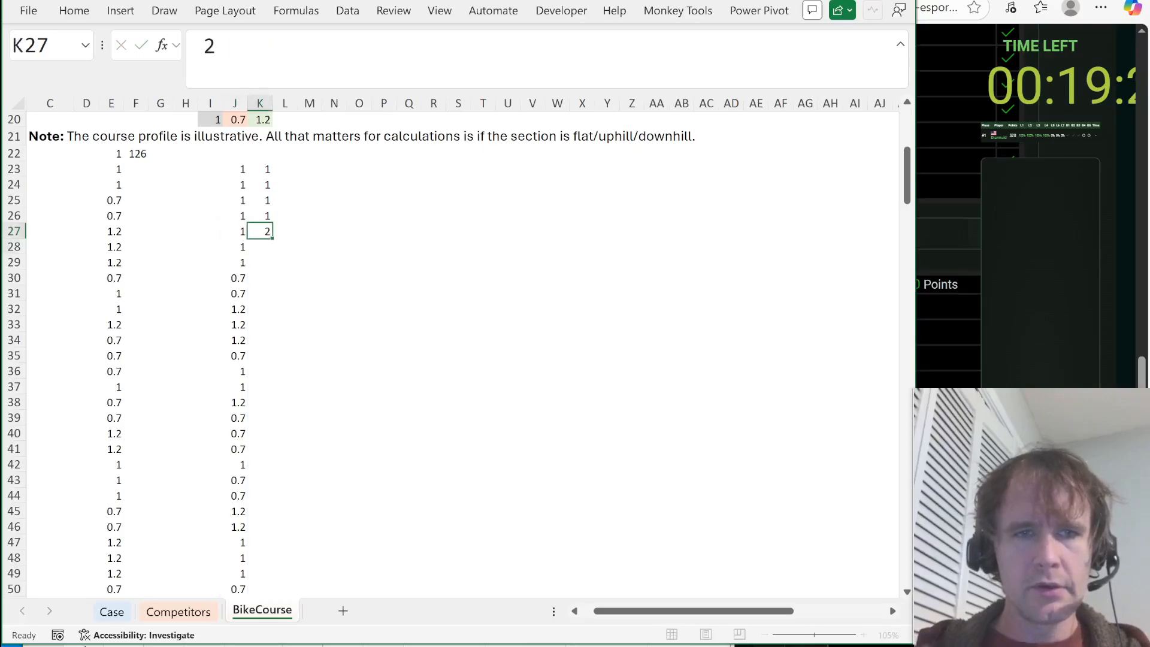
key(shift+Page_Down)
key(shift+Page_Down)
key(shift+Page_Down)
key(shift+Page_Down)
key(shift+Page_Down)
key(shift+Page_Down)
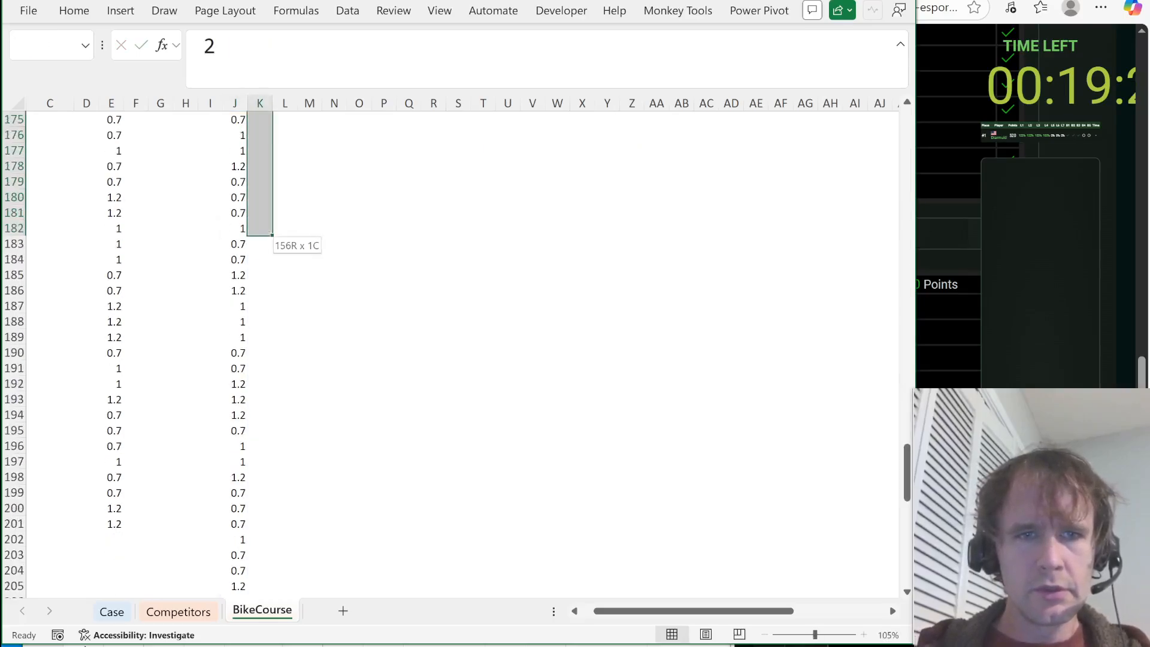
key(shift+Up)
key(shift+Up)
key(shift+Up)
key(shift+Up)
key(shift+Up)
key(shift+Up)
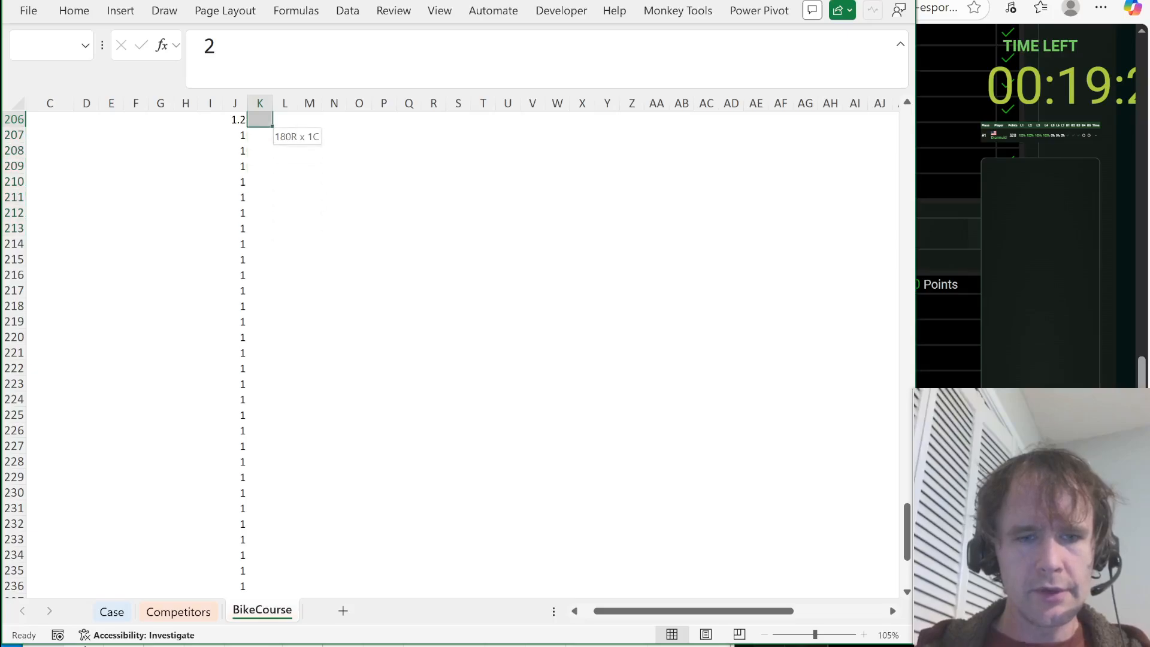
key(ctrl+d)
Fill column K with leg number 3 beside the 42 SEQUENCE rows starting at row 207.
key(ctrl+Down)
key(Down)
key(Left)
key(Up)
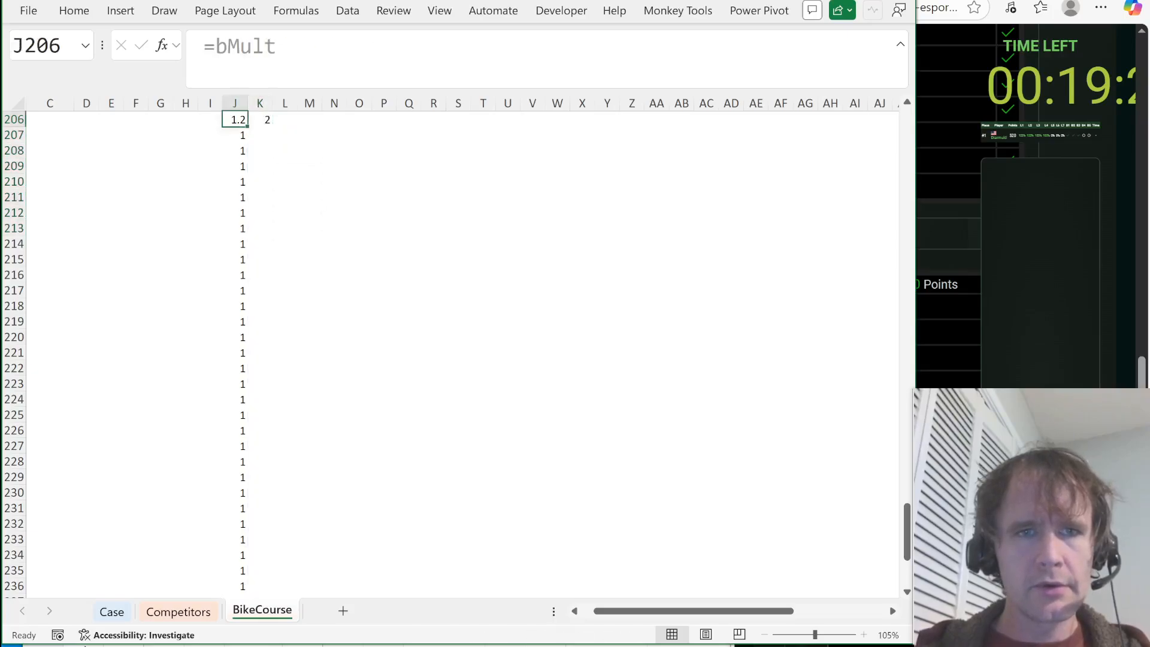
key(Down)
key(ctrl+shift+Down)
key(shift+Right)
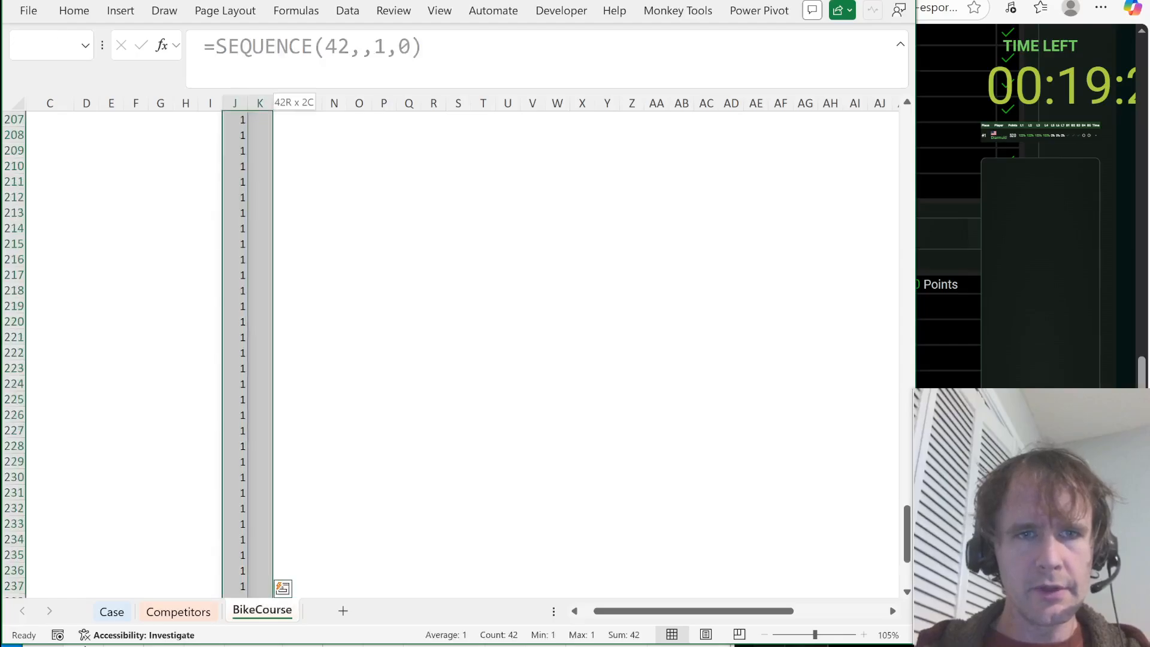
key(shift+Right)
key(shift+Left)
key(Tab)
key(shift+Right)
text(3)
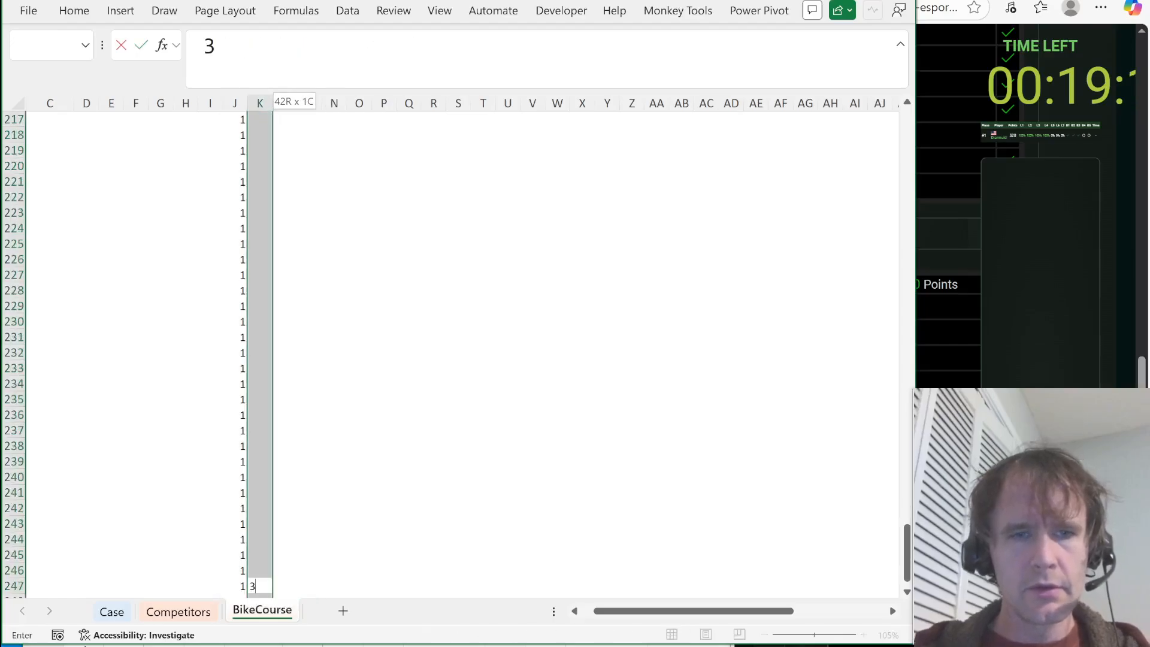
key(ctrl+Return)
Check the extent of the leg numbers in column K and of the Competitor column on the Competitors sheet.
key(ctrl+Up)
key(ctrl+Up)
key(ctrl+Up)
key(ctrl+Down)
key(ctrl+Down)
key(ctrl+Page_Up)
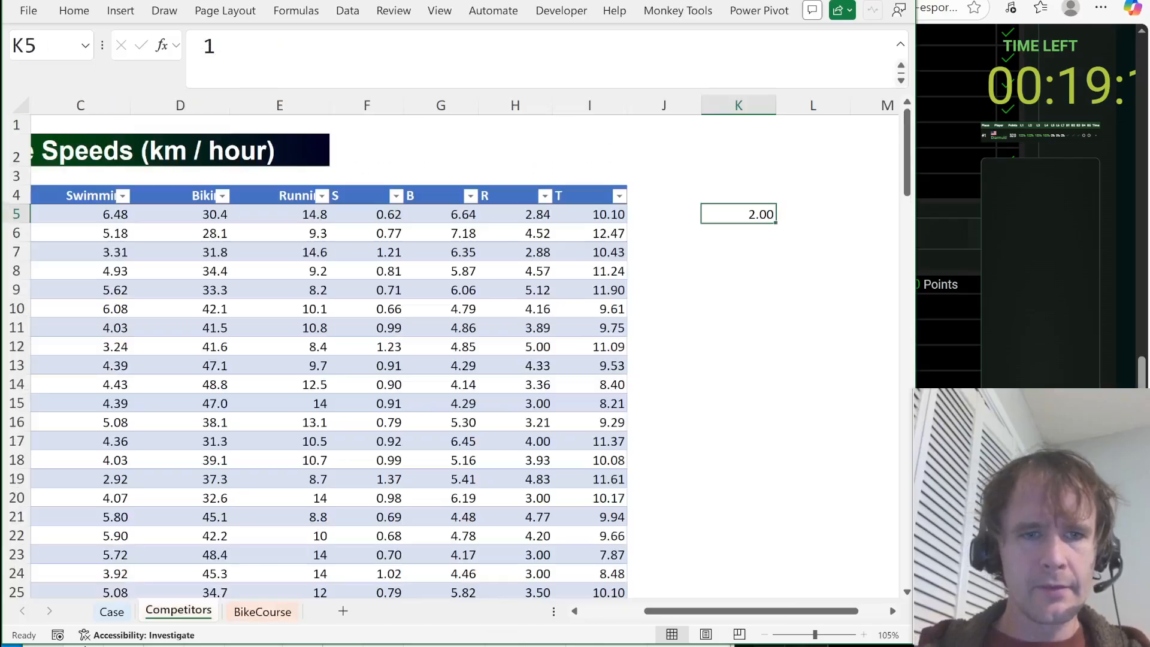
key(Left)
key(Home)
key(Right)
key(ctrl+shift+Down)
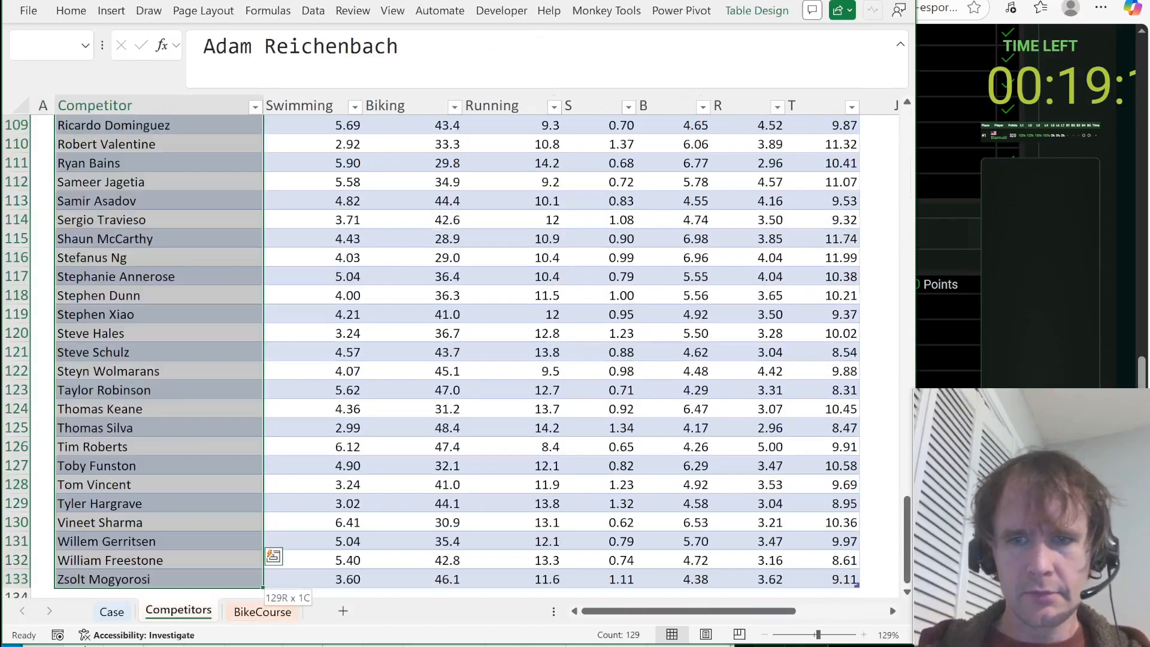
key(ctrl+Page_Down)
key(Up)
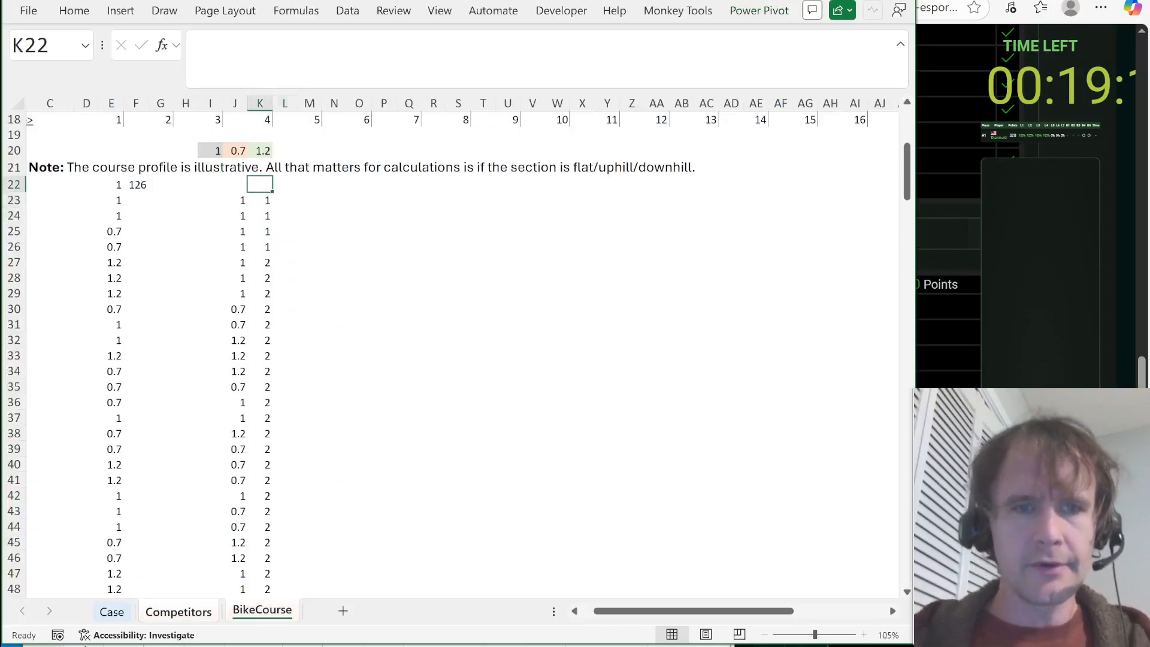
Try moving the first swim row J23:K23 onto J26:K26 on the BikeCourse sheet.
key(Down)
key(Left)
key(shift+Right)
key(ctrl+c)
key(Down)
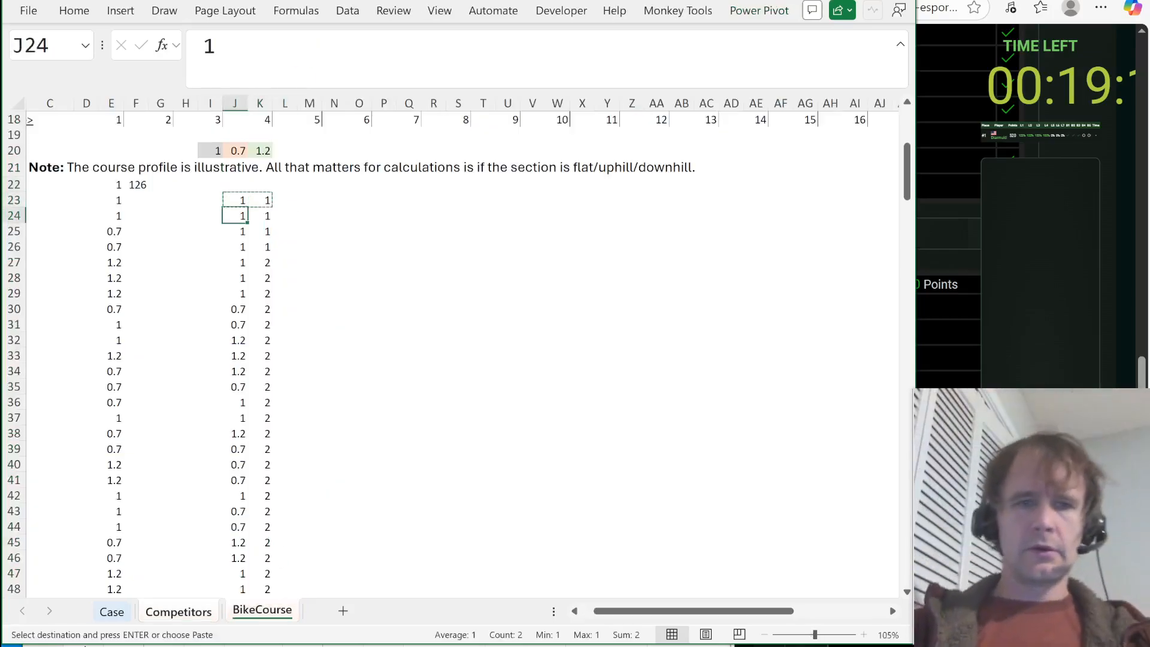
key(Down)
key(Down)
key(Return)
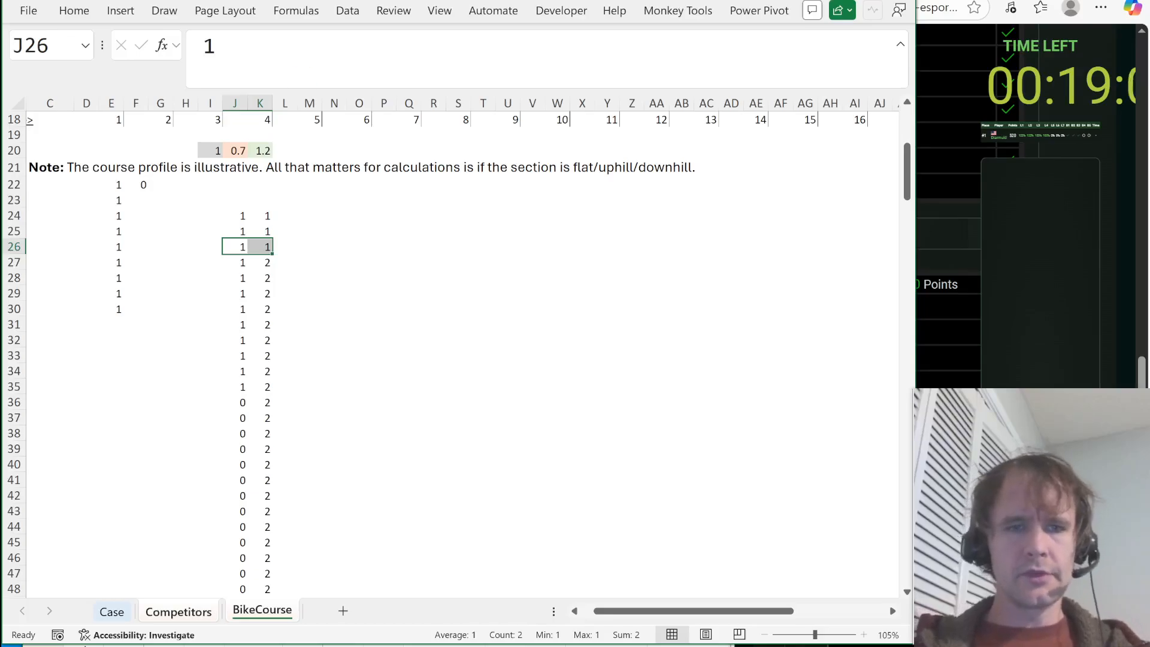
Re-enter the TOCOL formula in E22 unchanged to recalculate the spilled bike multipliers.
key(Up)
key(Up)
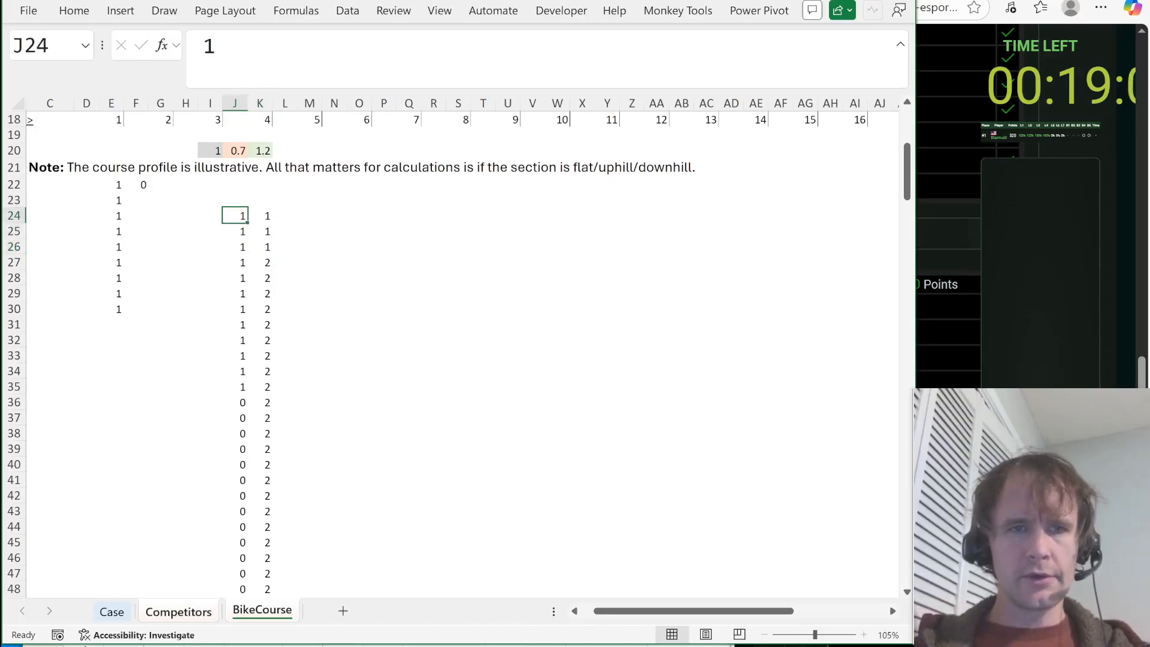
key(Up)
key(Left)
key(Left)
key(Left)
key(Left)
key(Up)
key(Left)
key(Up)
key(Down)
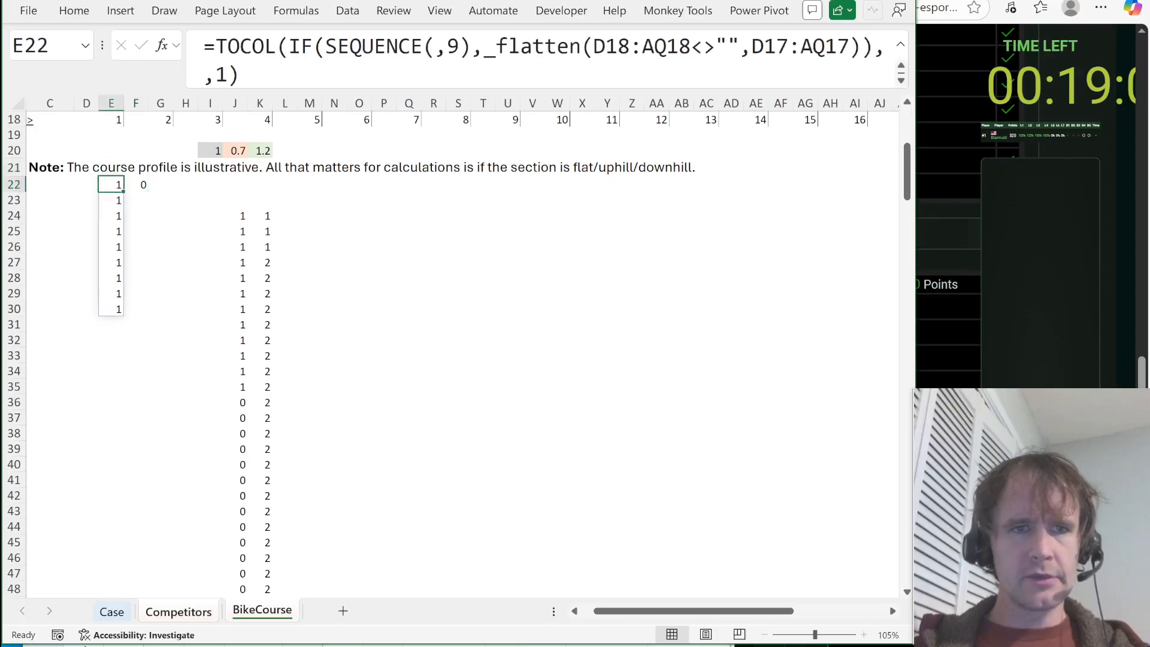
key(Right)
key(Left)
key(F2)
key(Return)
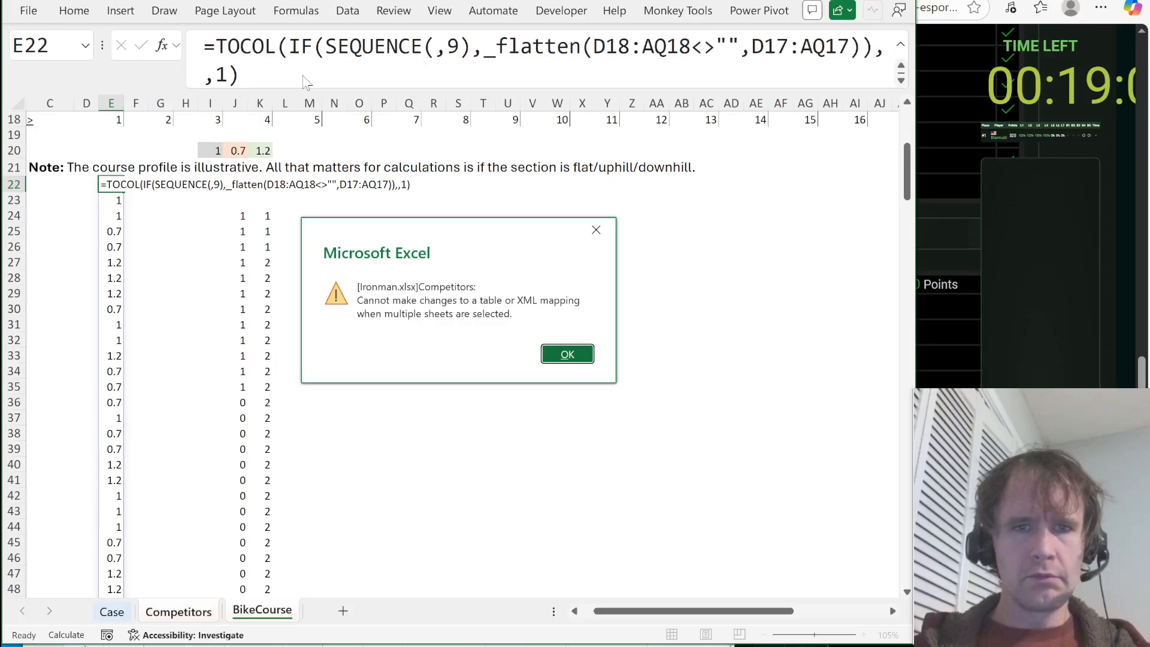
key(Return)
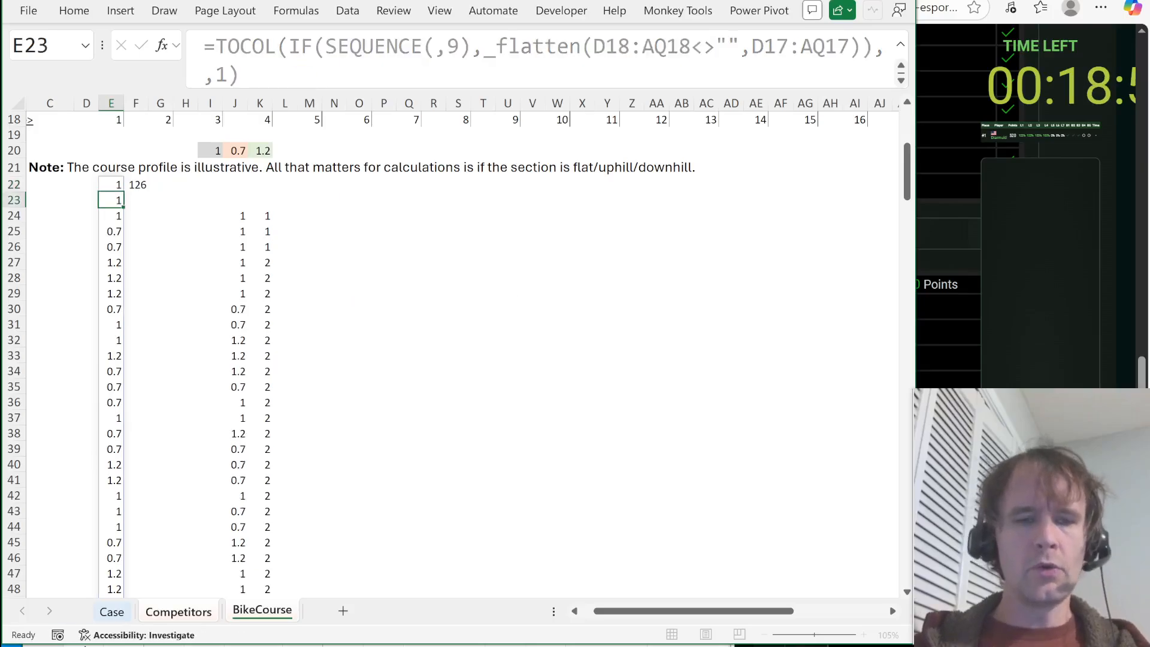
Ungroup the Competitors and BikeCourse sheets so that only one sheet is selected.
key(ctrl+Page_Up)
key(ctrl+Page_Up)
key(ctrl+Page_Down)
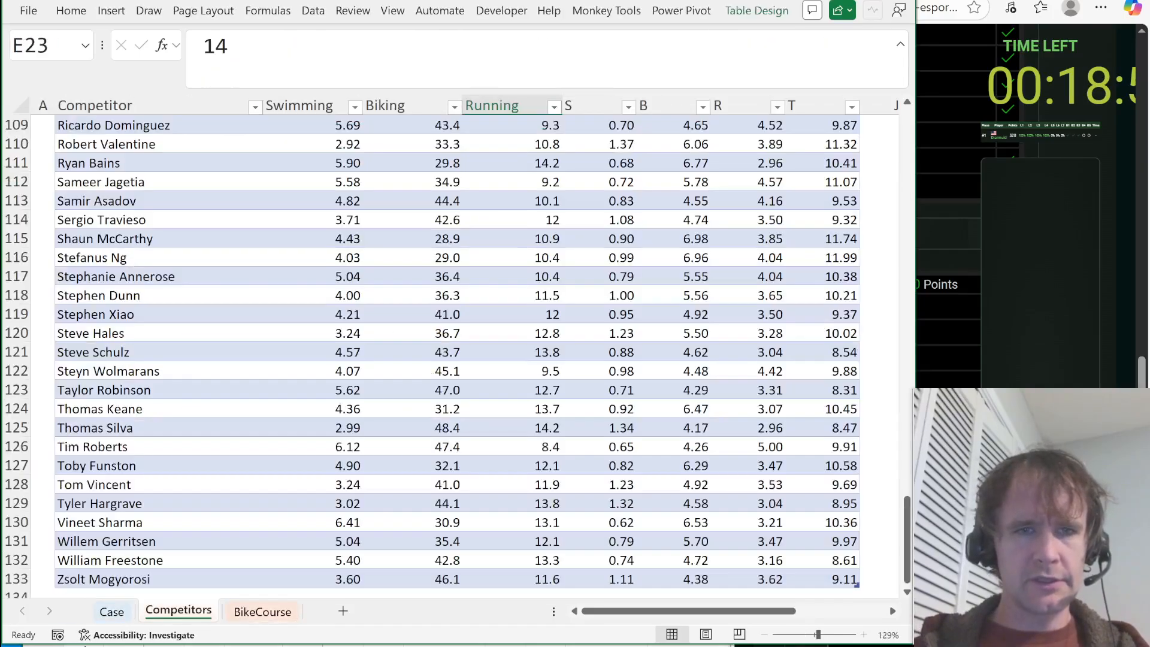
key(ctrl+Page_Down)
key(ctrl+Page_Up)
Check the Competitors table from its first to its last row for unintended changes.
key(Down)
key(Right)
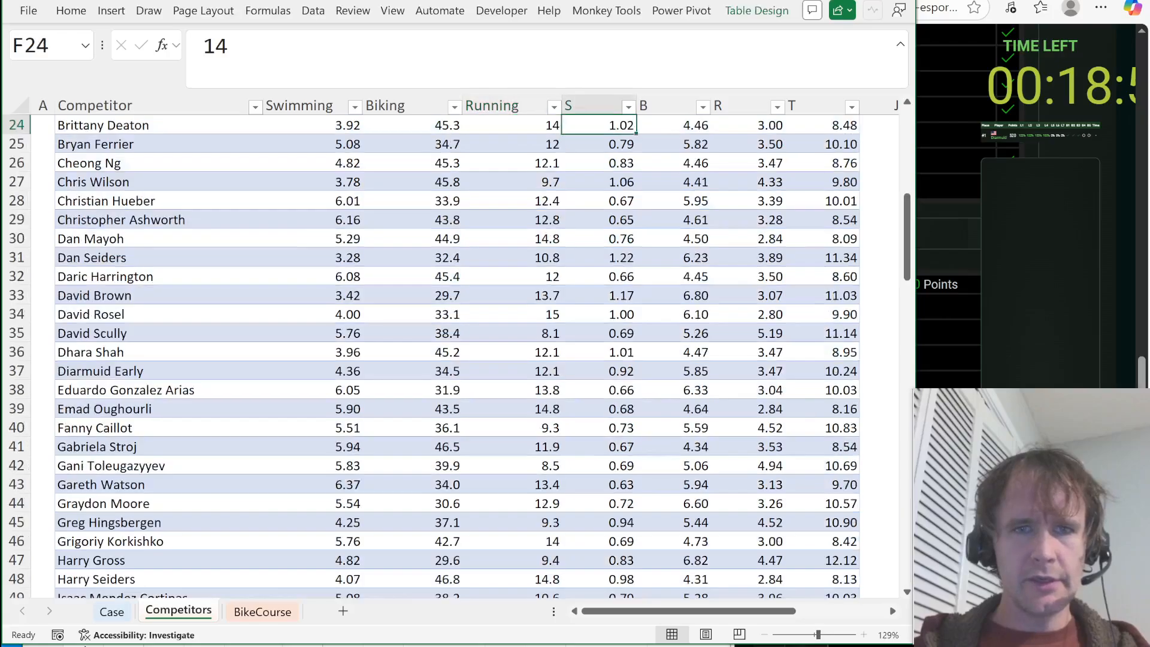
key(Left)
key(Up)
key(ctrl+Up)
key(ctrl+Down)
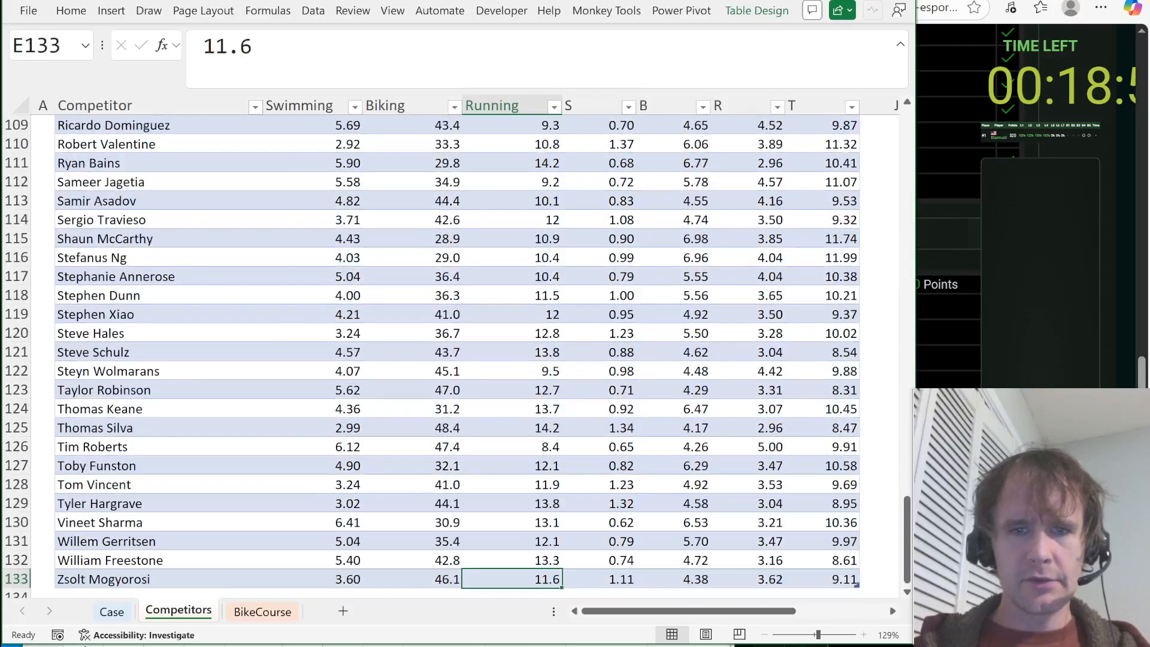
key(ctrl+Down)
key(ctrl+Up)
key(ctrl+Up)
key(ctrl+Home)
key(ctrl+Page_Down)
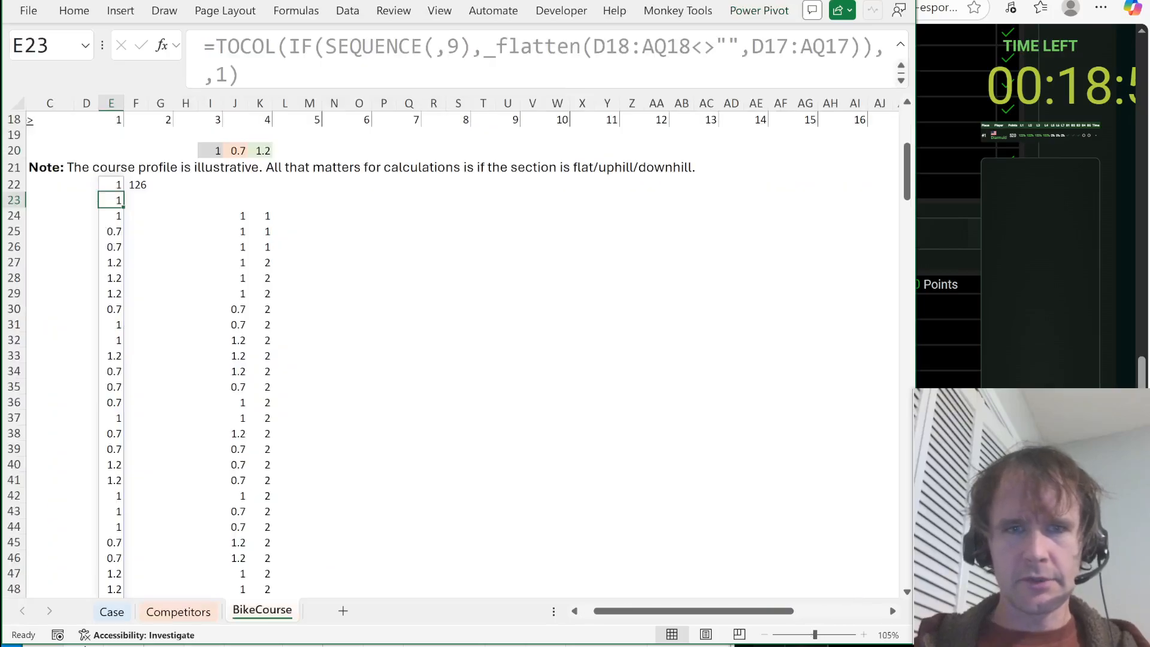
Check the swim rows J24:K26 and the start of the bMult spill in J27 on the BikeCourse sheet.
key(Right)
key(Down)
key(Right)
key(Down)
key(Right)
key(Right)
key(Right)
key(Up)
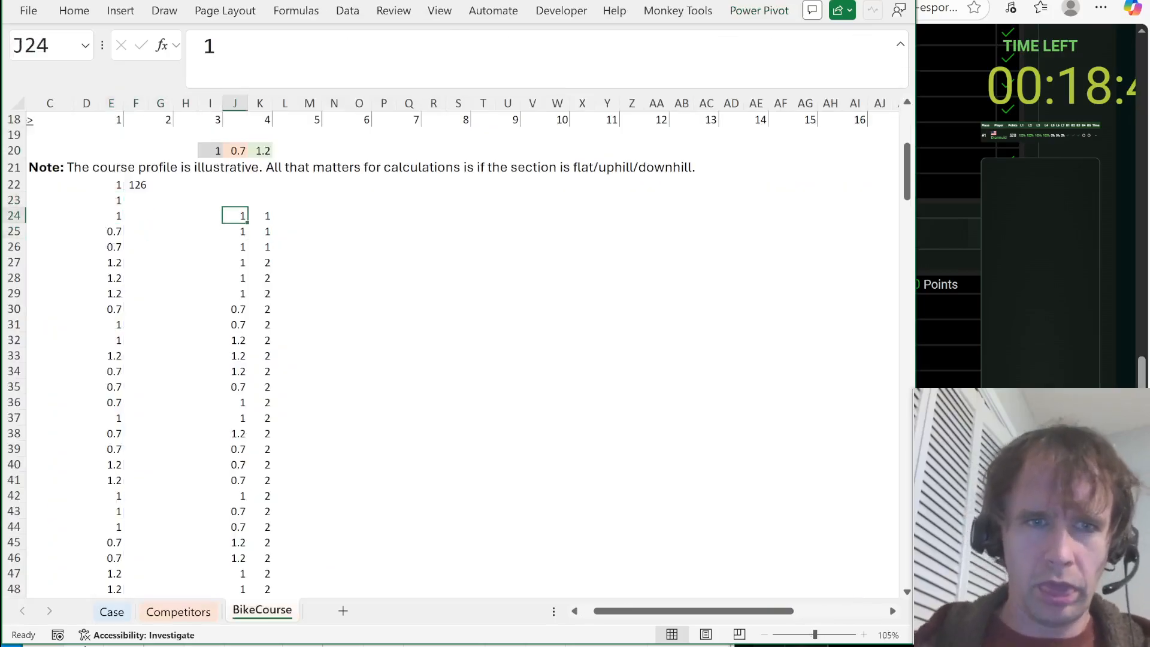
key(Right)
key(Left)
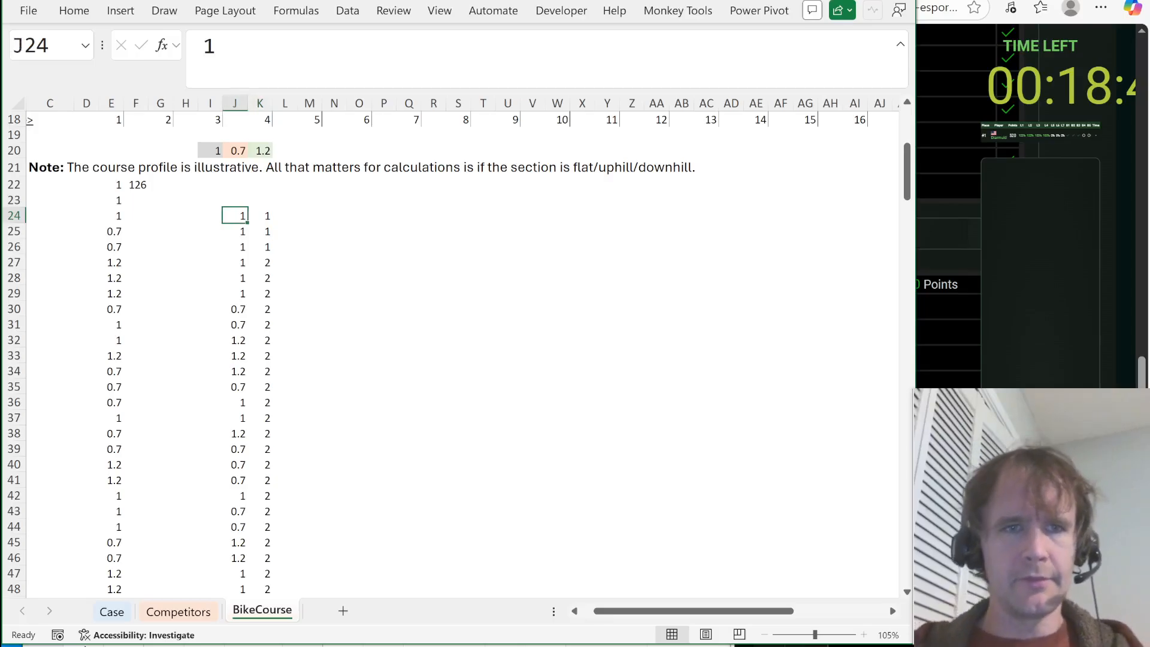
key(Down)
key(Down)
key(Down)
key(ctrl+shift+Down)
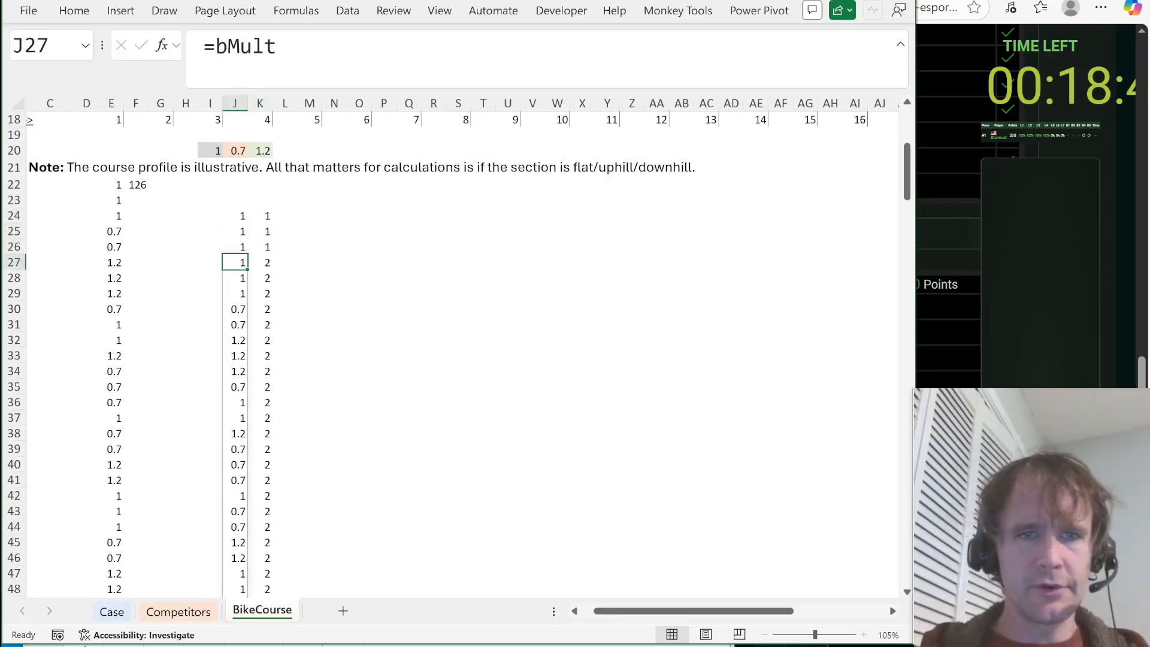
Copy the swim row J24:K24 into the empty cells J23:K23 above it.
key(Up)
key(Up)
key(Up)
key(shift+Right)
key(ctrl+c)
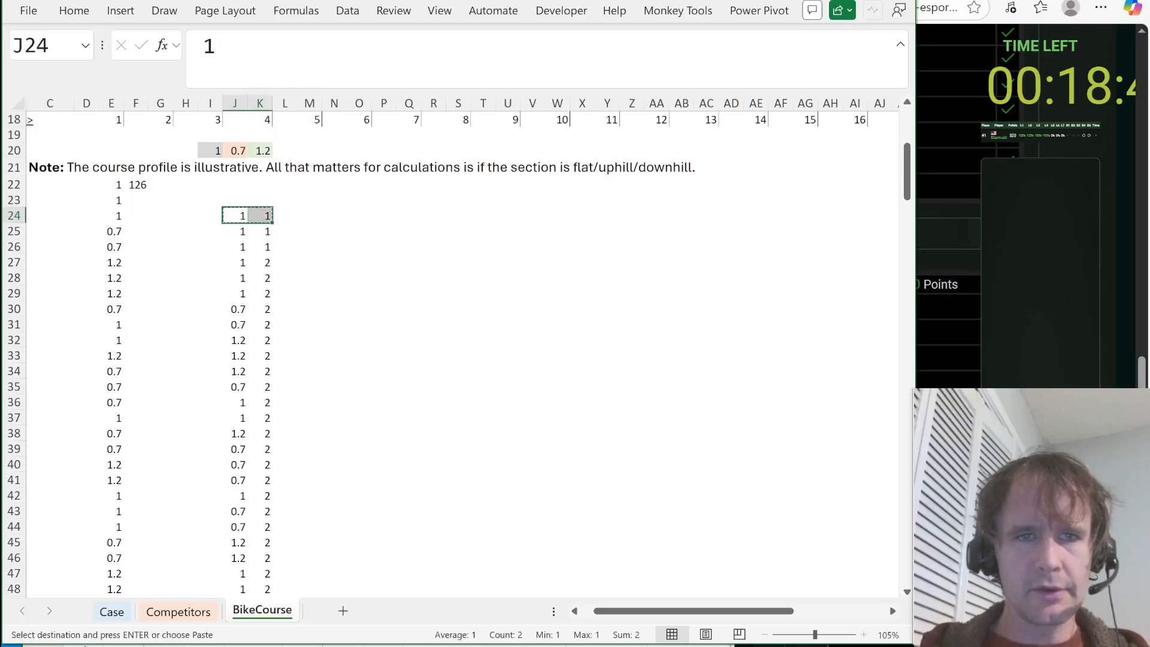
key(Up)
key(ctrl+v)
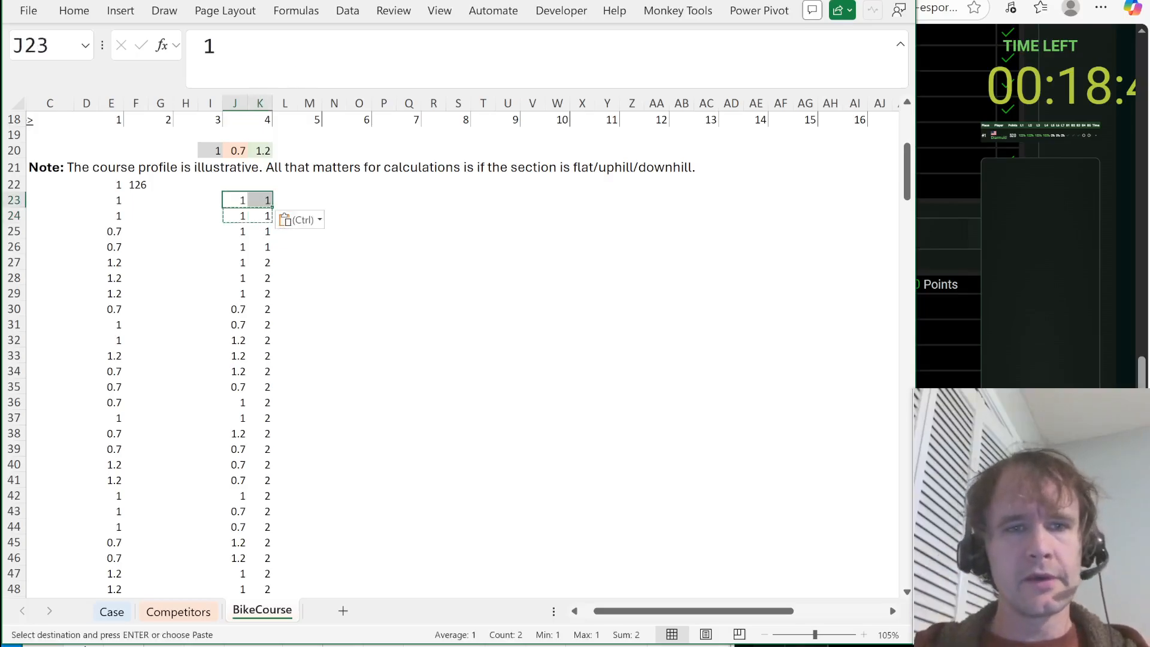
Enter the header Mult in J22 above the multiplier column.
key(Up)
text(Mult)
key(Tab)
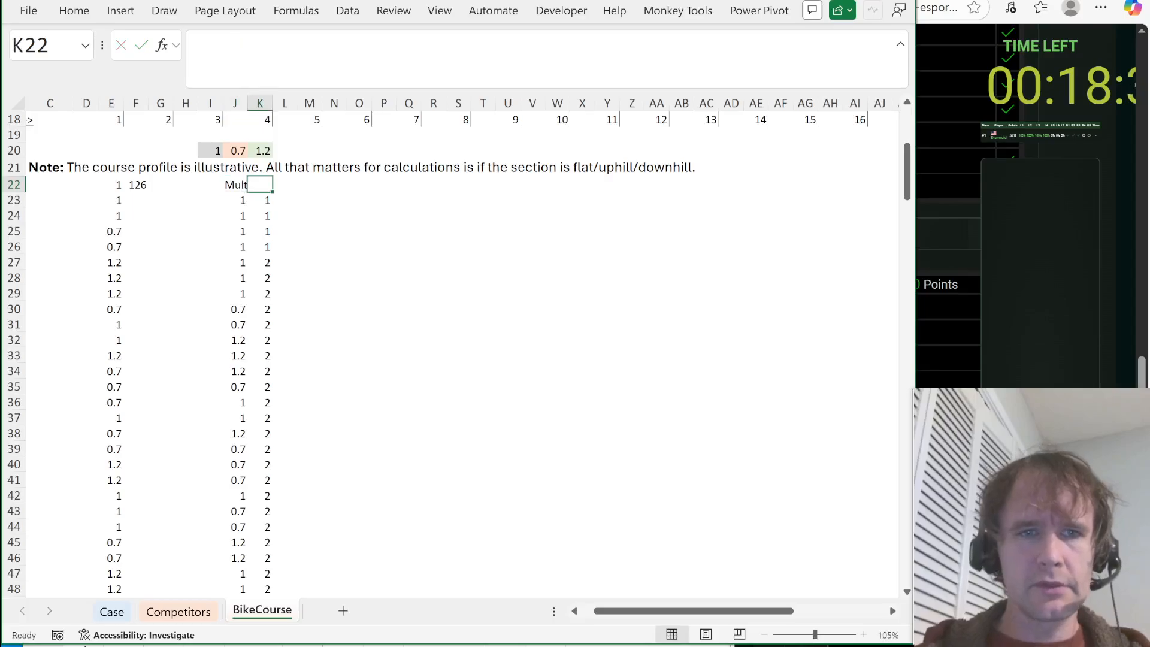
Move the whole two-column multiplier and leg table from J22 down one row to start in J23.
key(Left)
key(shift+Right)
key(ctrl+shift+Down)
key(ctrl+c)
key(ctrl+BackSpace)
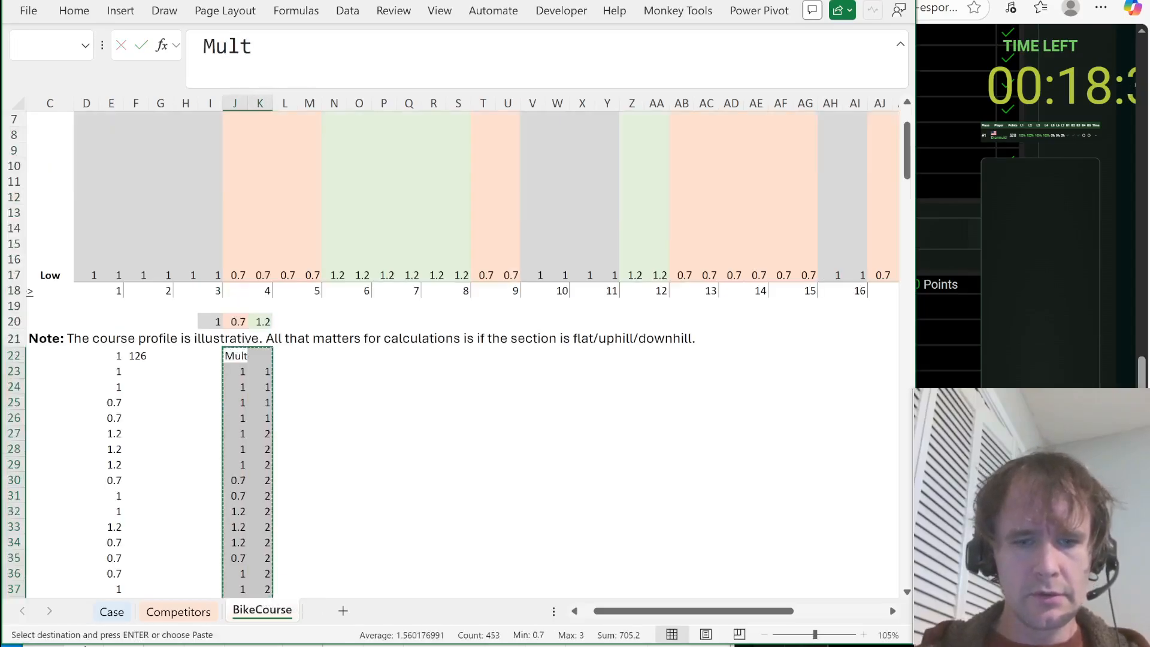
key(Down)
key(ctrl+v)
Enter the header Leg in K23 above the leg numbers.
key(Up)
key(Right)
key(Down)
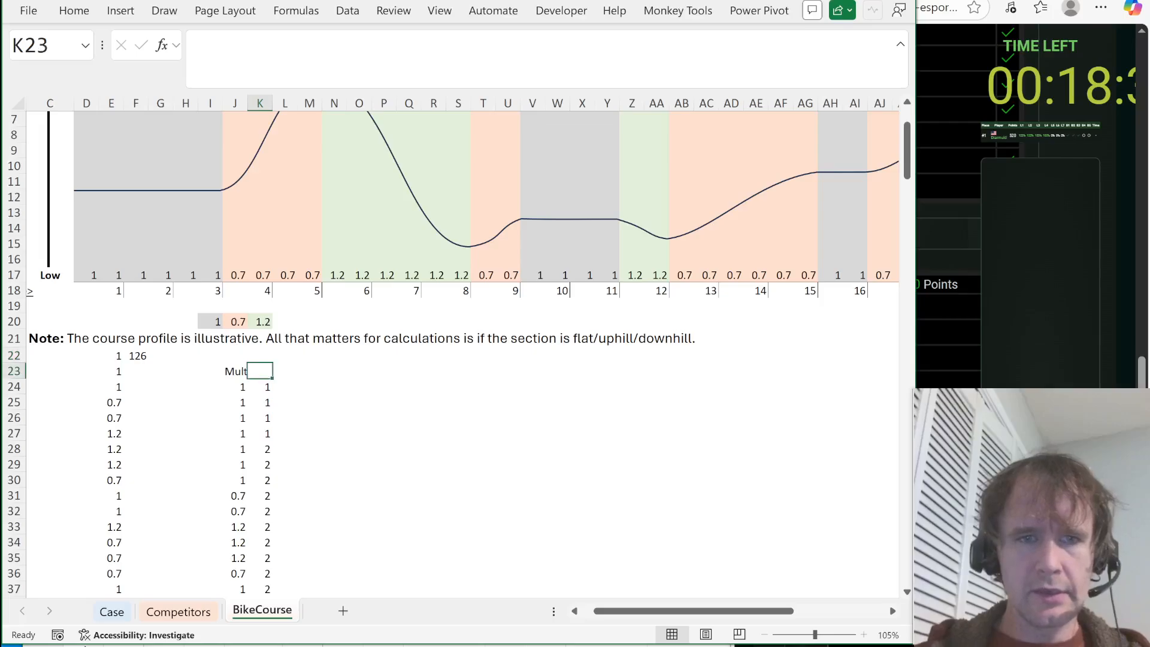
text(Led)
key(BackSpace)
text(g)
key(Return)
key(Up)
key(Right)
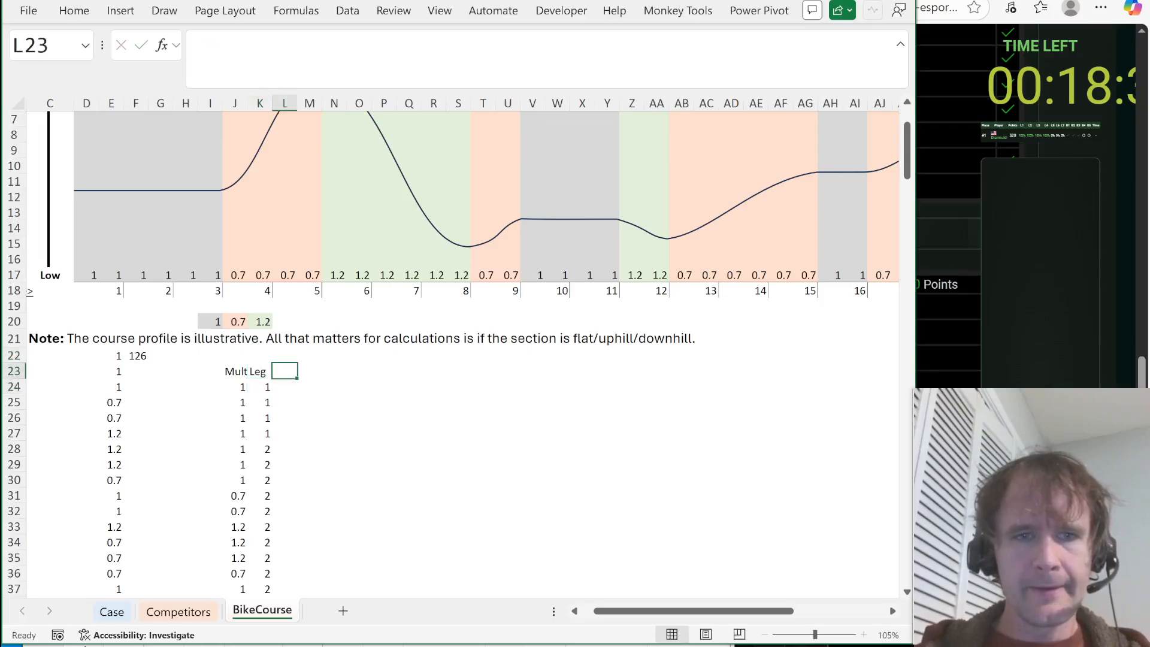
Copy all competitor names from the Competitors table and paste them transposed across row 23 of BikeCourse, starting in N23.
key(ctrl+Page_Up)
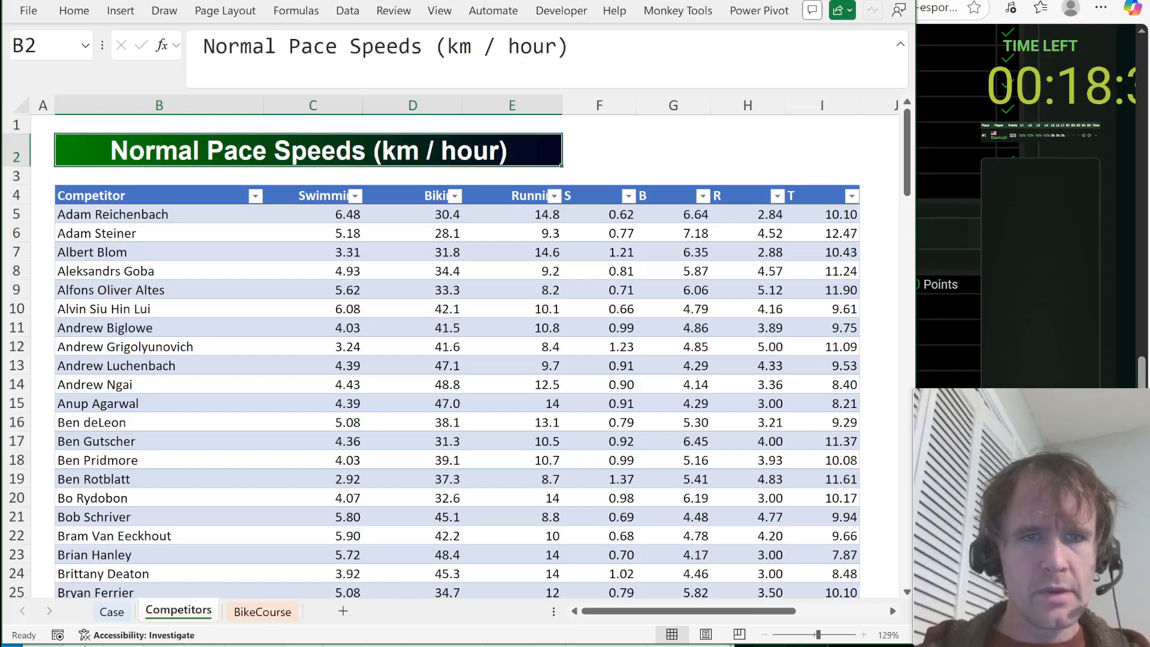
key(ctrl+Down)
key(Down)
key(ctrl+shift+Down)
key(ctrl+c)
key(ctrl+Page_Down)
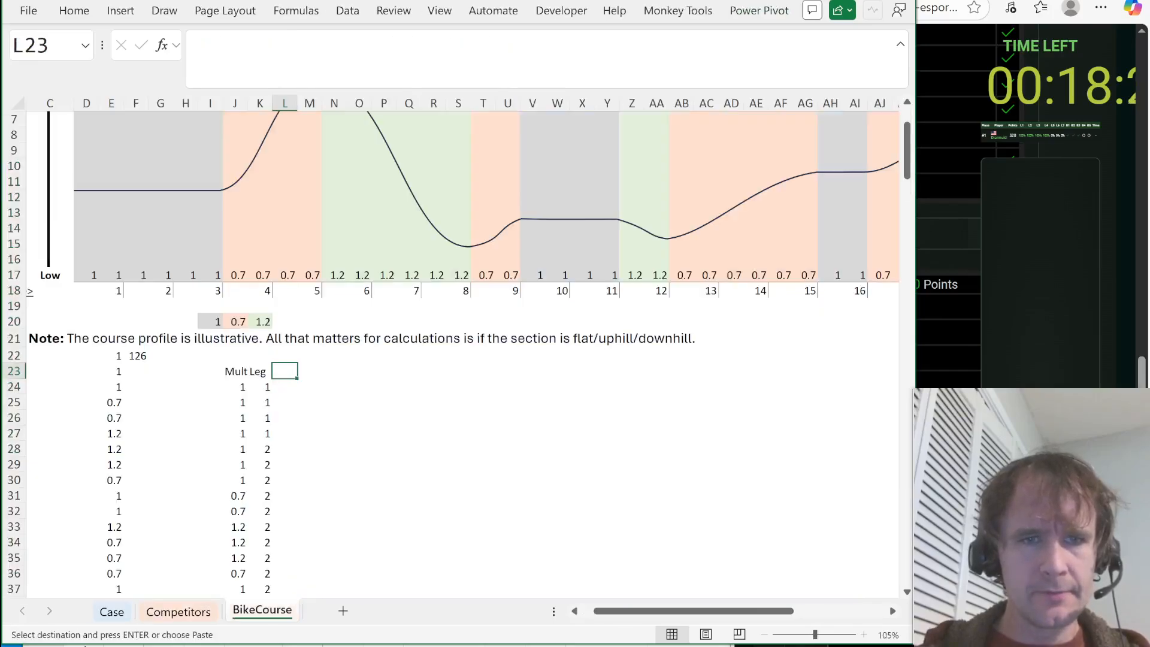
key(Right)
key(Right)
key(alt+h)
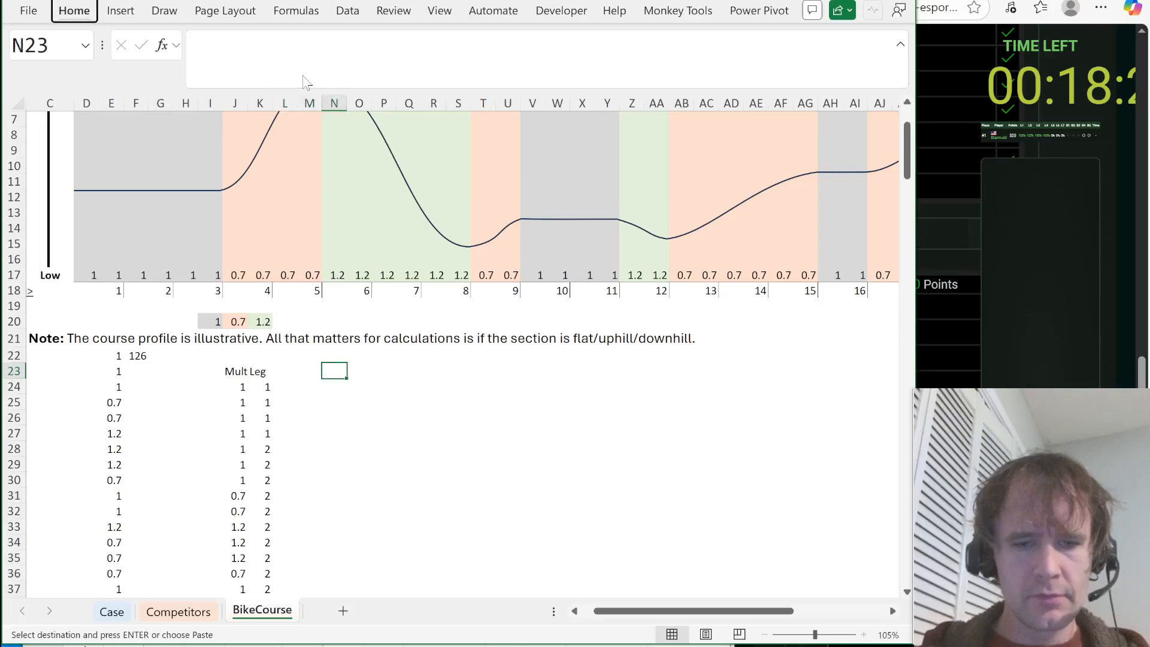
key(v)
key(t)
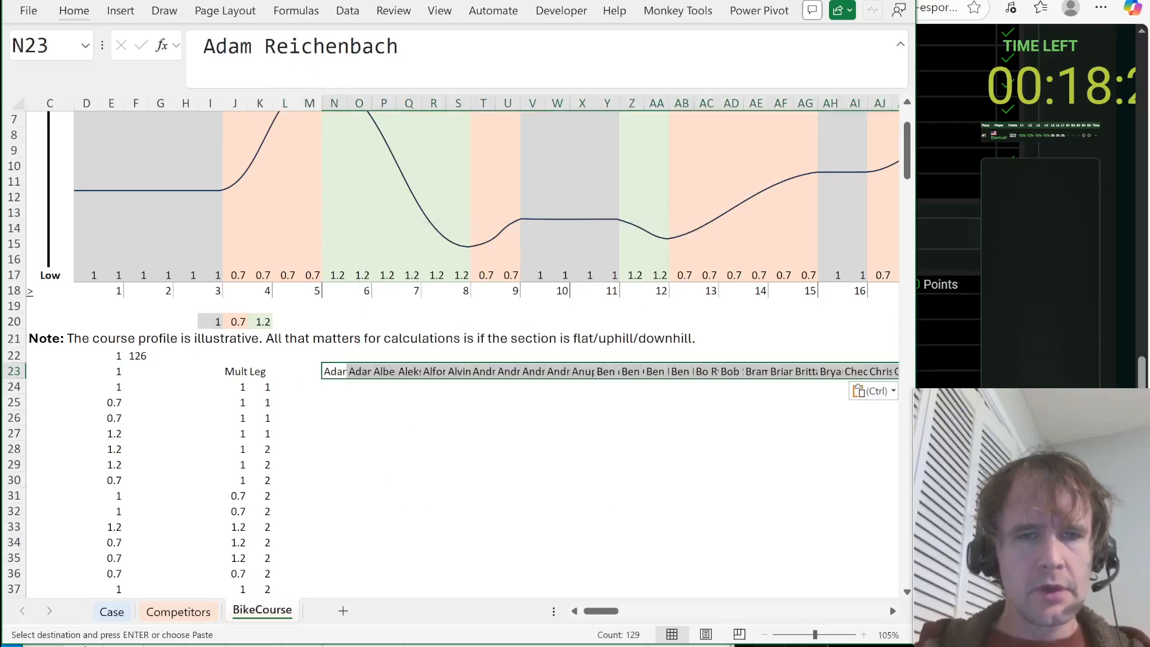
Move the whole block with the Mult and Leg table and the competitor names from row 23 down to row 26.
key(Left)
key(ctrl+Left)
key(Left)
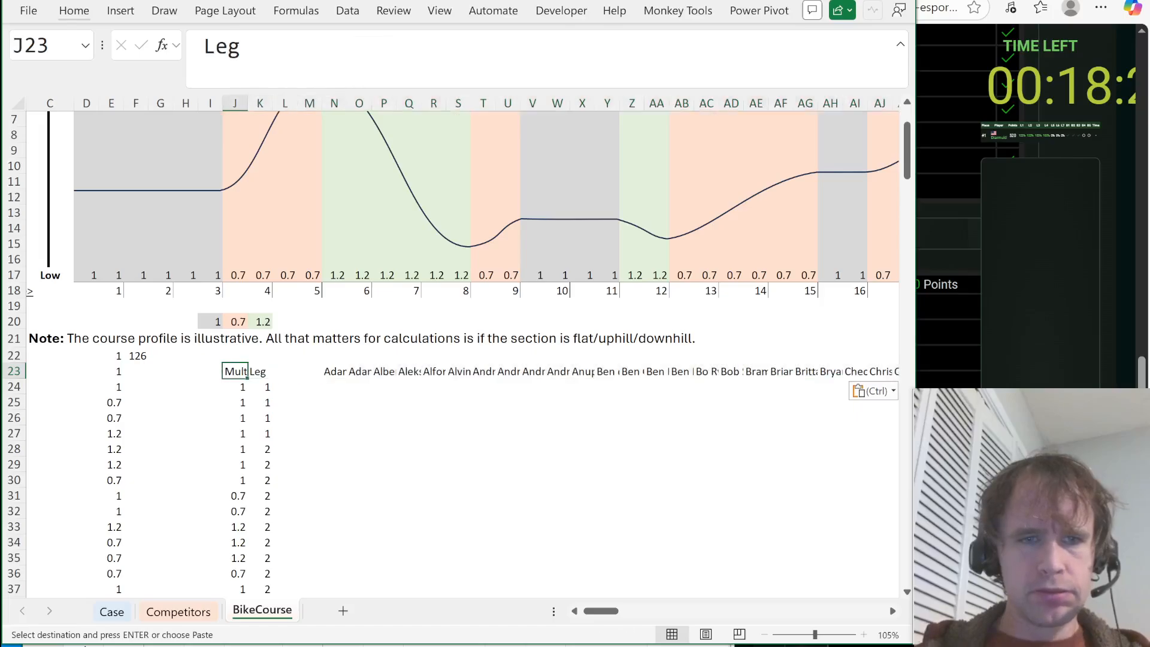
key(ctrl+shift+Right)
key(ctrl+shift+Right)
key(ctrl+shift+Right)
key(ctrl+shift+Down)
key(ctrl+x)
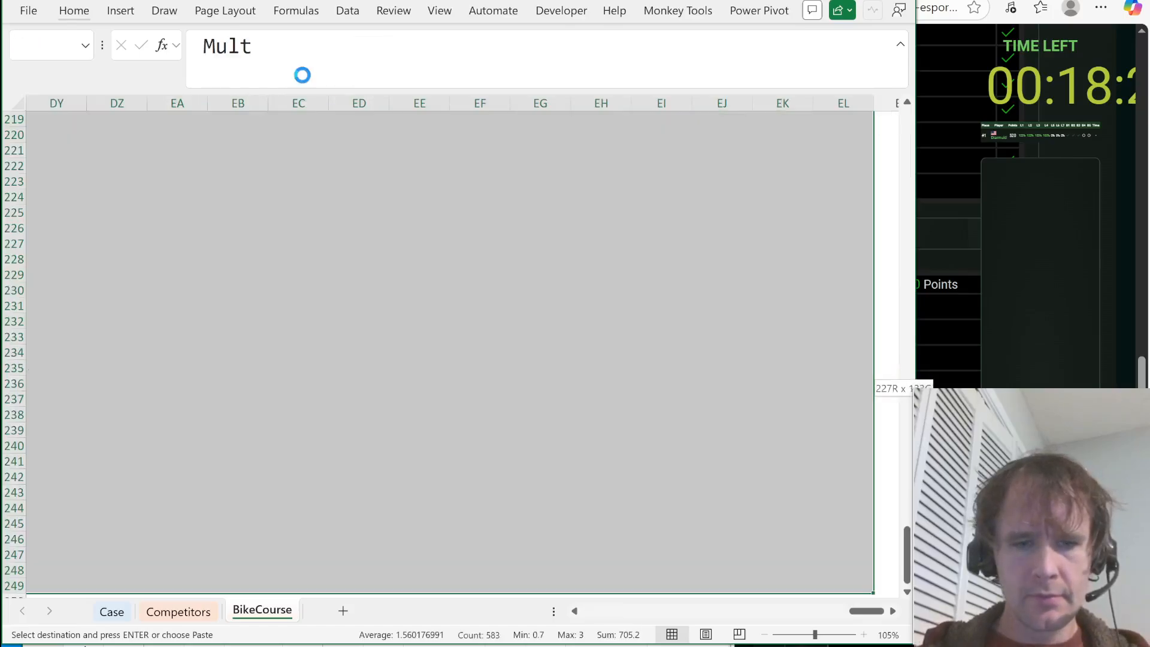
key(Down)
key(Down)
key(Down)
key(ctrl+v)
Re-enter the existing TOCOL formula in E22 to make the multiplier list recalculate.
key(Up)
key(Right)
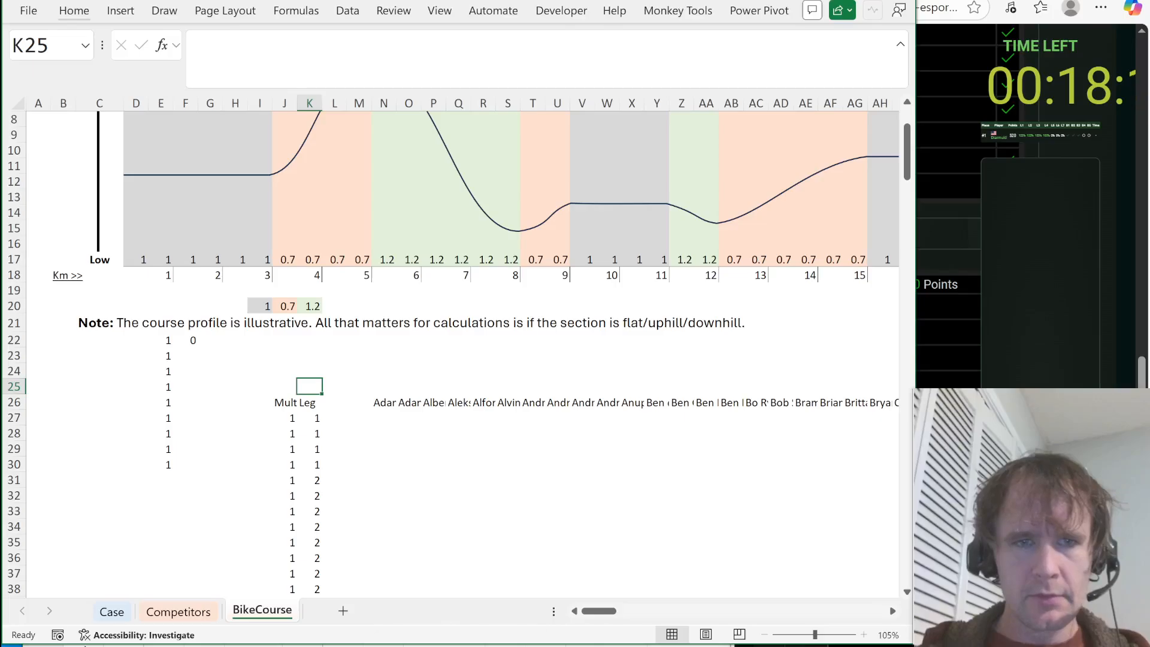
key(Left)
key(Up)
key(Left)
key(Up)
key(Left)
key(Up)
key(Left)
key(Up)
key(Left)
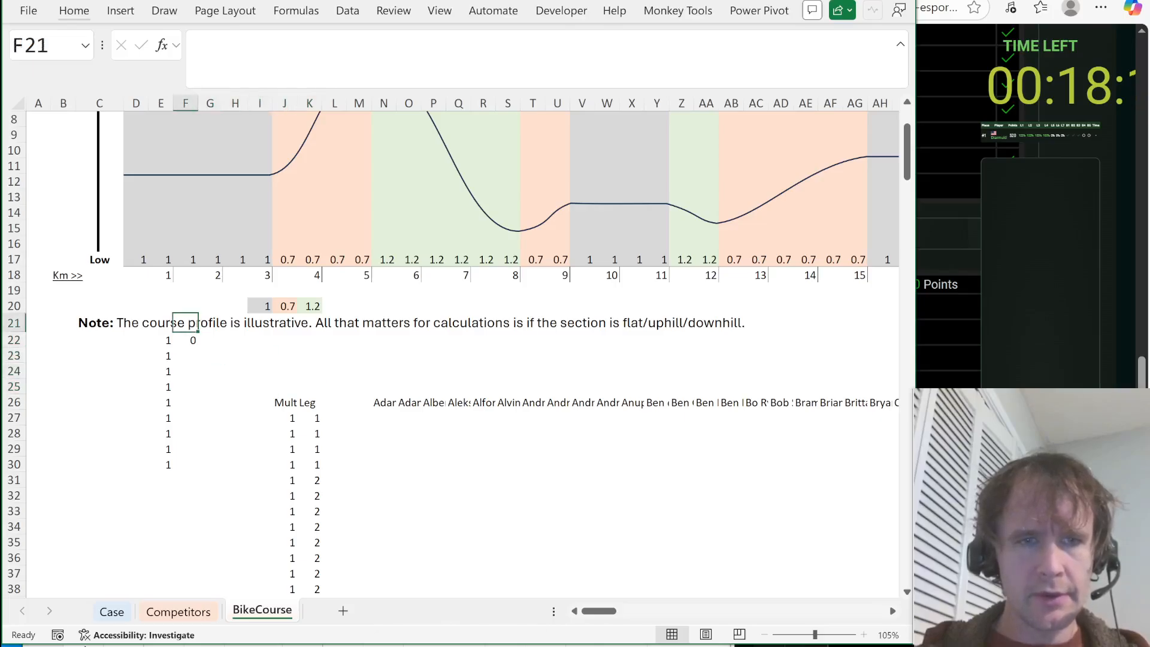
key(Down)
key(Left)
key(F2)
key(Return)
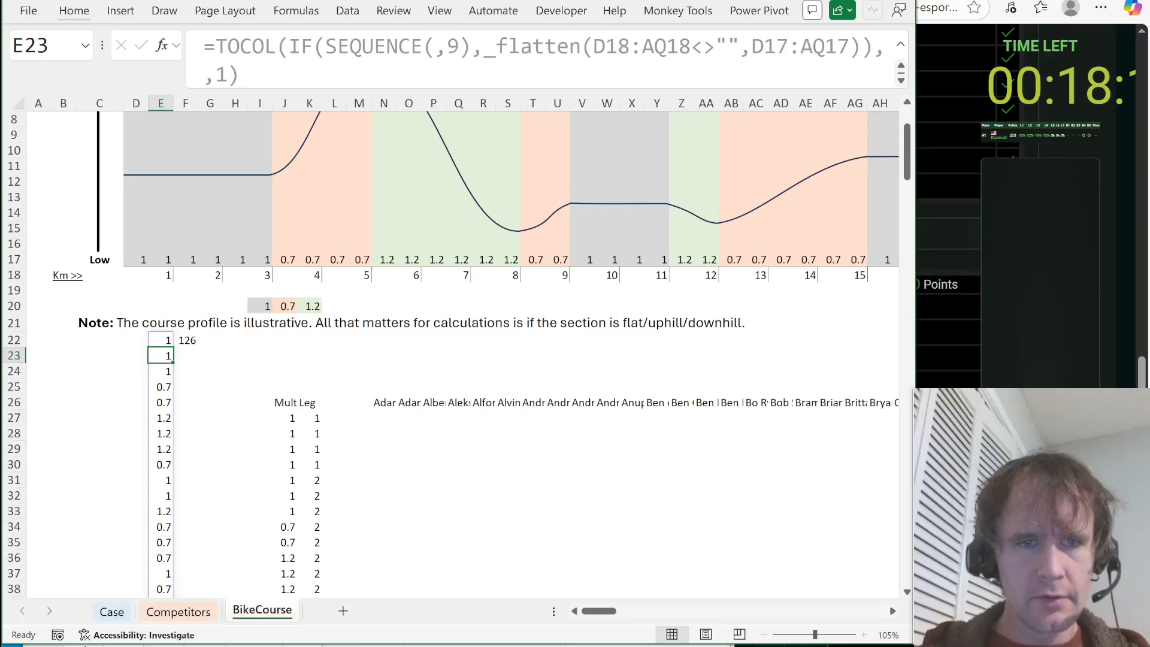
key(Up)
key(Down)
key(Right)
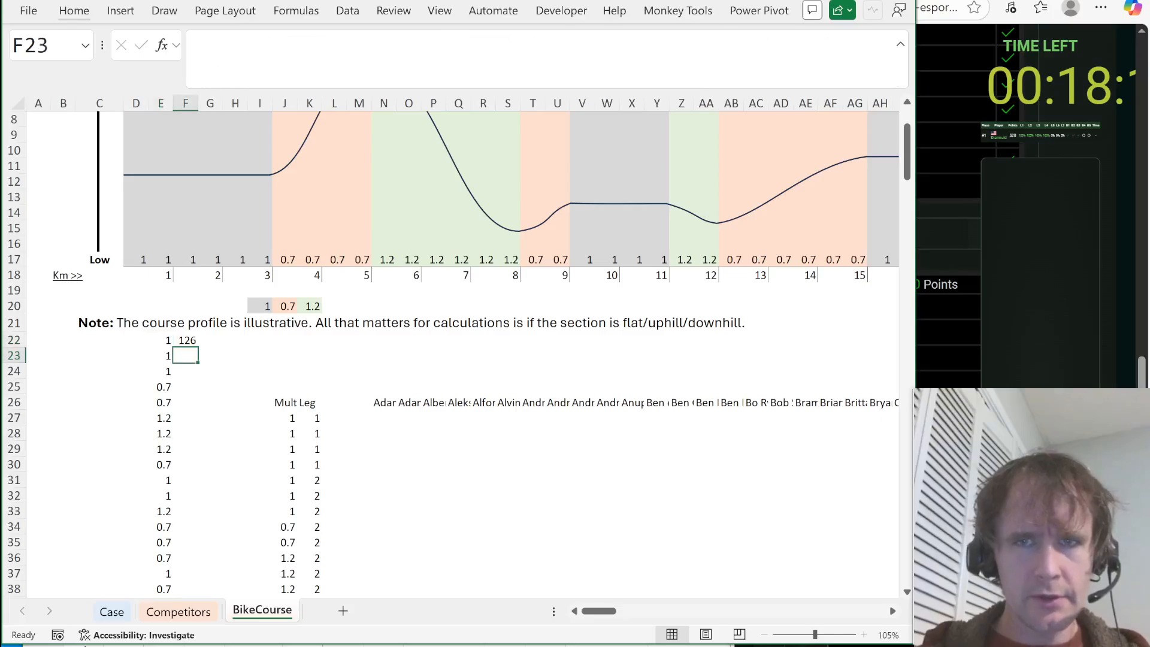
Enter =TRANSPOSE(t[[Swimming]:[Running]]) in N23 to spill each competitor's three speeds above the names.
key(Down)
key(Right)
key(Down)
key(Right)
key(Down)
key(Right)
key(Right)
key(Right)
key(Right)
key(Right)
key(Right)
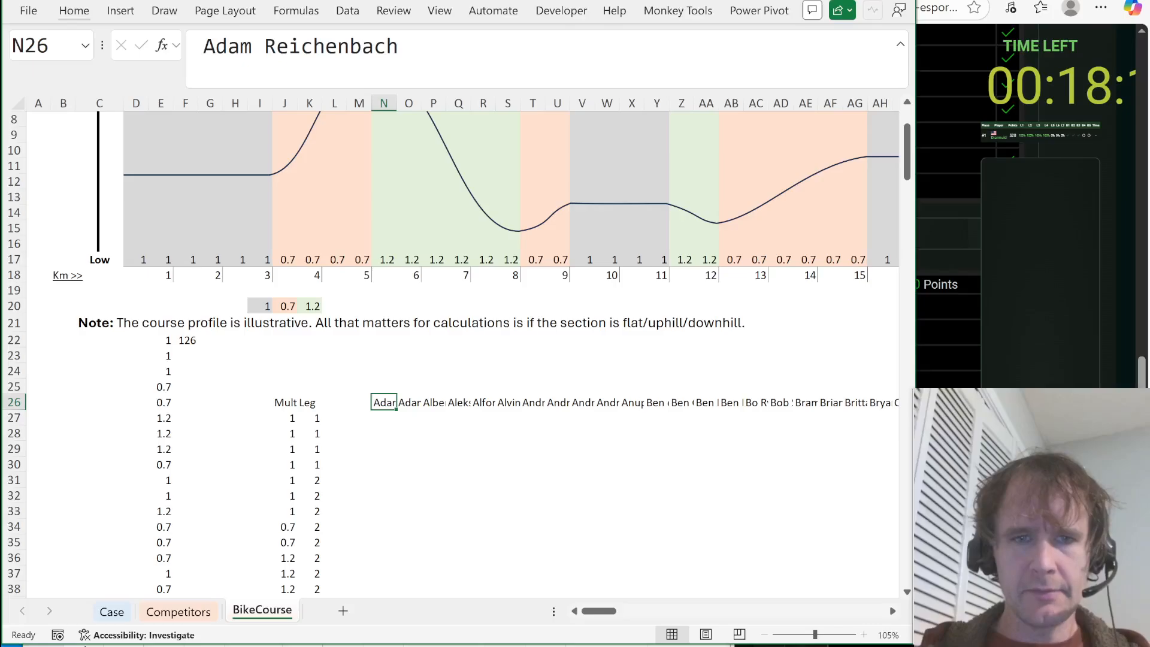
key(Up)
key(Up)
key(Up)
text(=tr)
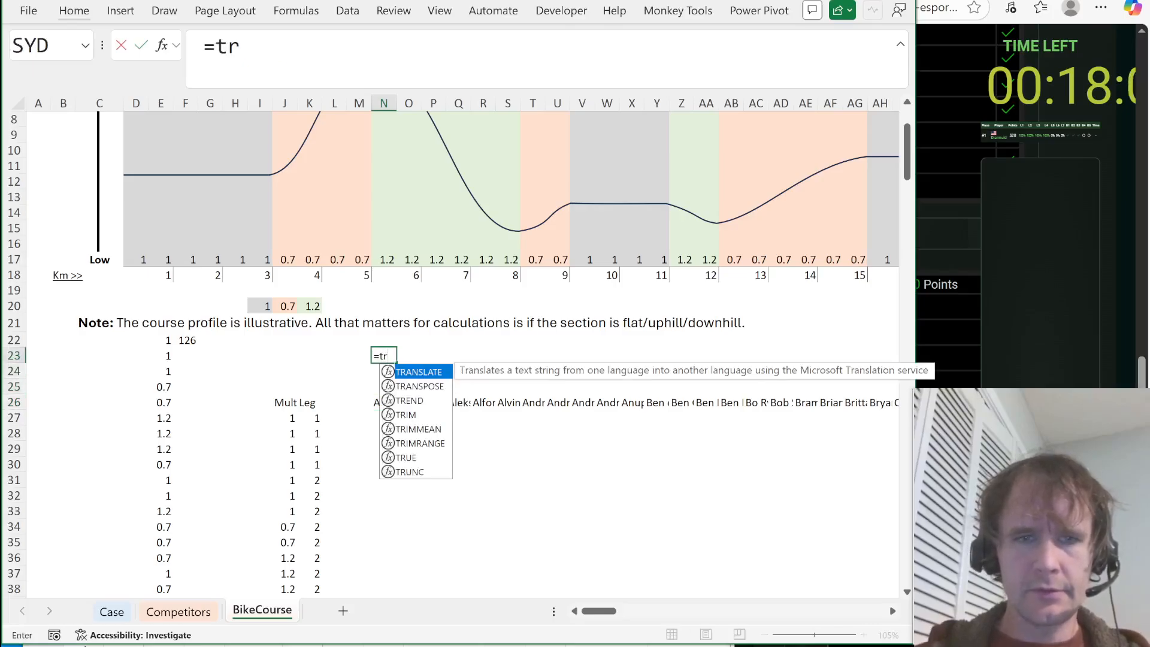
text(ans)
key(Tab)
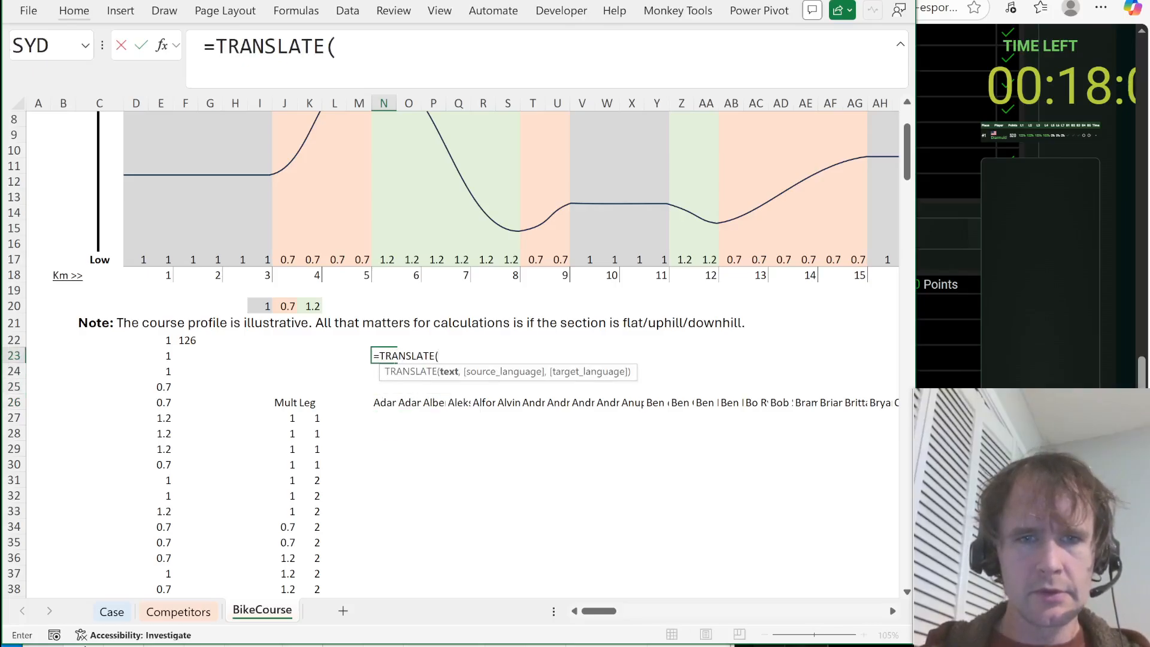
key(BackSpace)
key(BackSpace)
key(BackSpace)
key(BackSpace)
key(BackSpace)
text(p)
key(Tab)
key(ctrl+Page_Up)
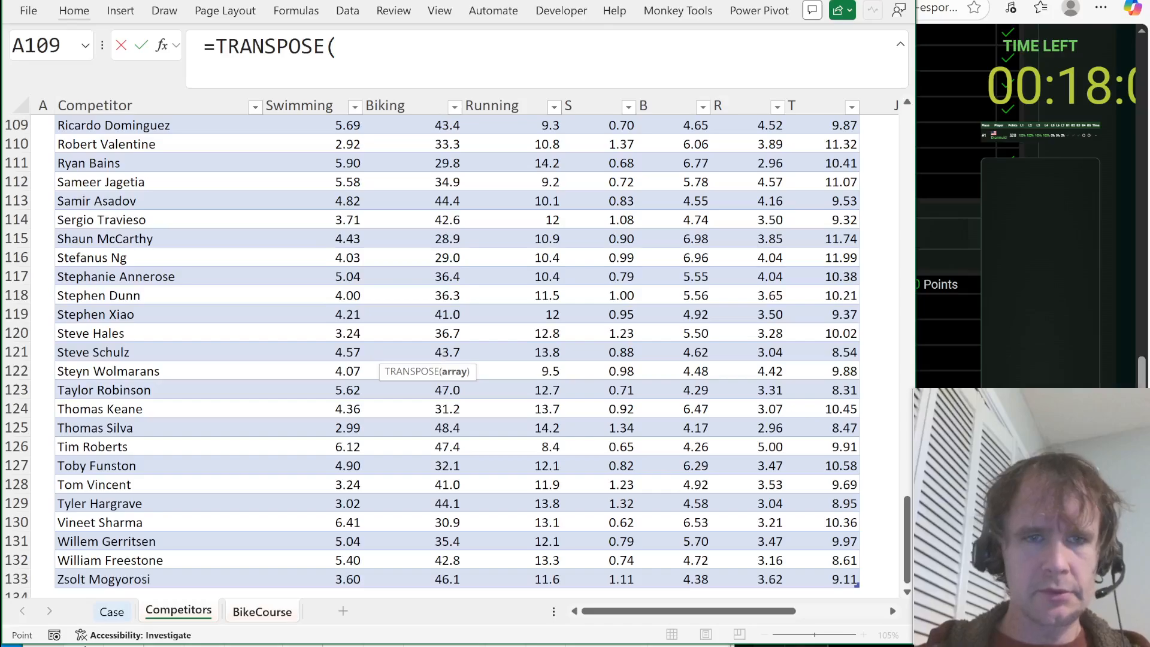
click(320, 168)
key(ctrl+space)
key(shift+Right)
key(shift+Right)
text())
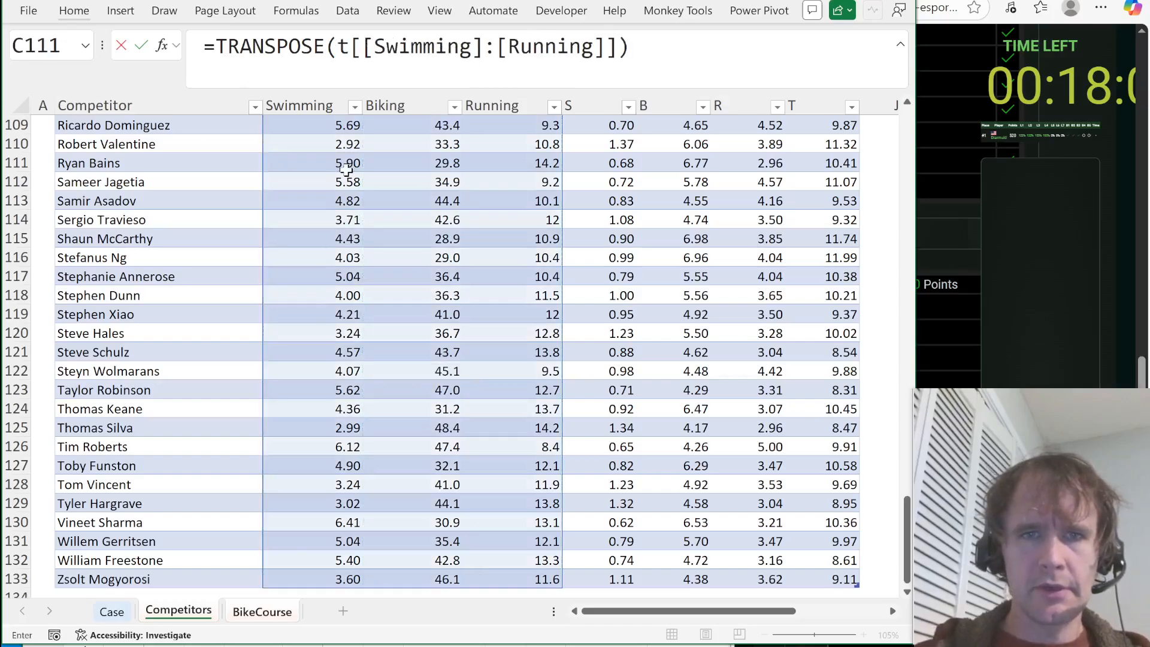
key(Return)
Label the three speed rows S, B and R in M23:M25.
key(Up)
key(Left)
text(S)
key(Return)
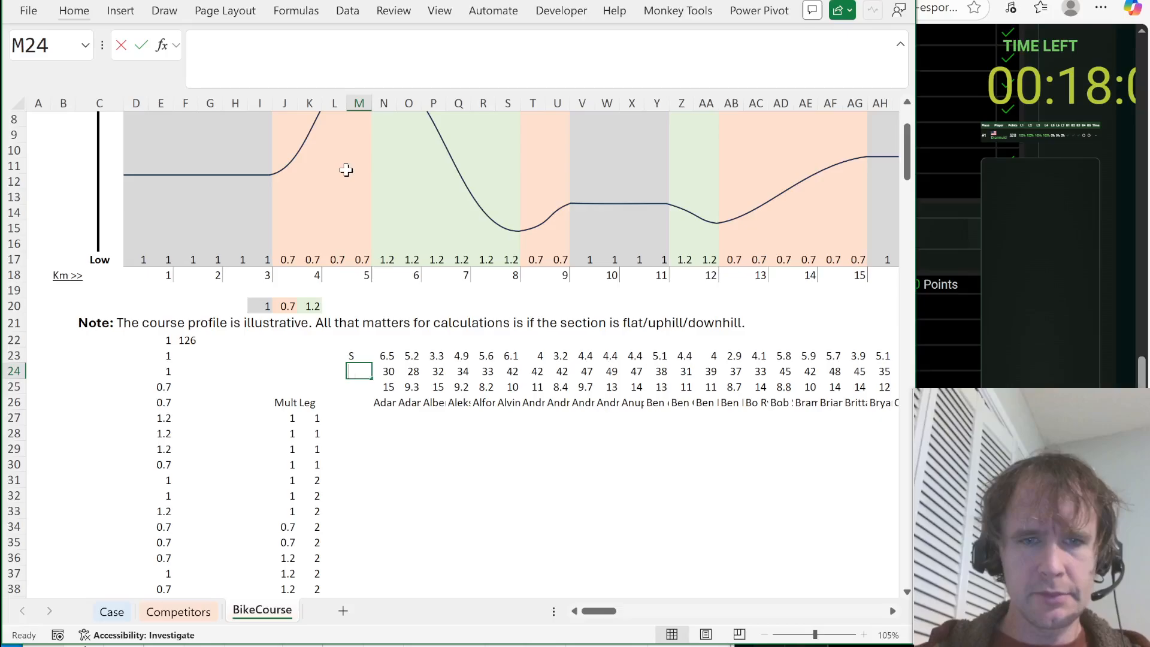
text(B)
key(Return)
text(R)
key(Return)
key(Return)
key(Right)
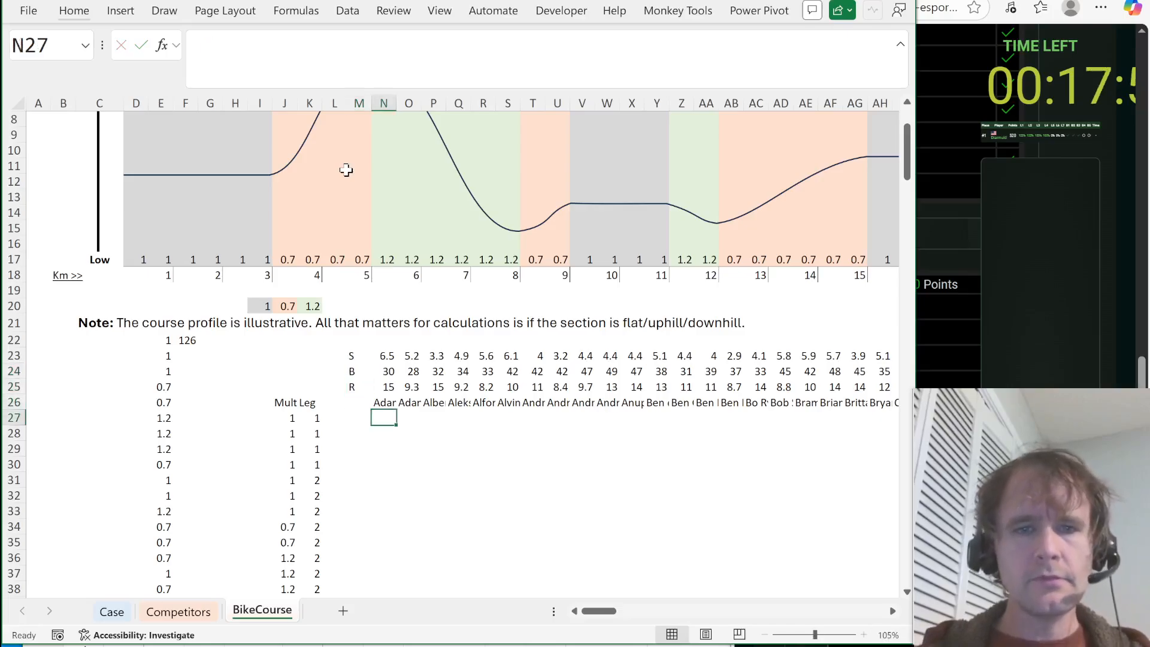
text(=)
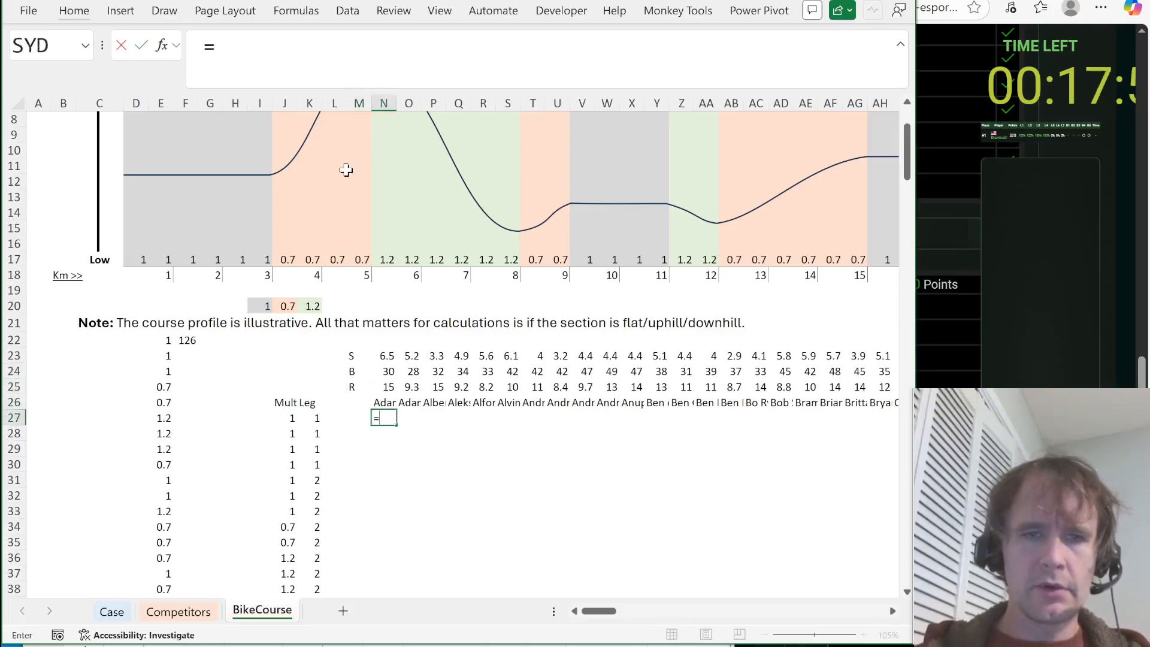
key(Escape)
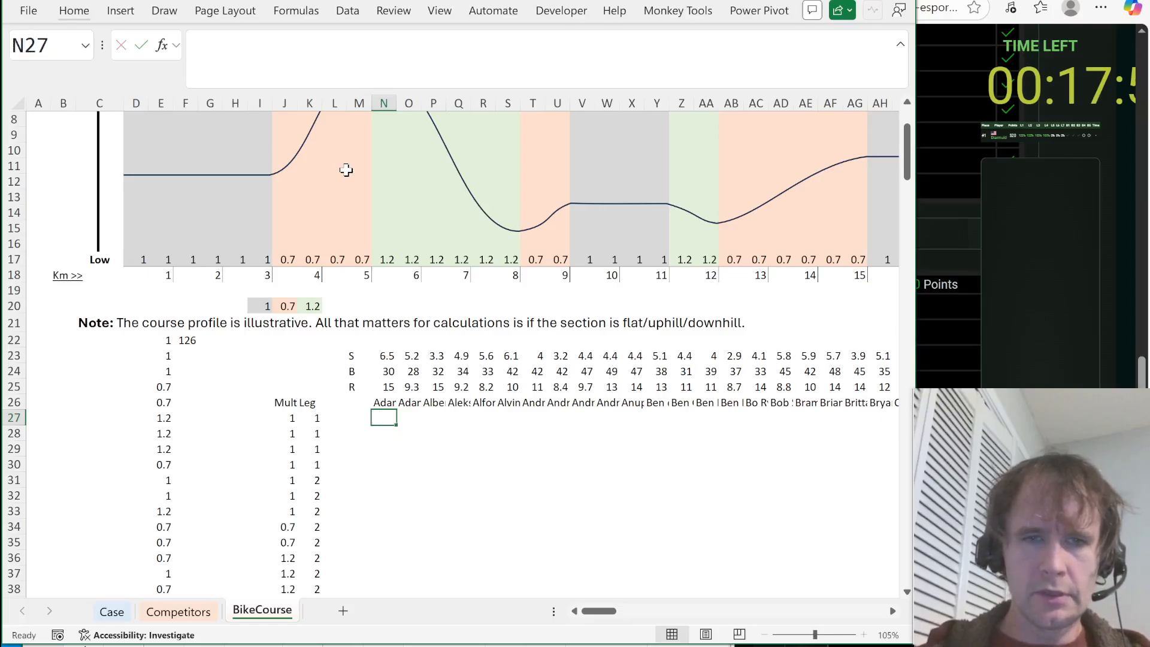
Move the Mult and Leg table down one row so that its headers sit in J27:K27.
key(Left)
key(Left)
key(Left)
key(Left)
key(Up)
key(ctrl+shift+Right)
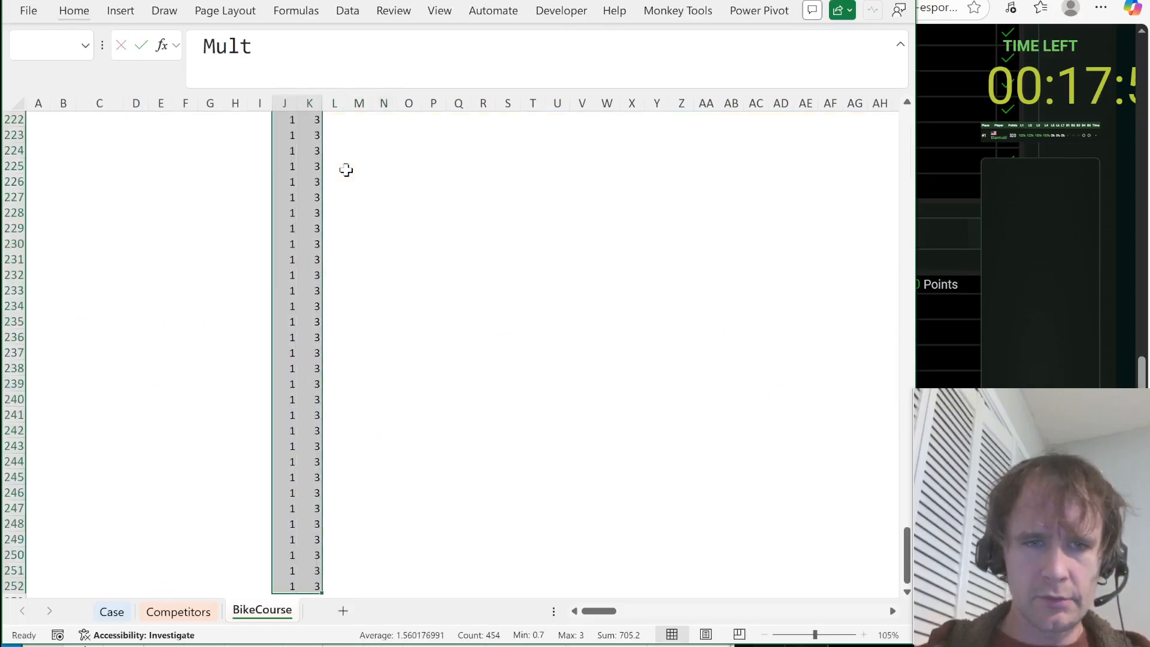
key(ctrl+x)
key(ctrl+BackSpace)
key(Down)
key(ctrl+v)
Fill row 27 with starting times of 0 beneath all competitor names, from N27 to the last name's column.
key(Right)
key(Right)
key(Right)
key(Right)
key(Up)
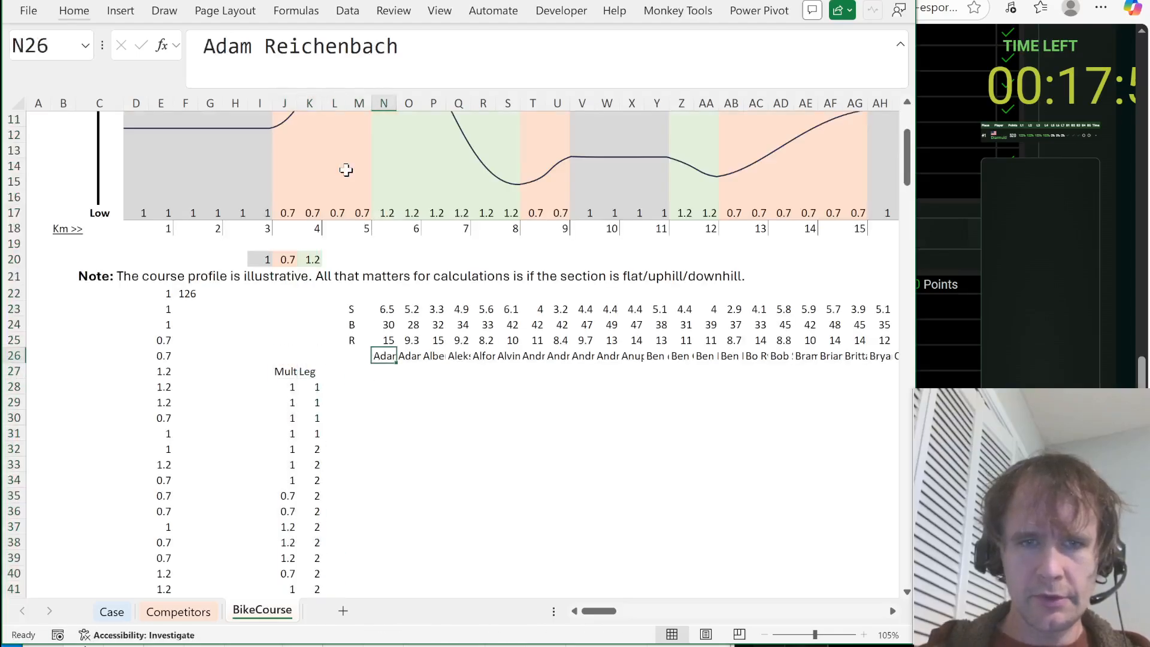
key(ctrl+shift+Right)
key(shift+Down)
key(shift+Tab)
key(shift+Down)
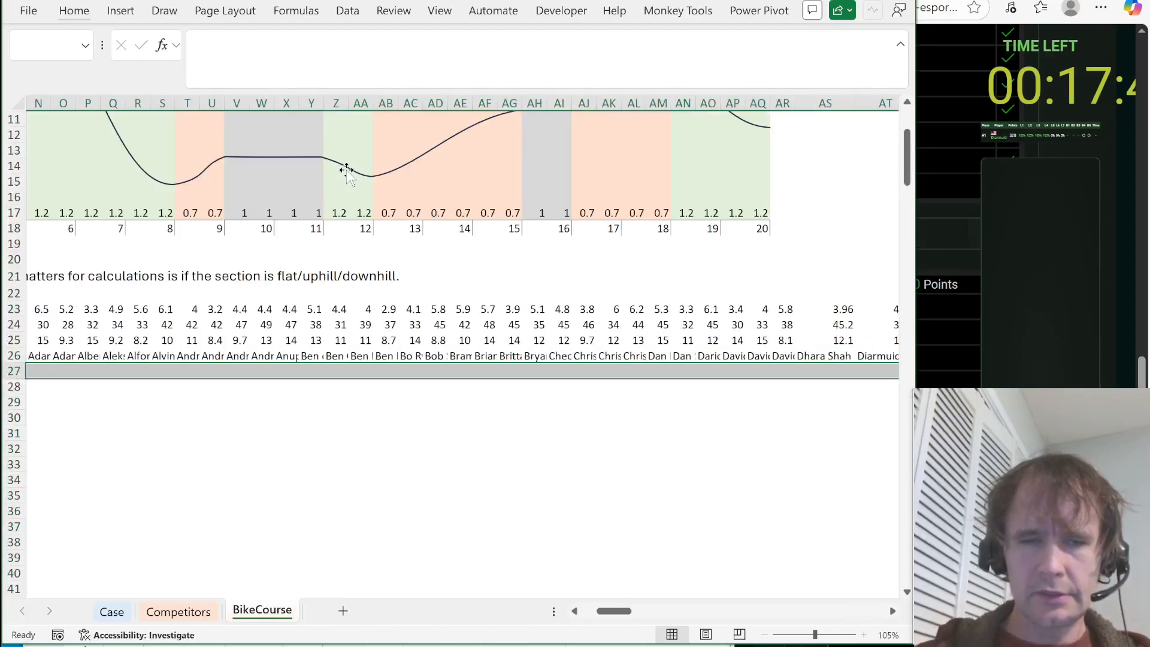
text(0)
key(ctrl+Return)
Begin the cumulative-time formula in N28, under the first competitor's starting 0, with =N27+1/.
key(ctrl+Left)
key(ctrl+Left)
key(ctrl+Left)
key(ctrl+Left)
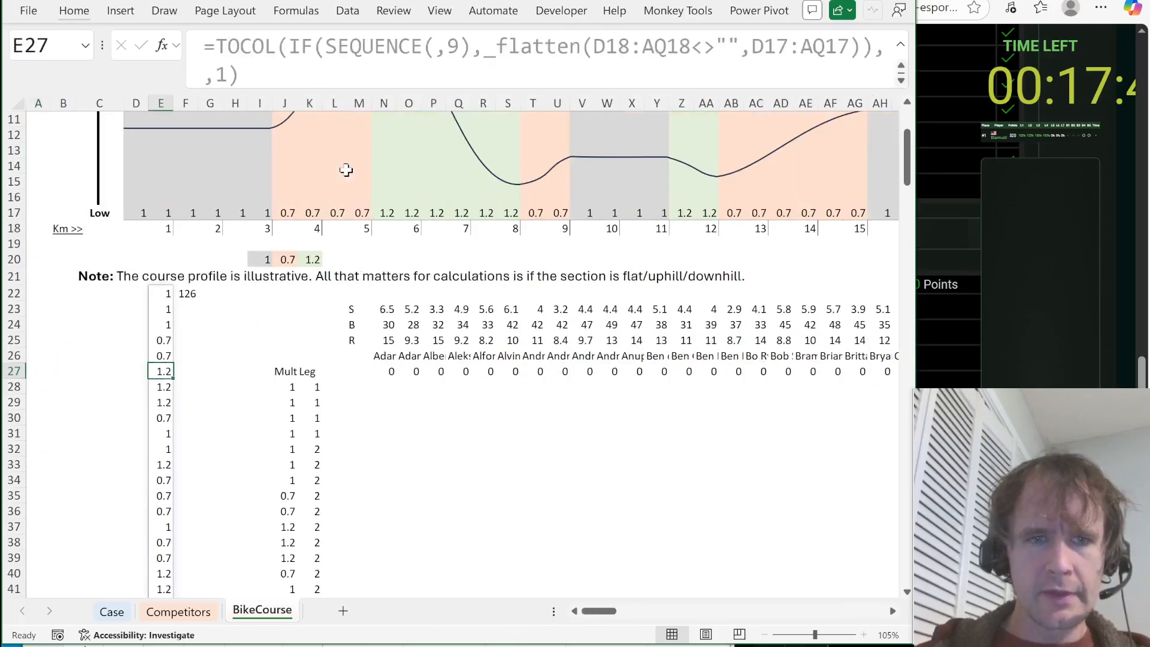
key(ctrl+Right)
key(ctrl+Right)
key(ctrl+Right)
key(Down)
text(=)
key(Up)
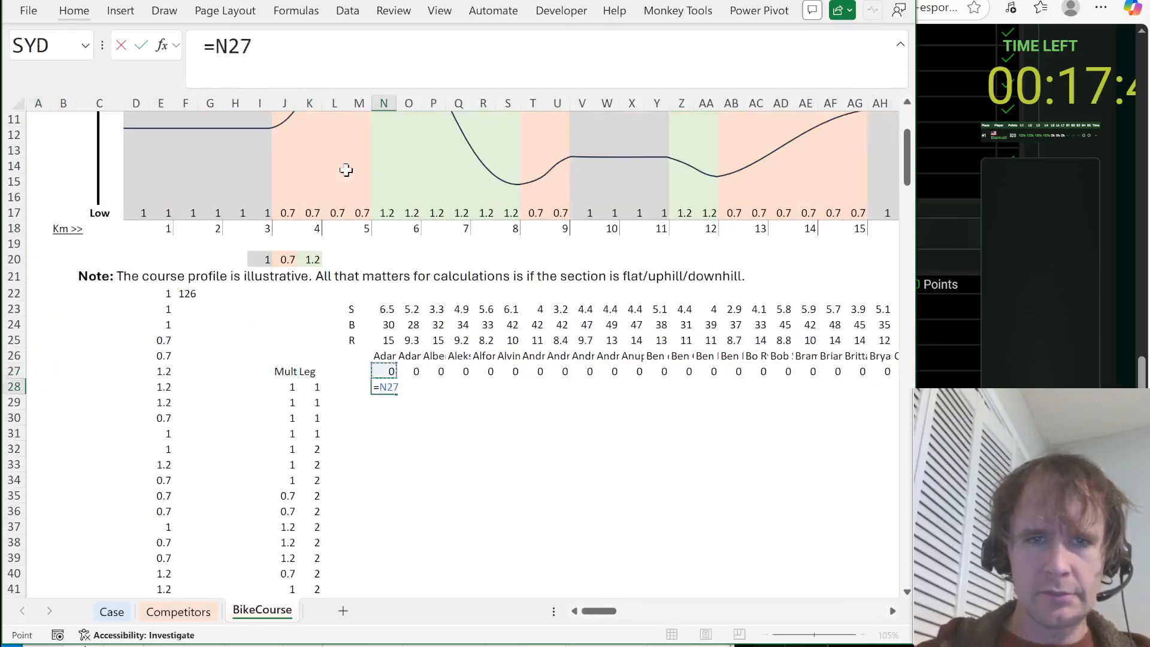
text(+1/)
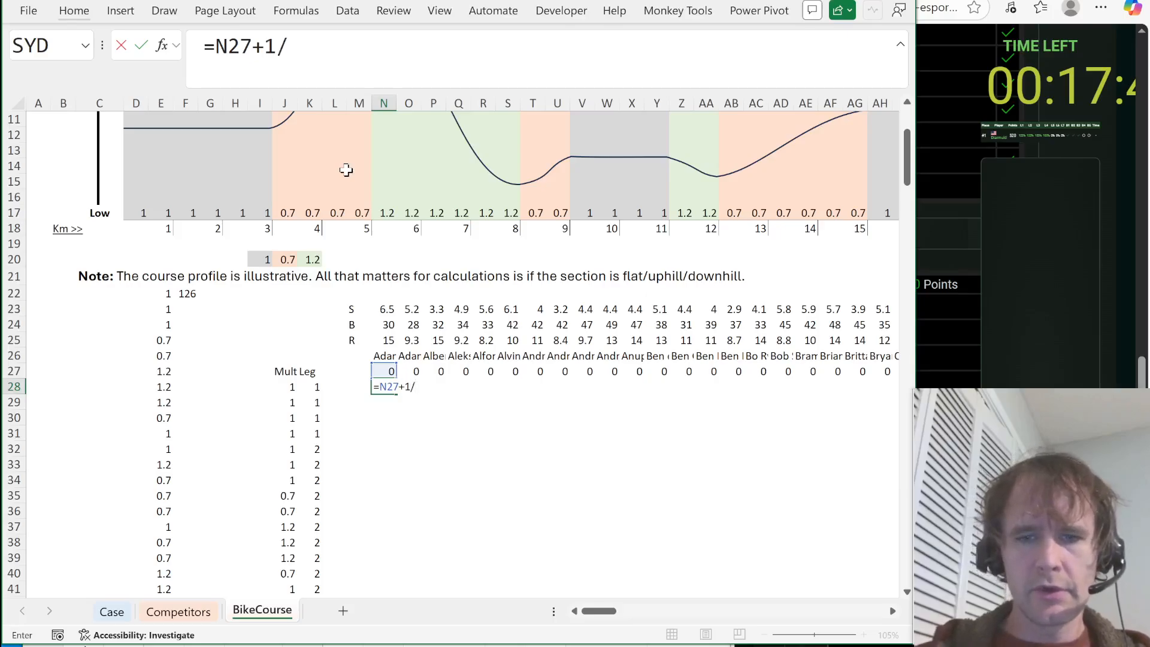
Continue the N28 formula with a bracketed divisor that looks up the leg's speed, (INDEX(N$23:N$25,$K28).
text((inde)
key(Tab)
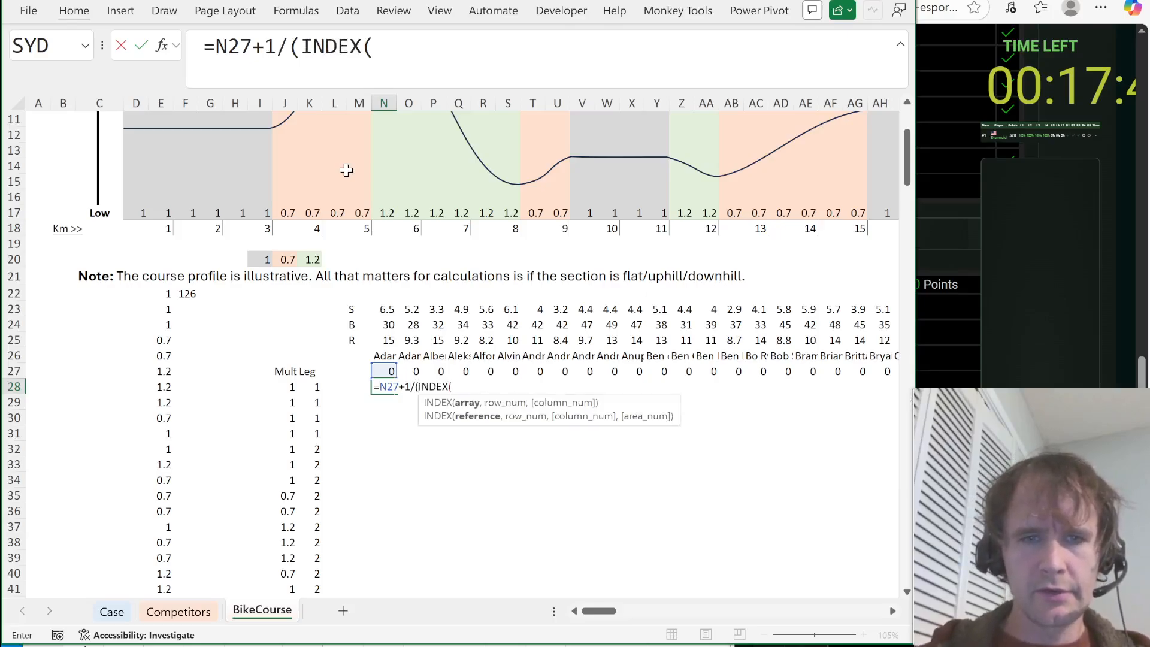
key(Up)
key(Up)
key(Up)
key(shift+Up)
key(shift+Up)
key(F4)
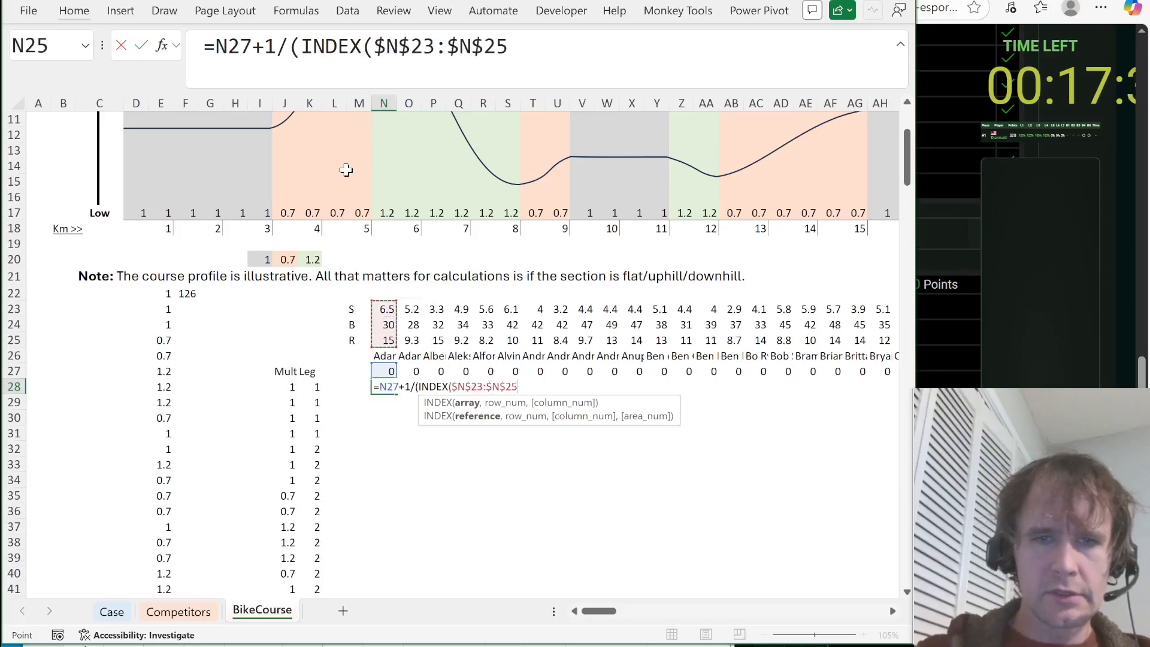
key(F4)
text(,)
key(Left)
key(Left)
key(Left)
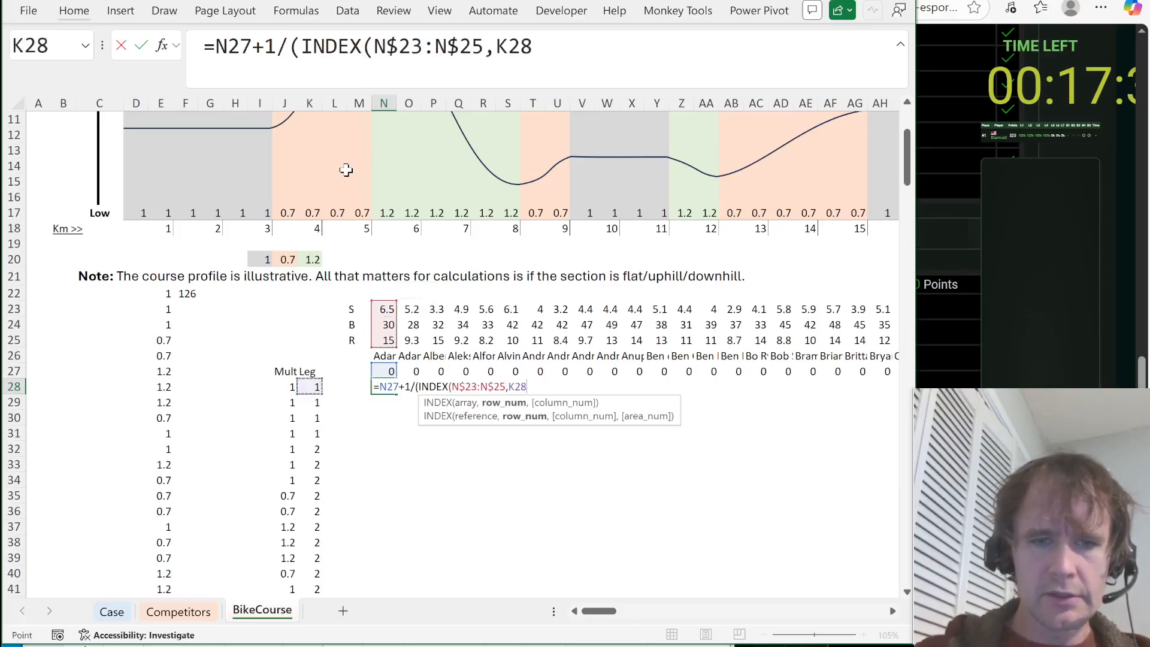
key(F4)
key(F4)
key(F4)
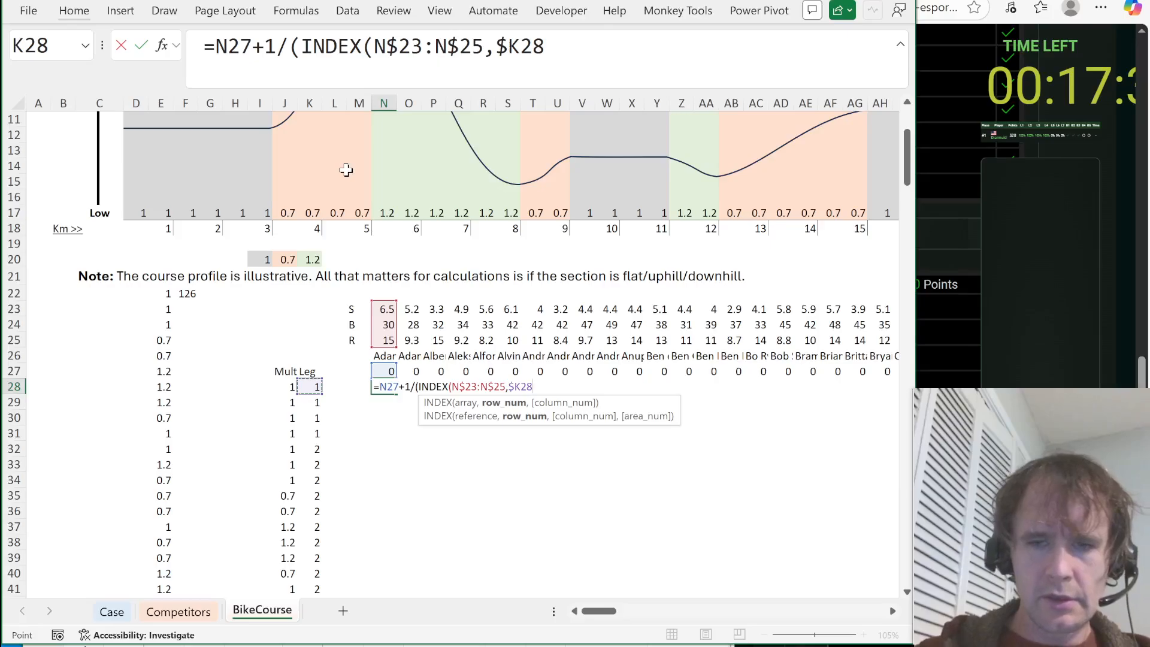
text())
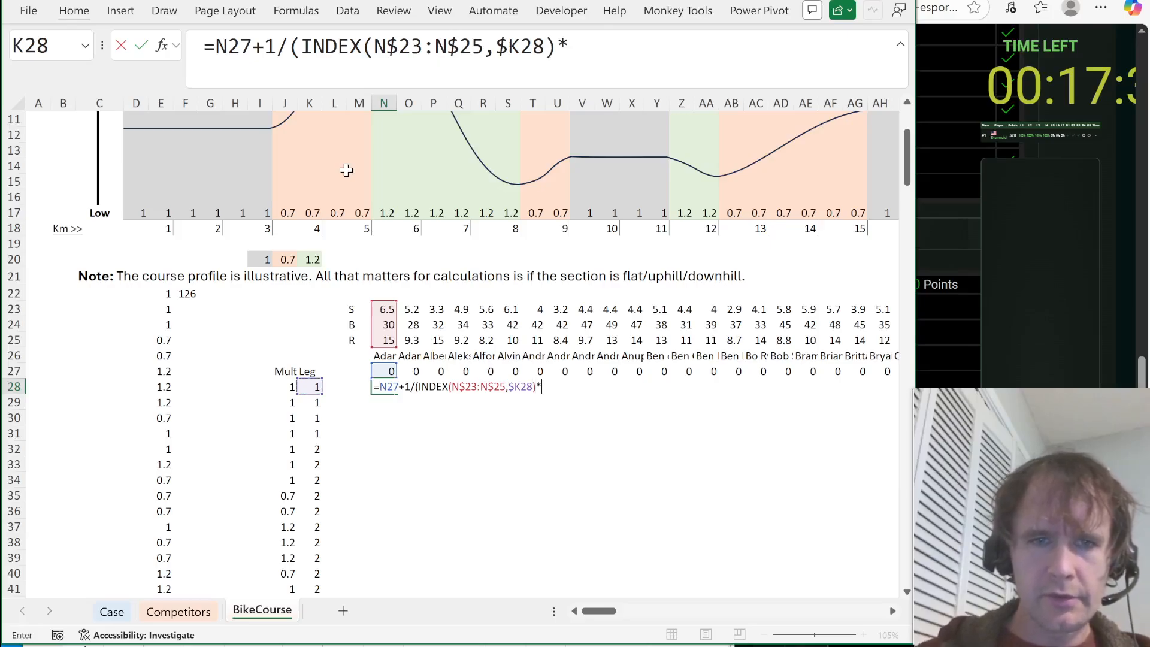
Multiply the looked-up speed by the terrain multiplier $J28 and complete the formula as =N27+1/(INDEX(N$23:N$25,$K28)*$J28).
text(*)
key(Left)
key(Left)
key(Left)
key(Left)
key(F4)
key(F4)
key(F4)
text())
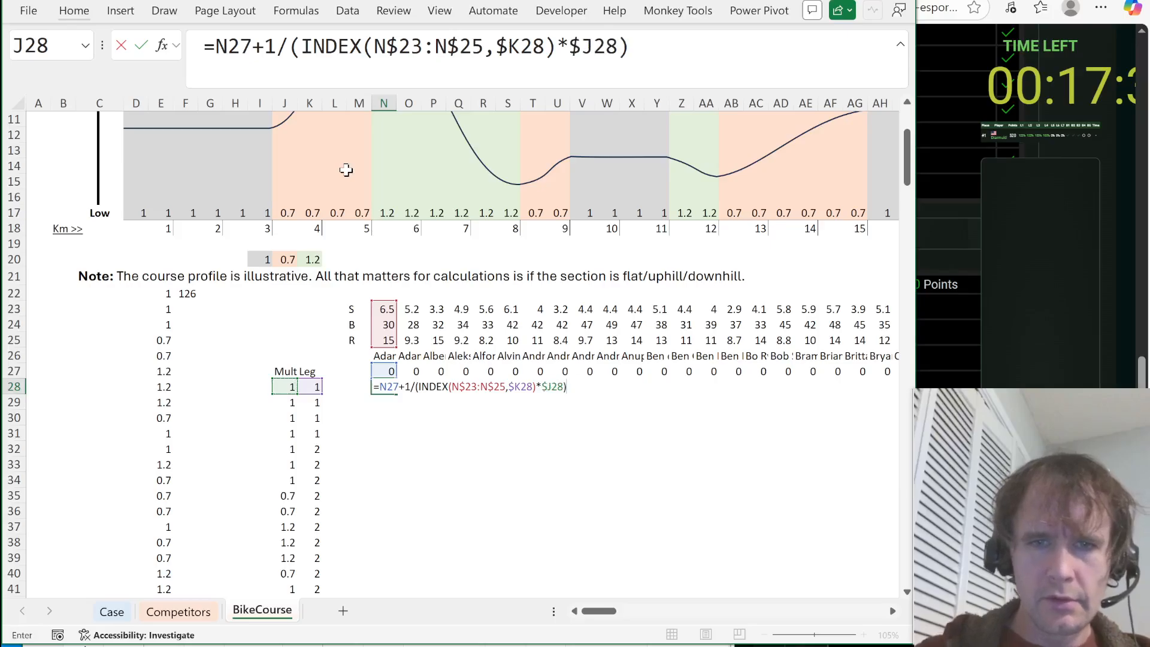
key(Return)
Fill the cumulative-time formula from N28 down to N253, the last row of the Mult and Leg table.
key(Left)
key(Left)
key(Left)
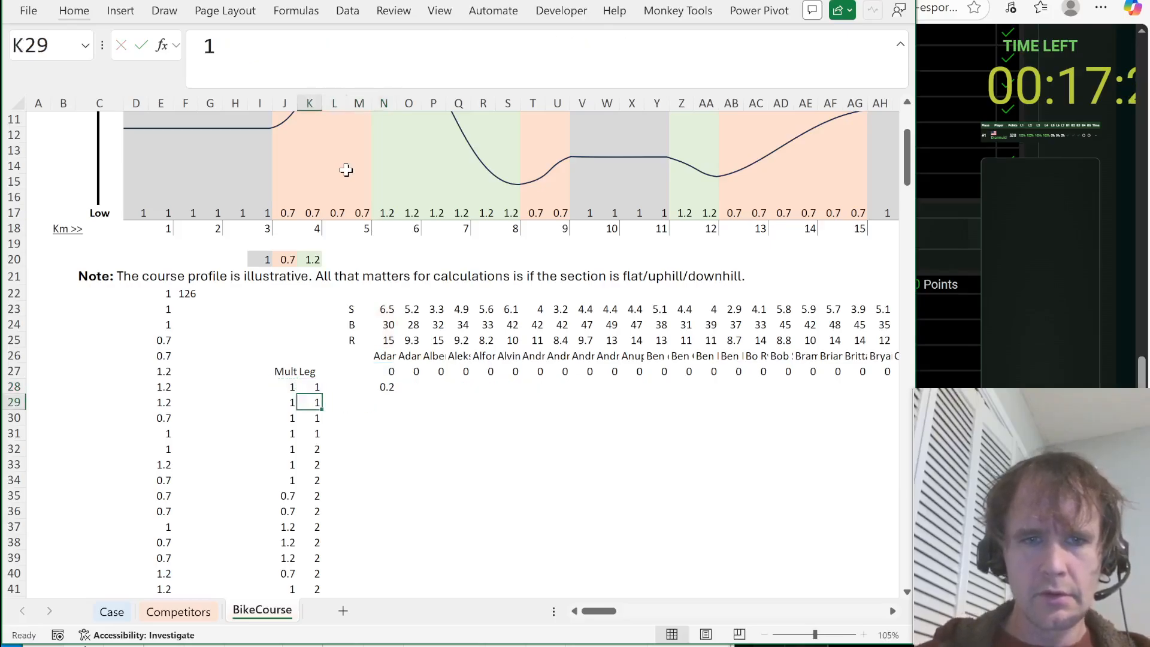
key(ctrl+Down)
key(Right)
key(Right)
key(ctrl+shift+Up)
key(Right)
key(ctrl+shift+Up)
key(ctrl+d)
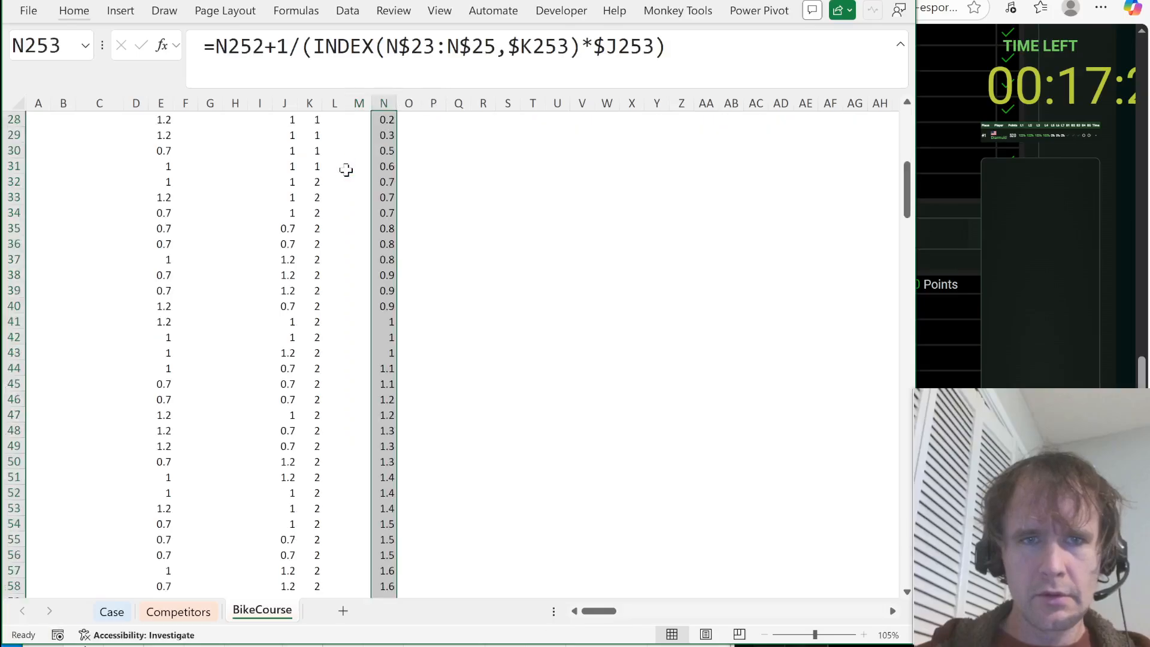
Copy the cumulative time formula in N28 across row 28 through column EL.
key(ctrl+period)
key(ctrl+Up)
key(Down)
key(Down)
key(ctrl+Right)
key(Down)
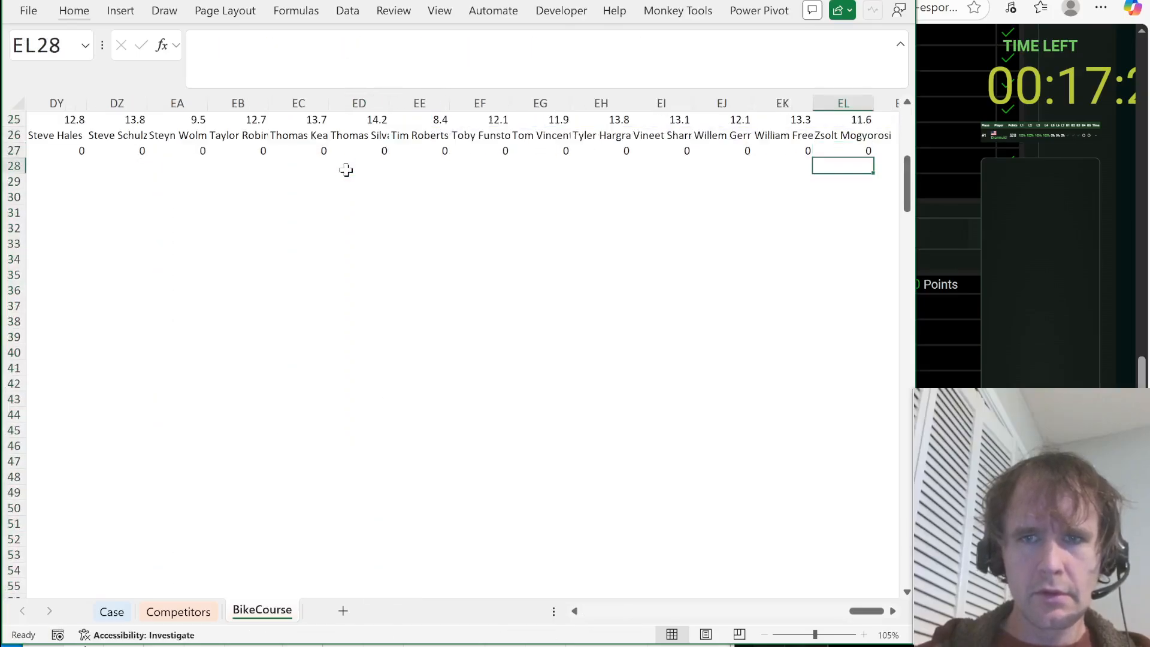
key(ctrl+shift+Left)
key(ctrl+r)
key(ctrl+period)
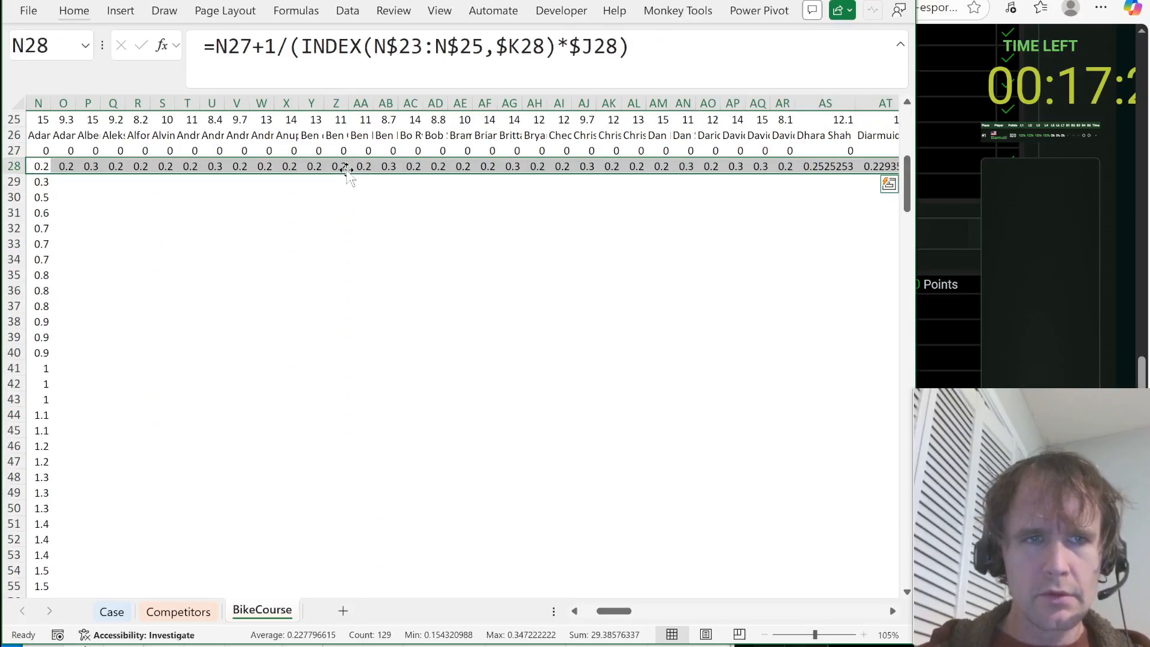
Fill the row 28 formulas for all competitors down to row 253.
key(ctrl+shift+Down)
key(ctrl+d)
key(Left)
key(Left)
key(Left)
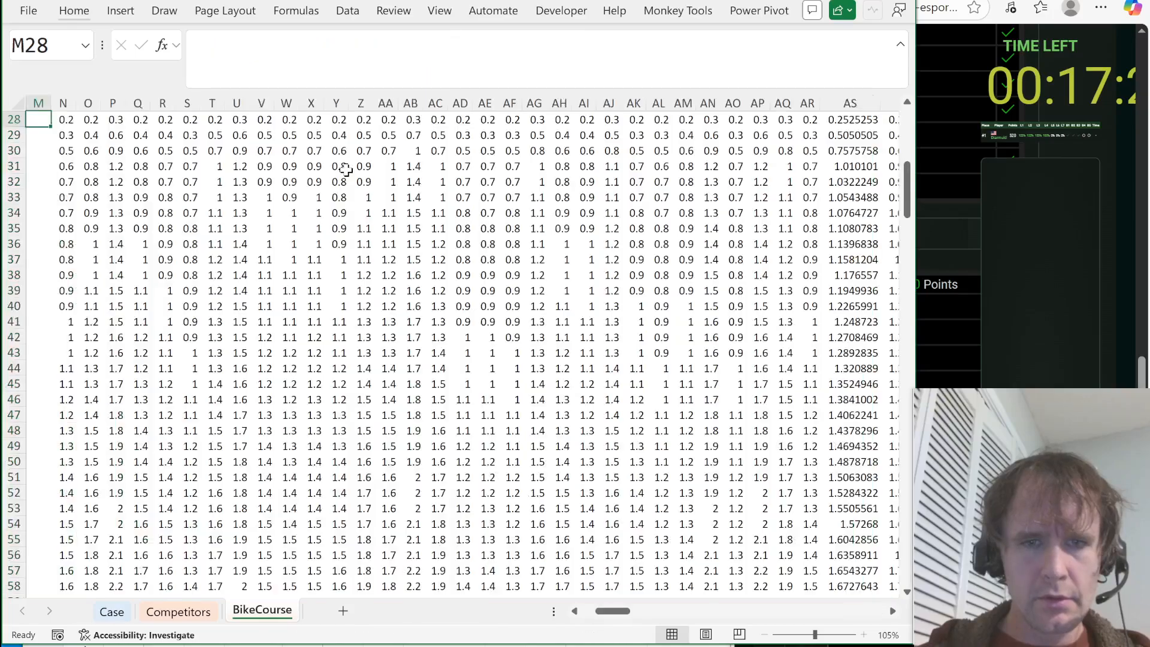
Check the first and last rows of the filled time grid in column N.
key(Right)
key(Right)
key(Right)
key(ctrl+Down)
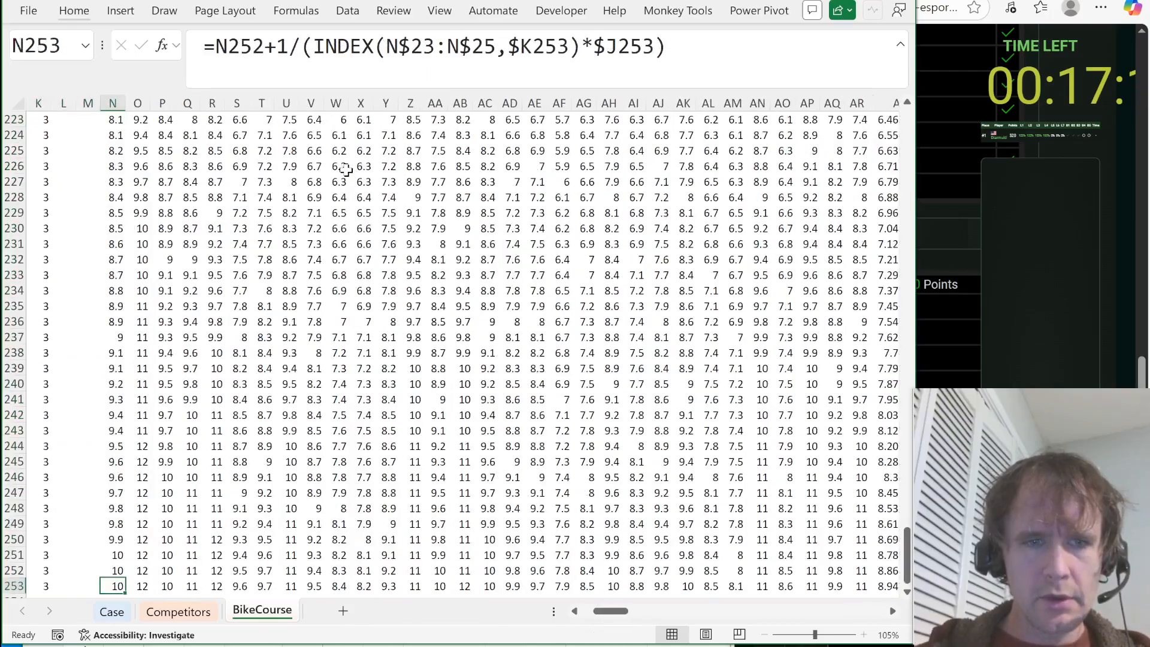
key(Down)
key(Down)
key(Up)
key(Up)
key(Up)
key(ctrl+Up)
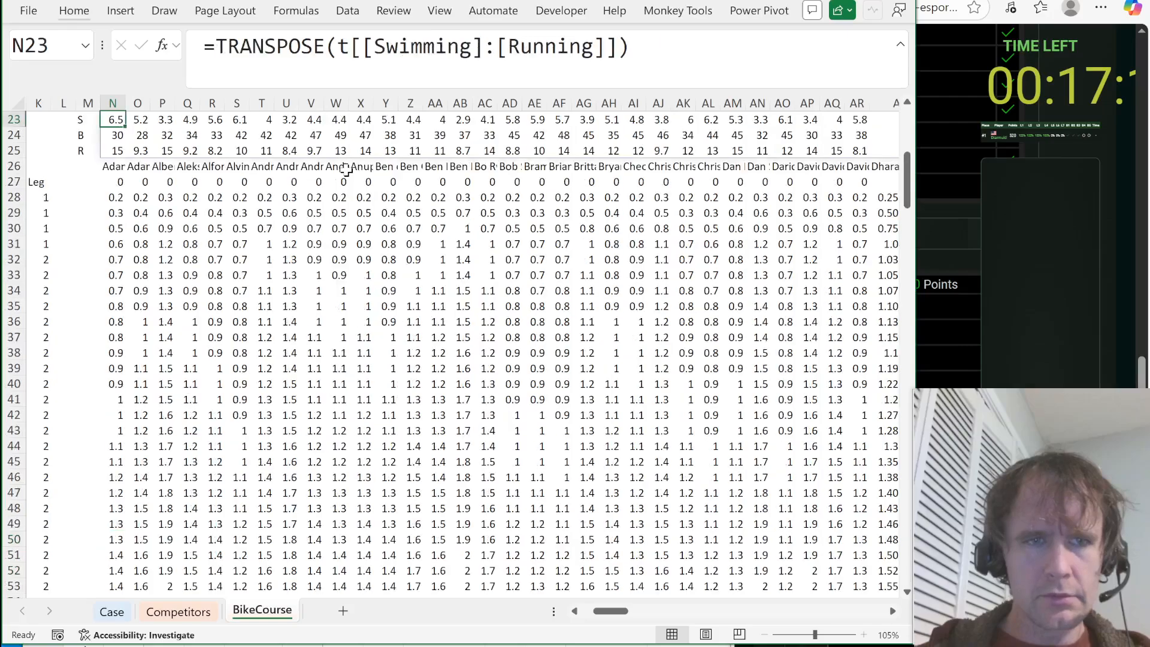
In N255, enter =TRANSPOSE(t[t]) to spill the competitor table's total times beneath the grid.
key(Down)
key(Down)
key(Down)
key(Down)
key(ctrl+Down)
key(Down)
key(Down)
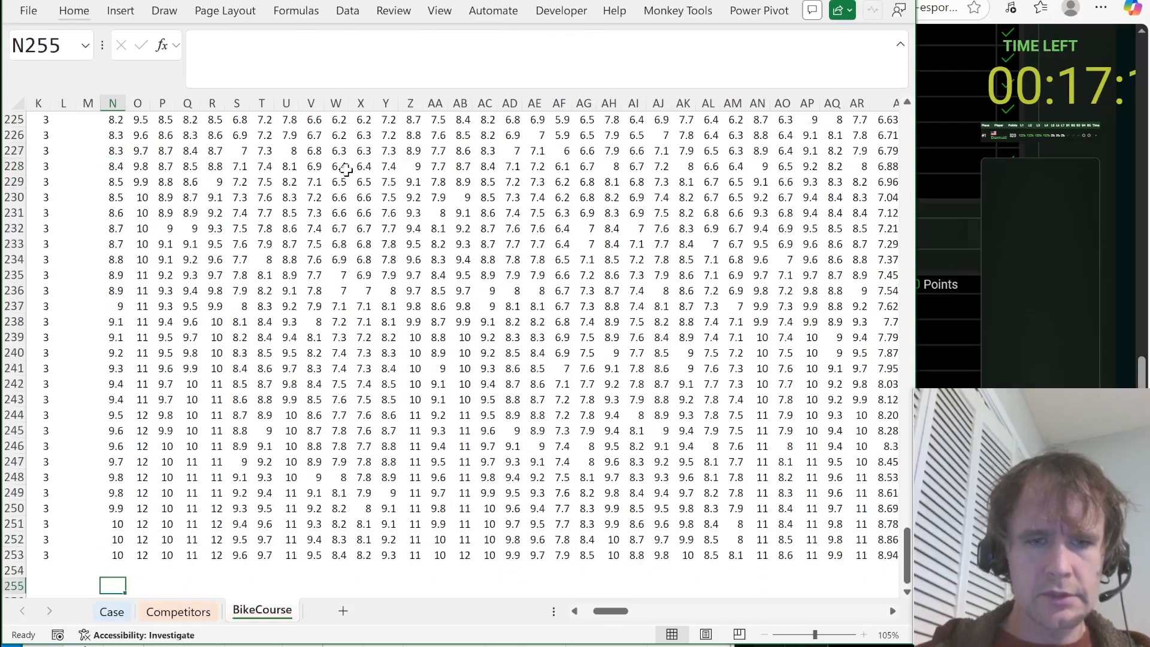
text(=tran)
key(Tab)
key(BackSpace)
key(BackSpace)
key(BackSpace)
key(BackSpace)
key(BackSpace)
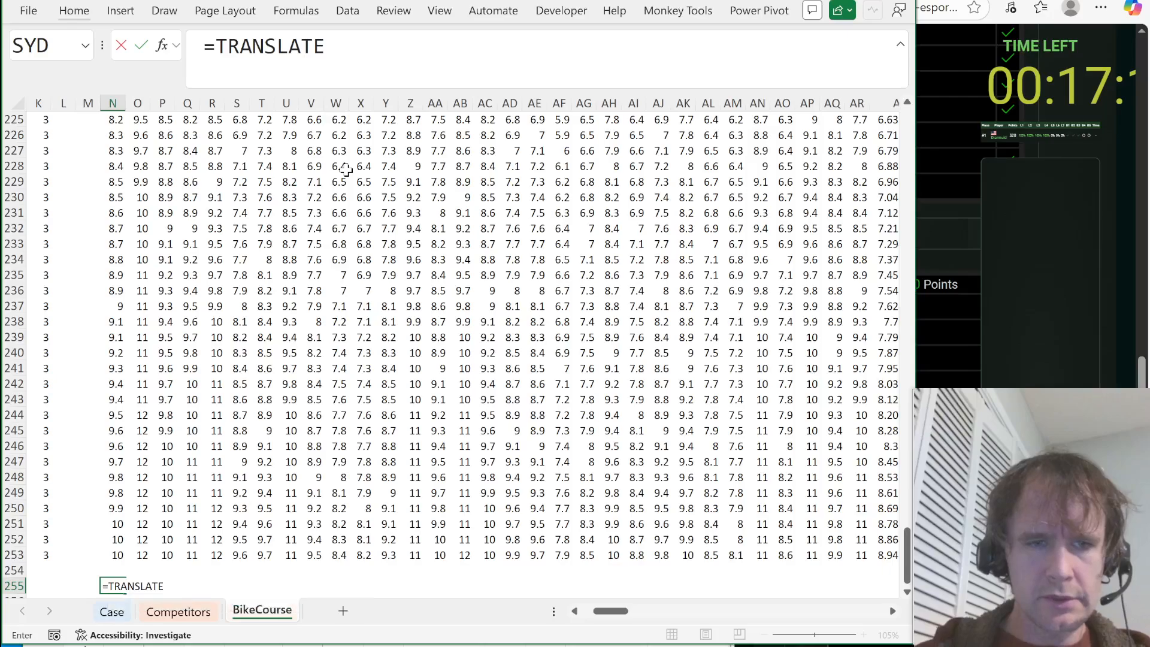
text(p)
key(Tab)
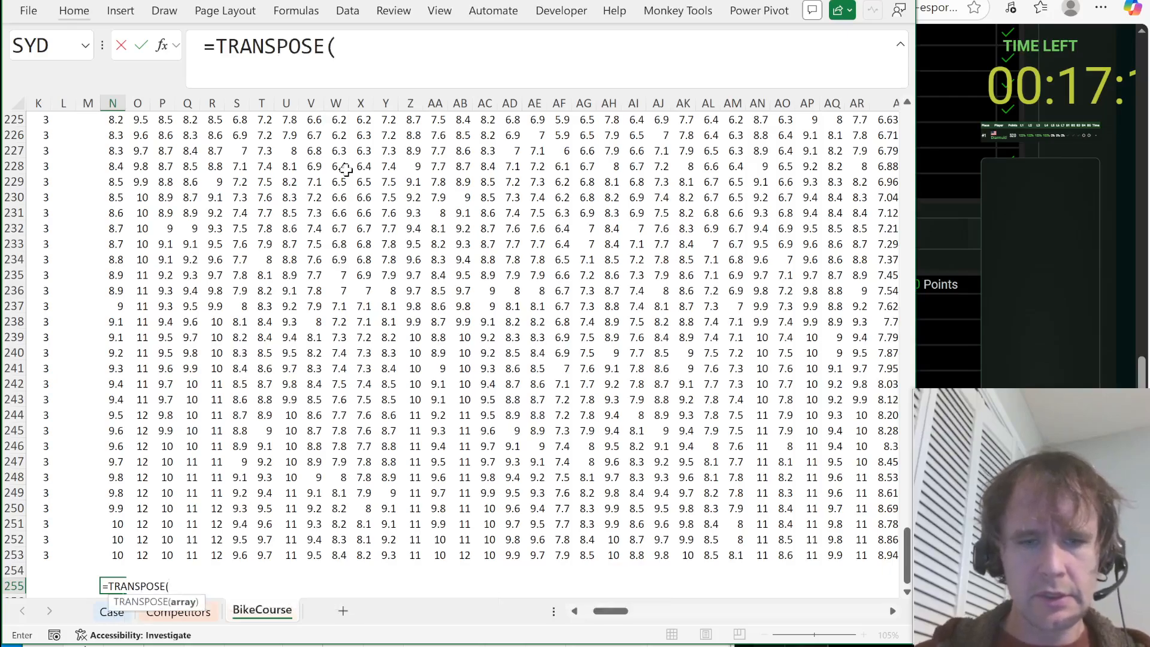
text(t[t]))
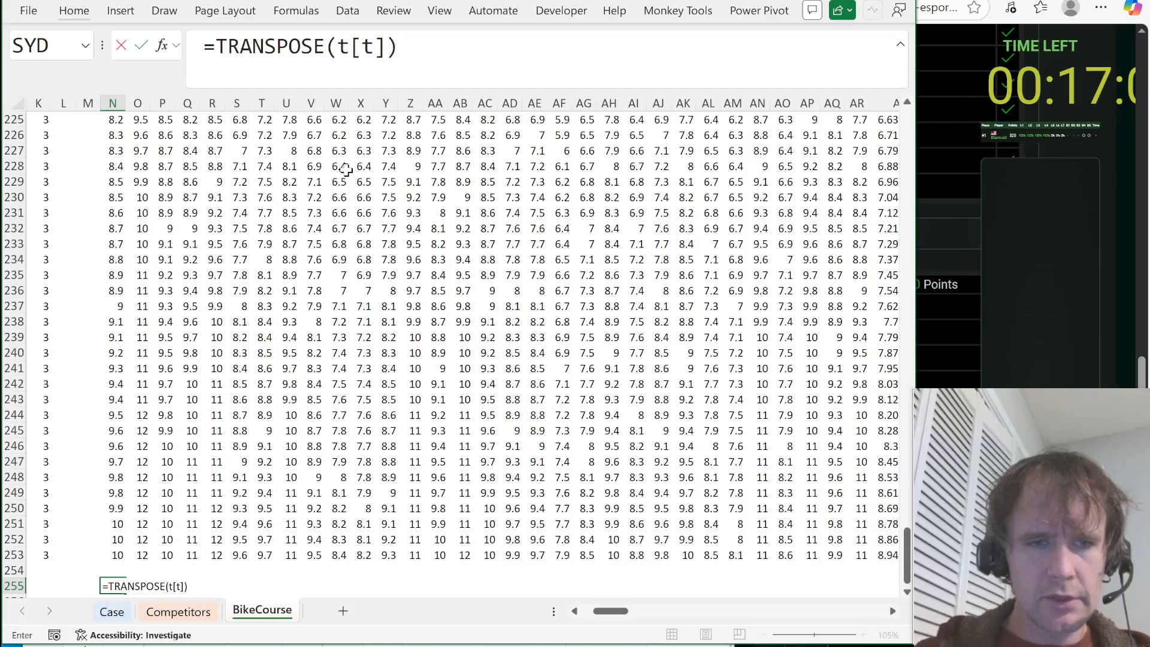
key(Return)
In N256, compare the grid's final times with the spilled totals using =N253:EL253=N255#, and inspect the row to its end.
text(=)
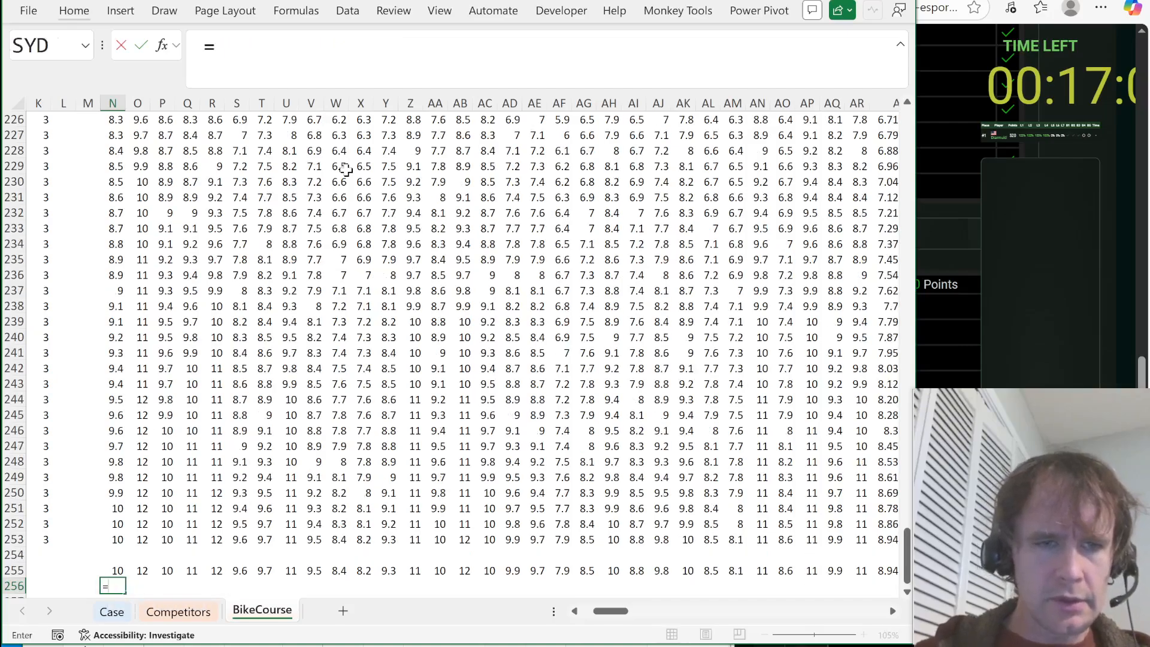
key(Up)
key(Up)
key(Up)
key(Up)
key(Down)
key(ctrl+shift+Right)
text(=)
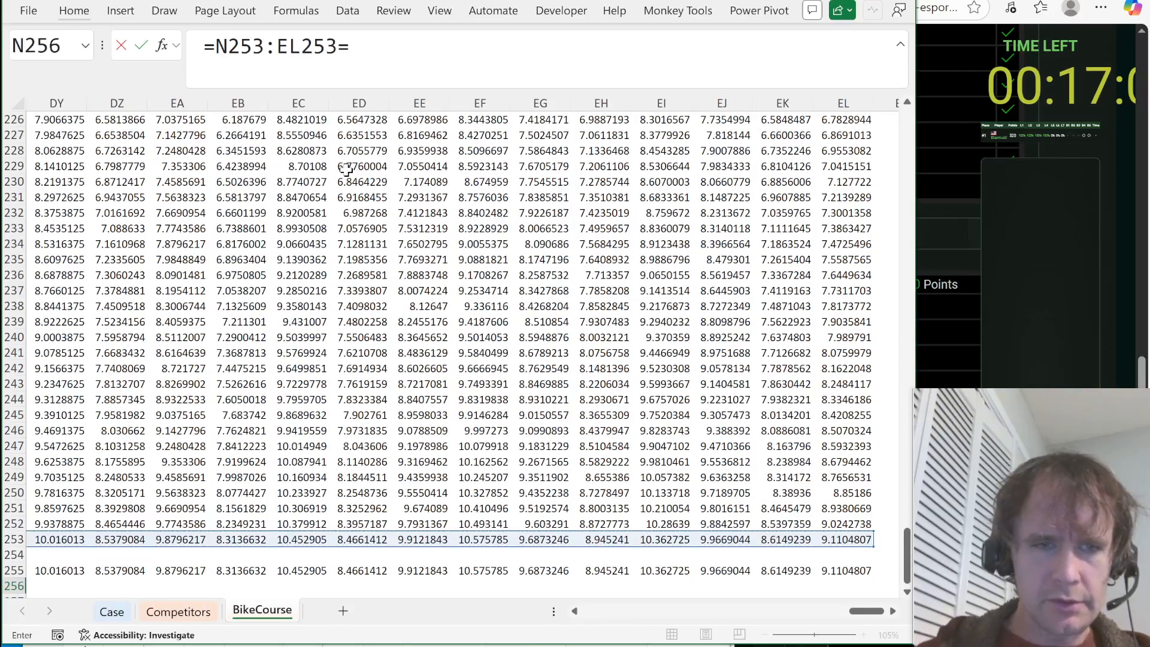
key(Up)
key(Return)
key(Up)
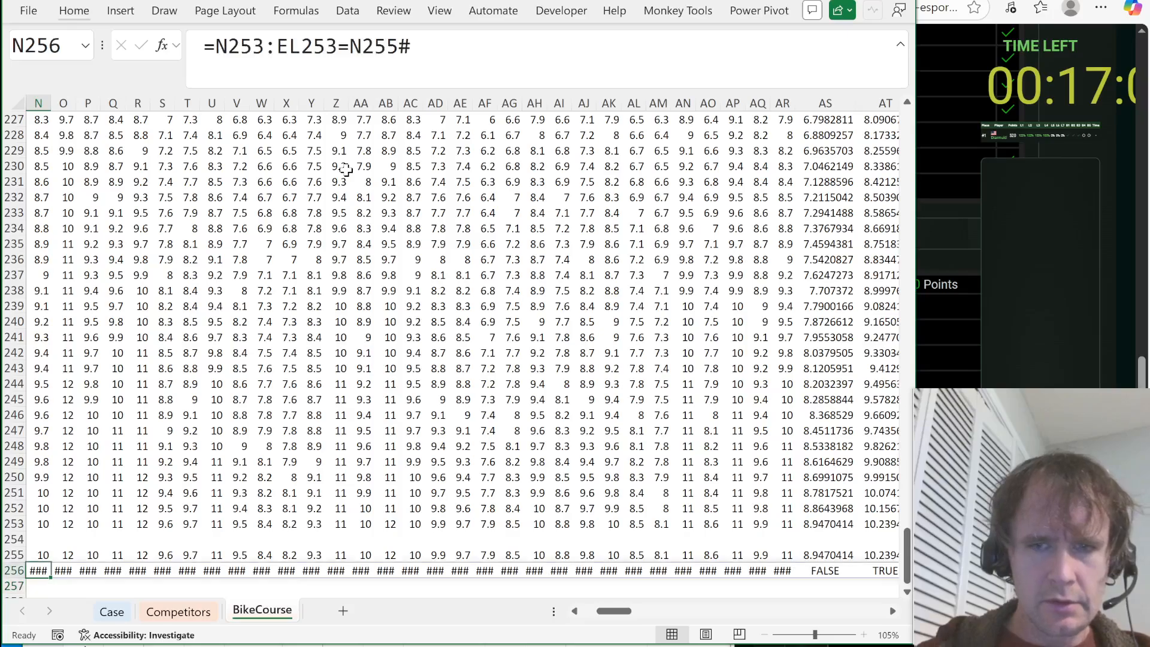
key(ctrl+Right)
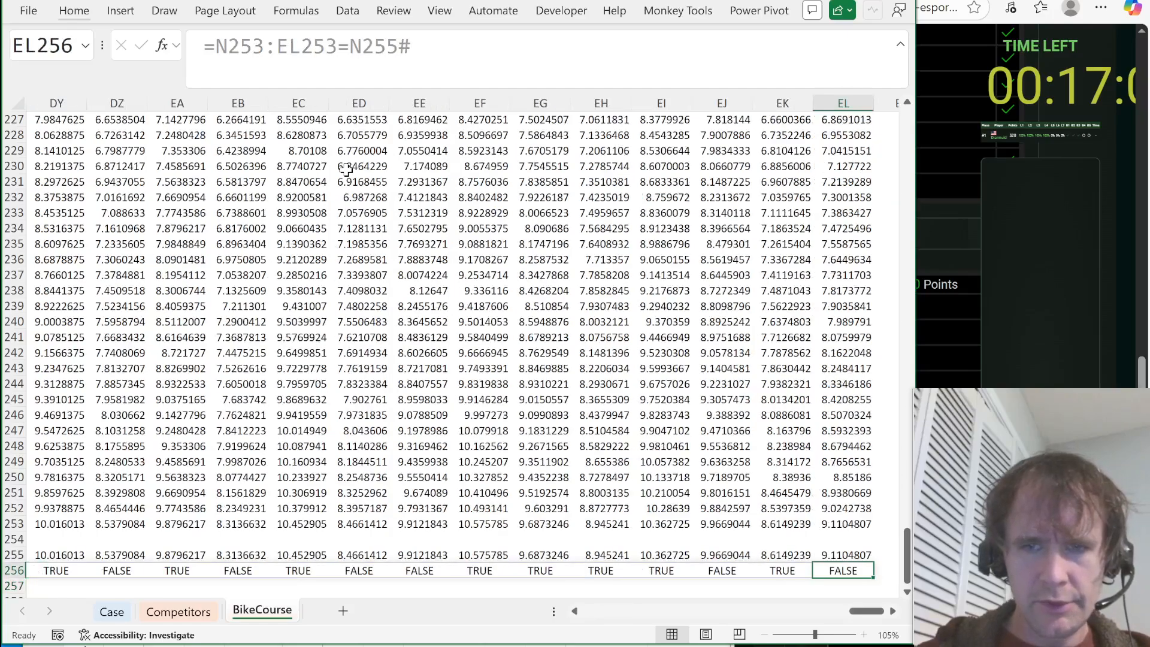
Replace the comparison in N256 with the rounded difference =ROUND(N255#-N253:EL253,6) and inspect the resulting row.
key(ctrl+Left)
key(Left)
key(Right)
text(=r)
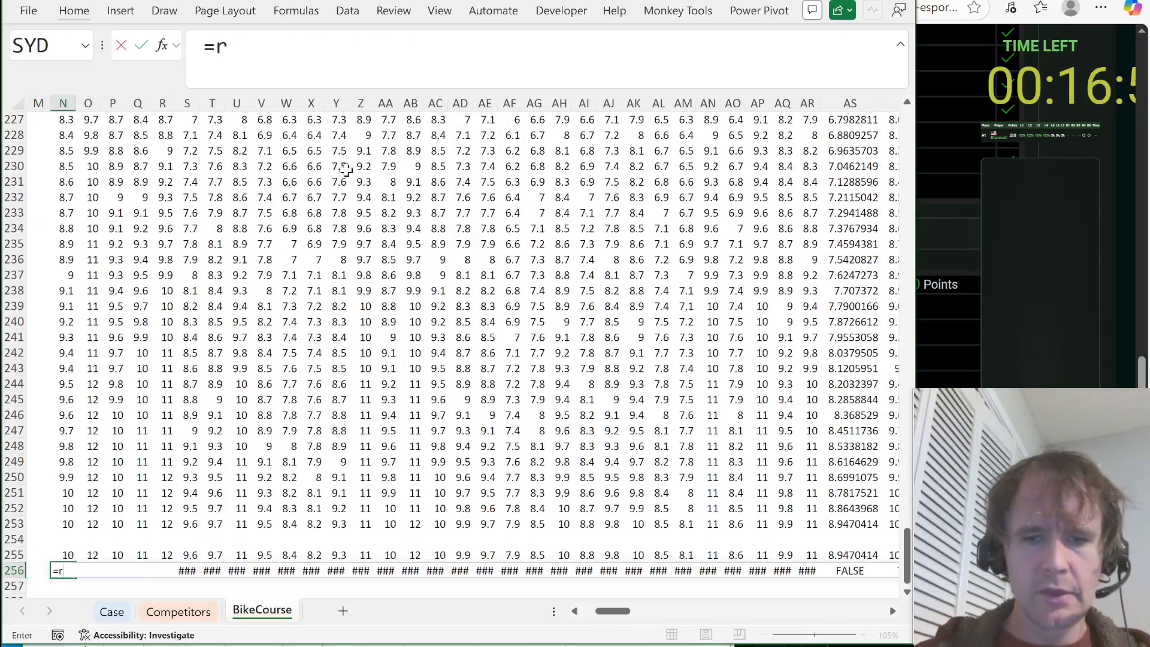
text(ound)
key(Tab)
key(Up)
key(ctrl+shift+Right)
text(-)
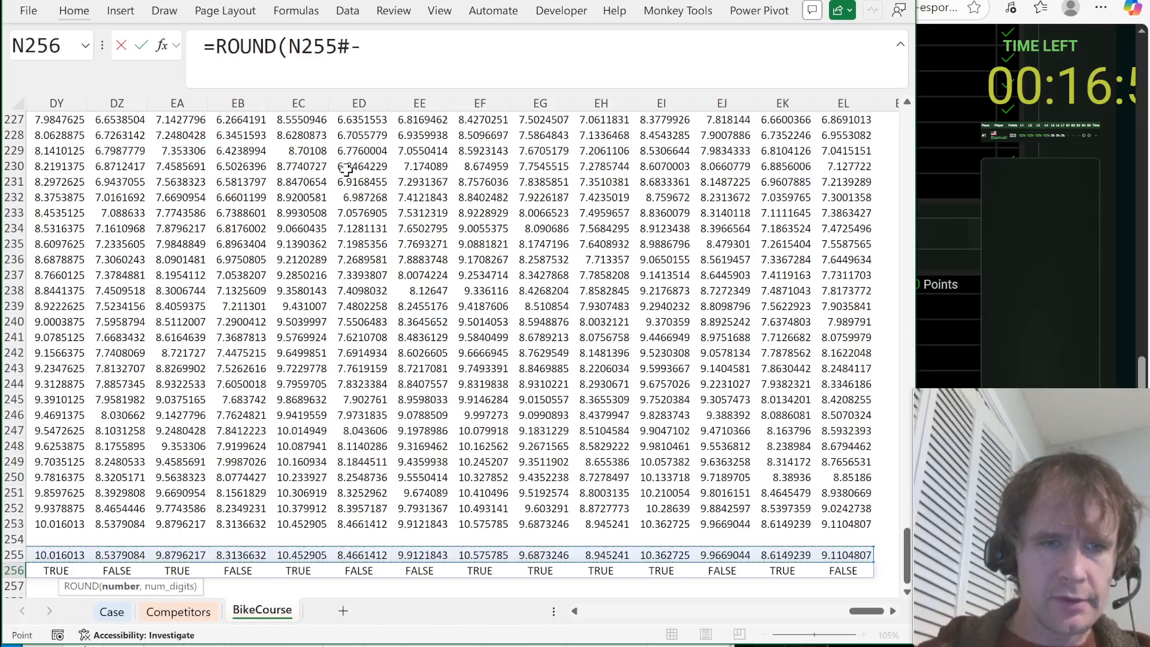
key(Up)
key(Up)
key(Up)
key(ctrl+shift+Right)
text(,6))
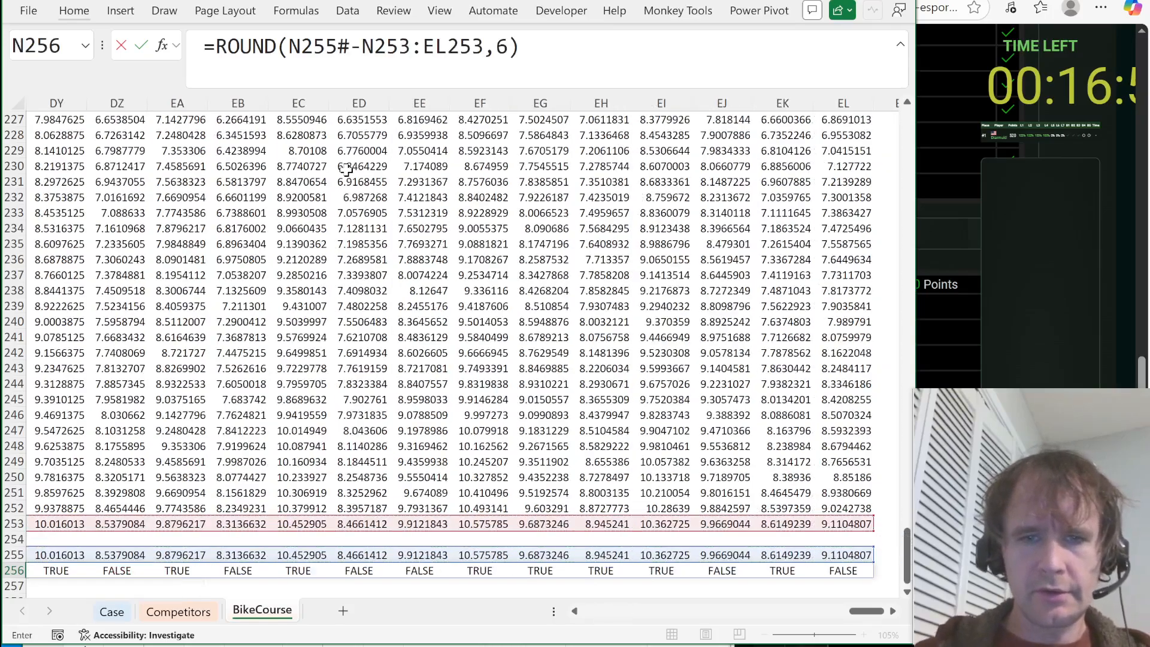
key(Return)
key(Up)
key(ctrl+shift+Right)
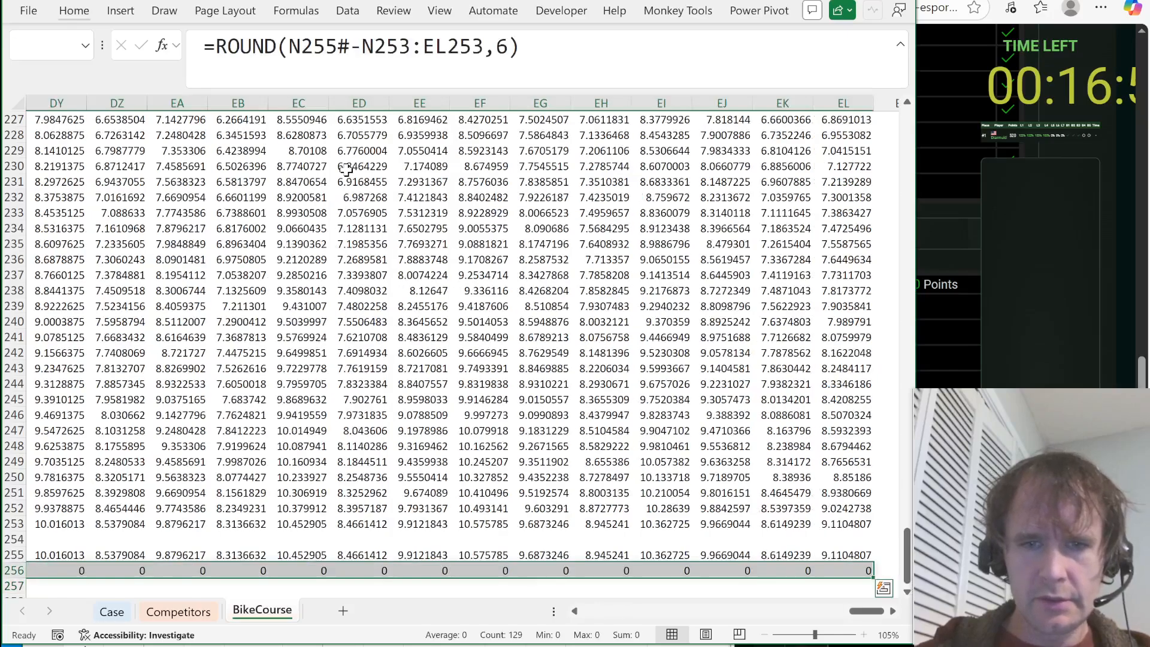
key(ctrl+1)
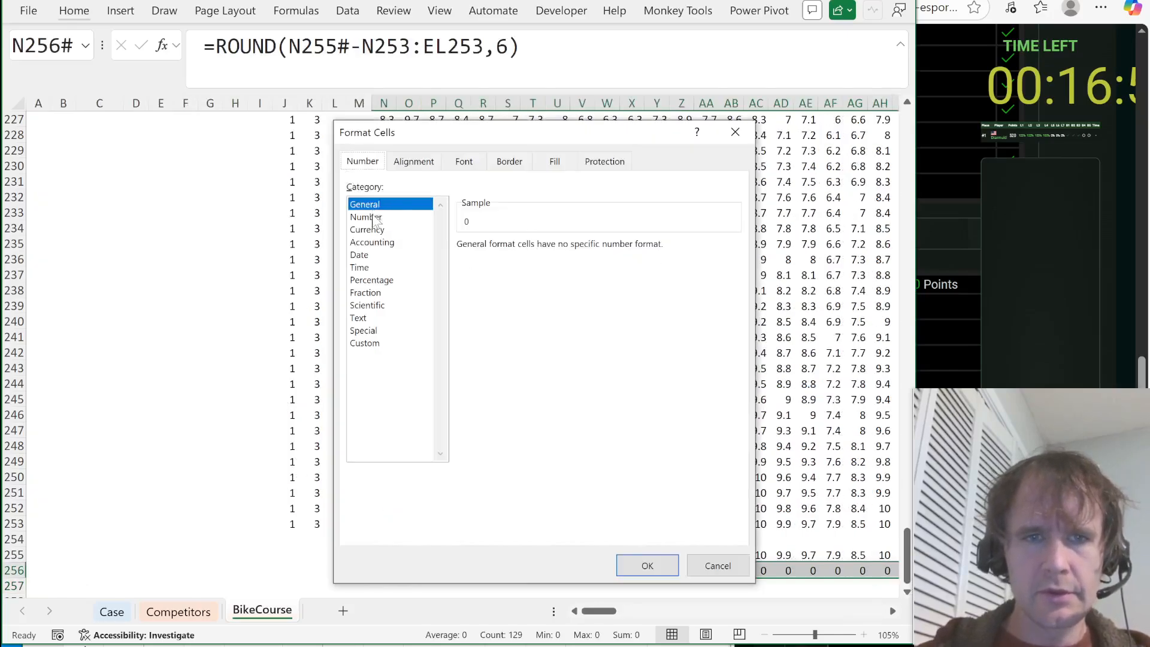
key(Escape)
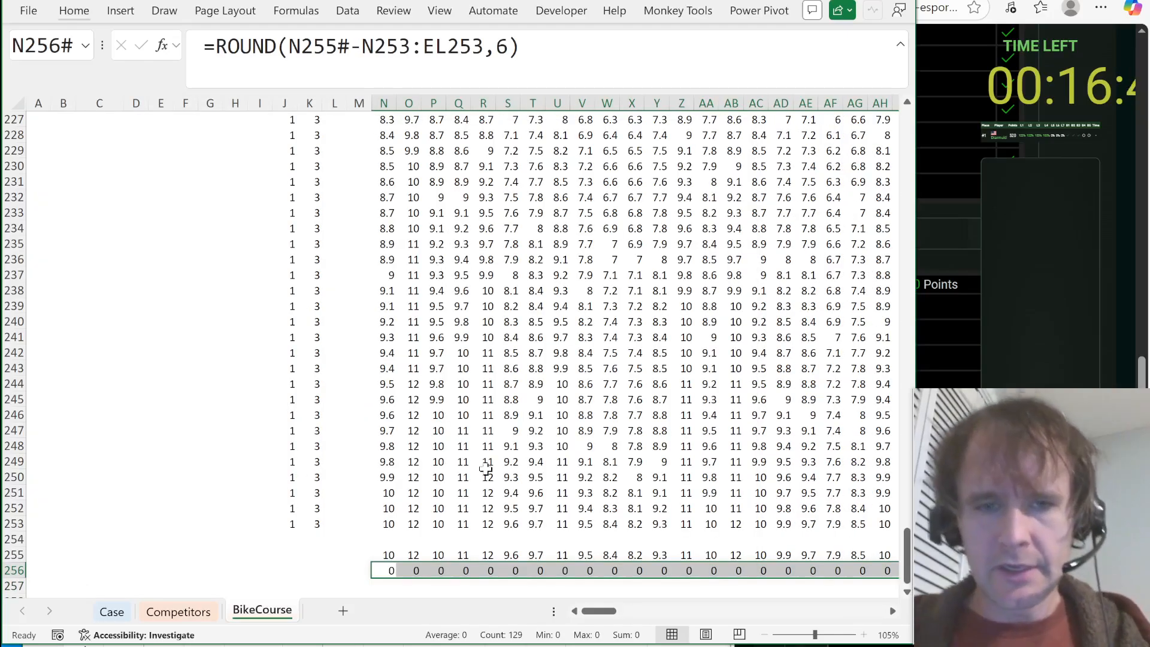
Delete the temporary check formulas in rows 255 and 256.
key(Up)
key(ctrl+shift+Right)
key(ctrl+shift+Down)
key(Delete)
key(Up)
key(Up)
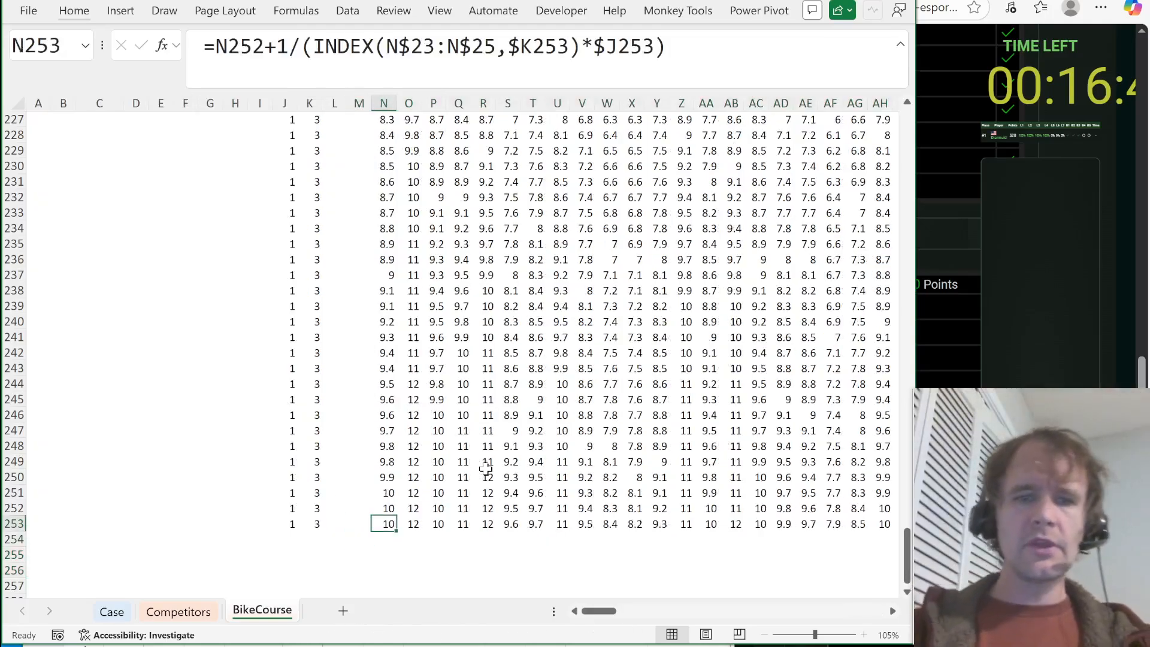
Enter 5 as the lookup time in K255.
key(Down)
key(Down)
key(Left)
key(Left)
key(Left)
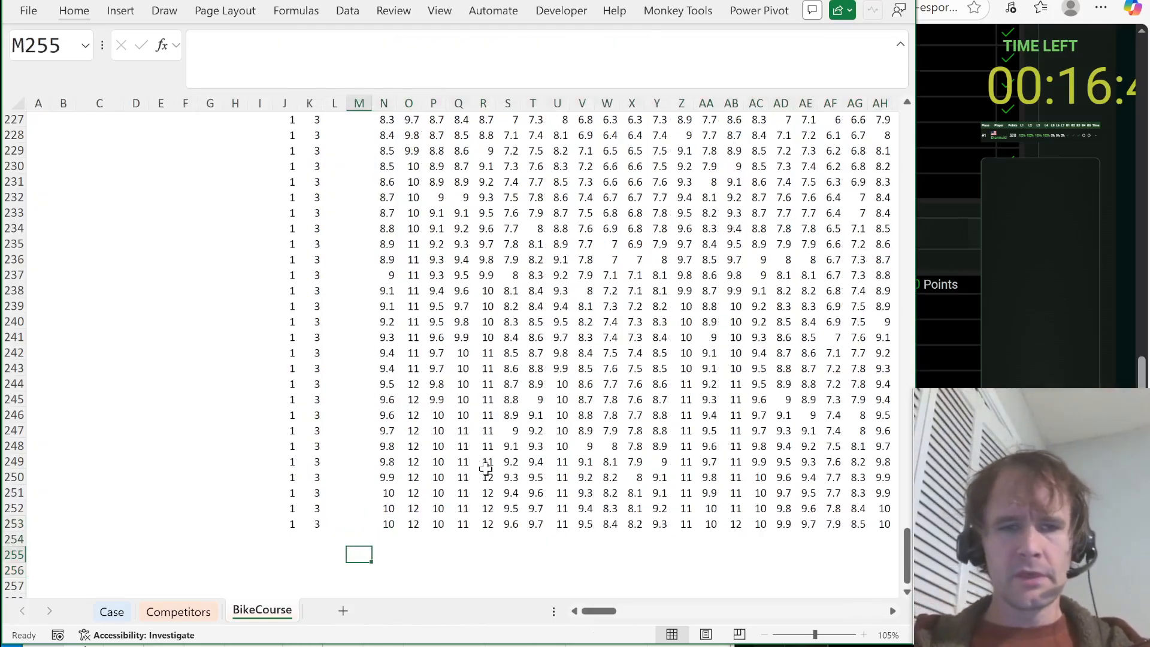
text(5)
In N255, enter an XMATCH formula that looks up K255 in N28:N253 with match mode 1.
key(Right)
key(Right)
key(Right)
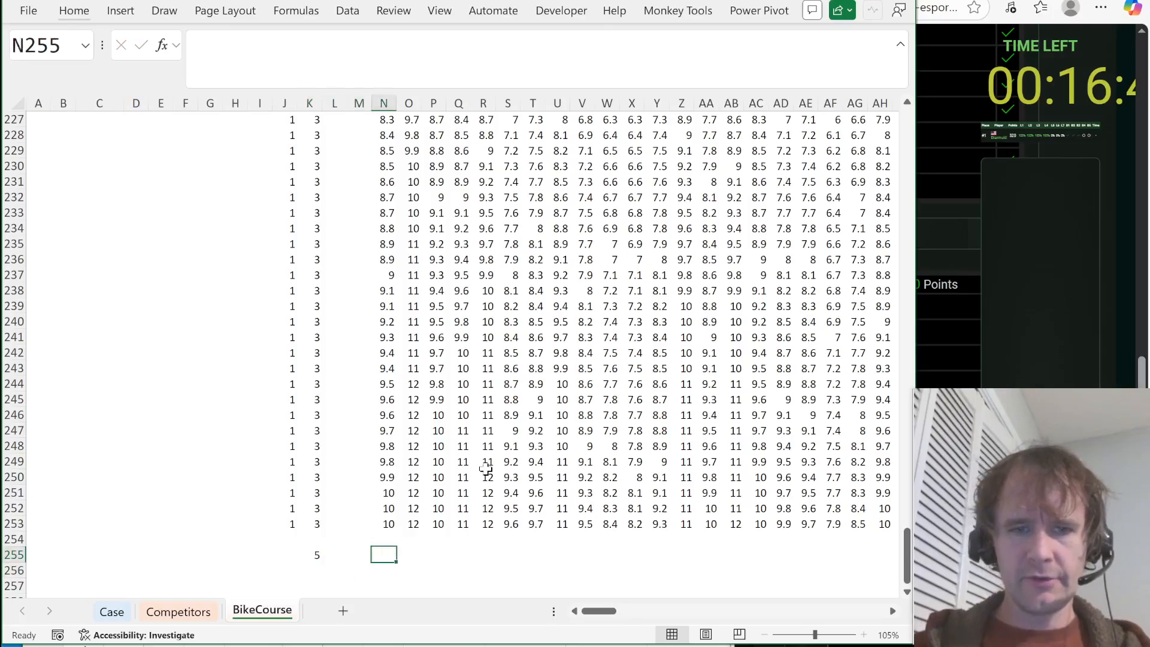
text(=xm)
key(Tab)
key(Up)
key(Left)
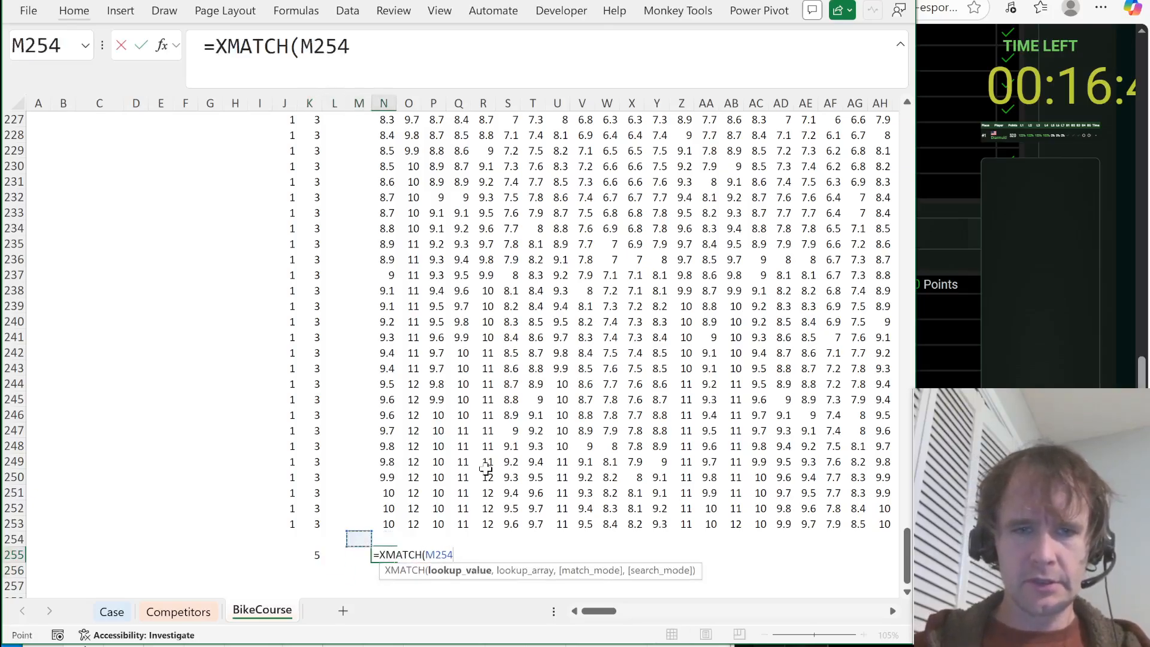
key(Down)
key(Left)
key(Left)
text(,)
key(Up)
key(Up)
key(ctrl+shift+Up)
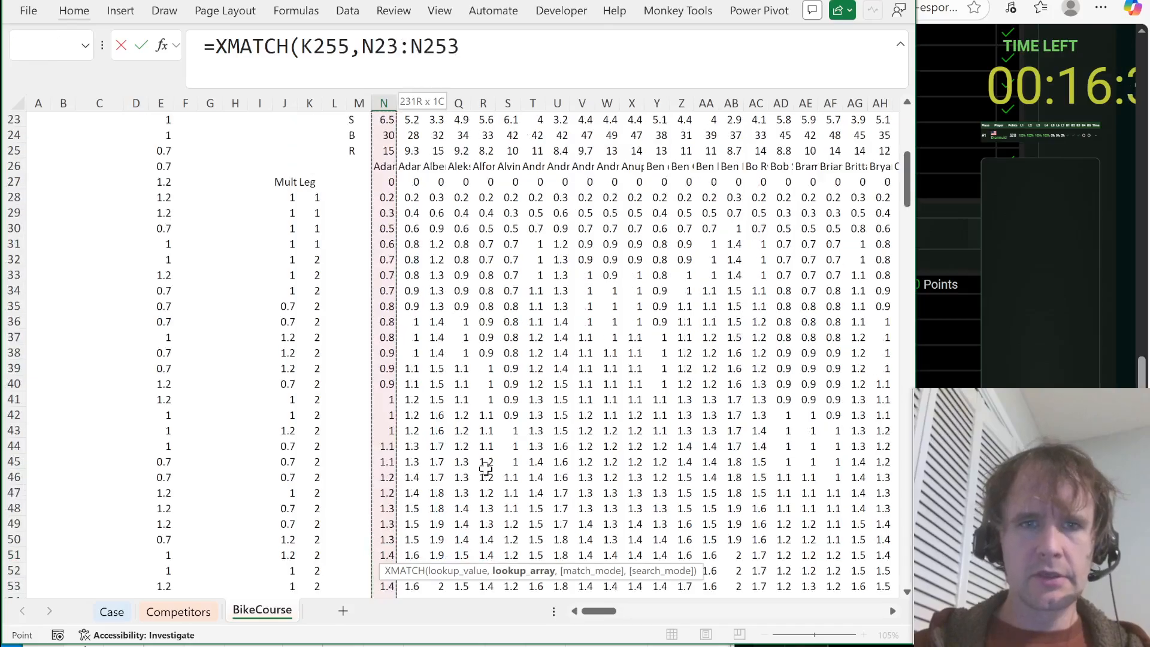
key(shift+Down)
key(shift+Down)
key(shift+Down)
key(shift+Down)
key(shift+Down)
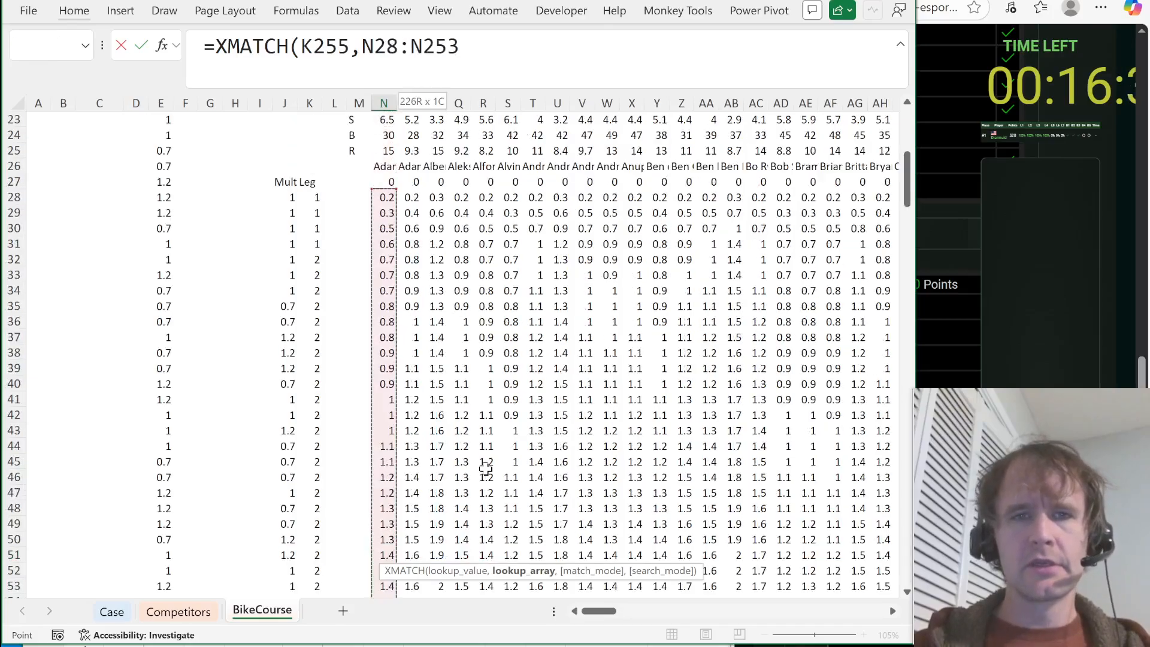
text(,1)
key(Return)
key(Up)
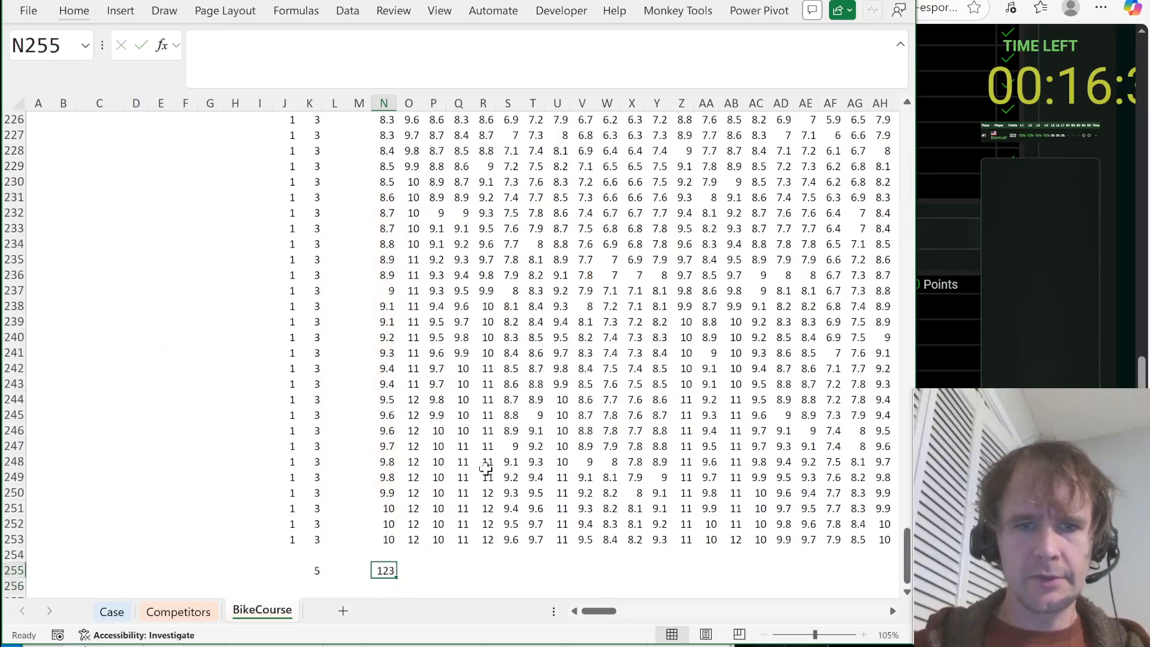
Fill the N255 formula across row 255 through column EL and check the reference in the copied formula.
key(Up)
key(Up)
key(ctrl+Right)
key(Down)
key(Down)
key(shift+space)
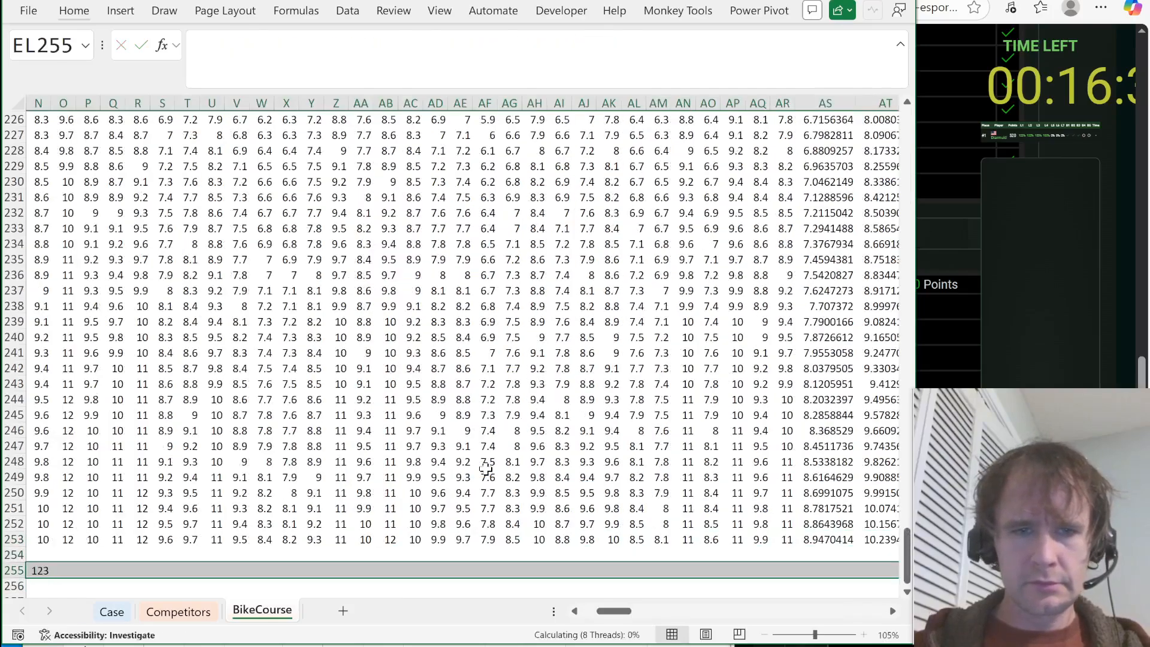
key(ctrl+r)
key(ctrl+Left)
key(ctrl+Left)
key(ctrl+Left)
key(ctrl+Right)
key(ctrl+Right)
key(Right)
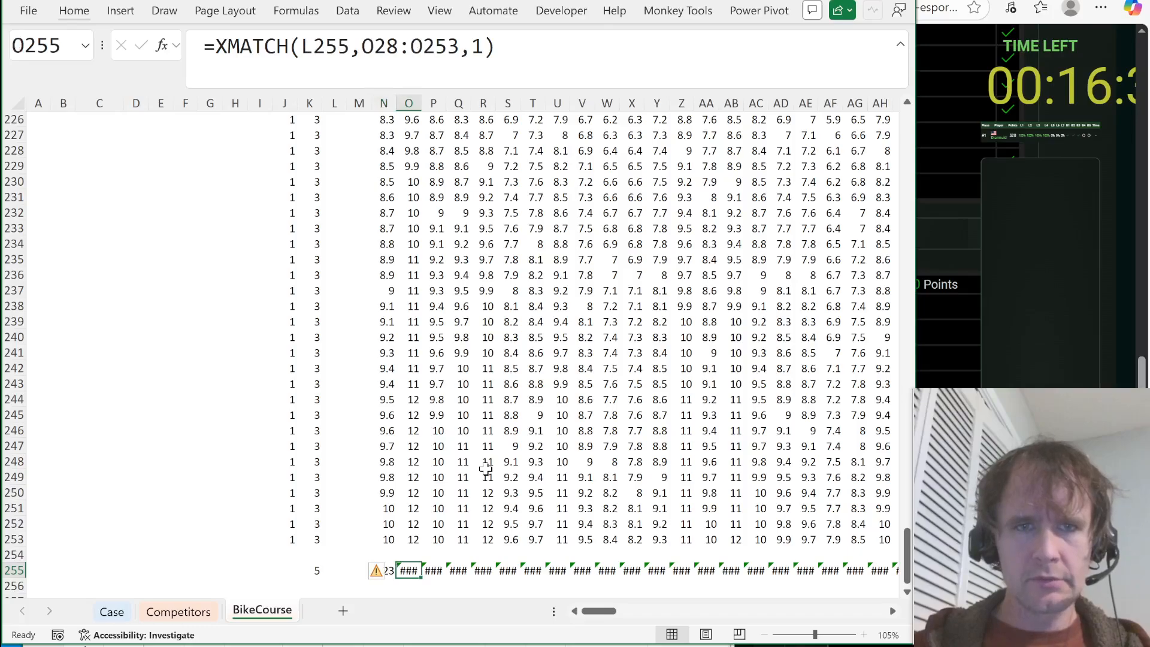
key(Left)
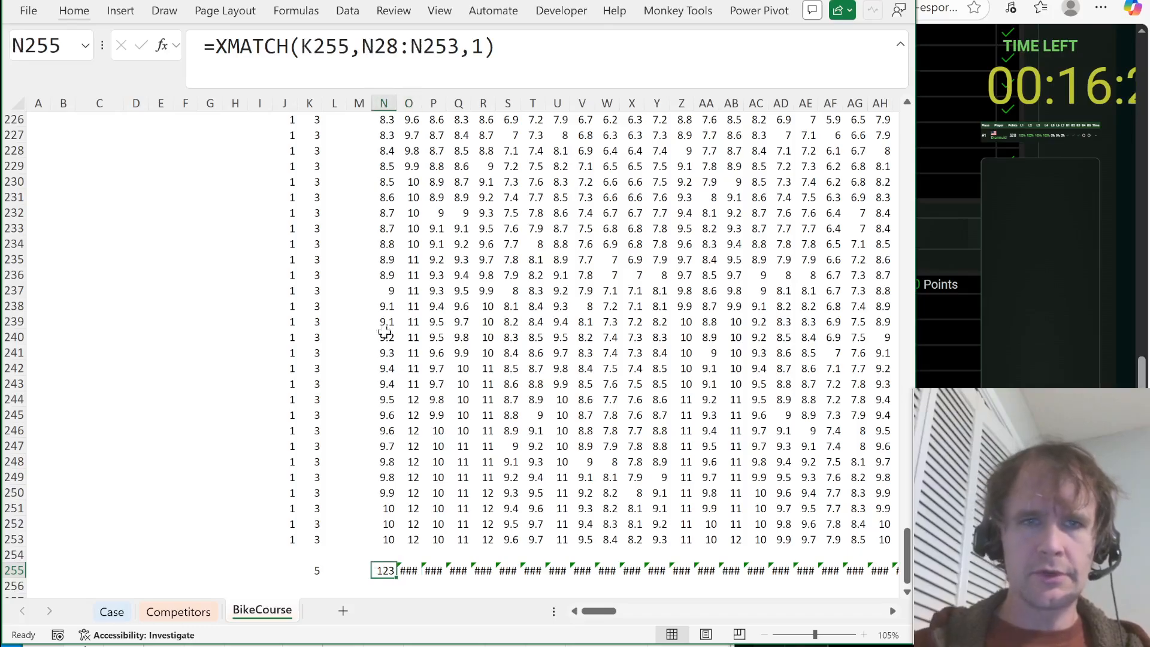
Lock the lookup reference in N255 as $K255 and refill the formula across row 255 through column EL.
key(F2)
text($)
key(ctrl+Return)
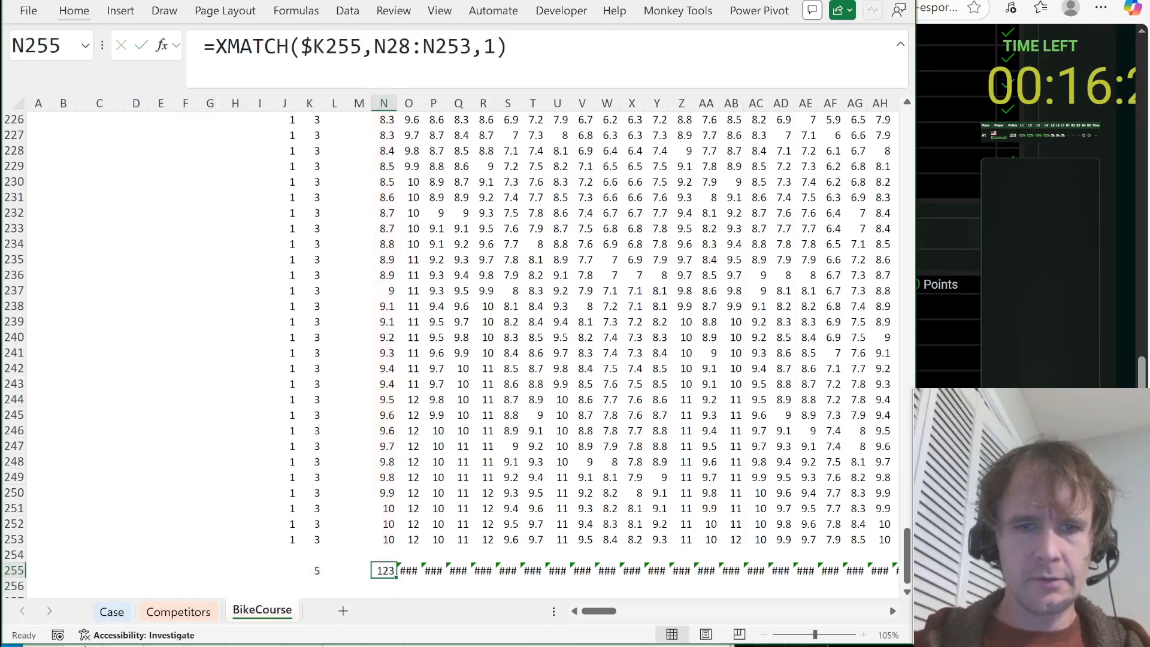
key(ctrl+shift+Right)
key(ctrl+r)
key(Left)
key(Left)
key(Home)
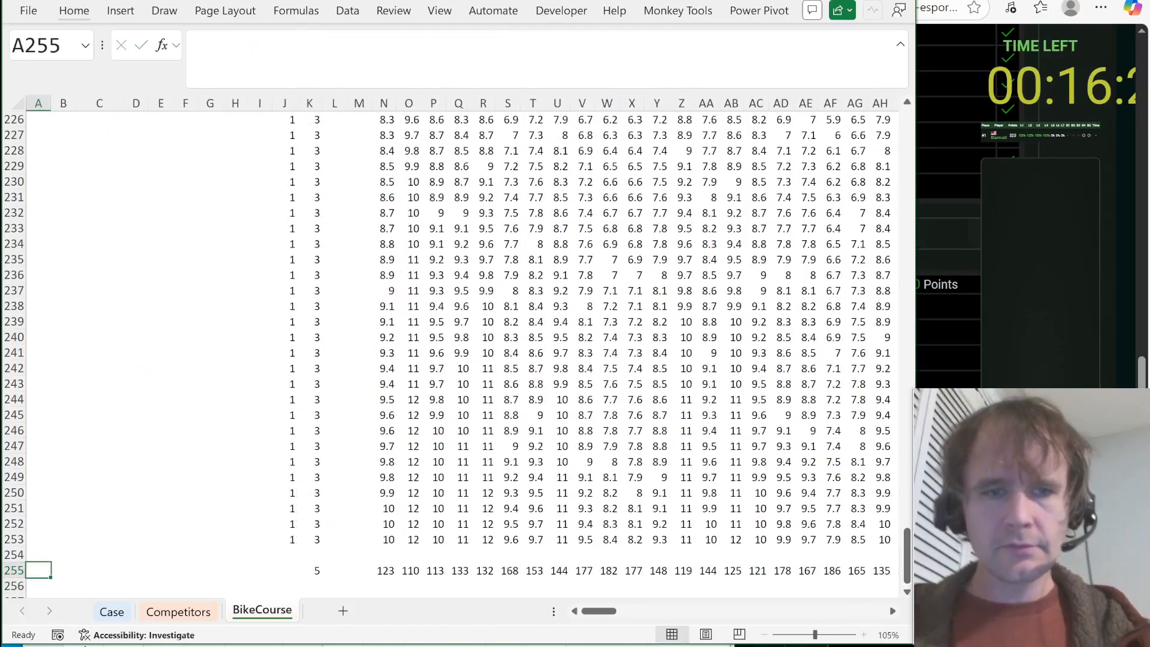
Label cell K257 "Time pre" and cell K258 "Time post" below the lookup row.
key(ctrl+Right)
key(ctrl+Right)
key(Down)
key(Down)
key(Down)
key(Down)
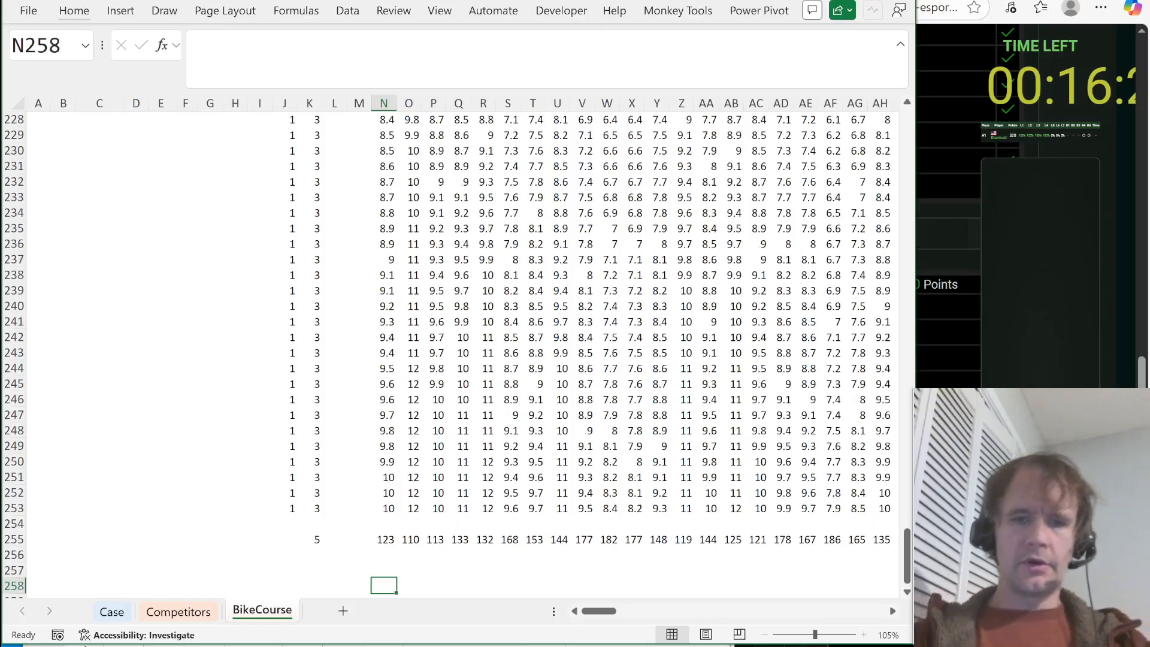
key(Up)
key(Up)
key(Up)
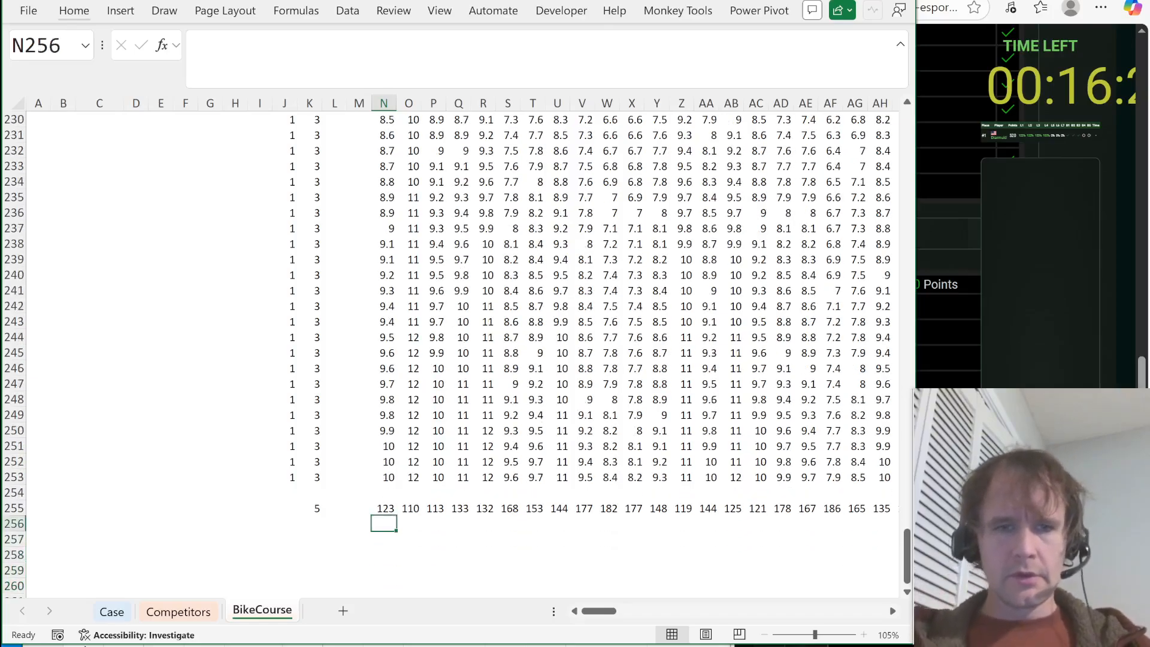
key(Left)
key(Down)
key(Left)
key(Left)
text(Time p)
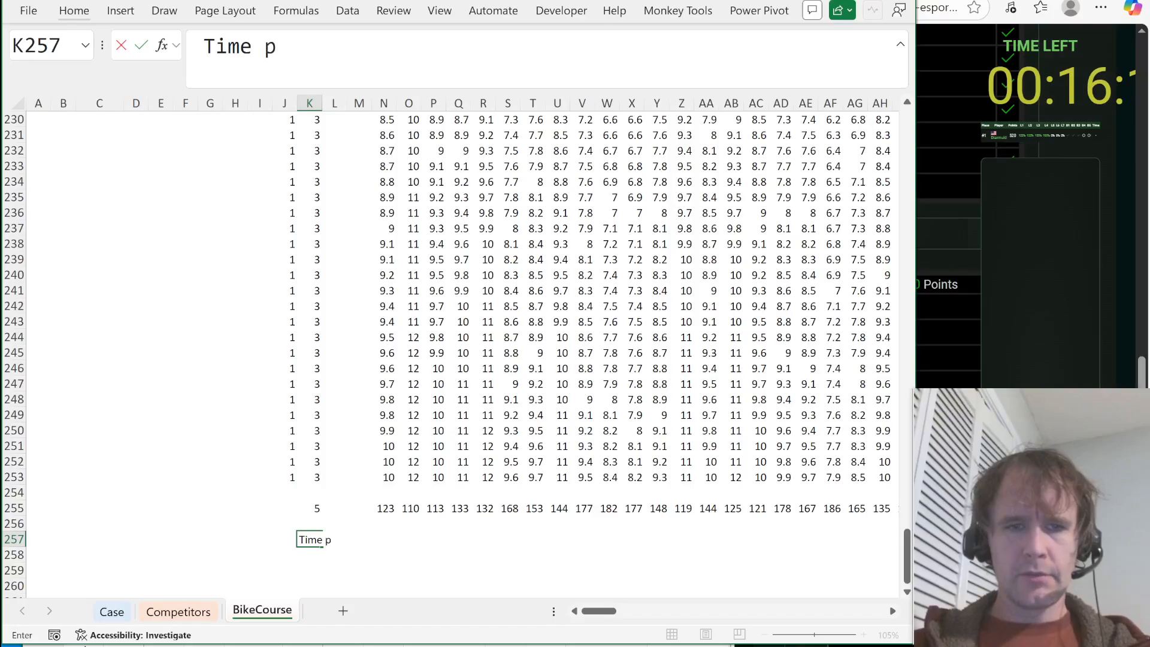
text(re)
key(Return)
text(R)
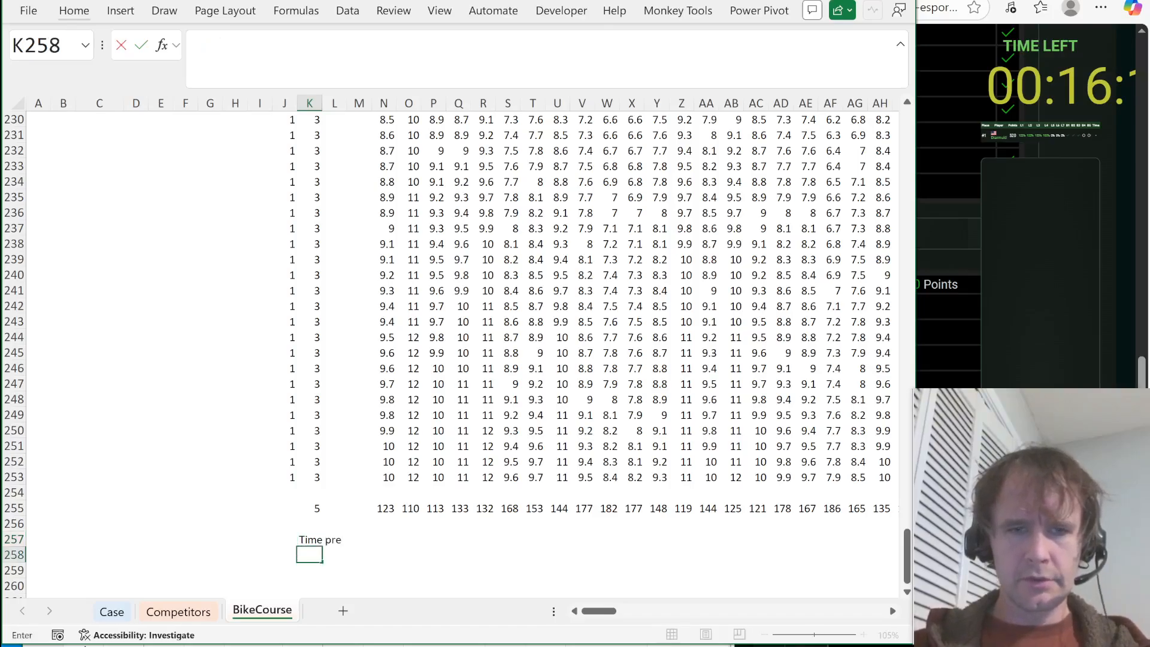
text(Time post)
In N257, enter =INDEX(N$28:N$253,N255+{0;1}) to return two consecutive cumulative times.
key(Right)
key(Right)
key(Right)
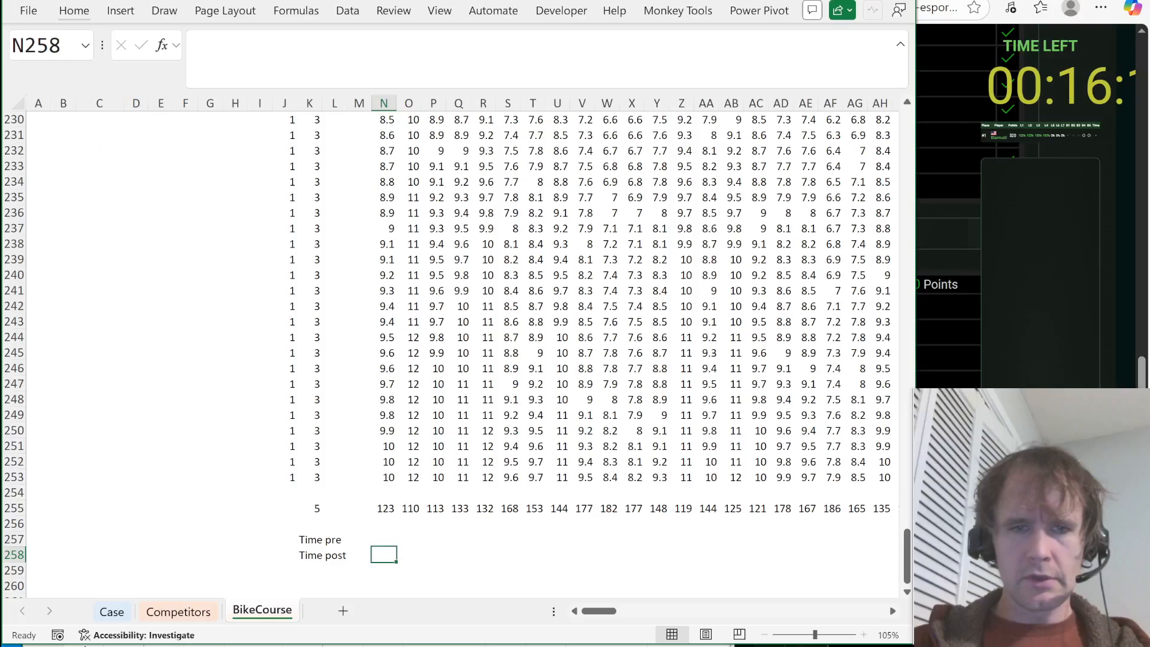
key(Up)
text(=inde)
key(Tab)
key(Up)
key(Up)
key(Up)
key(Up)
key(Up)
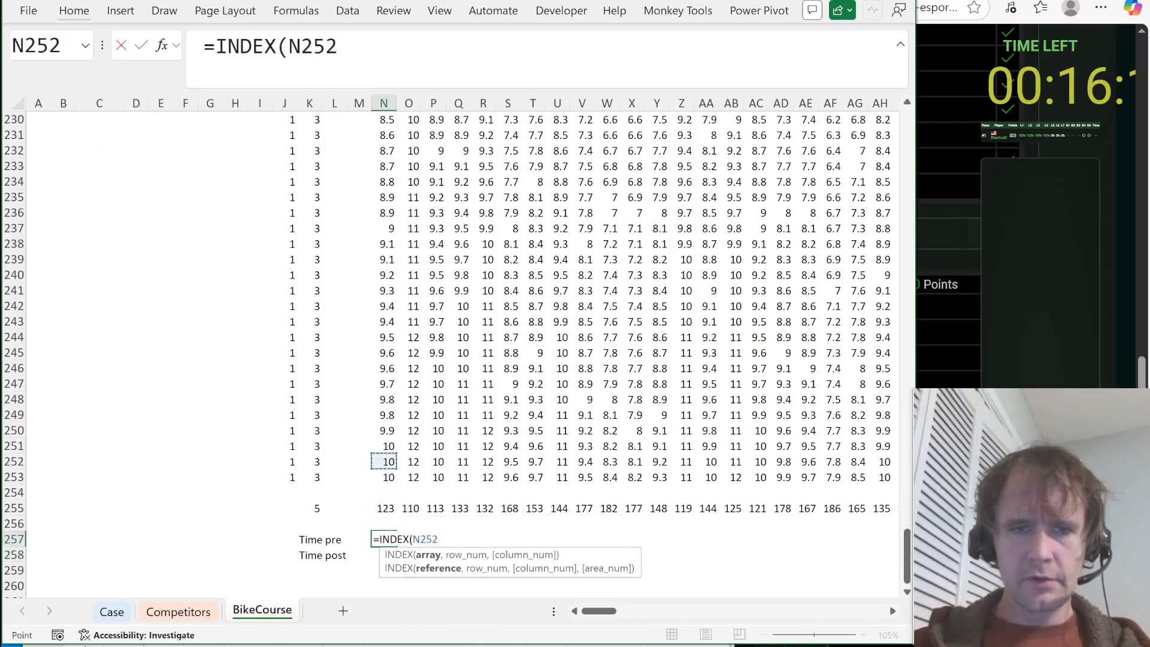
key(shift+Down)
key(ctrl+shift+Up)
key(shift+Down)
key(shift+Down)
key(shift+Down)
key(shift+Down)
key(shift+Down)
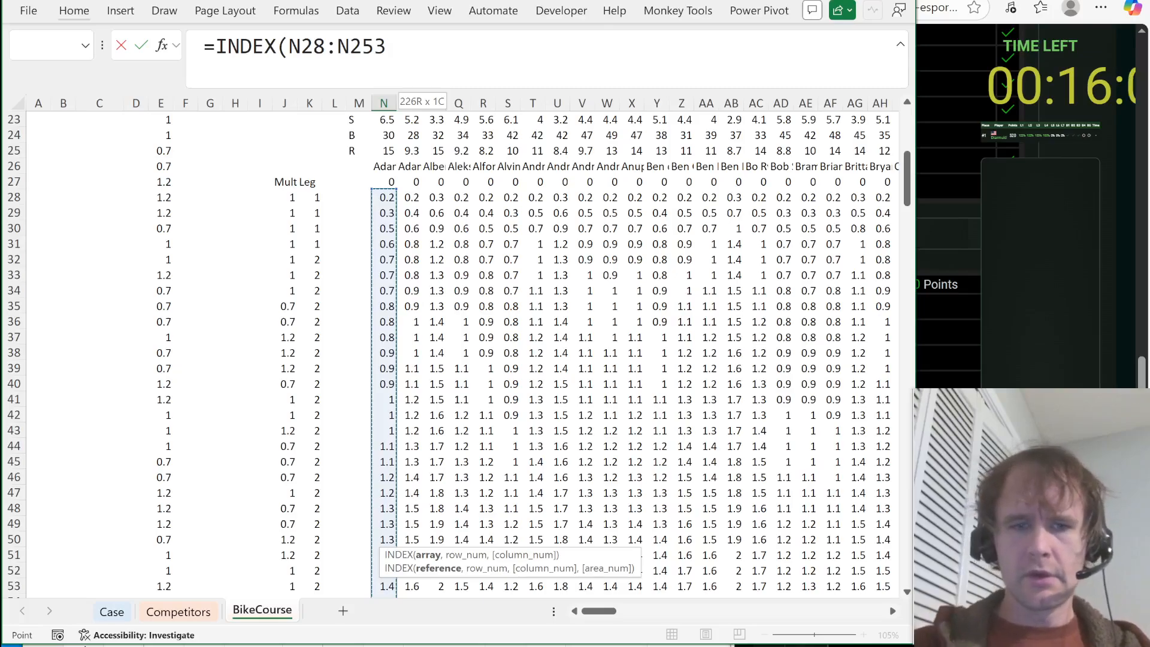
key(F4)
key(F4)
text(,)
key(Up)
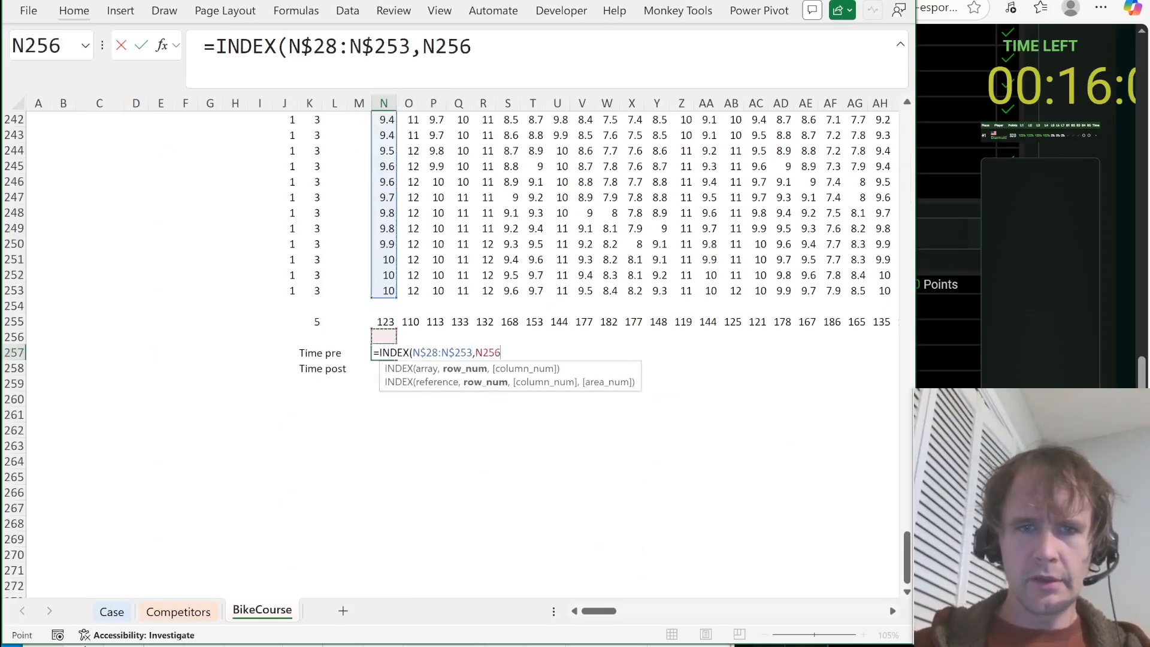
key(Up)
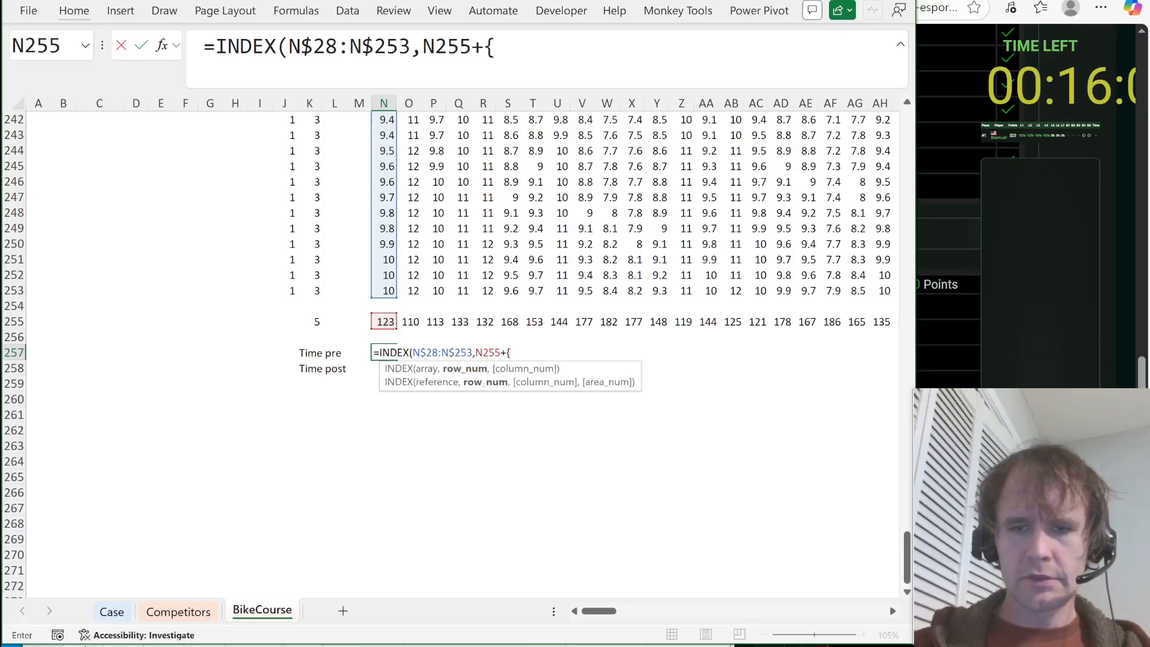
text(+{0;1})
key(Return)
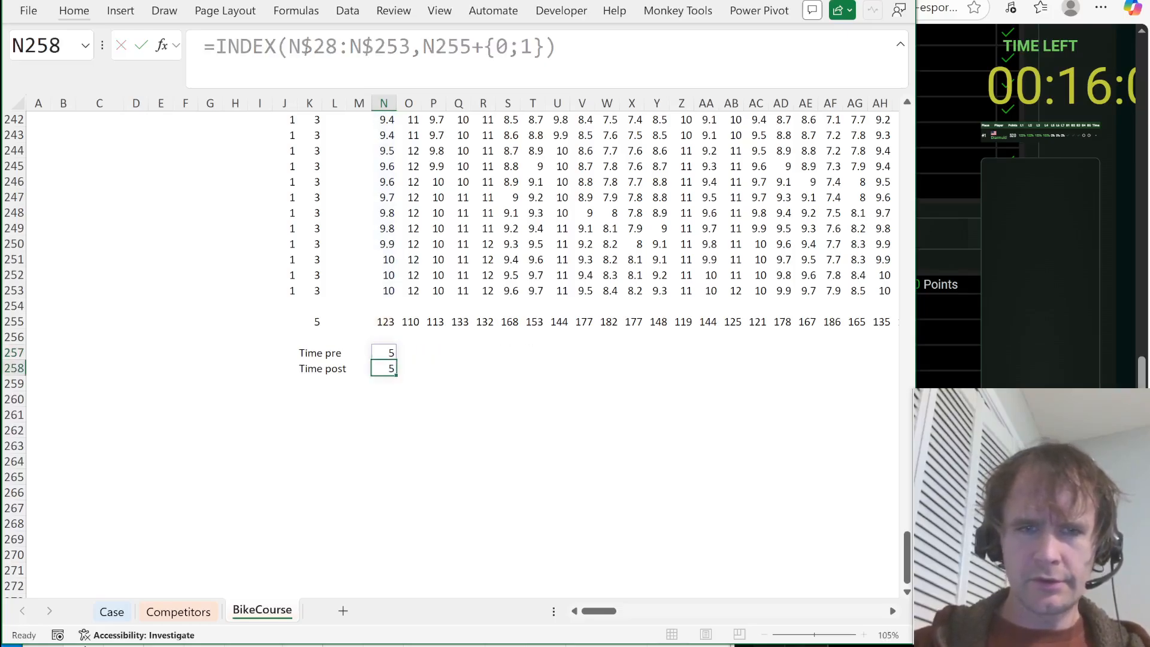
Format N257:N258 with three decimal places and autofit the width of column N.
key(Up)
key(shift+Down)
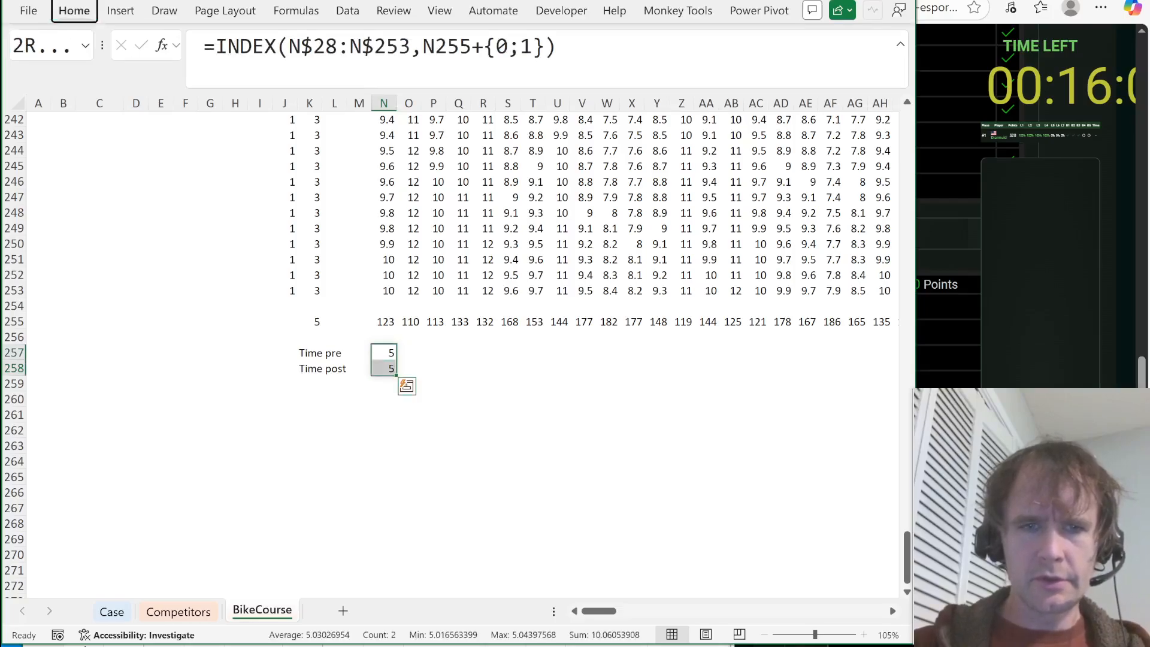
key(ctrl+shift+1)
key(alt+h)
key(0)
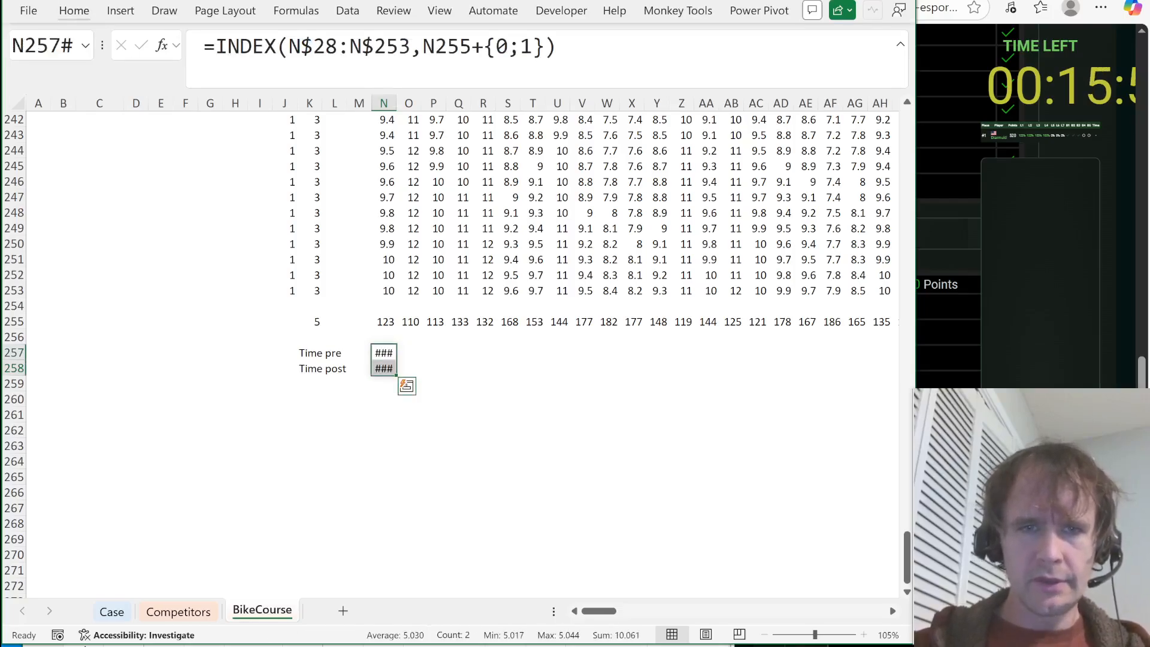
key(alt+h)
key(o)
key(i)
key(Left)
key(Right)
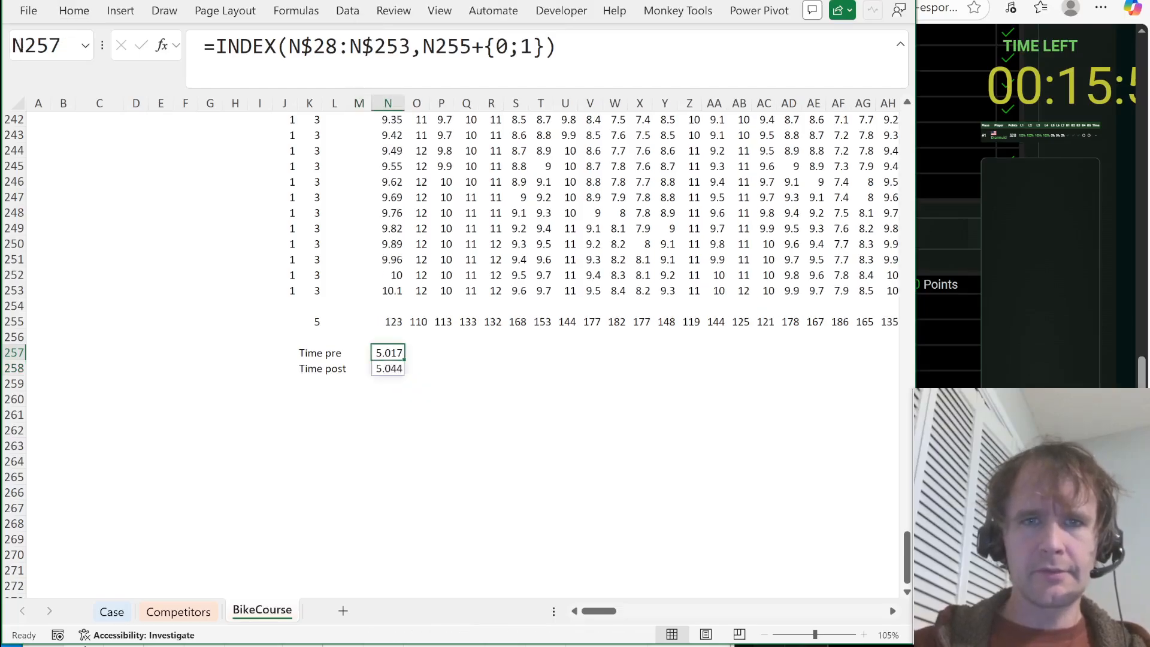
Change the row offsets in the N257 INDEX formula to {-1;0}.
click(496, 46)
key(Delete)
text(-1)
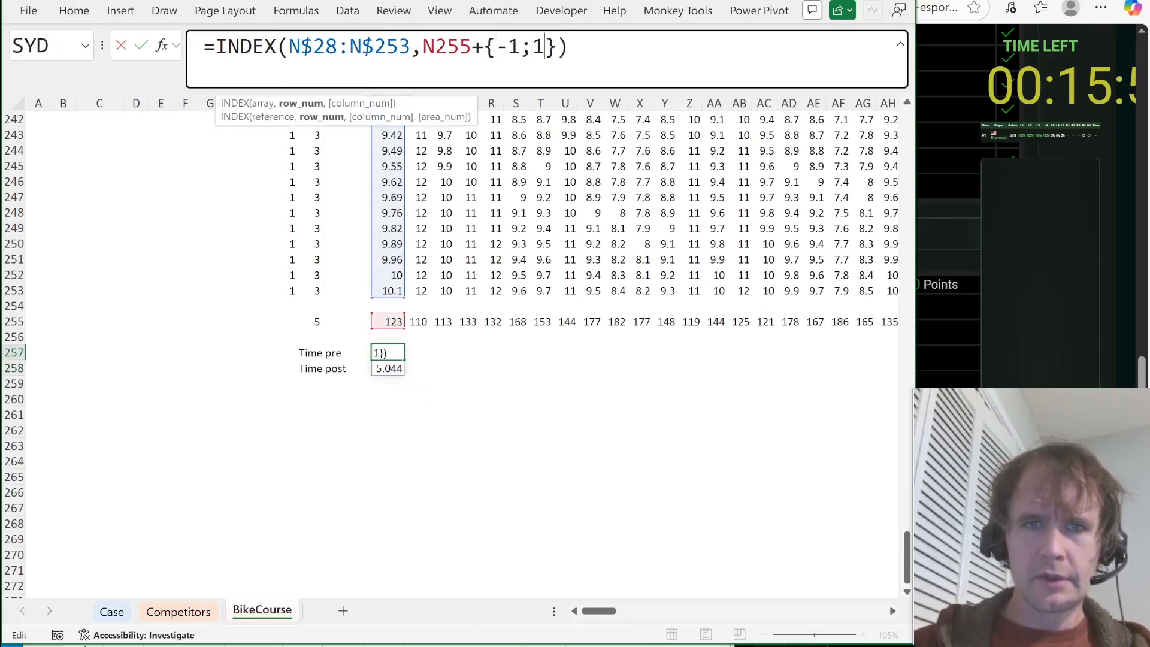
key(Right)
key(Delete)
text(0)
key(Return)
key(Up)
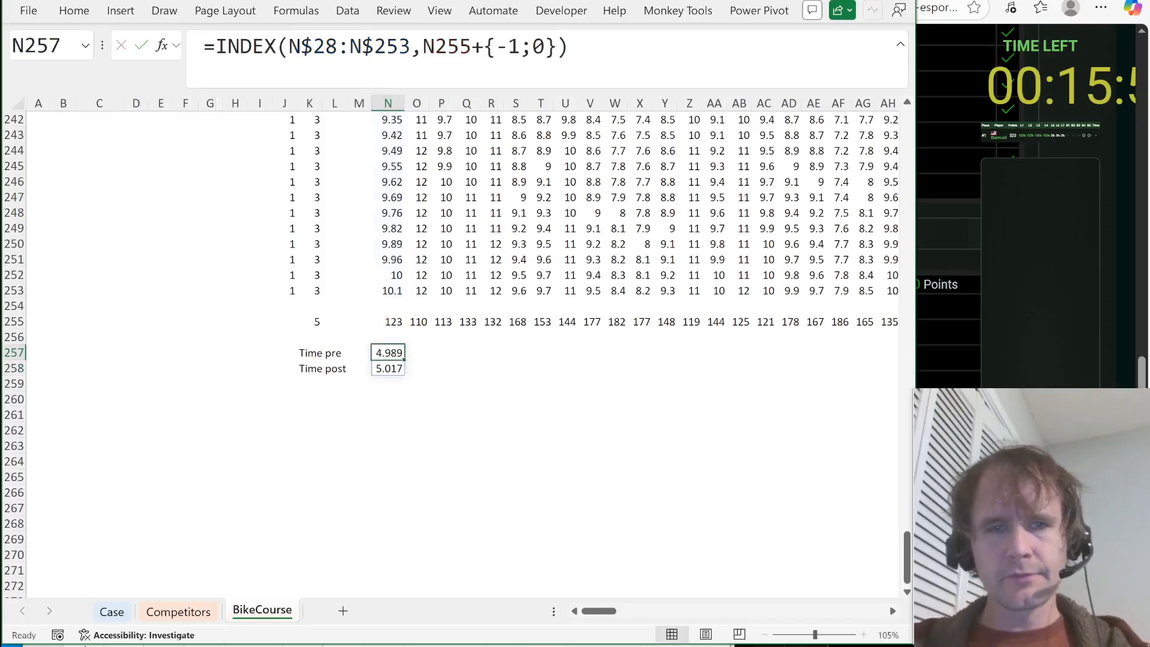
Label cell K259 "Pace".
key(Down)
key(Down)
key(Left)
key(Left)
key(Left)
text(Pace)
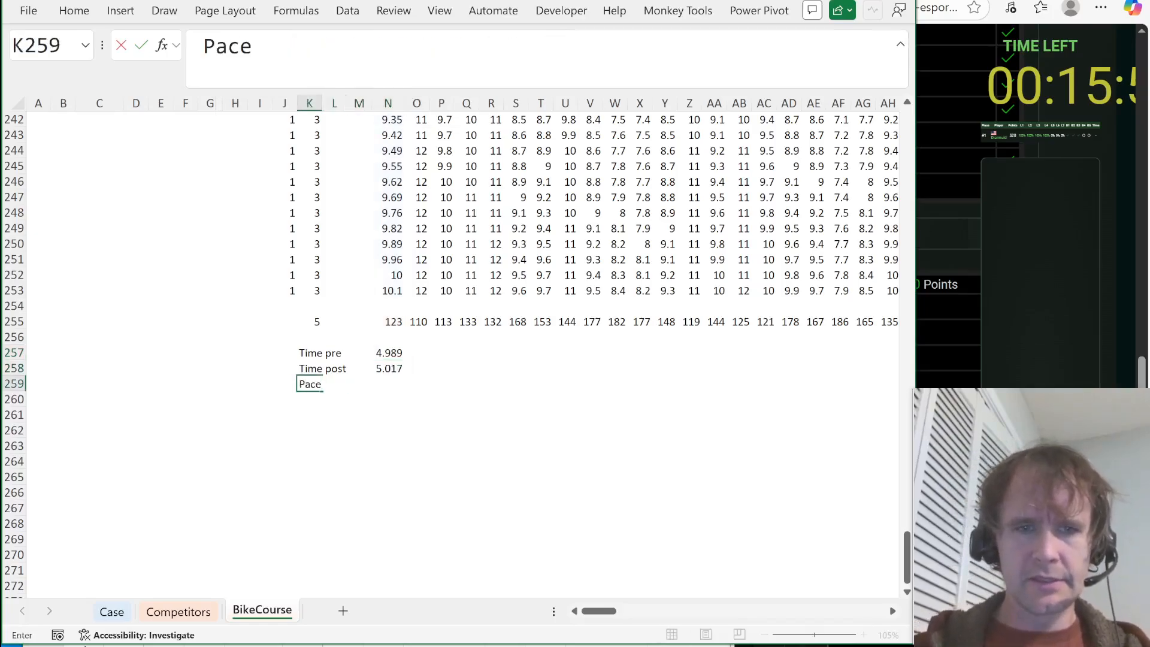
key(Tab)
key(Tab)
key(Tab)
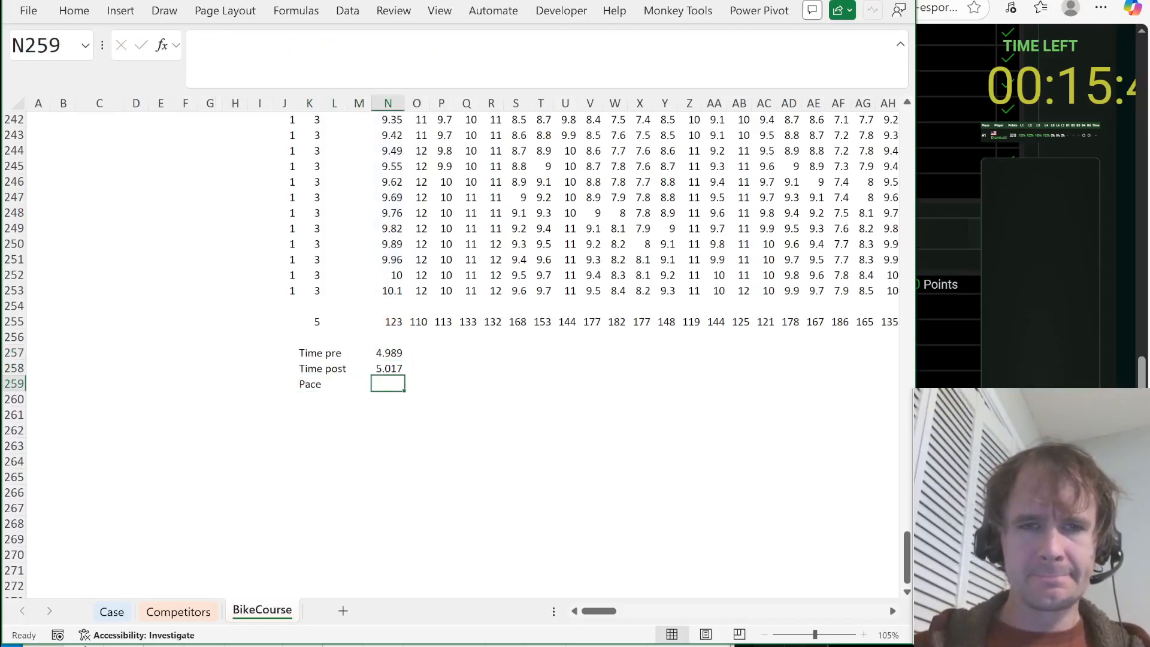
Examine the transposed speeds and the cumulative time formulas in column N, from row 23 down to row 253.
key(Up)
key(Up)
key(Up)
key(Up)
key(Up)
key(Up)
key(ctrl+Up)
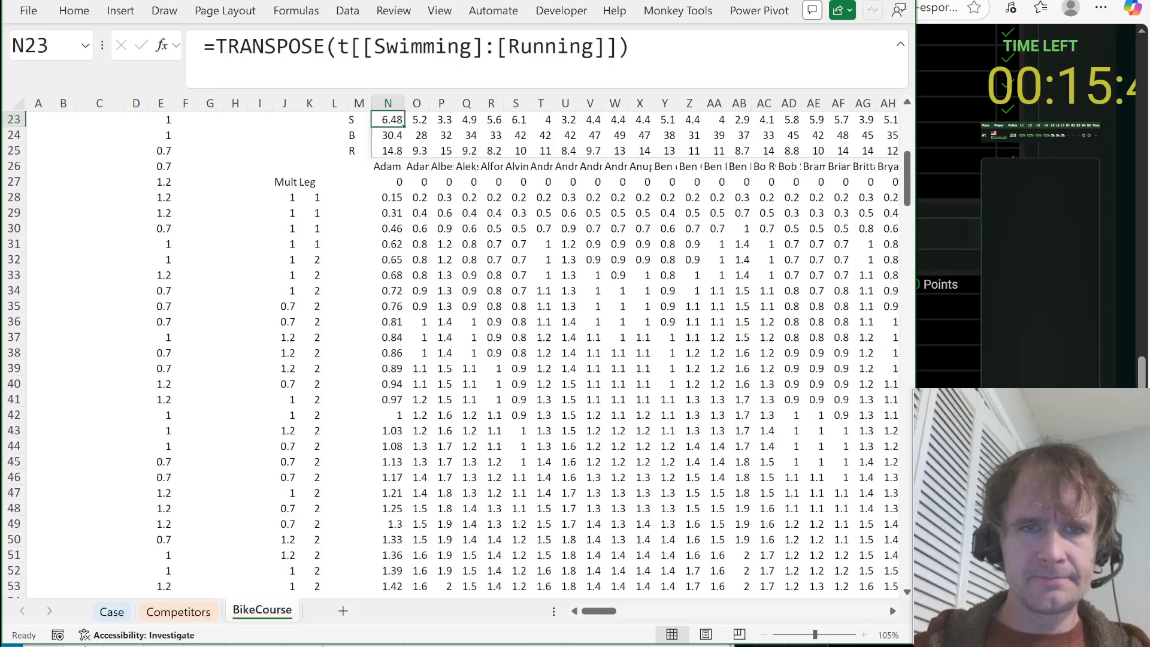
key(Down)
key(Down)
key(Down)
key(Down)
key(Down)
key(Down)
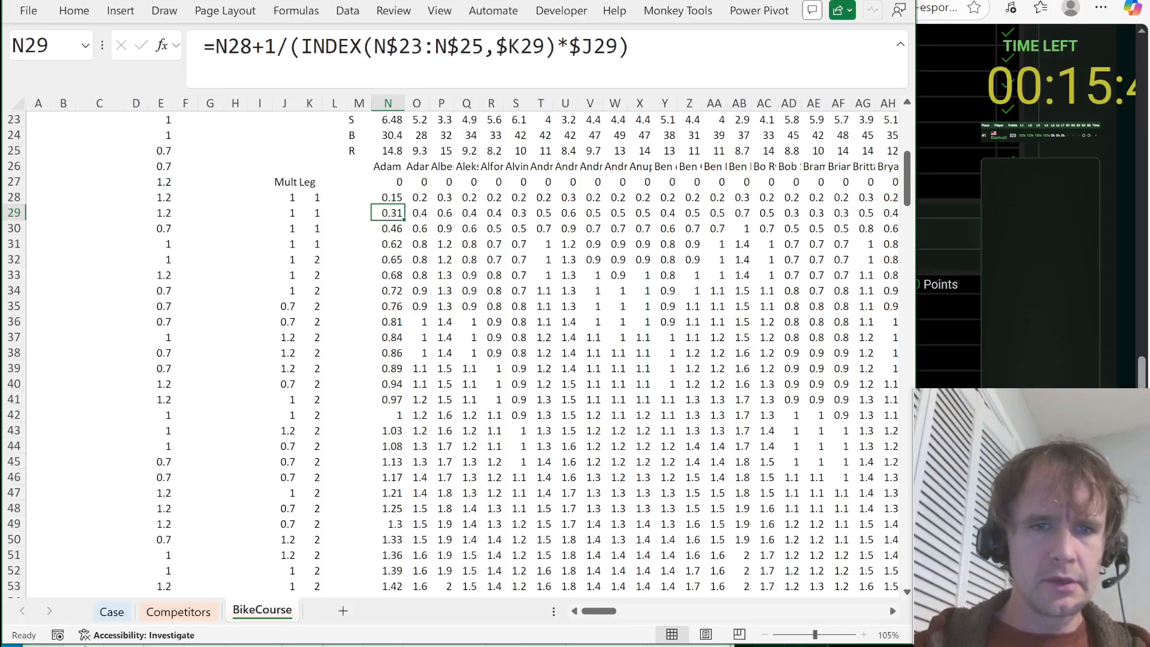
key(ctrl+Down)
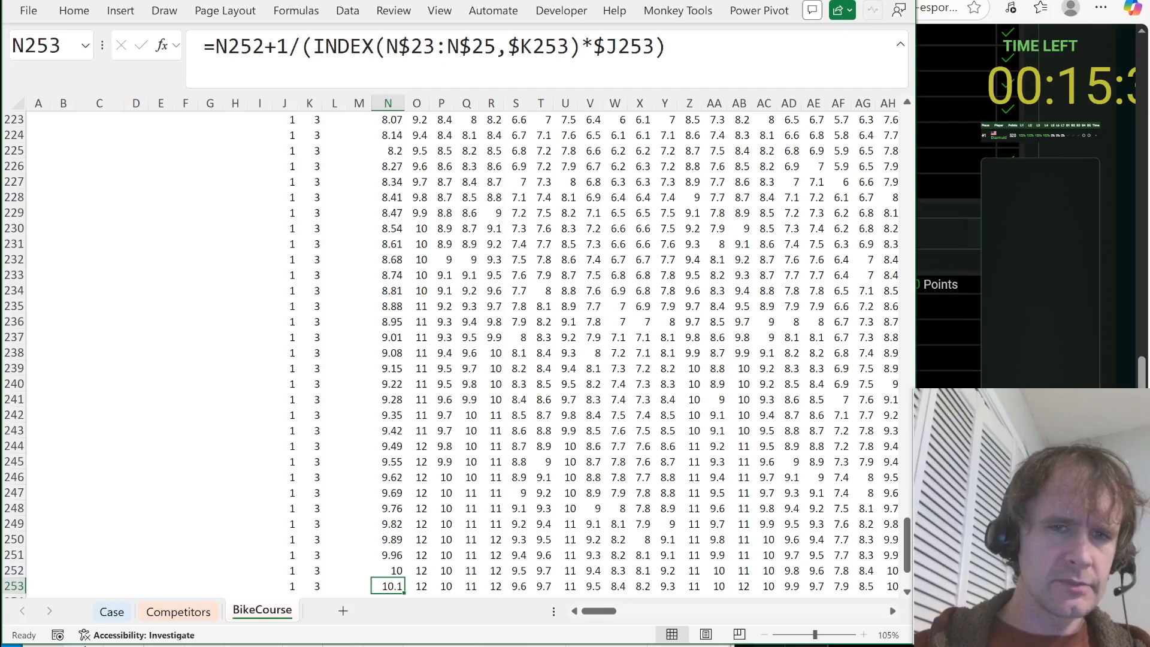
key(Down)
key(Down)
key(Down)
key(Down)
key(Down)
key(Up)
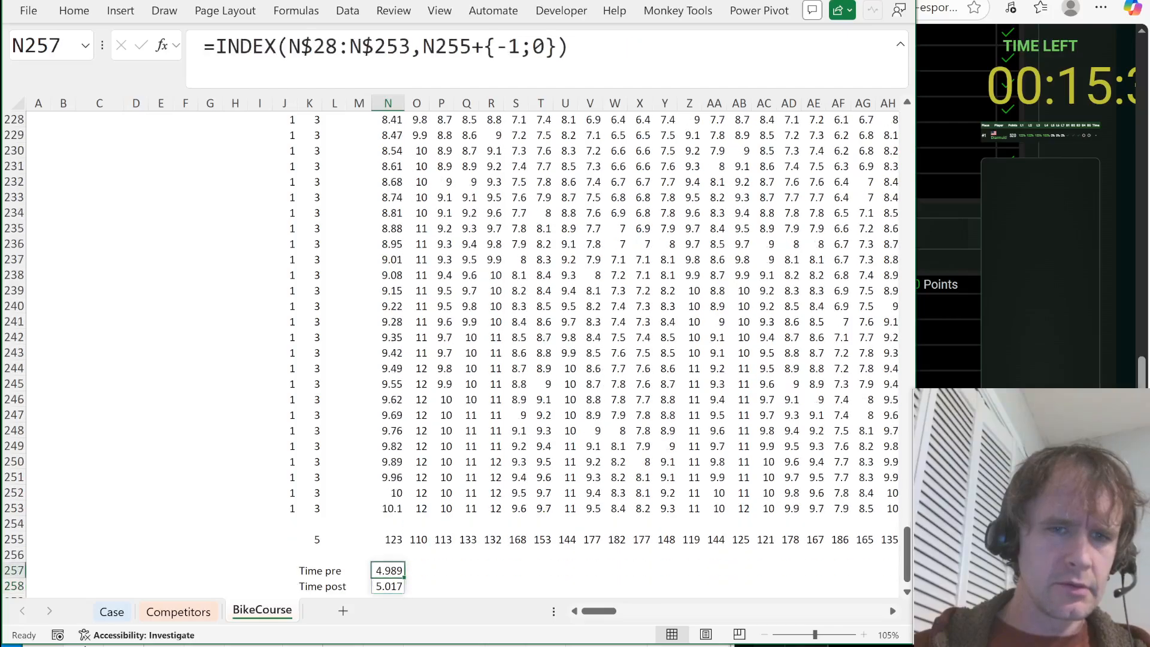
key(Up)
key(Down)
key(Left)
key(Down)
key(Left)
key(Down)
key(Left)
key(Down)
key(Up)
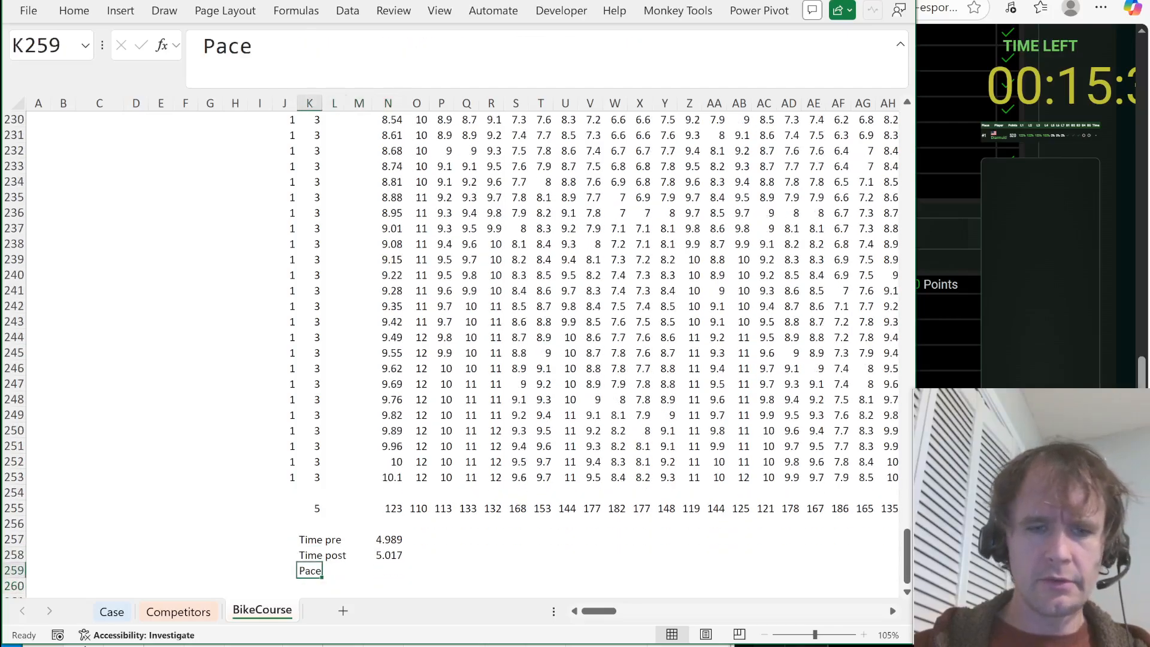
text(Dis)
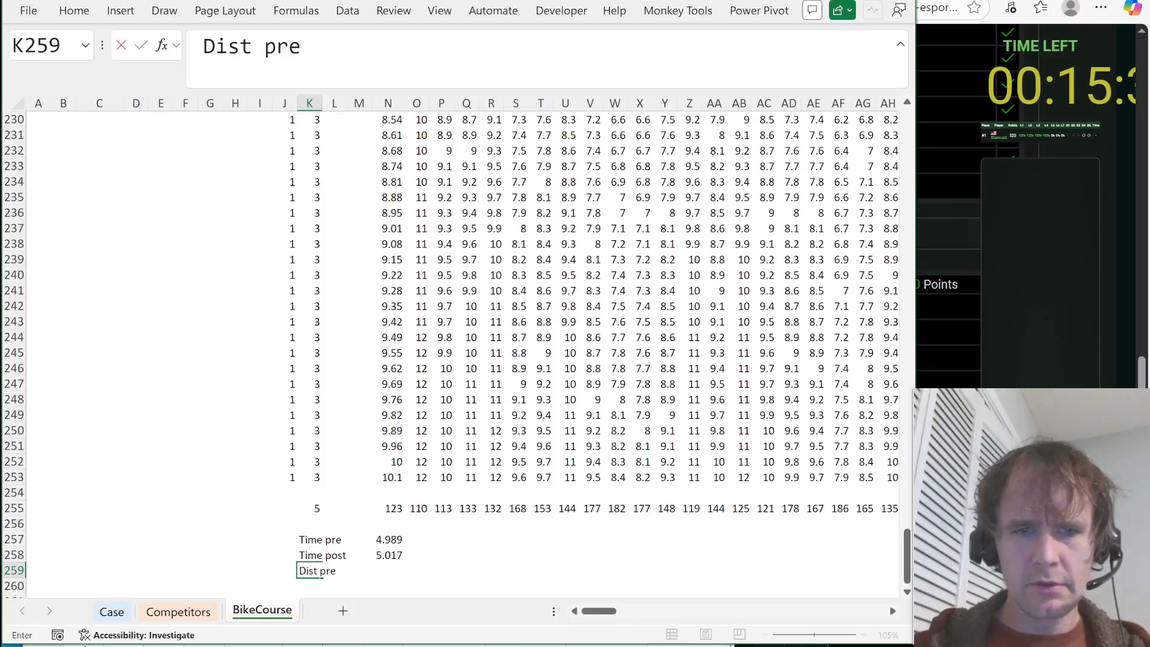
text(t pre)
key(Escape)
key(Right)
key(Up)
key(Up)
key(Up)
key(Right)
key(Up)
key(Up)
key(Right)
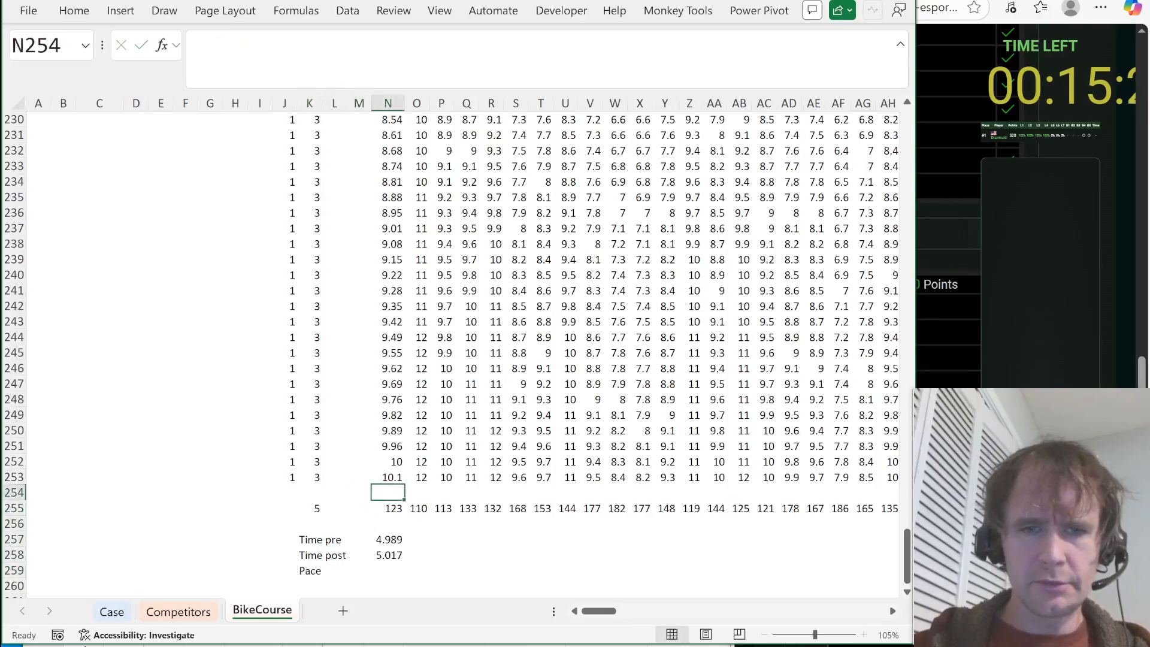
key(Down)
key(Left)
key(Down)
key(Left)
key(Down)
key(Down)
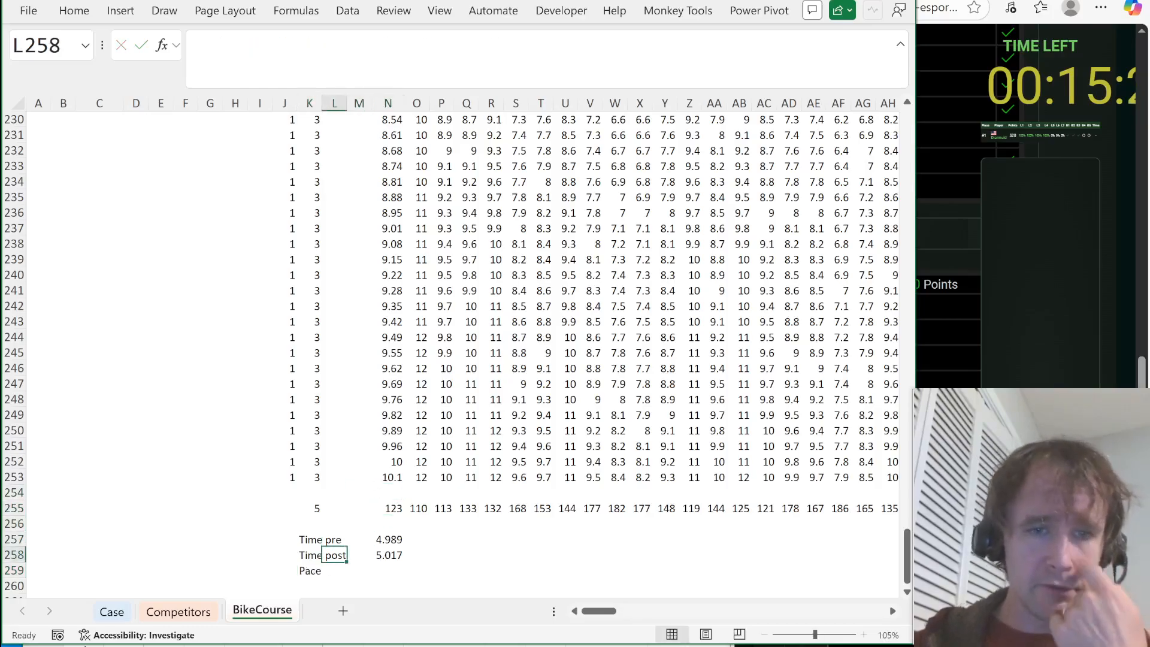
Replace the label in K259 with "% of next".
key(Down)
key(Left)
key(Delete)
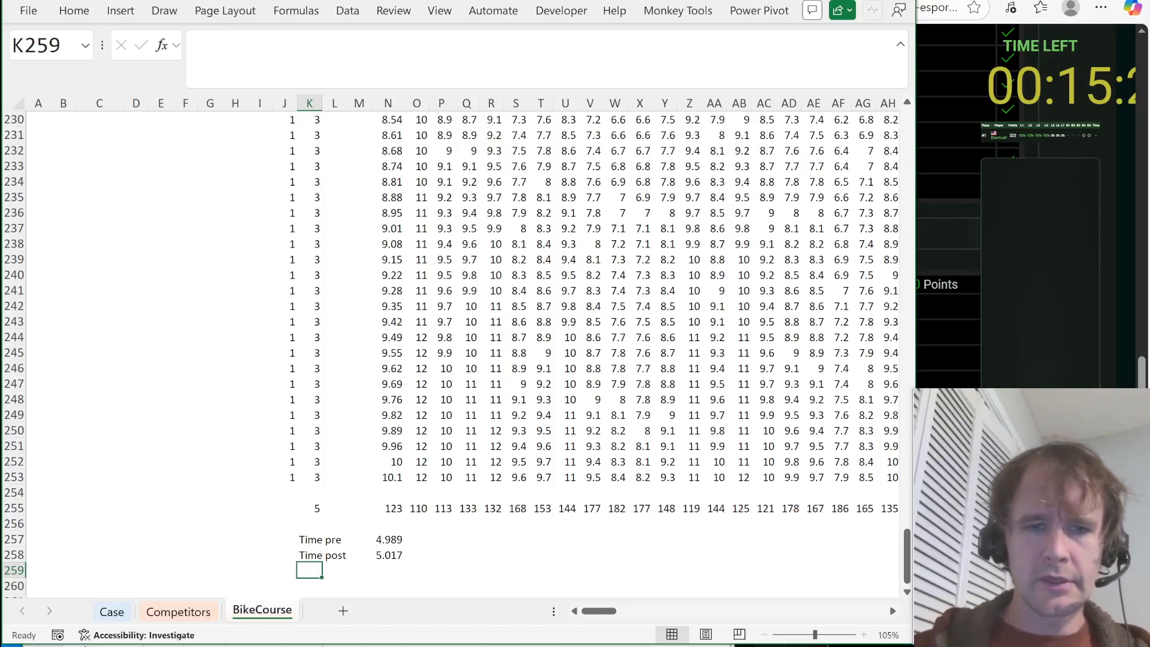
text(% of)
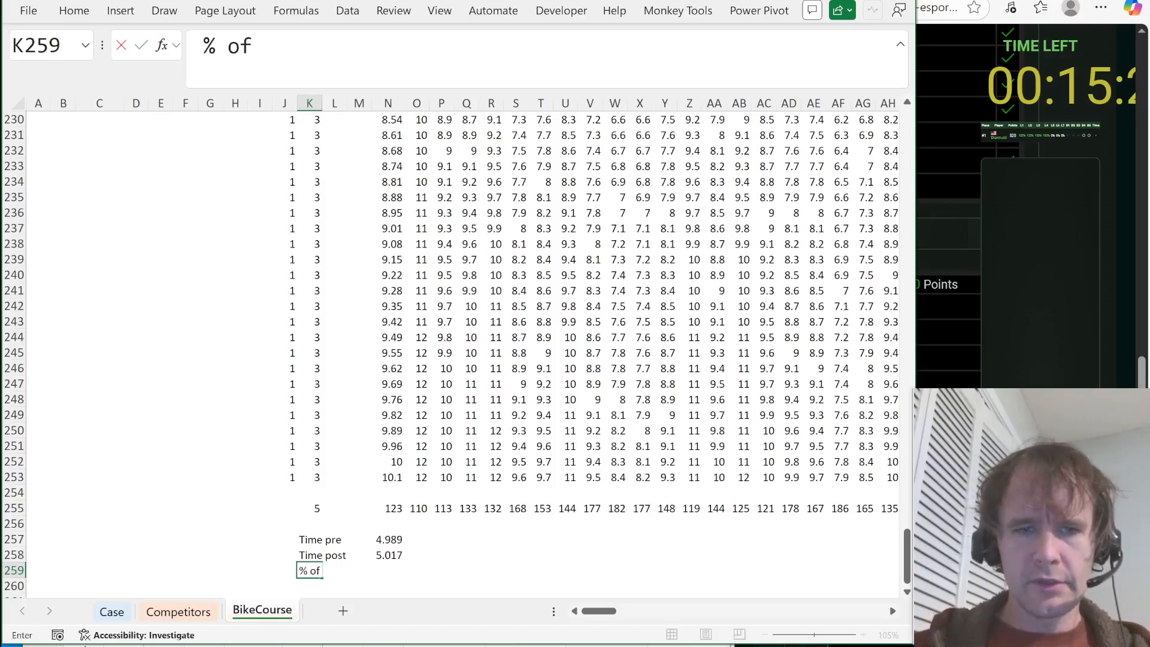
text( next)
Begin the formula in N259 with the numerator ($K255-N257), keeping column K absolute.
key(Right)
key(Right)
key(Right)
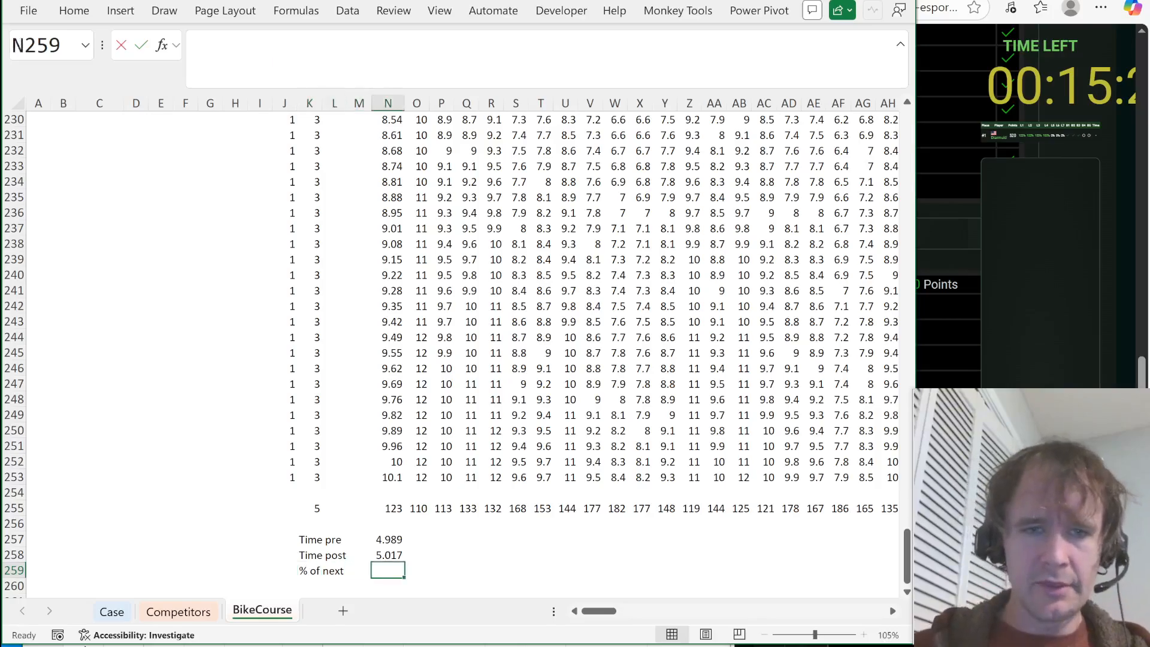
text(=)
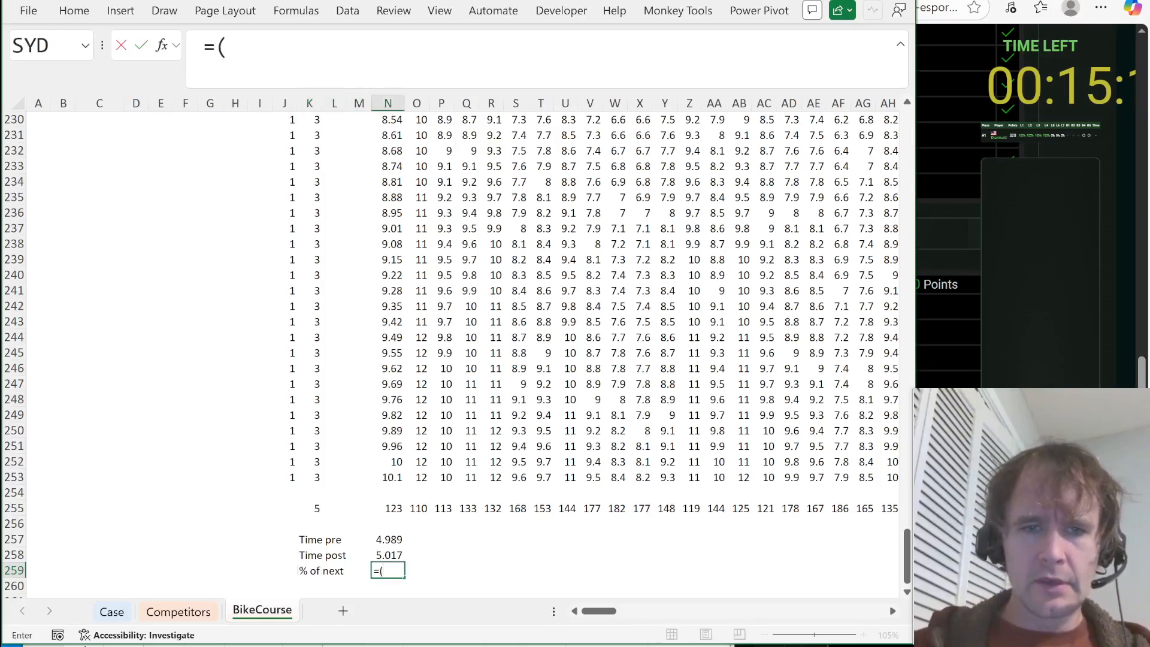
text(()
key(Up)
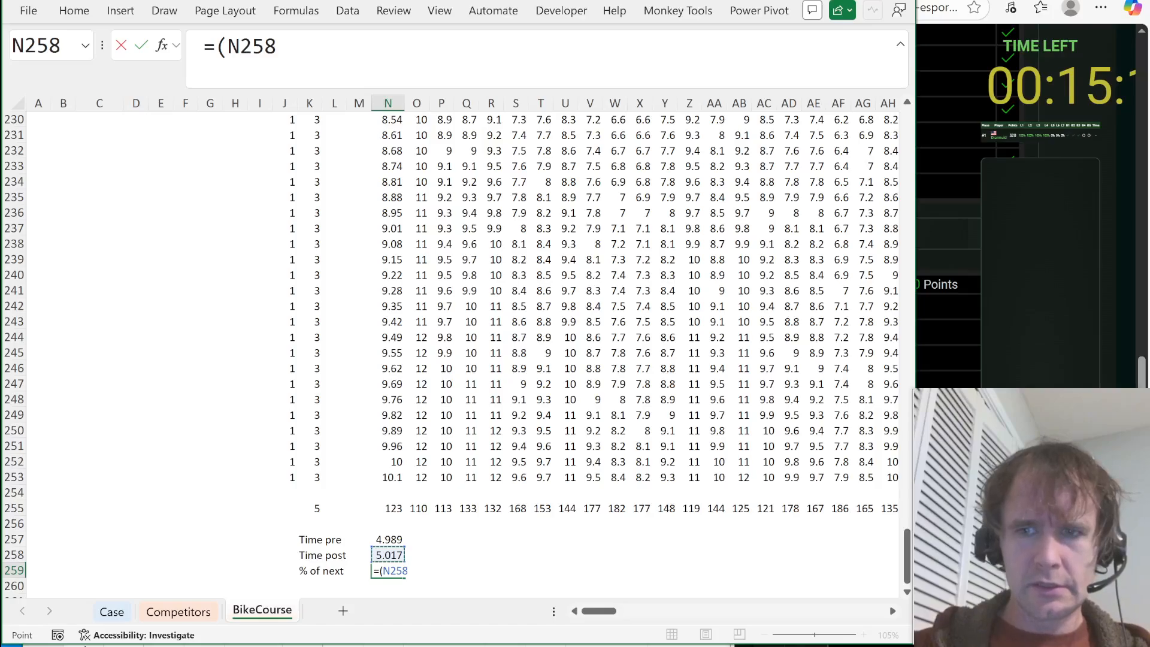
key(Up)
key(Up)
key(Up)
key(Left)
key(Left)
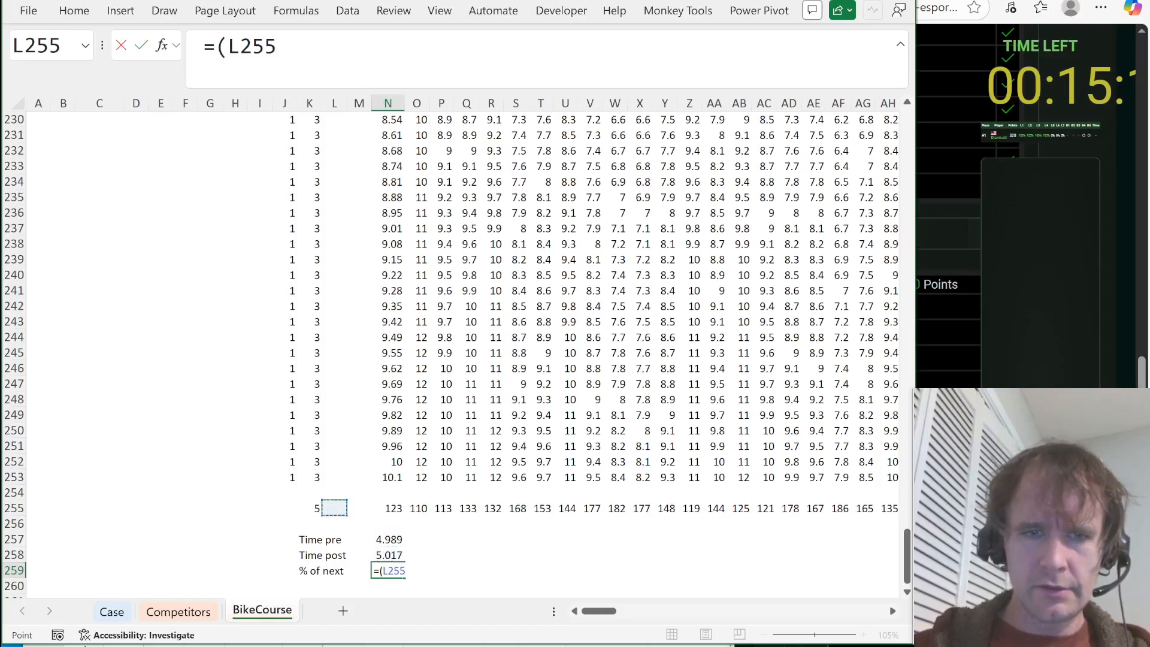
key(Left)
key(F4)
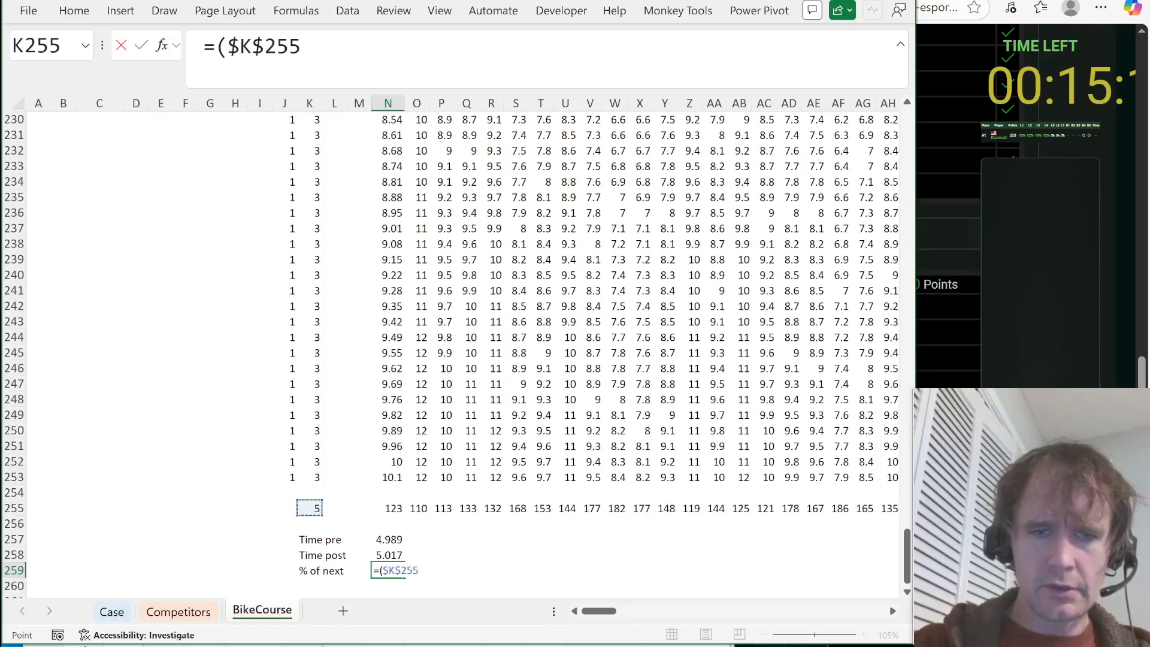
key(F4)
key(F4)
text(-)
key(Up)
key(Up)
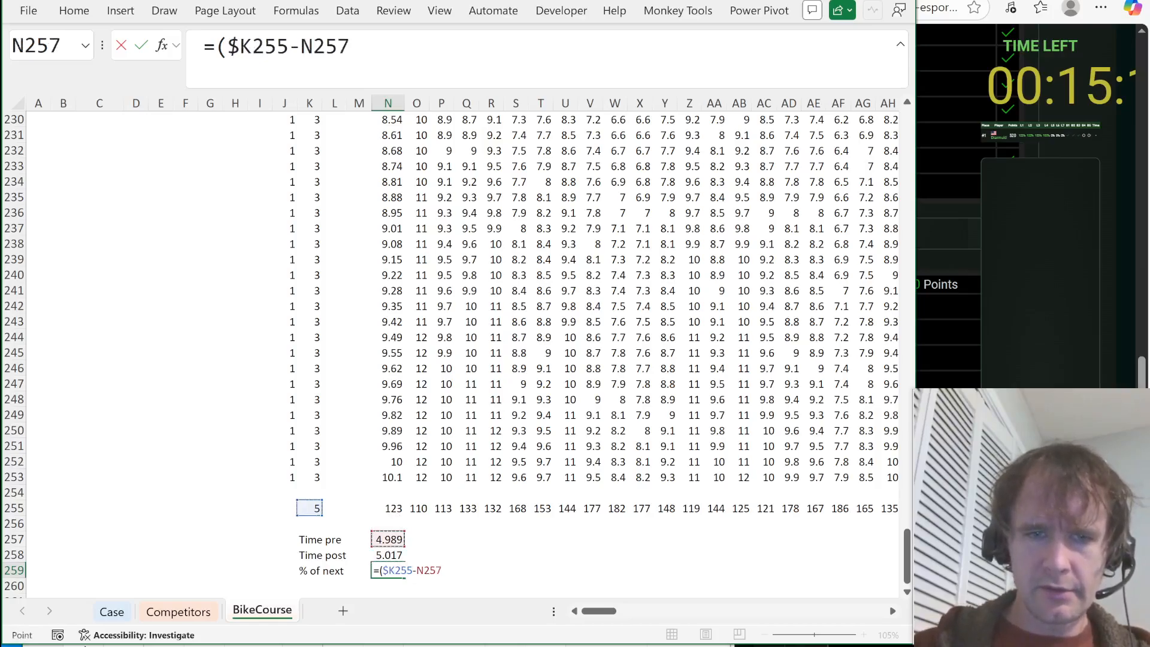
Complete the N259 formula by dividing the numerator by (N258-N257).
text()/)
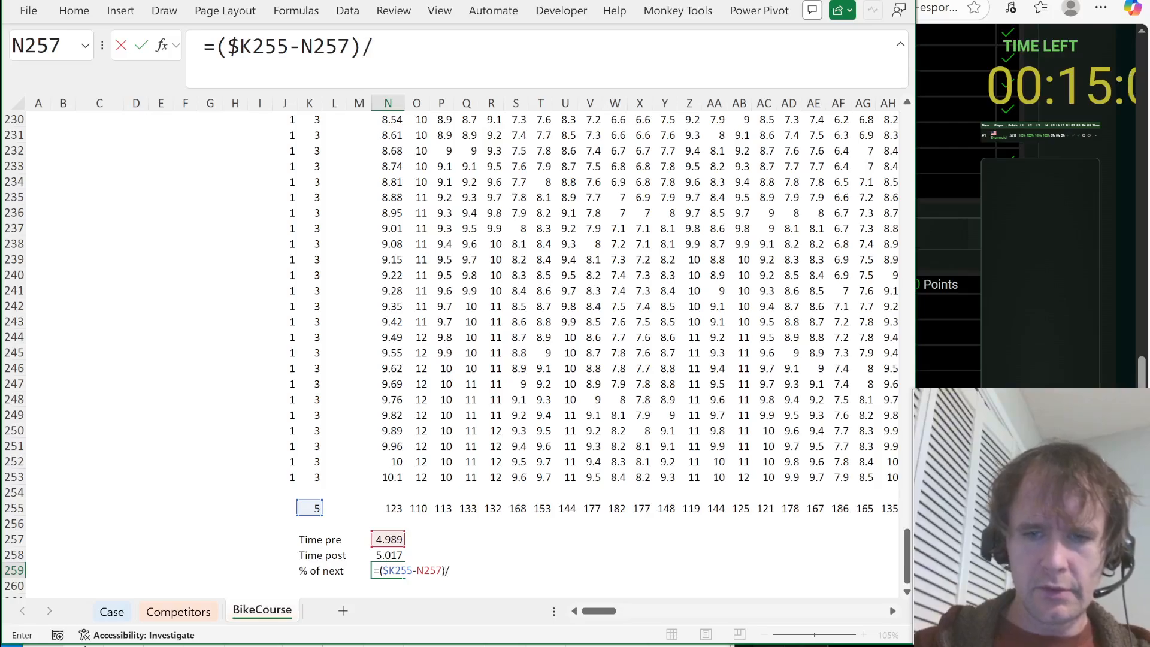
text(()
key(Up)
key(Up)
key(Up)
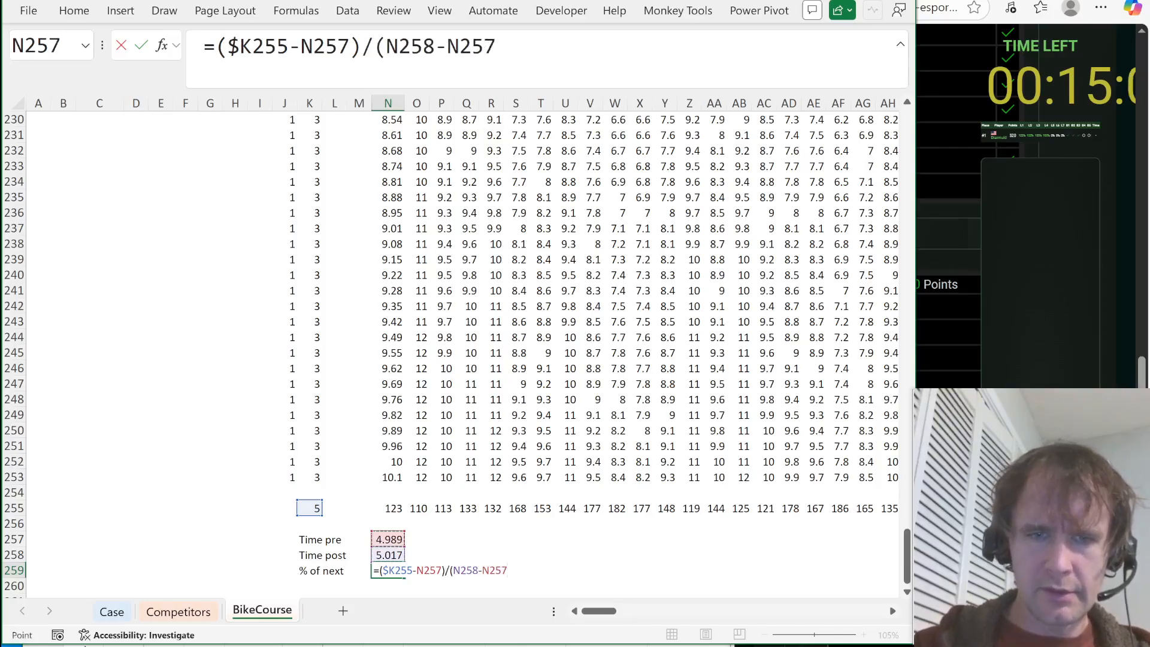
text())
key(Return)
key(Up)
key(Right)
key(Right)
key(Right)
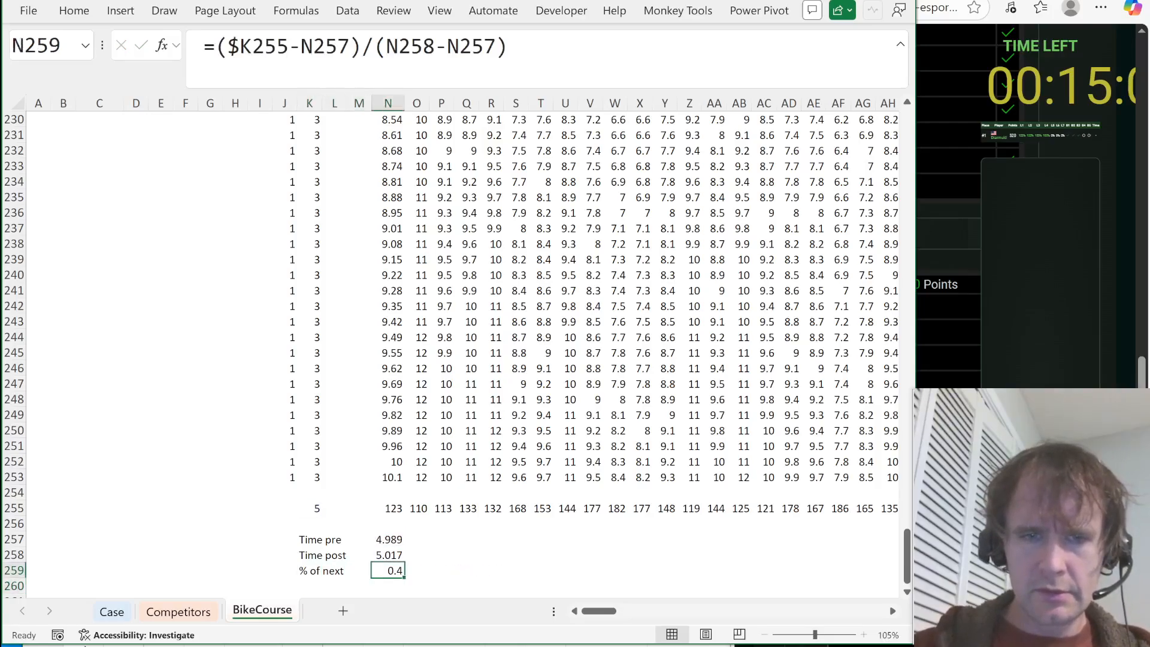
Fill the time pre, time post and % of next formulas from column N across to column EL.
key(Up)
key(Up)
key(ctrl+Up)
key(ctrl+Right)
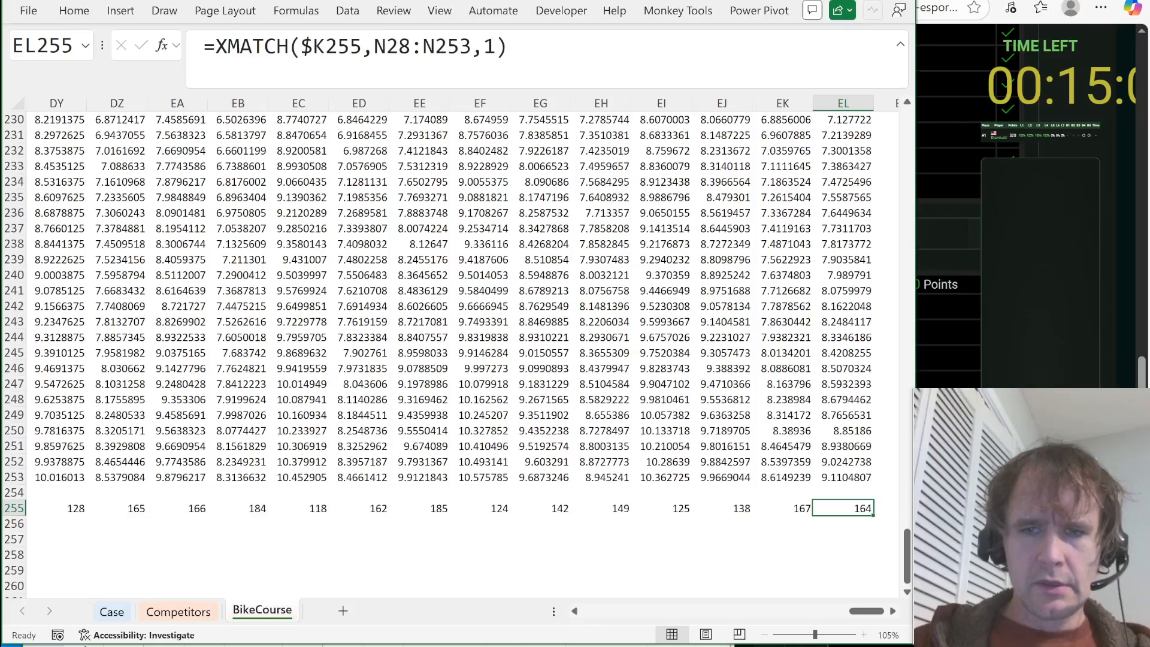
key(Down)
key(Down)
key(ctrl+shift+Left)
key(shift+Down)
key(shift+Down)
key(ctrl+r)
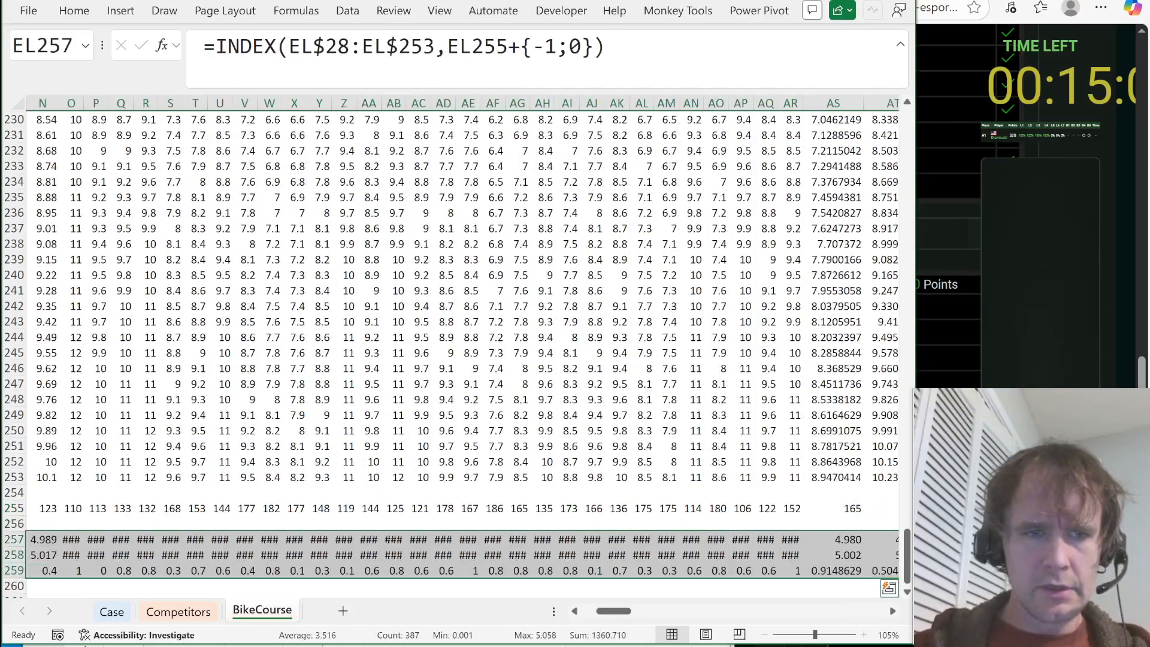
Label cell K260 "Dist".
key(ctrl+Left)
key(Home)
key(ctrl+Right)
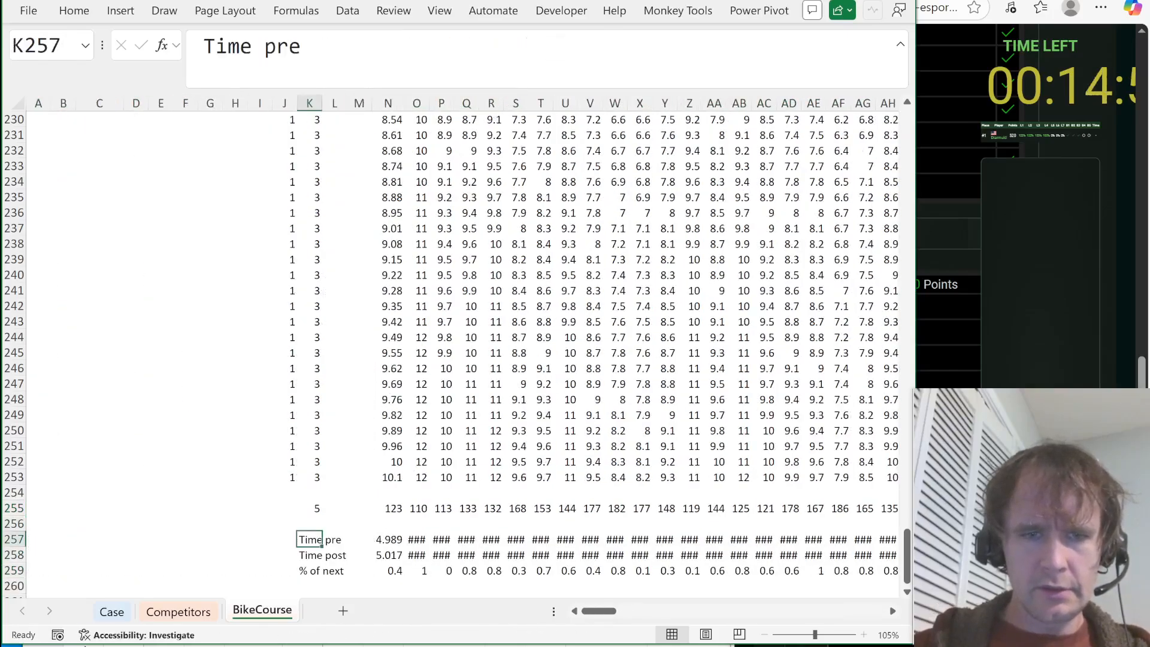
key(Down)
key(Down)
key(Down)
key(Right)
key(Right)
key(Right)
key(Down)
key(Left)
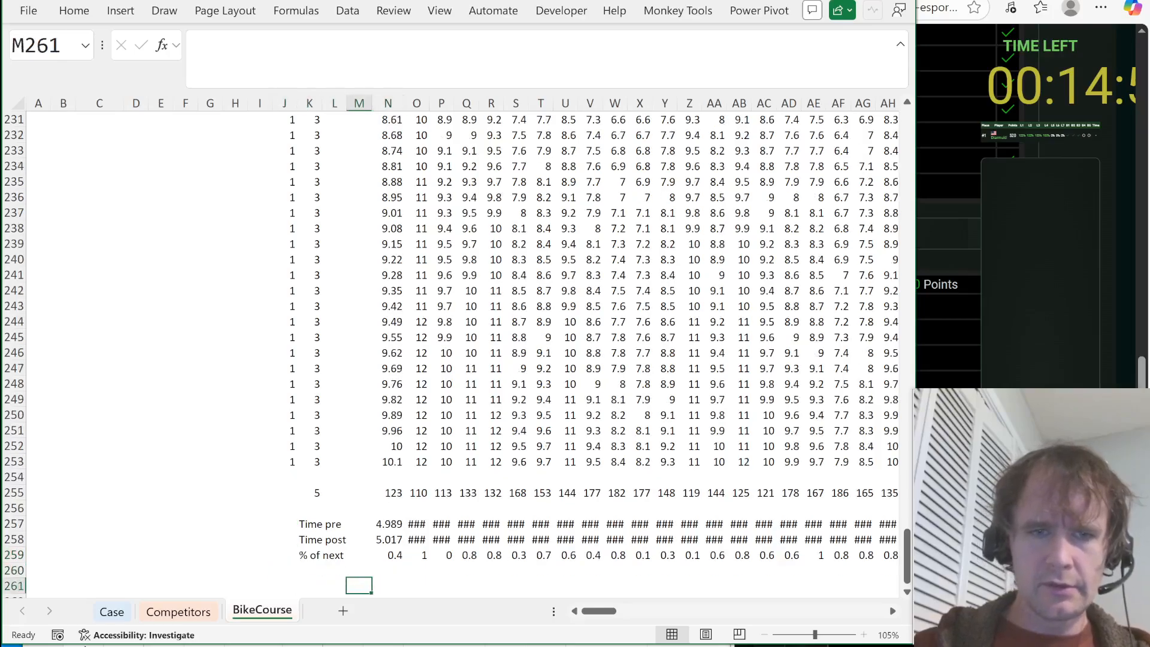
key(Left)
key(Up)
key(Left)
text(Dist)
Enter the distance formula =N255-1+N259 in N260.
key(Right)
key(Right)
key(Right)
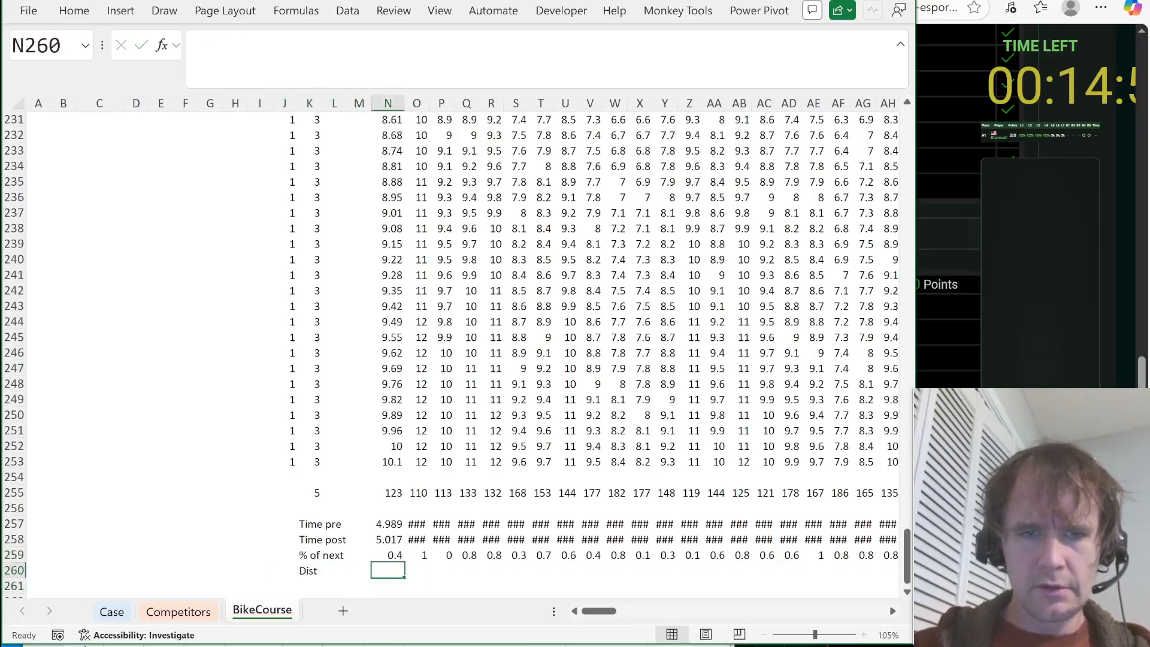
text(=)
key(Up)
key(Up)
key(Up)
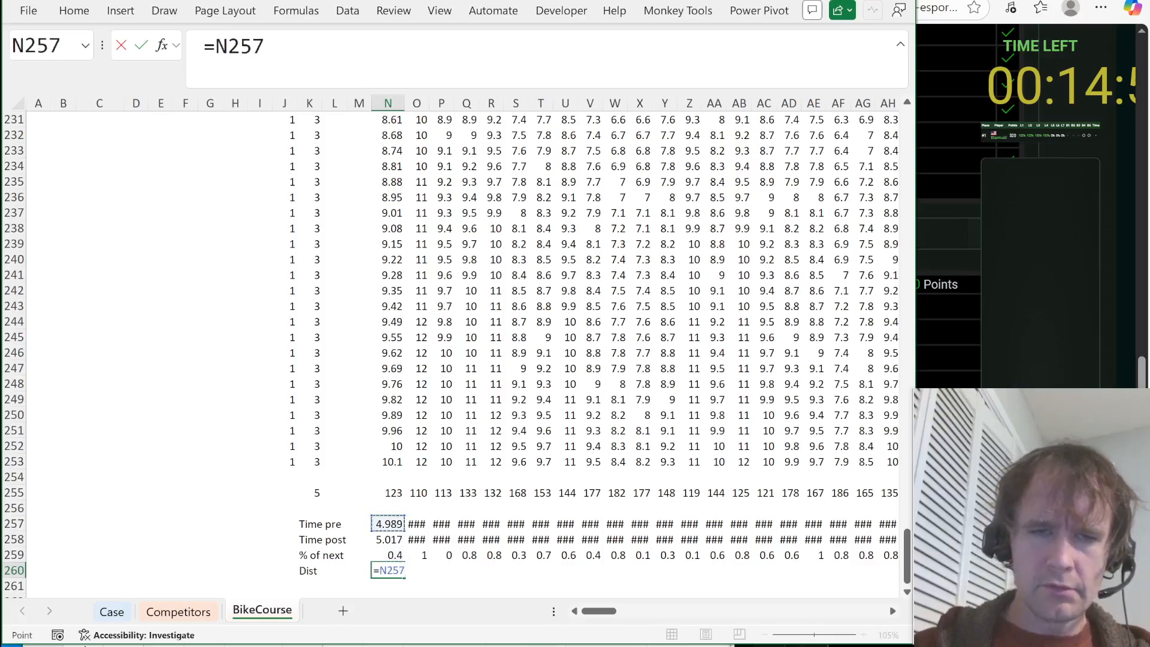
key(Up)
key(Up)
text(-1)
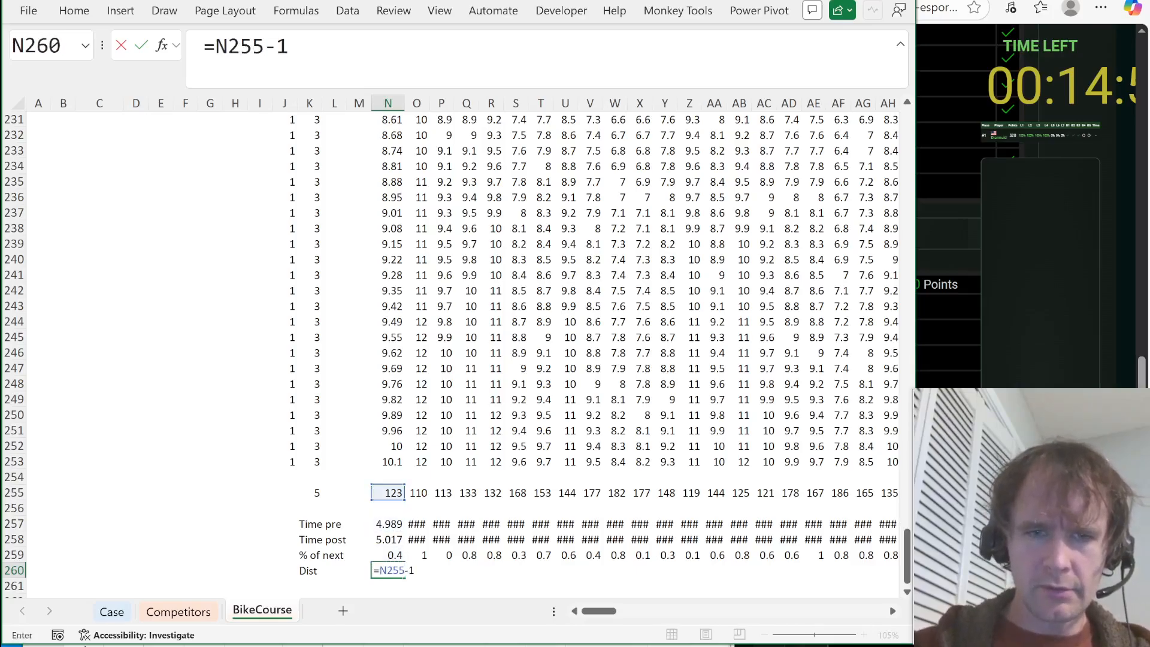
text(+)
key(Up)
key(Return)
Fill the row 259 and distance row 260 formulas from column N across to column EL.
key(Up)
key(Right)
key(Right)
key(Right)
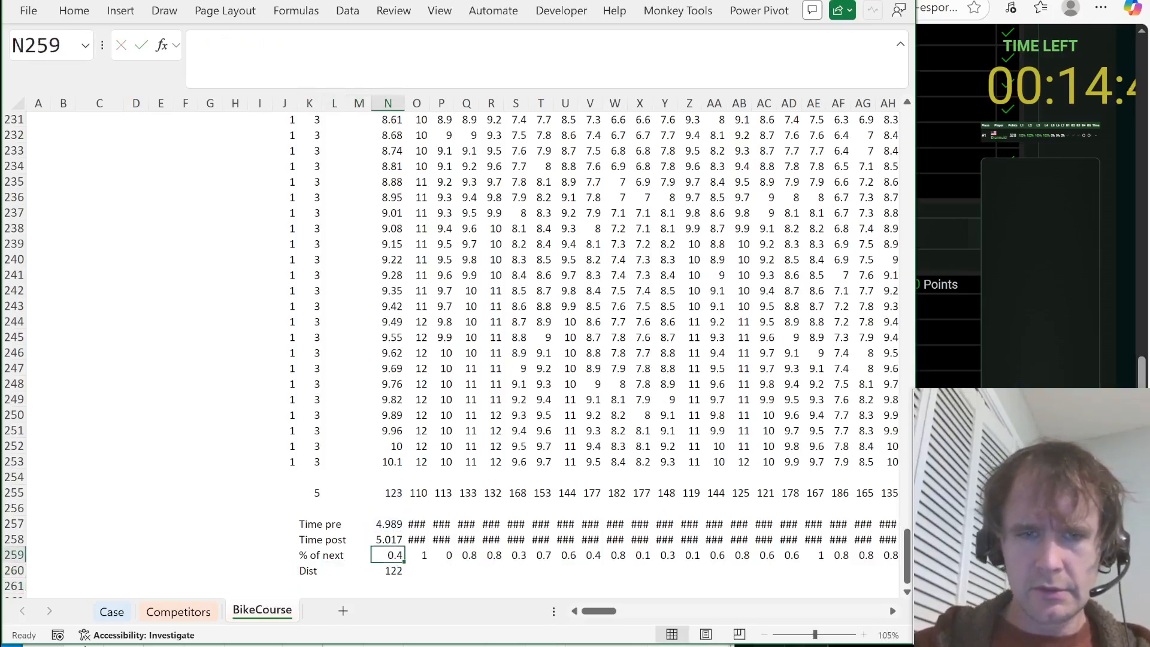
key(ctrl+shift+Right)
key(shift+Down)
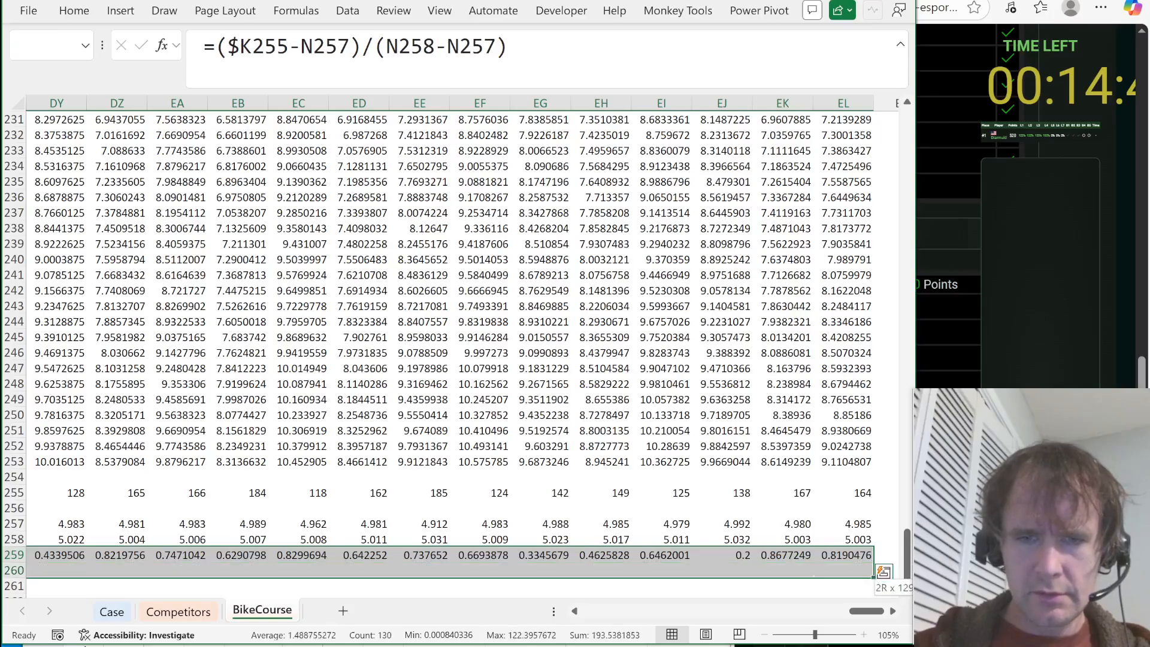
key(shift+Tab)
key(shift+Down)
key(ctrl+r)
key(ctrl+Right)
key(Left)
key(Left)
key(Left)
key(Left)
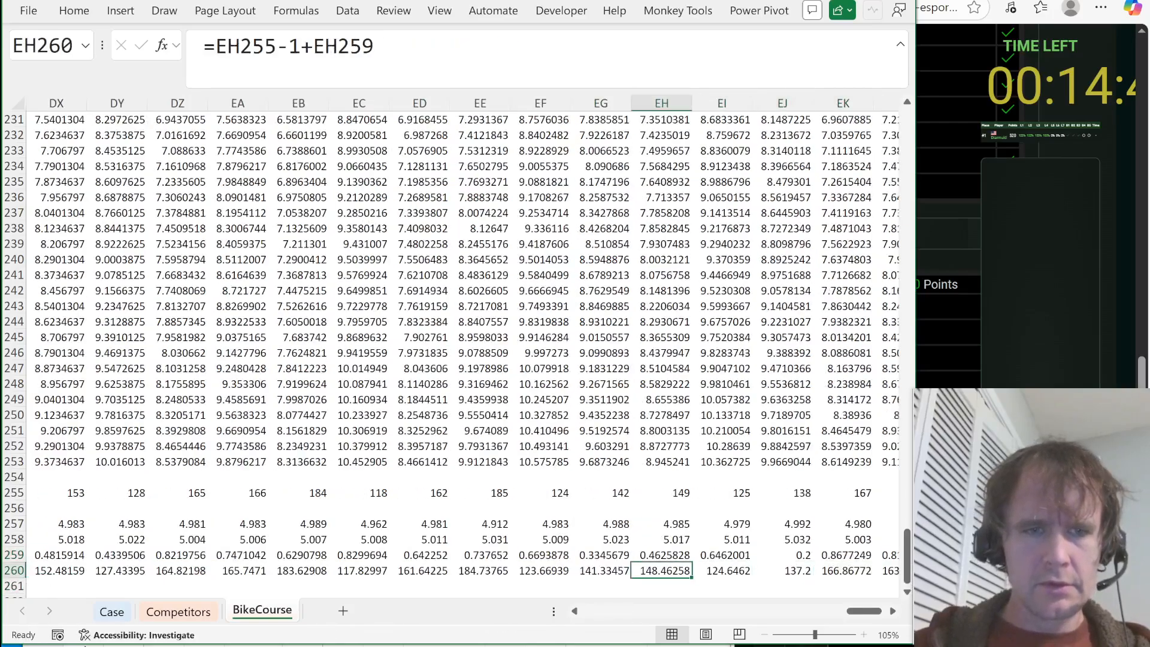
On the Case sheet, start an XLOOKUP in H142 that looks up G142 in BikeCourse!$N$26:$EL$26.
key(ctrl+Left)
key(ctrl+Left)
key(Home)
key(ctrl+Page_Up)
key(ctrl+Page_Up)
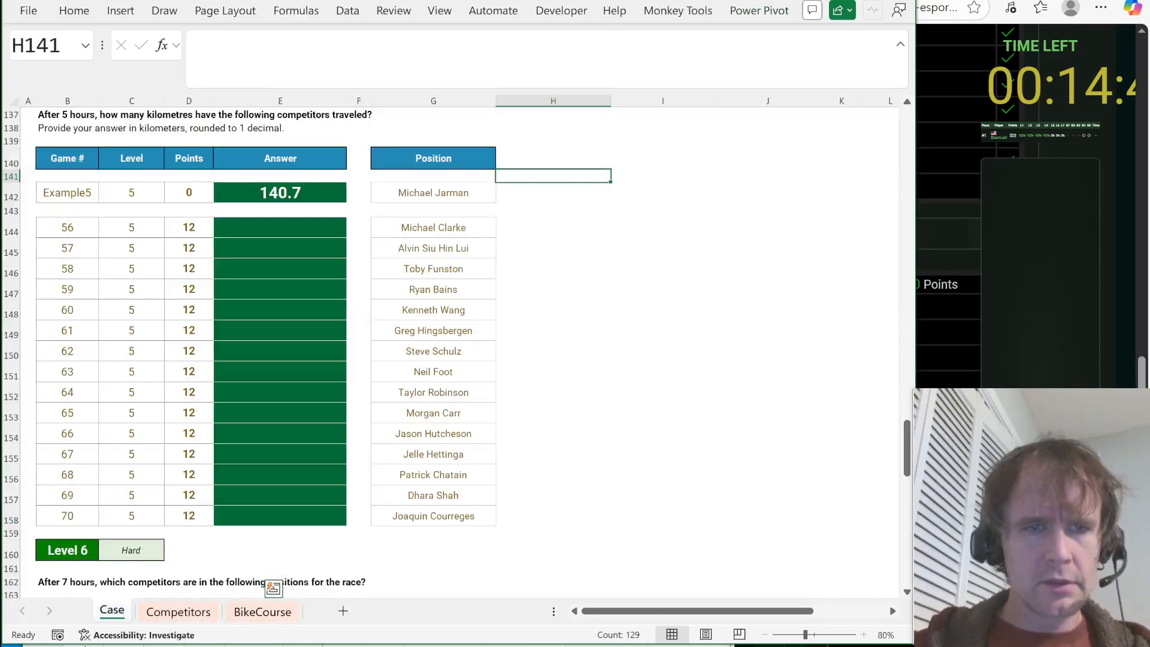
key(Down)
text(=XLOOKUP()
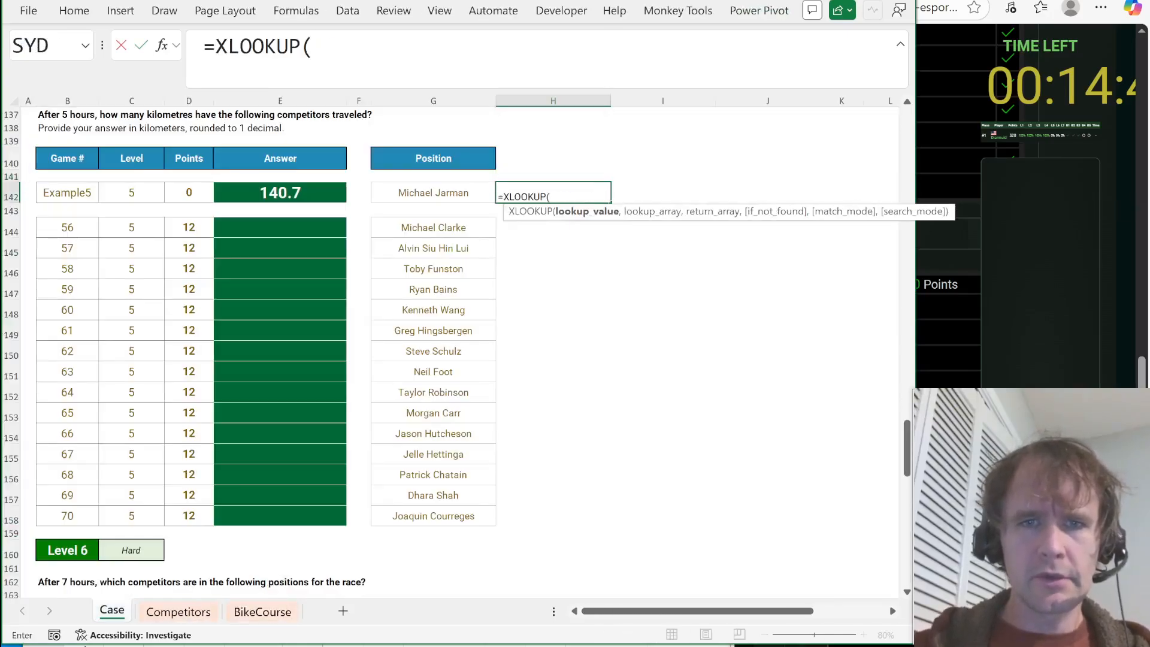
key(Left)
text(,)
key(ctrl+Page_Down)
key(ctrl+Page_Down)
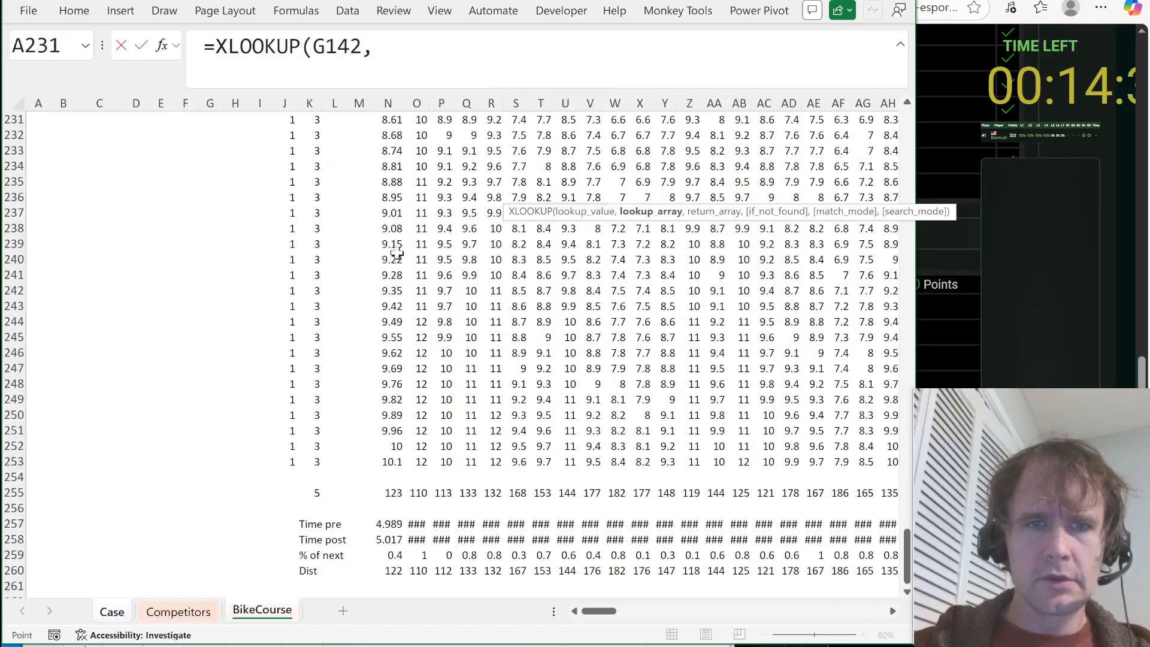
click(414, 226)
key(ctrl+Up)
key(Left)
key(Down)
key(Down)
key(Down)
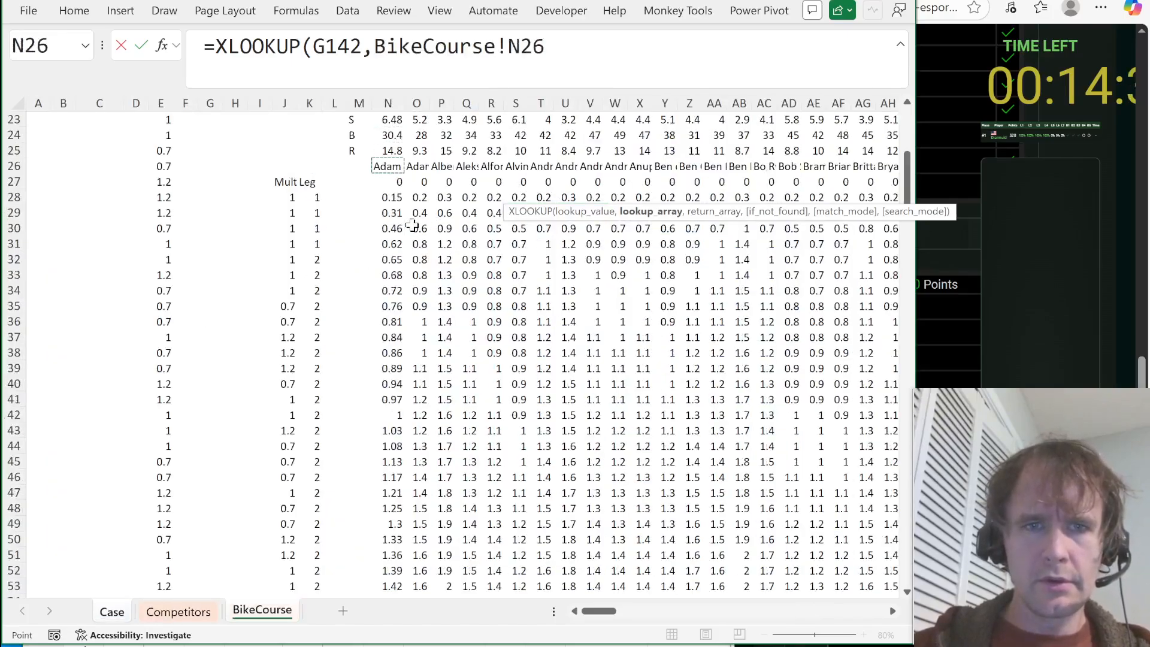
key(ctrl+shift+Right)
key(F4)
text(,)
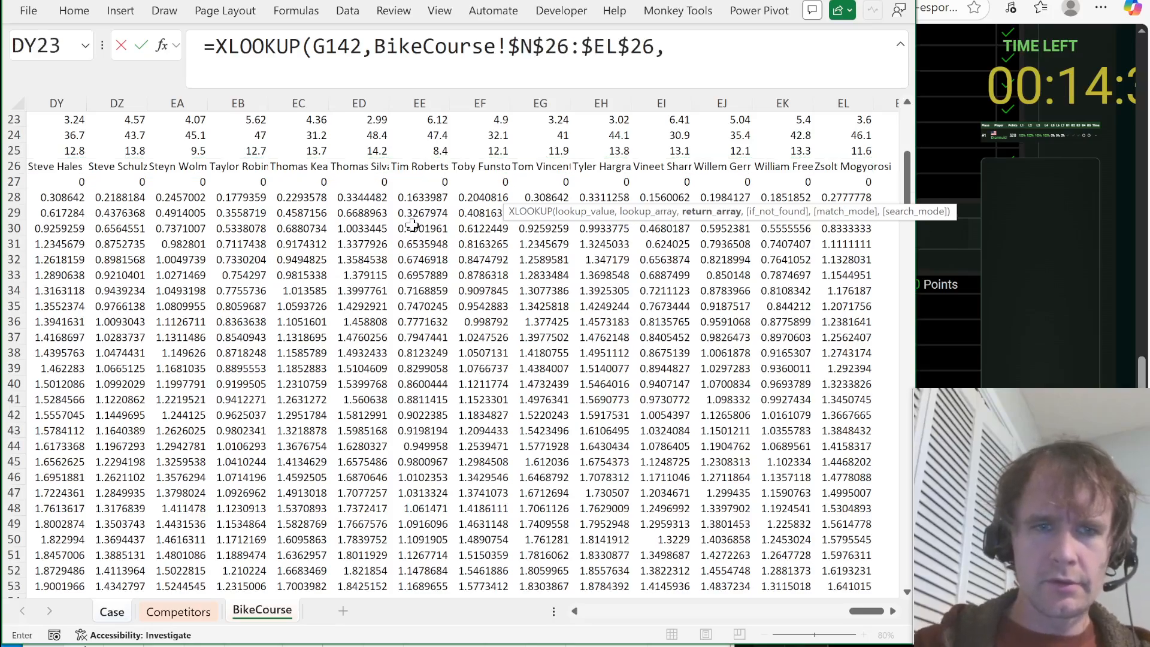
Complete the H142 XLOOKUP with the distances in BikeCourse!$N$260:$EL$260 as the return array.
click(292, 331)
key(ctrl+Left)
key(ctrl+Down)
key(ctrl+Down)
key(ctrl+Down)
key(ctrl+Down)
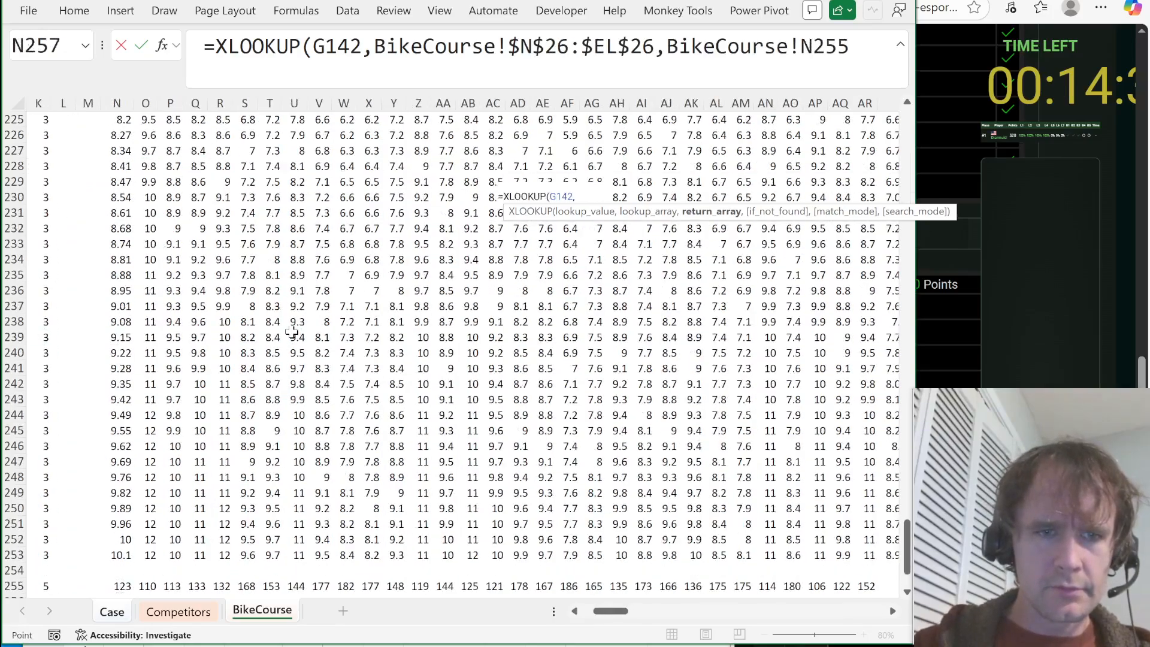
key(ctrl+shift+Right)
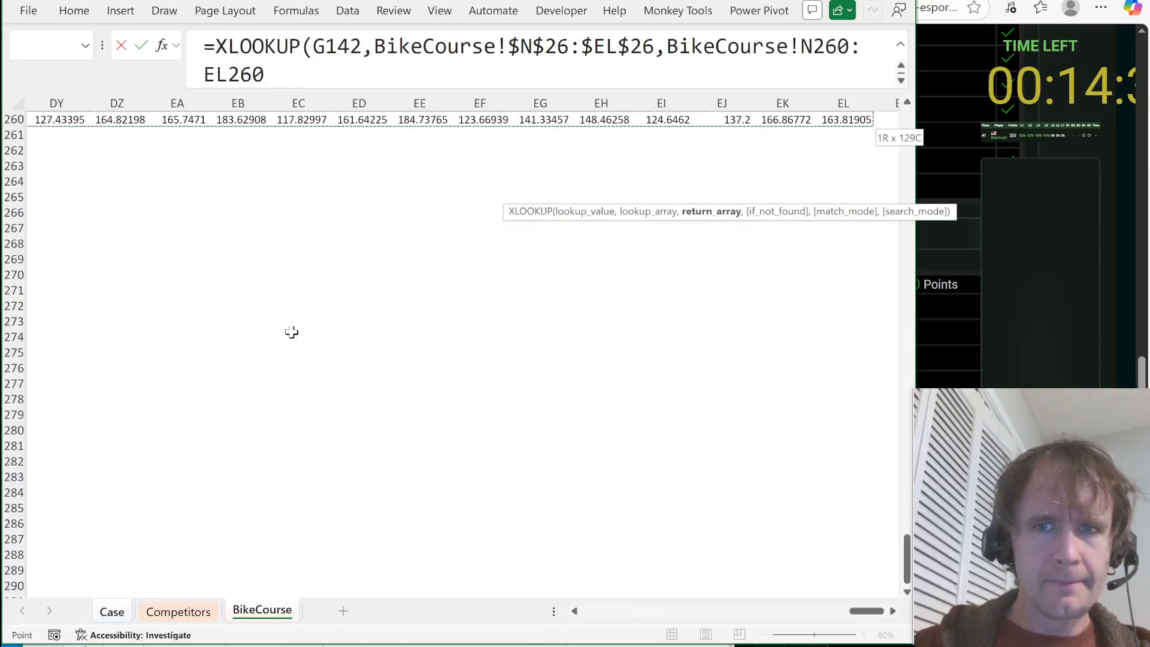
key(F4)
text())
key(Return)
key(Up)
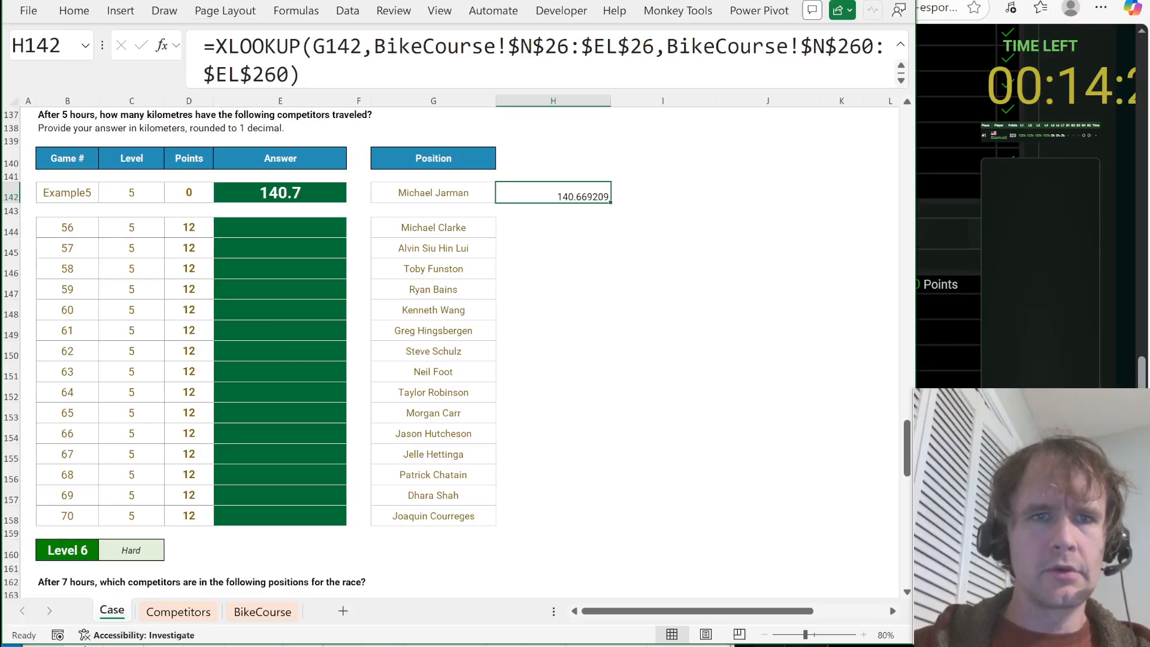
Wrap the H142 XLOOKUP in a ROUND function with 0 digits.
key(F2)
key(Home)
key(Right)
text(round)
key(Tab)
key(ctrl+End)
text(,0)
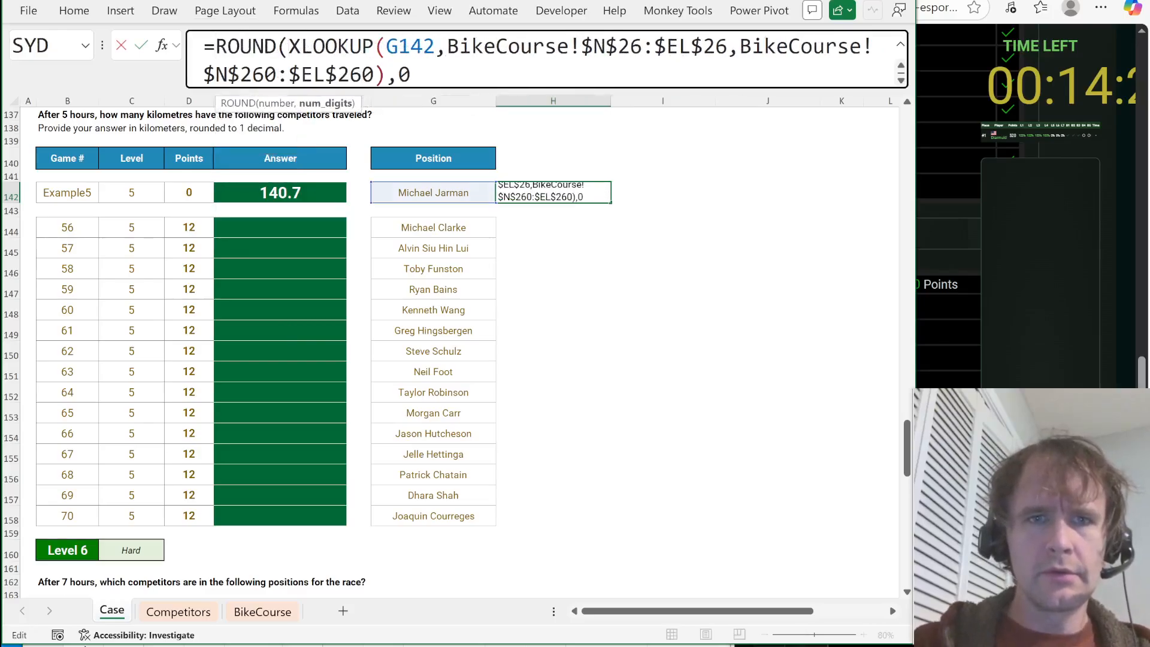
key(Return)
key(Up)
Copy the H142 formula into the Level 5 example's answer cell E142.
key(ctrl+c)
key(Left)
key(Left)
key(Left)
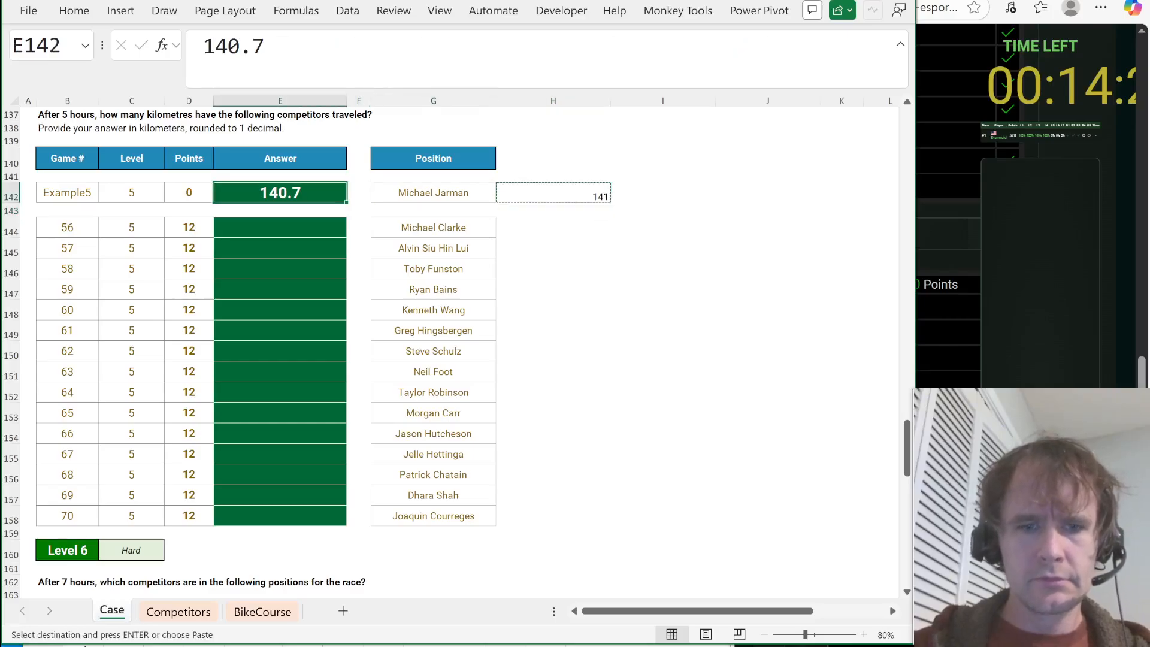
key(ctrl+alt+v)
key(Escape)
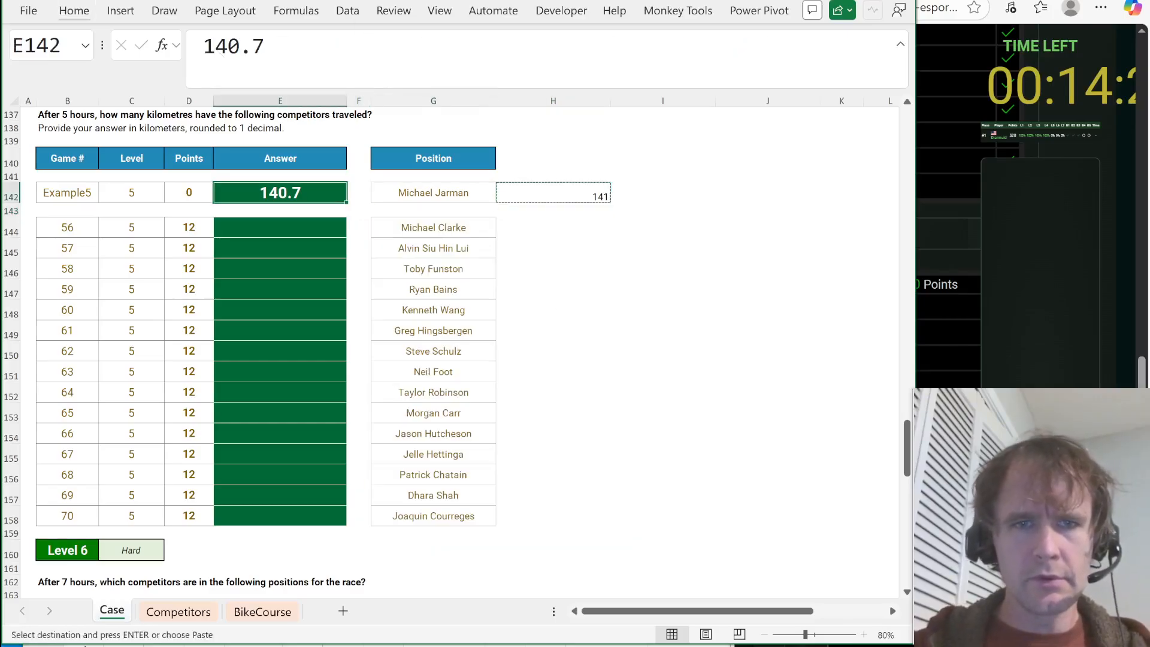
key(ctrl+v)
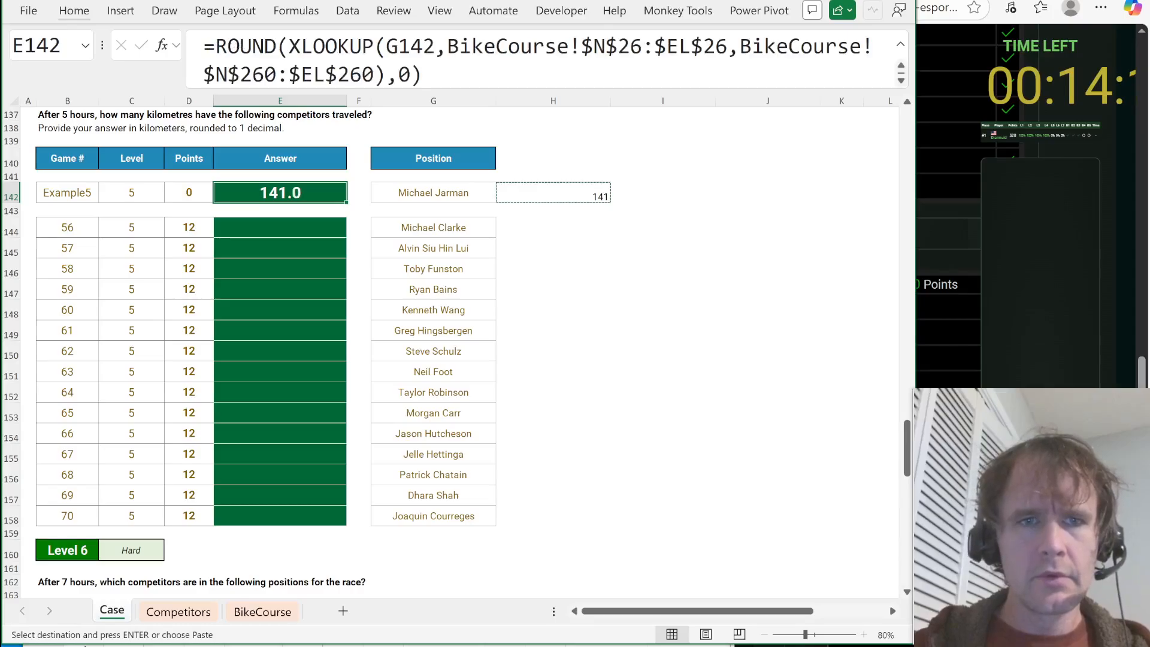
Change the rounding in the E142 formula to 1 digit.
key(F2)
key(Left)
key(BackSpace)
text(1)
key(Return)
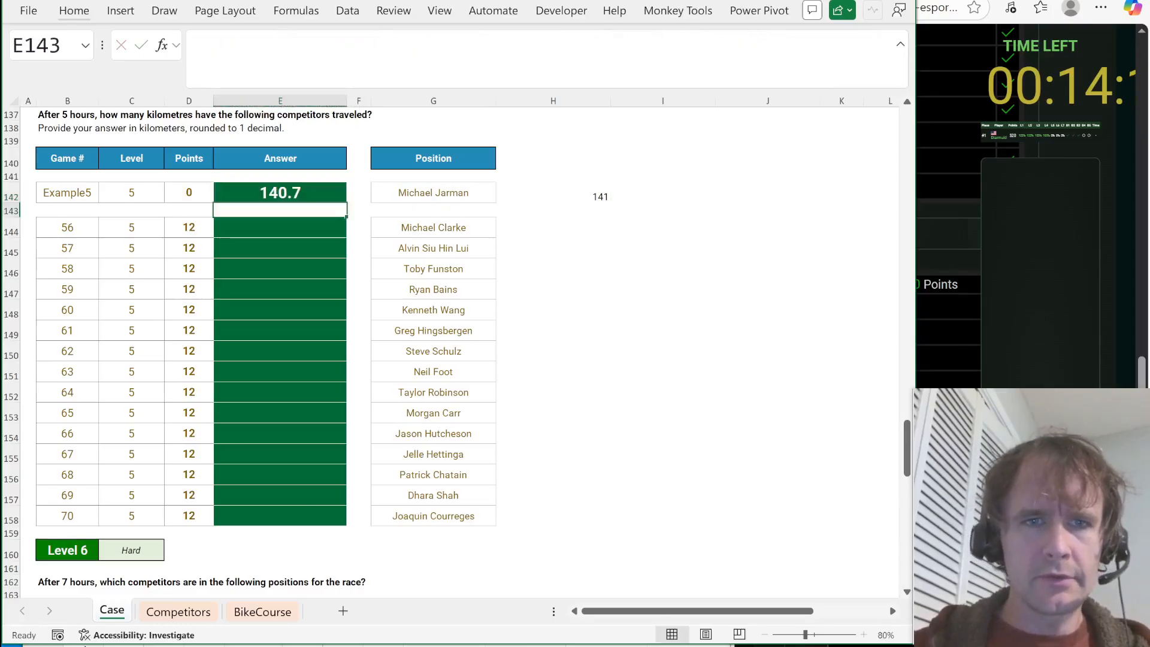
Copy the E142 formula to E144 and fill it down through E158 for games 56 to 70.
key(Up)
key(ctrl+c)
key(Down)
key(Down)
key(ctrl+v)
key(Left)
key(ctrl+Down)
key(Right)
key(ctrl+shift+Up)
key(ctrl+d)
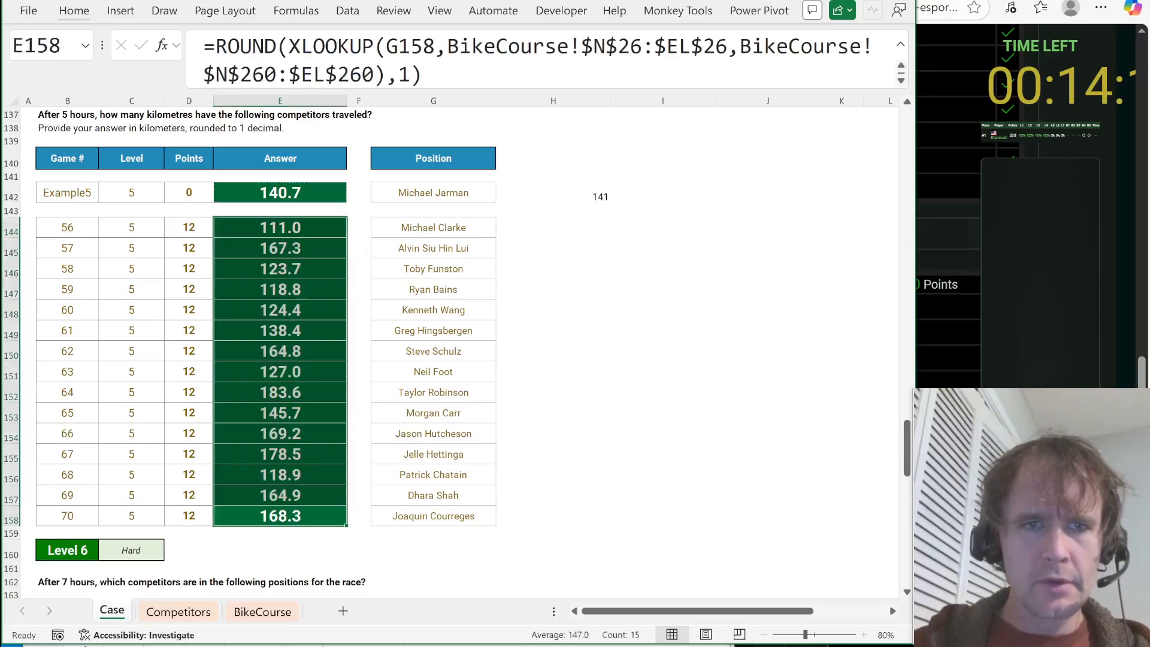
Copy the answers in E144:E158 into the Level 5 answer grid on the competition web page, starting at game 56.
key(ctrl+c)
click(954, 314)
scroll(955, 313, down, 5)
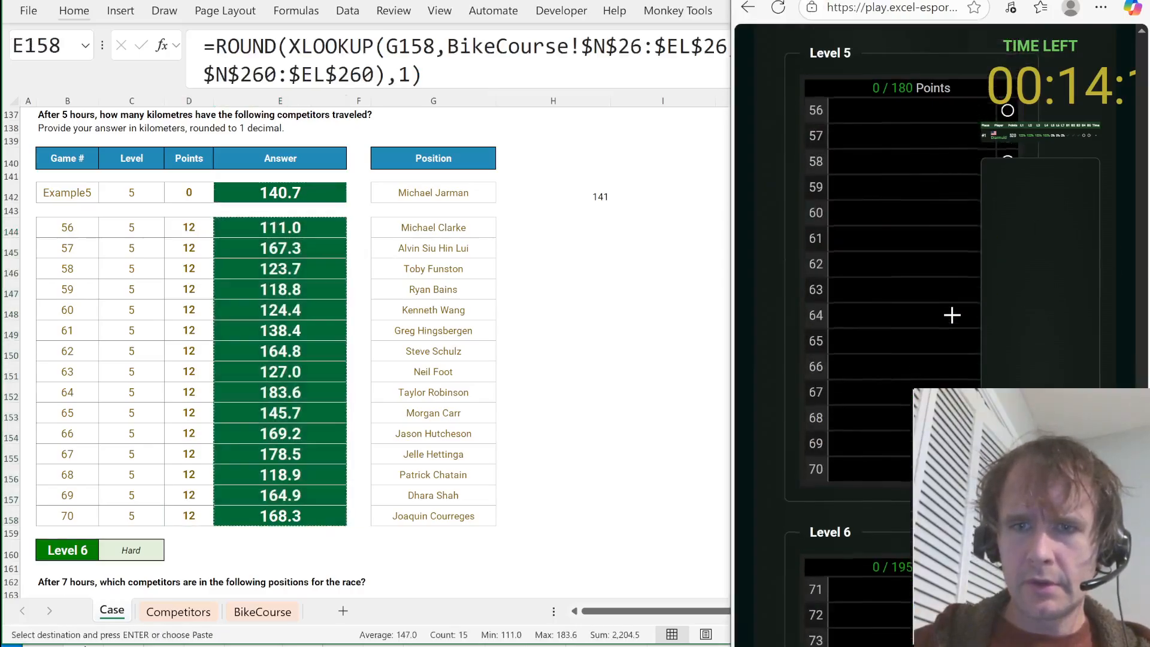
click(864, 101)
key(ctrl+v)
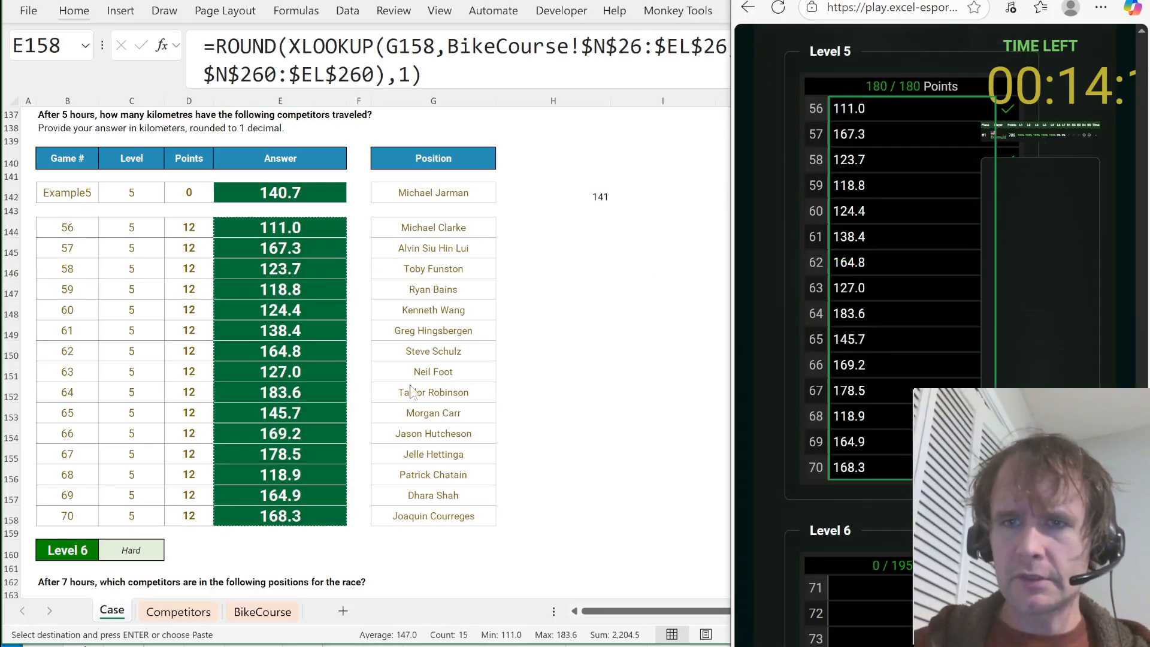
Filter the Competitors table to the row with the lowest T value, 7.87, to find the winner for Bonus 4.
key(alt+Tab)
key(ctrl+Home)
scroll(302, 450, down, 6)
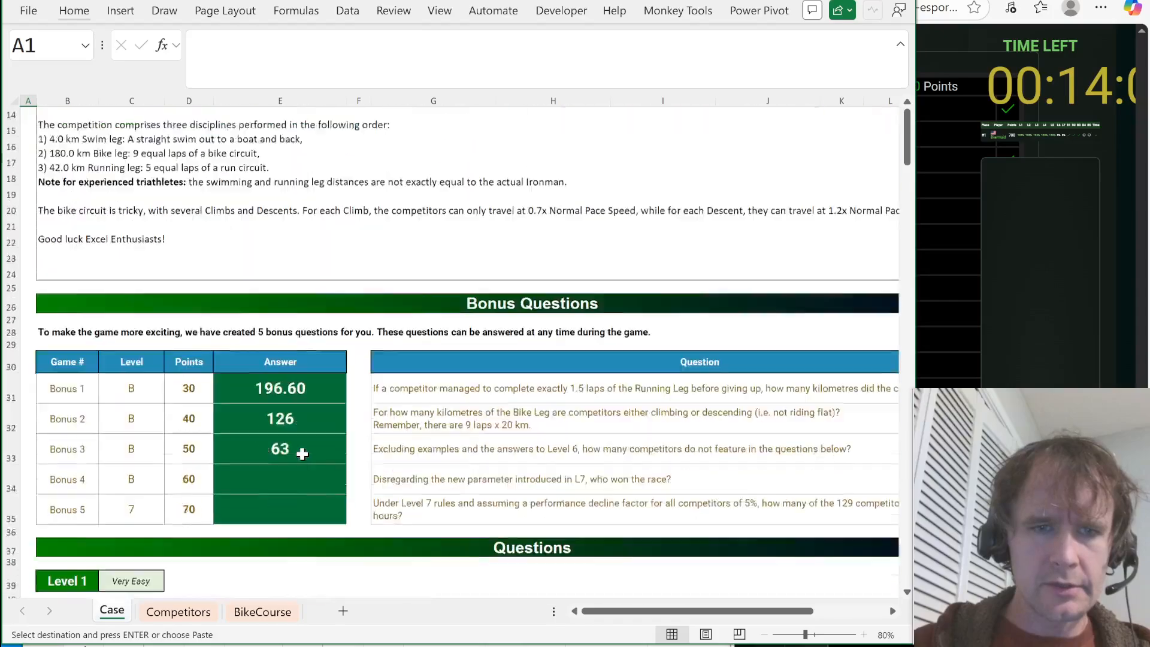
click(309, 373)
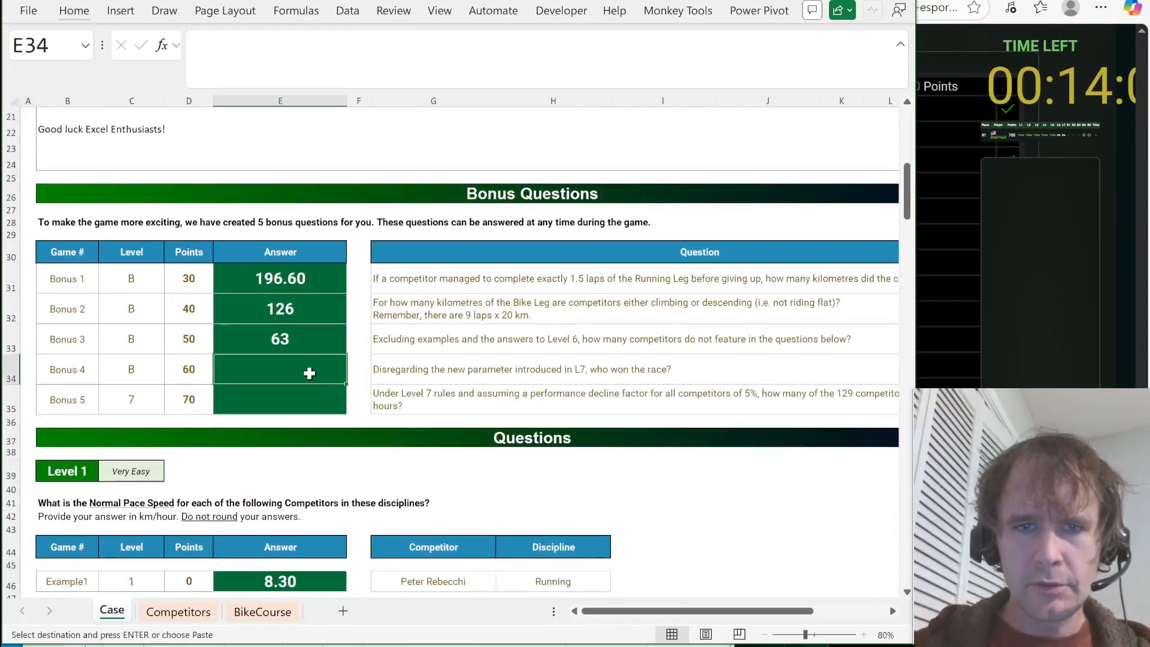
key(ctrl+Page_Down)
key(ctrl+Page_Down)
key(ctrl+Page_Up)
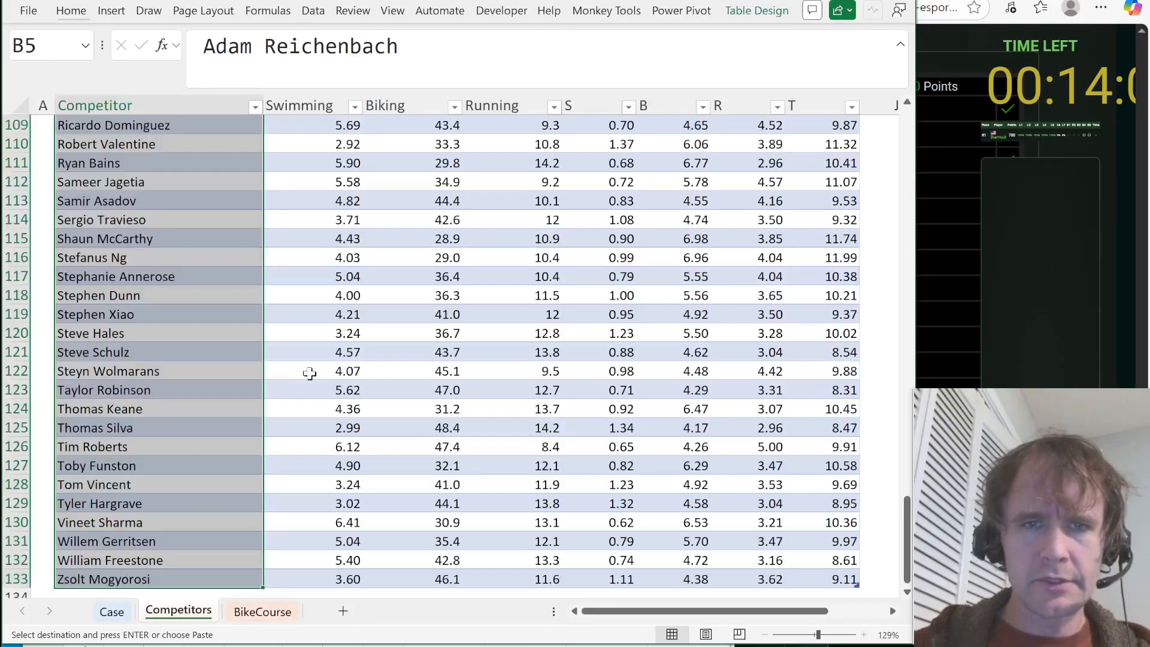
key(ctrl+Up)
key(ctrl+Right)
key(alt+Down)
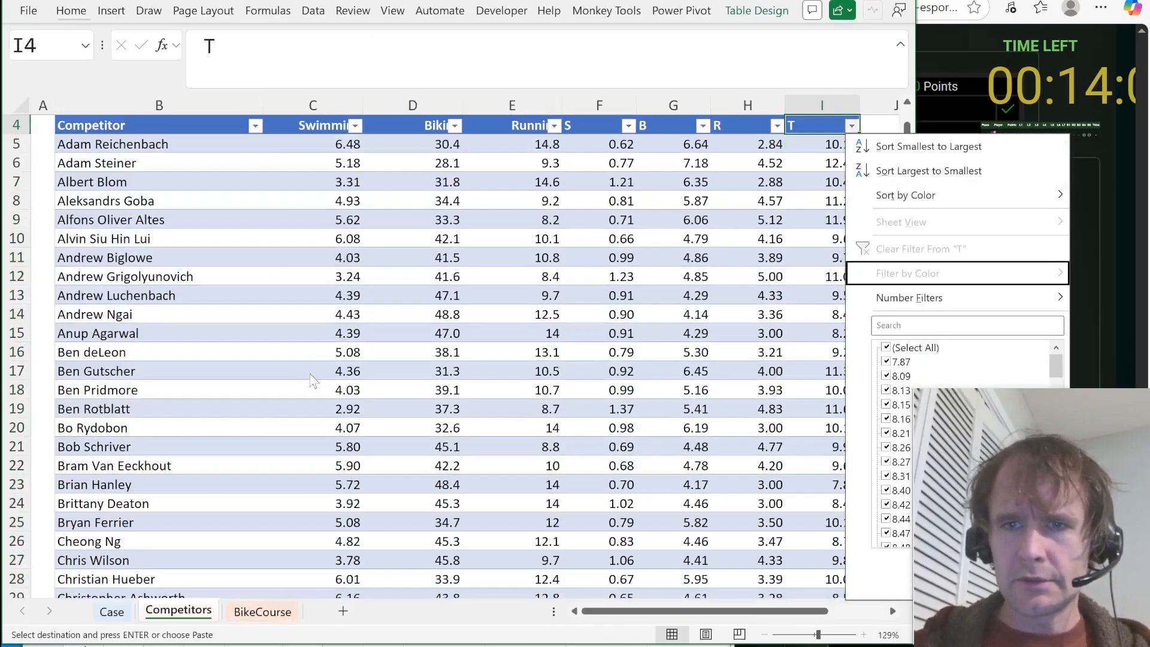
key(space)
key(Down)
key(space)
key(Return)
key(Down)
key(ctrl+Left)
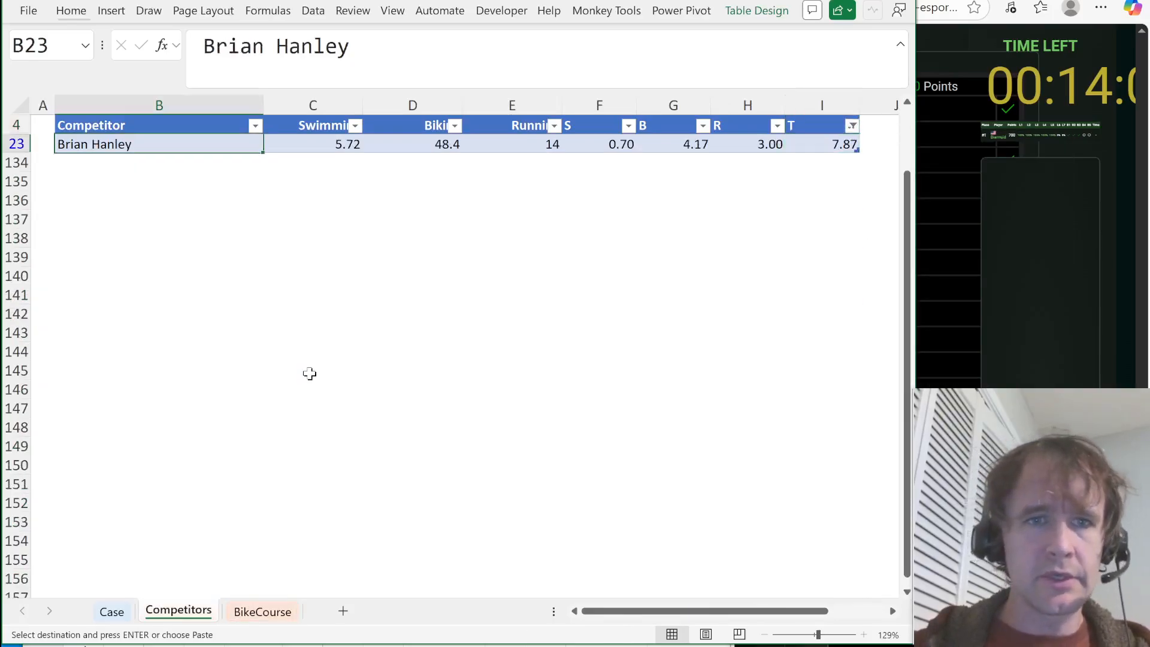
Copy the filtered competitor's name from B23 into the Bonus 4 answer field on the competition web page.
key(alt+Tab)
scroll(943, 122, up, 20)
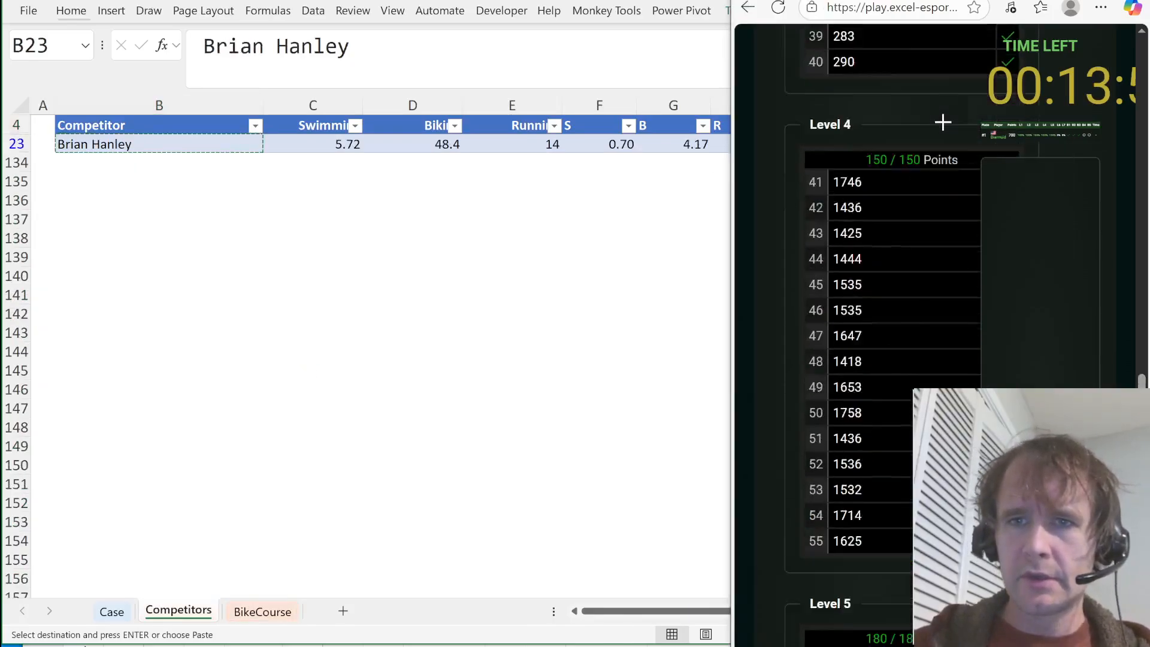
scroll(942, 123, down, 9)
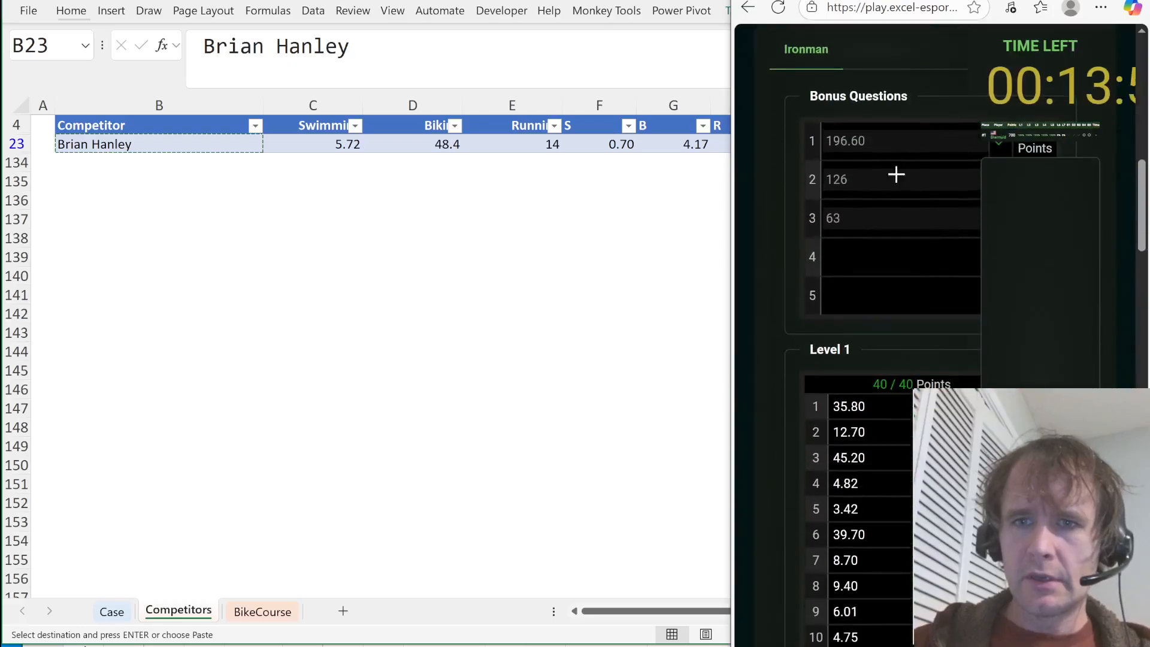
click(856, 251)
key(ctrl+v)
Return to the workbook and clear the filter on the Competitors table.
key(alt+Tab)
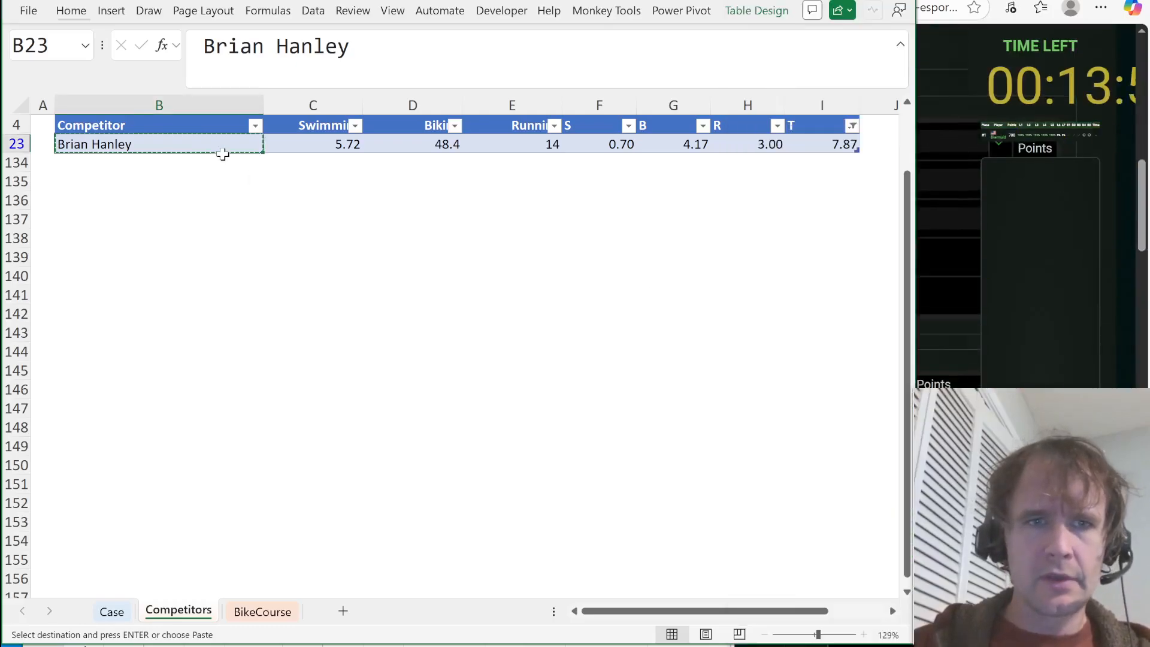
key(alt+d)
key(f)
key(s)
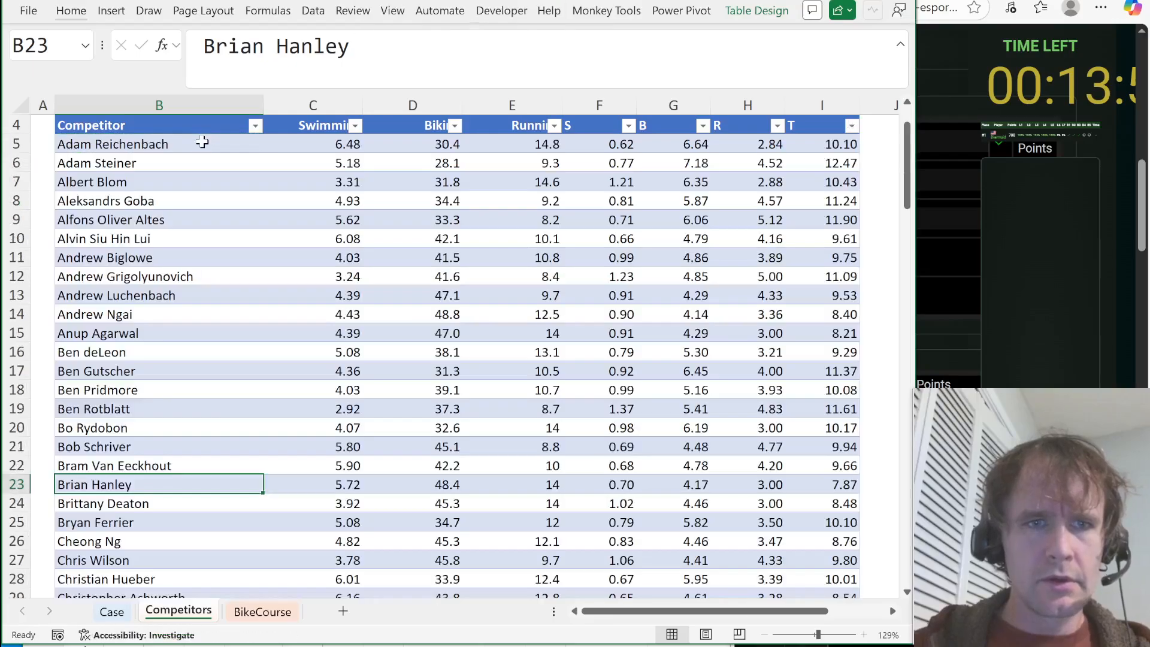
Examine the Level 6 question and its requested position numbers on the Case sheet.
key(ctrl+Page_Up)
key(Page_Down)
key(Page_Down)
key(Page_Down)
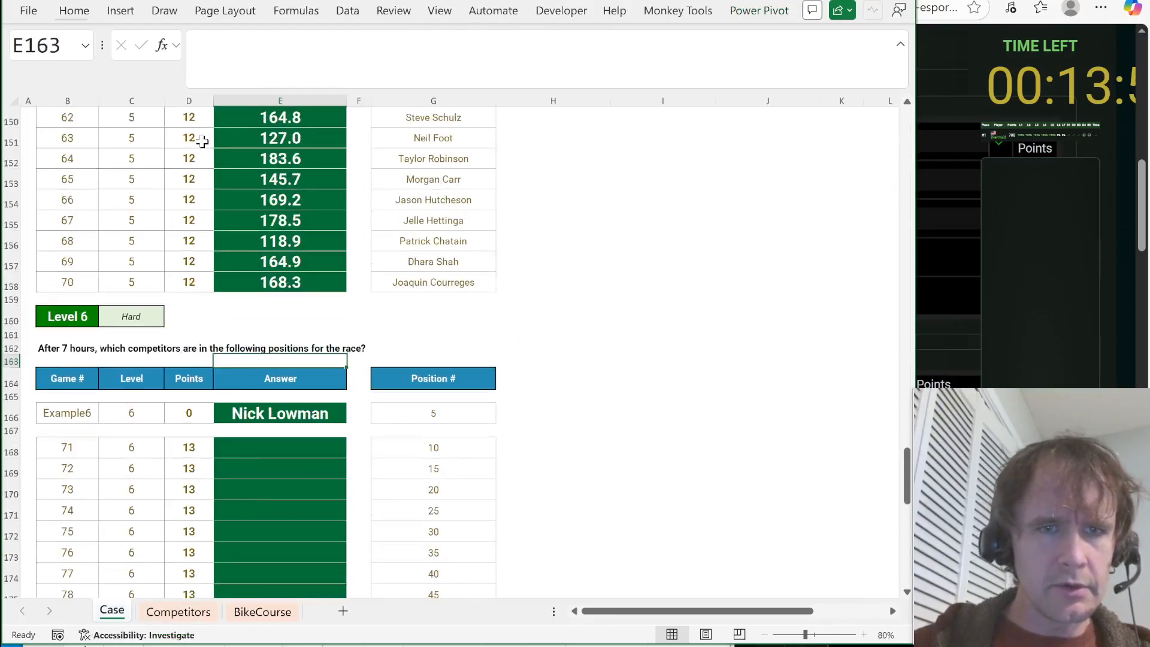
key(Page_Up)
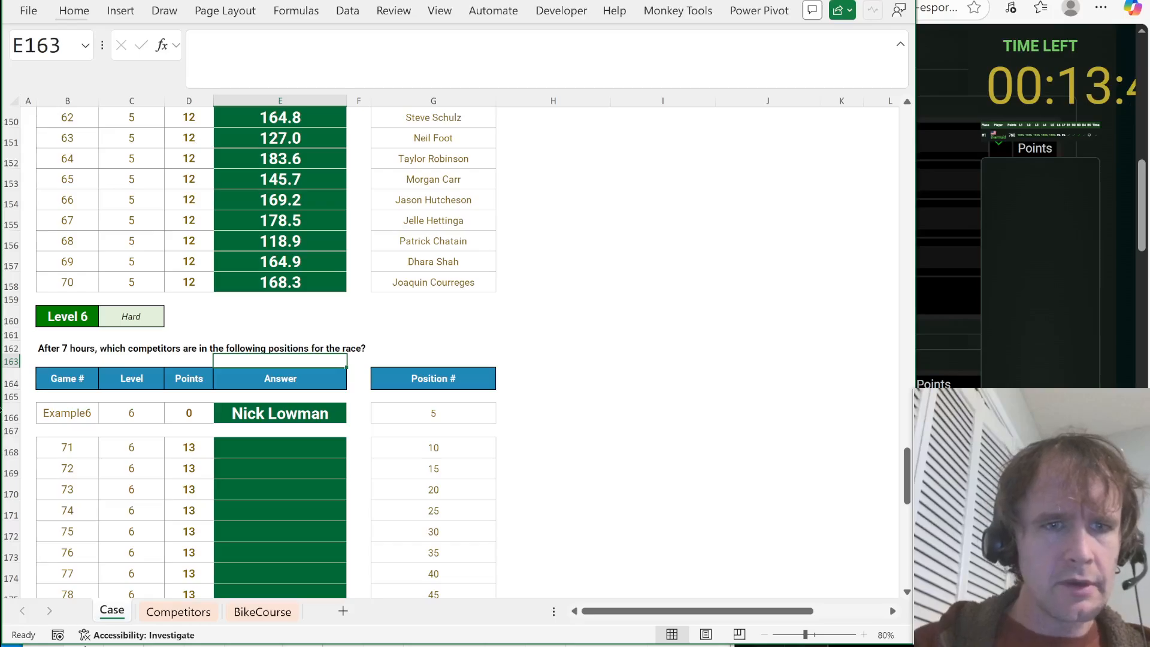
click(434, 412)
Duplicate the 5-hour interpolation block K255:EL260 on the BikeCourse sheet, placing the copy at K262.
key(ctrl+Page_Down)
key(ctrl+Page_Down)
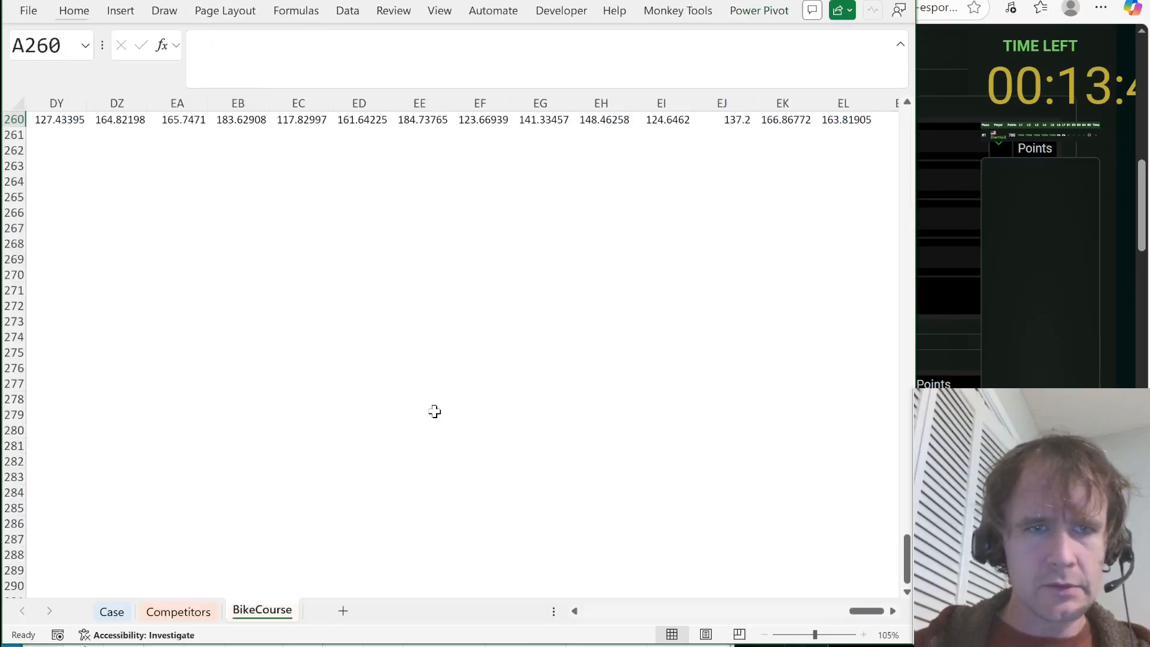
key(Home)
key(Right)
key(Right)
key(Right)
key(Up)
key(Up)
key(Right)
key(Right)
key(Right)
key(Right)
key(Up)
key(Up)
key(Up)
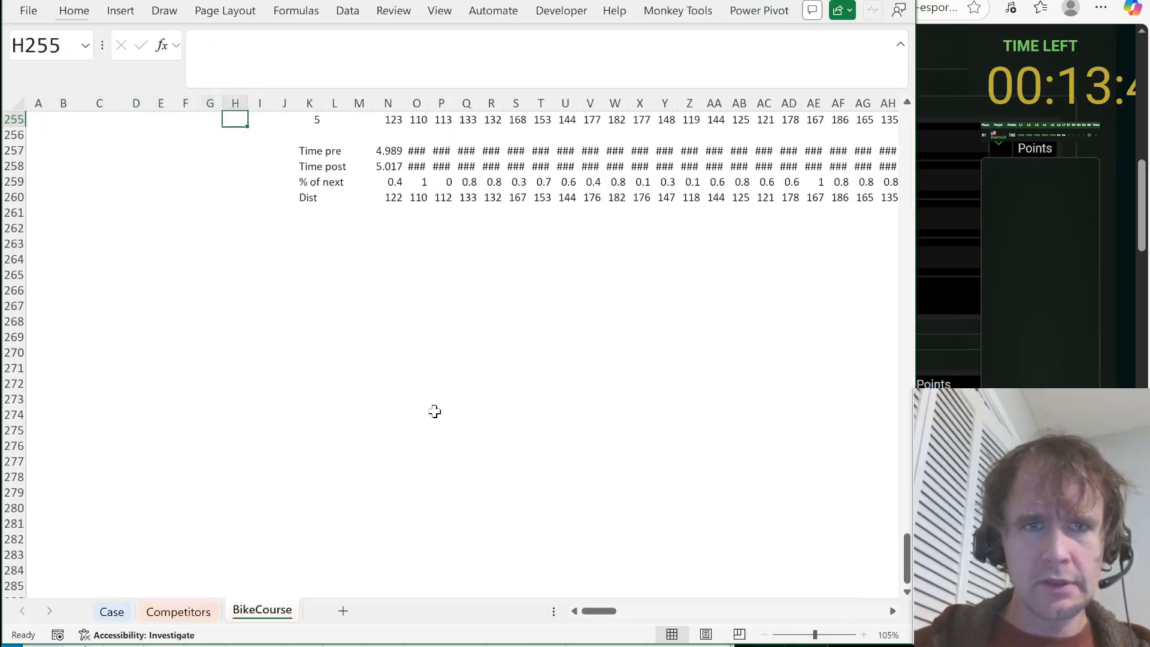
key(Right)
key(Right)
key(Up)
key(Up)
key(Right)
key(Down)
key(Down)
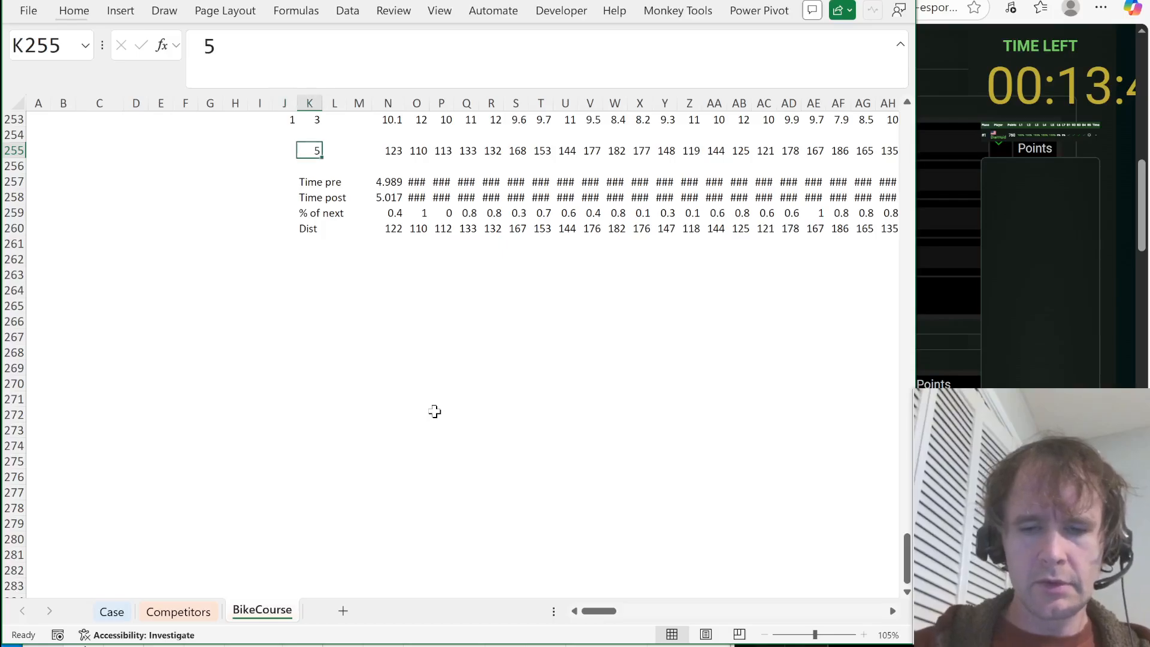
key(shift+Right)
key(shift+Right)
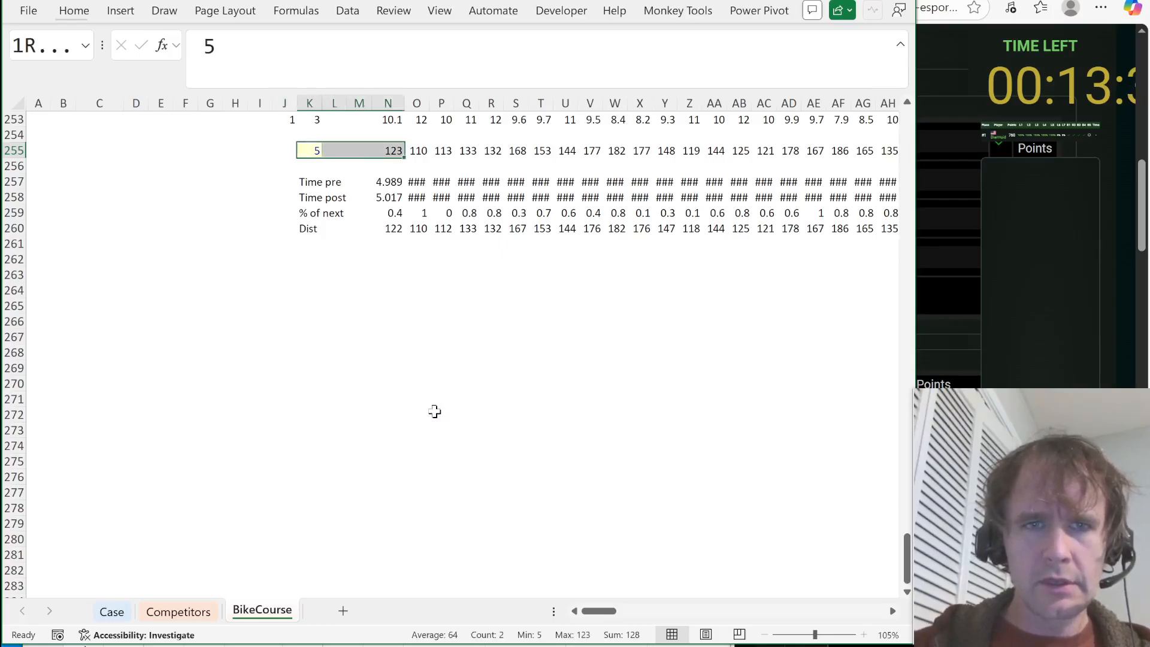
key(ctrl+shift+Right)
key(ctrl+shift+Right)
key(shift+Down)
key(shift+Down)
key(shift+Down)
key(shift+Down)
key(shift+Down)
key(ctrl+c)
key(Down)
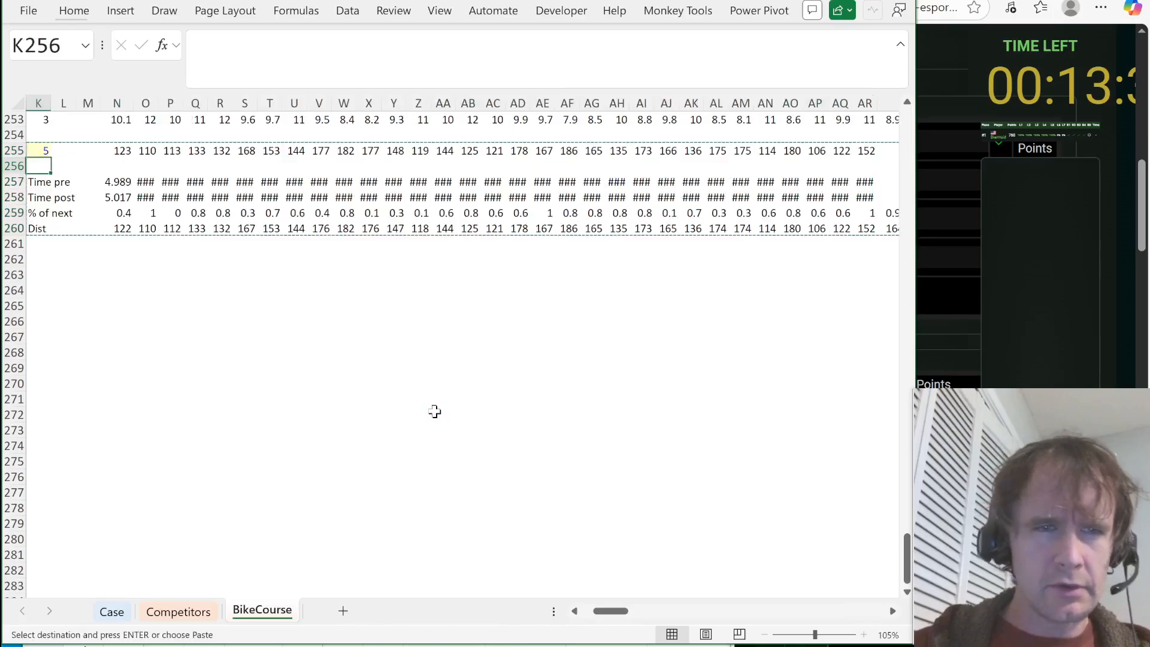
key(Down)
key(Down)
key(Down)
key(Down)
key(Down)
key(Down)
key(Down)
key(Down)
key(Down)
key(Up)
key(Up)
key(Up)
key(ctrl+v)
key(Left)
key(Right)
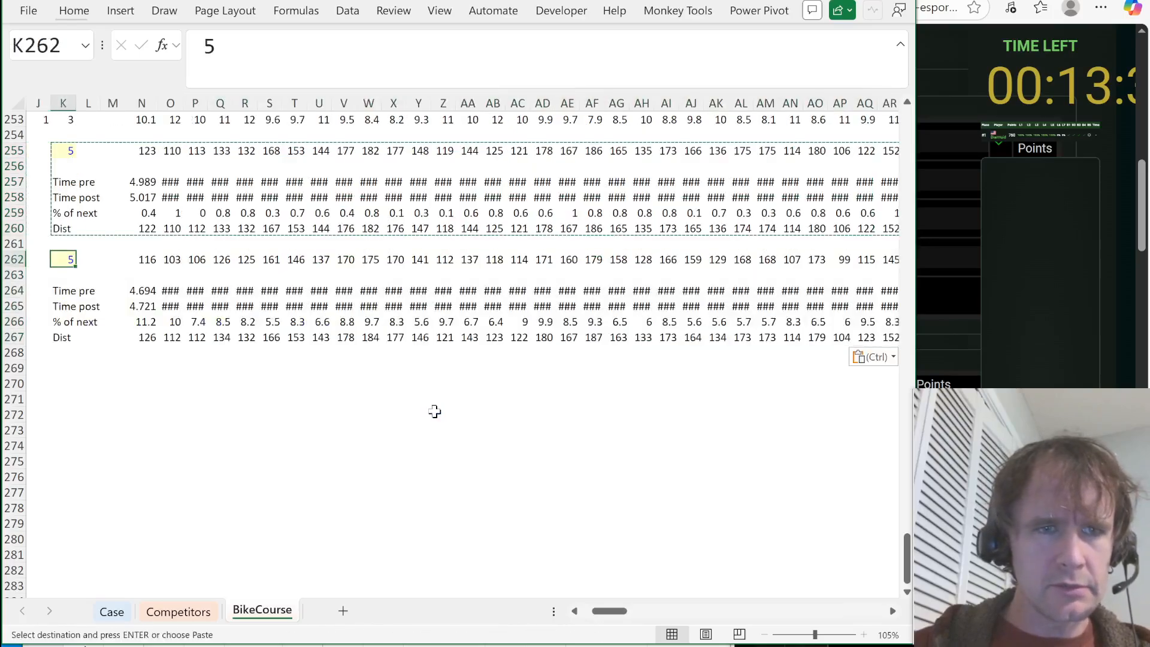
Examine the XMATCH lookup range in cell N262 of the copied block.
key(Down)
key(Right)
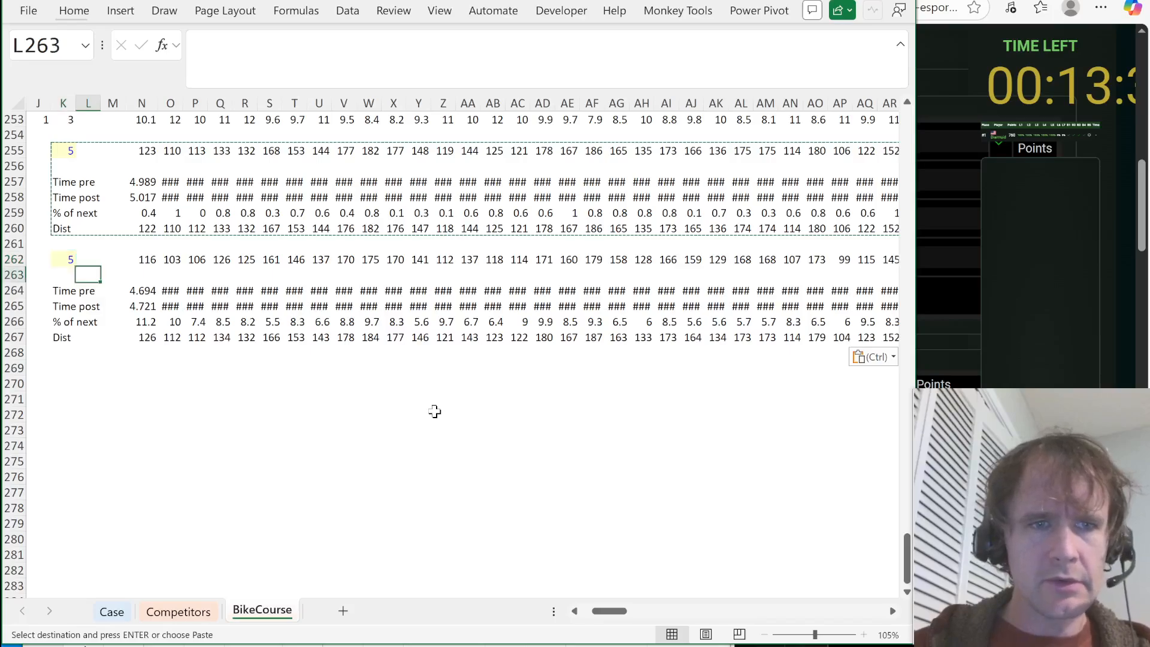
key(Right)
key(Right)
key(Up)
key(F2)
key(Escape)
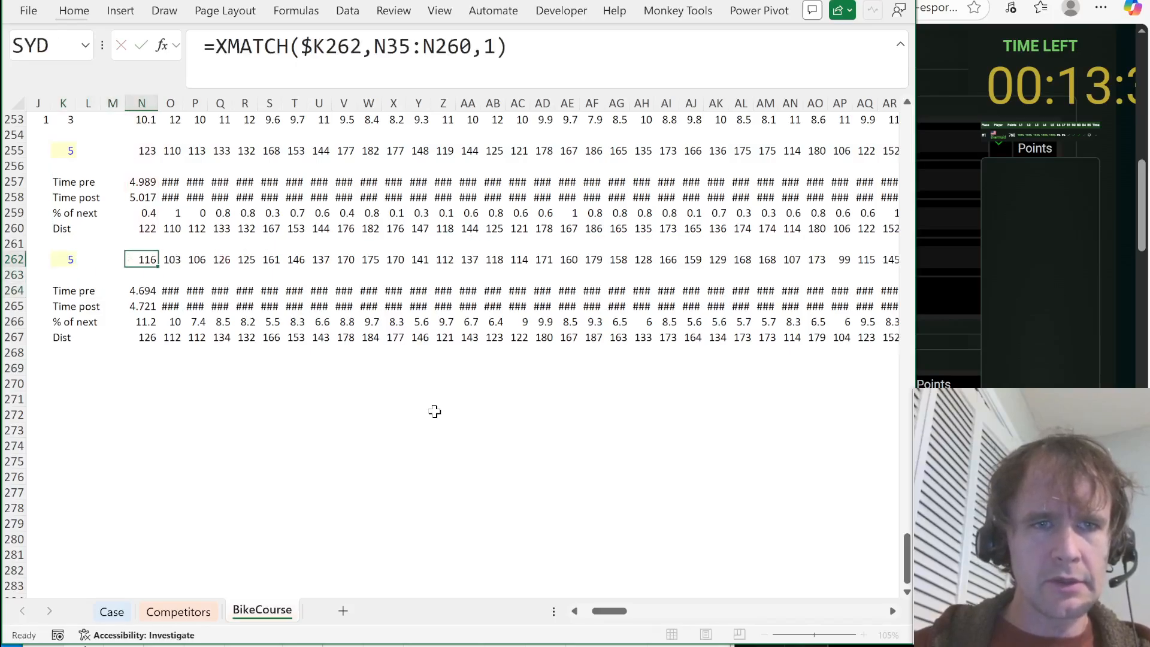
Anchor the rows of the XMATCH lookup range in the original block's cell N255 as N$28:N$253.
key(Up)
key(Up)
key(Up)
key(Up)
key(Up)
key(Up)
key(Up)
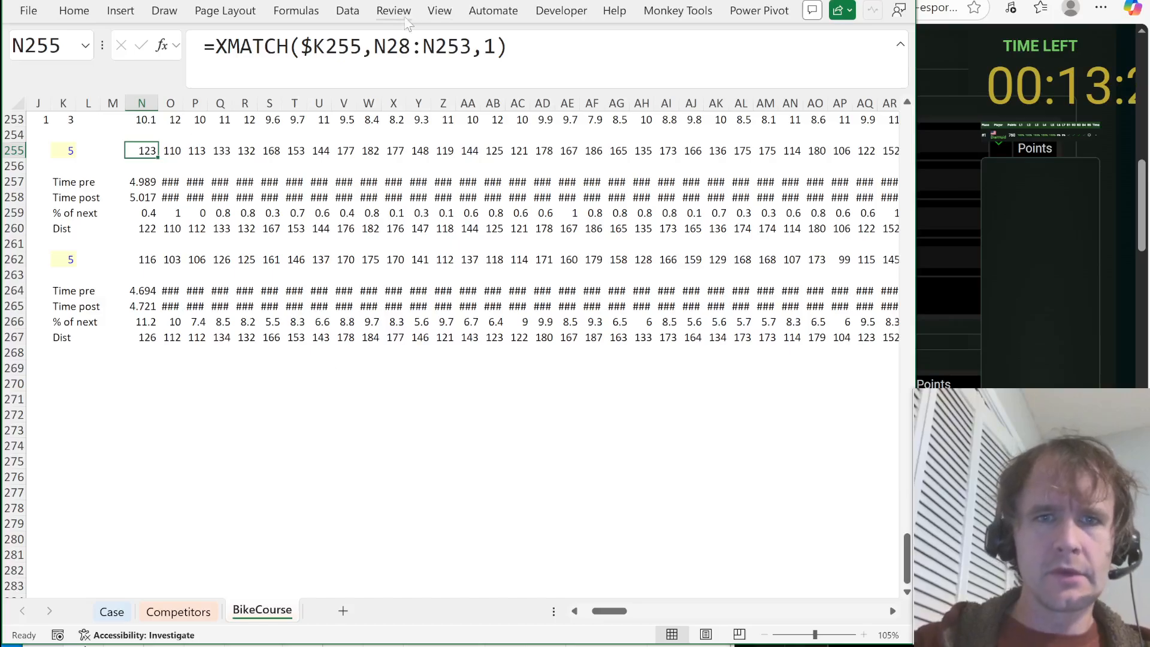
drag(398, 47, 446, 47)
key(F4)
key(F4)
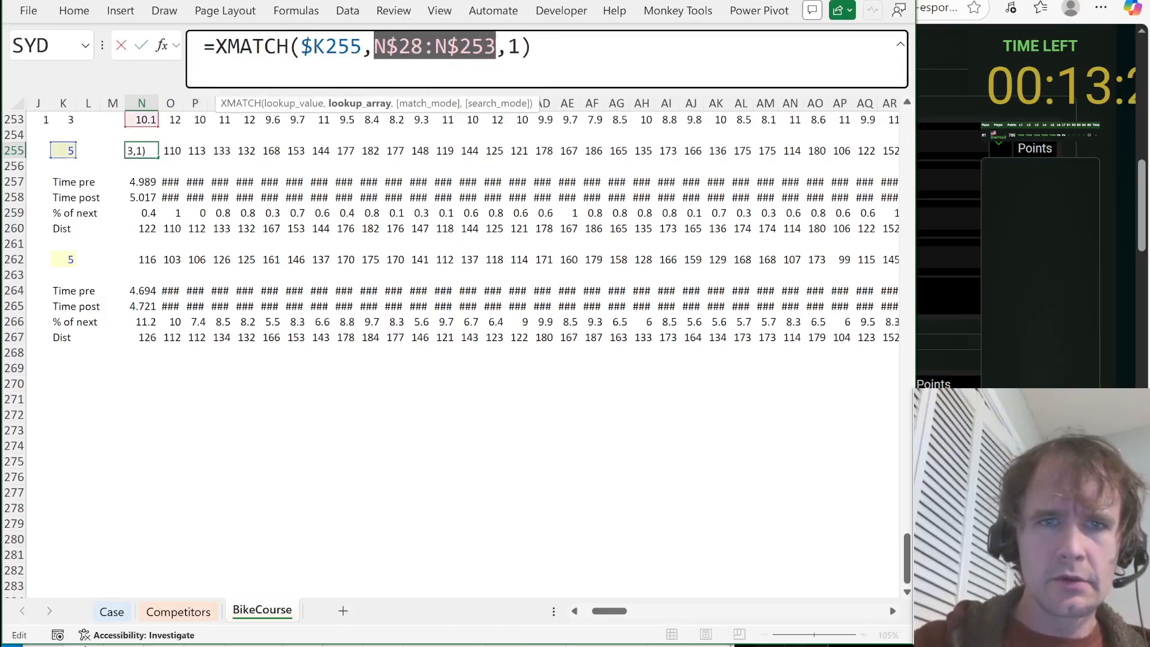
key(Return)
Check the references in the original block's Time pre, % of next and Dist formulas in column N.
key(Down)
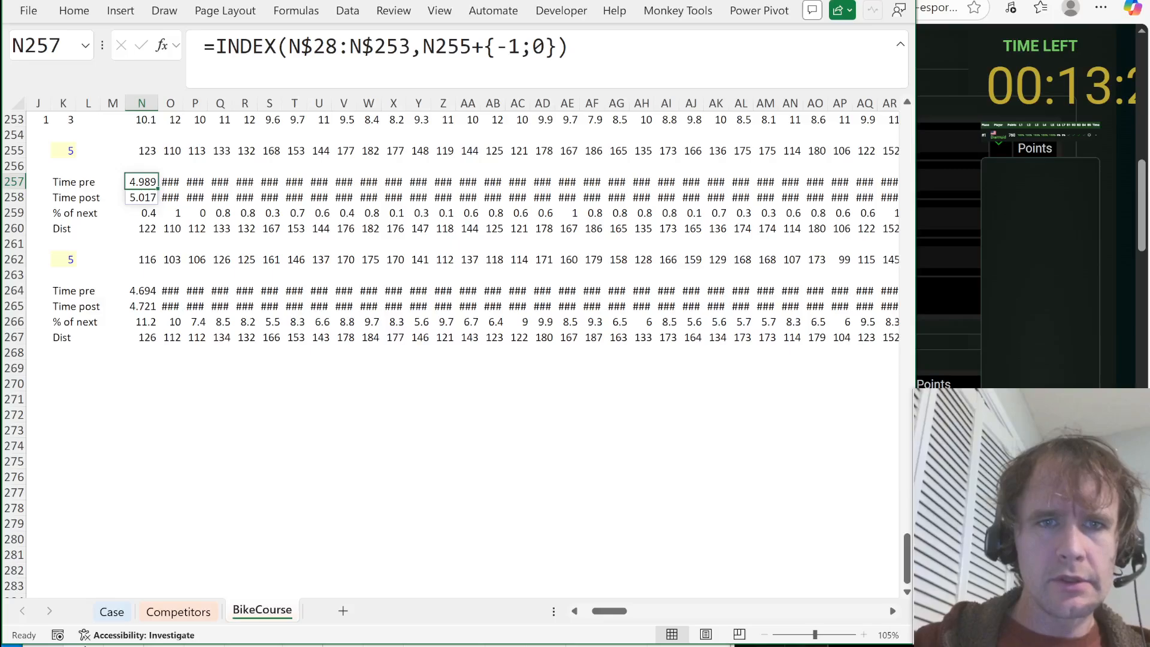
click(399, 46)
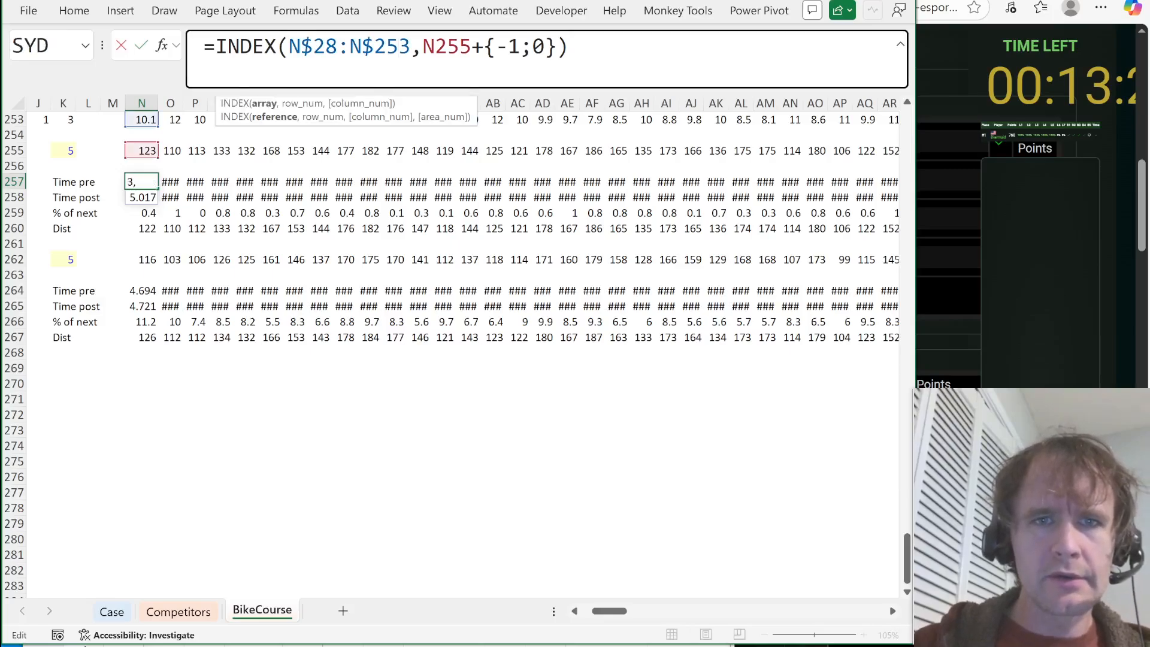
key(Escape)
key(Down)
key(Down)
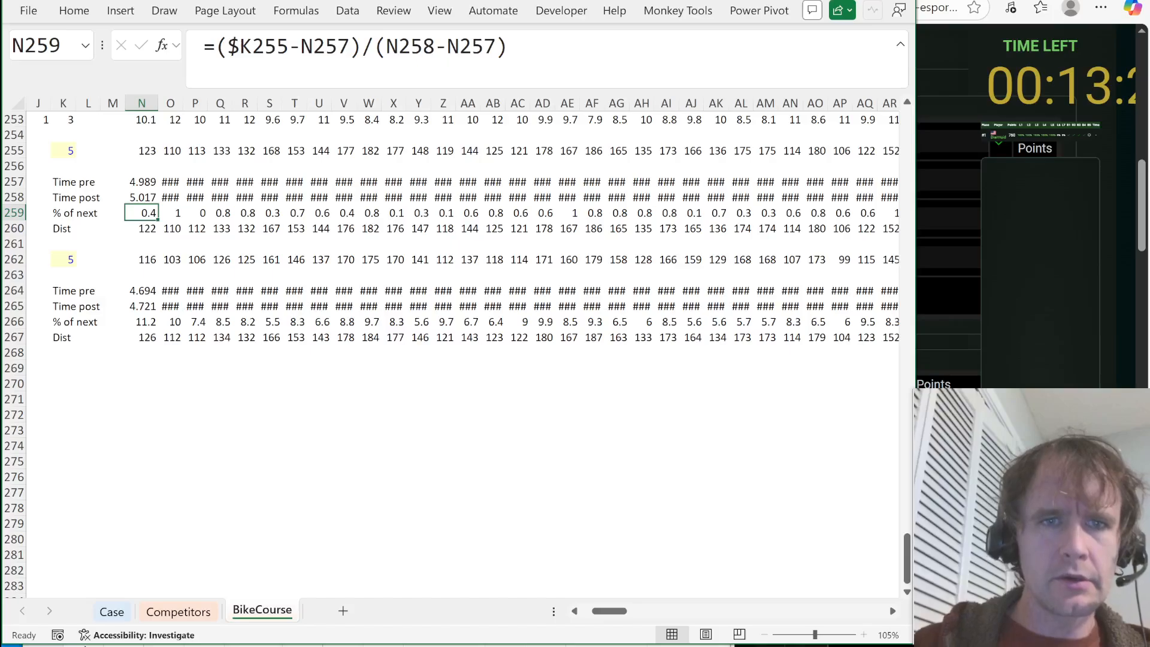
click(276, 46)
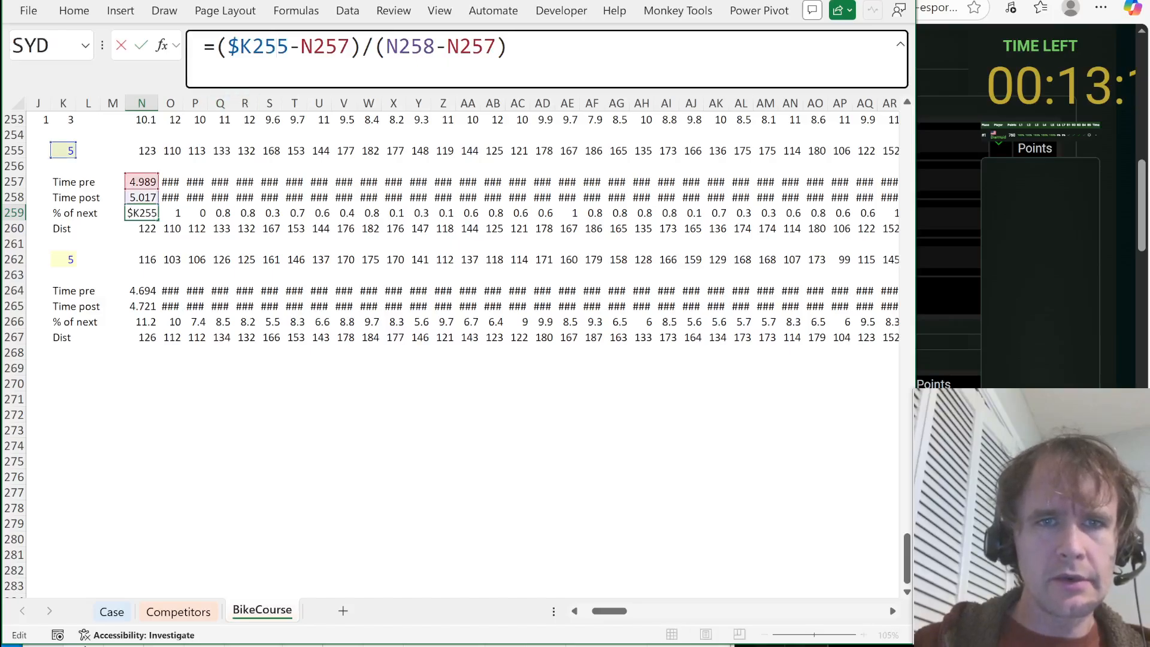
key(Escape)
key(Down)
click(325, 46)
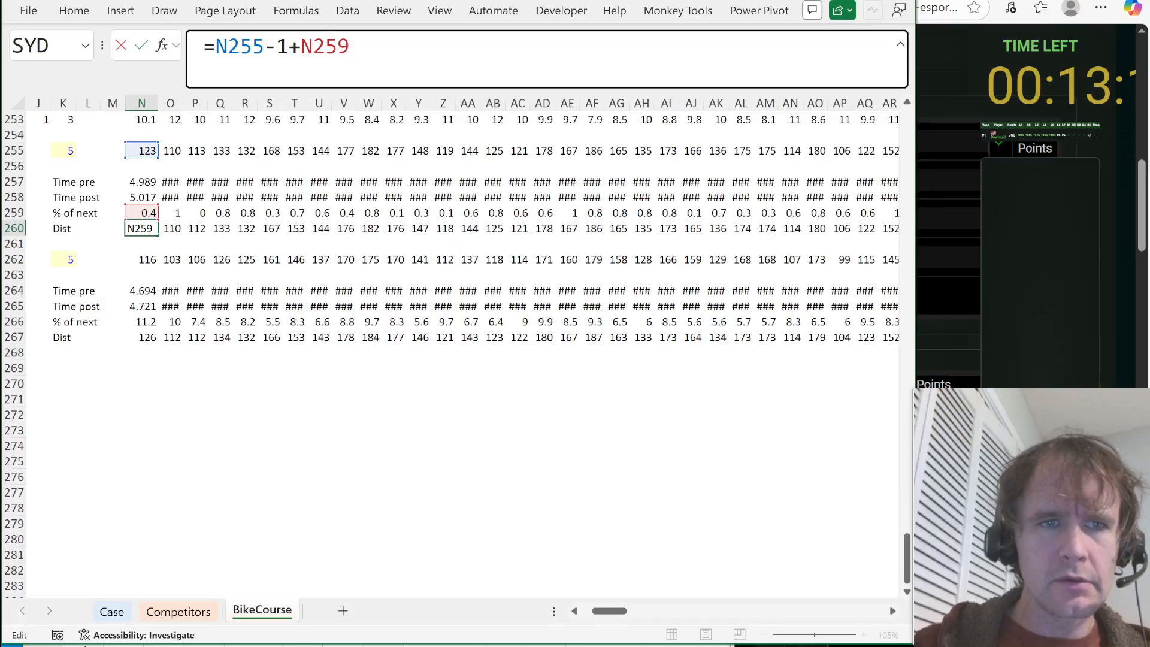
key(Escape)
Copy the original block's formulas in N255:EL260 over the duplicate block, starting at N262.
key(Up)
key(Up)
key(Up)
key(Up)
key(Up)
key(ctrl+shift+Down)
key(ctrl+shift+Down)
key(ctrl+shift+Right)
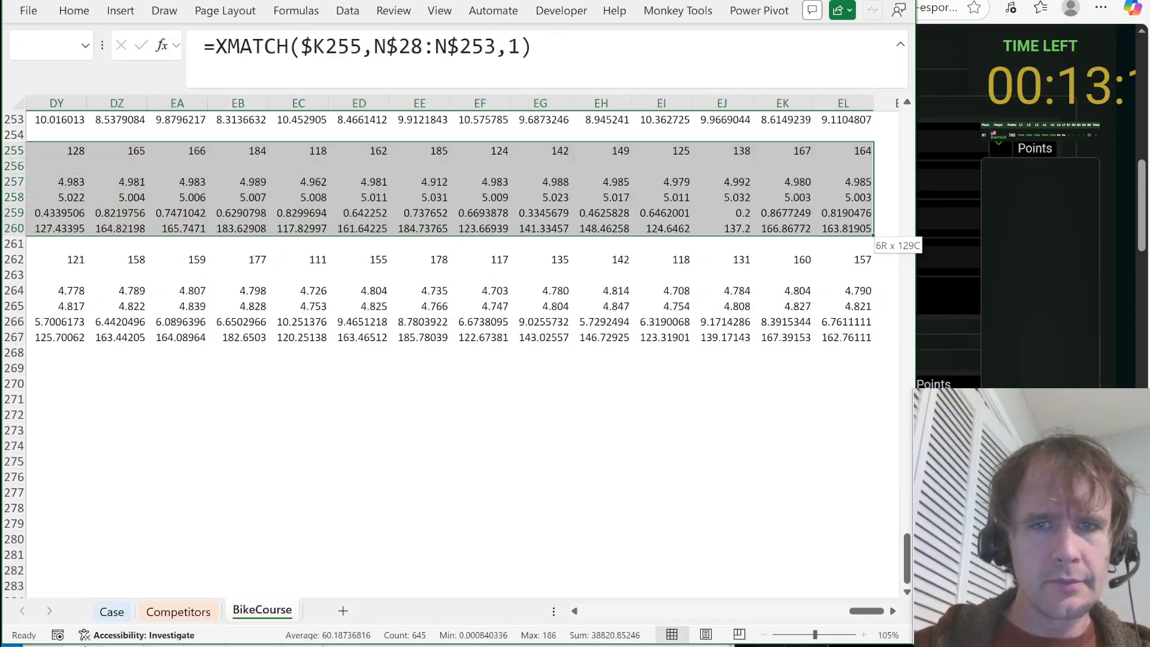
key(ctrl+c)
key(Down)
key(Down)
key(Down)
key(Down)
key(Down)
key(Down)
key(Down)
key(ctrl+v)
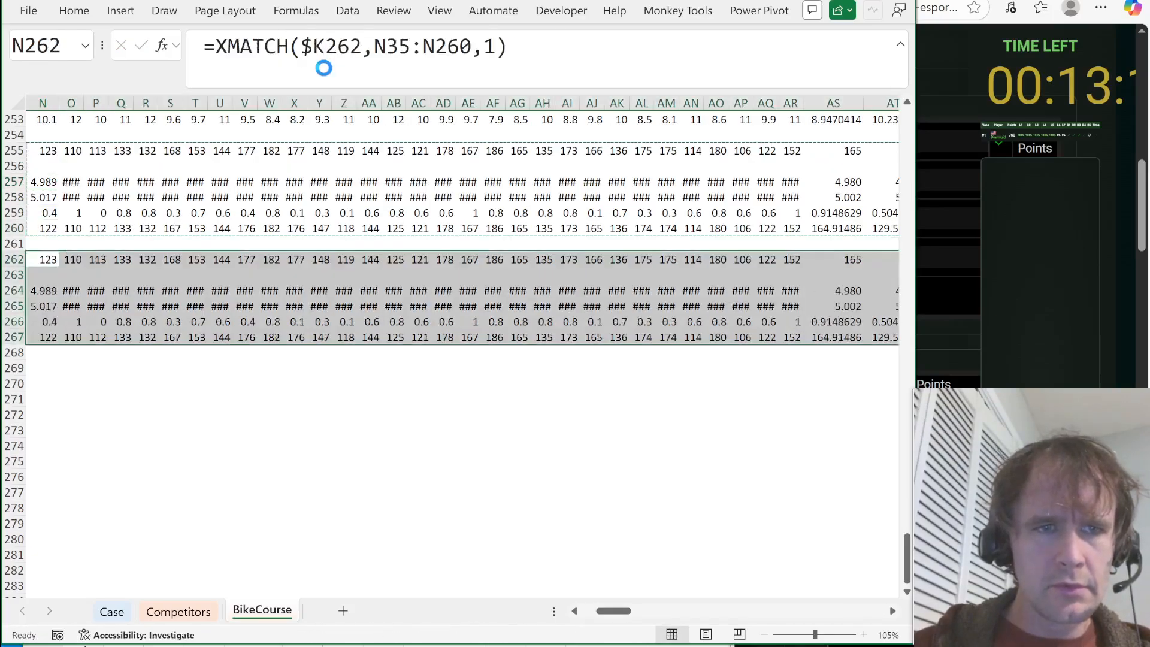
Set the duplicate block's time in K262 to 7 hours.
key(ctrl+Left)
key(ctrl+Left)
key(ctrl+Right)
key(ctrl+Right)
key(ctrl+Left)
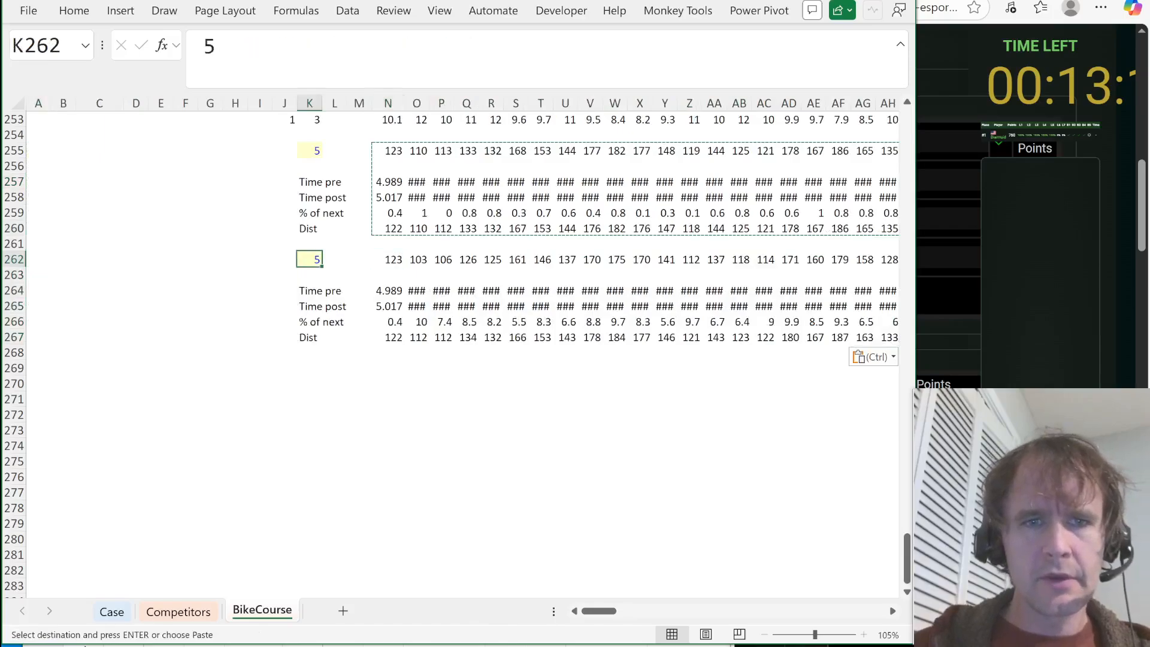
text(7)
key(Return)
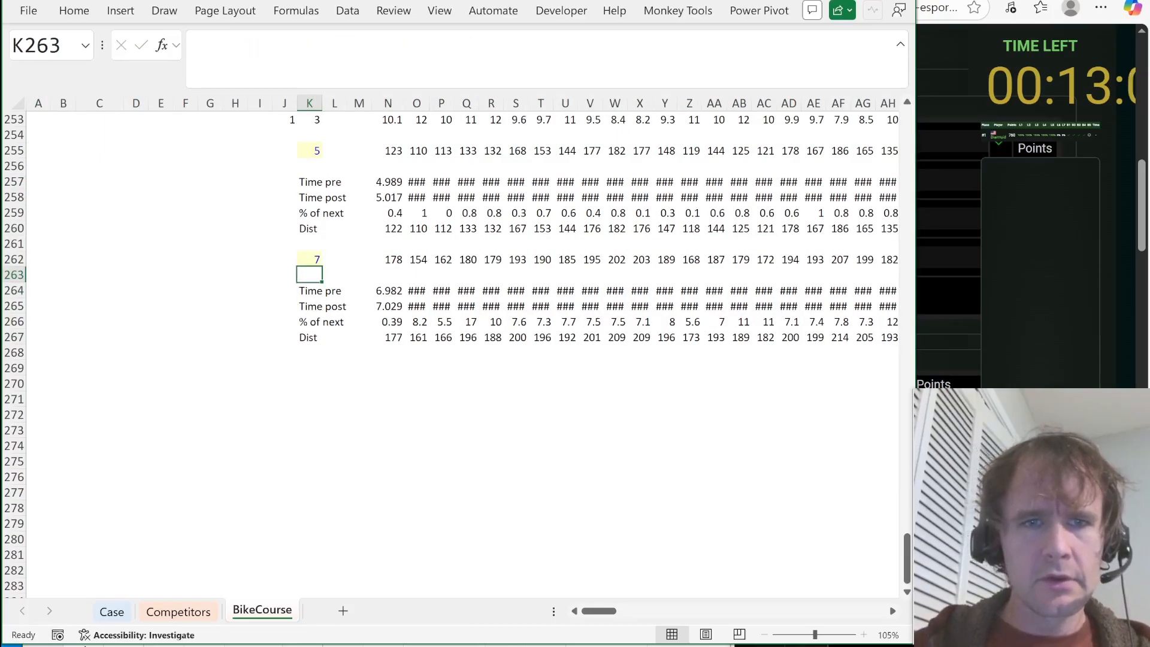
Add the label Rank in K268, directly below the 7-hour block's Dist row.
key(Down)
key(Down)
key(Down)
key(Down)
key(Down)
text(Rank)
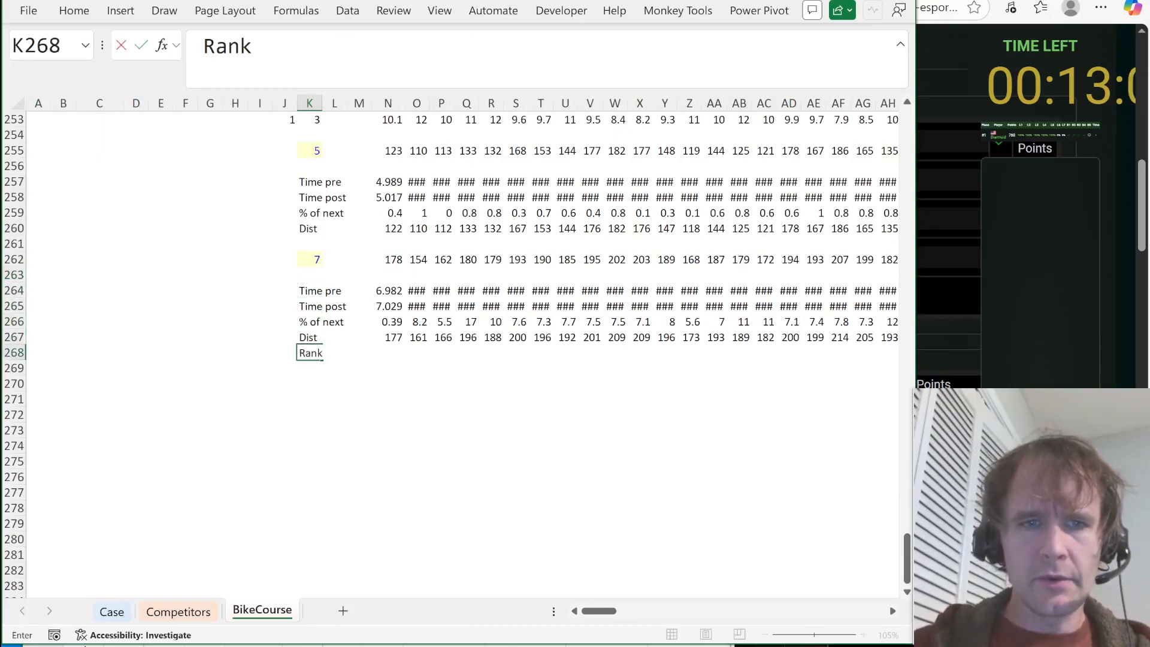
Rank all 7-hour distances from N268 across with =RANK.AVG(N267:EL267,N267:EL267).
key(Right)
key(Right)
key(Right)
text(=rank)
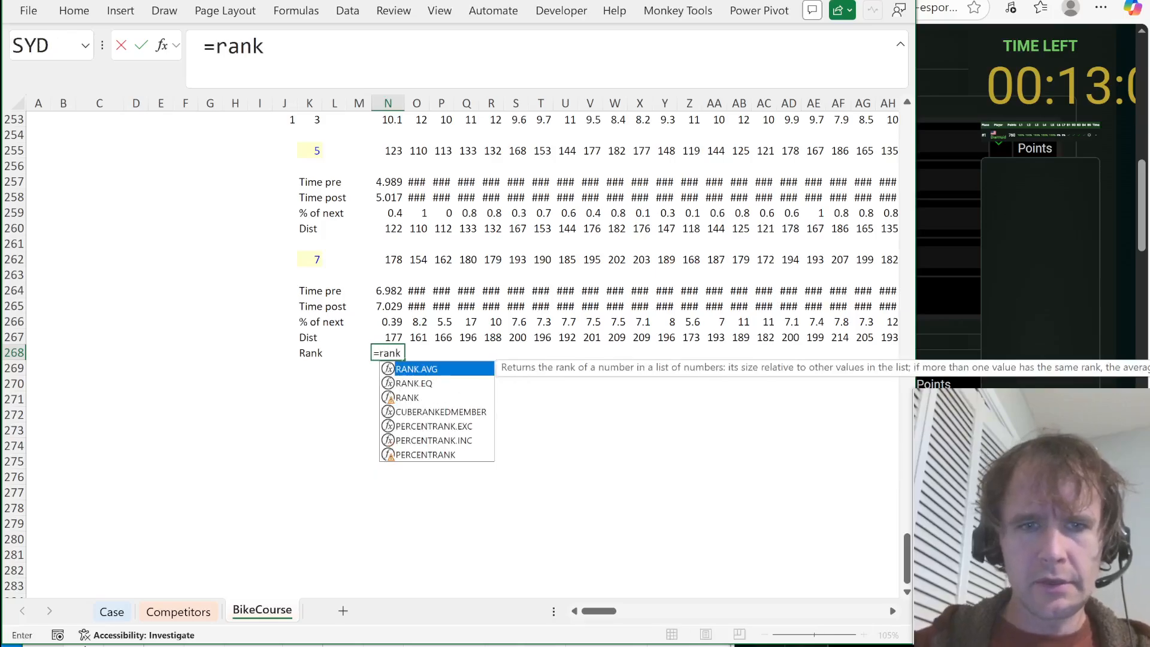
key(Tab)
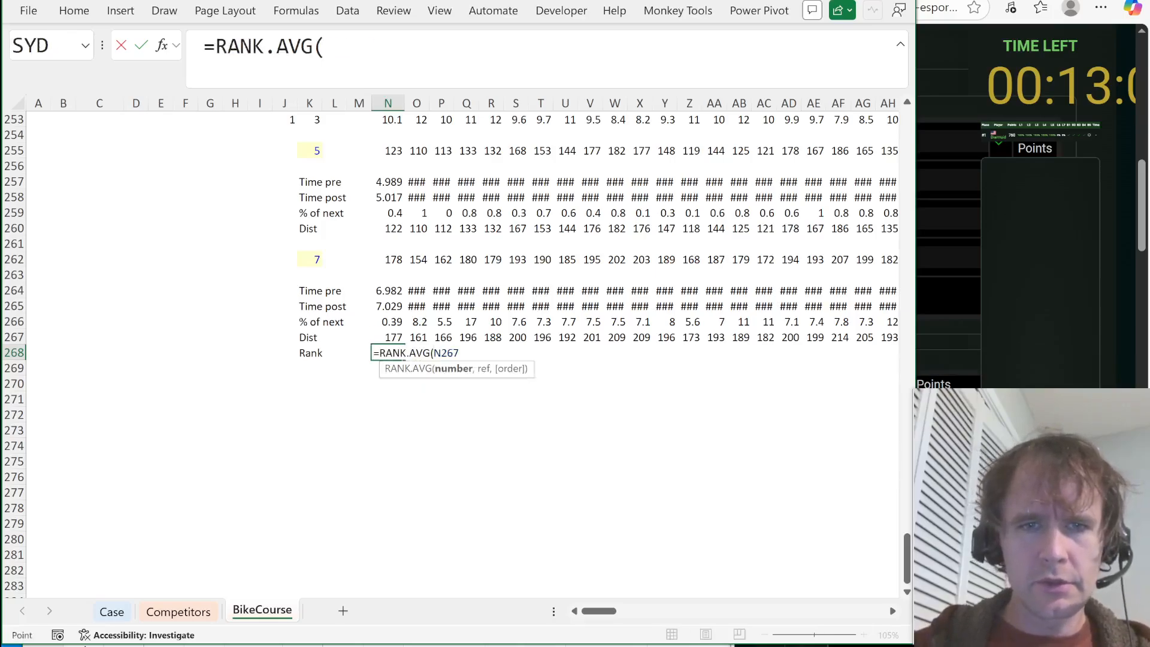
key(ctrl+shift+Right)
text(,)
key(Up)
key(ctrl+shift+Right)
text())
key(Return)
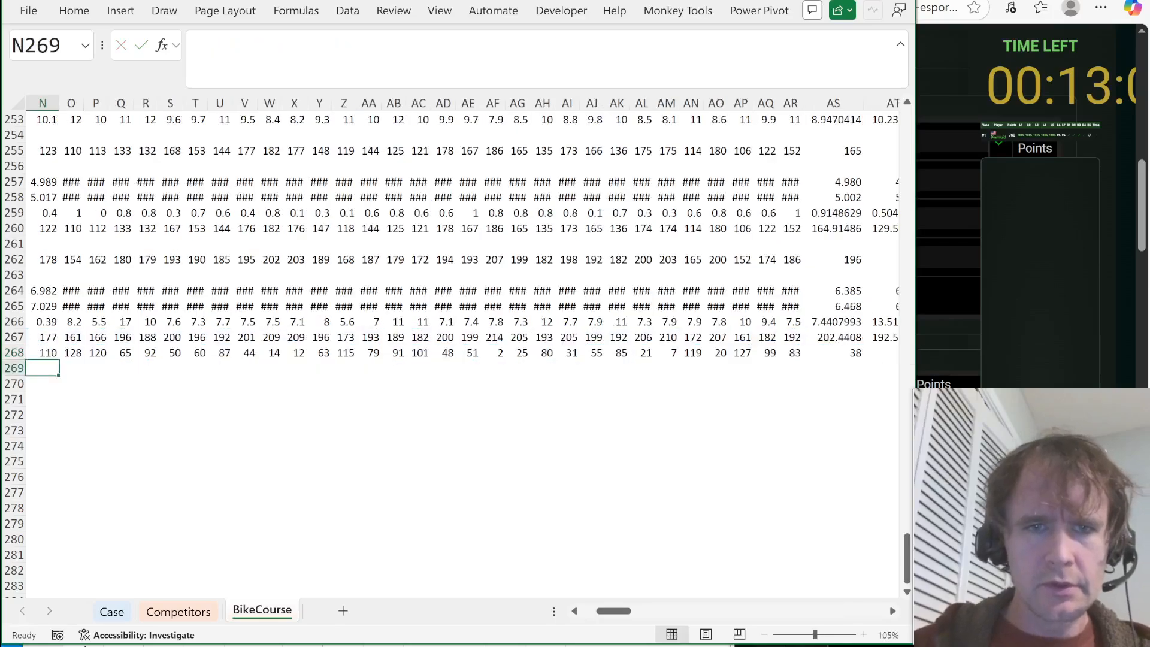
key(Up)
key(Left)
key(Left)
key(Right)
key(Right)
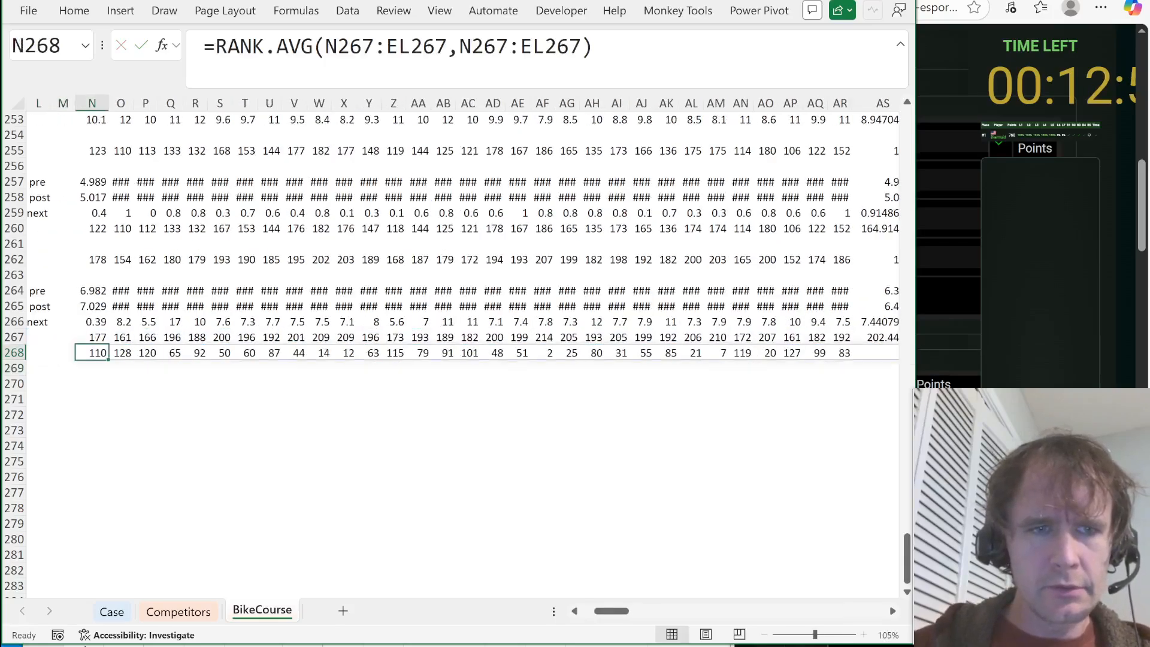
Examine the 7-hour block's Dist and Rank rows, checking the distance formula in W267 against its rank.
key(Right)
key(Right)
key(Right)
key(Right)
key(Right)
key(Right)
key(Right)
key(Right)
key(Right)
key(Right)
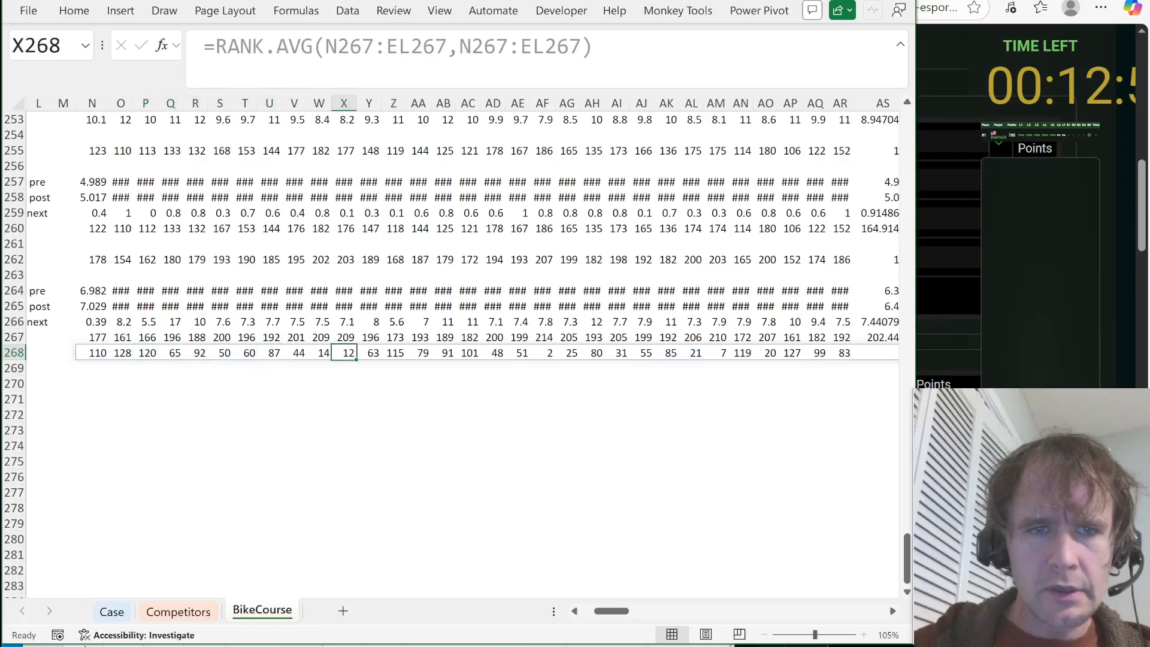
key(Left)
key(Up)
key(shift+Home)
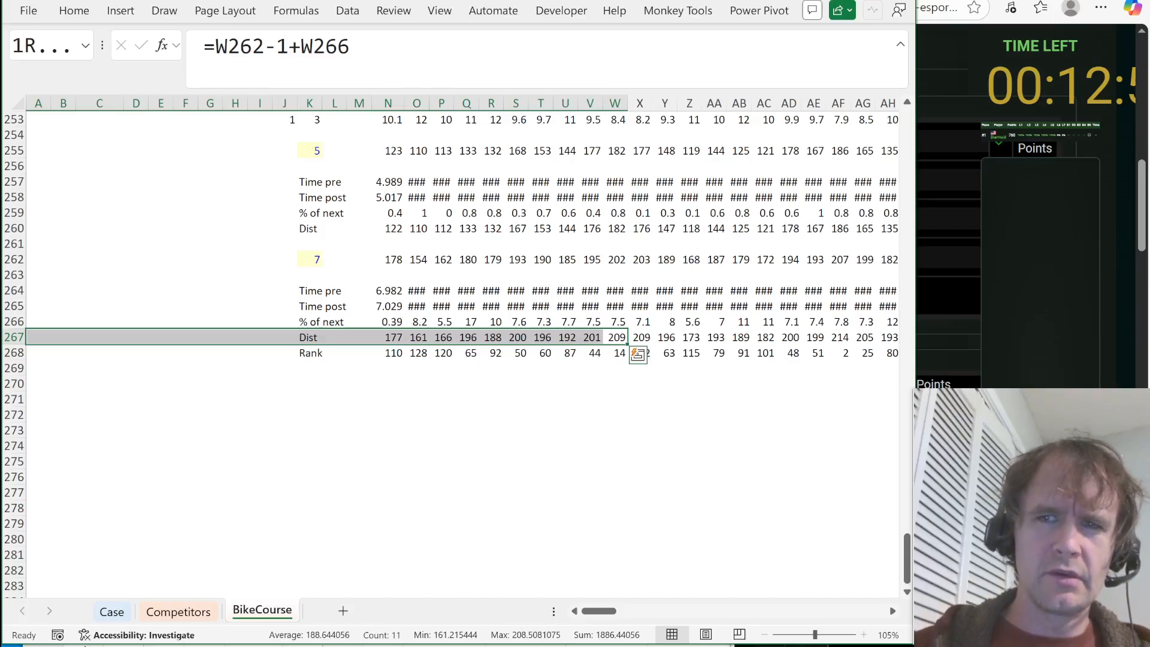
key(Down)
key(Down)
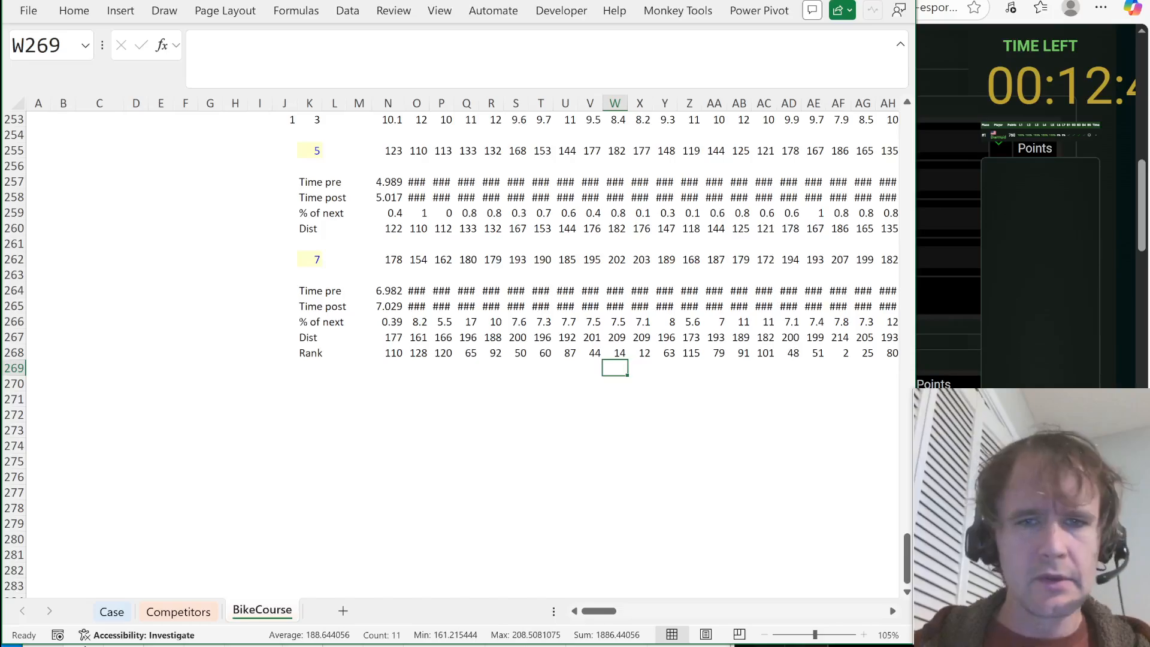
key(Up)
key(Up)
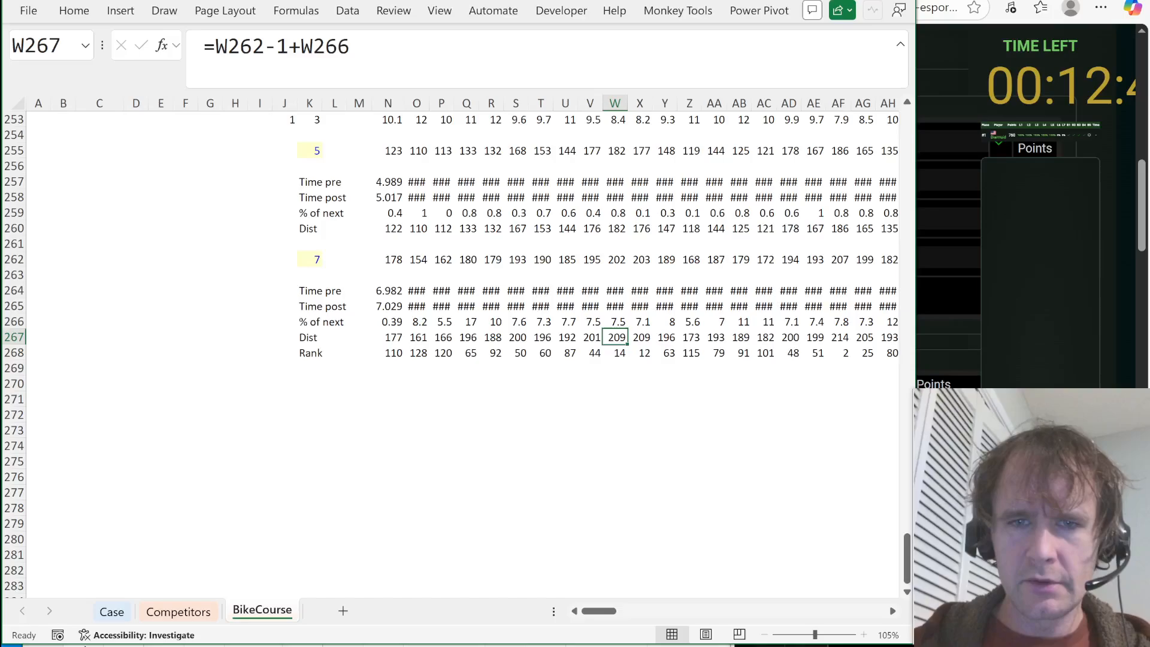
key(Down)
On the Case sheet, begin an XLOOKUP in H166 that looks up position G166 in the 7-hour ranks BikeCourse!$N$268#.
key(ctrl+Left)
key(ctrl+Page_Up)
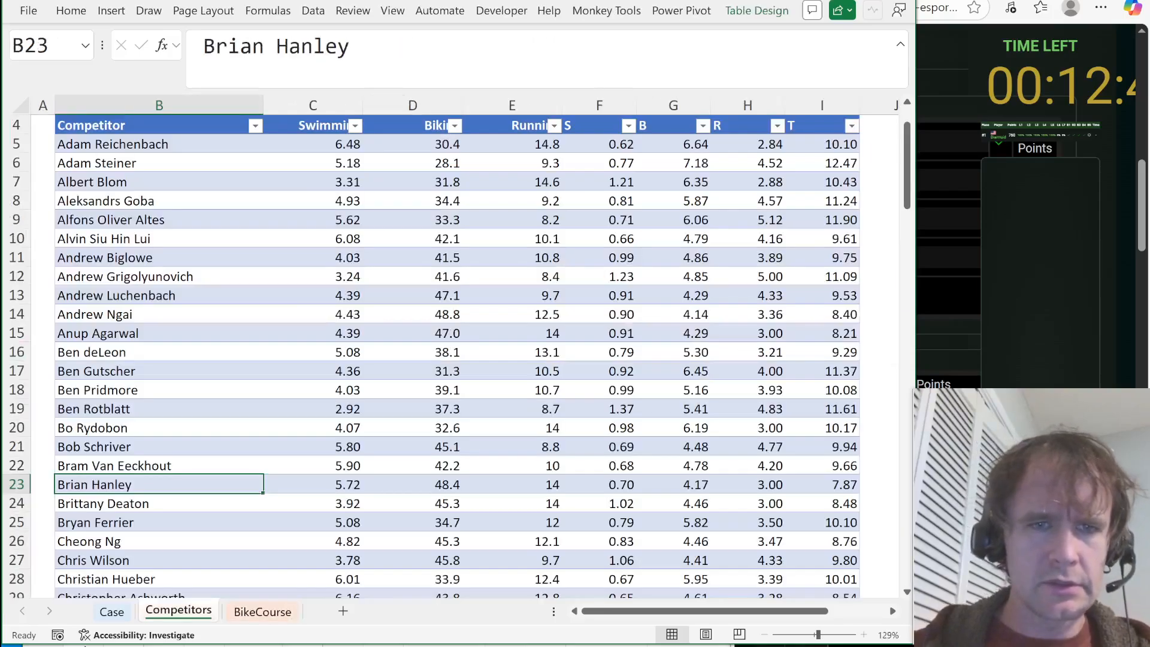
key(ctrl+Page_Down)
key(ctrl+Page_Up)
key(ctrl+Page_Up)
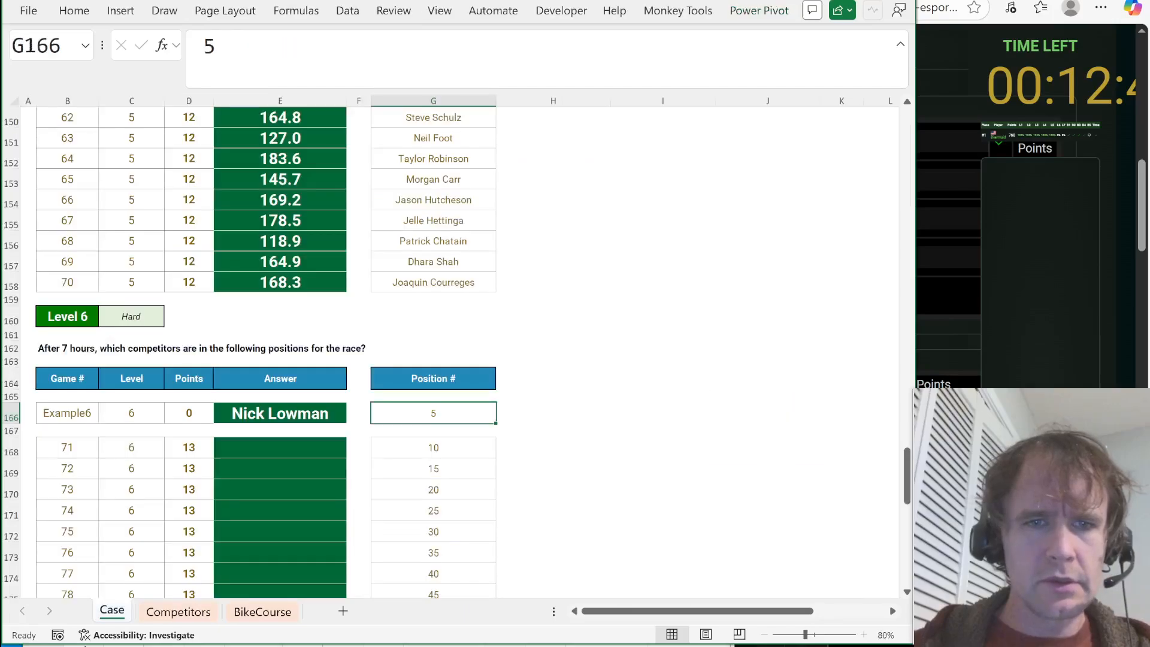
key(Right)
text(=xl)
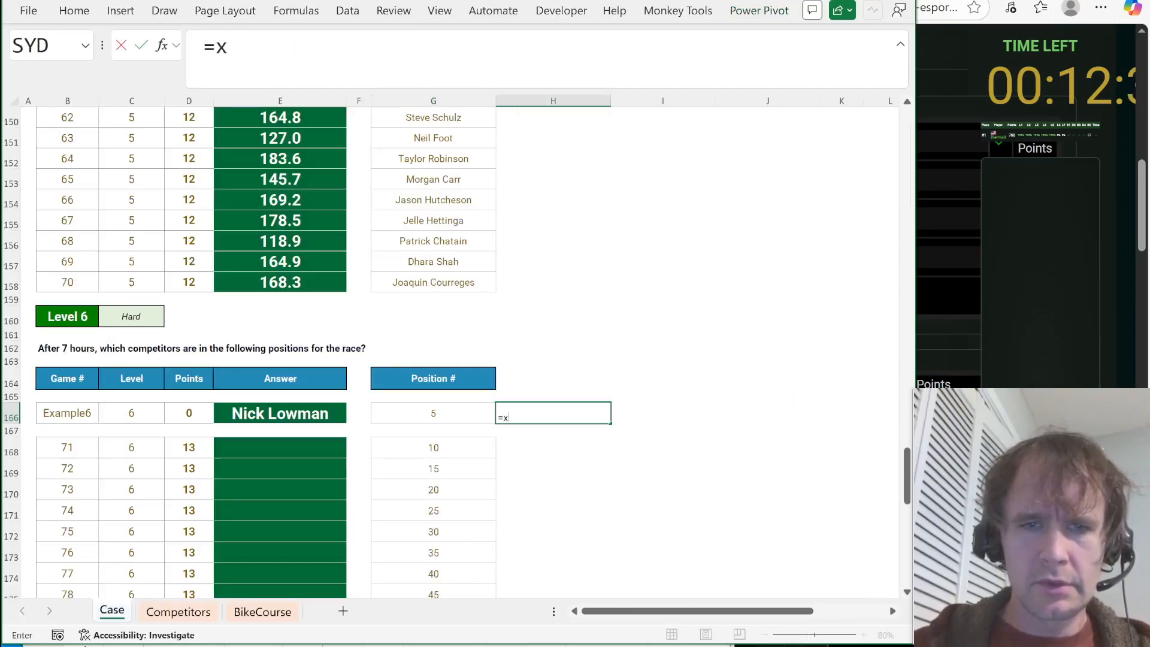
key(Tab)
key(Left)
text(,)
key(ctrl+Page_Down)
key(ctrl+Page_Down)
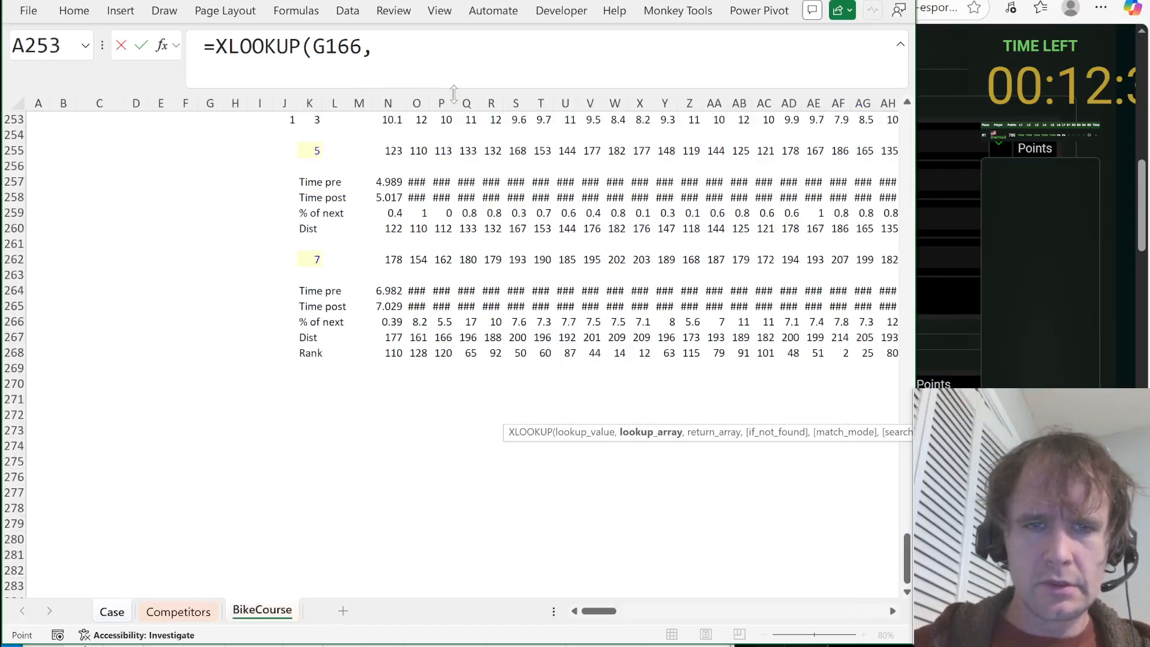
click(386, 353)
key(ctrl+shift+Right)
key(ctrl+Page_Up)
key(ctrl+Page_Up)
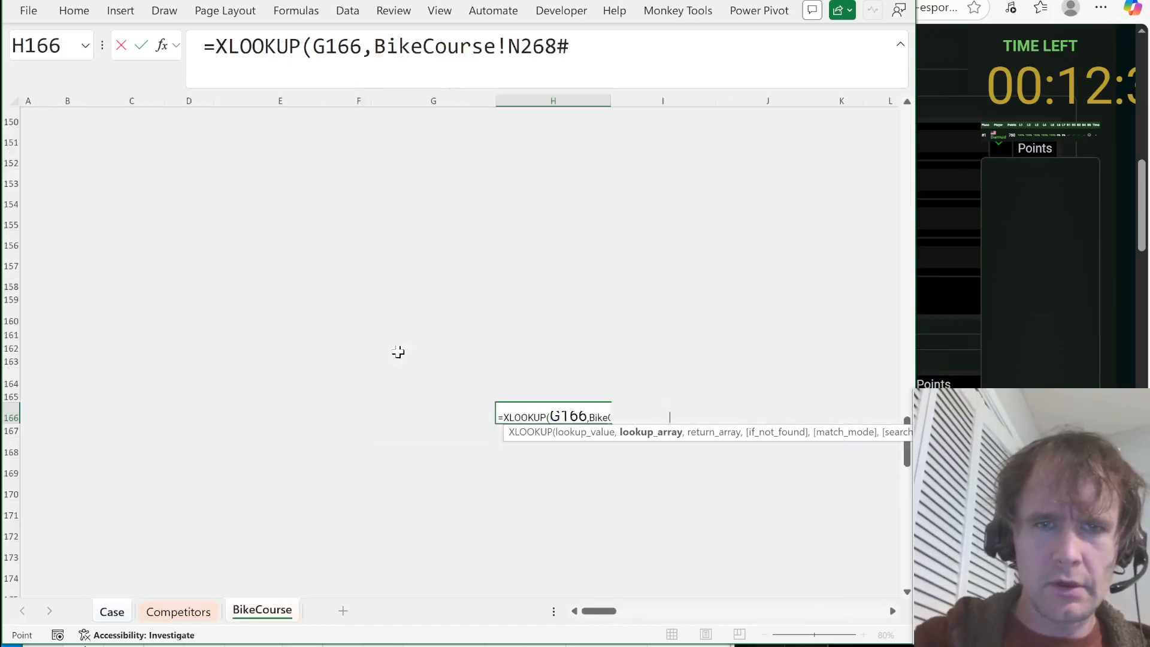
key(F4)
Complete the XLOOKUP in H166 with the competitor names in BikeCourse!$N$26:$EL$26 as the return array.
text(,)
key(ctrl+Page_Down)
key(ctrl+Page_Down)
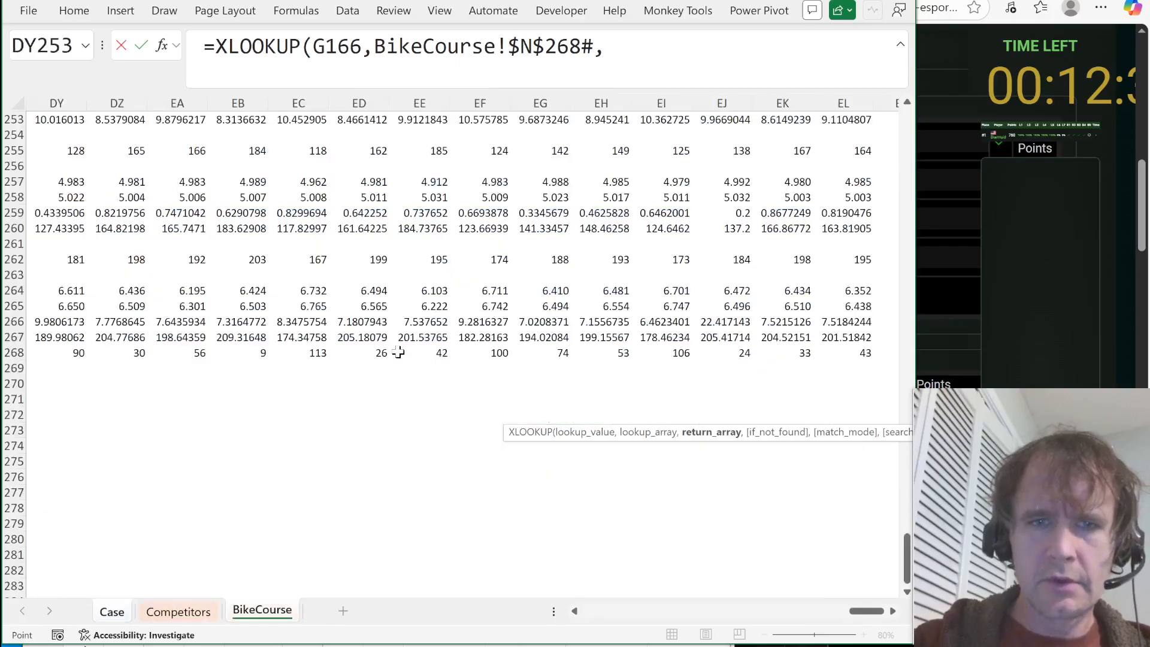
key(ctrl+Home)
click(388, 523)
key(ctrl+shift+Right)
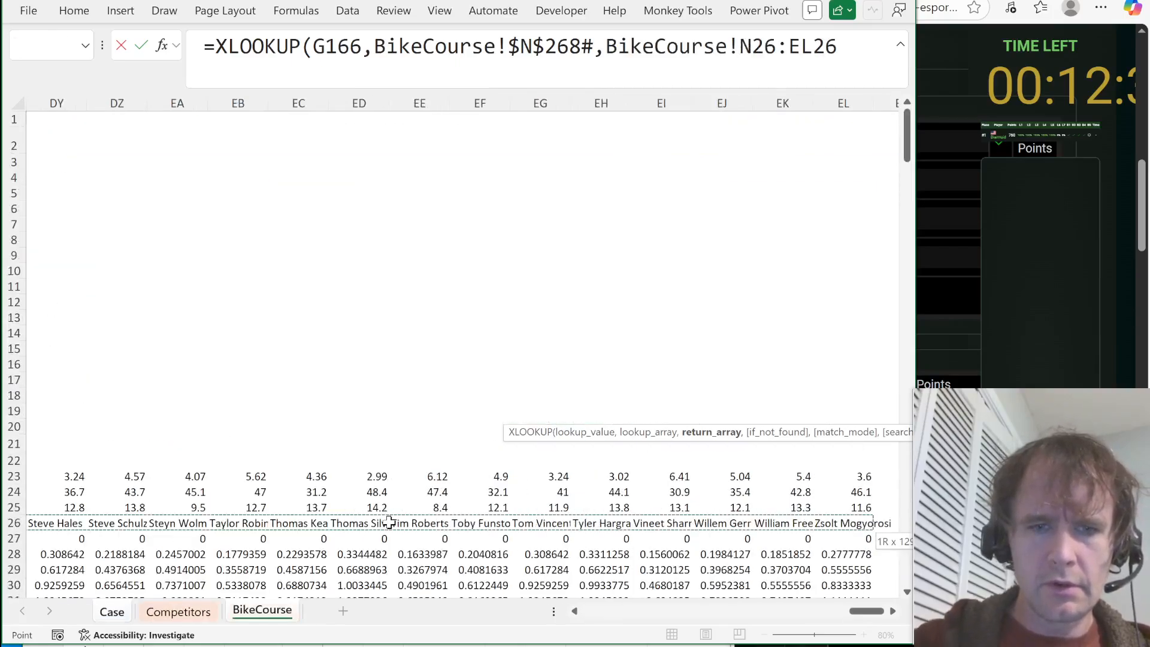
key(F4)
key(Return)
key(Up)
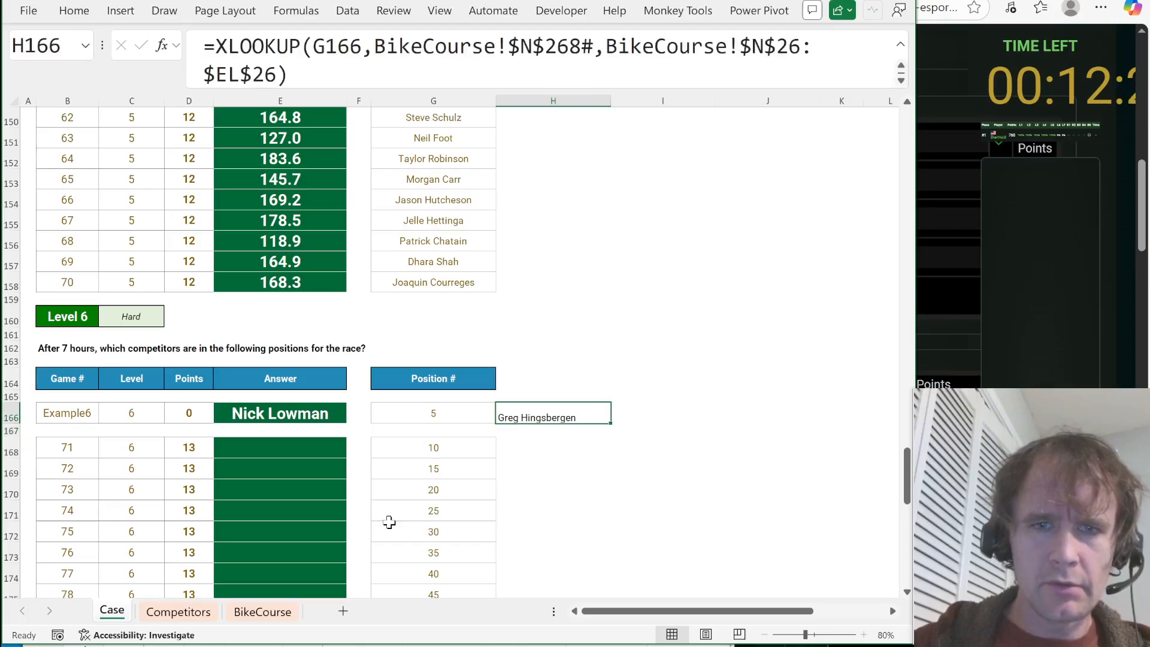
On BikeCourse, examine the 7-hour block's XMATCH formulas in EB262 and N262.
key(ctrl+Page_Down)
key(ctrl+Page_Down)
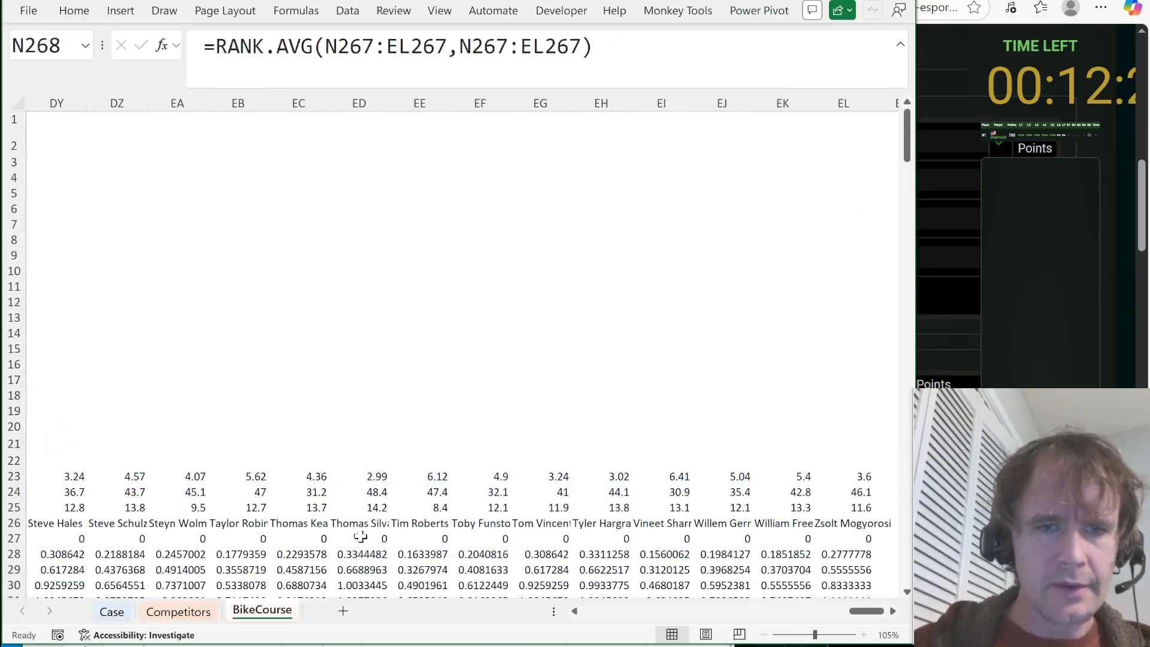
click(243, 564)
key(ctrl+Down)
key(ctrl+Down)
key(ctrl+Down)
key(ctrl+Down)
key(ctrl+Down)
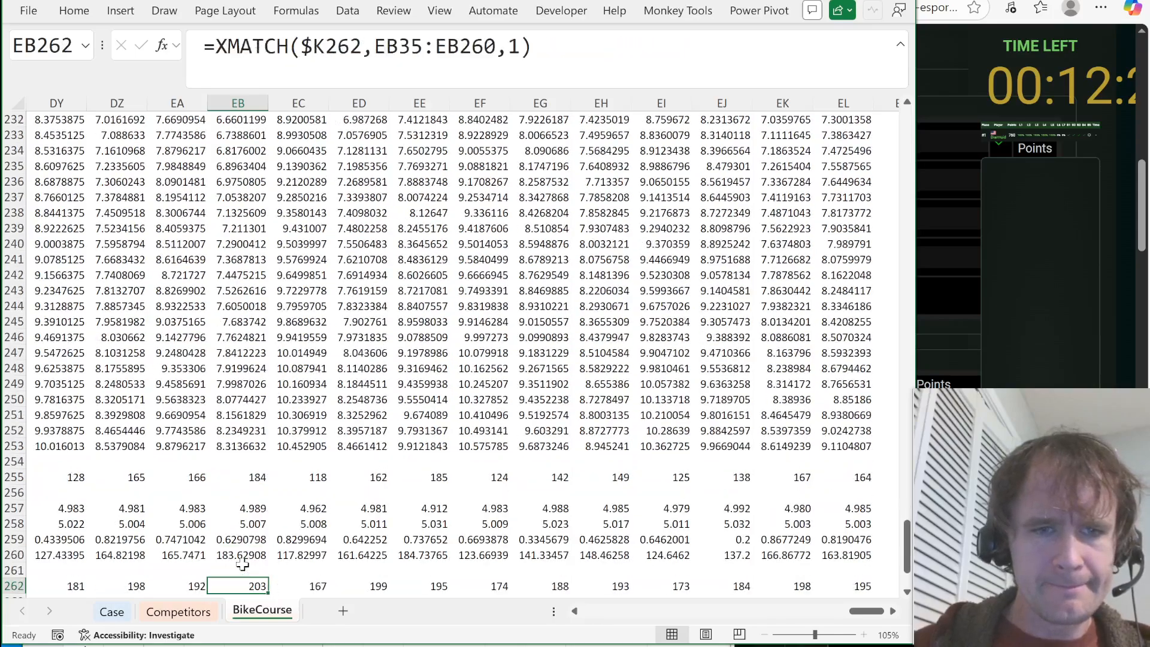
key(ctrl+Left)
key(ctrl+Left)
key(ctrl+Left)
key(Down)
key(Down)
key(Down)
key(Right)
key(Right)
key(Right)
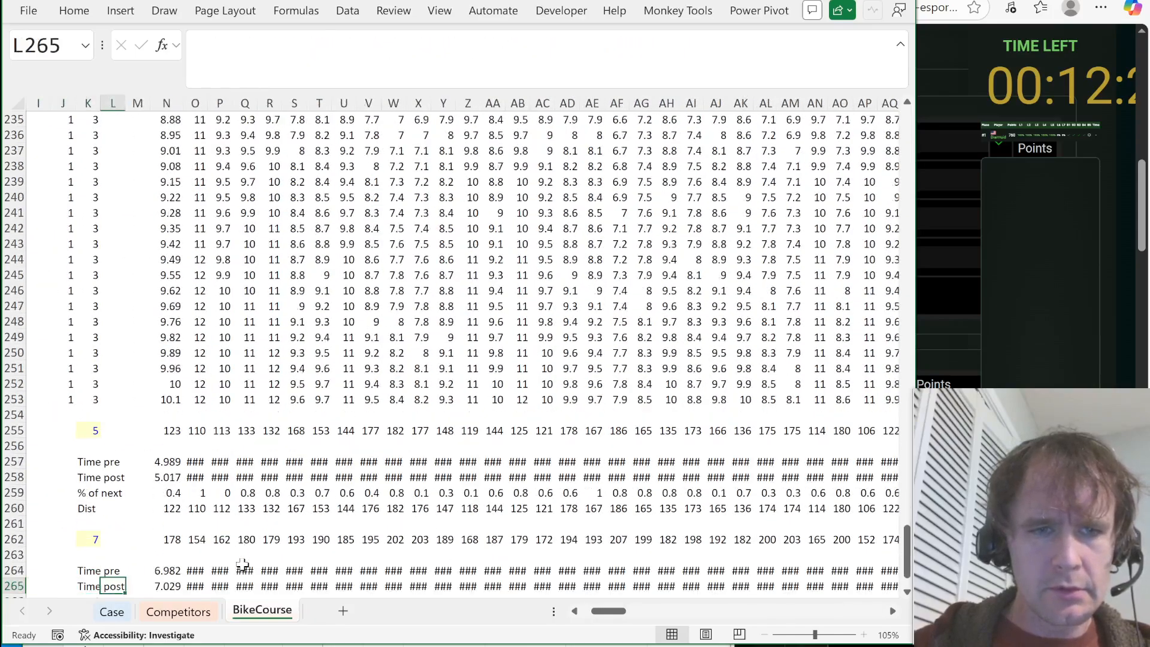
key(Up)
key(Right)
key(Right)
key(Up)
key(Up)
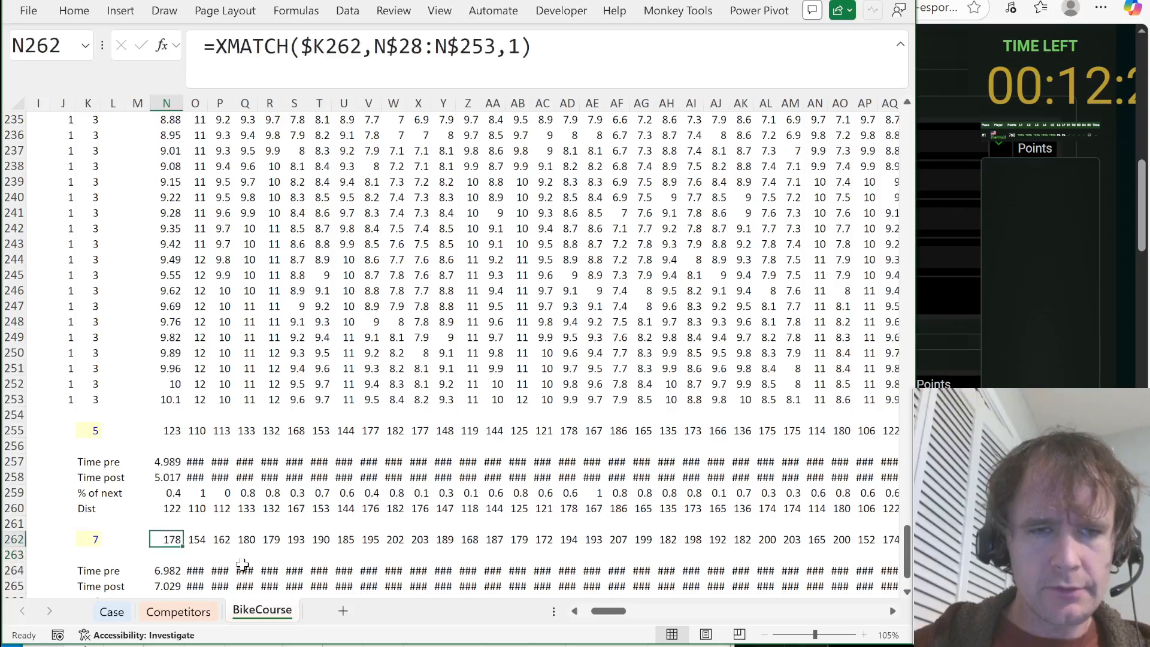
Search BikeCourse for the Level 6 example's competitor, examine their 7-hour results, and compare them with the example on the Case sheet.
key(ctrl+f)
text(low)
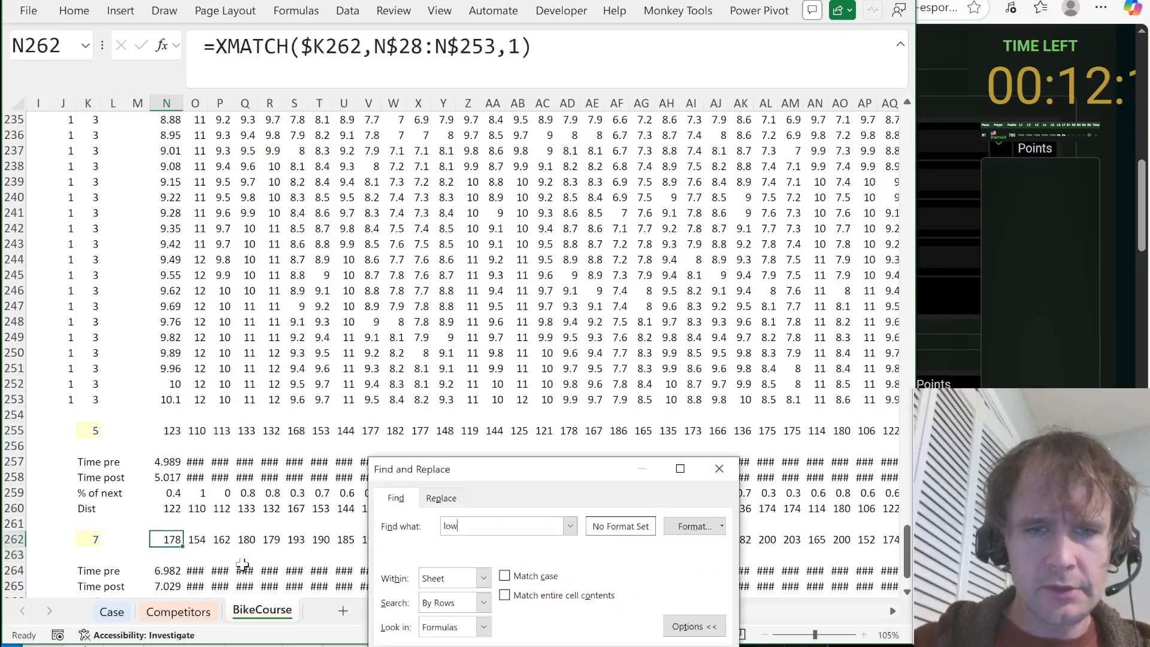
text(m)
key(Return)
key(Escape)
key(ctrl+Down)
key(ctrl+Down)
key(ctrl+Down)
key(ctrl+Down)
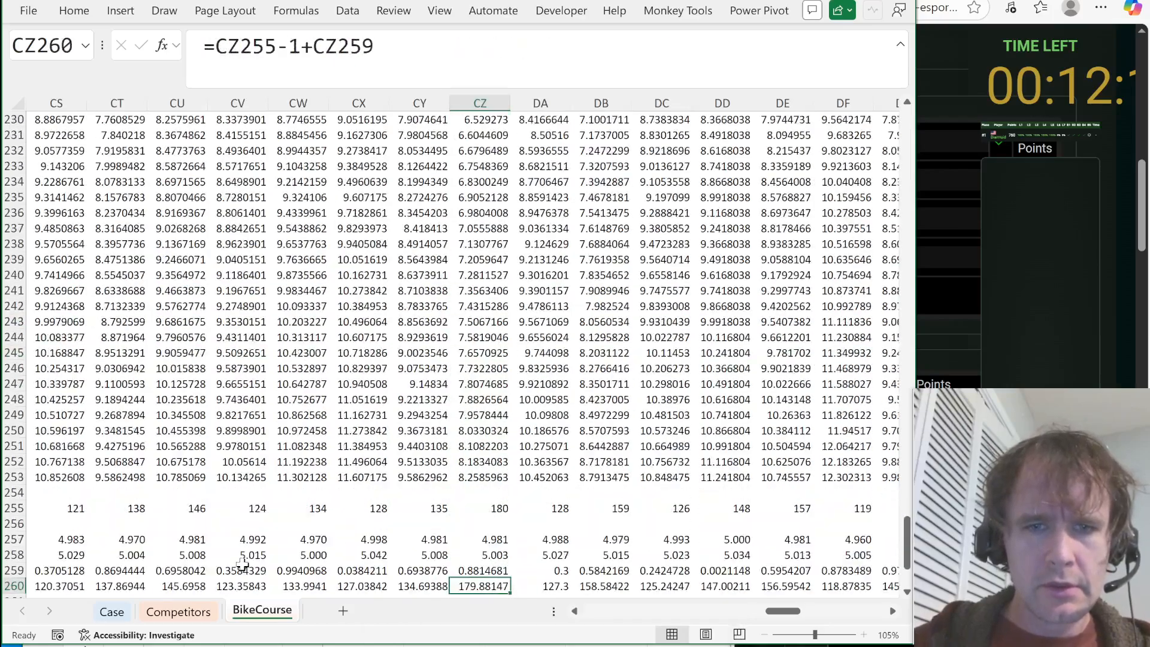
key(ctrl+Down)
key(ctrl+Down)
key(ctrl+Down)
key(ctrl+Down)
key(ctrl+Up)
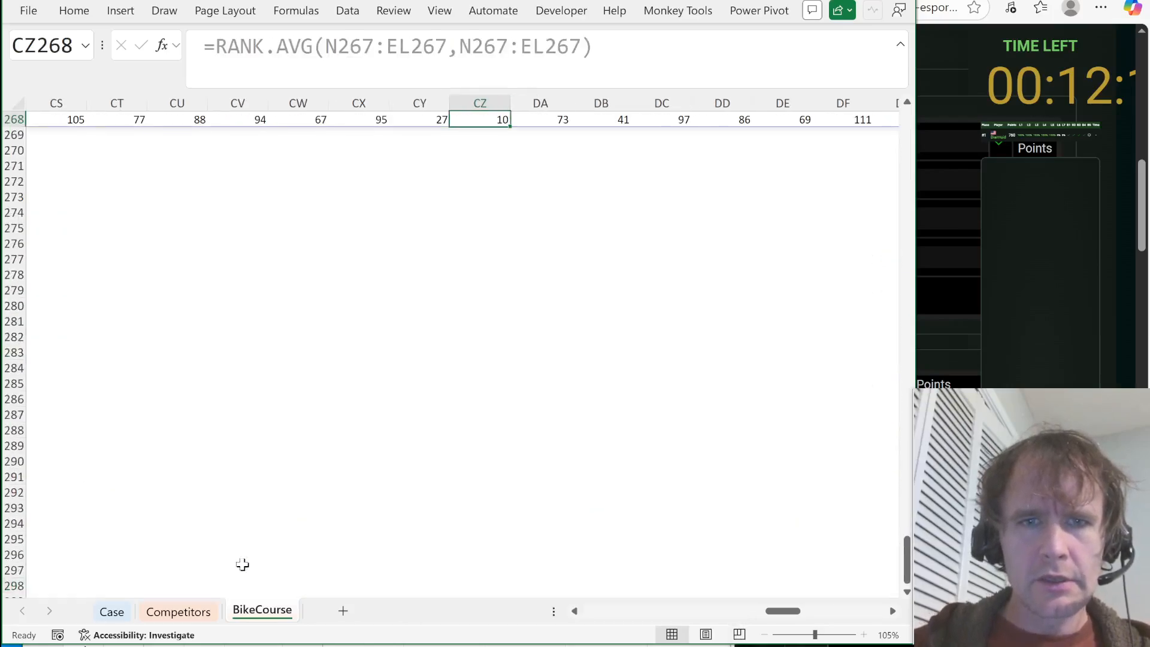
key(Up)
key(Up)
key(Up)
key(Up)
key(Up)
key(Up)
key(Up)
key(Up)
key(Up)
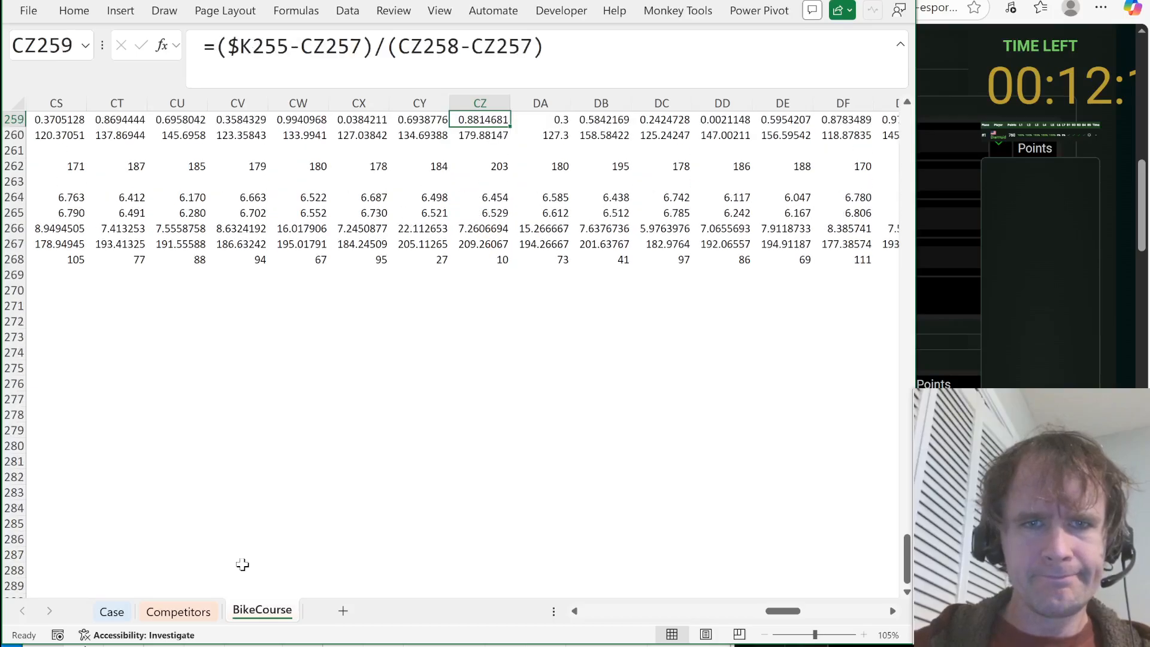
key(ctrl+Page_Up)
key(ctrl+Page_Up)
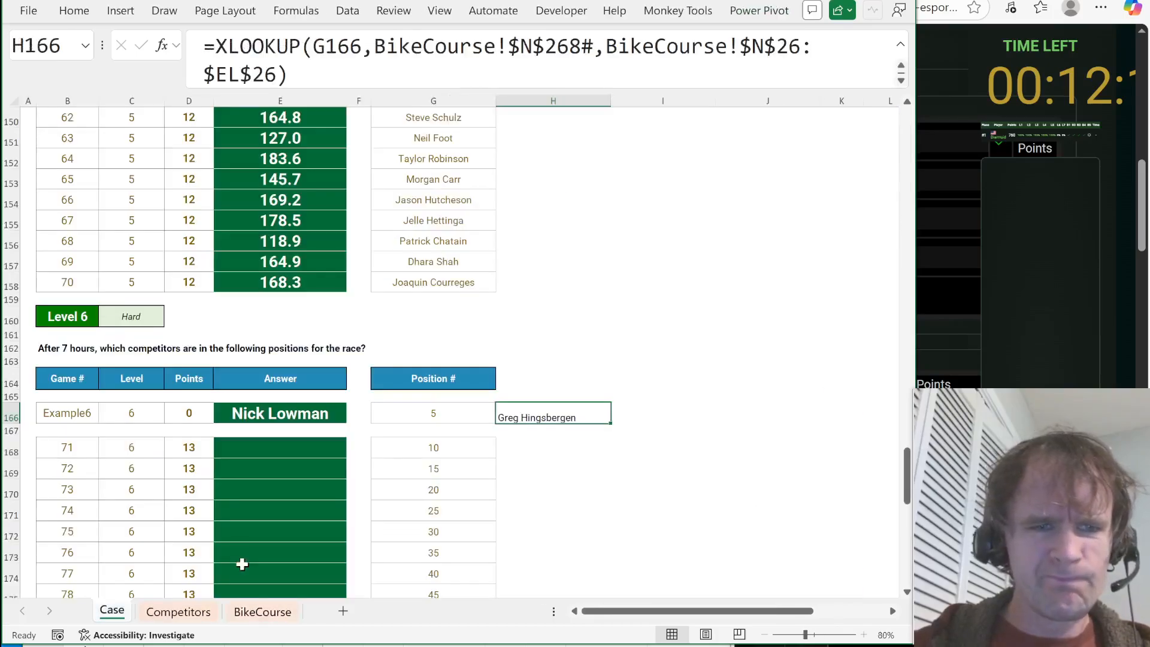
Return to BikeCourse and check which range the XMATCH formula in N262 references.
key(ctrl+Page_Down)
key(ctrl+Page_Down)
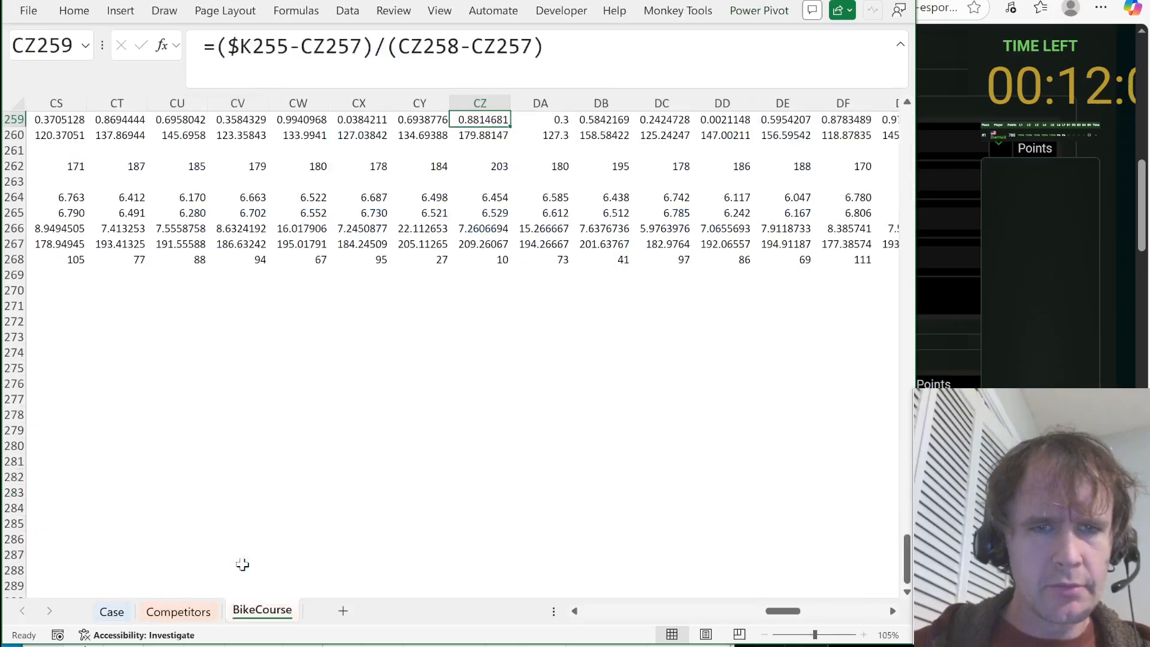
key(ctrl+Left)
key(ctrl+Left)
key(ctrl+Left)
key(Down)
key(Down)
key(Right)
key(Right)
key(Right)
key(Down)
key(Right)
key(Right)
key(Down)
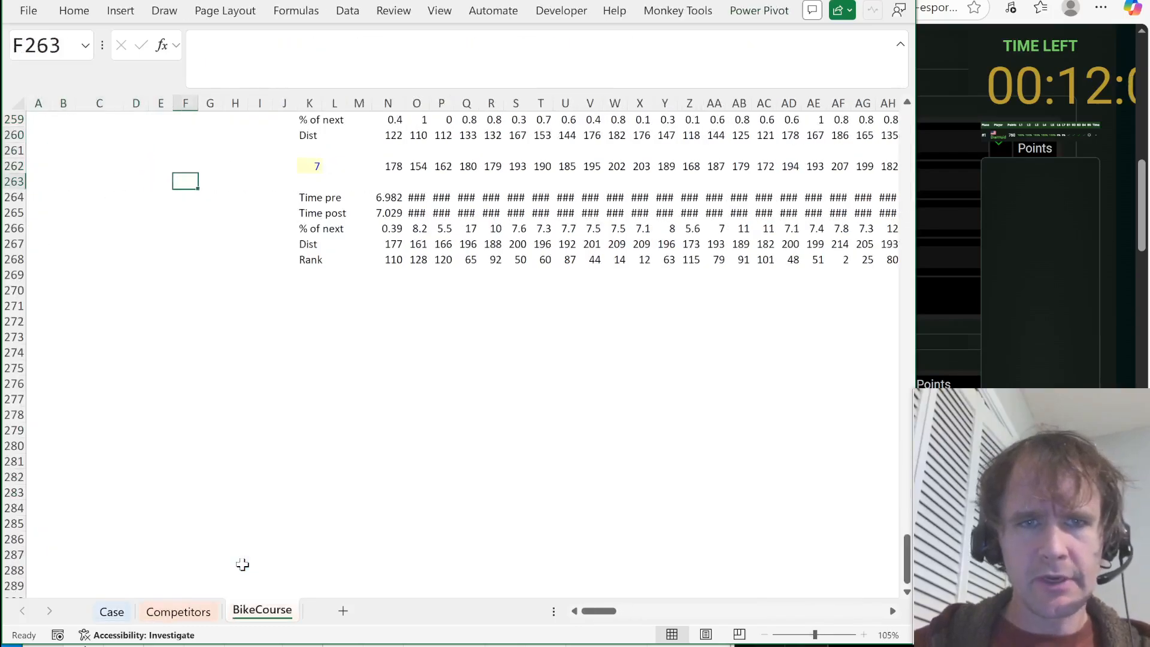
key(Right)
key(Right)
key(Up)
key(Right)
key(Right)
key(Right)
key(Down)
key(Right)
key(Right)
key(Up)
key(Right)
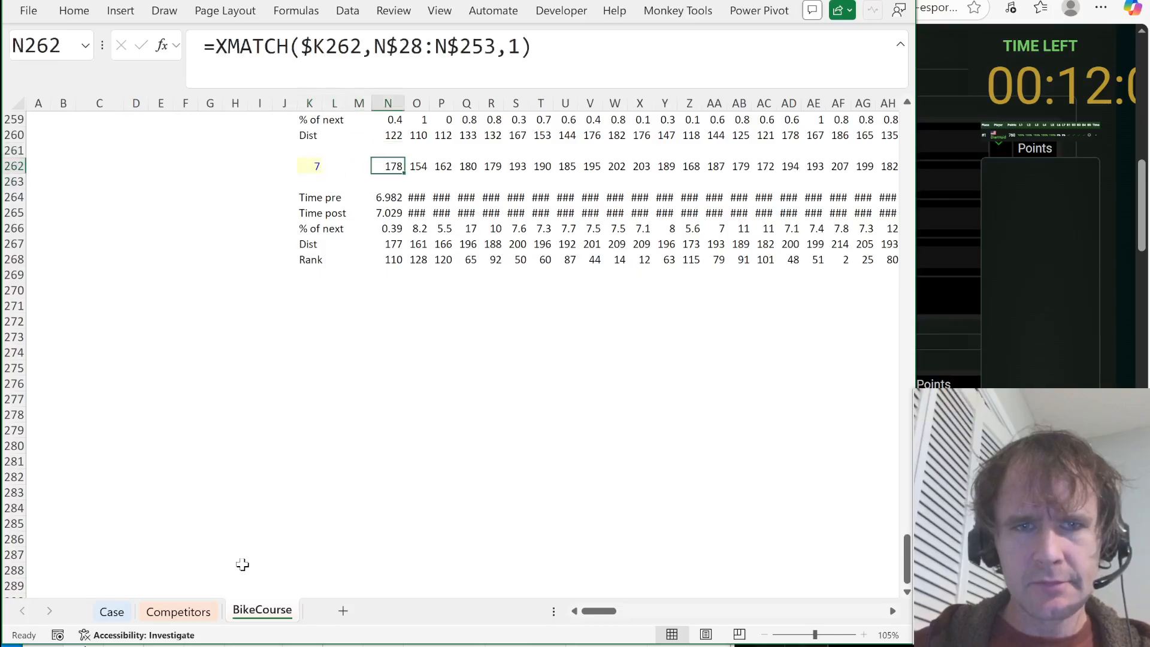
key(F2)
key(Escape)
Check the references of the Time pre formula in N264 and the % of next formula in N266.
key(Down)
key(Down)
key(F2)
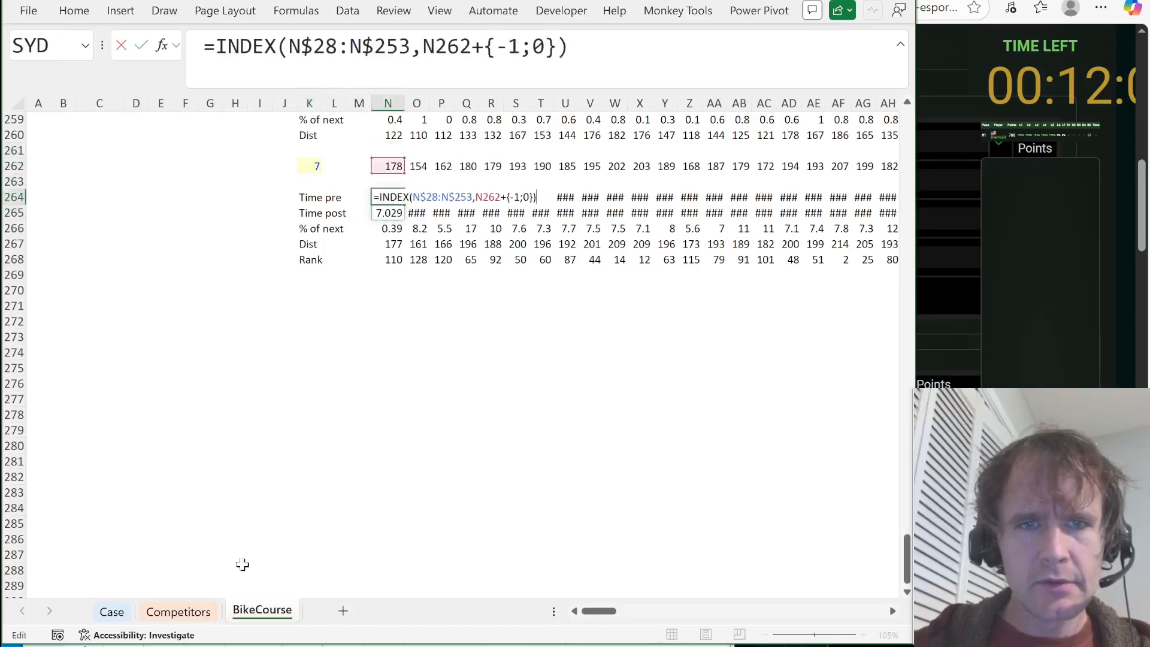
scroll(353, 516, up, 4)
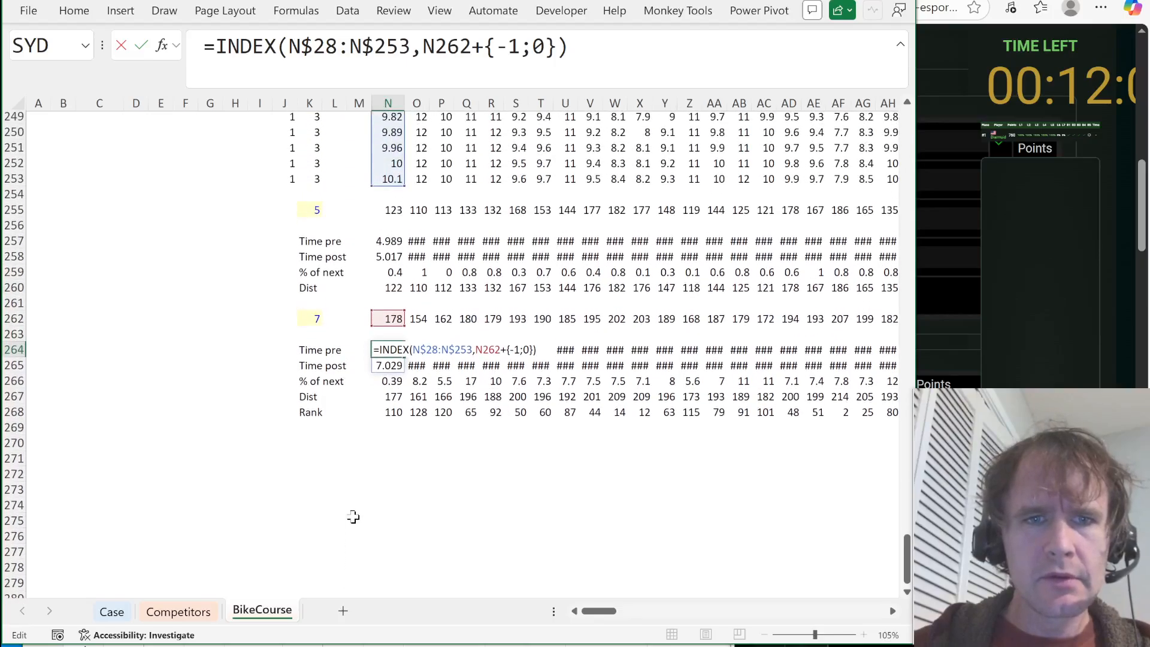
key(Return)
key(Down)
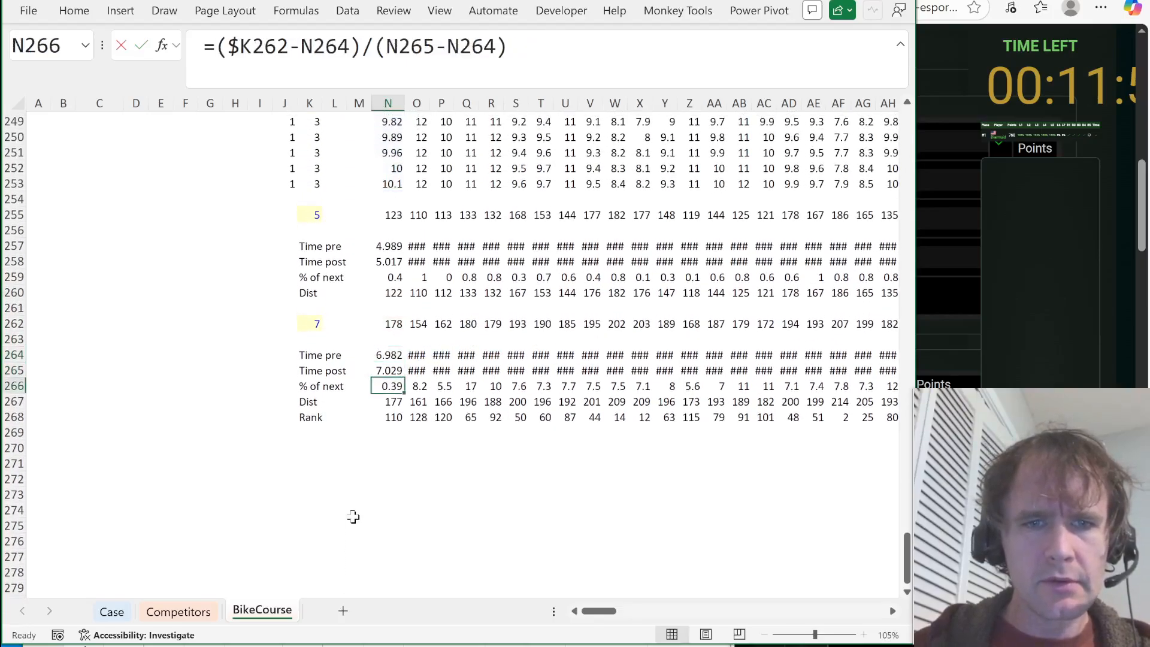
key(F2)
key(Escape)
Review the 7-hour block's Time pre and Time post values across all competitors in rows 264 and 265.
key(Up)
key(Up)
key(ctrl+shift+Right)
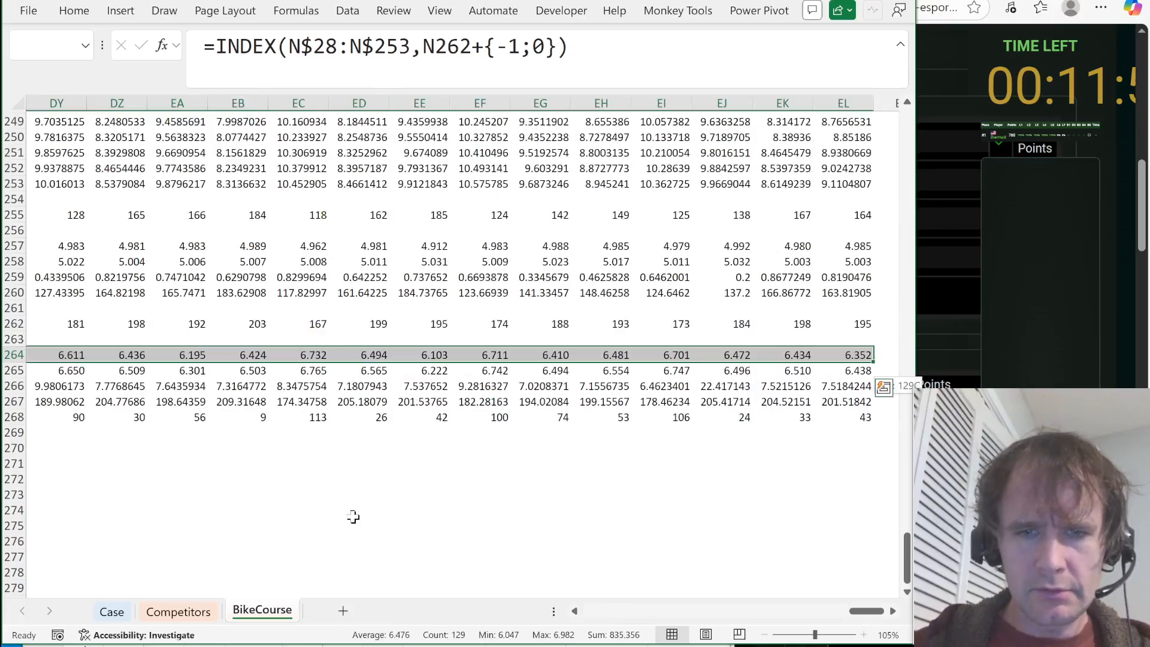
key(Down)
key(ctrl+shift+Right)
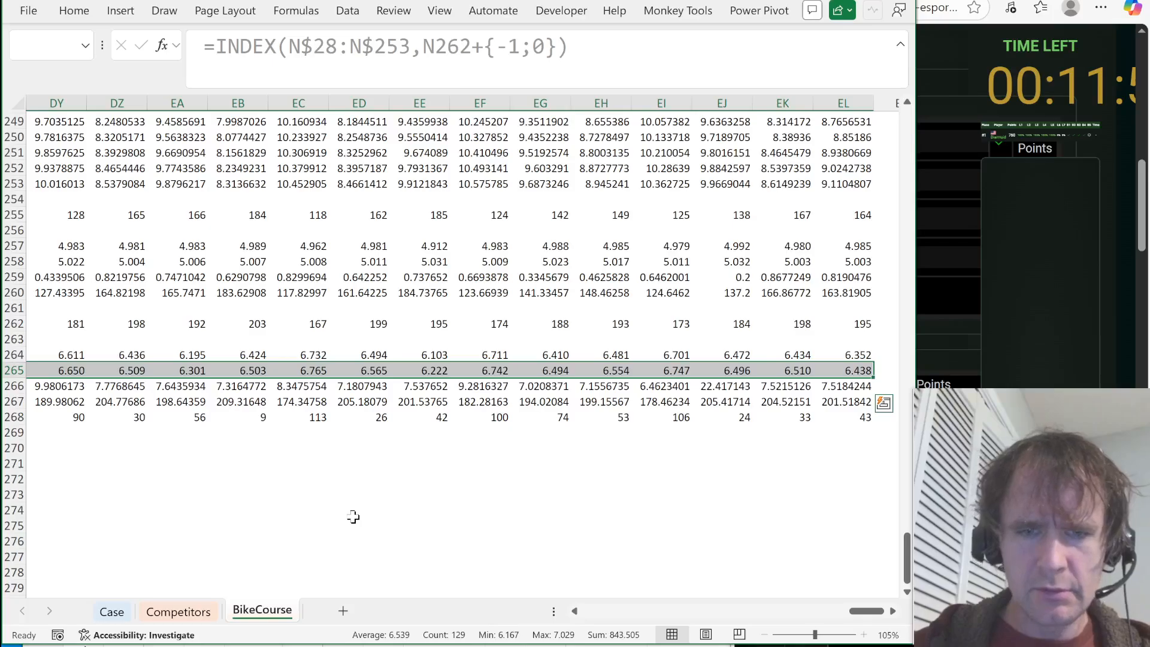
key(Left)
key(Right)
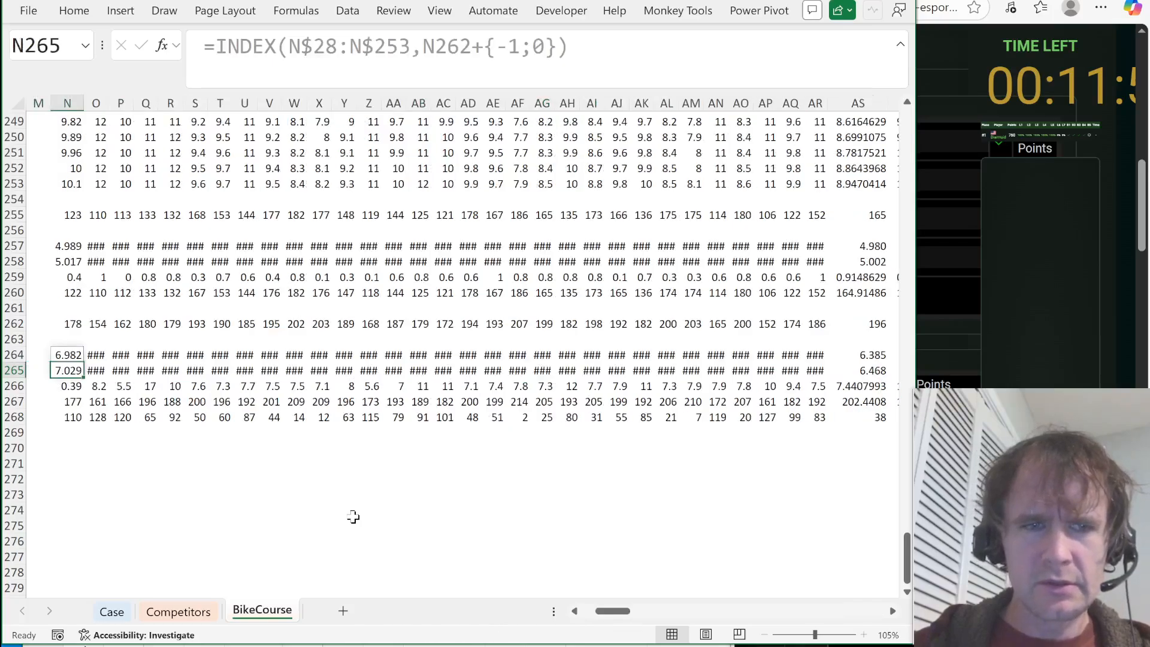
Compare the ranges referenced by the 7-hour block's XMATCH formulas in N262, O262 and P262.
key(Home)
key(ctrl+Right)
key(ctrl+Right)
key(Up)
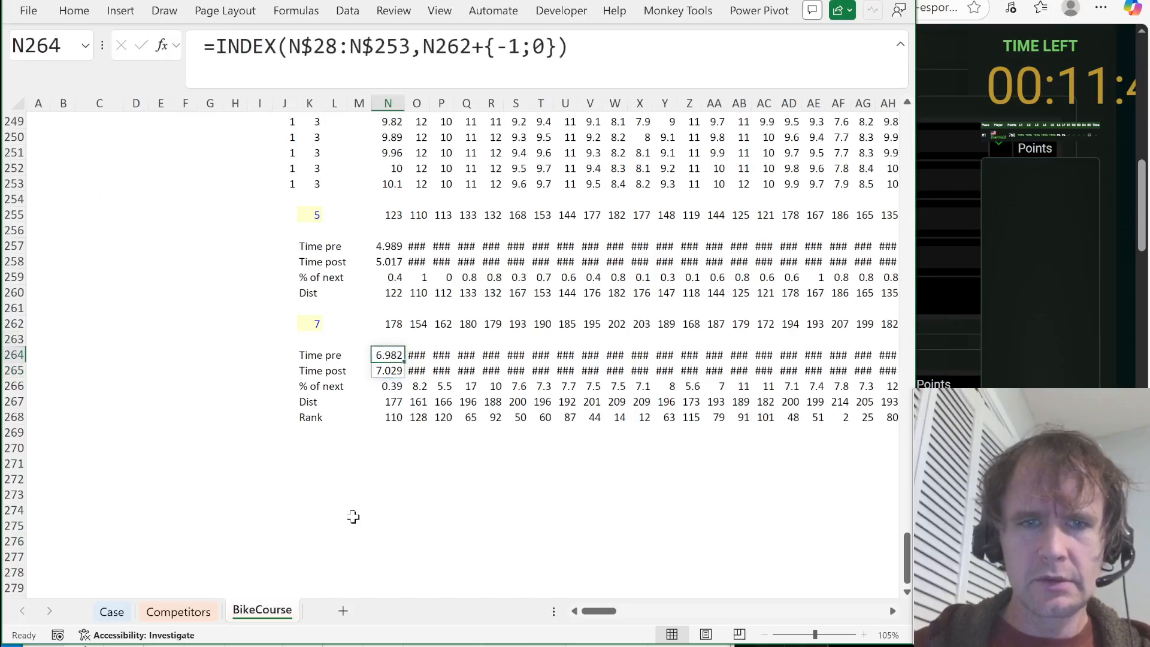
key(Up)
key(Up)
key(Right)
key(F2)
key(Escape)
key(Right)
key(F2)
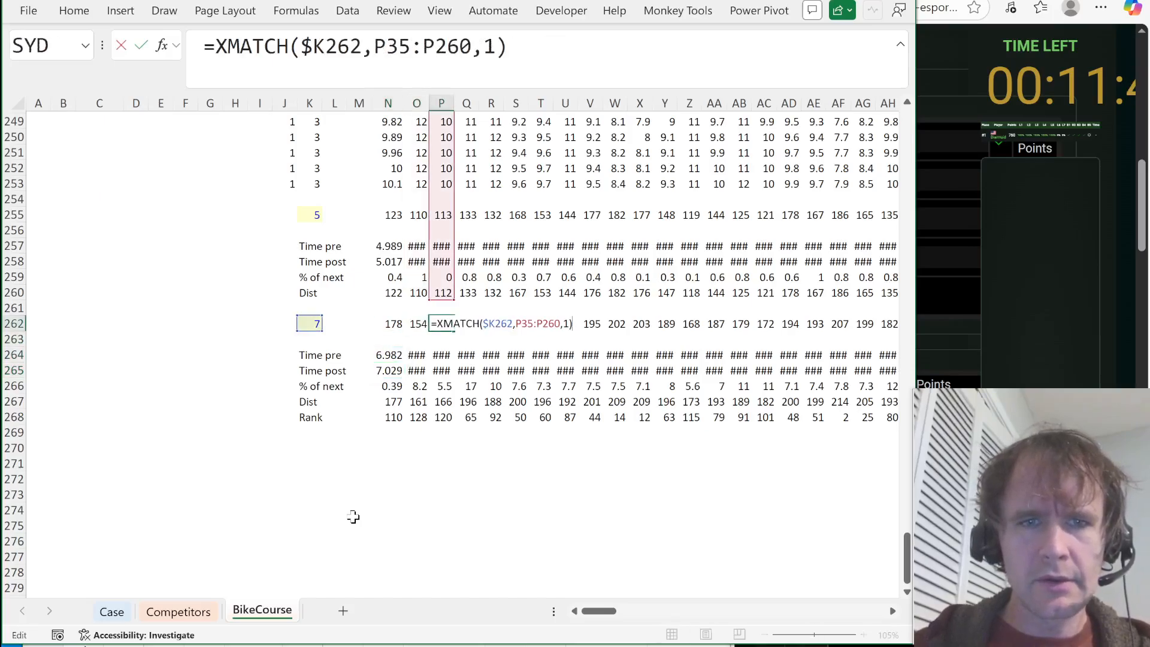
key(Escape)
key(Left)
key(Left)
key(F2)
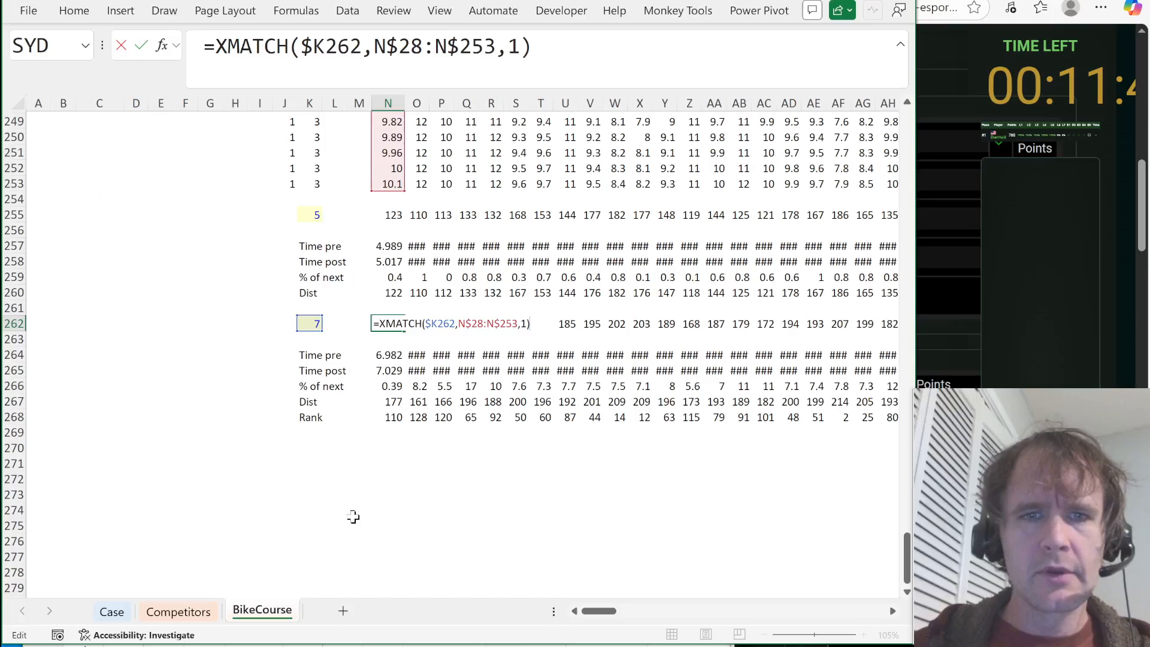
Copy the XMATCH formula from N255 into N262 so the 7-hour lookup uses the row-locked range N$28:N$253.
key(Escape)
key(Up)
key(Up)
key(Up)
key(Up)
key(Up)
key(Up)
key(Up)
key(ctrl+c)
key(Down)
key(Down)
key(Down)
key(Down)
key(Down)
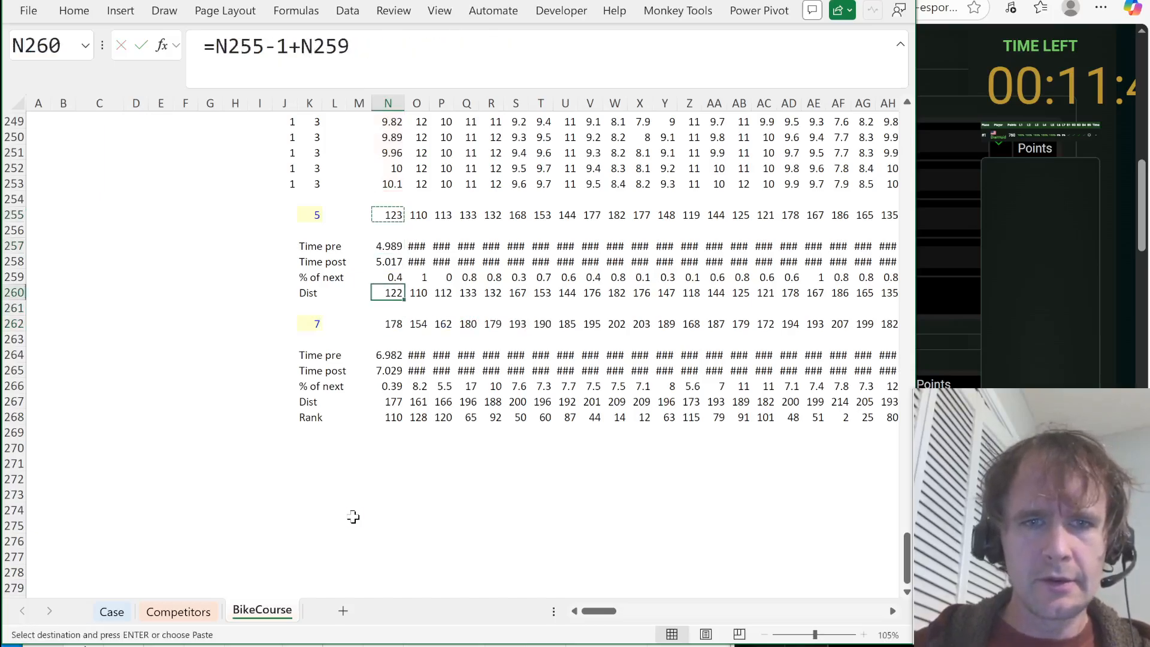
key(Down)
key(Down)
key(ctrl+v)
Fill the row-locked XMATCH formula from N255 across row 255 for all competitors.
key(Up)
key(Up)
key(Up)
key(Up)
key(Up)
key(Up)
key(Up)
key(Right)
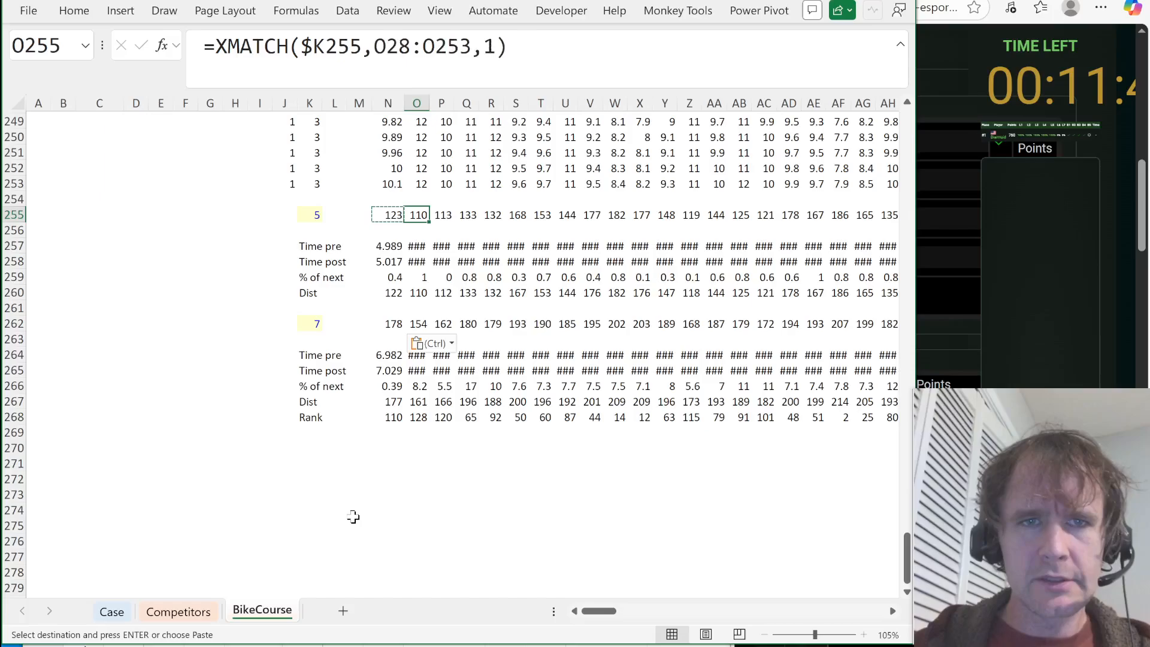
key(Left)
key(ctrl+shift+Right)
key(Return)
Fill the corrected XMATCH formula from N262 across row 262 through column EL.
key(Down)
key(Down)
key(Down)
key(Down)
key(Down)
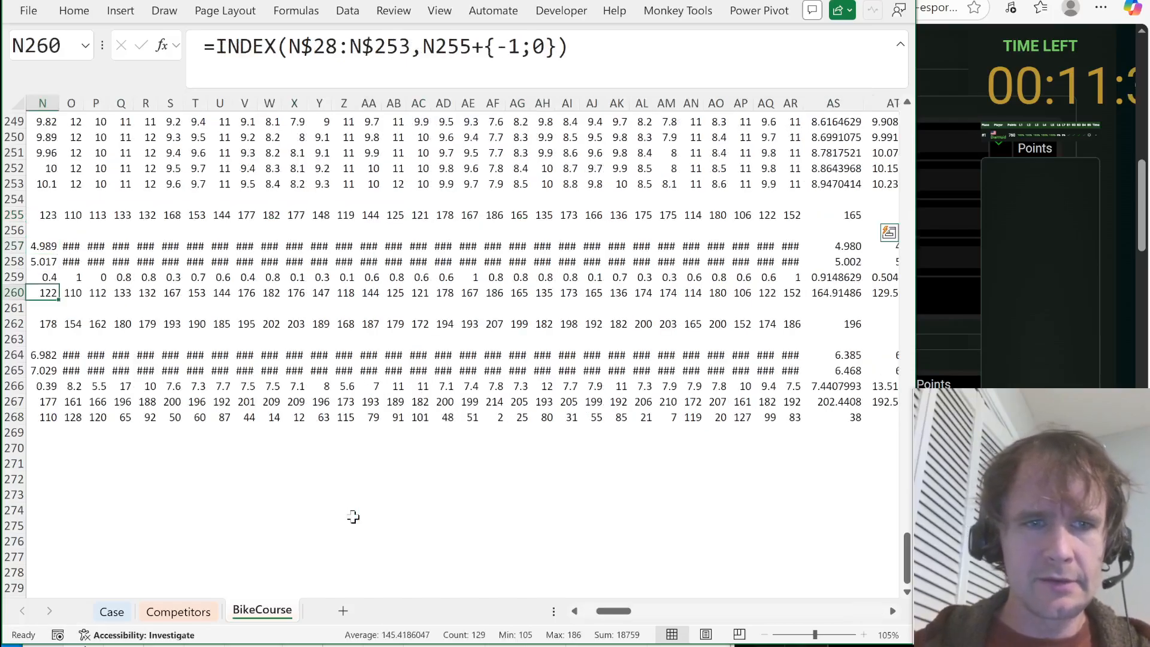
key(Down)
key(Down)
key(shift+space)
On the Case sheet, copy the position lookup formula from H166 into the Level 6 example's answer cell E166.
key(ctrl+Page_Up)
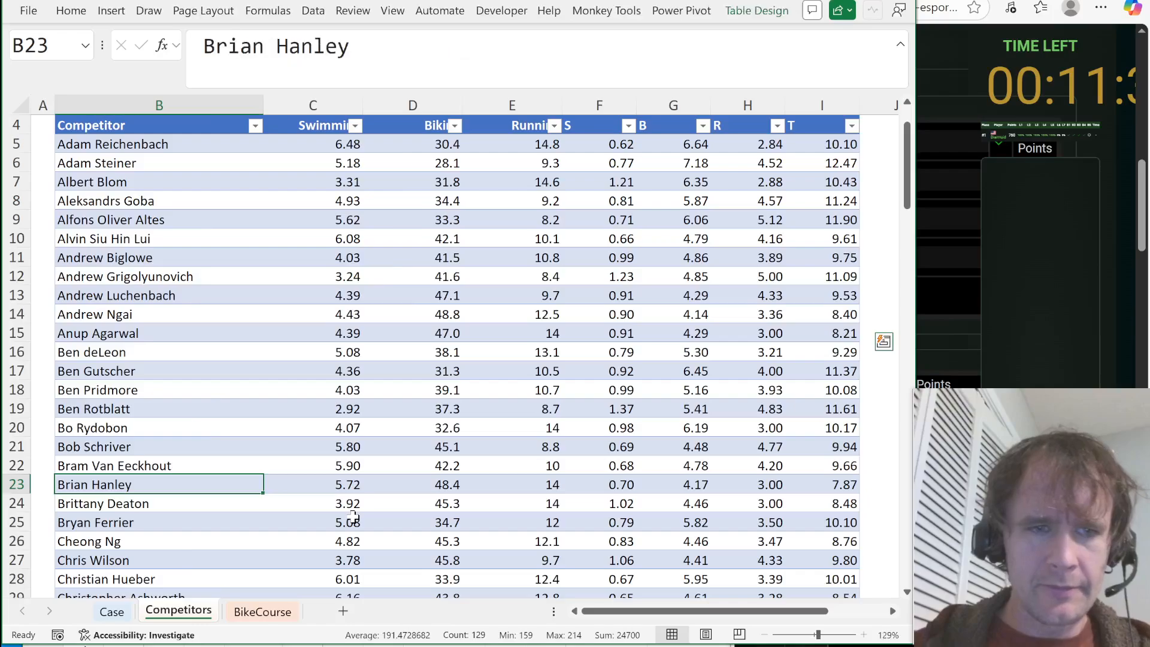
key(ctrl+Page_Up)
key(ctrl+c)
key(Left)
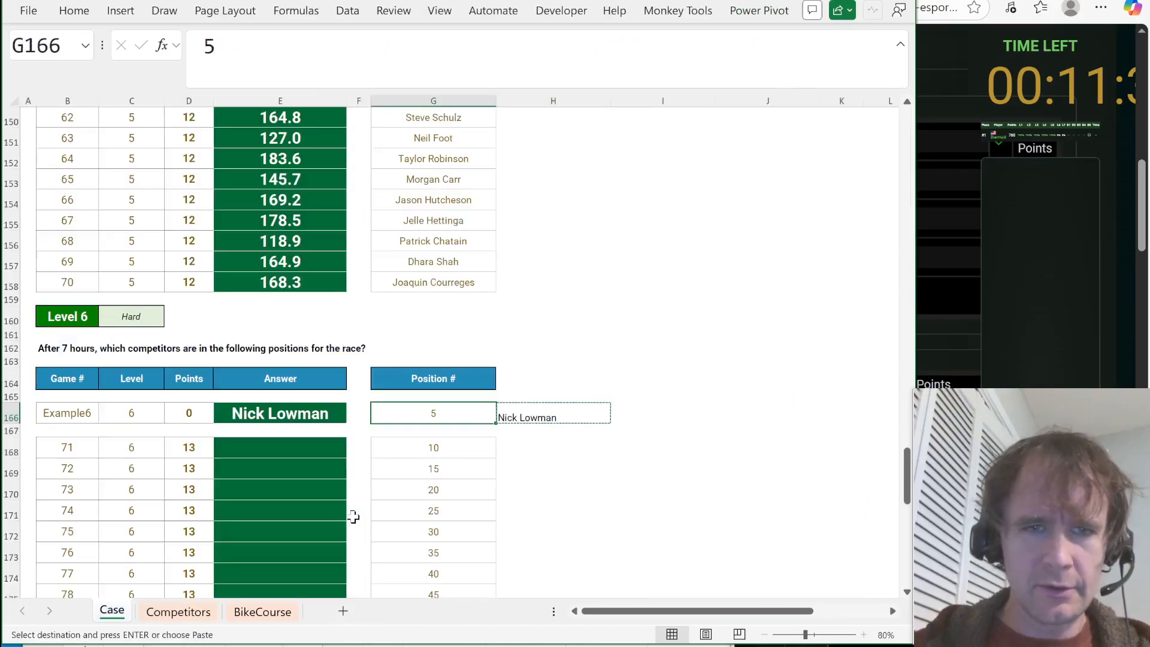
key(Left)
key(Left)
key(ctrl+v)
Copy the lookup formula from E166 into the Level 6 answers for games 71 to 85 in E168:E182.
key(ctrl+c)
key(Down)
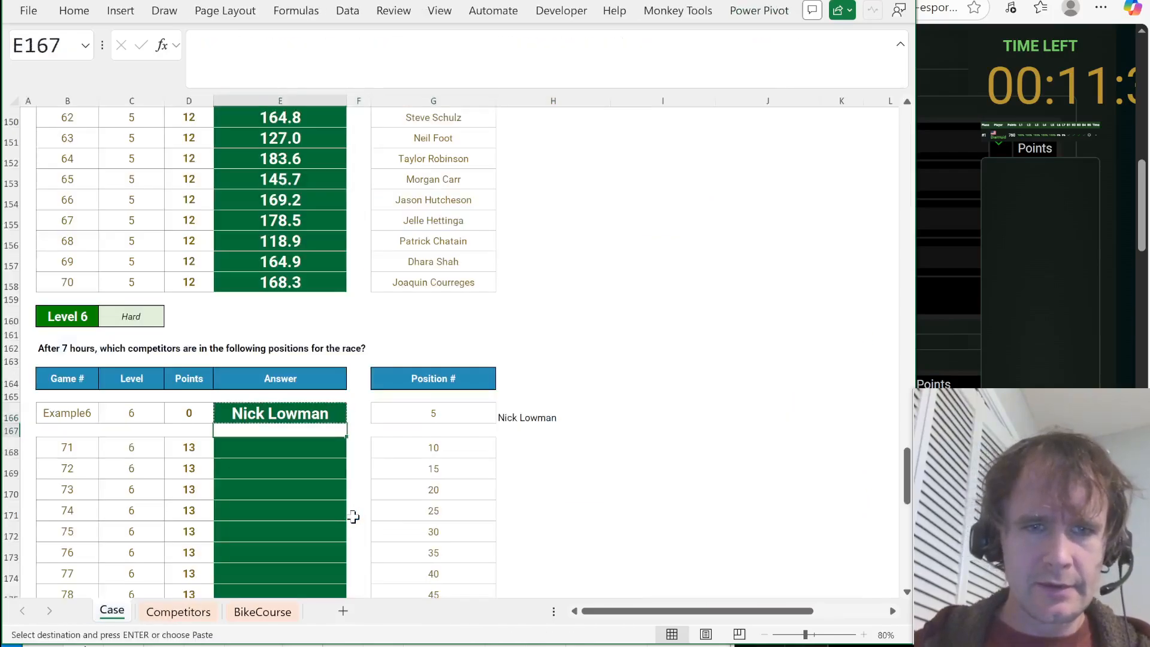
key(Down)
key(ctrl+v)
key(Left)
key(ctrl+Down)
key(Right)
key(ctrl+shift+Up)
key(ctrl+v)
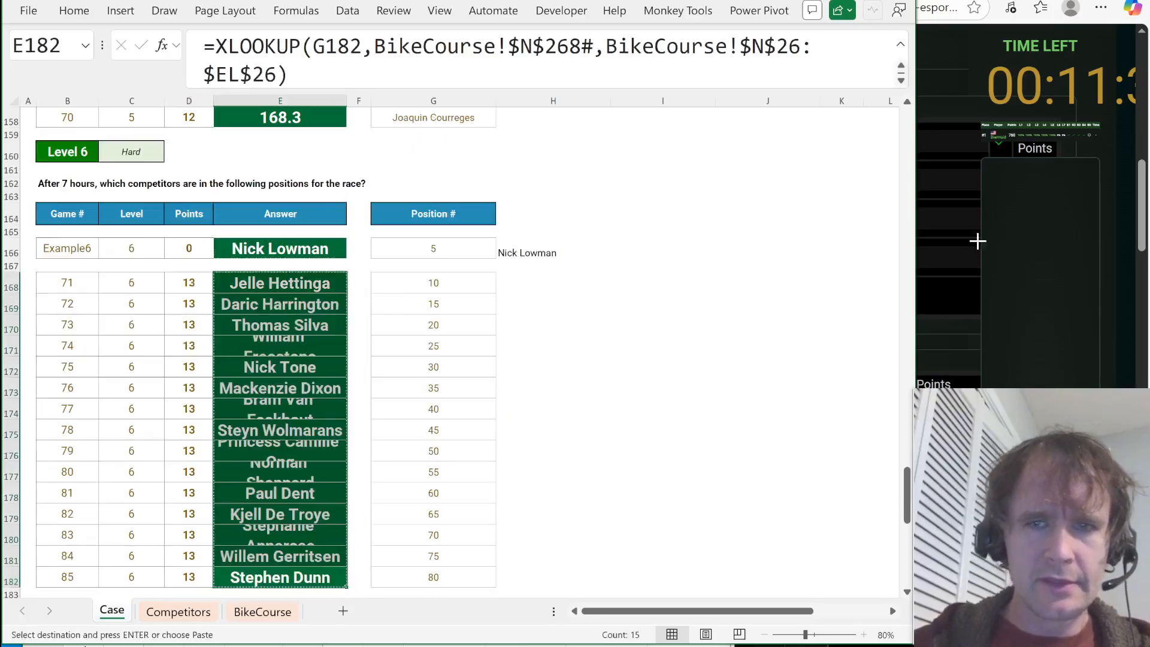
Switch to the competition page in the browser and paste the Level 6 answers into games 71 to 85.
click(956, 288)
scroll(942, 288, down, 15)
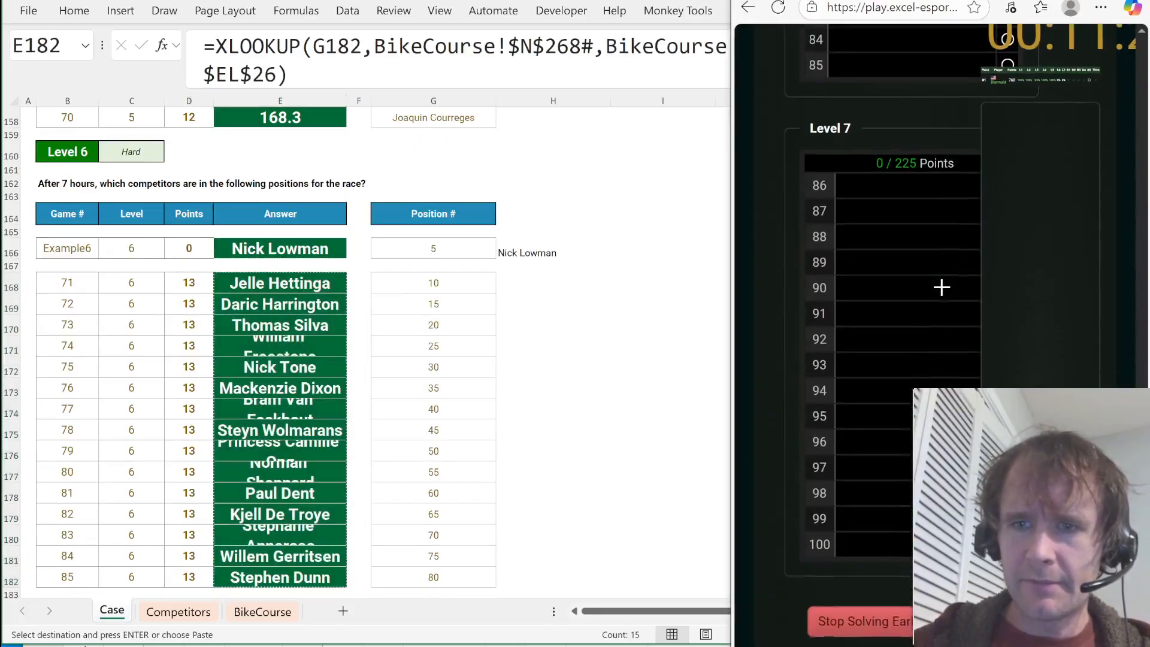
scroll(941, 287, up, 6)
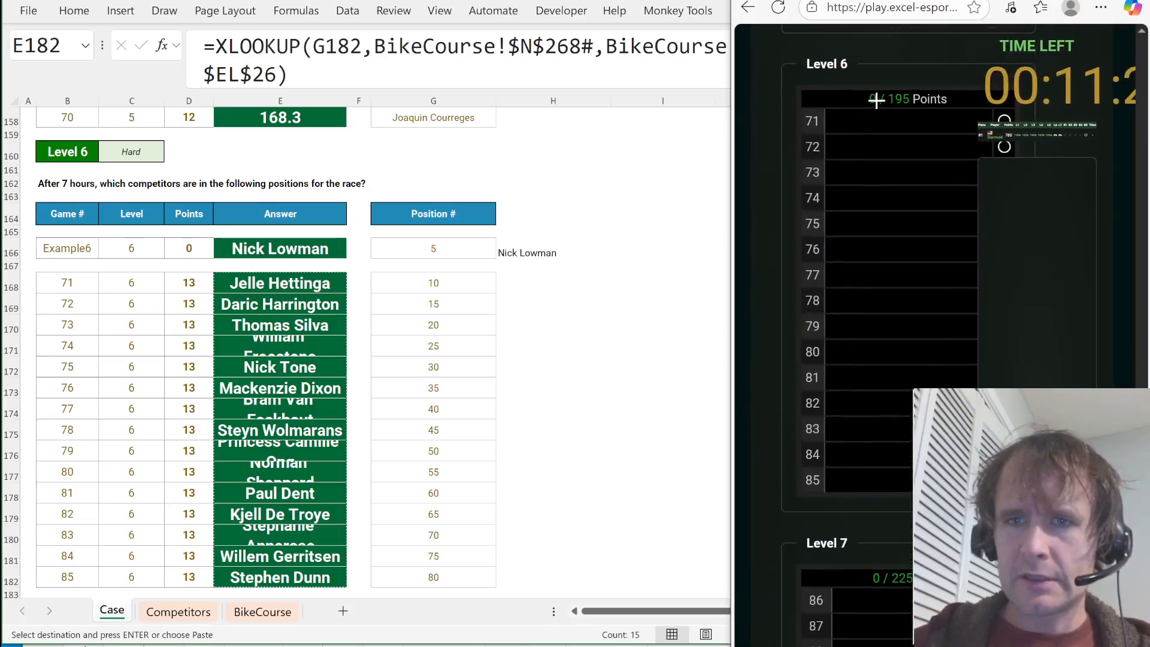
click(853, 121)
key(ctrl+v)
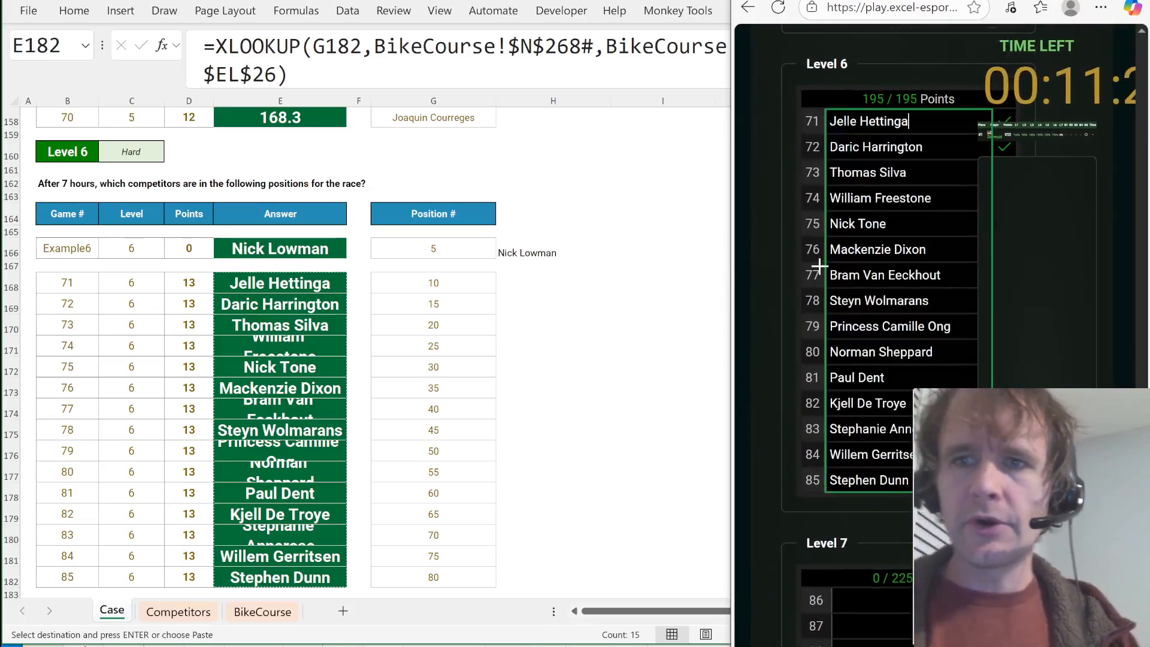
Return to Excel and read the Level 7 instructions on performance decline after 100 km on the Case sheet.
click(482, 375)
key(Page_Down)
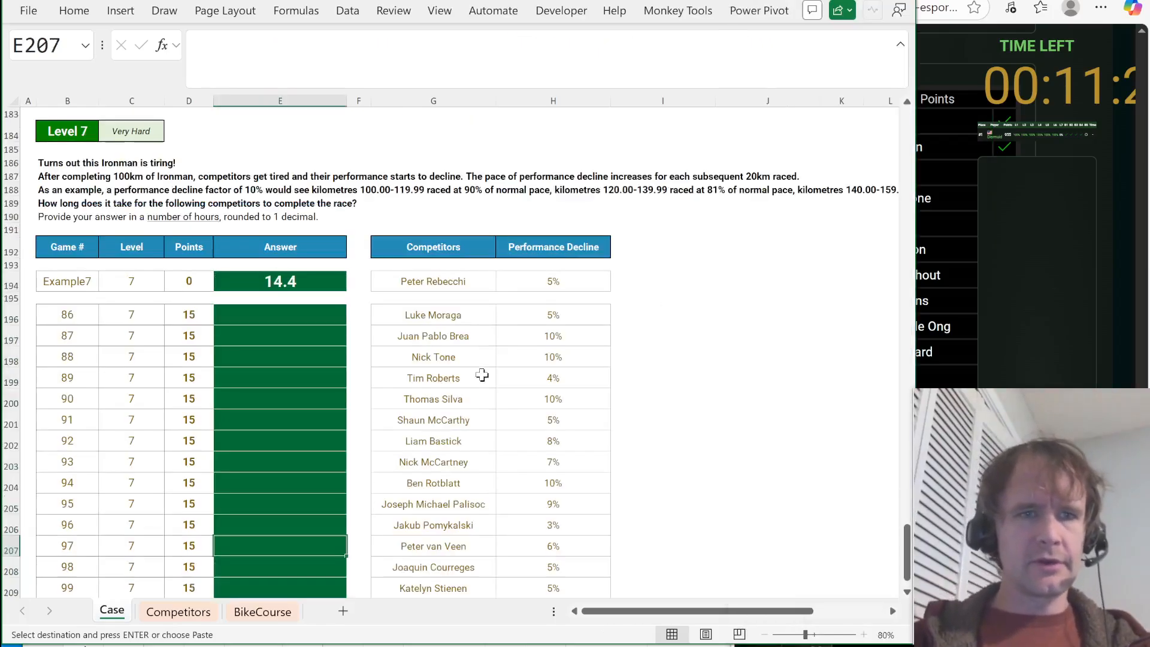
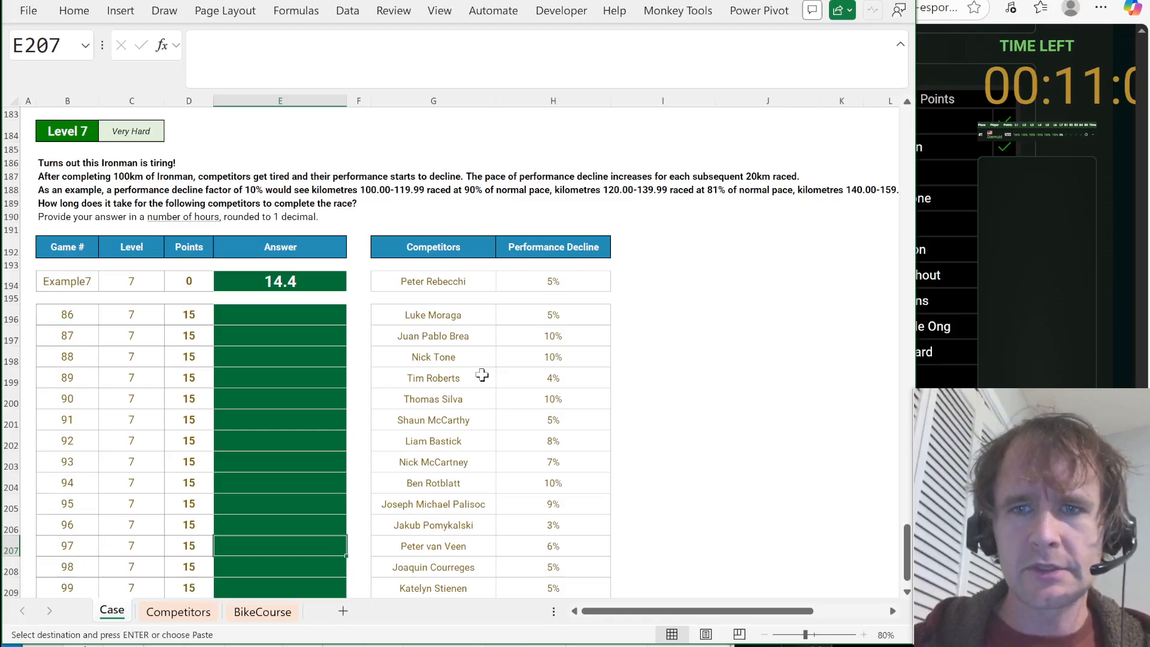
scroll(708, 290, right, 4)
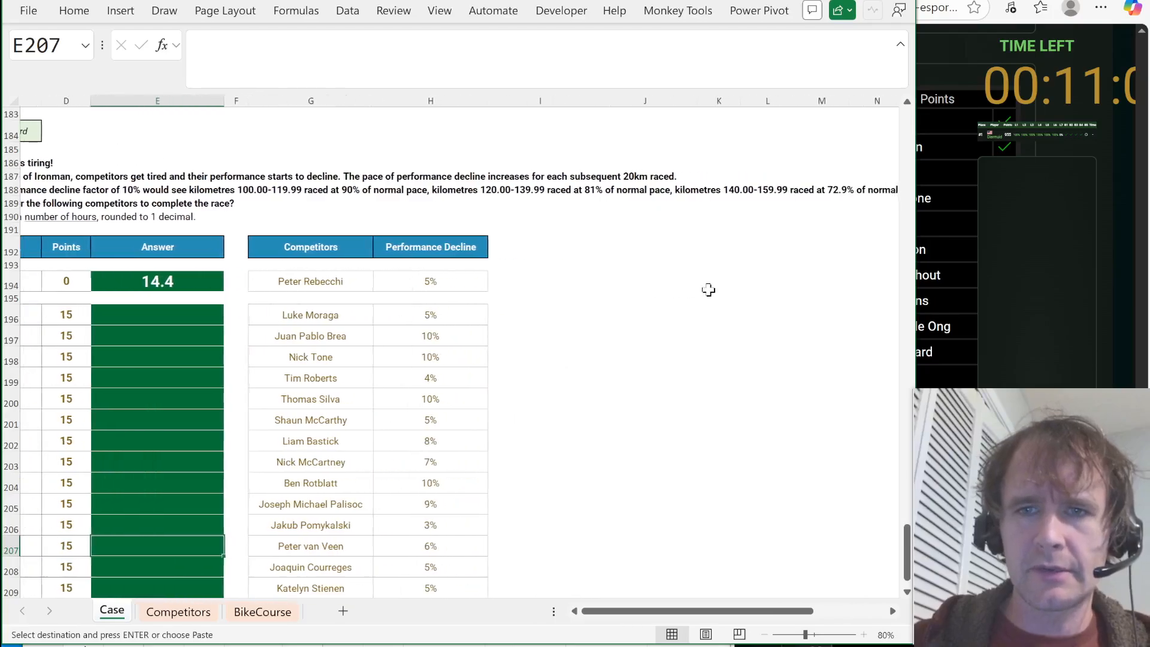
scroll(709, 290, left, 4)
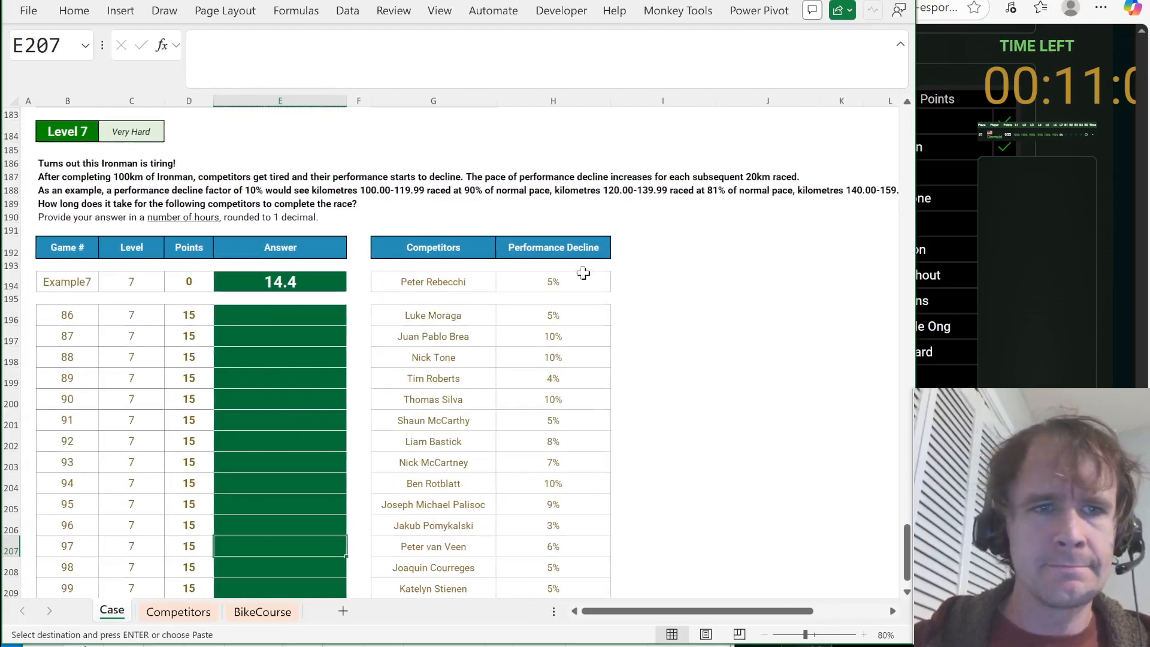
On BikeCourse, enter the header "Tire power" in I27 beside Mult and autofit its column width.
key(ctrl+Page_Down)
key(ctrl+Page_Down)
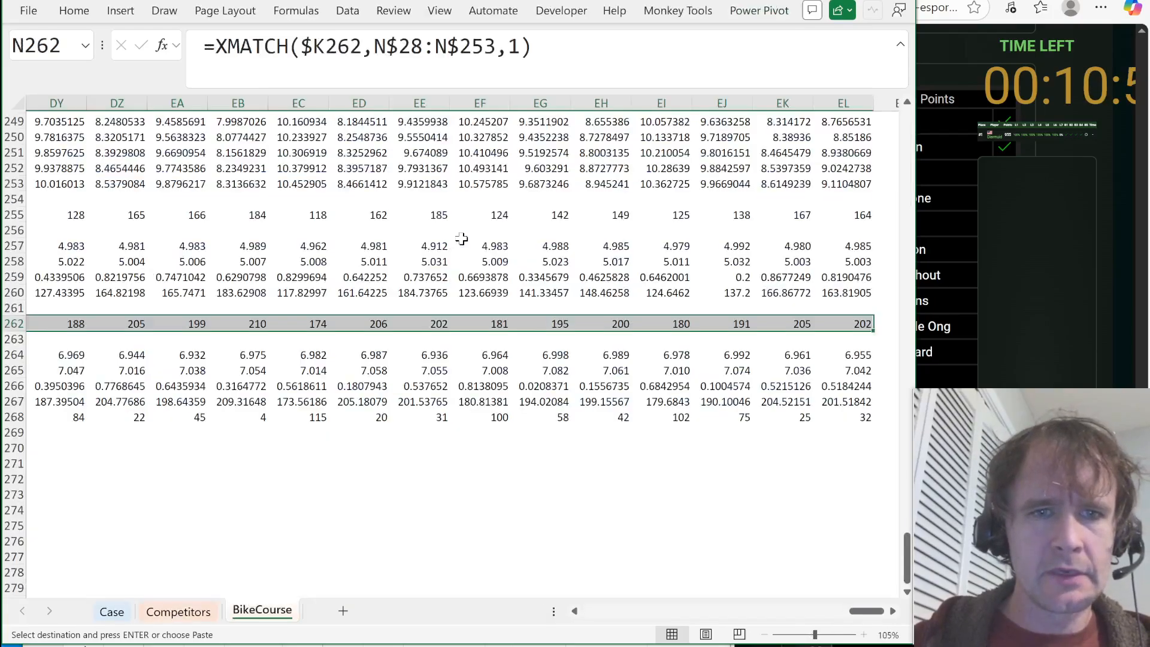
key(ctrl+Left)
key(ctrl+Left)
key(Right)
key(Right)
key(Right)
key(ctrl+Up)
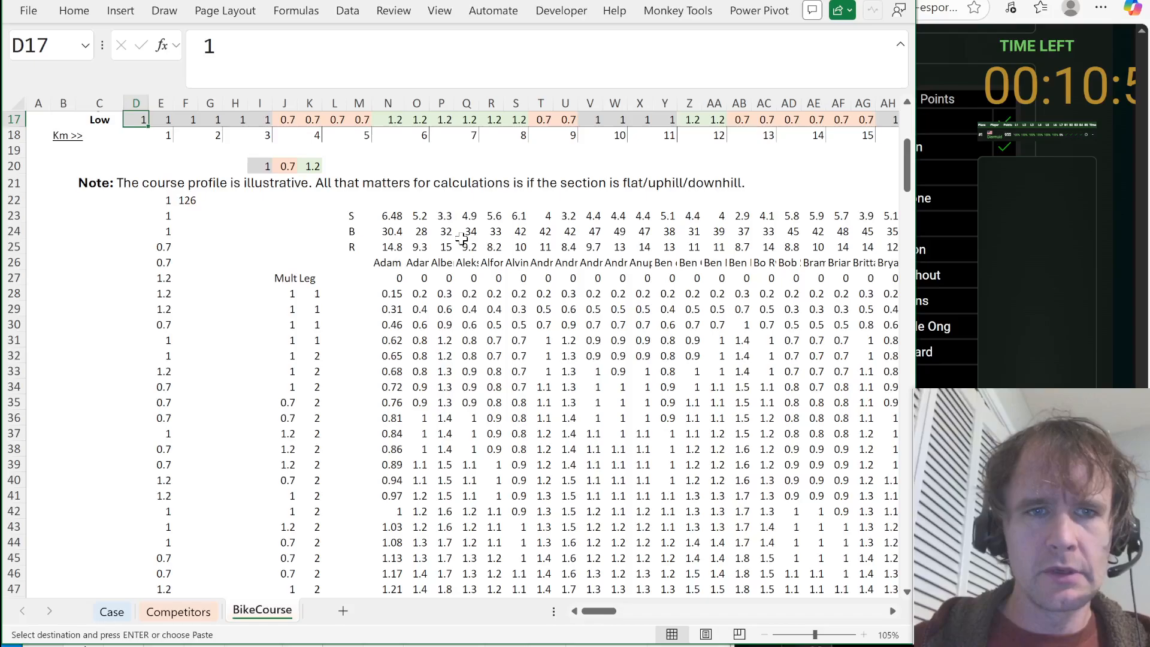
key(Right)
key(Down)
key(Down)
click(255, 277)
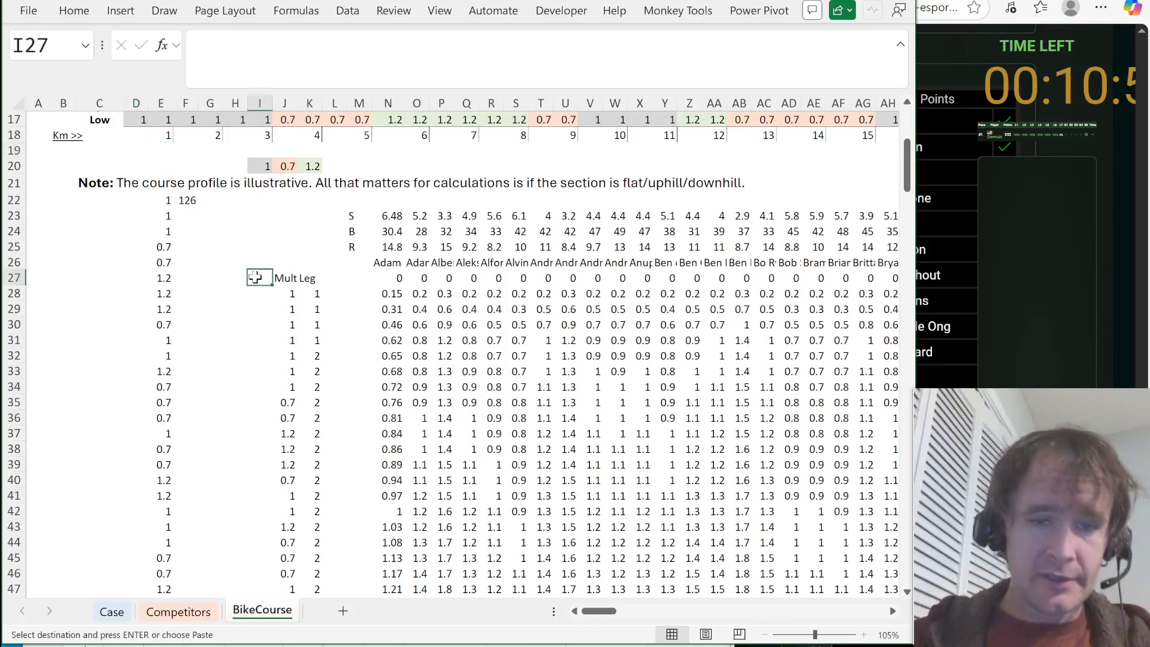
text(Tire mult)
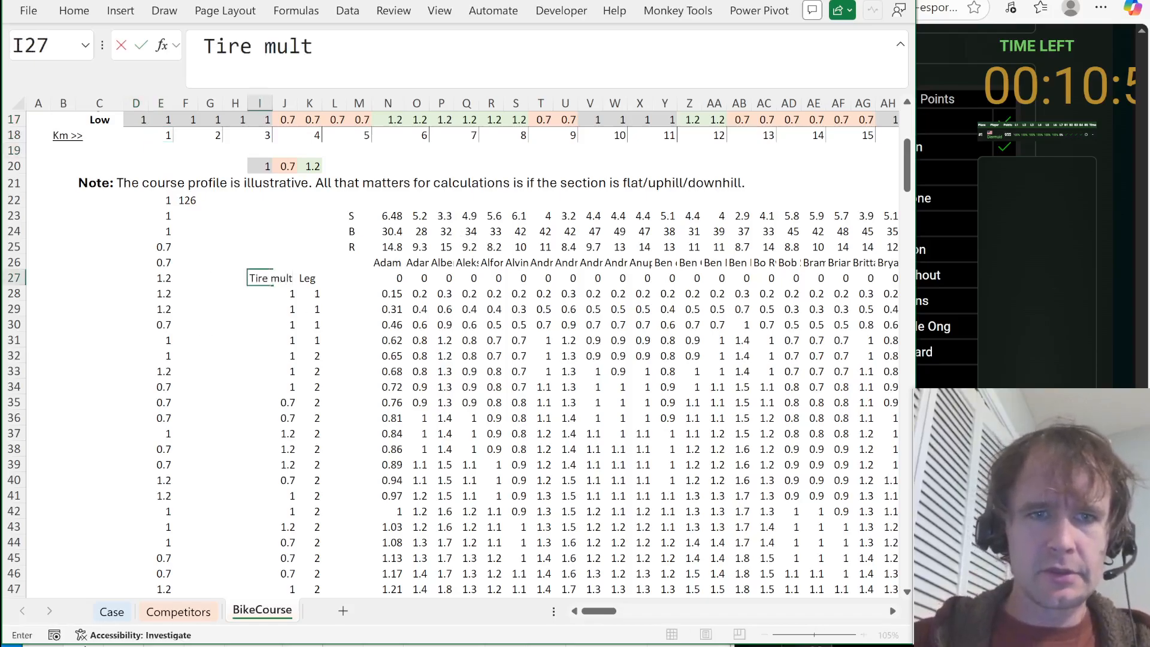
key(BackSpace)
key(BackSpace)
key(BackSpace)
key(BackSpace)
text(power)
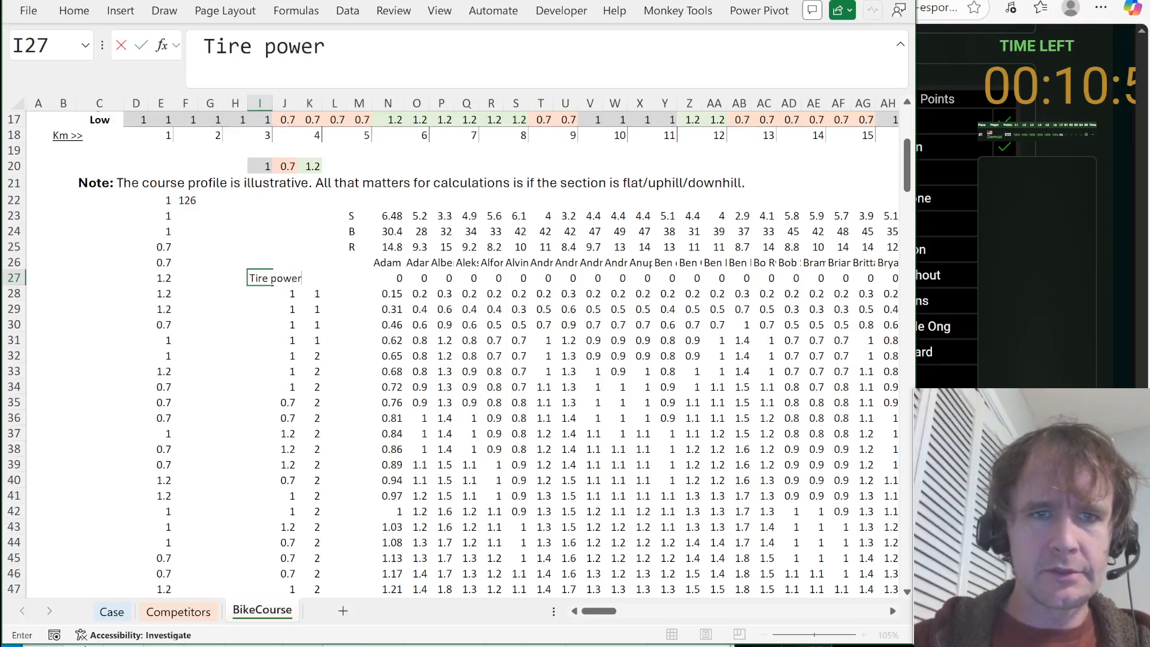
key(Return)
key(Up)
key(alt+h)
key(o)
key(i)
Fill the first 100 kilometre rows of the Tire power column, I28:I127, with 0.
key(Right)
key(Down)
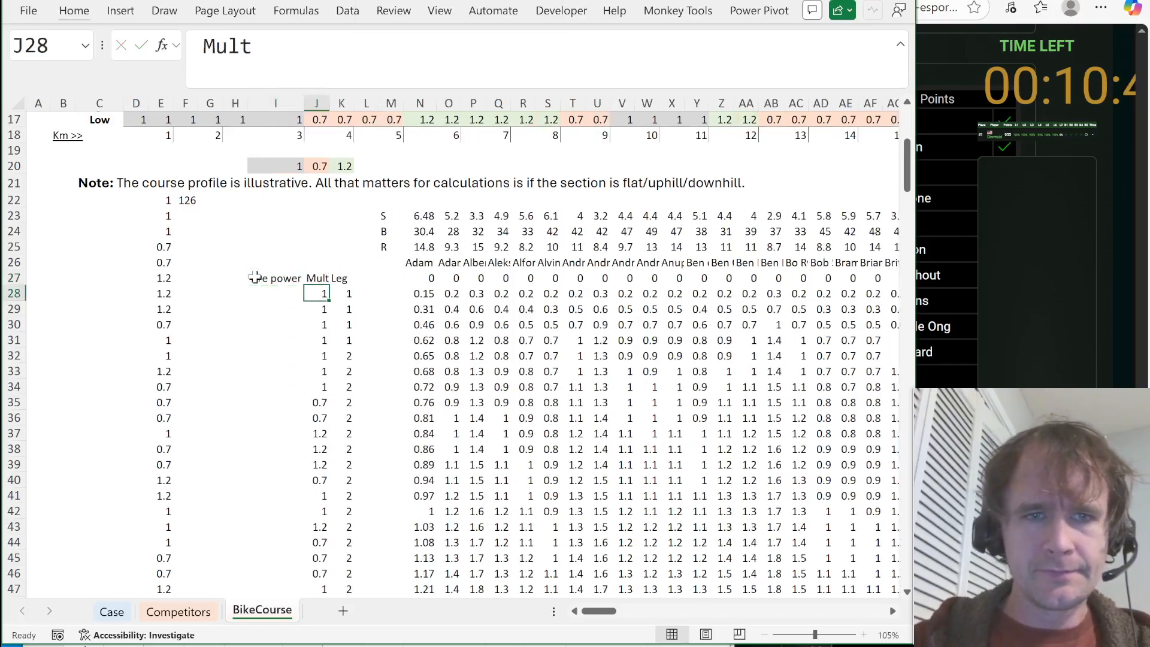
key(Left)
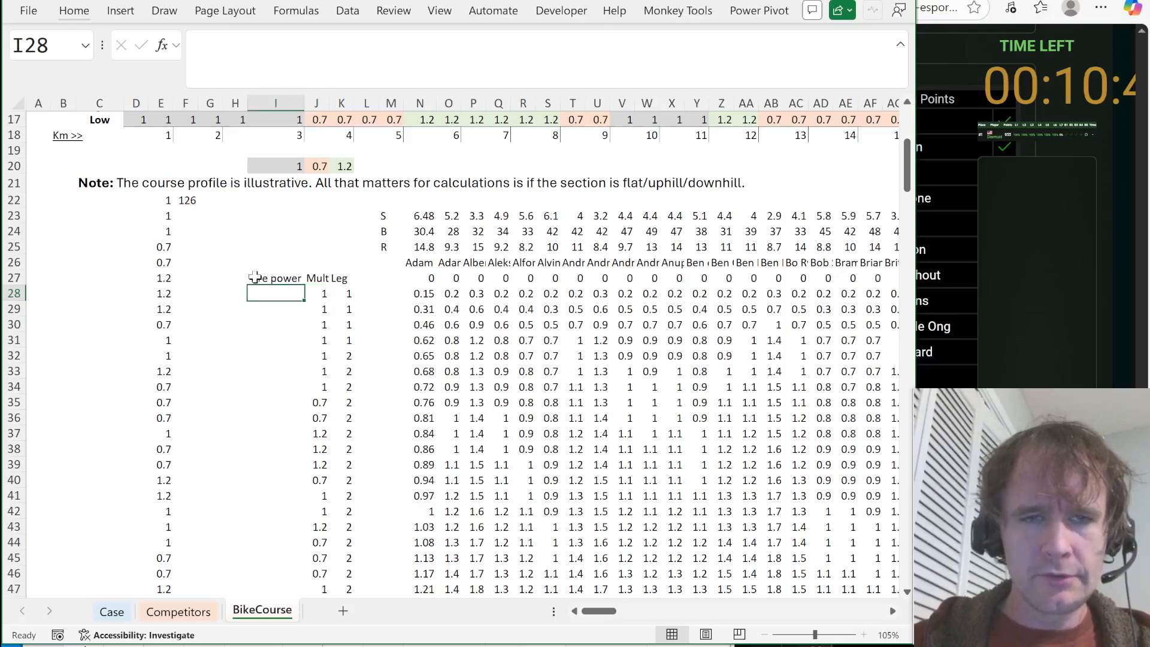
key(shift+Page_Down)
key(ctrl+Page_Up)
key(ctrl+Page_Up)
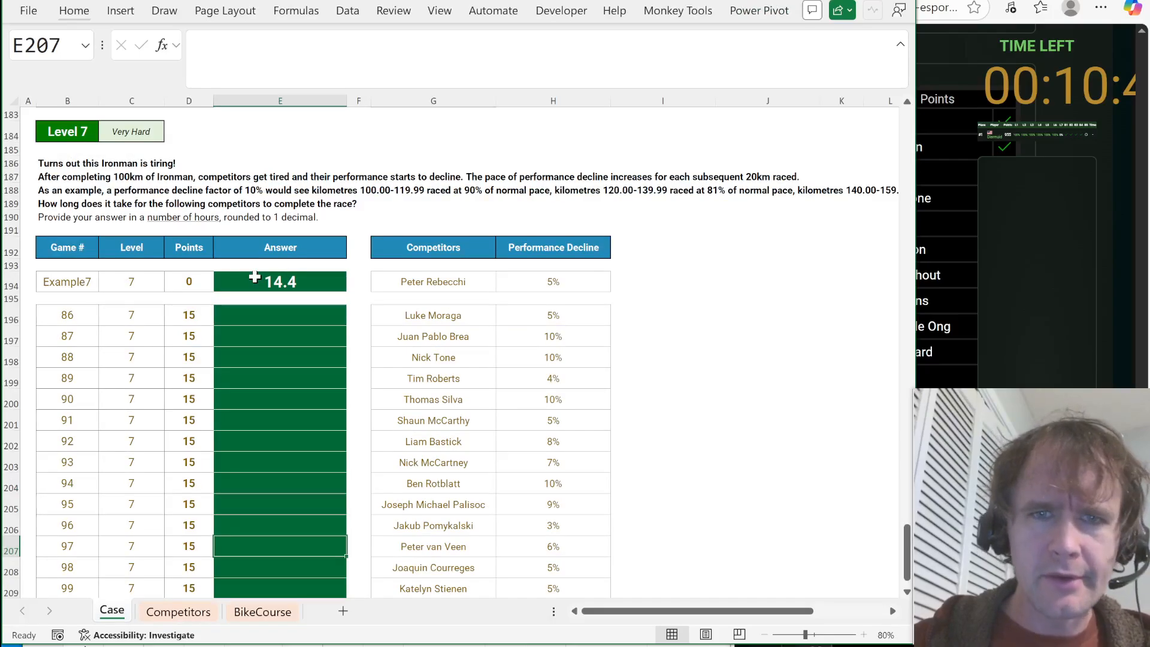
key(ctrl+Page_Down)
key(ctrl+Page_Down)
key(shift+Page_Down)
key(shift+Page_Down)
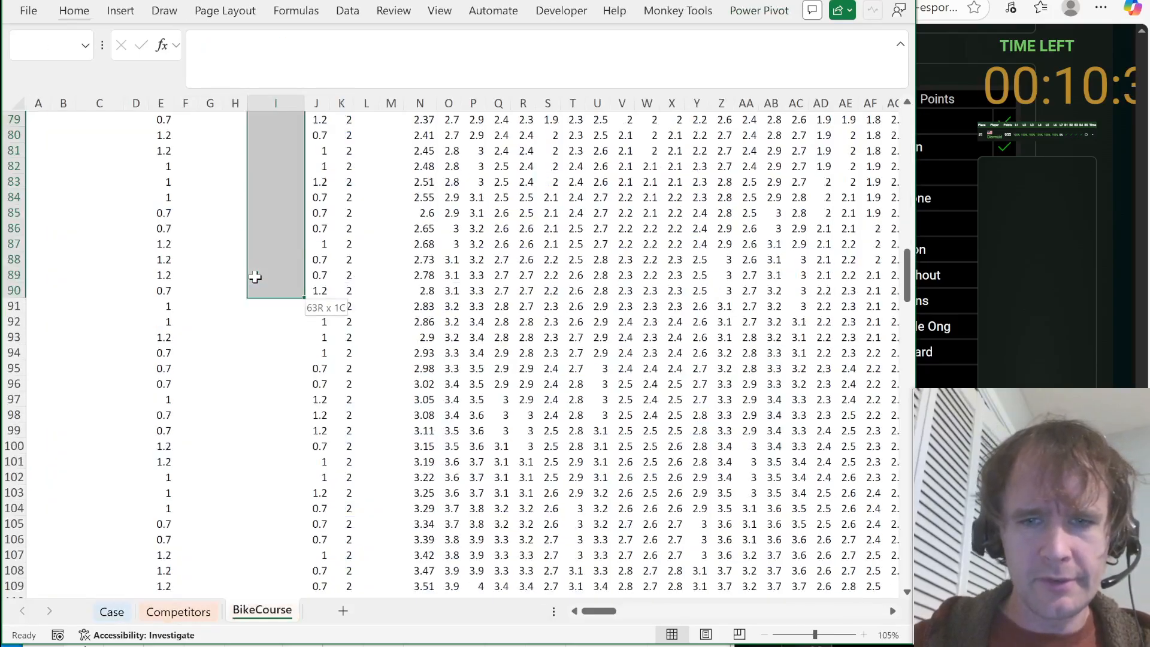
key(shift+Down)
key(shift+Down)
key(shift+Down)
key(shift+Down)
key(shift+Down)
key(shift+Down)
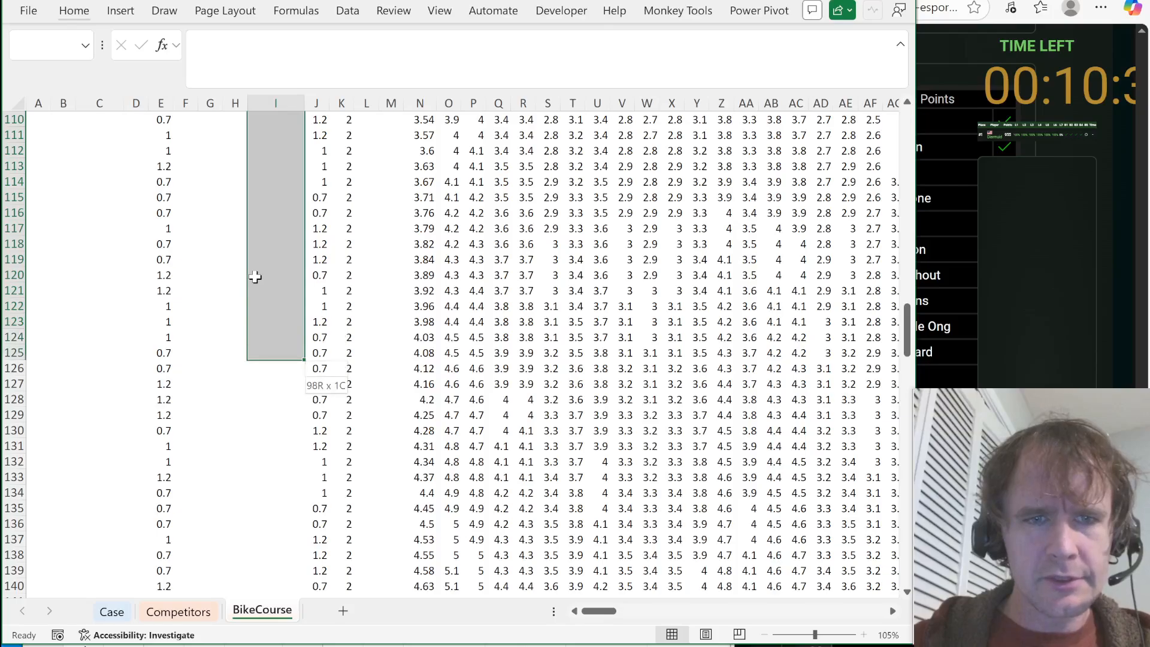
text(0)
key(ctrl+Return)
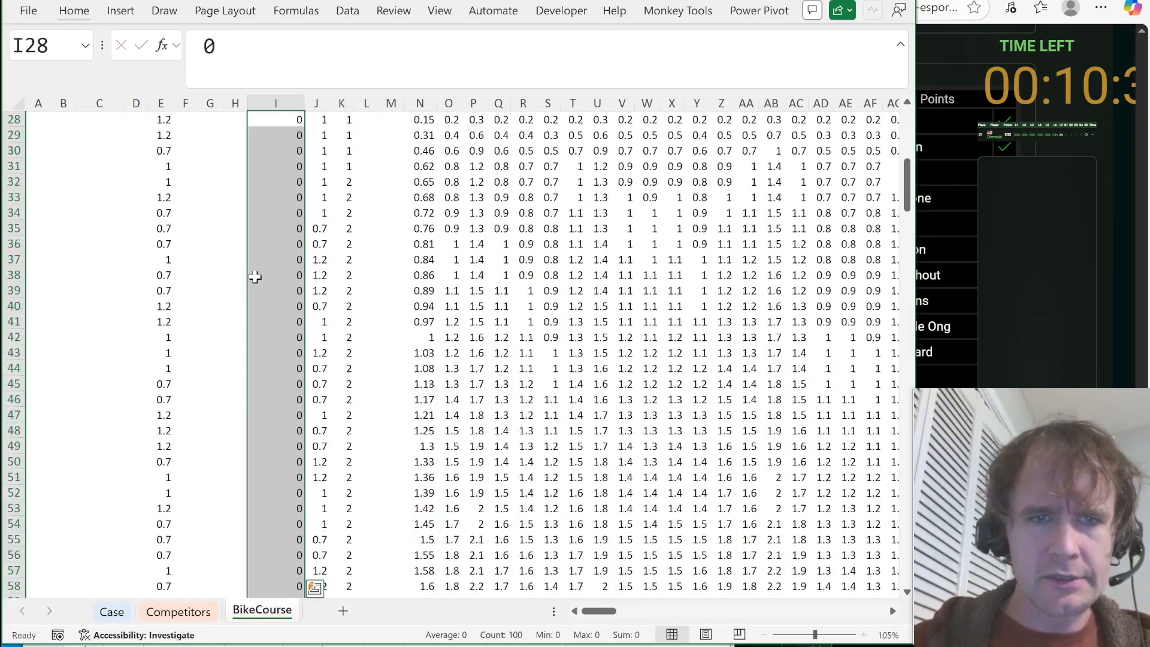
Fill the next 20 kilometre rows of the Tire power column, I128:I147, with 1, rechecking the Level 7 rules on the Case sheet.
key(ctrl+Down)
key(Down)
key(shift+Down)
key(shift+Down)
key(shift+Down)
key(shift+Down)
key(shift+Down)
key(shift+Down)
key(shift+Down)
key(shift+Down)
key(shift+Down)
key(shift+Down)
key(shift+Down)
key(shift+Down)
key(shift+Down)
key(shift+Down)
key(shift+Down)
key(shift+Down)
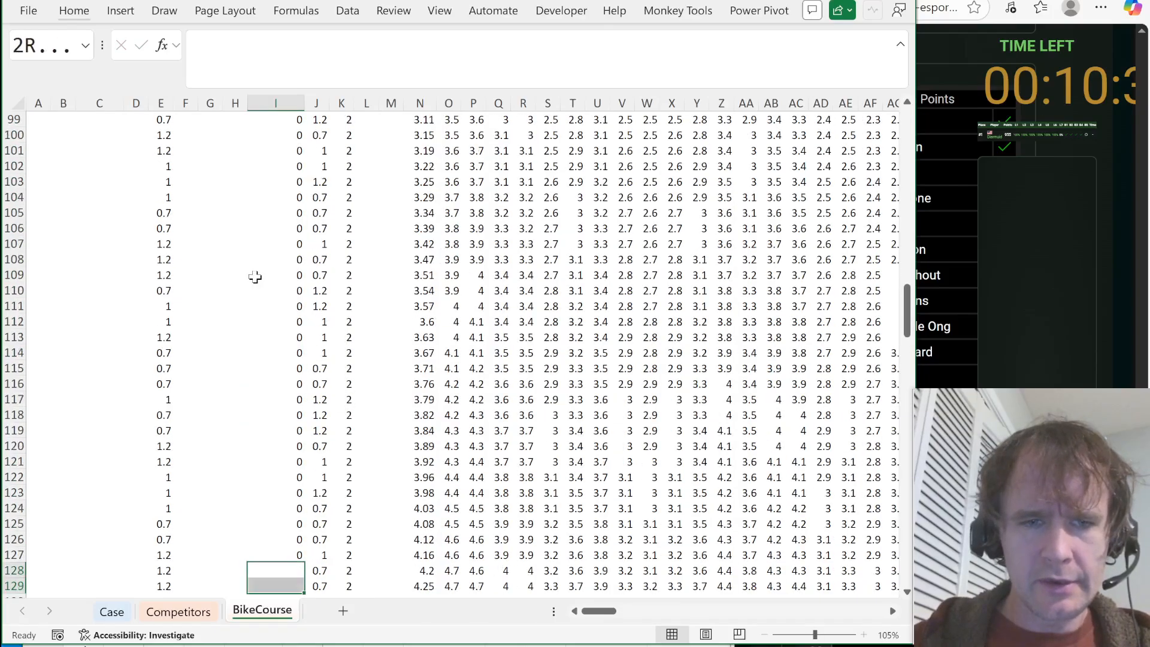
key(ctrl+Page_Up)
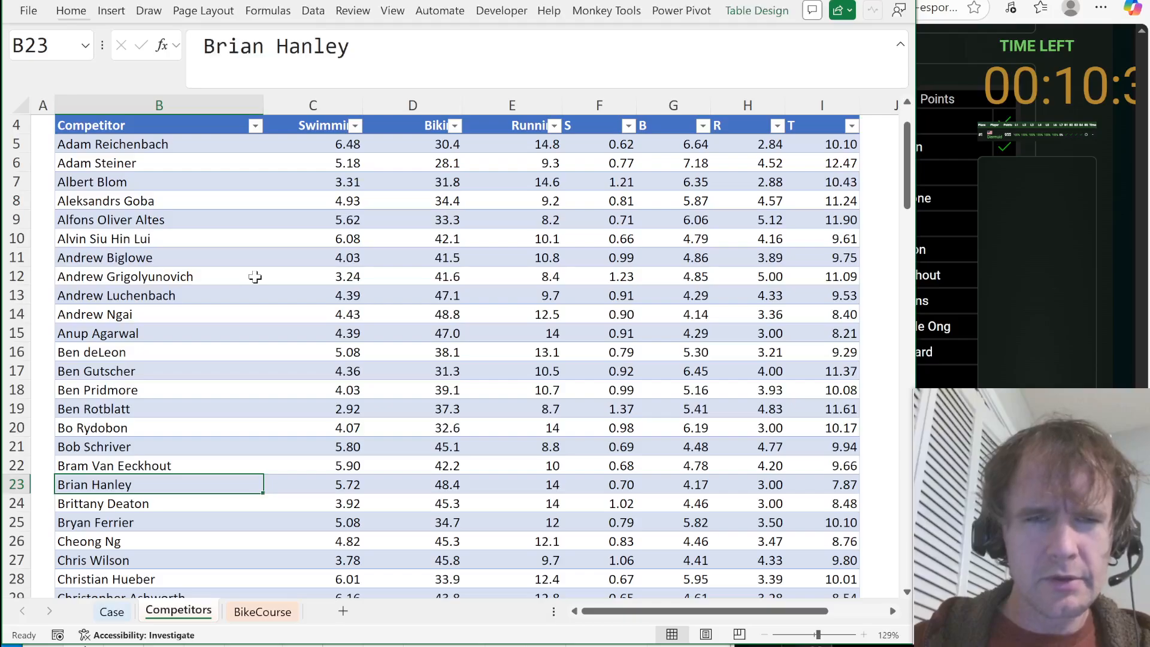
key(ctrl+Page_Up)
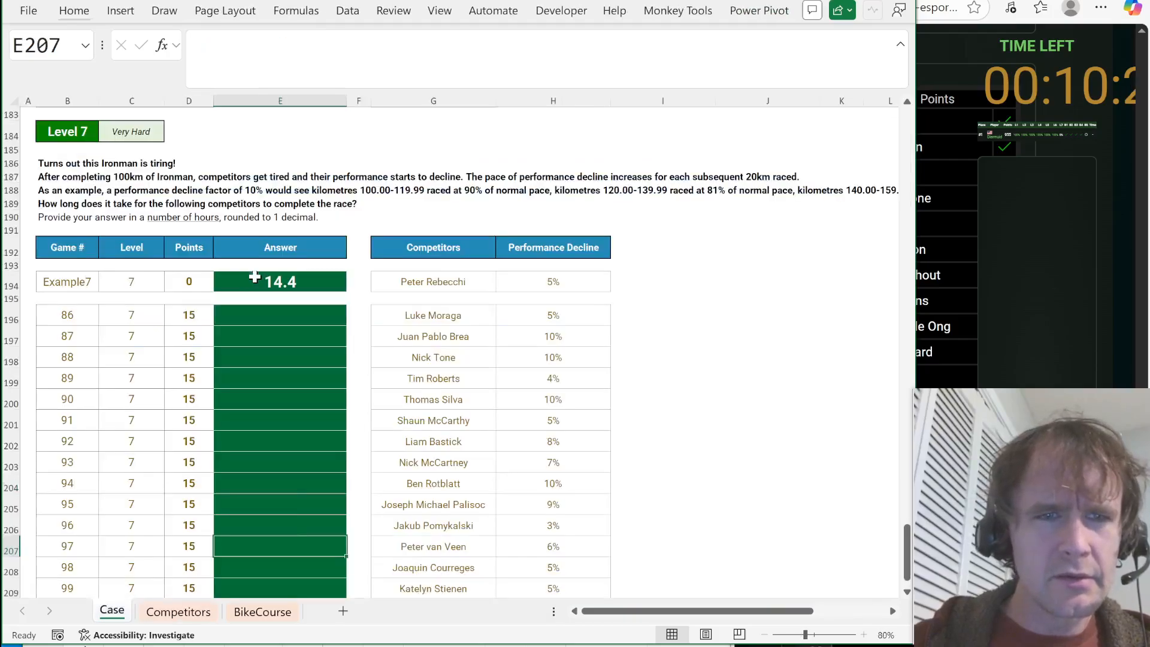
scroll(536, 269, right, 5)
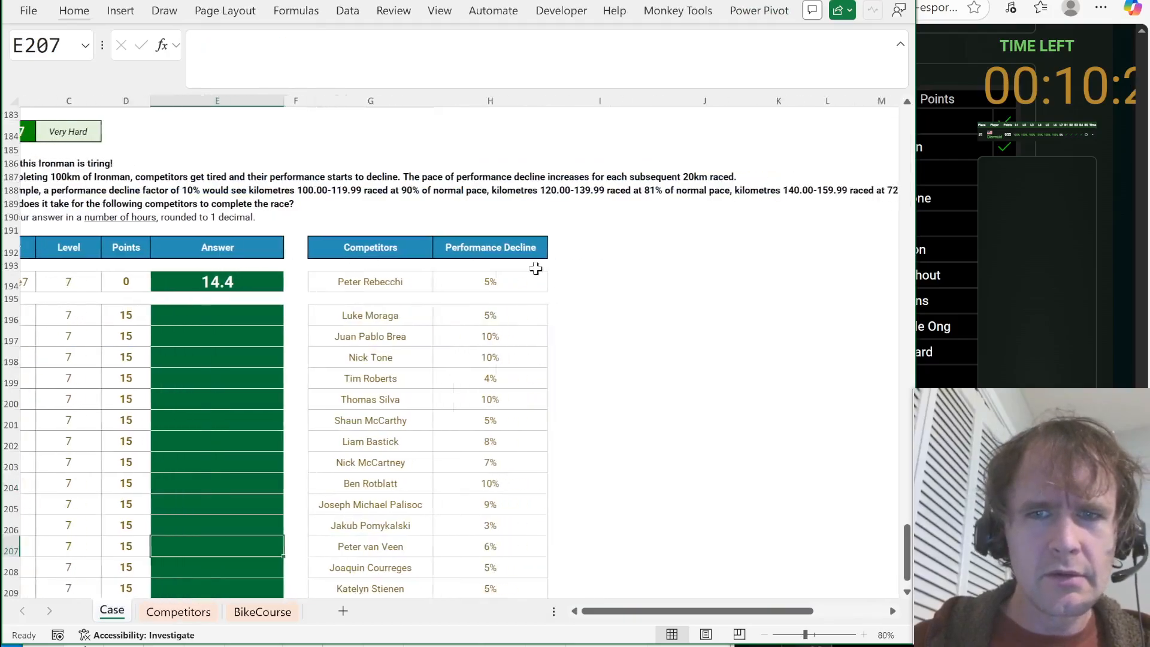
scroll(536, 268, left, 5)
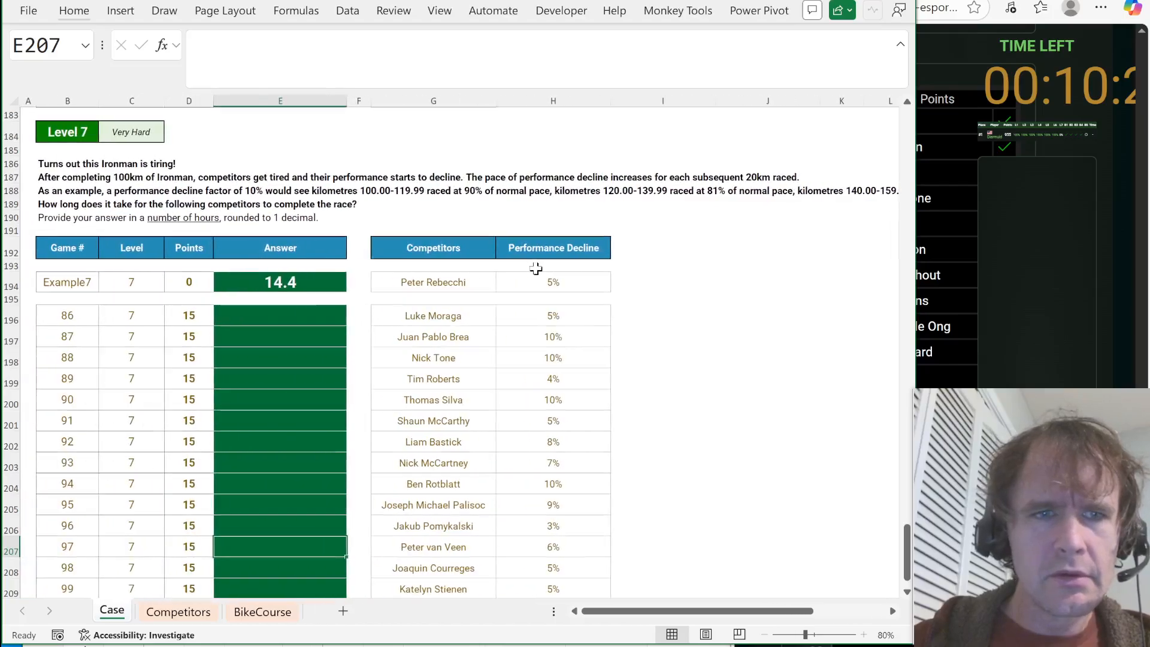
key(ctrl+Page_Down)
key(ctrl+Page_Down)
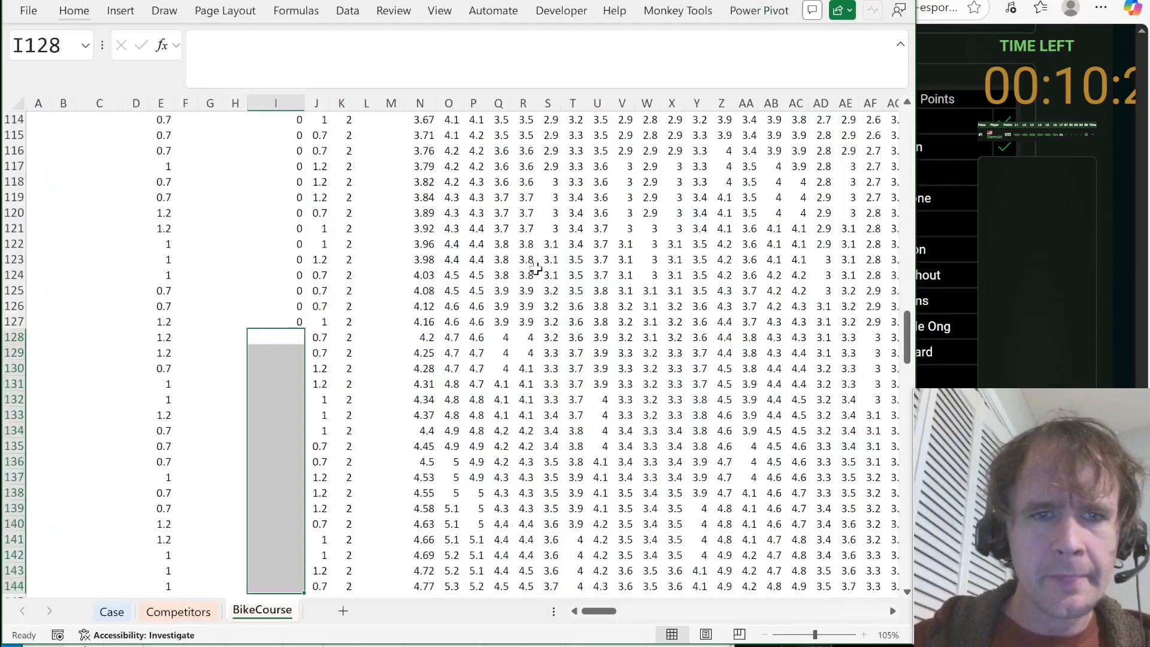
key(shift+Down)
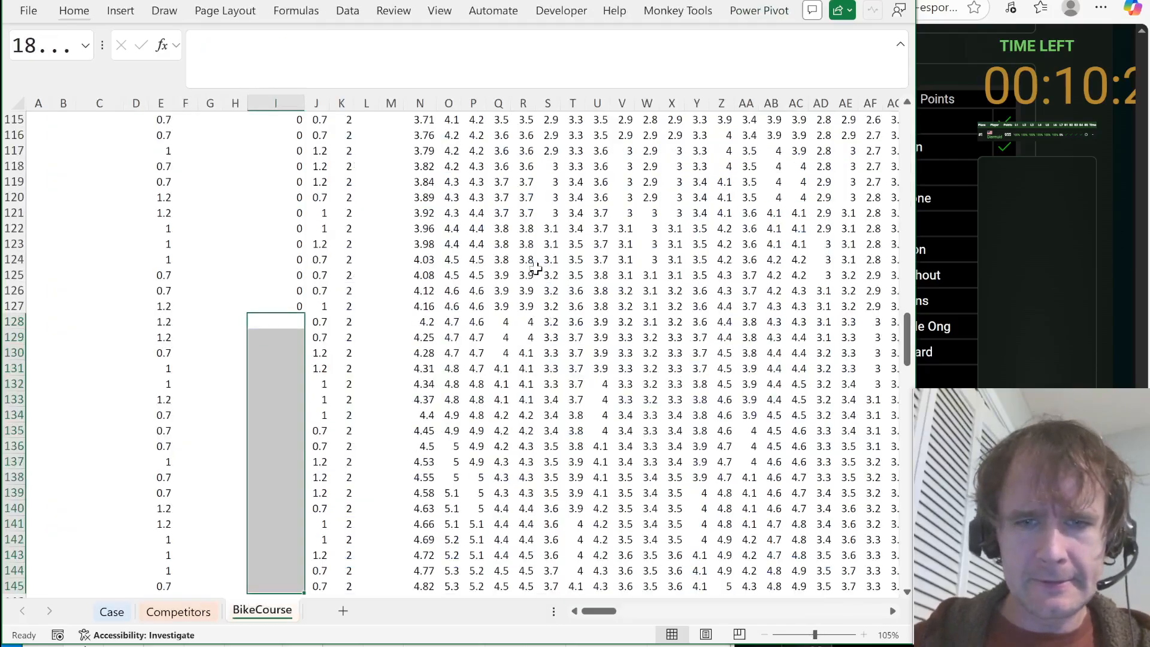
key(shift+Down)
key(shift+Down)
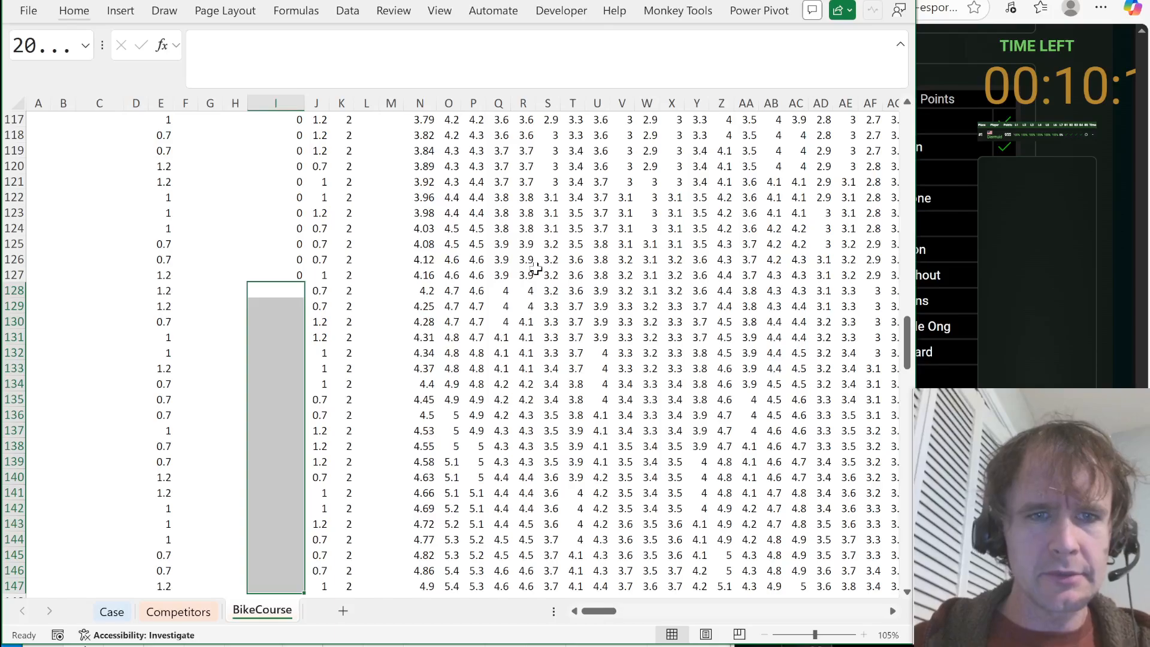
text(1)
key(ctrl+Return)
Set I128 to =I127+1 and make each row in I129:I147 equal to the cell above it, starting with =I128.
text(=)
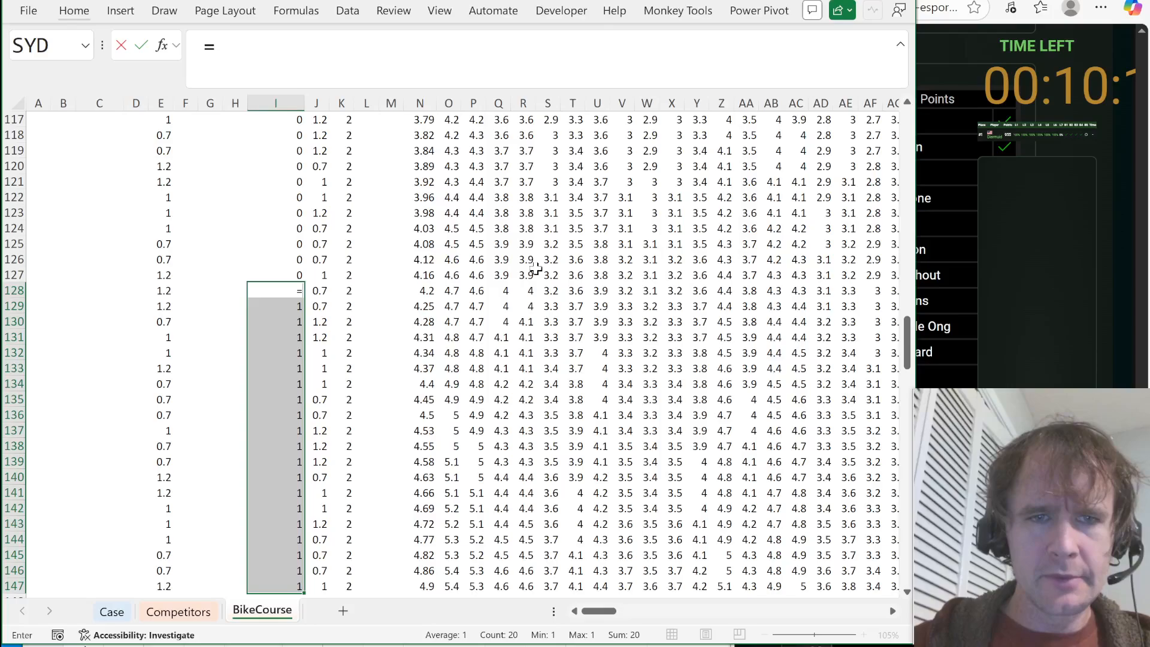
key(Up)
text(+1)
key(Return)
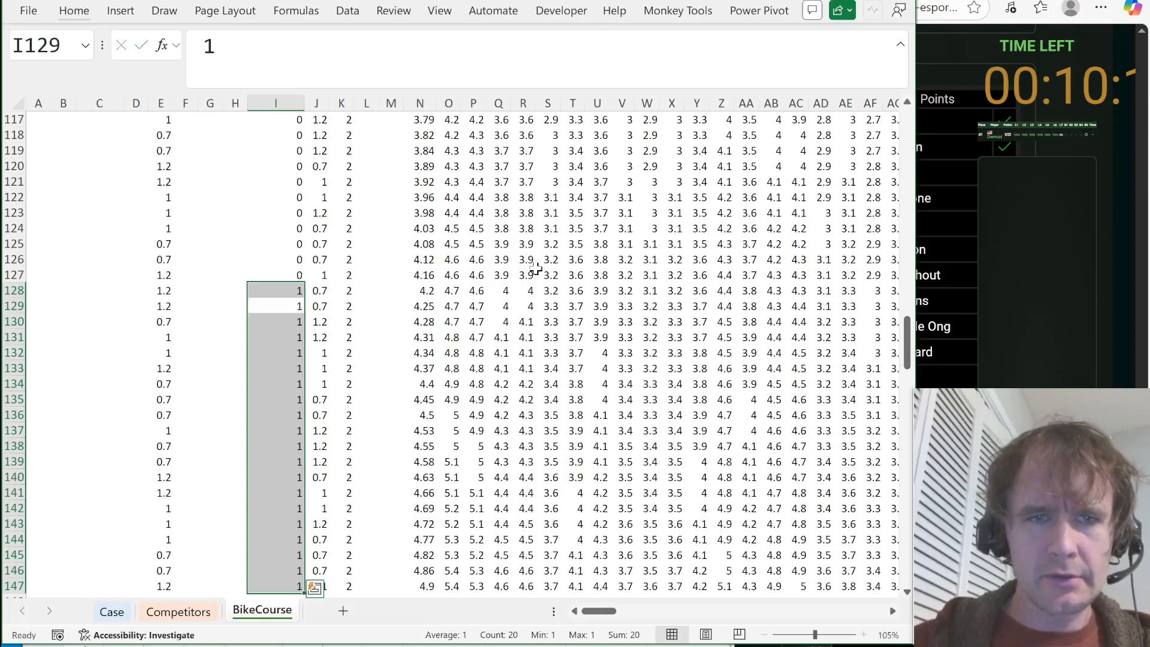
key(Left)
key(Right)
key(ctrl+shift+Down)
text(=)
key(Up)
key(ctrl+Return)
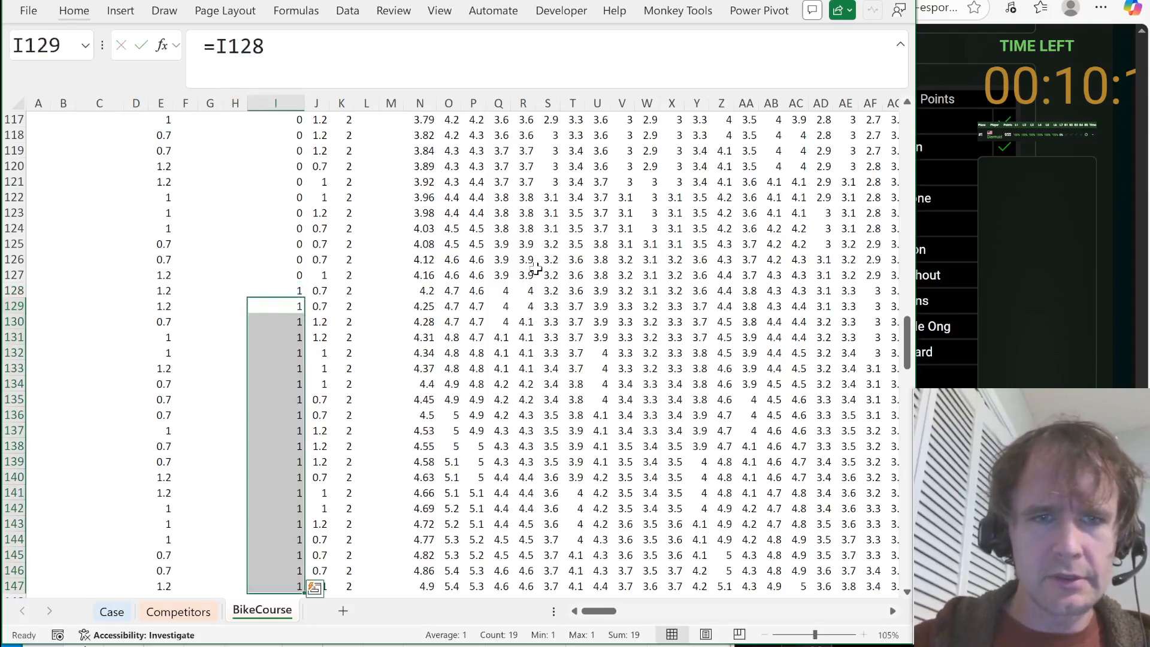
Copy the 20-row Tire power block I128:I147 and paste it repeatedly beneath itself, filling the column through I267.
key(Up)
key(ctrl+shift+Down)
key(ctrl+c)
key(ctrl+Down)
key(Down)
key(ctrl+v)
key(ctrl+Down)
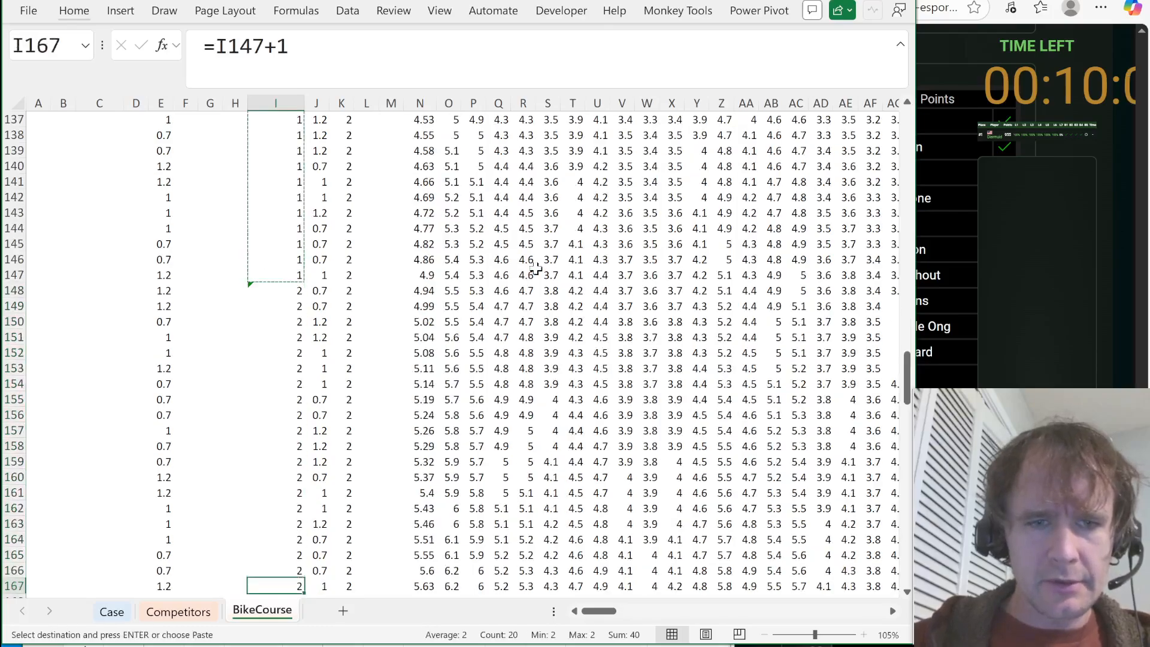
key(Down)
key(ctrl+v)
key(ctrl+Down)
key(Down)
key(ctrl+v)
key(ctrl+Down)
key(Down)
key(ctrl+v)
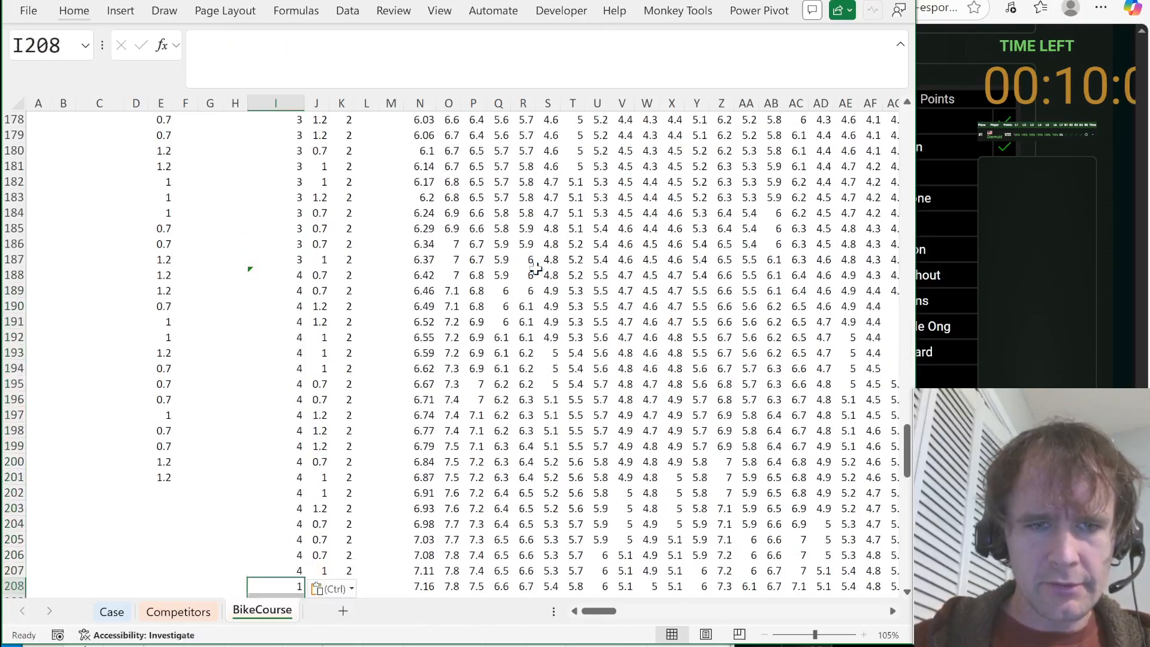
key(ctrl+Down)
key(Down)
key(ctrl+v)
key(ctrl+Down)
key(Down)
key(ctrl+v)
key(ctrl+Down)
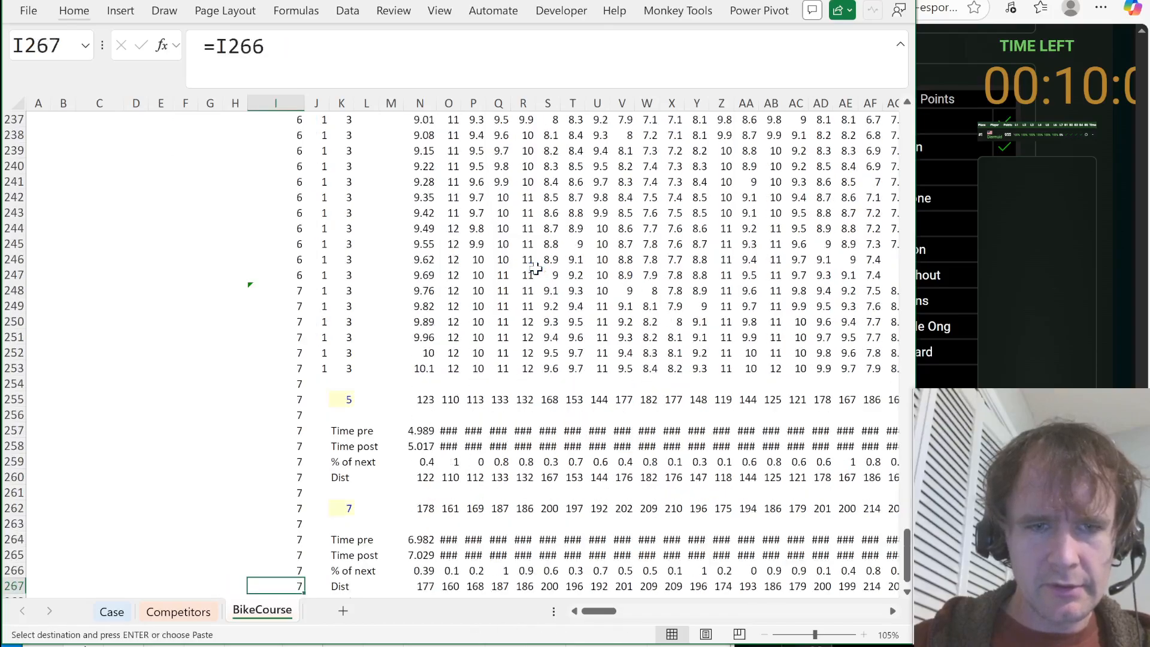
Clear the surplus Tire power values in I254:I267, below the last kilometre row.
key(Down)
key(Up)
key(Up)
key(Up)
key(Up)
key(Up)
key(Up)
key(Up)
key(Up)
key(Up)
key(Up)
key(Up)
key(Up)
key(Up)
key(Up)
key(Up)
key(Up)
key(Down)
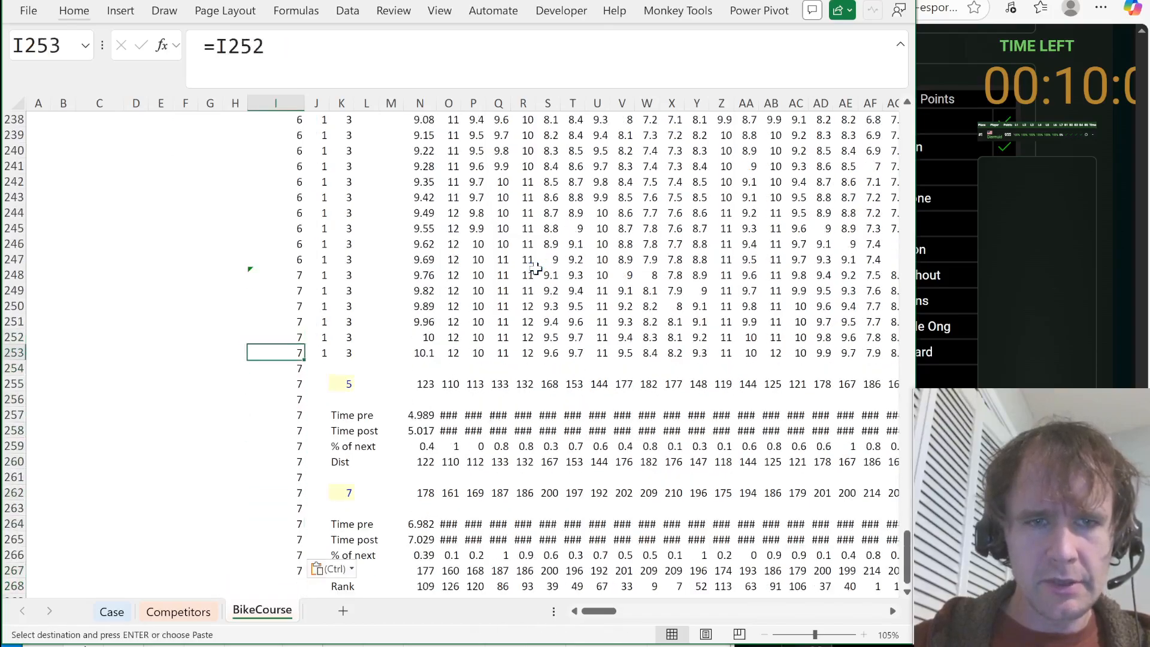
key(Down)
key(ctrl+shift+Down)
key(Delete)
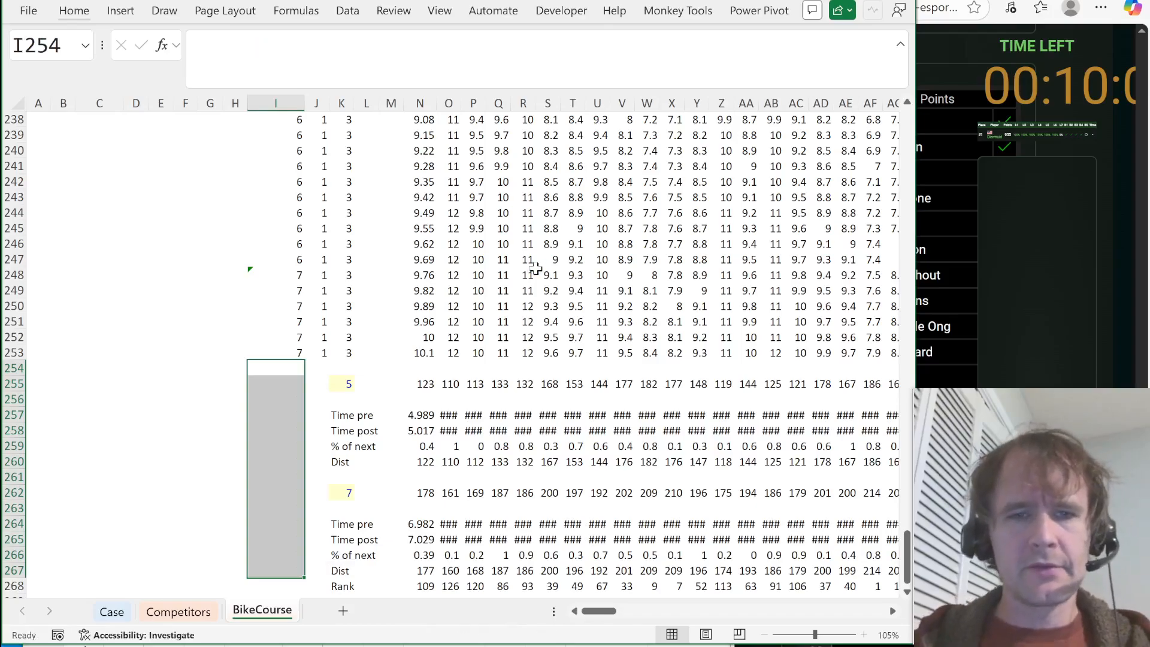
Examine the cumulative time formula in N28 and the ranges it references, alongside the Level 7 decline rules on the Case sheet.
click(424, 259)
key(ctrl+Up)
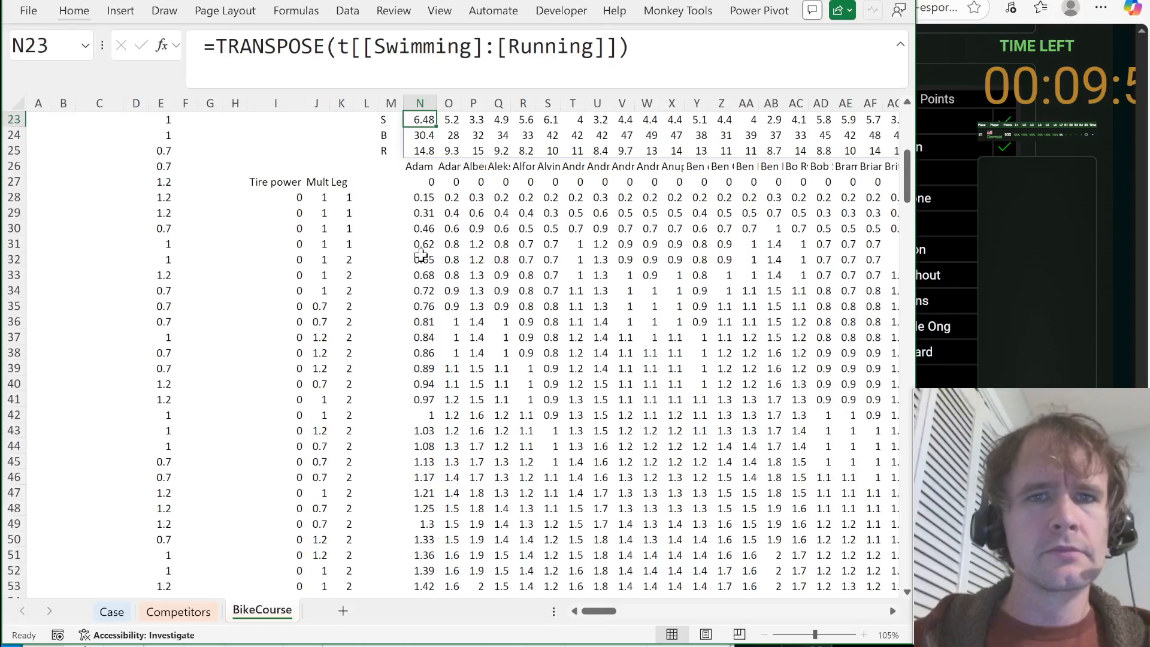
key(Down)
key(Down)
key(Down)
key(Down)
key(Down)
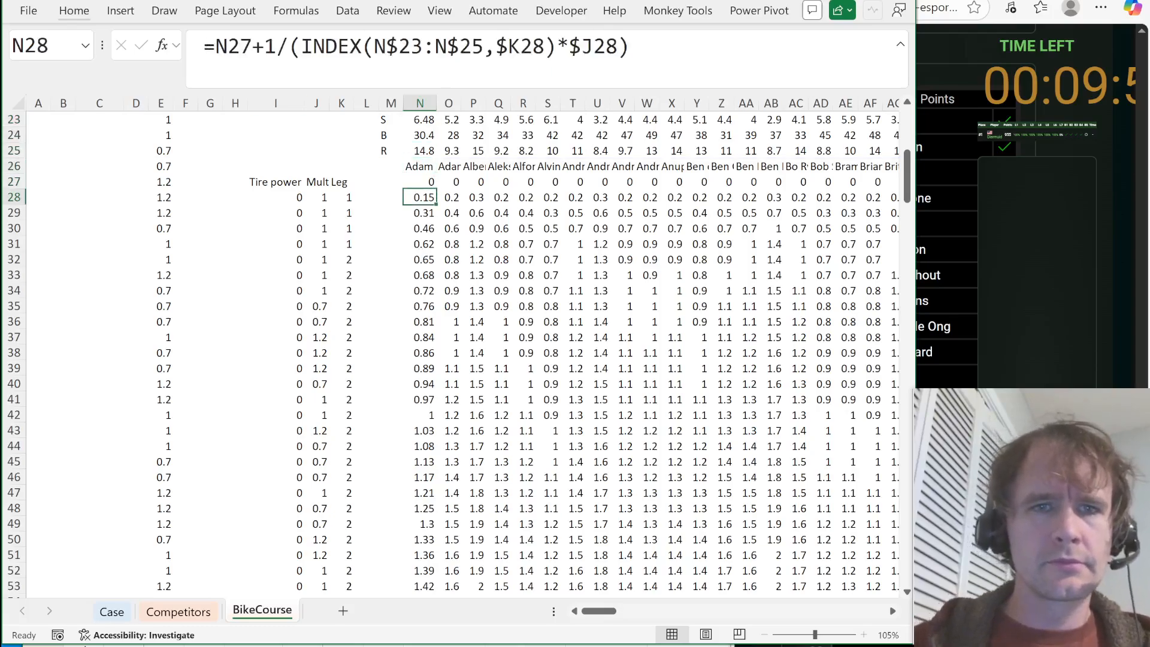
key(F2)
key(Escape)
key(ctrl+Page_Up)
key(ctrl+Page_Up)
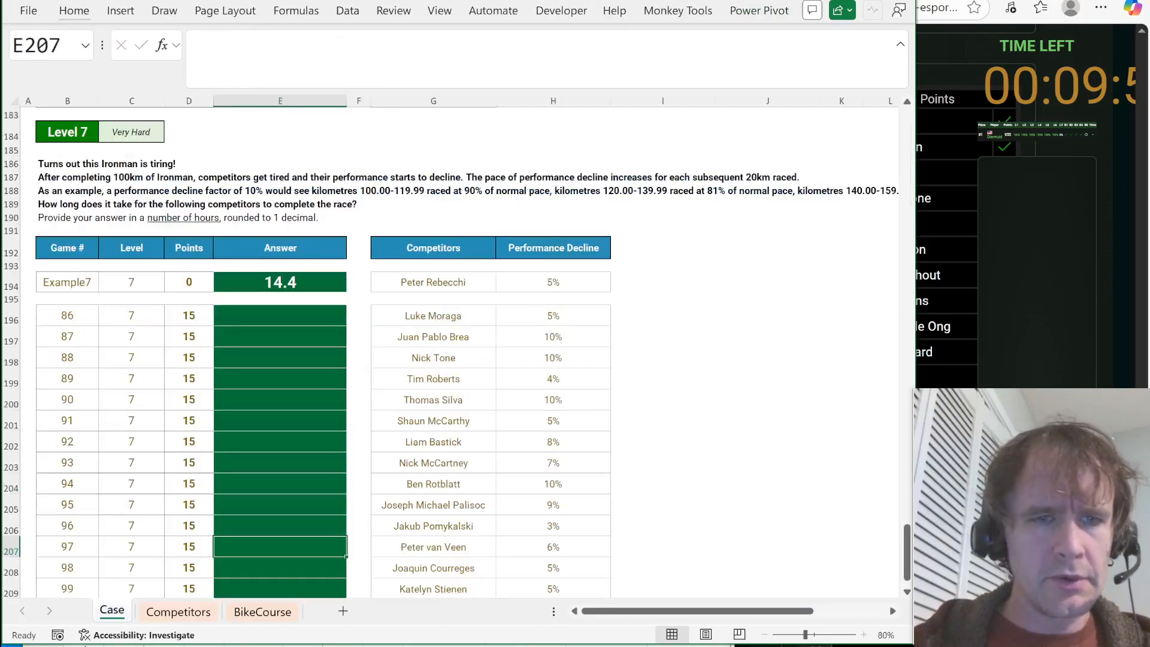
key(ctrl+Page_Down)
key(ctrl+Page_Down)
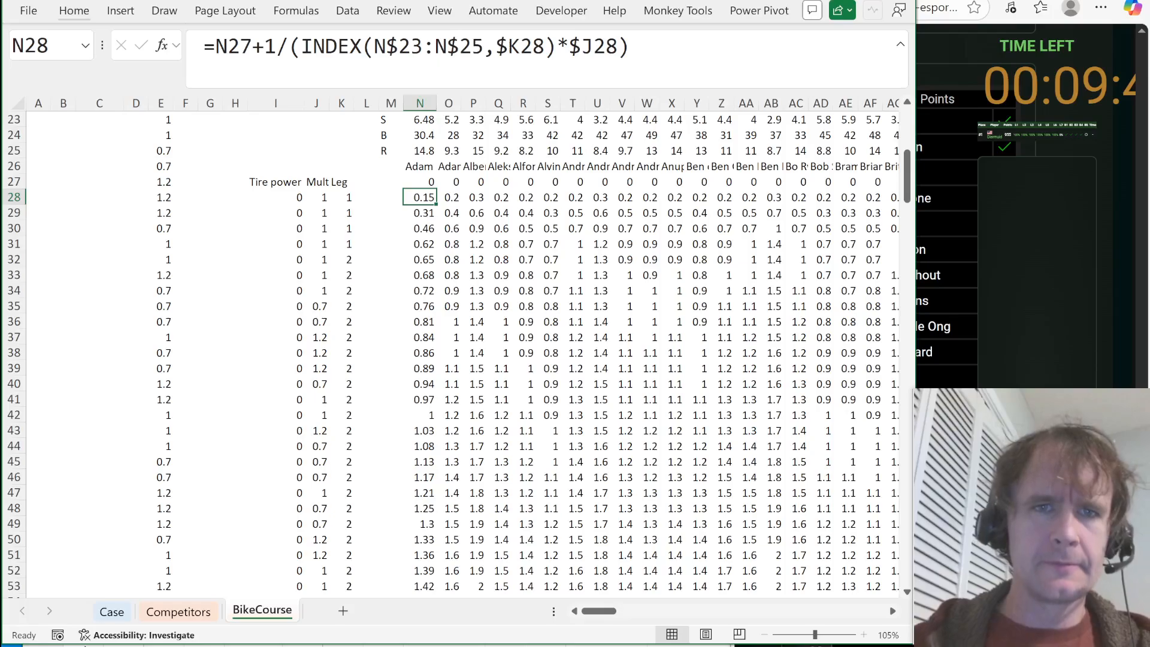
click(313, 47)
scroll(373, 265, up, 1)
scroll(374, 265, up, 1)
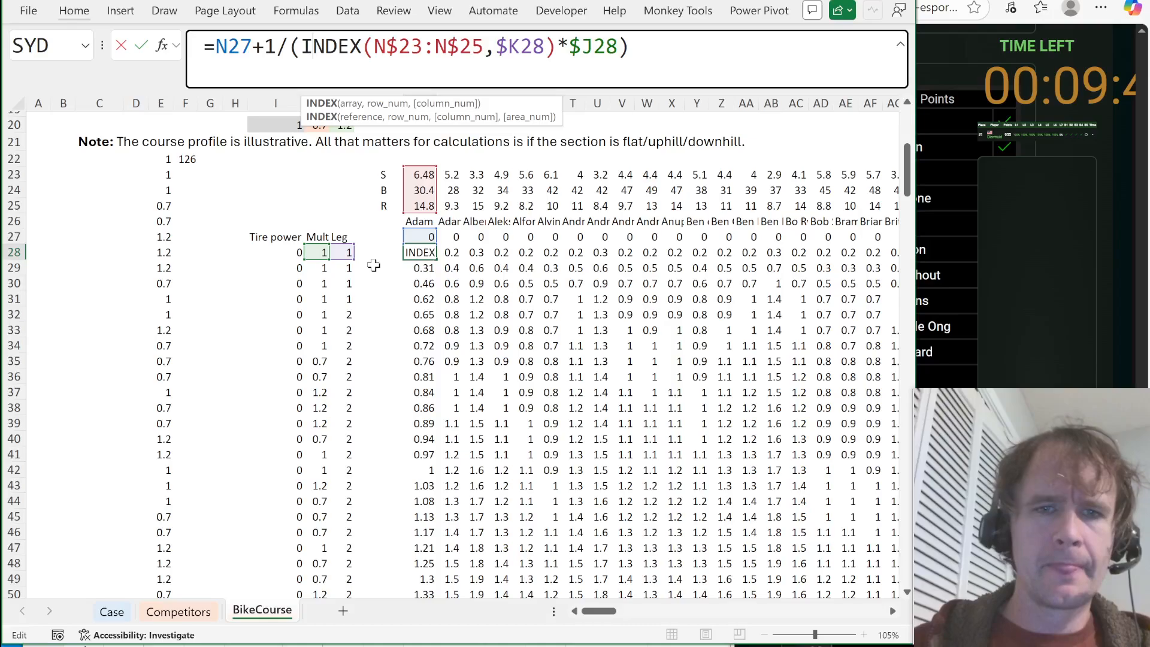
key(Escape)
In M28 on BikeCourse, enter =INDEX(N23:N25,K28:K253) to return the first competitor's base speed for every kilometre row.
key(Left)
text(=)
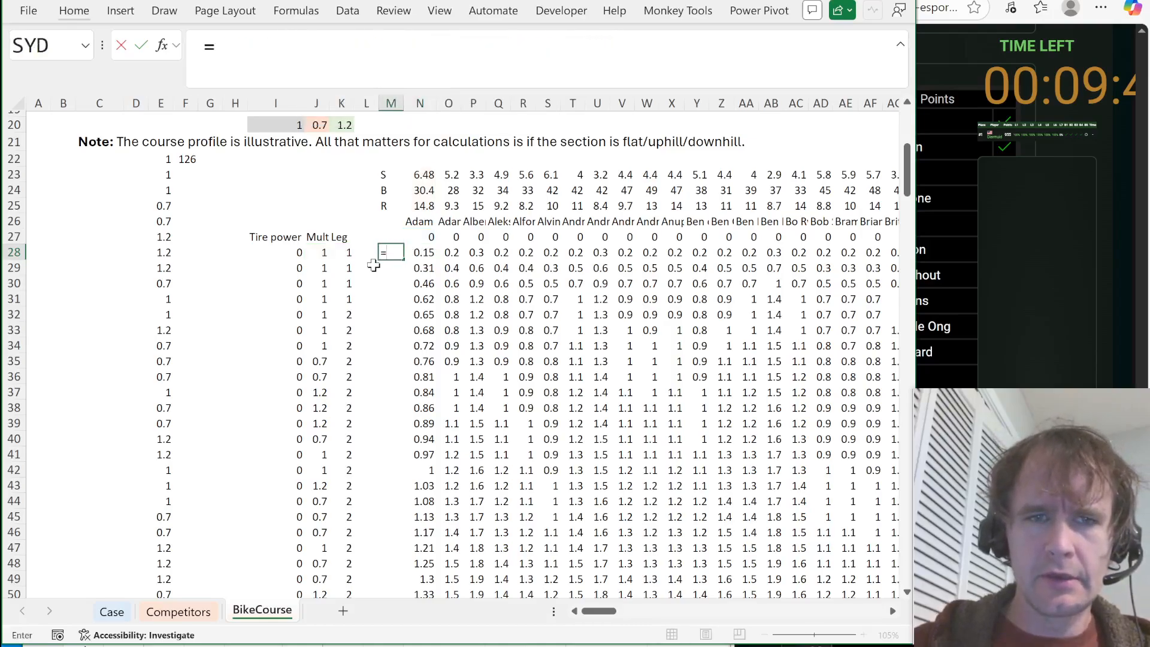
text(ind)
key(Tab)
key(Right)
key(Up)
key(Up)
key(Up)
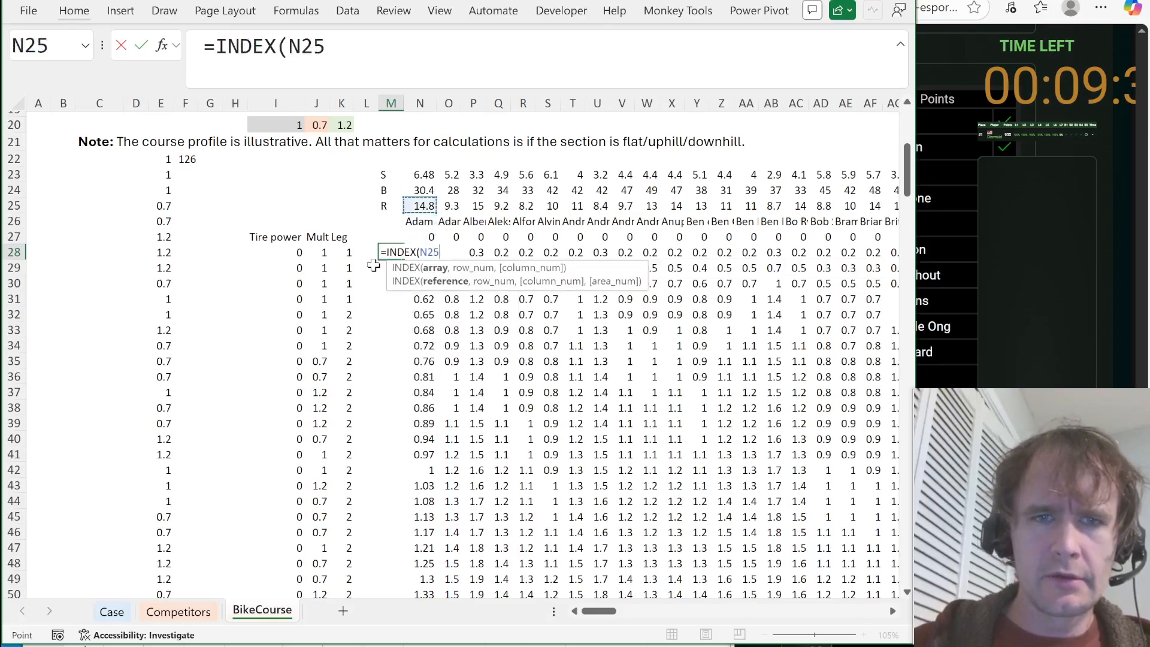
key(shift+Up)
key(shift+Up)
text(,)
key(Left)
key(Left)
key(ctrl+shift+Down)
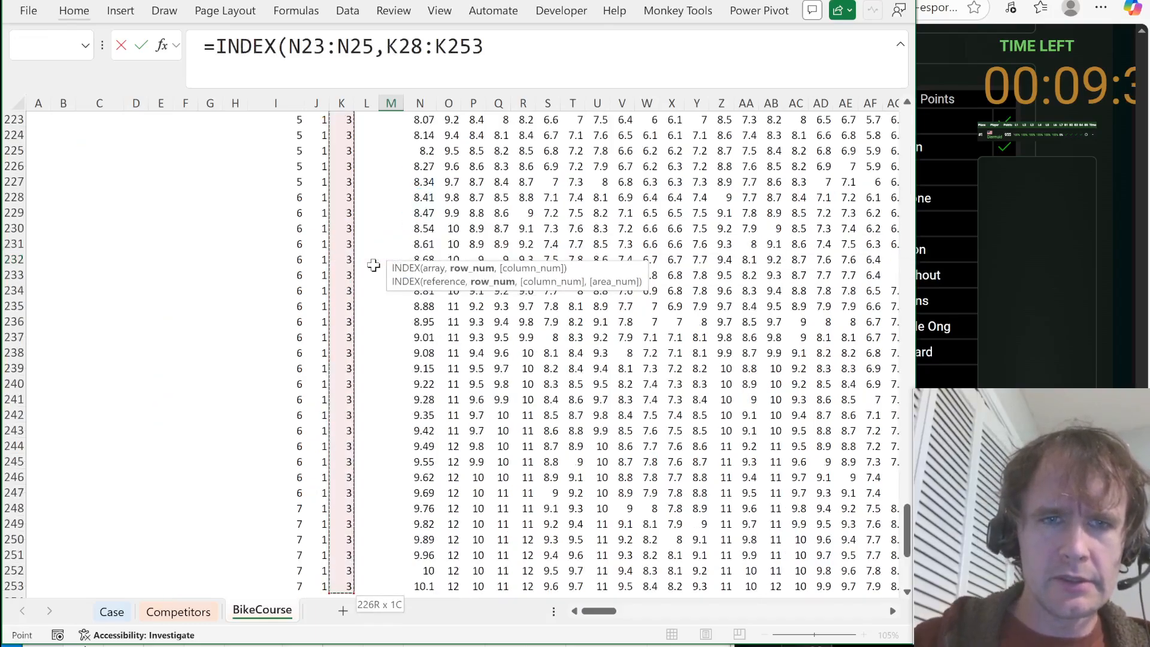
text())
key(Return)
key(Up)
key(Up)
scroll(373, 264, up, 1)
key(Down)
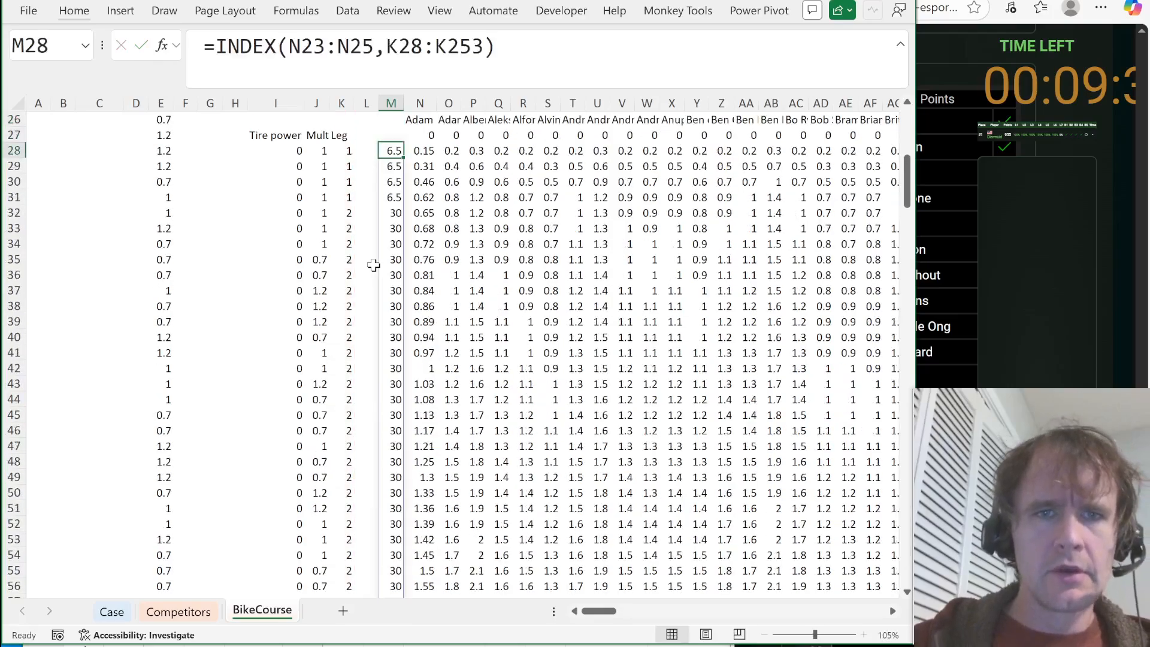
Multiply the M28 speed formula by the course multipliers J28:J253.
scroll(365, 264, up, 2)
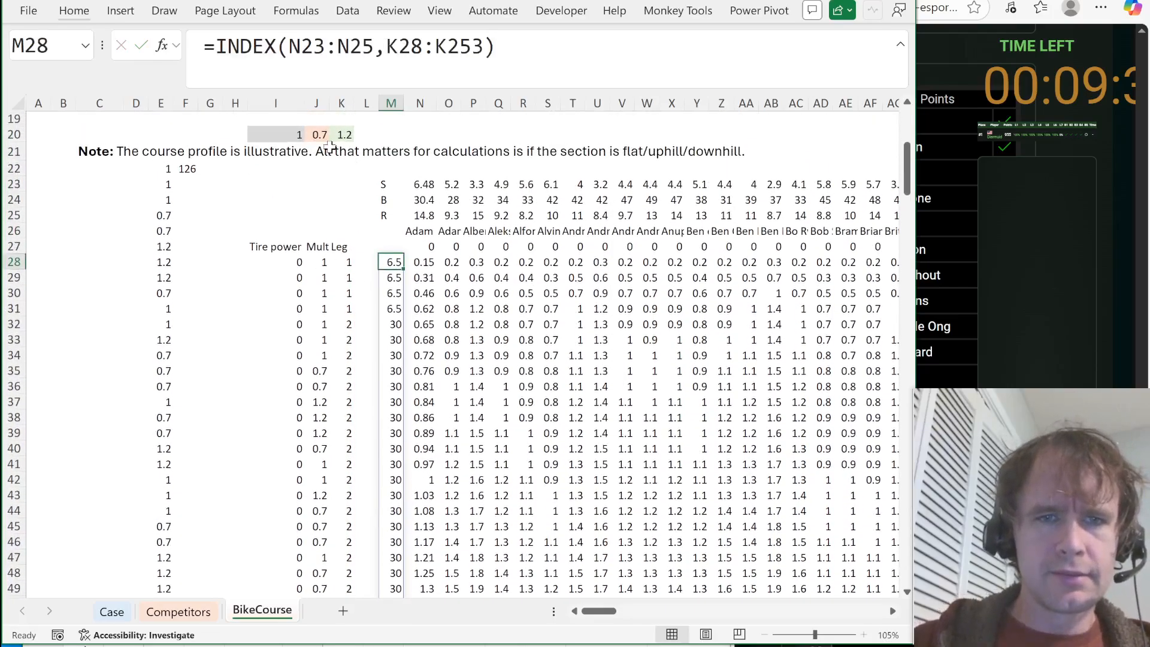
key(F2)
text(*)
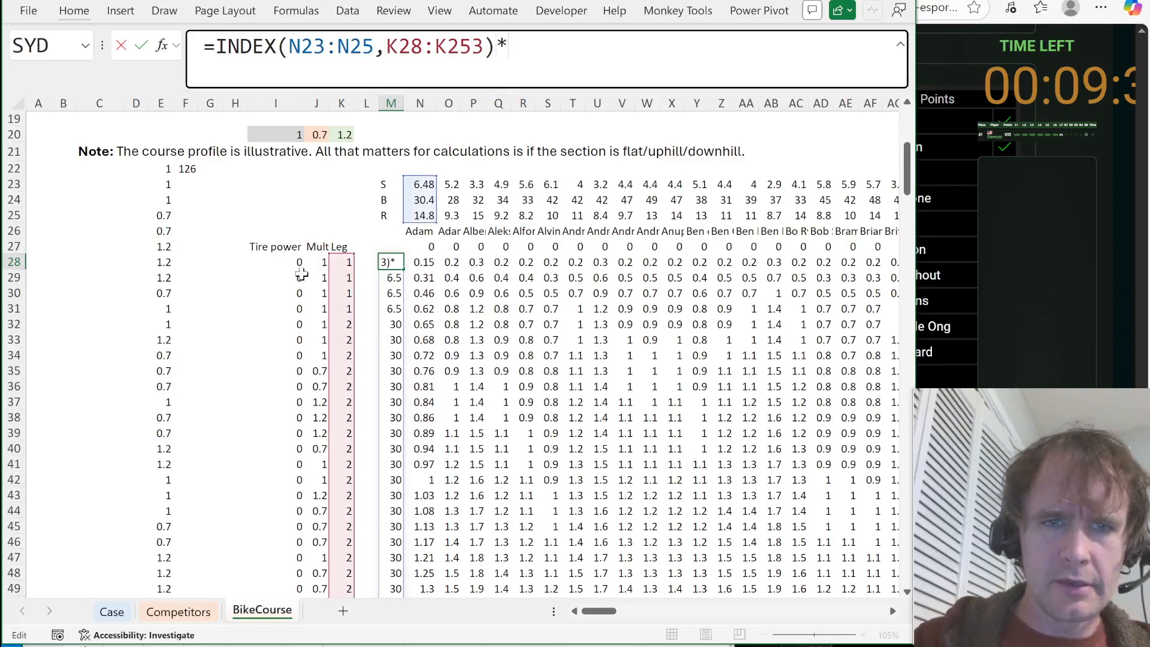
click(324, 262)
key(ctrl+shift+Down)
key(Return)
scroll(323, 261, up, 1)
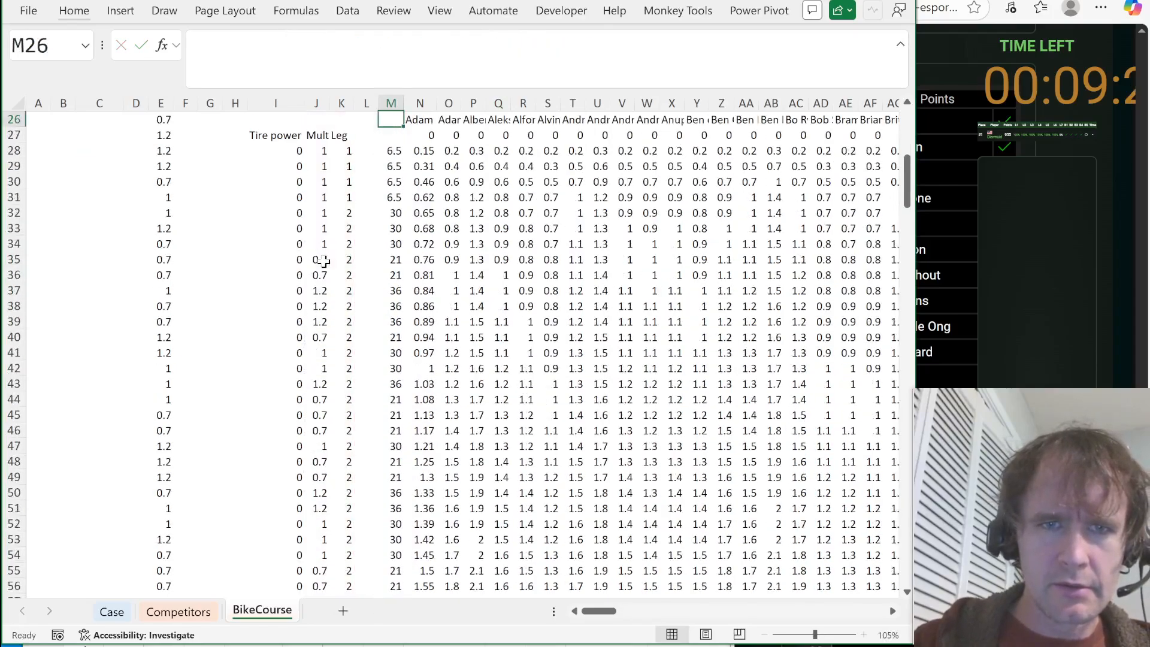
key(Up)
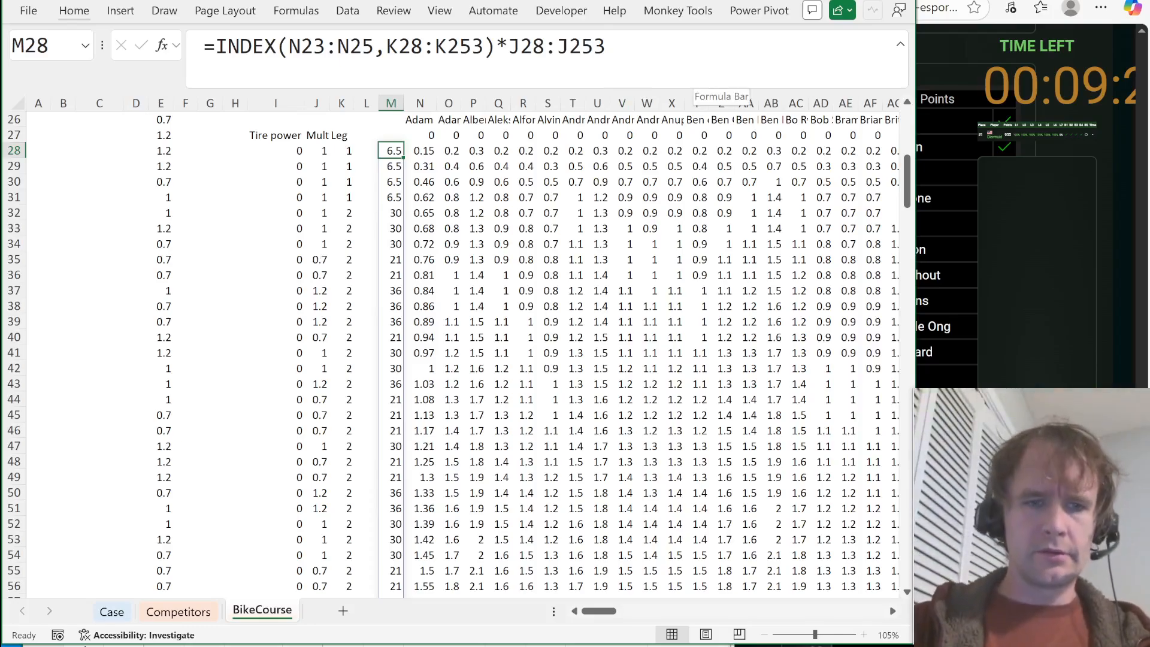
key(ctrl+Page_Up)
key(ctrl+Page_Up)
key(ctrl+Page_Down)
key(ctrl+Page_Down)
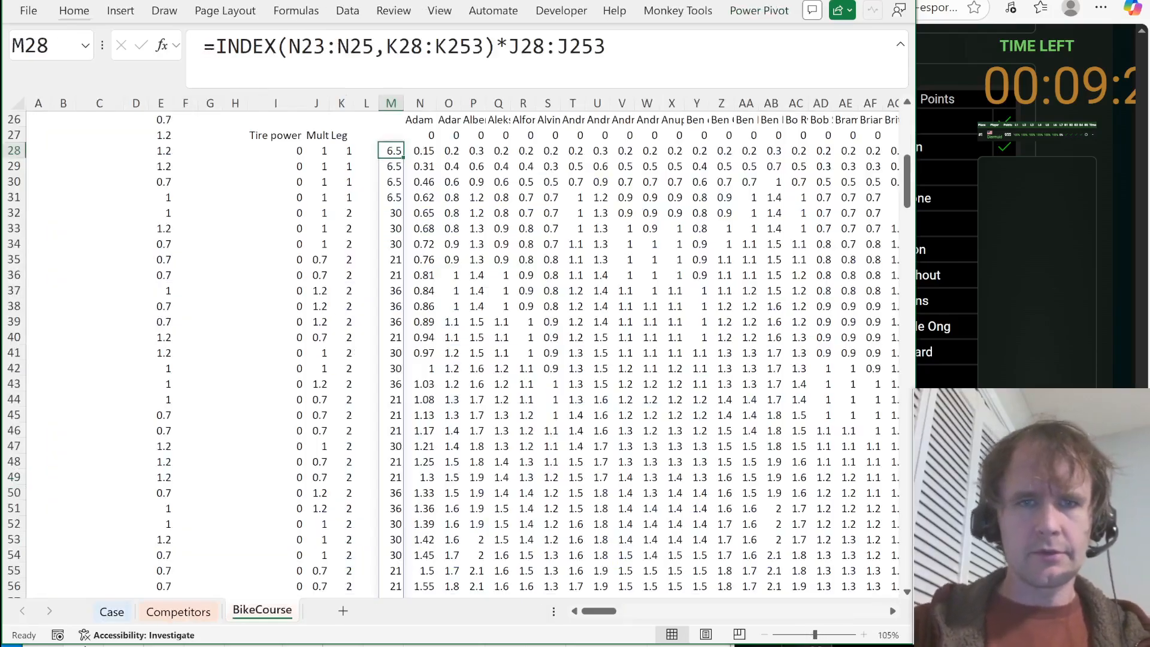
key(F2)
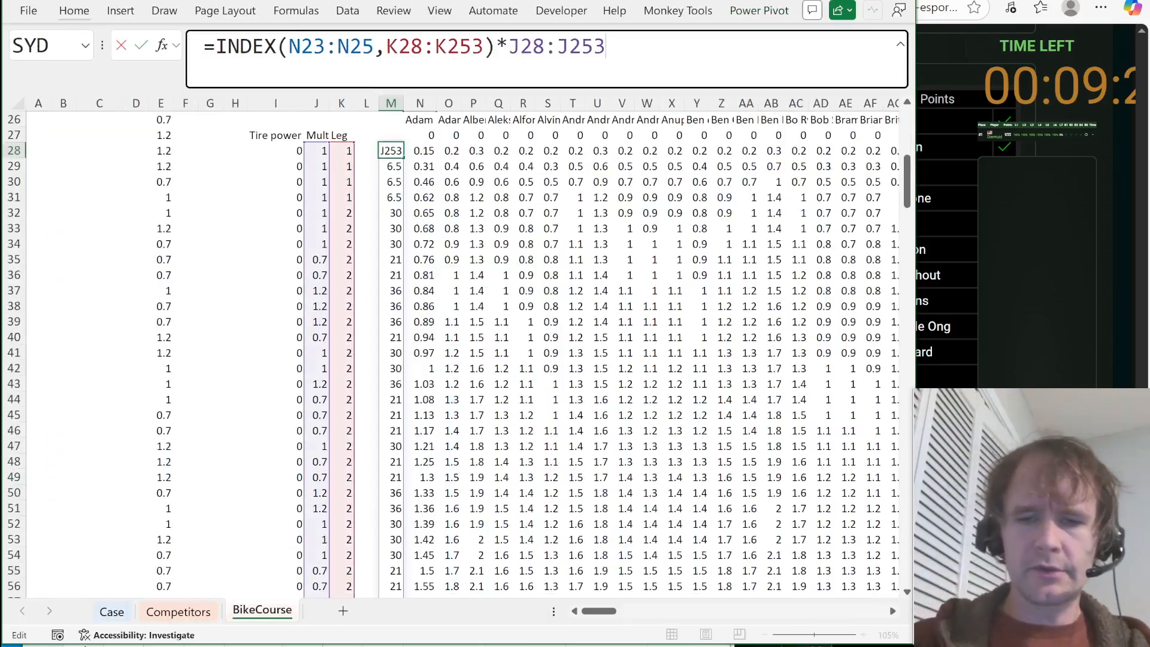
text(*)
key(Escape)
Multiply the M28 speed formula by the tire decline factor (0.95^I28:I253).
scroll(334, 192, up, 2)
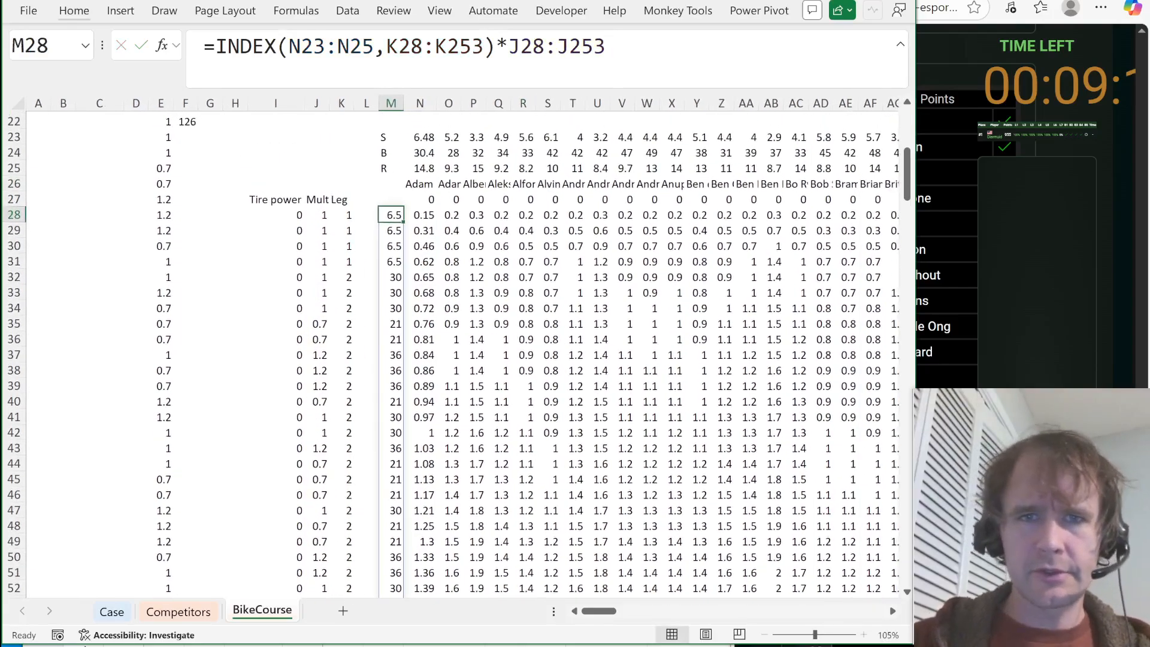
key(F2)
text(*)
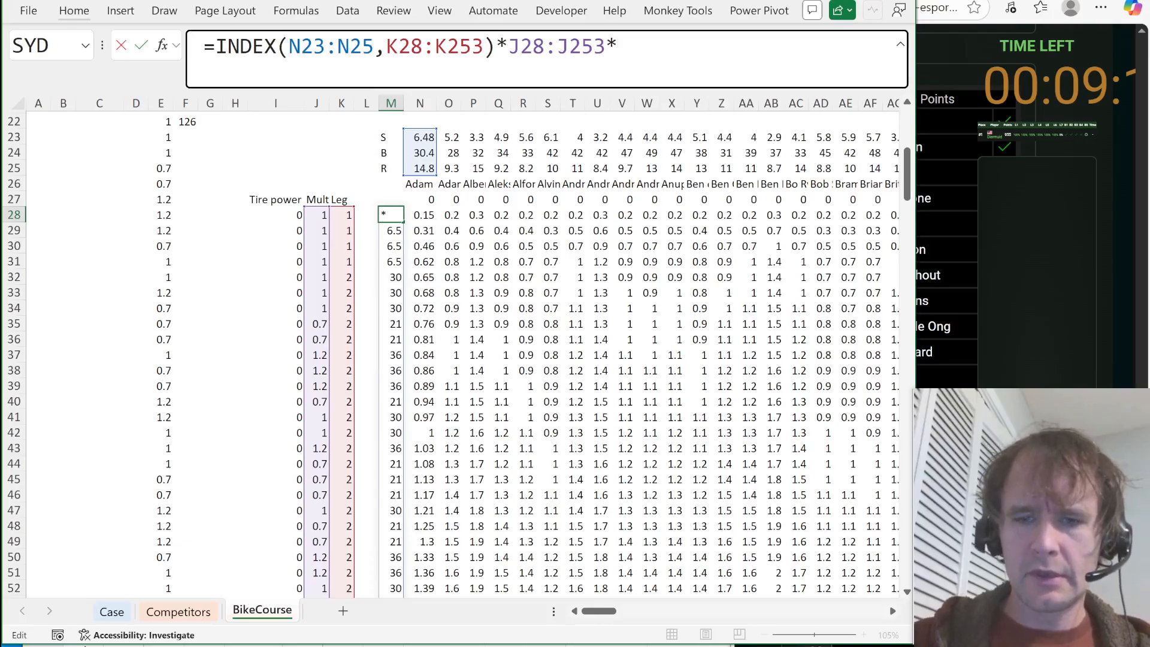
text((0)
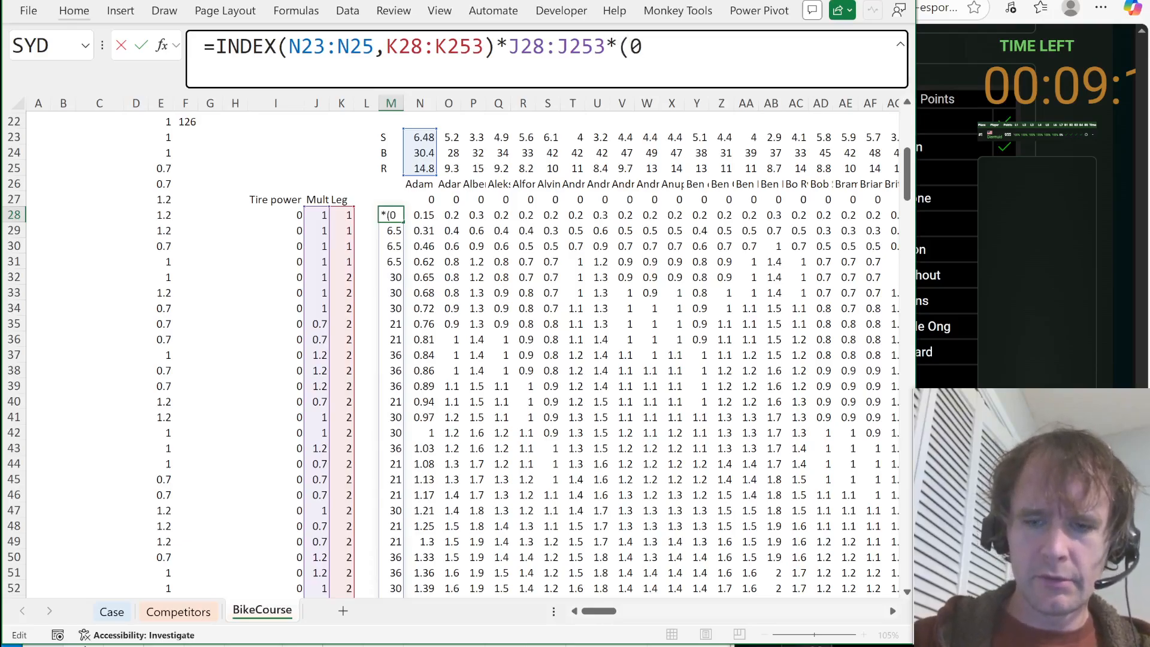
text(.95))
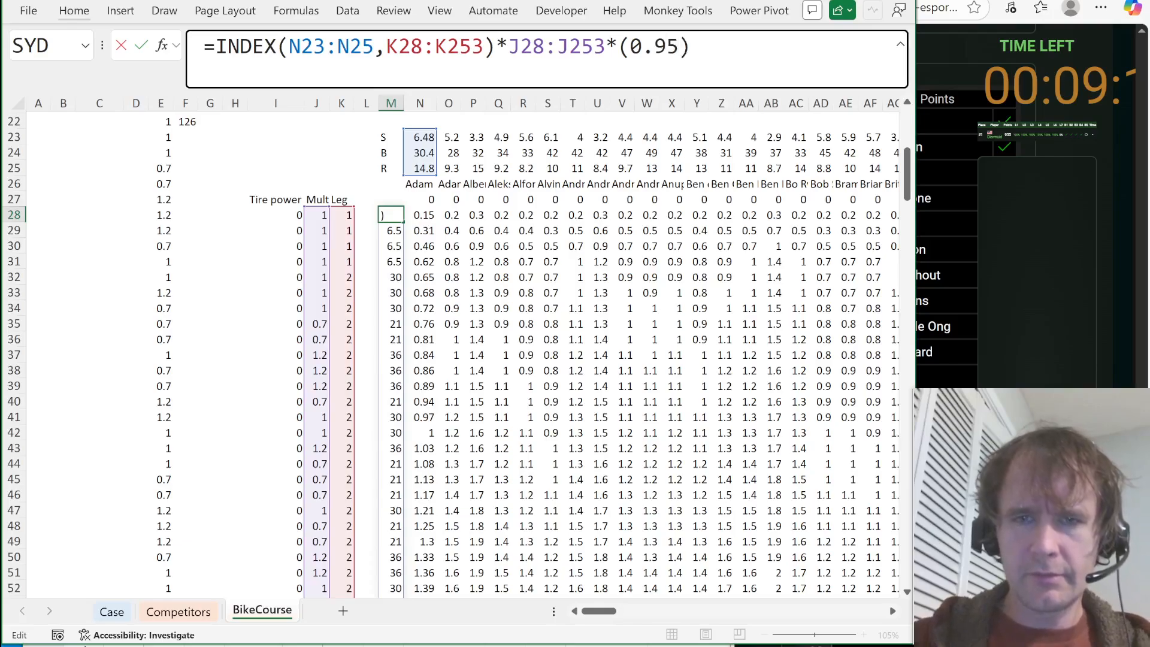
key(BackSpace)
text(^)
click(264, 217)
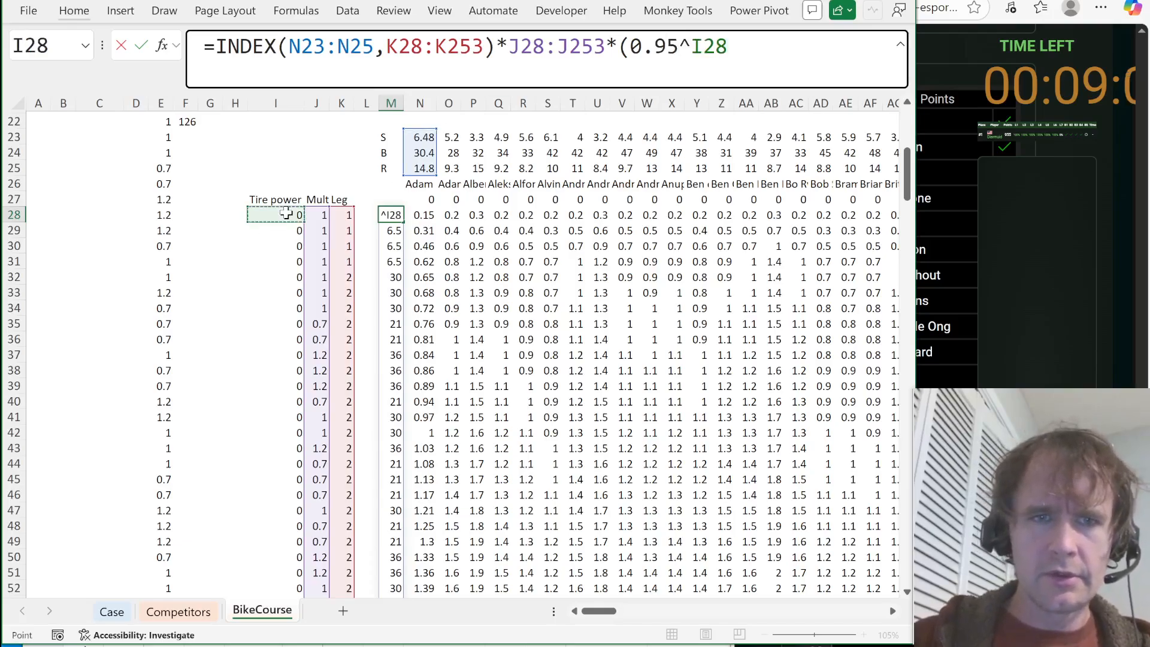
key(ctrl+shift+Down)
text())
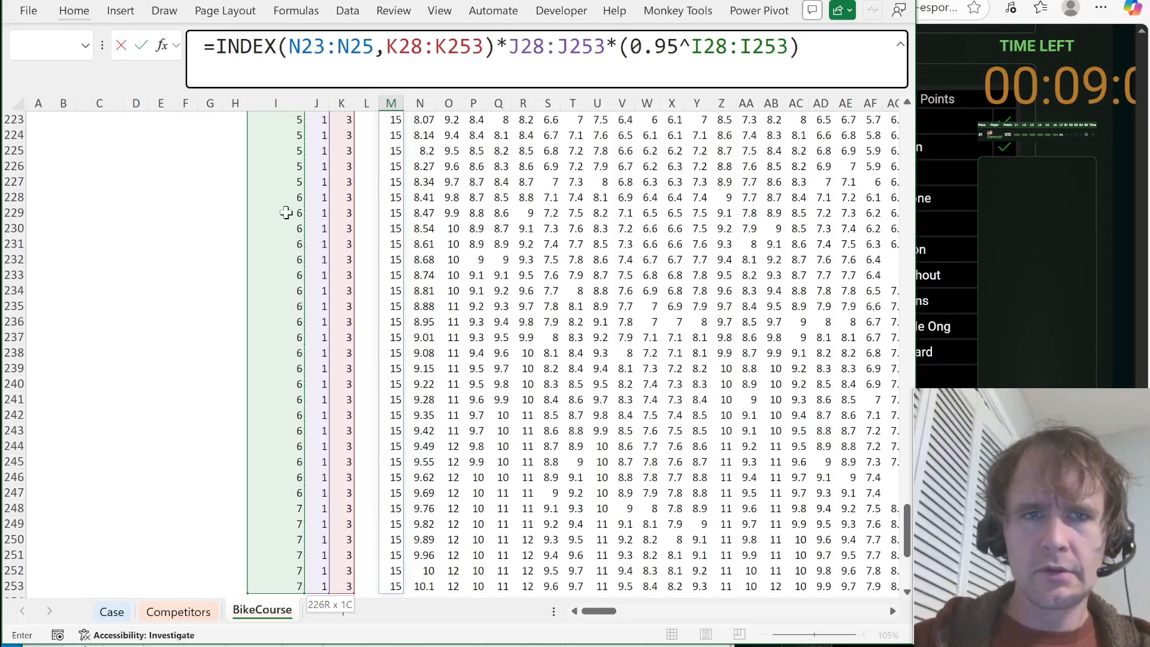
key(Return)
Review the Level 7 performance decline rules and the example's decline rate on the Case sheet.
key(Up)
key(Up)
key(ctrl+Page_Up)
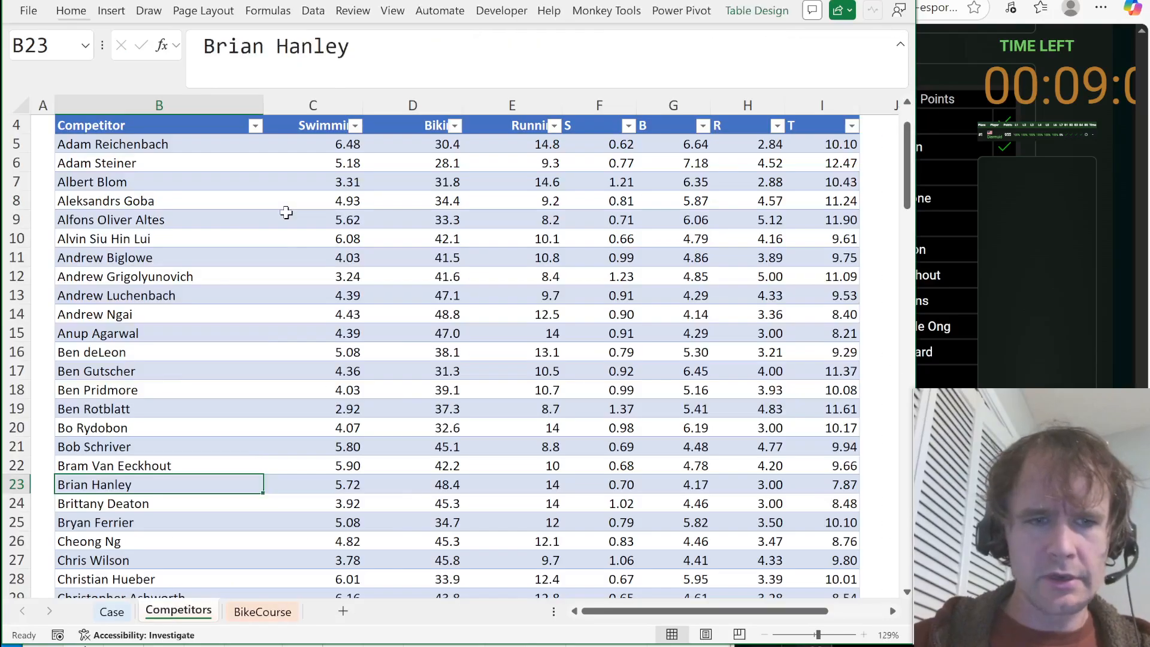
key(ctrl+Page_Up)
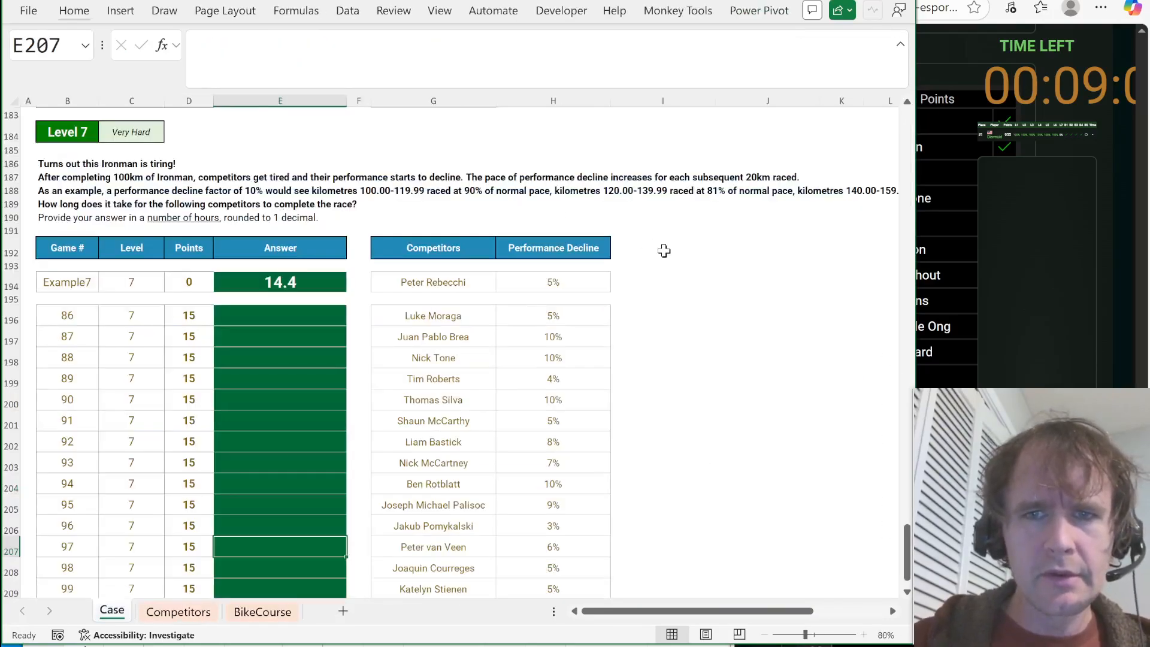
key(ctrl+Page_Down)
key(ctrl+Page_Down)
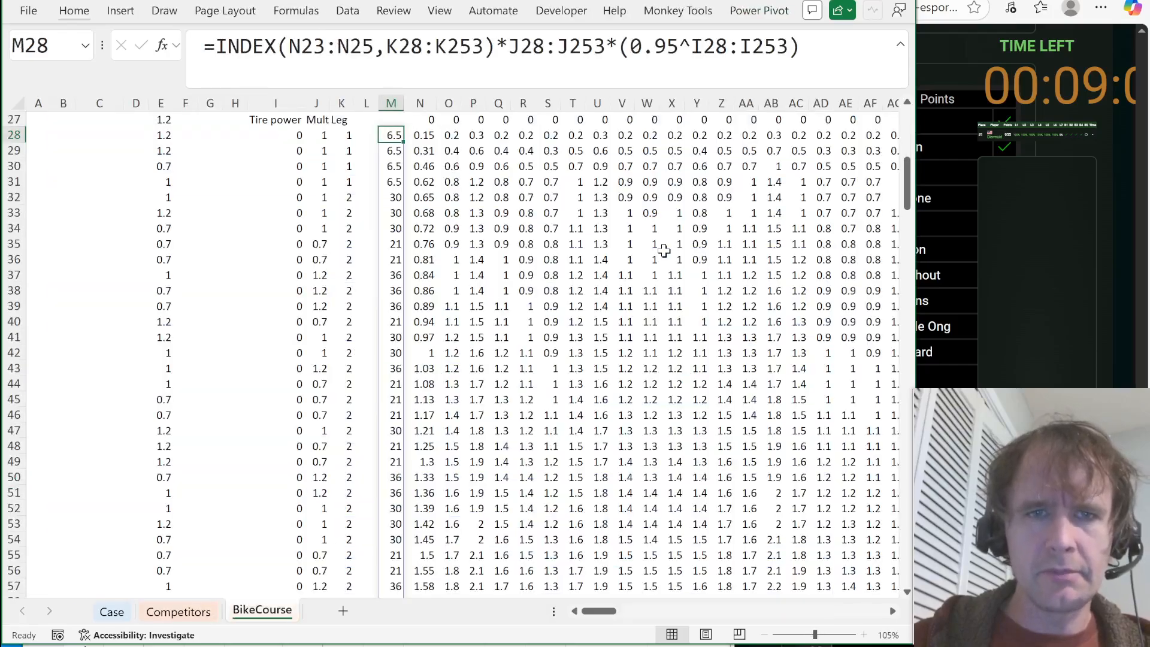
key(Up)
key(Down)
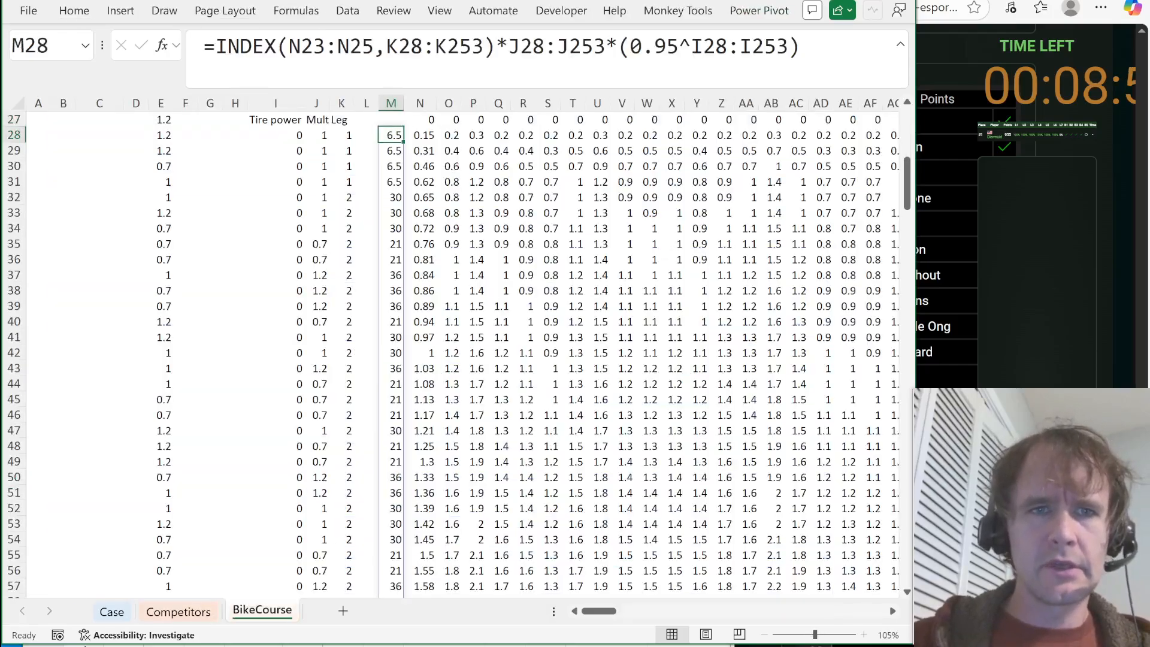
Put 1/ in front of INDEX in the M28 formula and check the resulting values down to row 253.
key(F2)
key(Home)
key(Right)
text(1/)
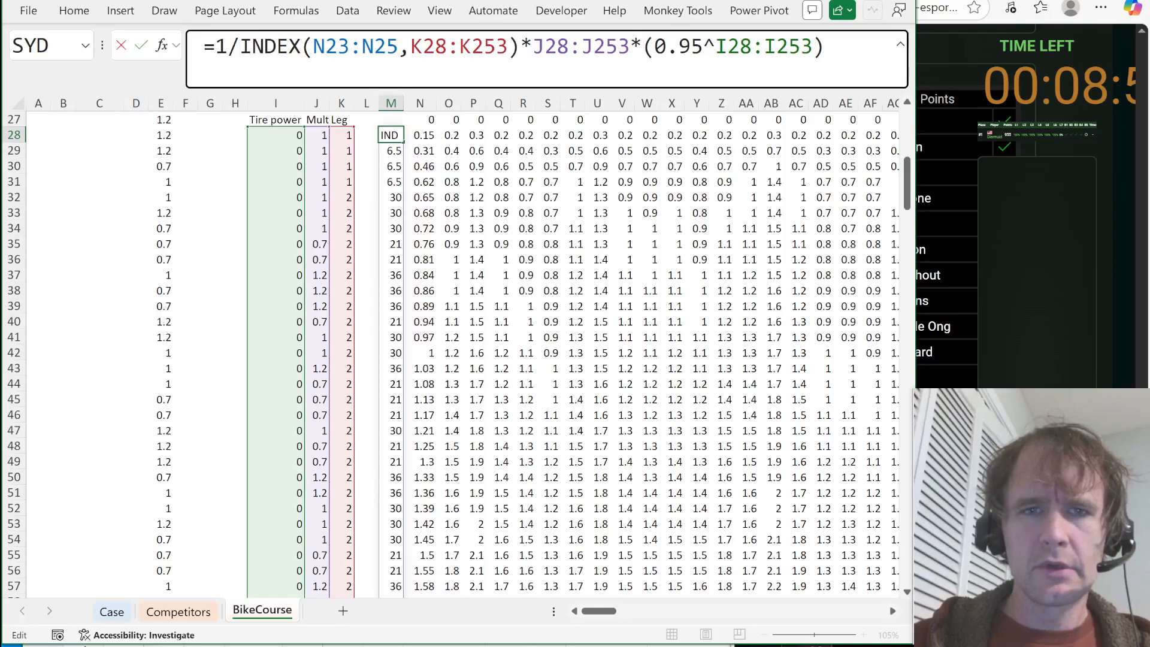
key(ctrl+Return)
key(ctrl+shift+Down)
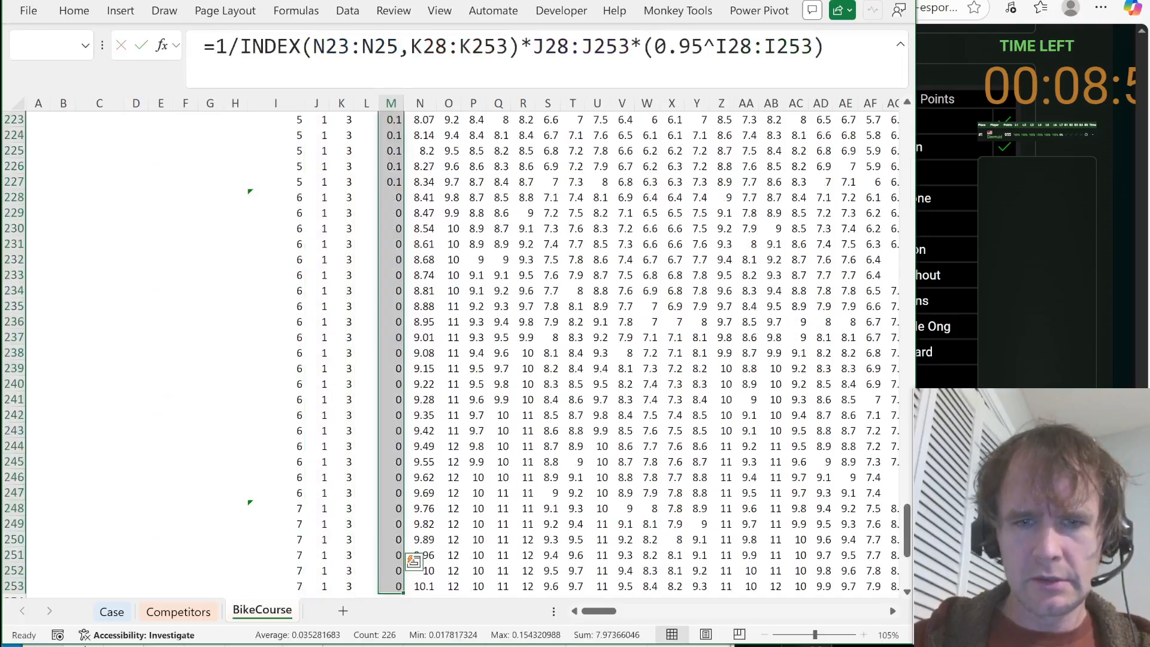
key(Right)
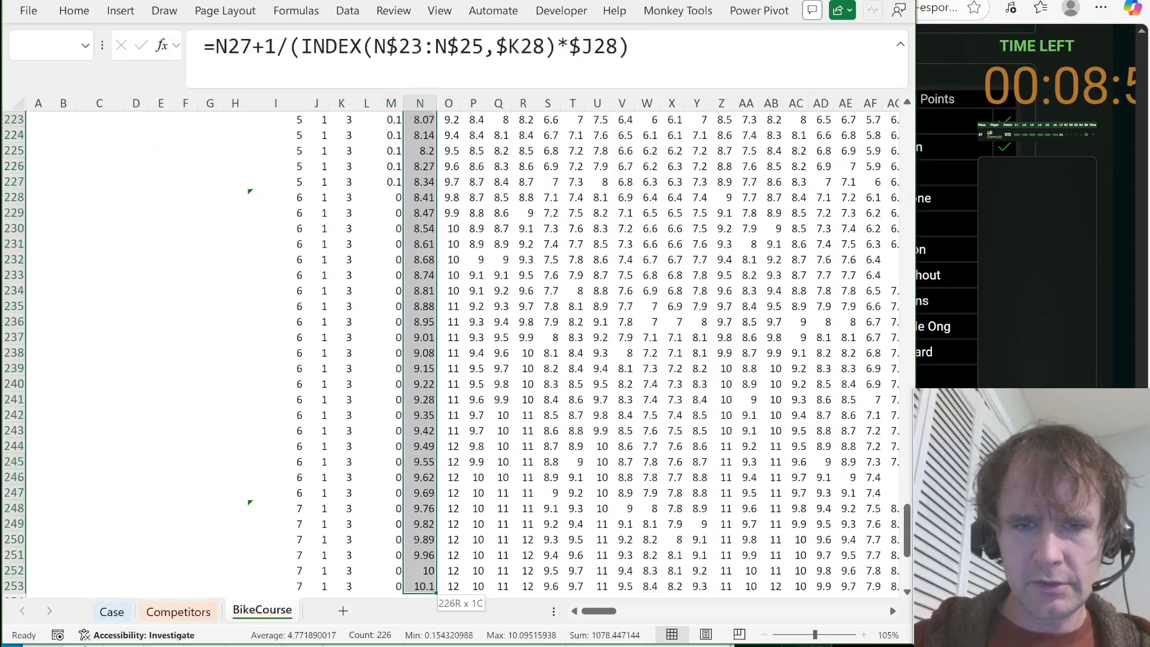
key(ctrl+Down)
key(Left)
key(ctrl+Up)
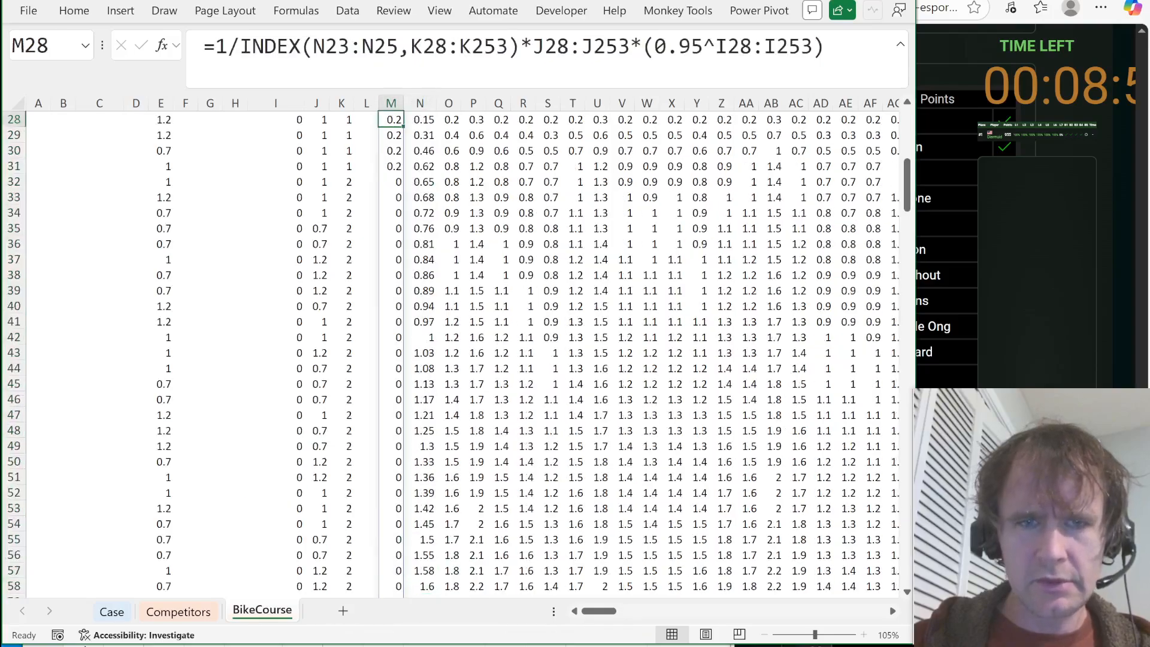
key(ctrl+Up)
key(ctrl+Down)
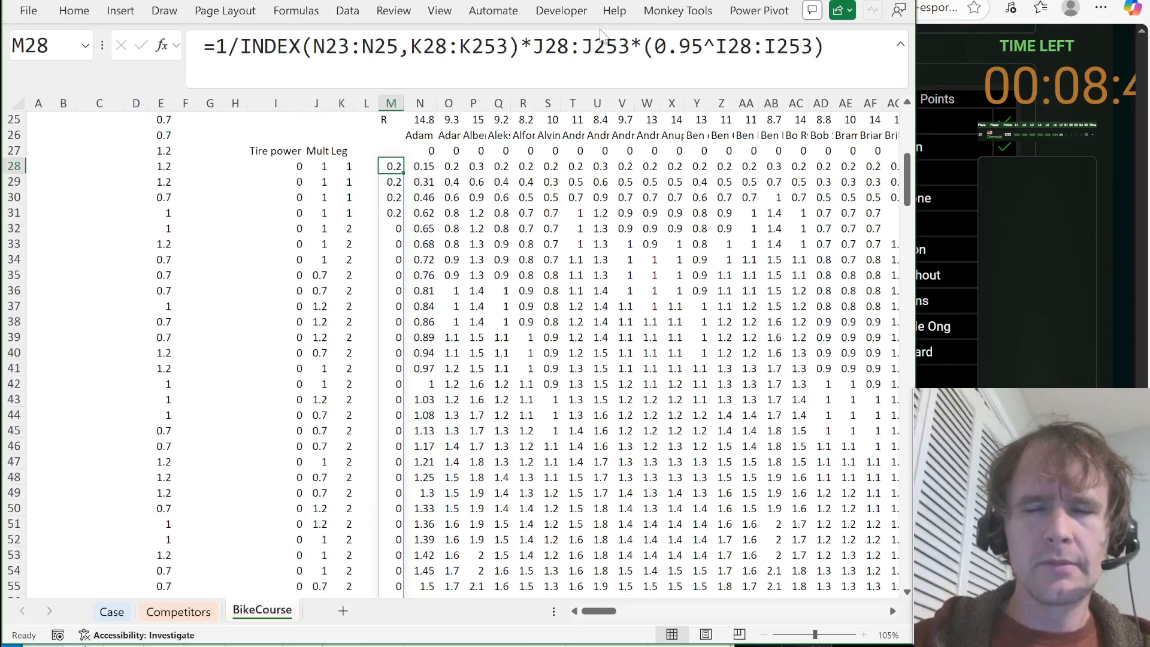
Remove the leading 1/ from the M28 formula, restoring =INDEX(N23:N25,K28:K253)*J28:J253*(0.95^I28:I253).
click(240, 47)
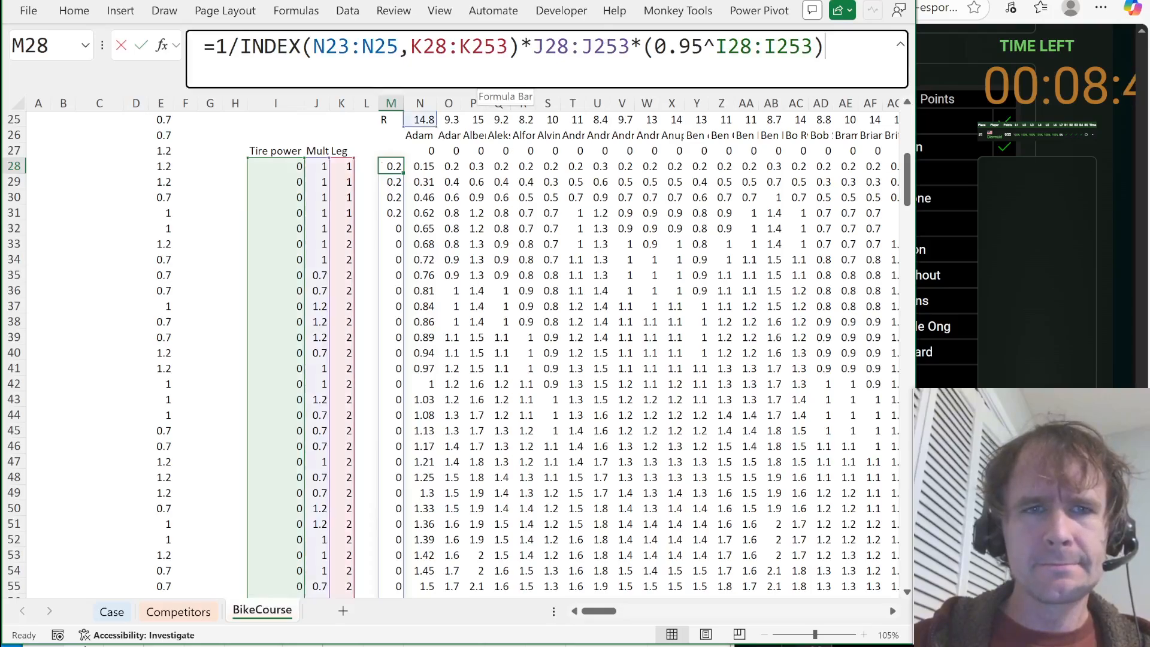
key(BackSpace)
key(BackSpace)
key(BackSpace)
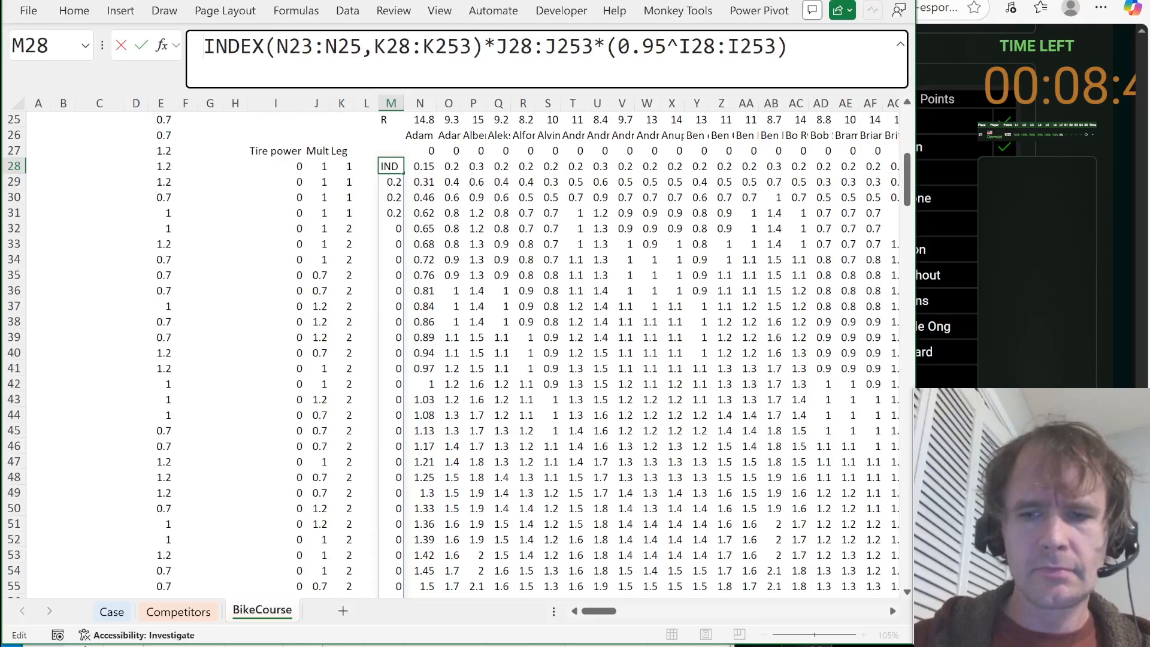
text(=)
key(Return)
key(Up)
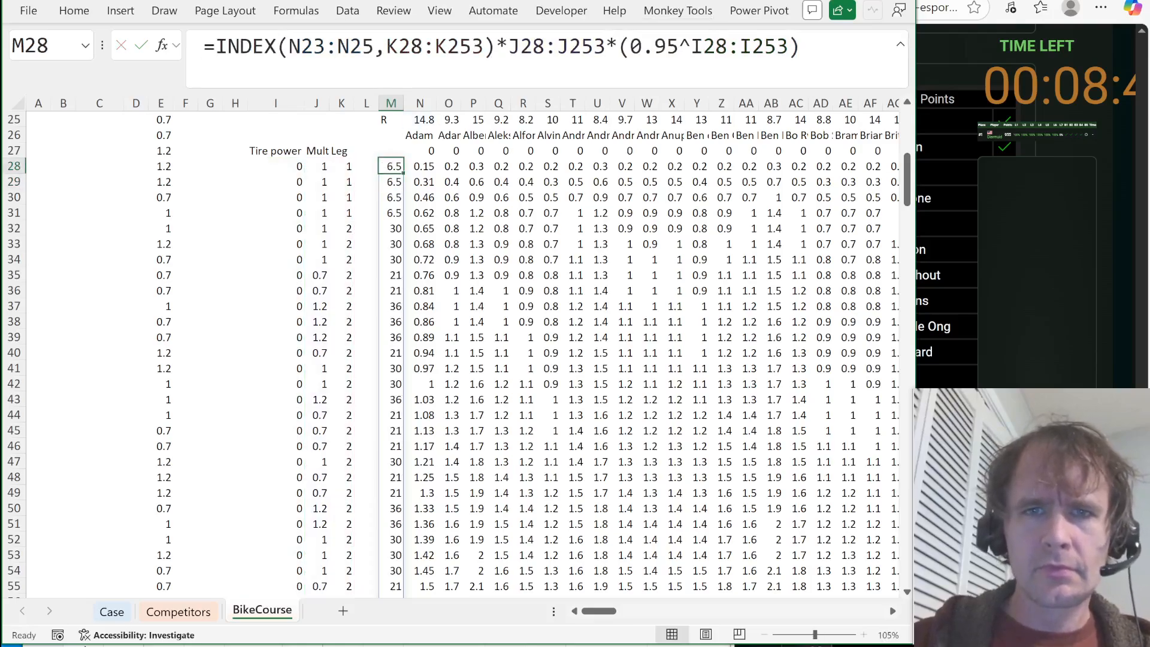
Remove the *(0.95^I28:I253) factor from the M28 formula and autofit column M to the values.
drag(605, 46, 801, 47)
key(BackSpace)
key(Return)
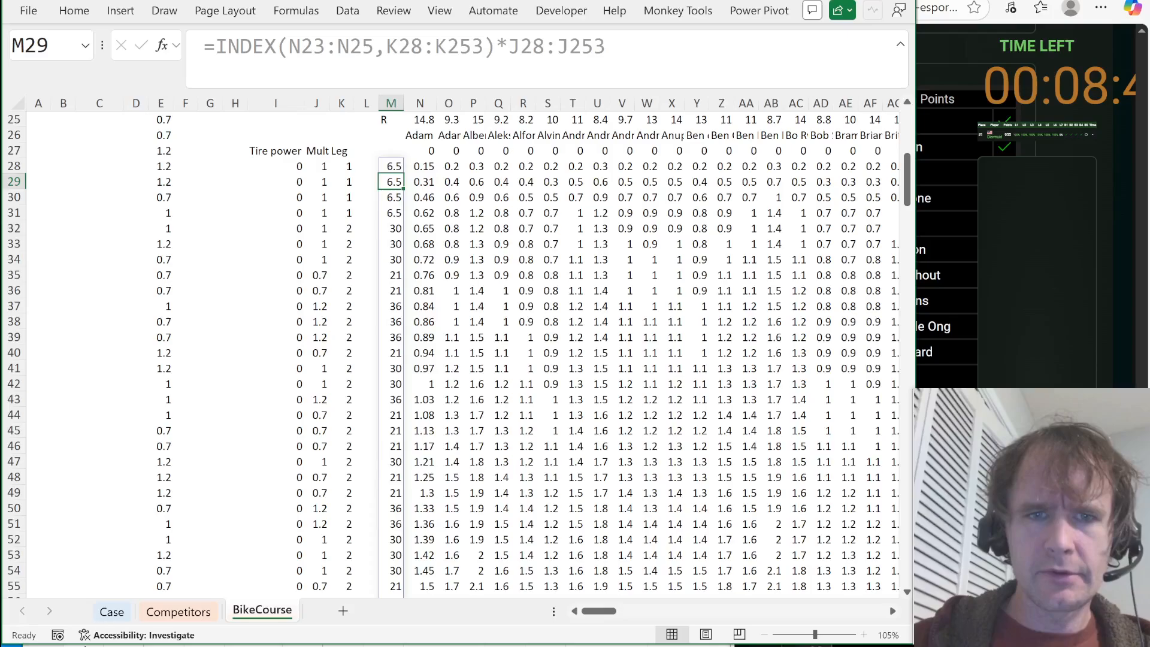
key(Up)
key(ctrl+shift+Down)
key(alt+h)
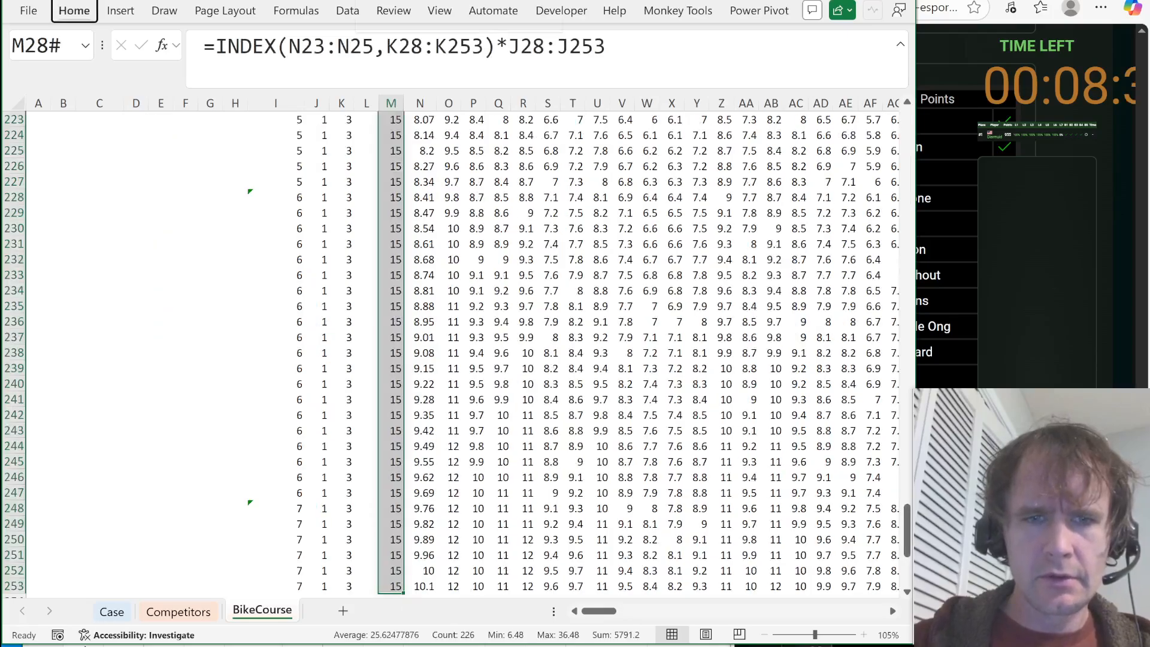
key(o)
key(i)
key(ctrl+BackSpace)
key(ctrl+shift+Up)
key(ctrl+Down)
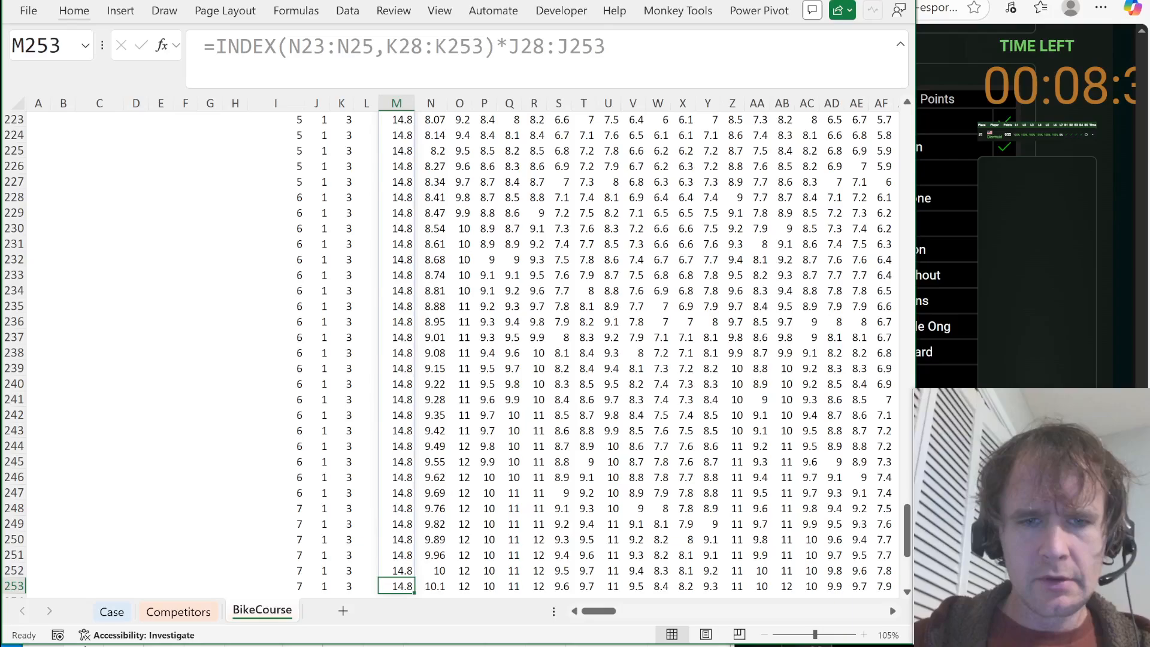
Examine the undeclined speeds in column M against the tire powers and multipliers, then the M28 formula's ranges.
key(Page_Up)
key(Page_Up)
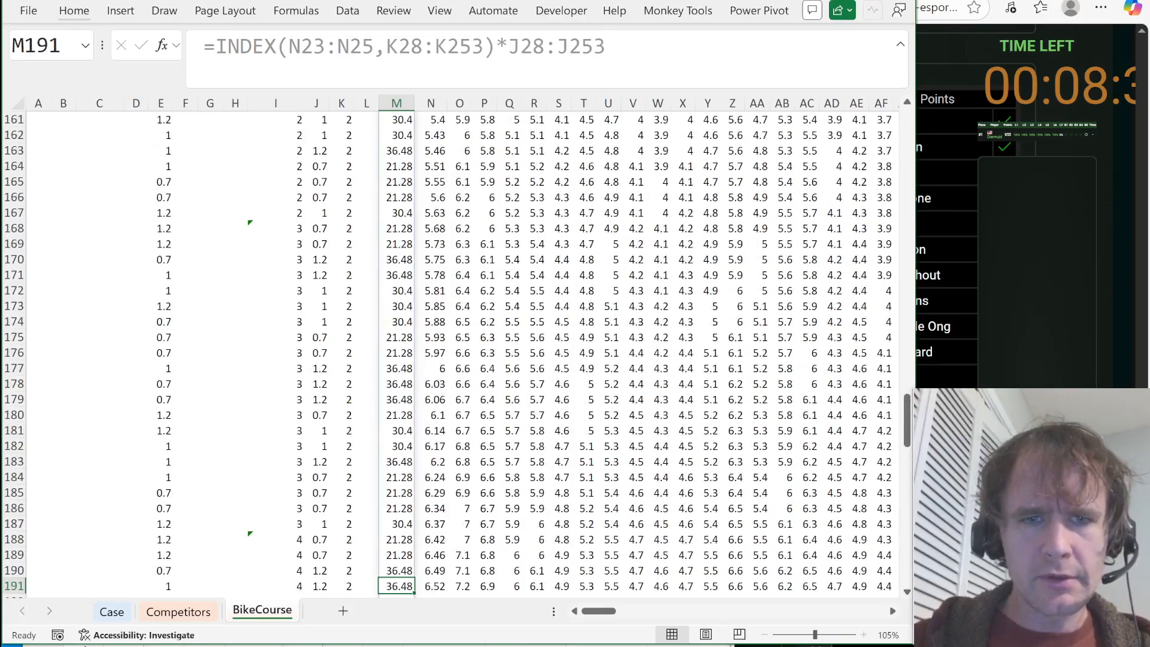
key(Page_Down)
key(Page_Down)
key(Page_Up)
key(Page_Up)
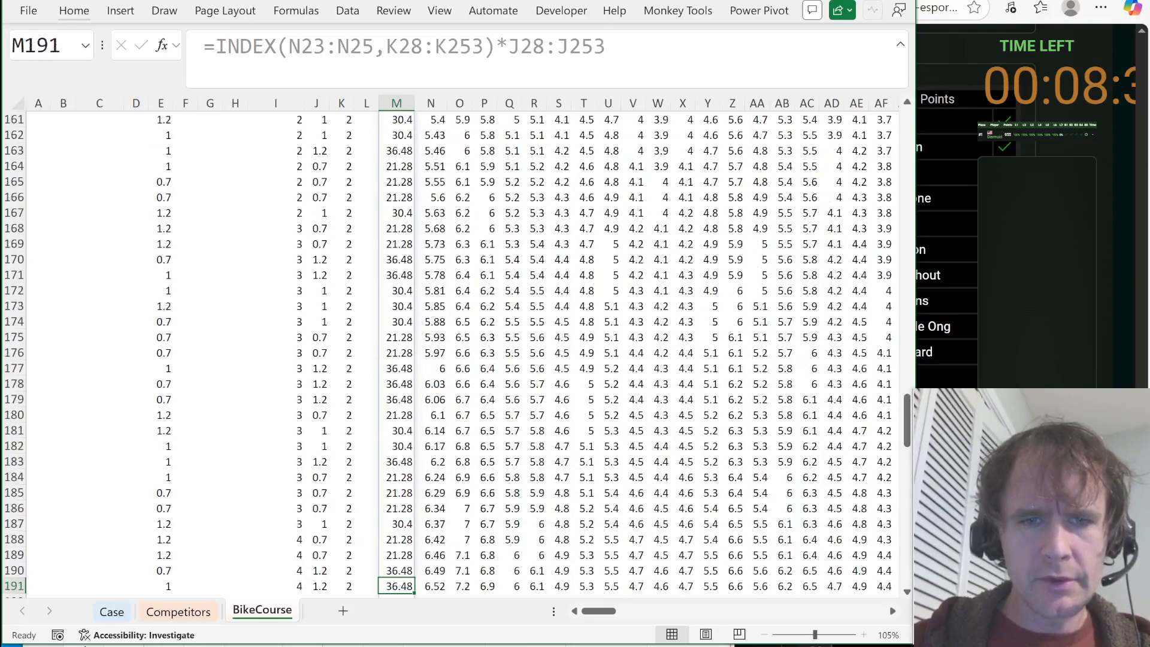
key(Page_Up)
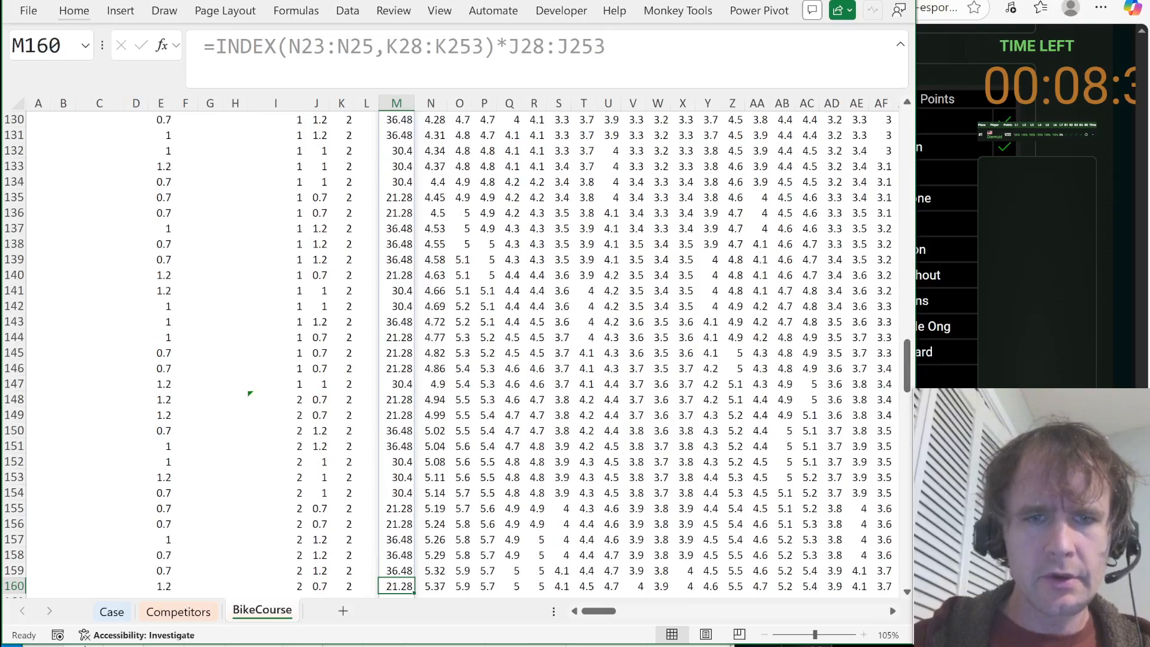
key(ctrl+Up)
key(F2)
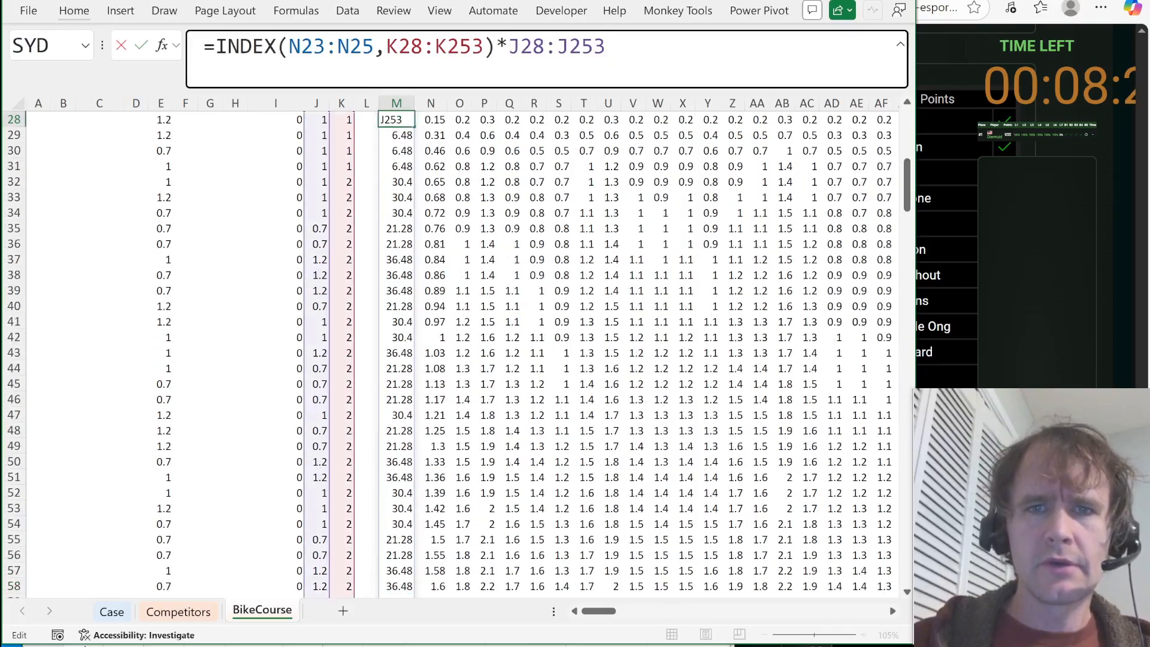
key(Escape)
Restore the (0.95^I28:I253) decline factor in the M28 formula and autofit column M to show the full speeds.
key(ctrl+z)
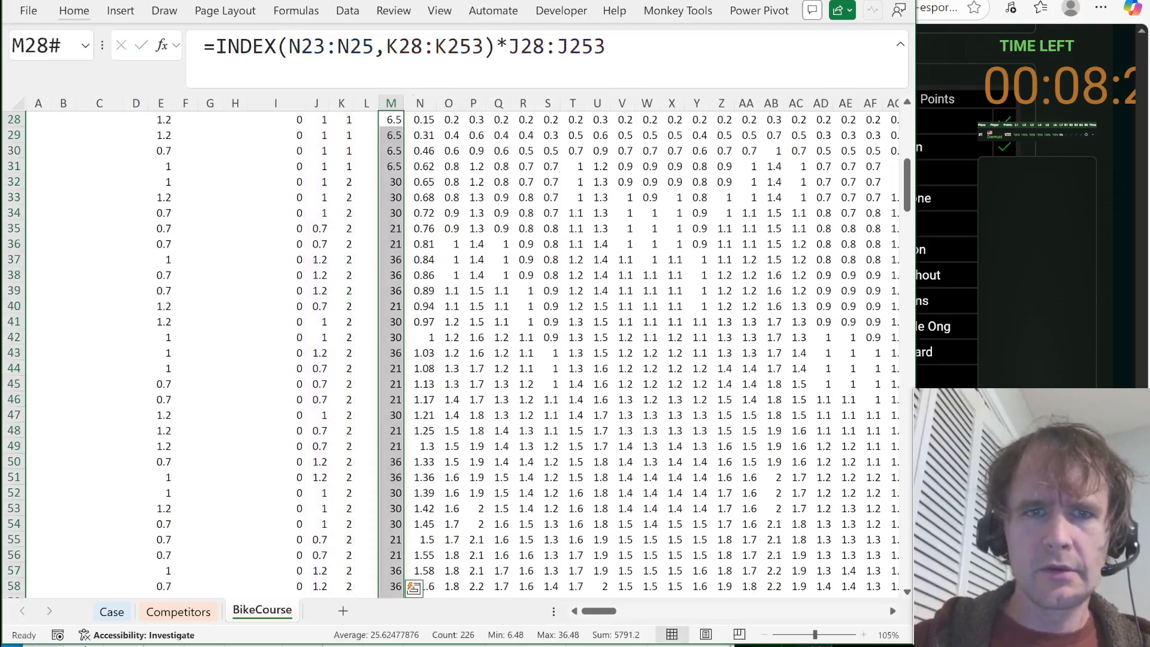
key(ctrl+y)
key(ctrl+shift+Down)
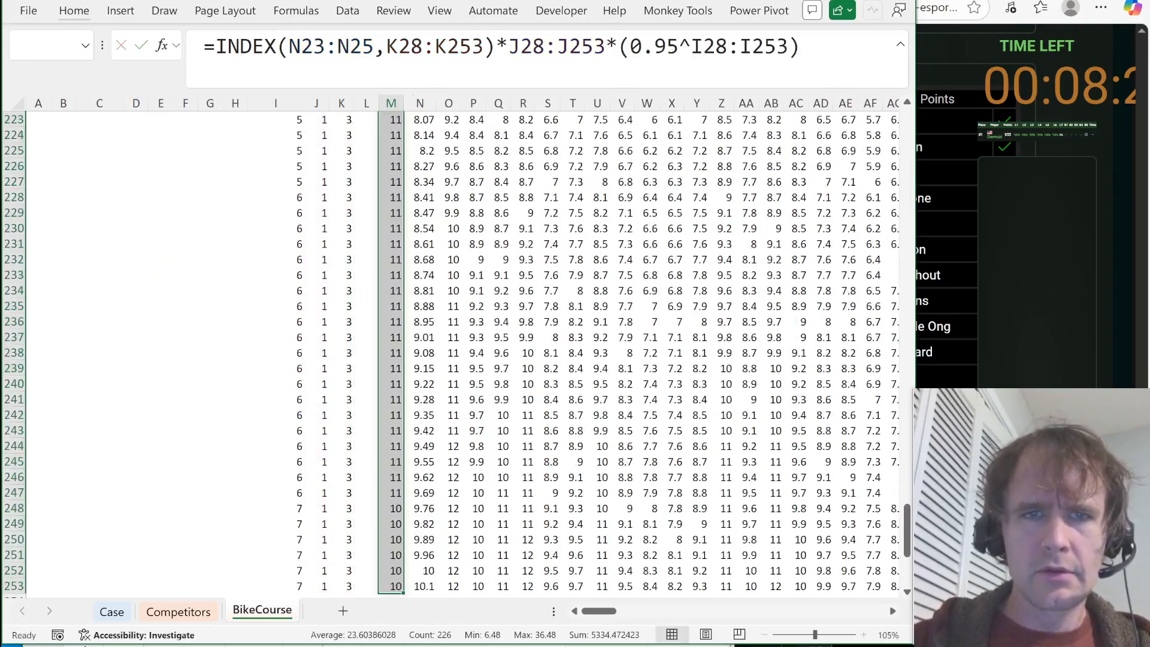
key(alt+h)
key(o)
key(i)
key(ctrl+Down)
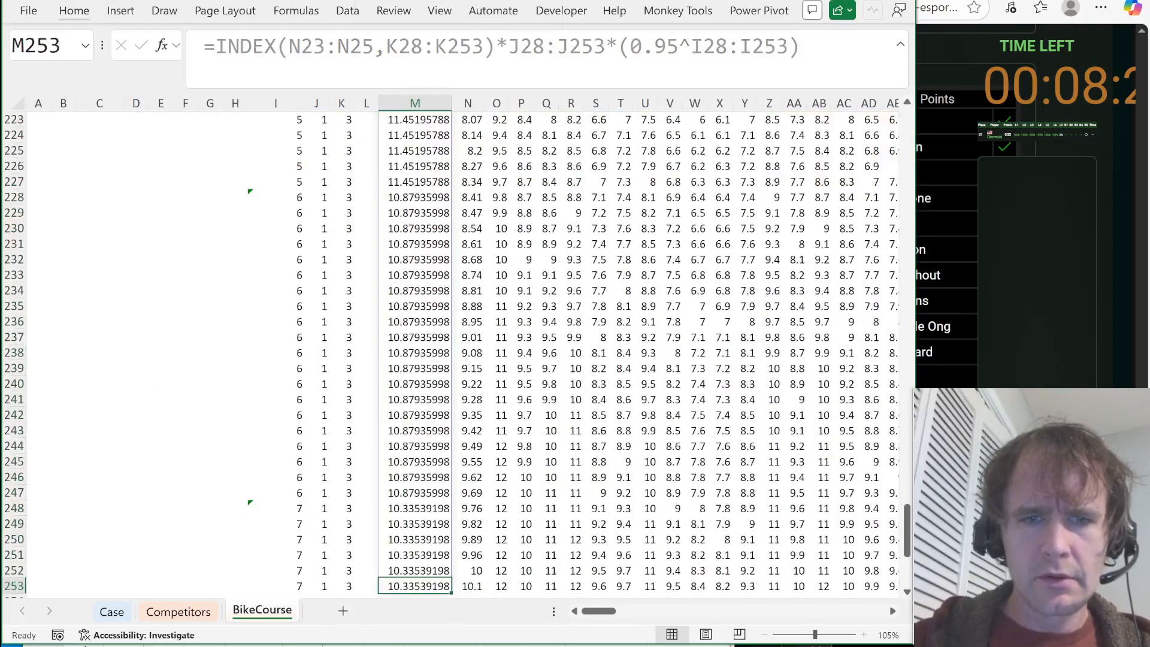
key(ctrl+Up)
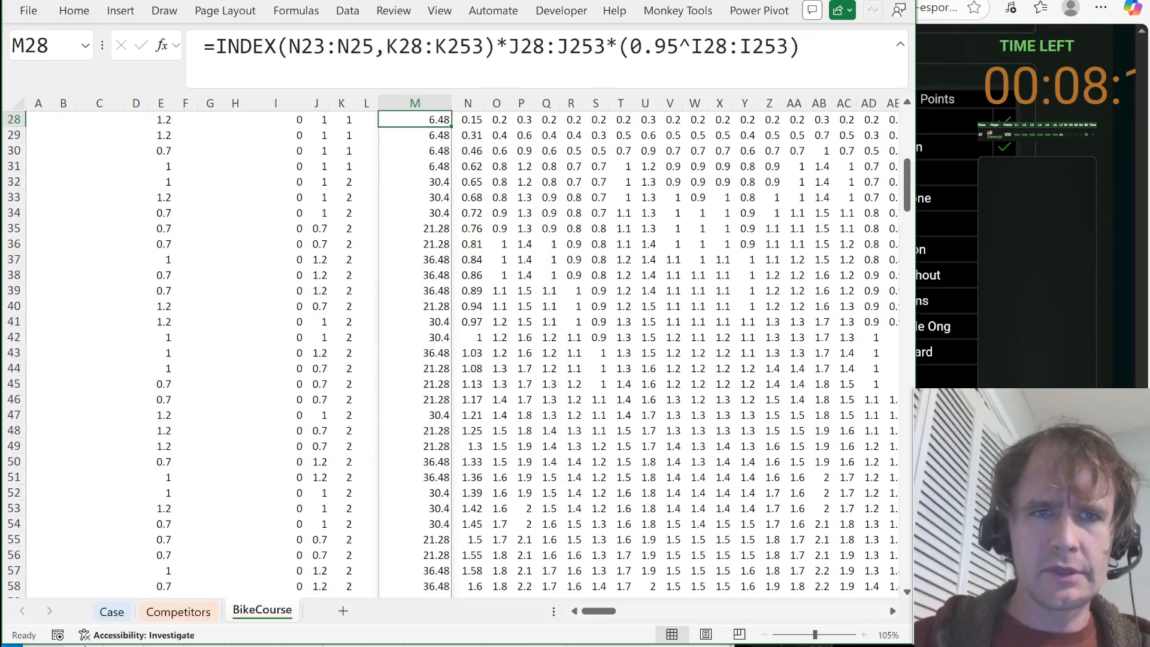
Change the M28 formula to =1/INDEX(N23:N25,K28:K253)*J28:J253*(0.95^I28:I253) and check the spilled values through row 253.
key(F2)
key(Home)
key(Right)
text(1/)
key(Return)
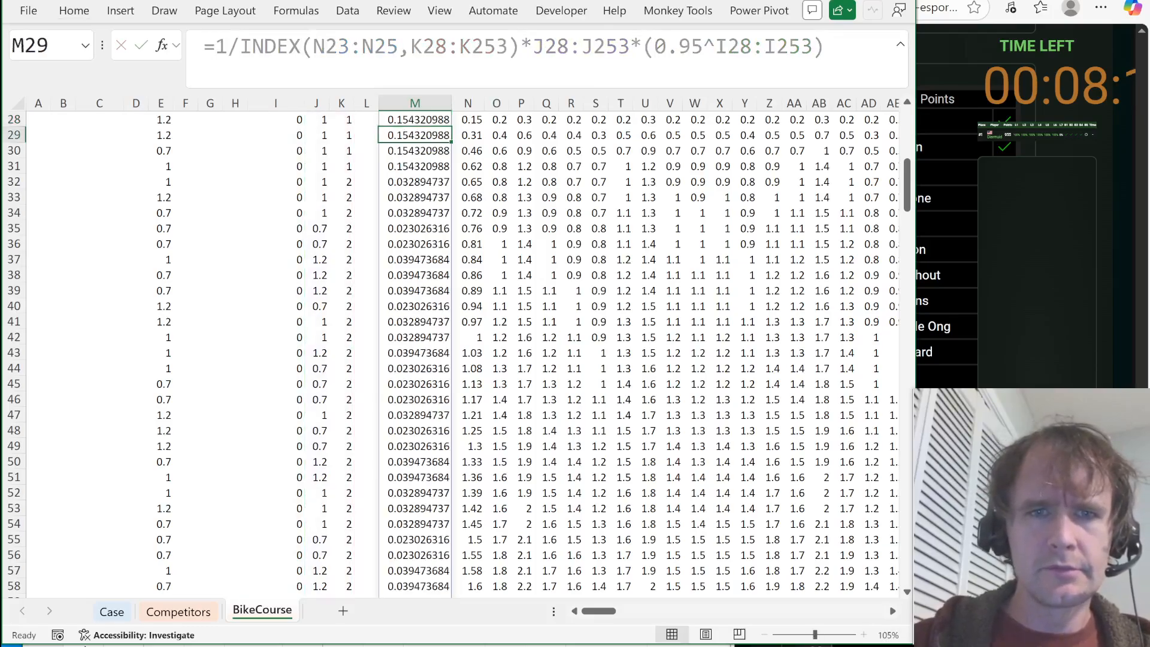
key(Up)
key(ctrl+shift+Down)
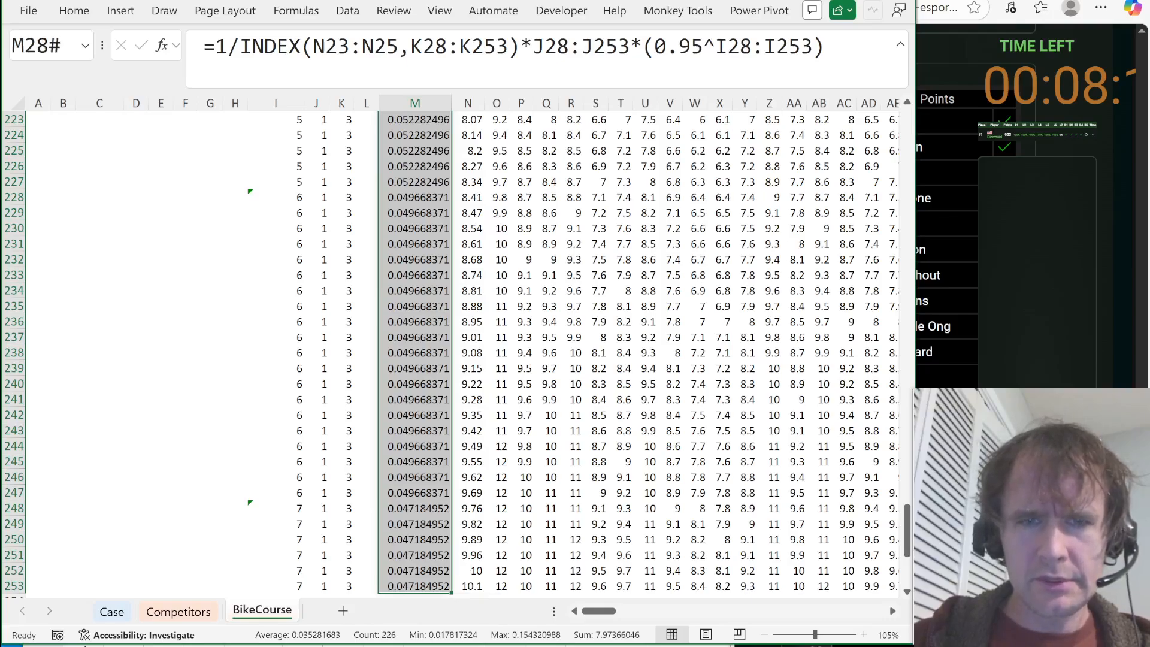
key(Up)
key(Down)
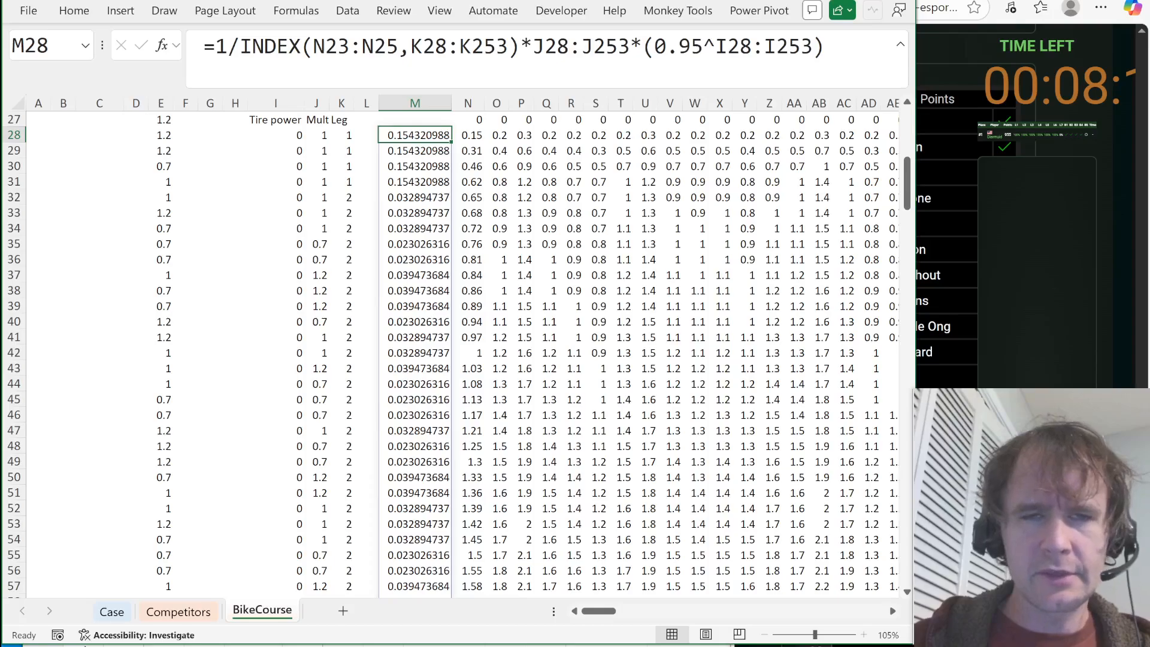
key(shift+Down)
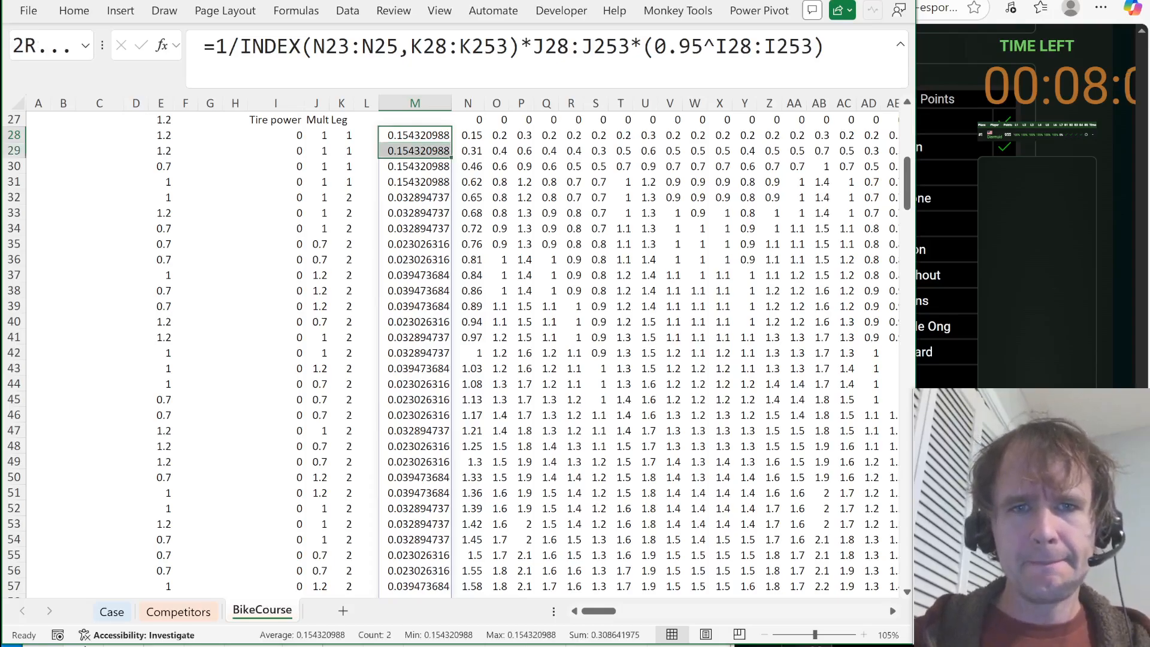
Examine the spilled column M values from row 28 down against the tire powers and multipliers beside them.
key(shift+Page_Down)
key(shift+Page_Down)
key(shift+Page_Down)
key(shift+Page_Down)
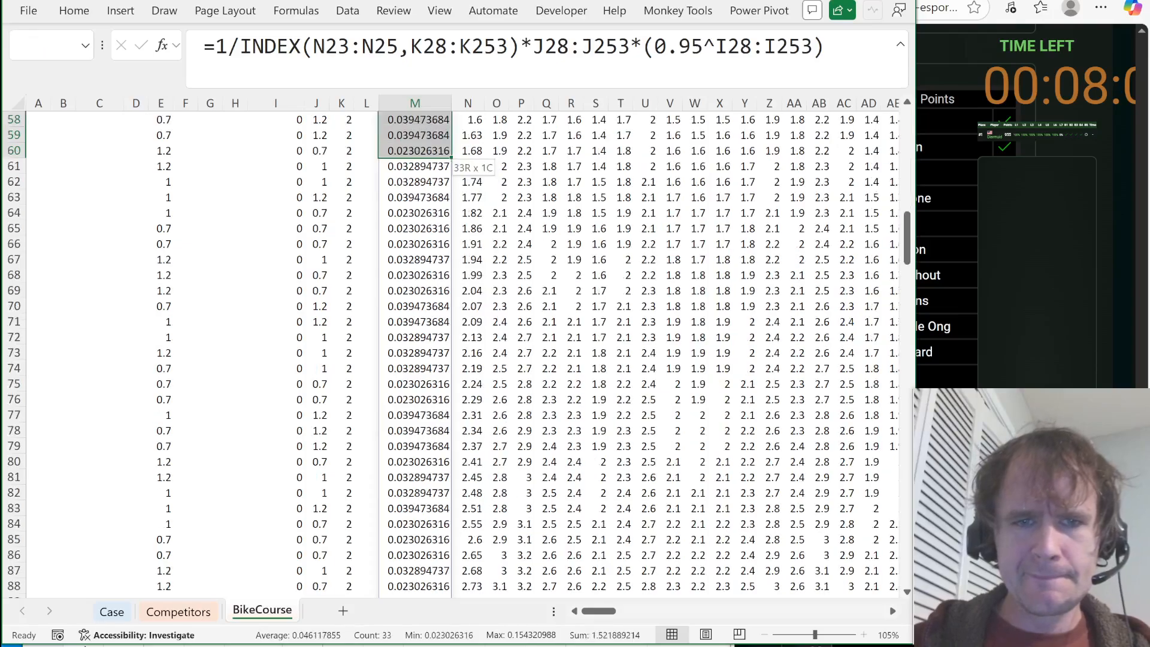
key(shift+Page_Up)
key(shift+Down)
key(shift+Down)
key(shift+Down)
key(shift+Down)
key(shift+Down)
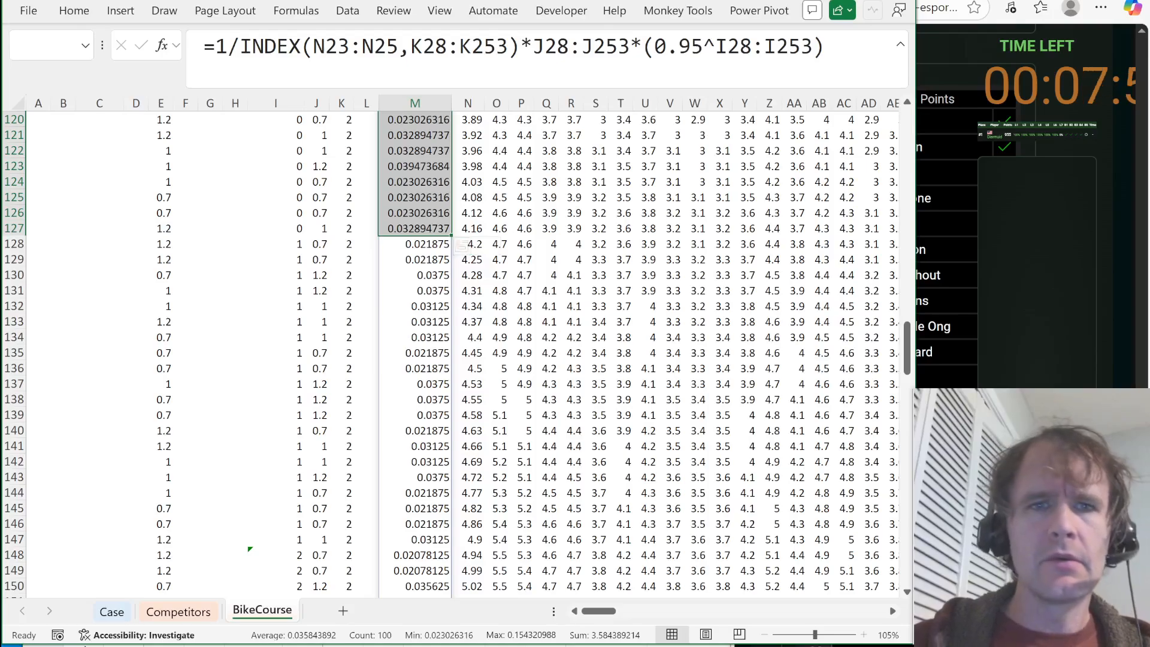
Enclose the whole divisor in parentheses, making M28 =1/(INDEX(N23:N25,K28:K253)*J28:J253*(0.95^I28:I253)), and check the spilled values through row 253.
click(239, 46)
text(()
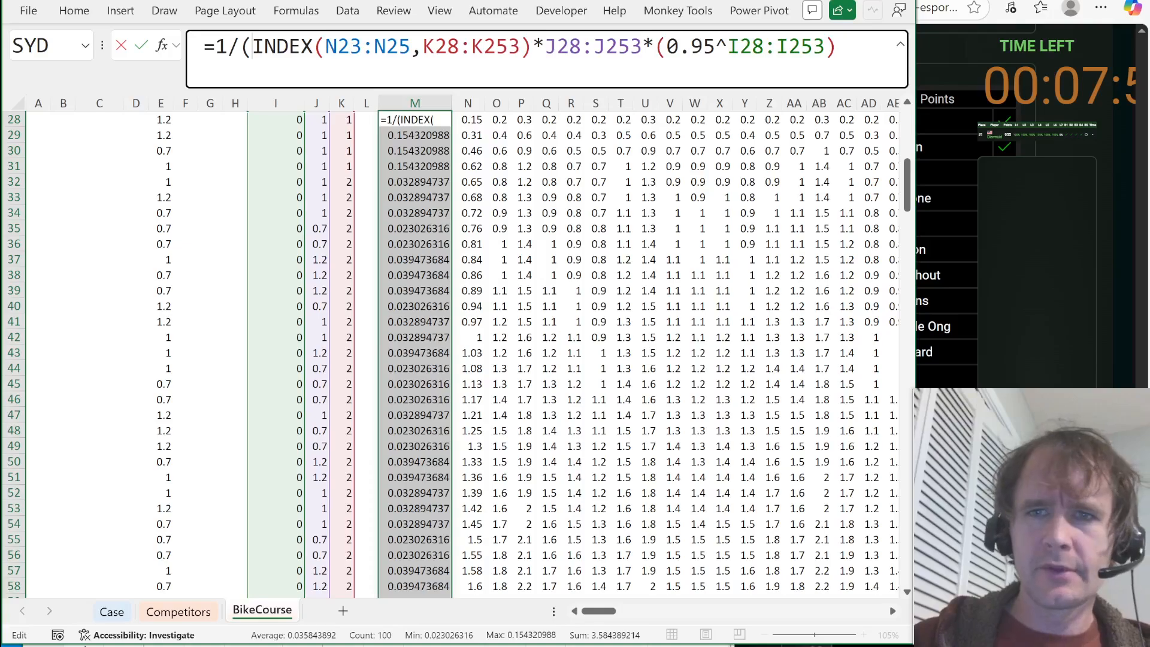
key(End)
text())
key(Up)
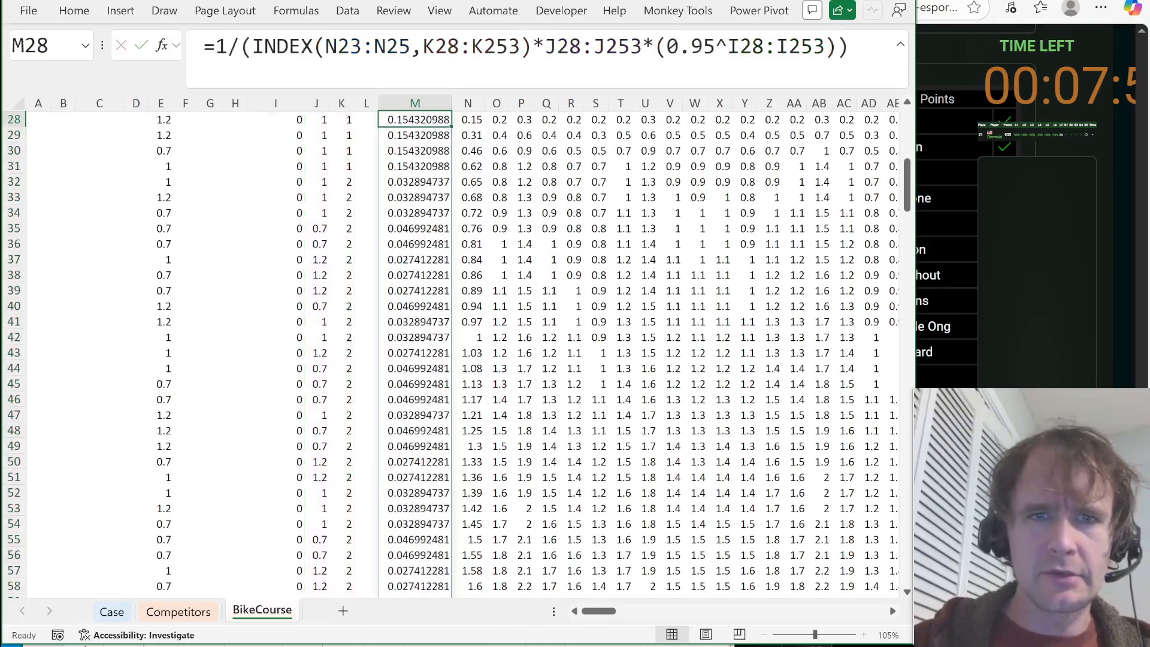
key(ctrl+shift+Down)
key(ctrl+Down)
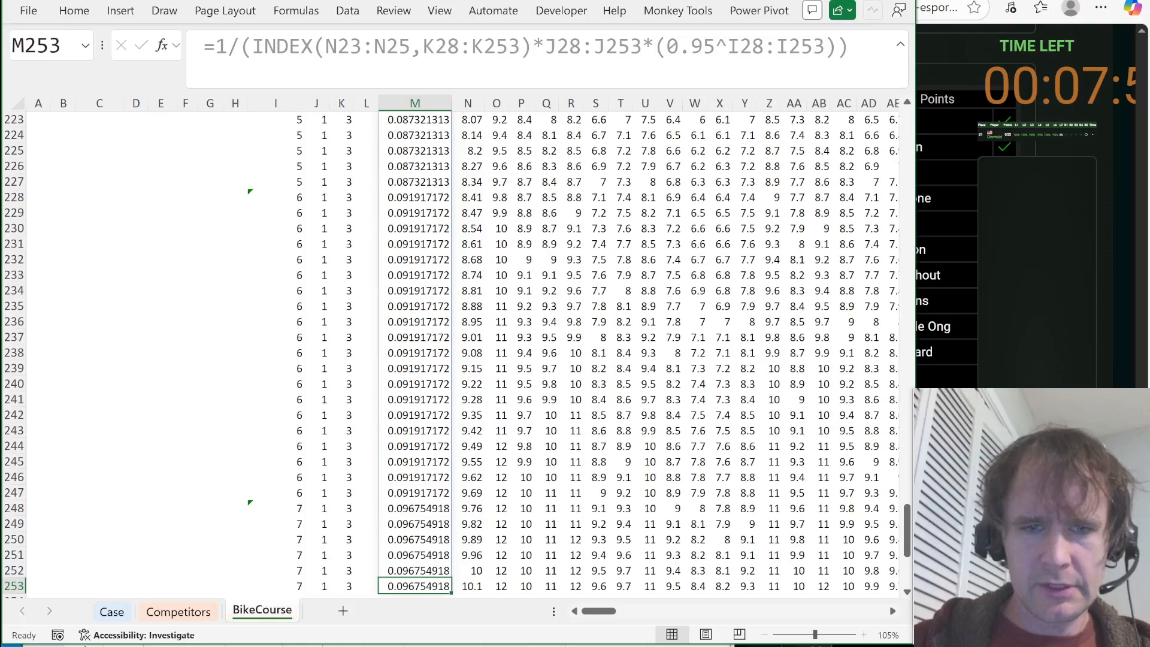
key(ctrl+Up)
key(ctrl+Up)
key(ctrl+Down)
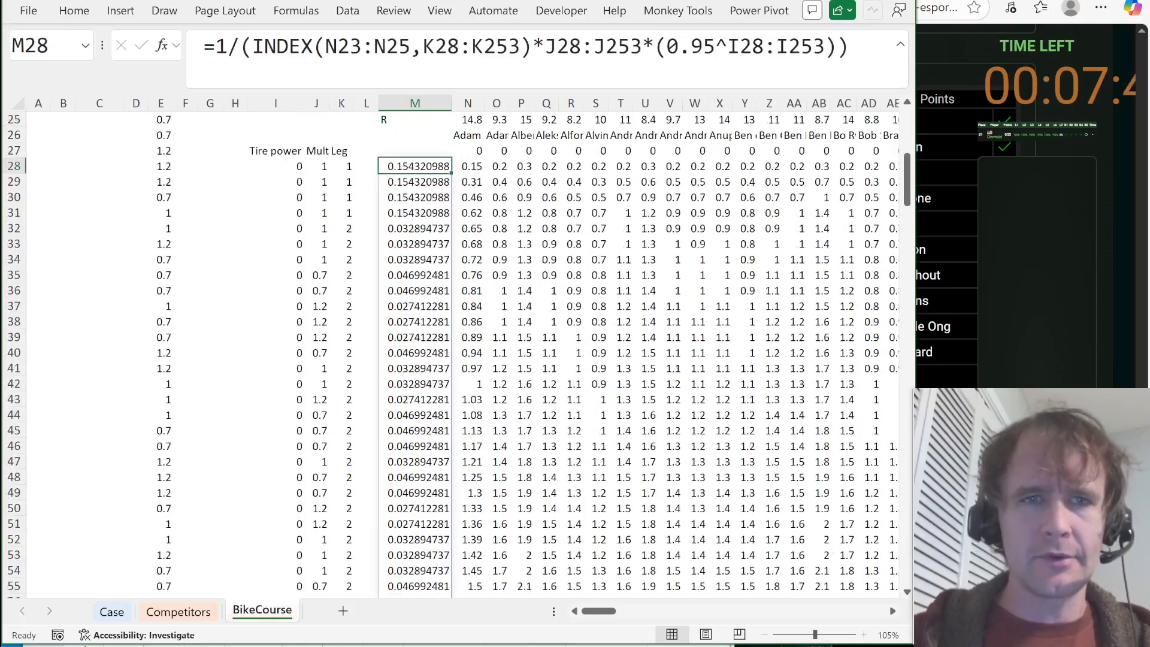
Wrap the M28 formula in SUM to total the times per kilometre and copy the cell.
key(F2)
key(Home)
key(Right)
text(sum)
key(Tab)
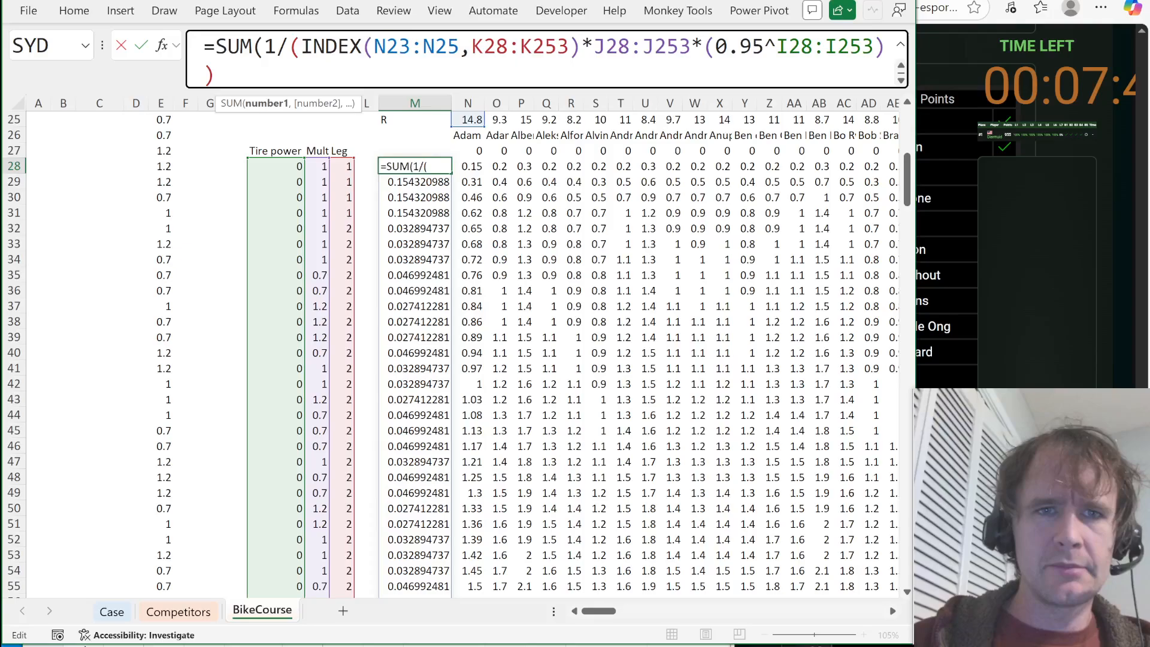
key(End)
key(Return)
key(Up)
key(ctrl+c)
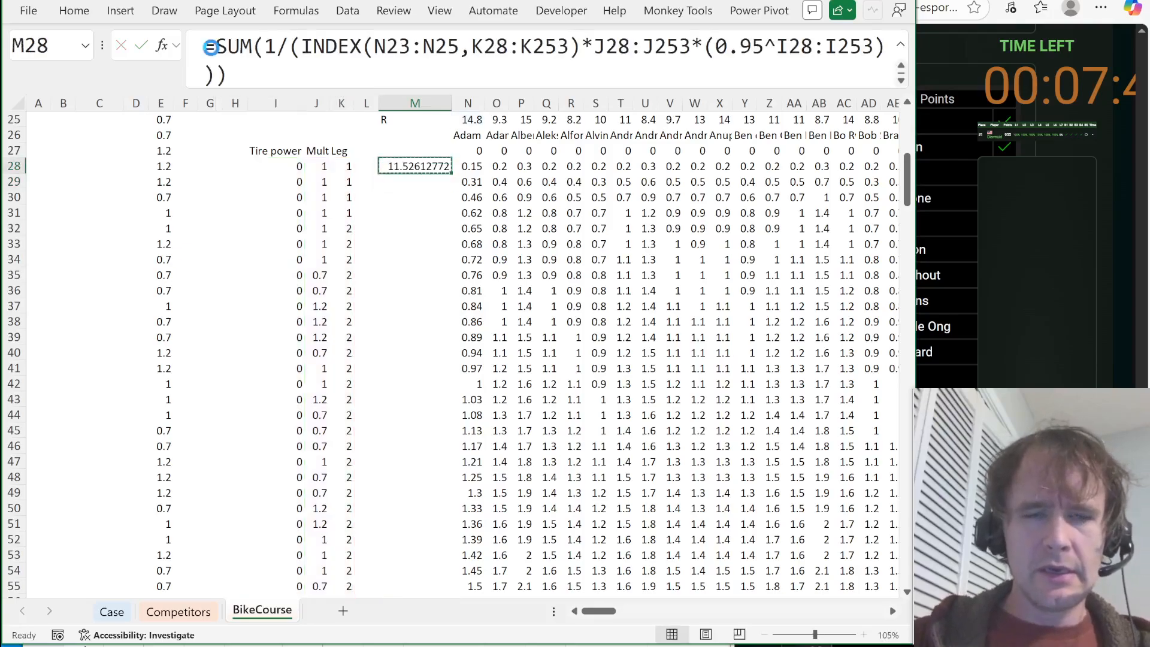
Examine column N's cumulative time formulas and the time, distance and rank rows beneath the competitor grid.
key(Right)
key(ctrl+Down)
key(Down)
key(Down)
key(Down)
key(Down)
key(Down)
key(Down)
key(Down)
key(Down)
key(Down)
key(Down)
key(Down)
key(Down)
key(Down)
key(Down)
key(Down)
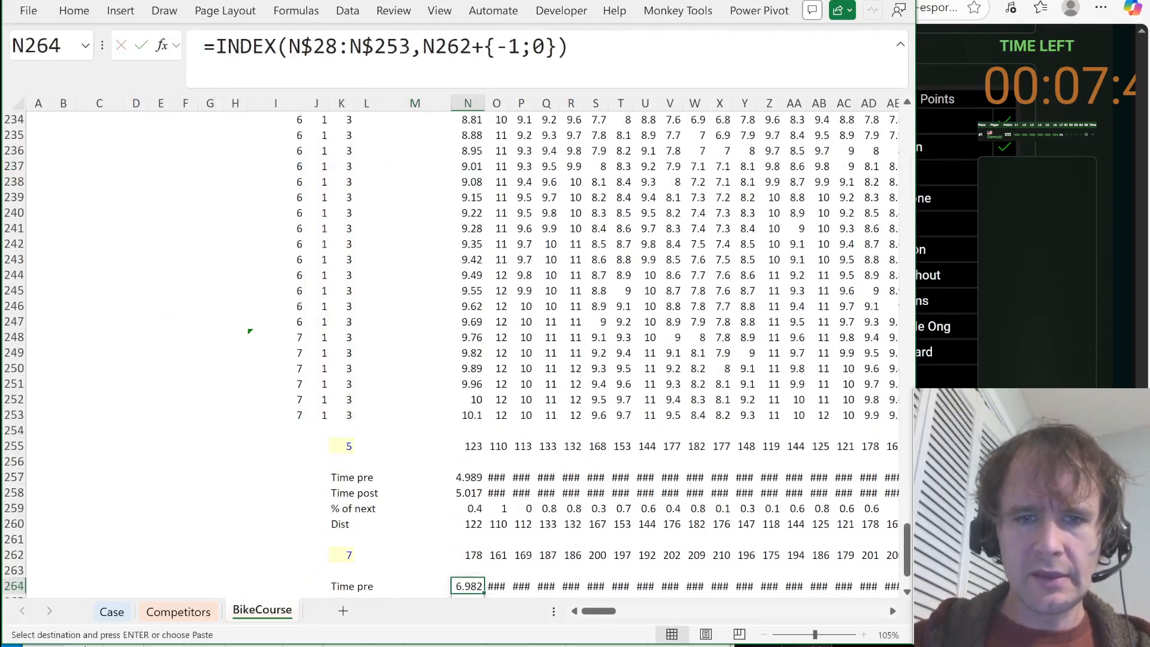
key(ctrl+Up)
key(ctrl+Up)
key(ctrl+Up)
key(ctrl+Up)
key(ctrl+Up)
key(ctrl+Up)
key(ctrl+Up)
key(ctrl+Up)
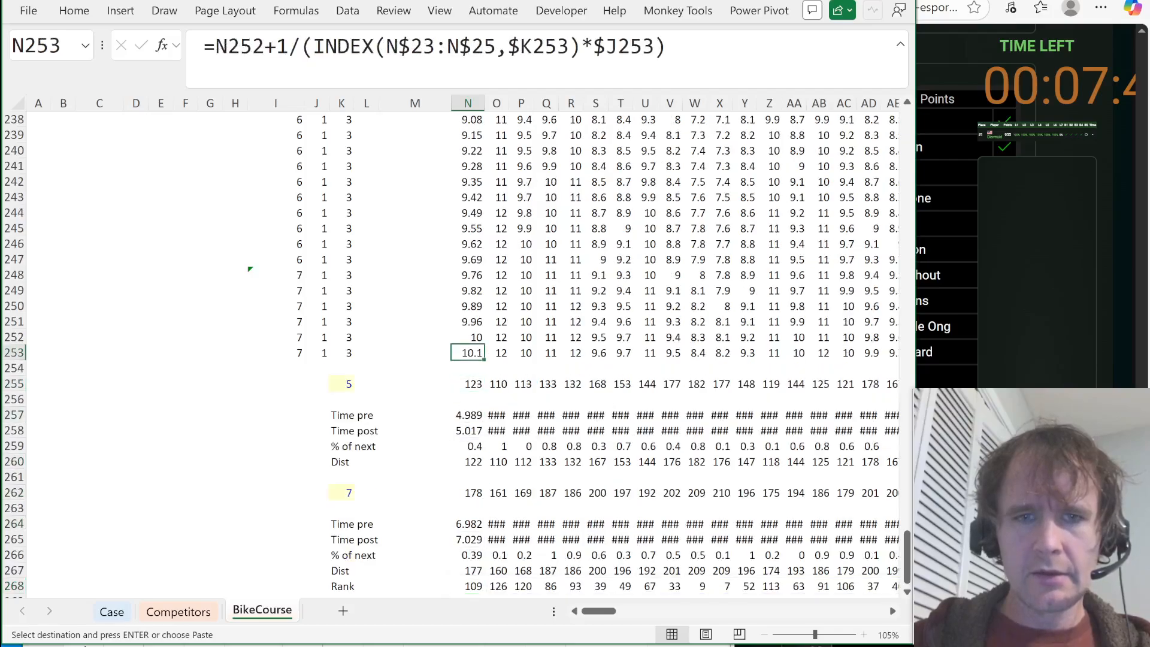
key(ctrl+Down)
key(ctrl+Down)
key(Down)
key(Left)
key(ctrl+Up)
key(ctrl+Up)
key(ctrl+Up)
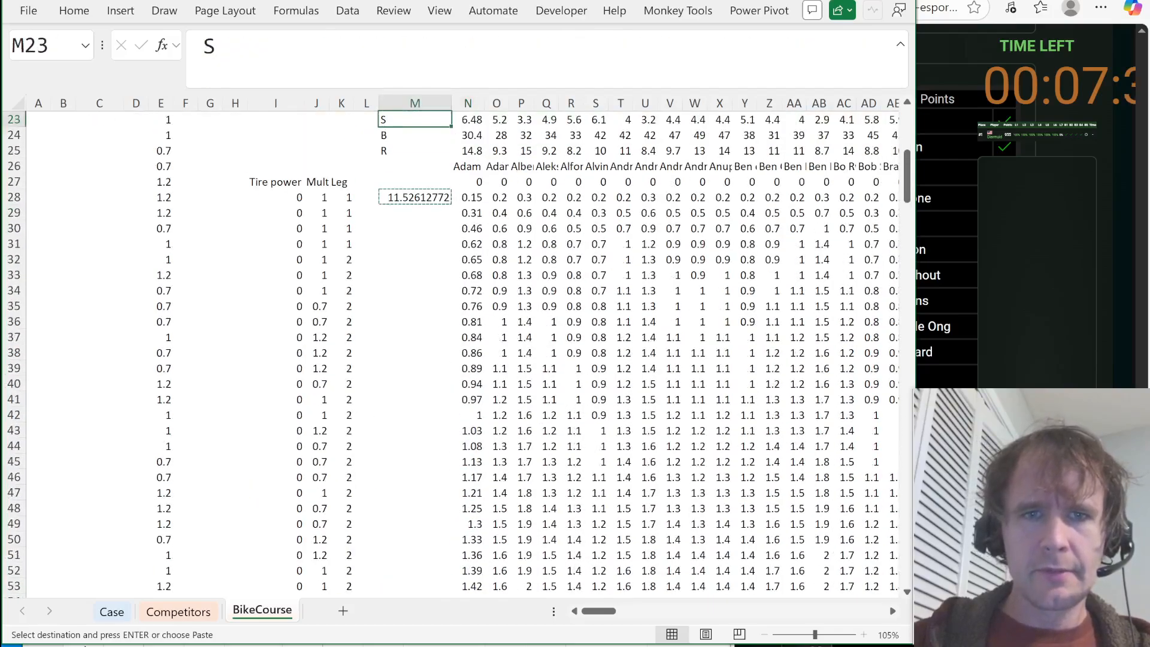
Replace the N23:N25 range inside the M28 formula's INDEX with the start of an XLOOKUP function.
key(ctrl+Down)
key(ctrl+Down)
click(386, 46)
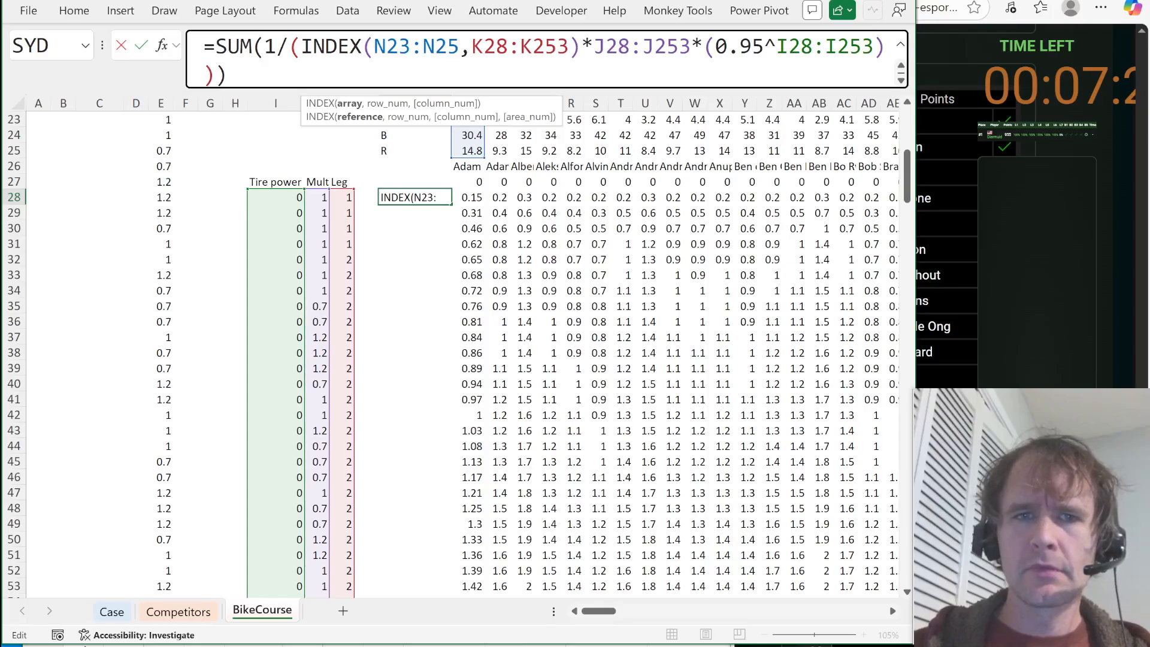
key(shift+Right)
key(shift+Right)
key(shift+Right)
key(shift+Right)
key(shift+Right)
key(shift+Right)
key(shift+Right)
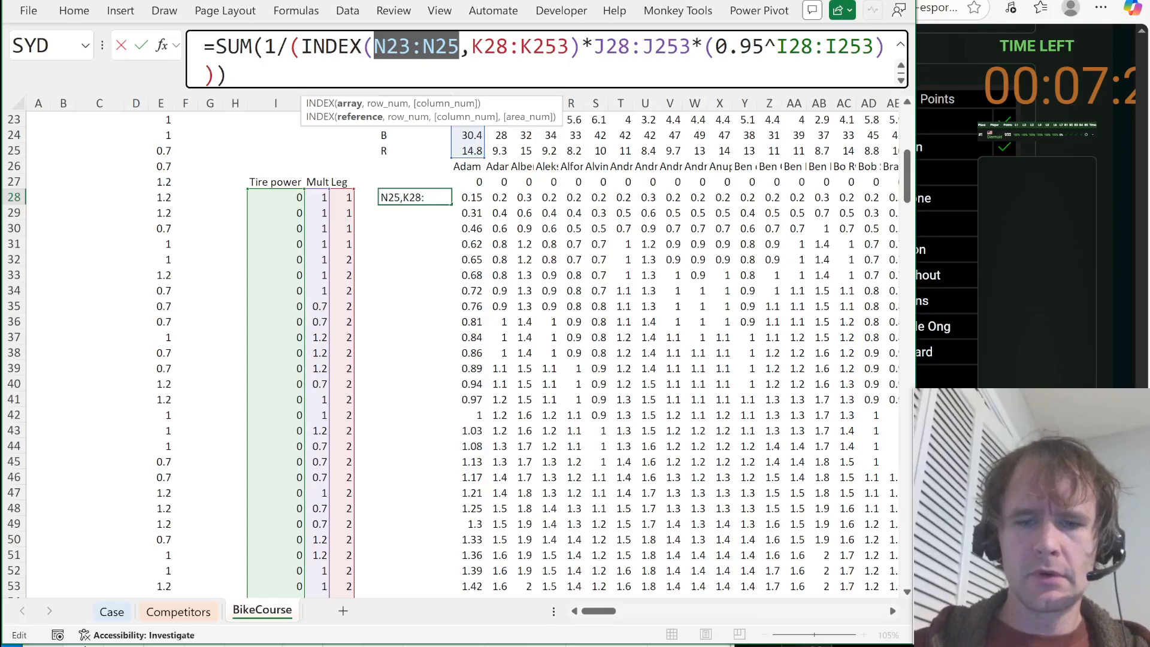
text(XLOOKUP()
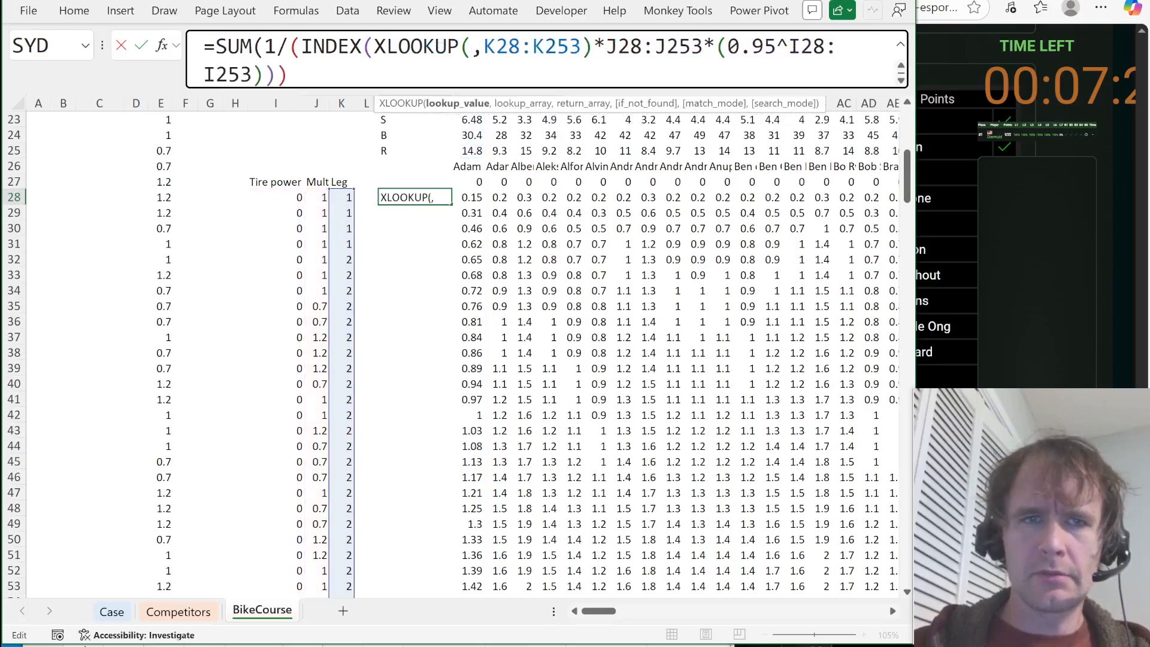
Wrap the M28 formula in LET, defining at as N26 and sd as 5% ahead of the SUM.
key(Home)
key(Right)
text(let)
key(Tab)
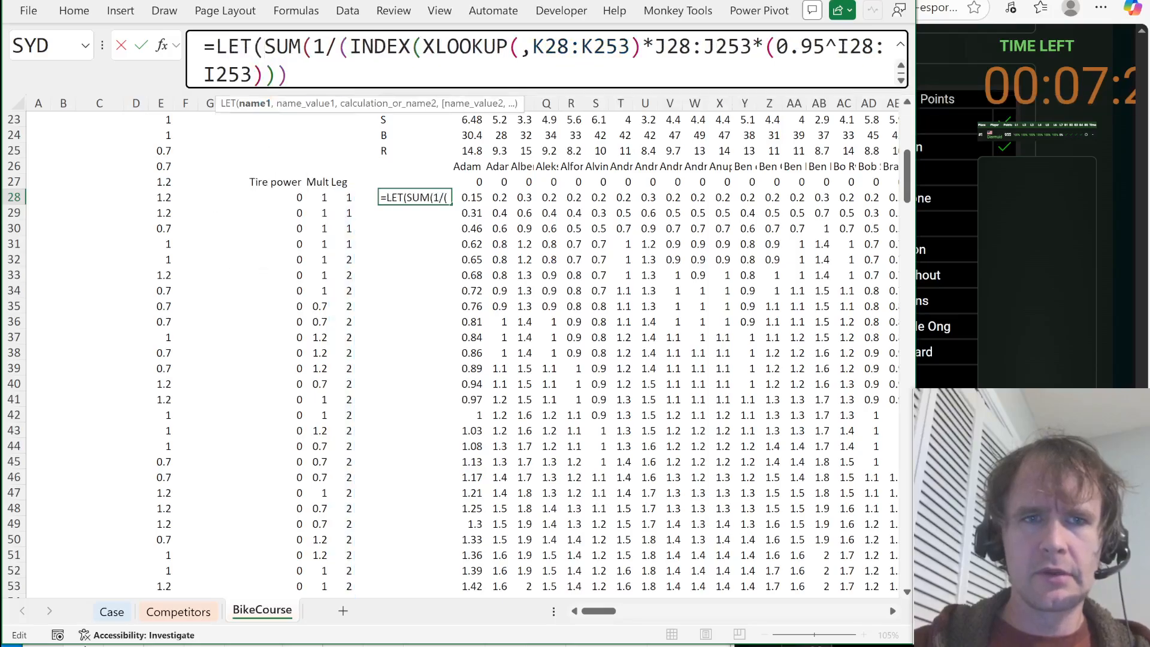
text(at,)
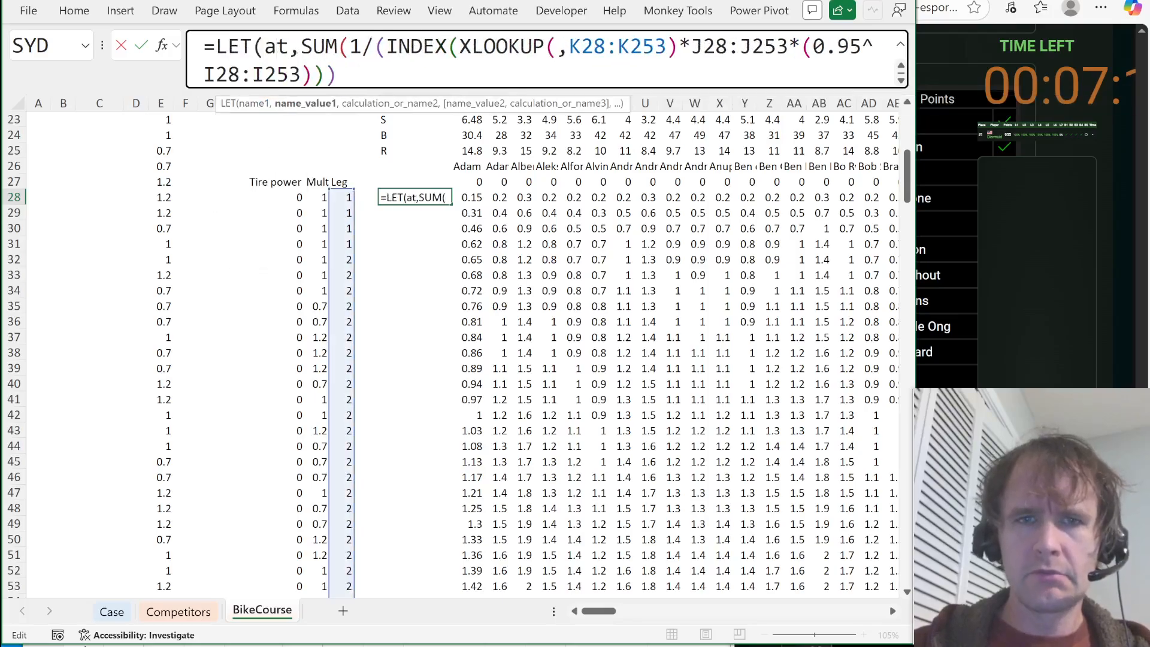
click(477, 168)
text(,)
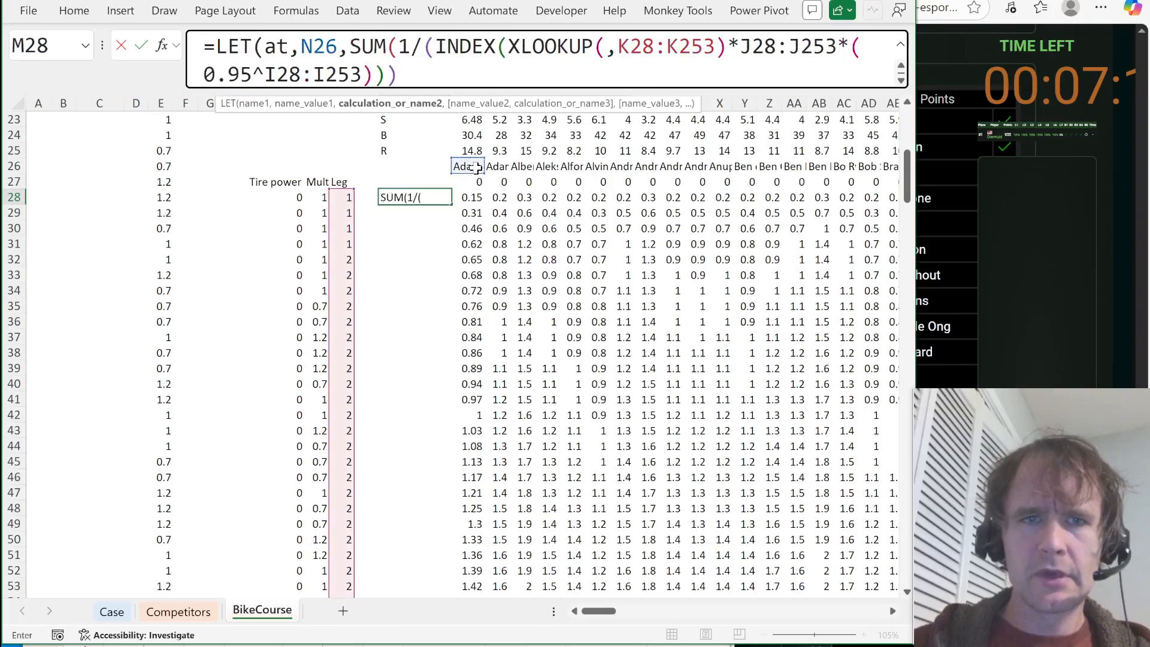
text(sd,)
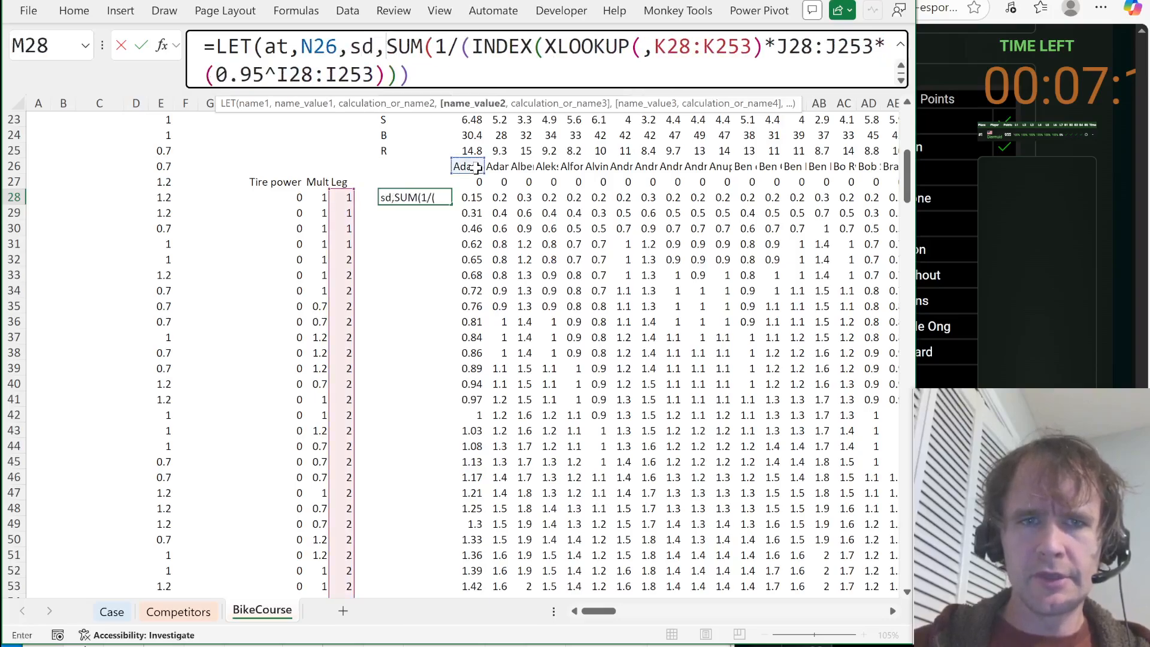
text(5%,)
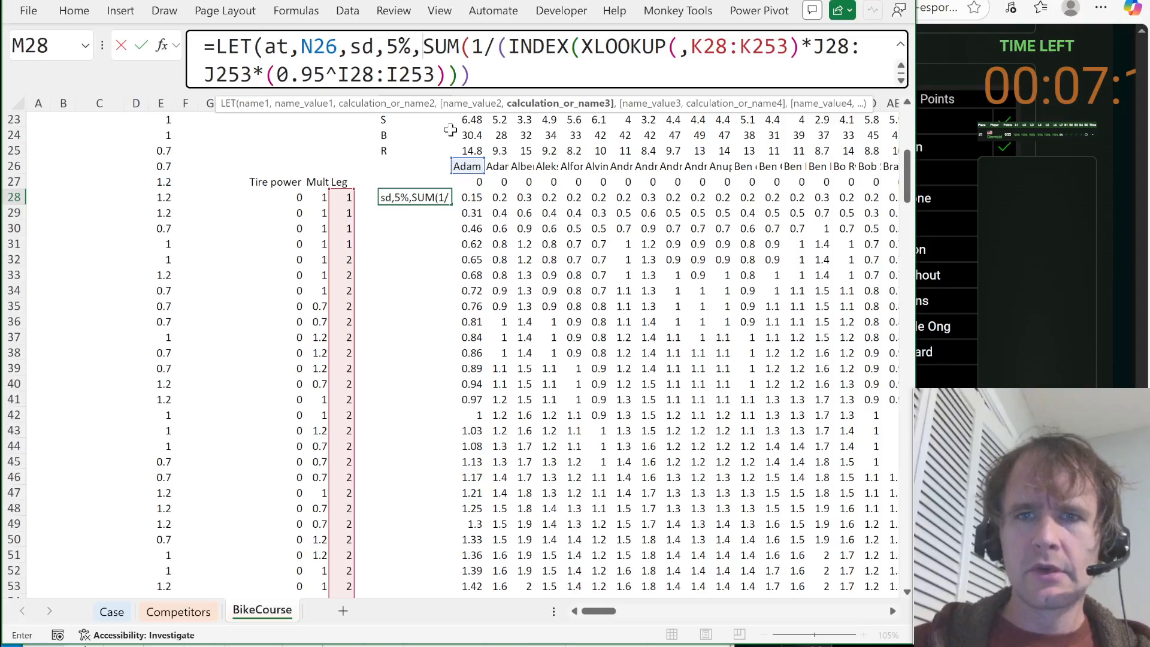
Complete the lookup in the M28 formula as XLOOKUP(at,$N$26:$EL$26,$N$23#) with absolute references.
click(679, 48)
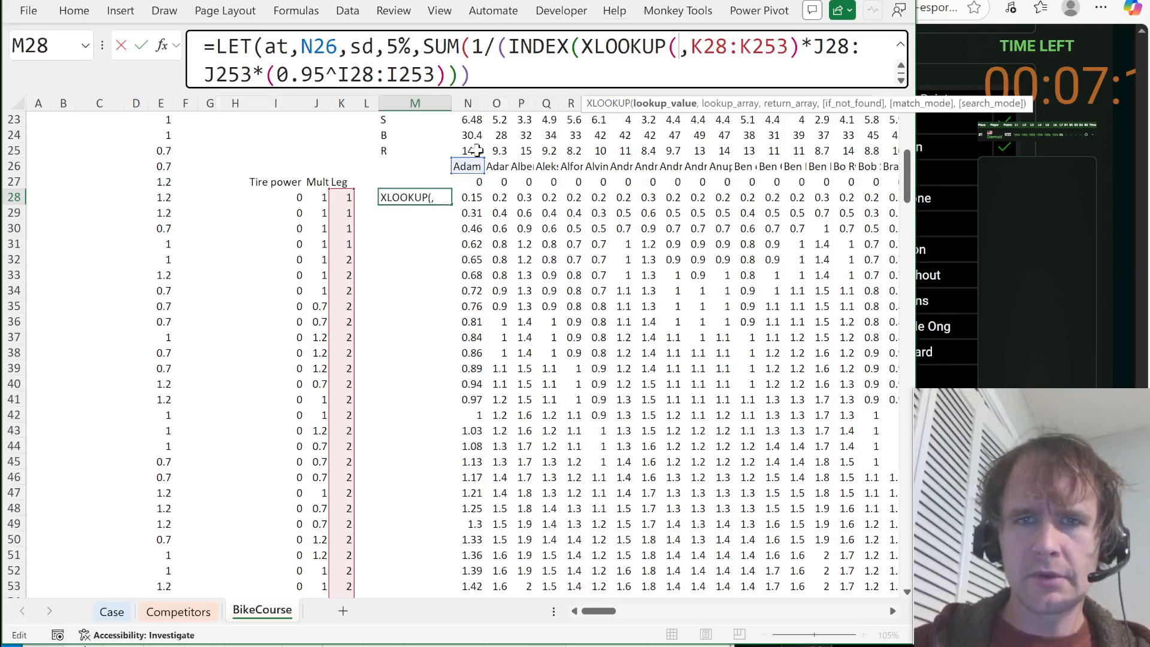
text(at,)
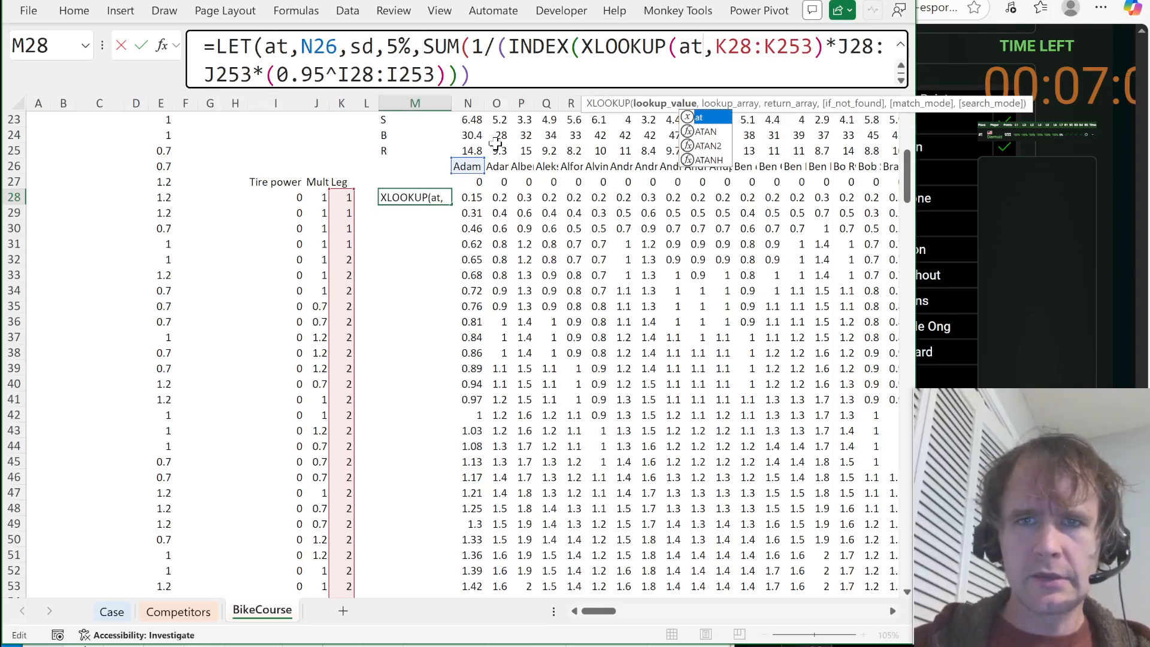
click(473, 165)
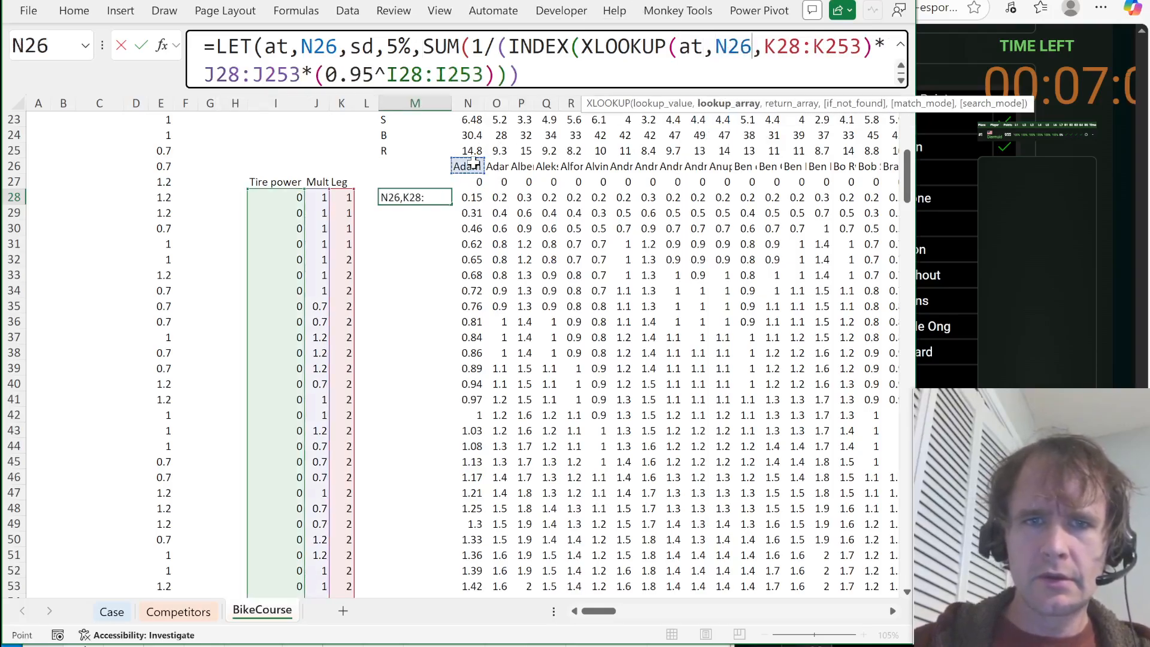
key(ctrl+shift+Right)
text(,)
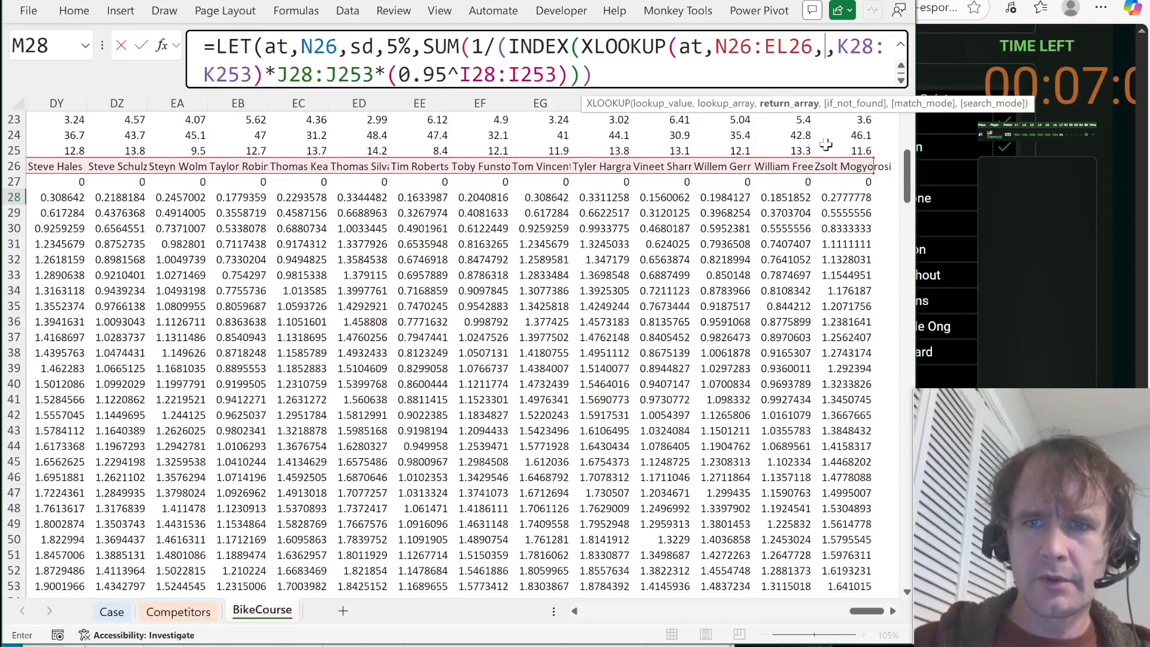
click(850, 150)
key(ctrl+shift+Left)
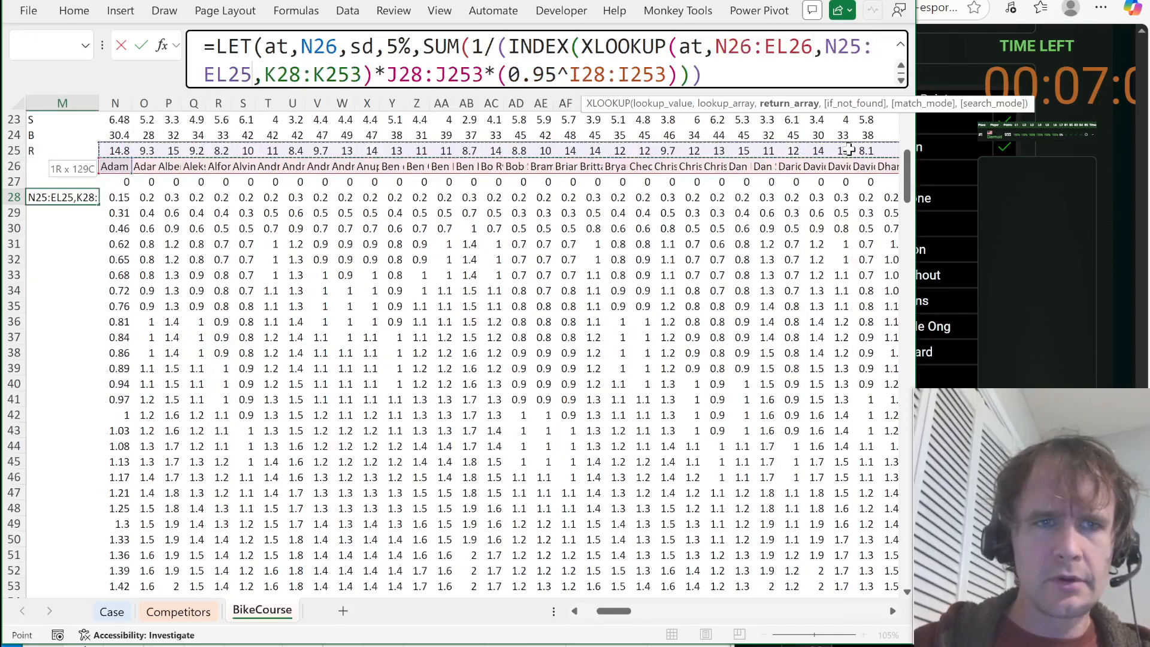
key(ctrl+shift+Up)
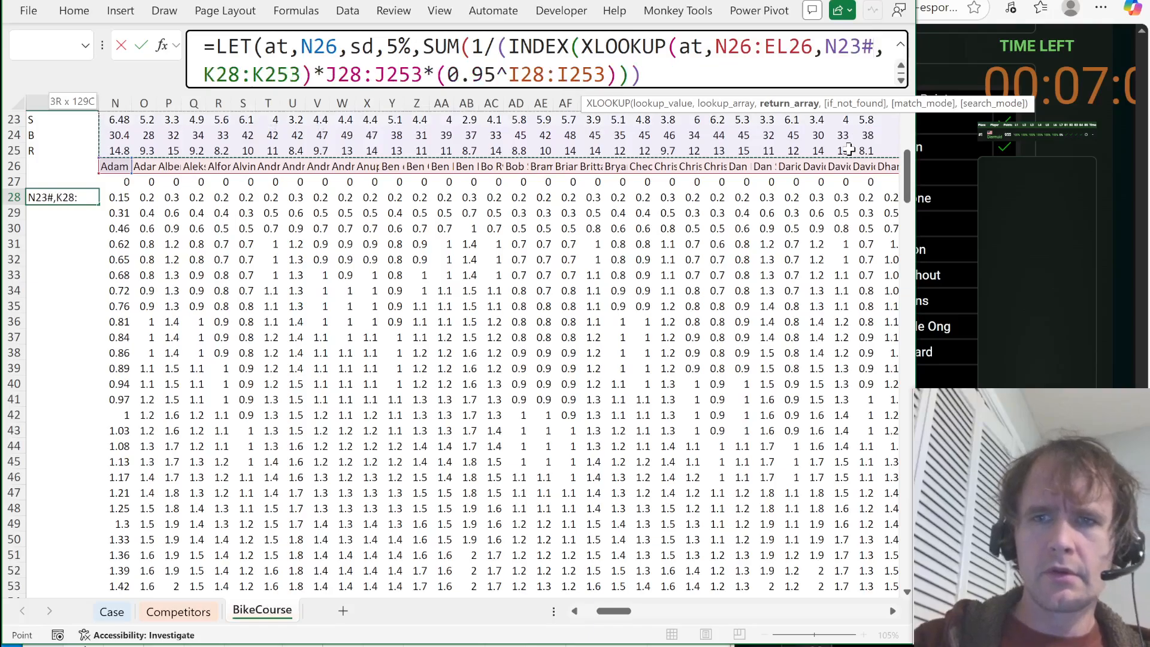
text())
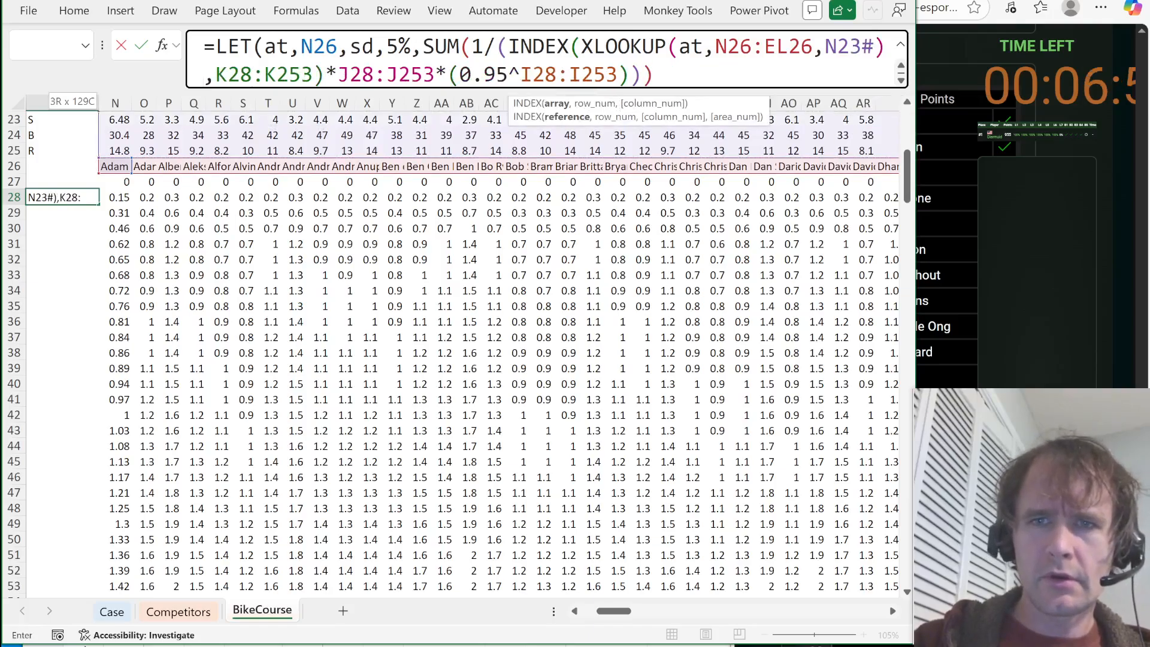
drag(739, 47, 861, 46)
key(F4)
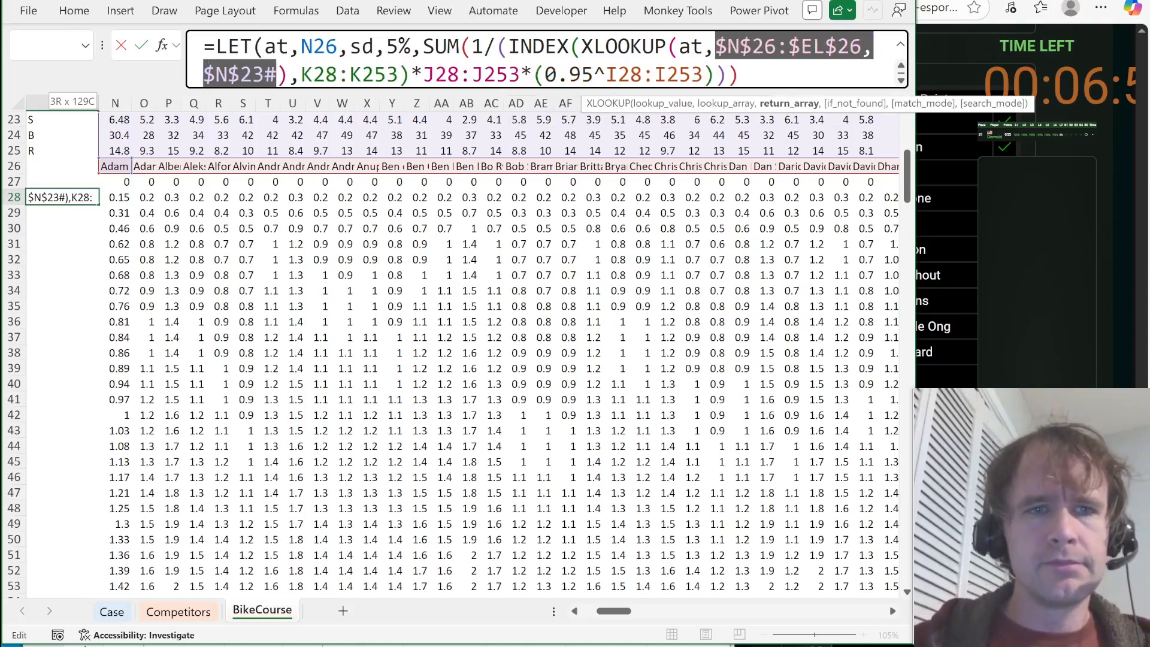
Replace the 0.95 decline base in the M28 formula with (1-sd).
click(447, 74)
scroll(362, 232, left, 3)
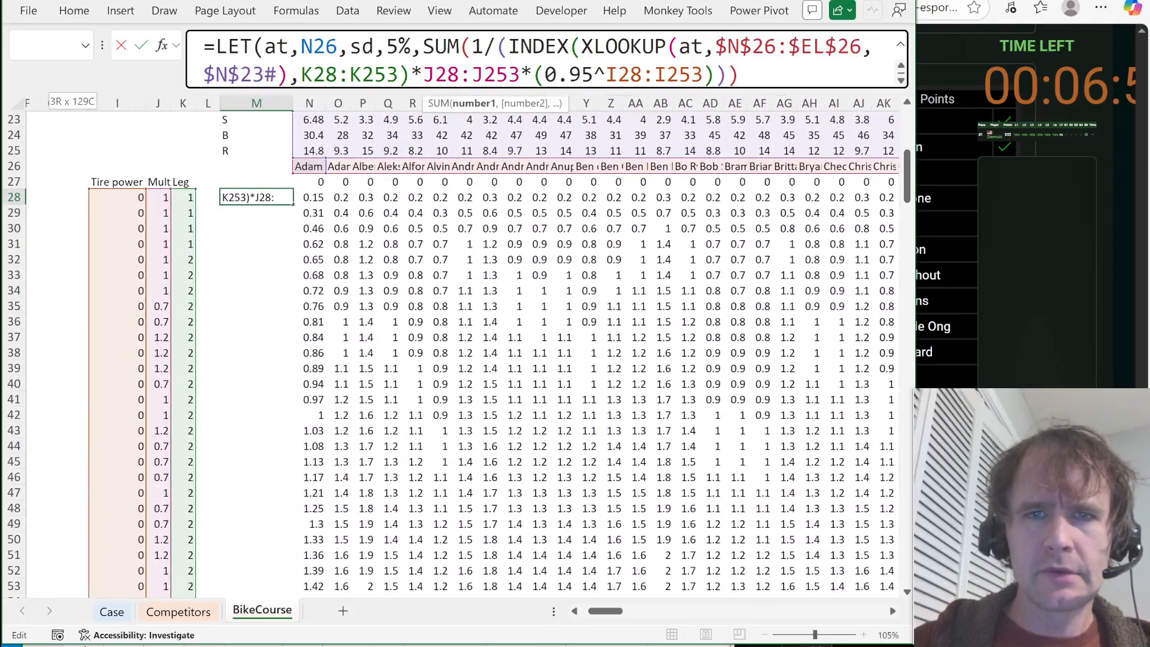
drag(545, 74, 594, 74)
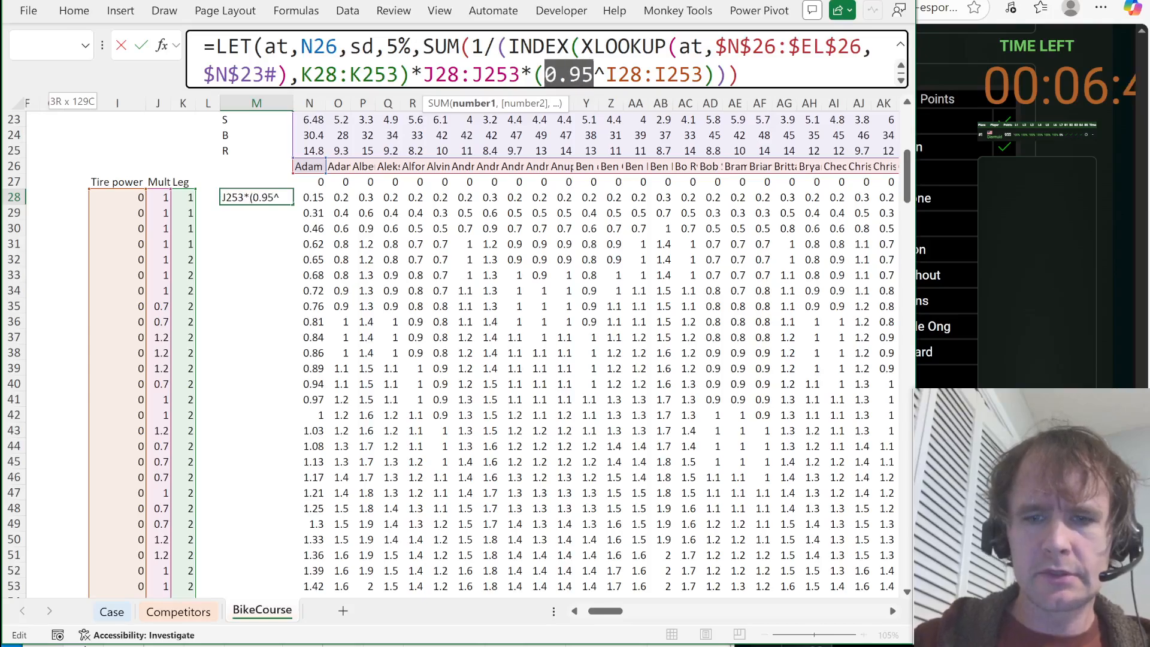
text((1-sd))
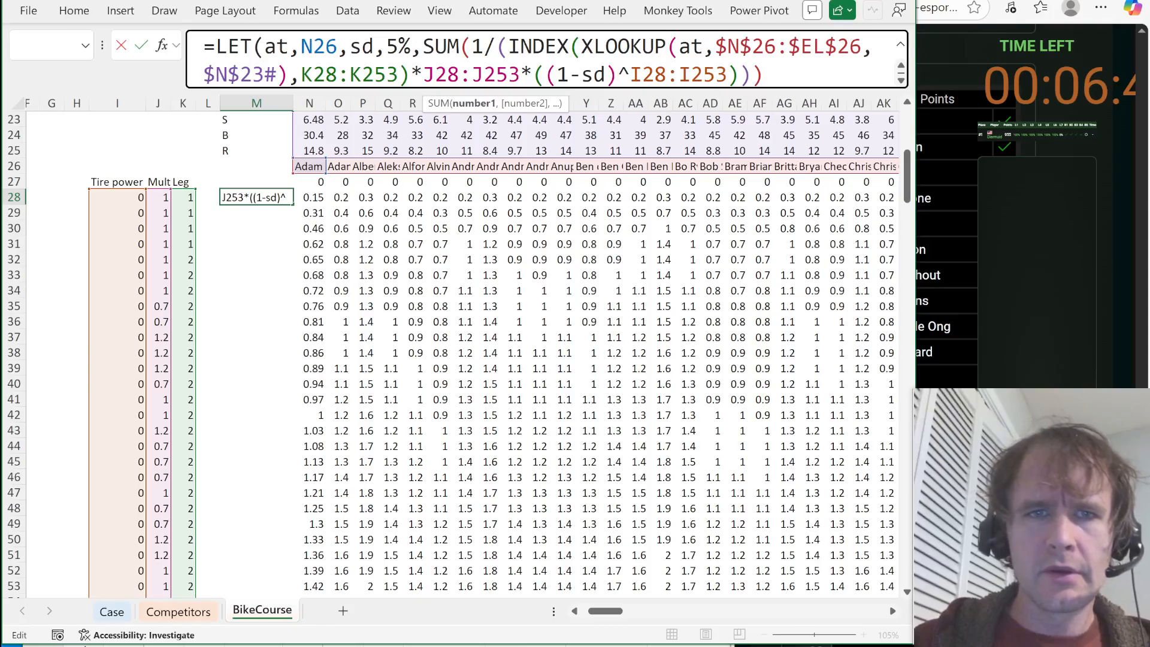
Make the formula's ranges absolute as $K$28:$K$253, $J$28:$J$253 and $I$28:$I$253, and enter it in M28.
drag(313, 74, 508, 74)
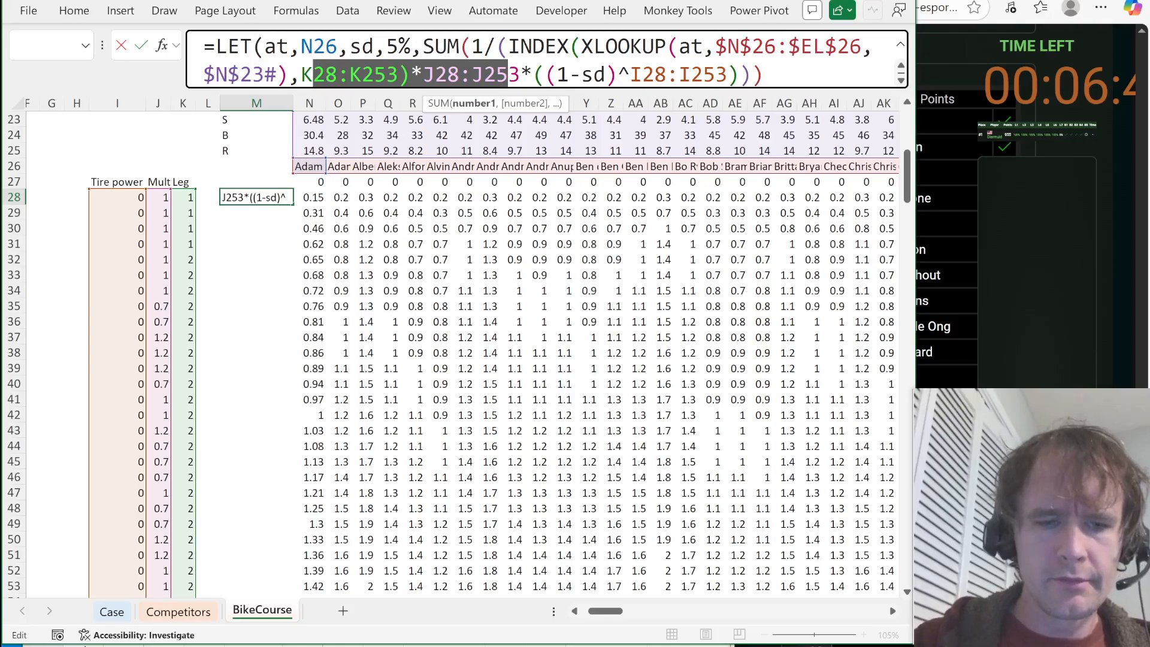
drag(509, 75, 373, 74)
key(F4)
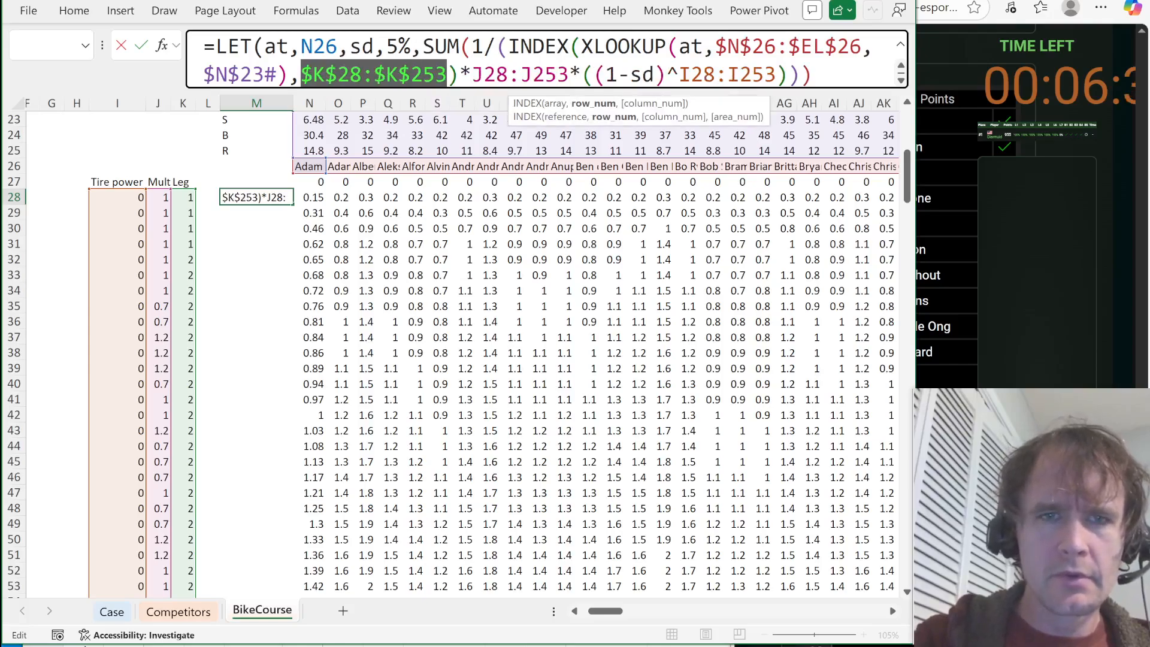
drag(494, 74, 556, 74)
key(F4)
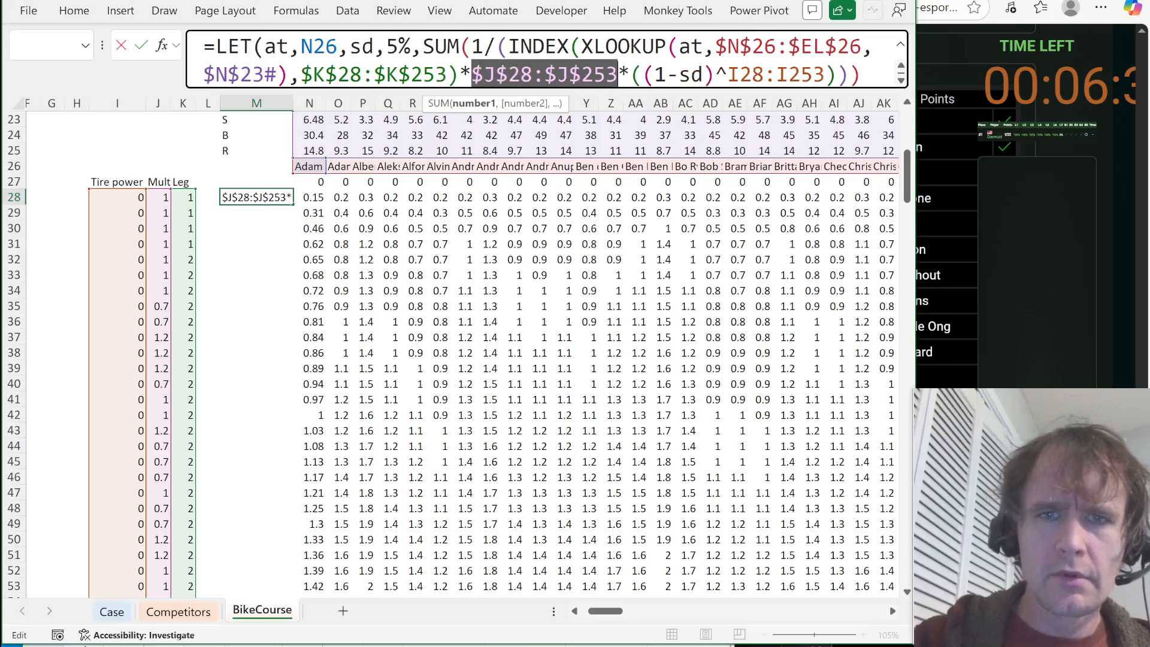
drag(729, 74, 801, 74)
key(F4)
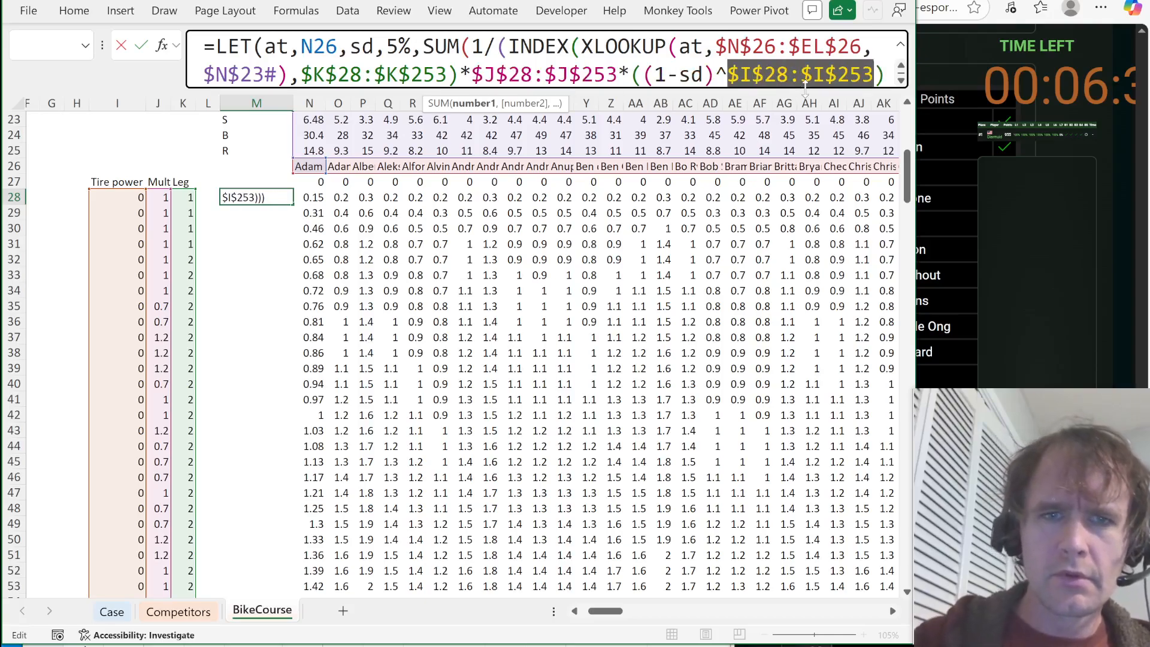
key(Return)
key(Return)
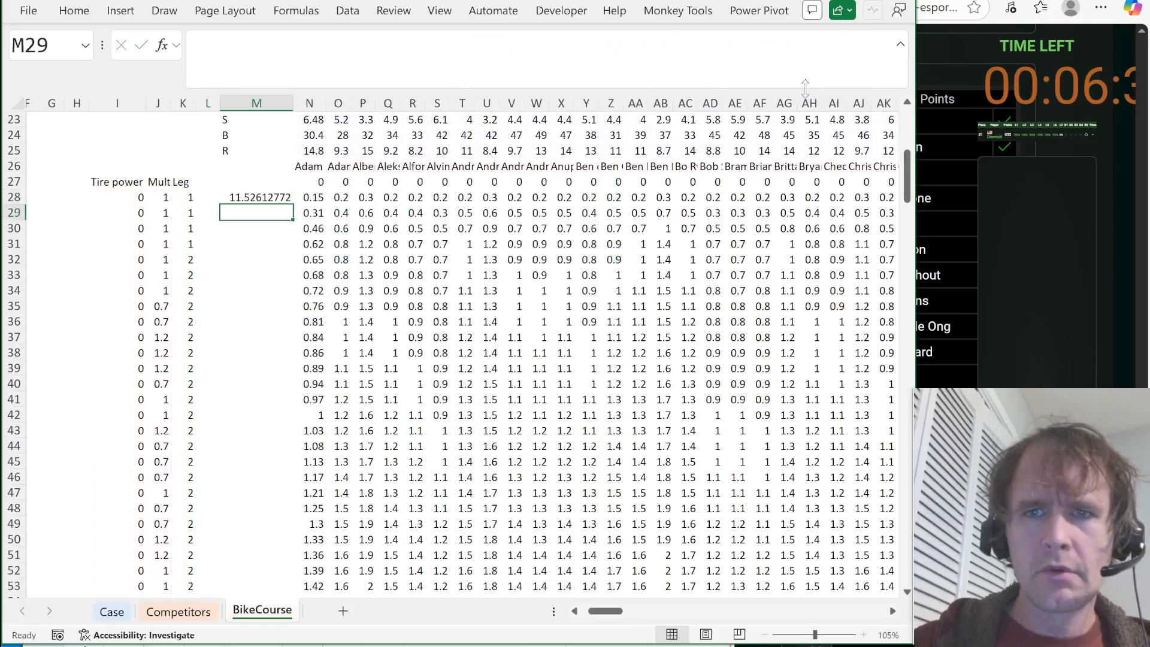
Move the LET formula from M28 on BikeCourse to I194 on the Case sheet, beside the Level 7 example row.
key(Up)
key(ctrl+c)
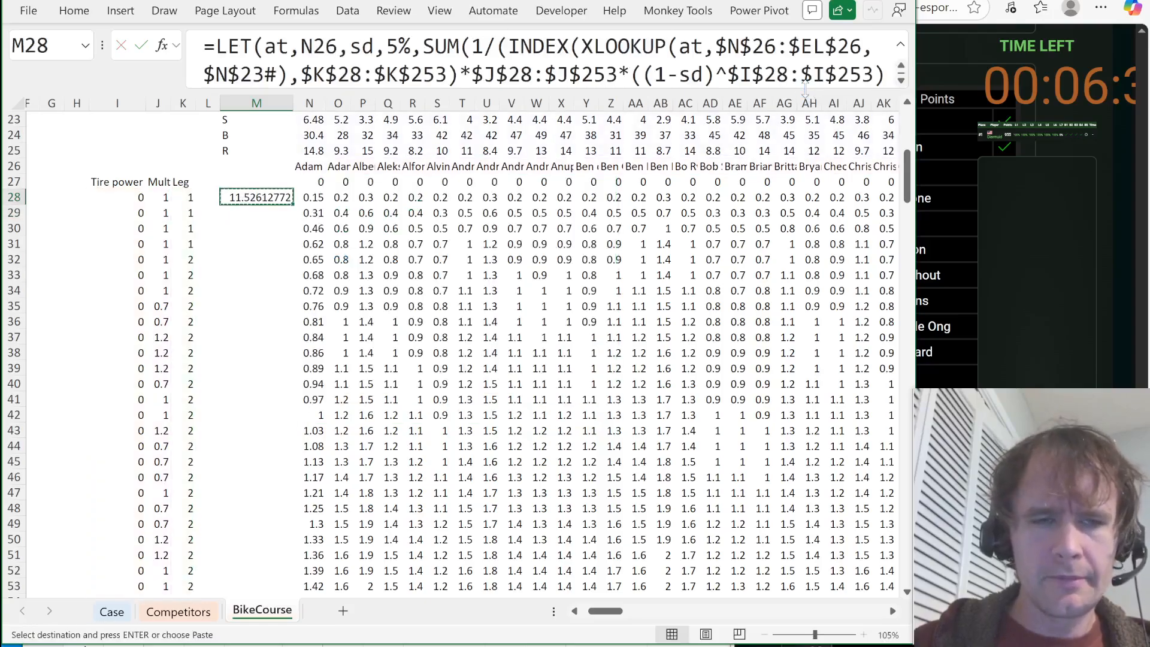
key(ctrl+Page_Up)
key(ctrl+Page_Up)
key(Right)
key(Right)
key(Down)
key(Down)
key(Right)
key(Up)
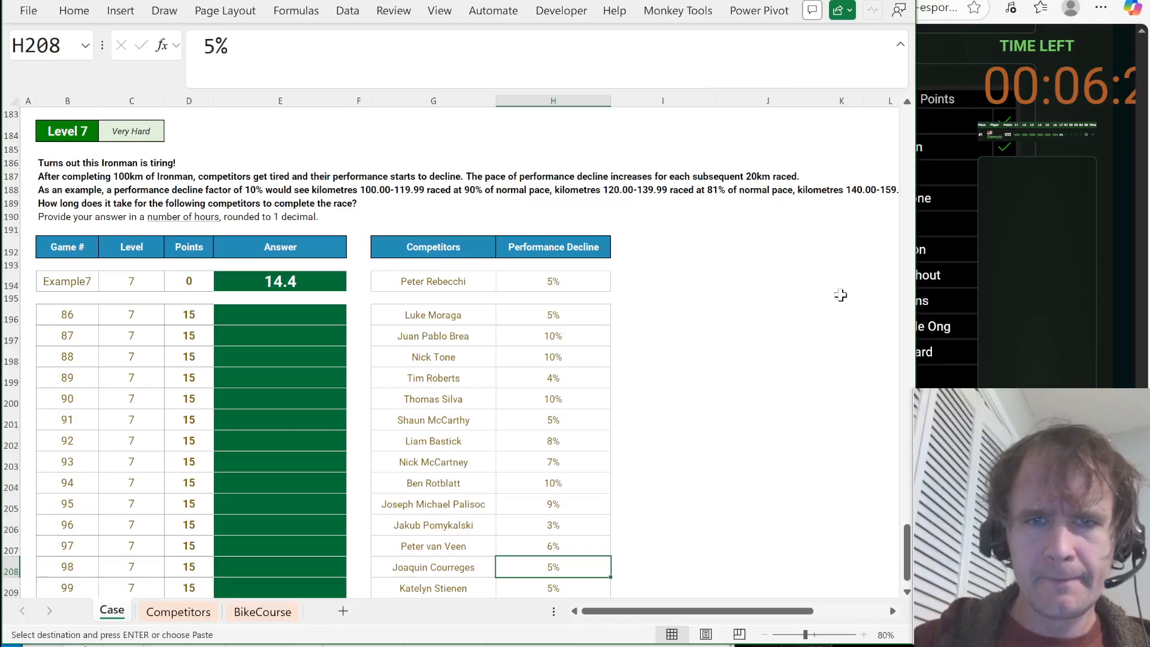
click(661, 283)
key(Return)
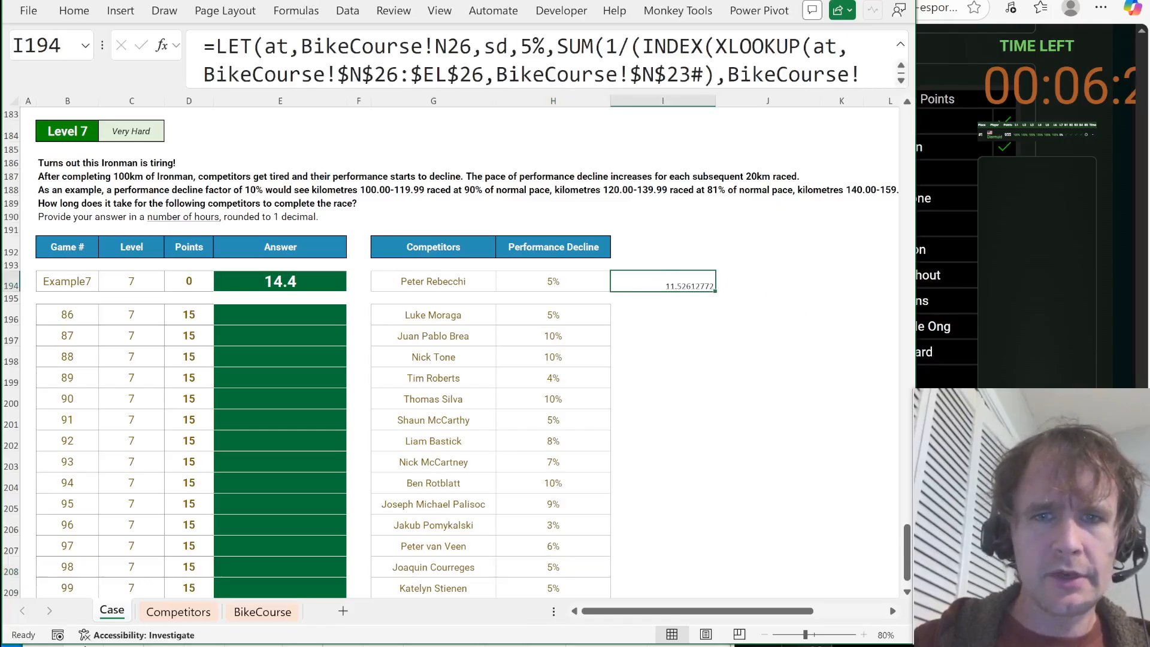
Replace the BikeCourse!N26 reference for at in the I194 formula with the example competitor's cell G194.
double_click(328, 47)
key(Delete)
key(Delete)
key(Delete)
key(Delete)
key(Delete)
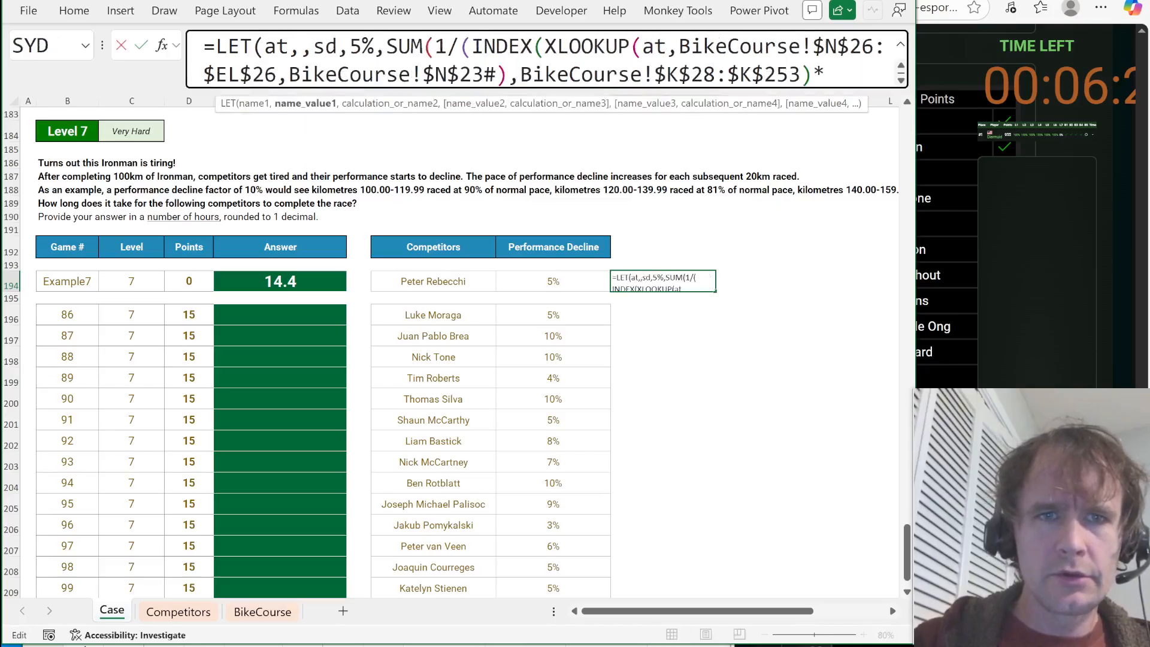
click(420, 283)
Replace the fixed 5% for sd in the I194 formula with H194 and enter the formula.
click(422, 48)
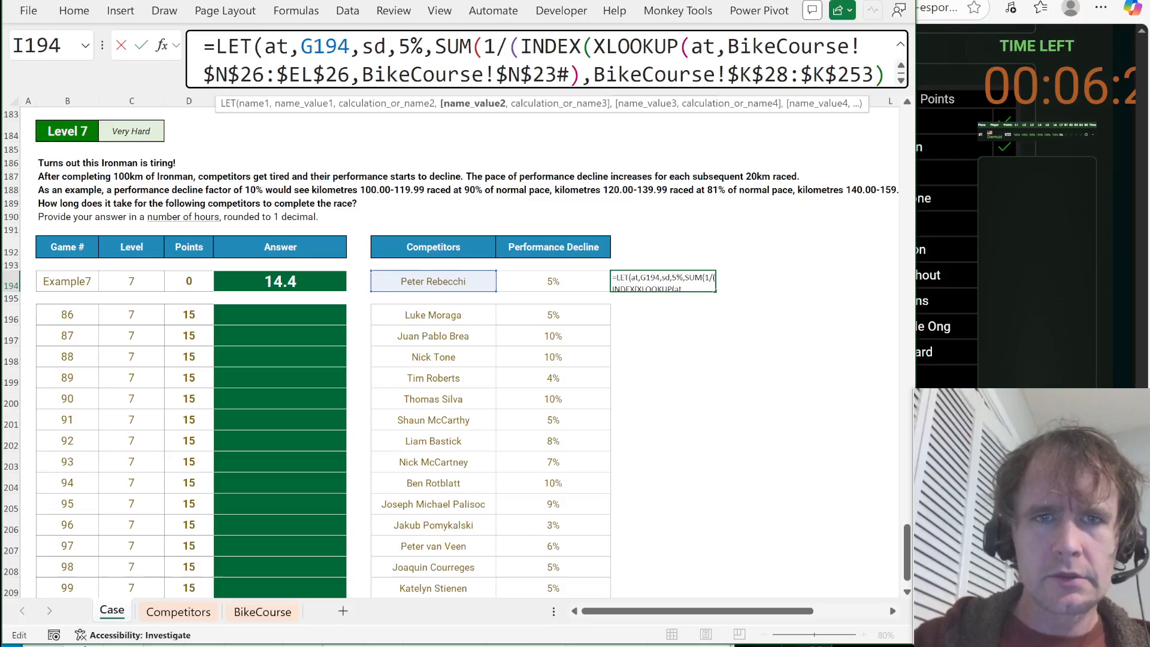
key(Delete)
key(BackSpace)
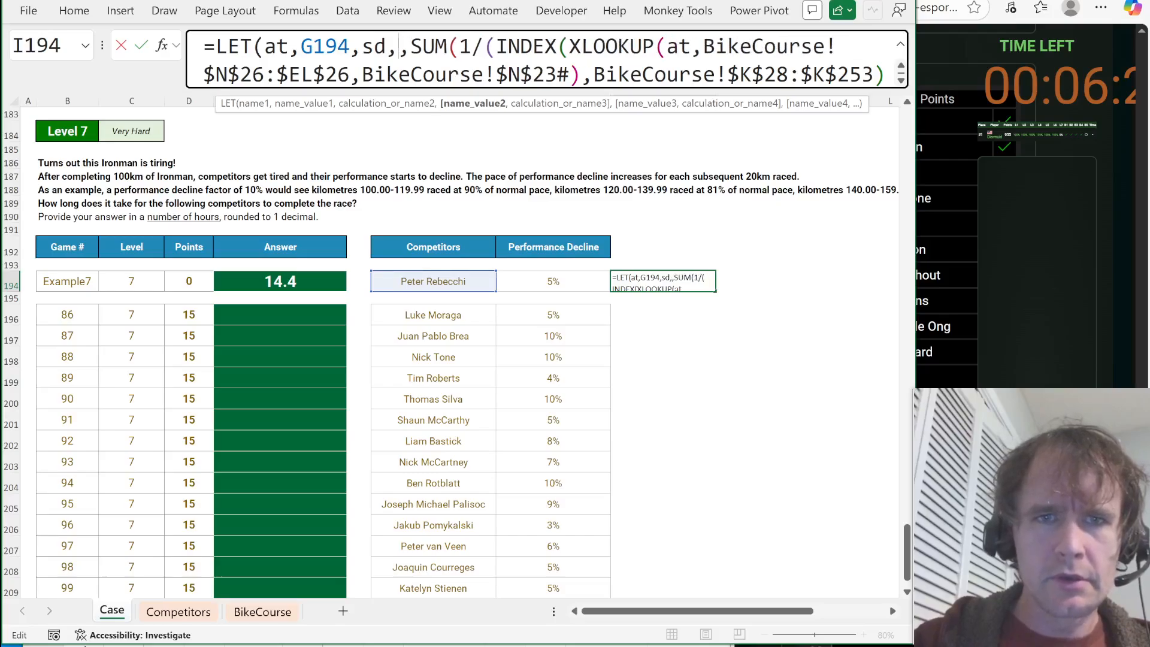
click(550, 283)
click(490, 74)
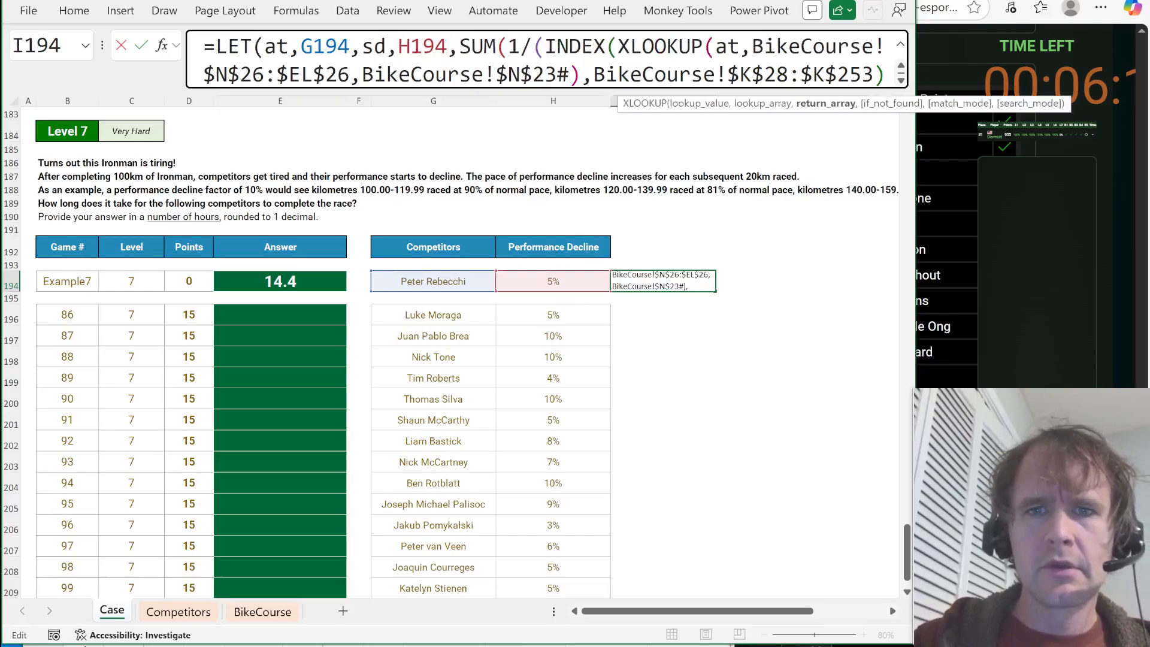
key(Down)
key(Down)
key(Return)
key(Up)
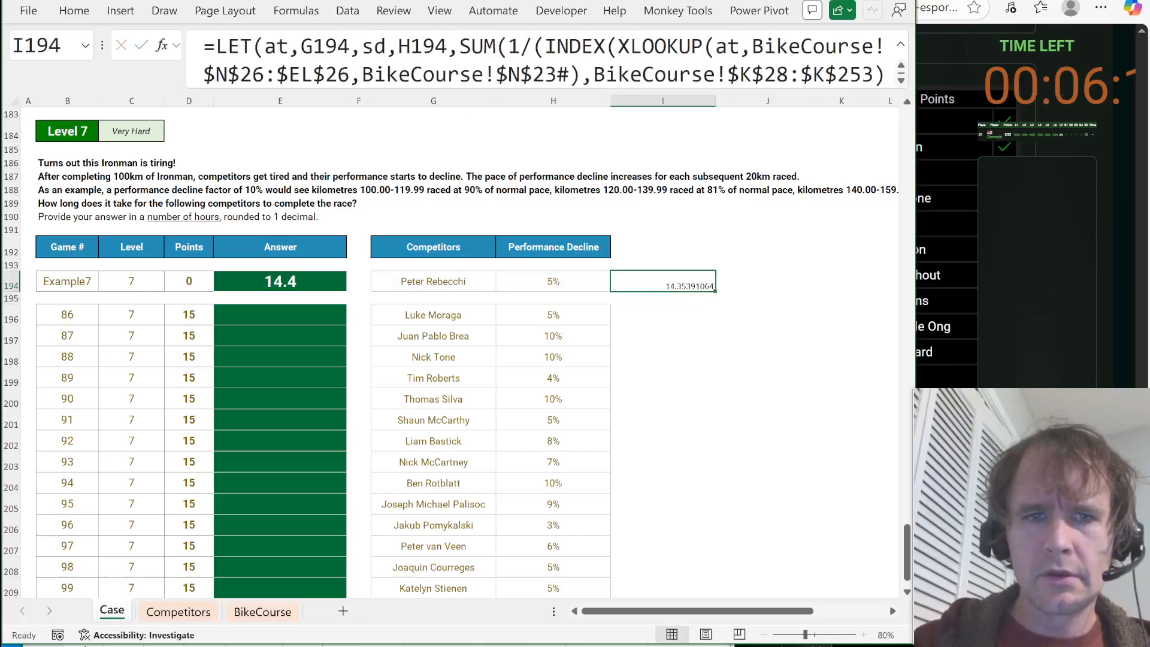
Wrap the SUM in the I194 formula in ROUND with 1 decimal and enter it.
key(F2)
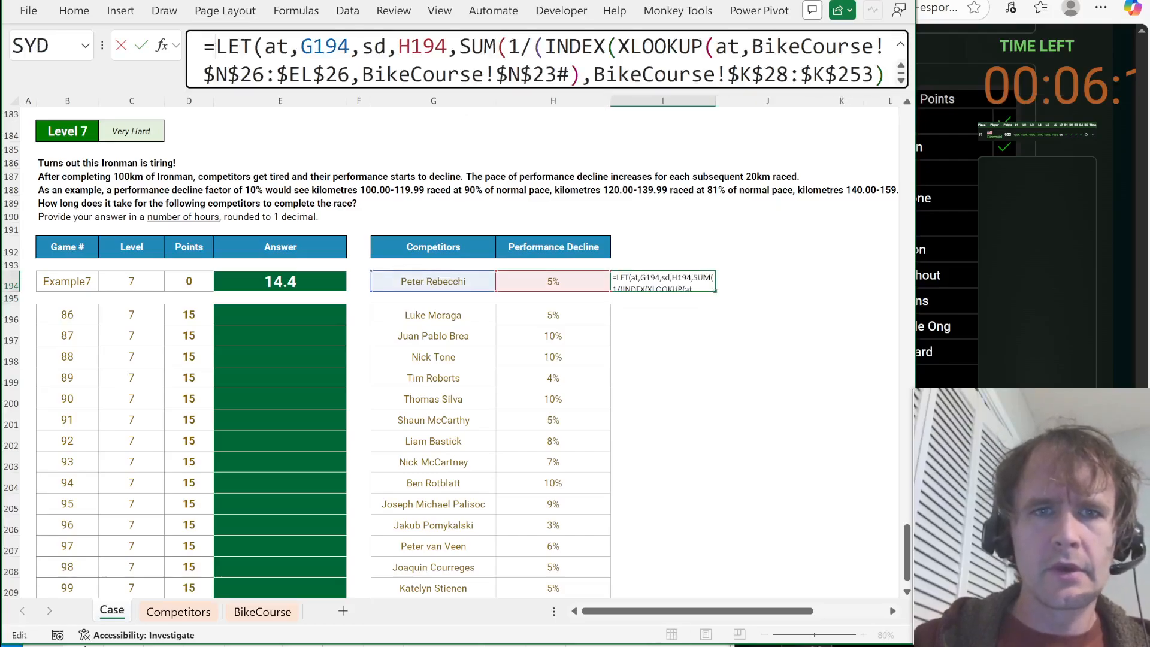
click(459, 46)
text(round)
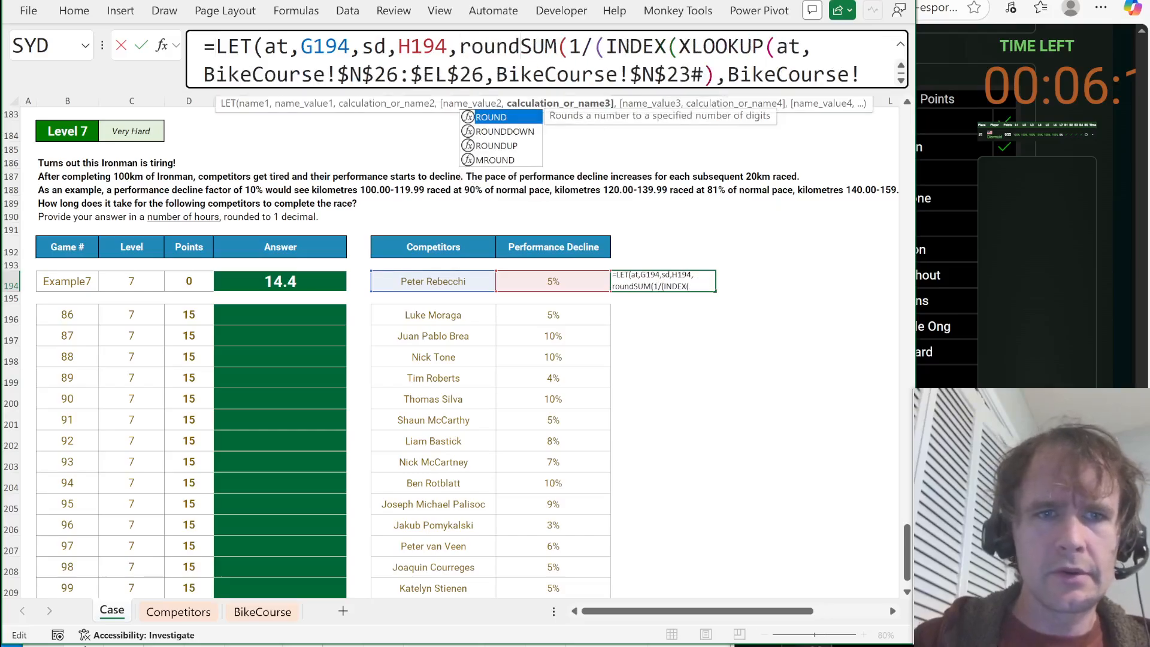
key(Tab)
key(Down)
key(Down)
key(Down)
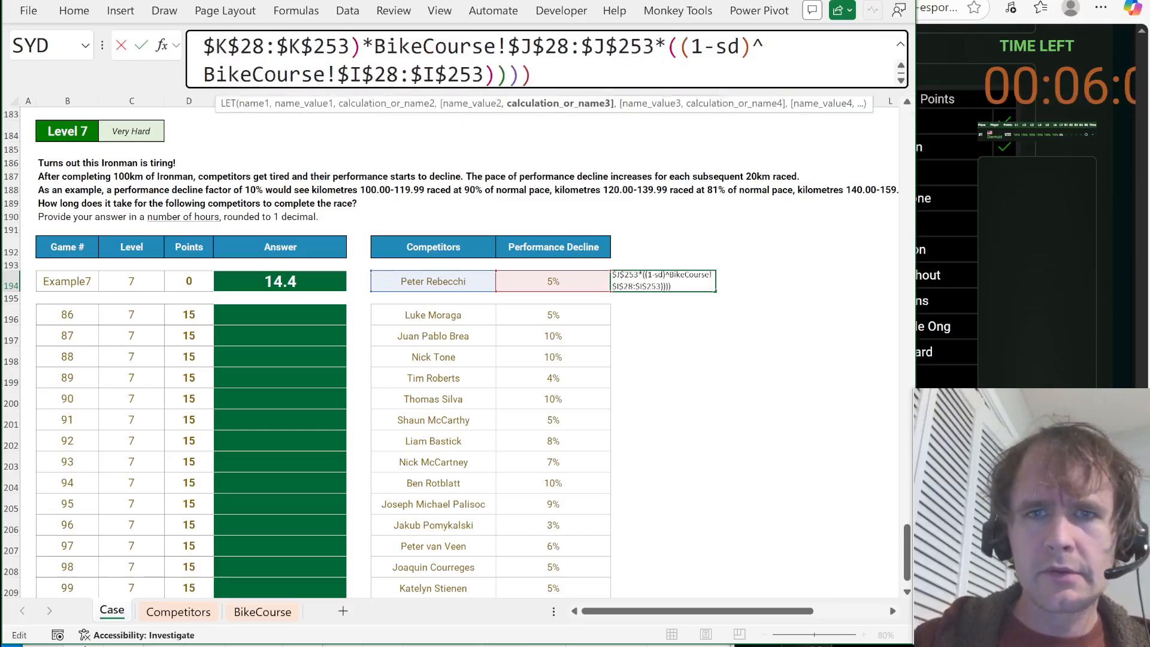
key(Left)
text(,1))
key(Return)
key(Up)
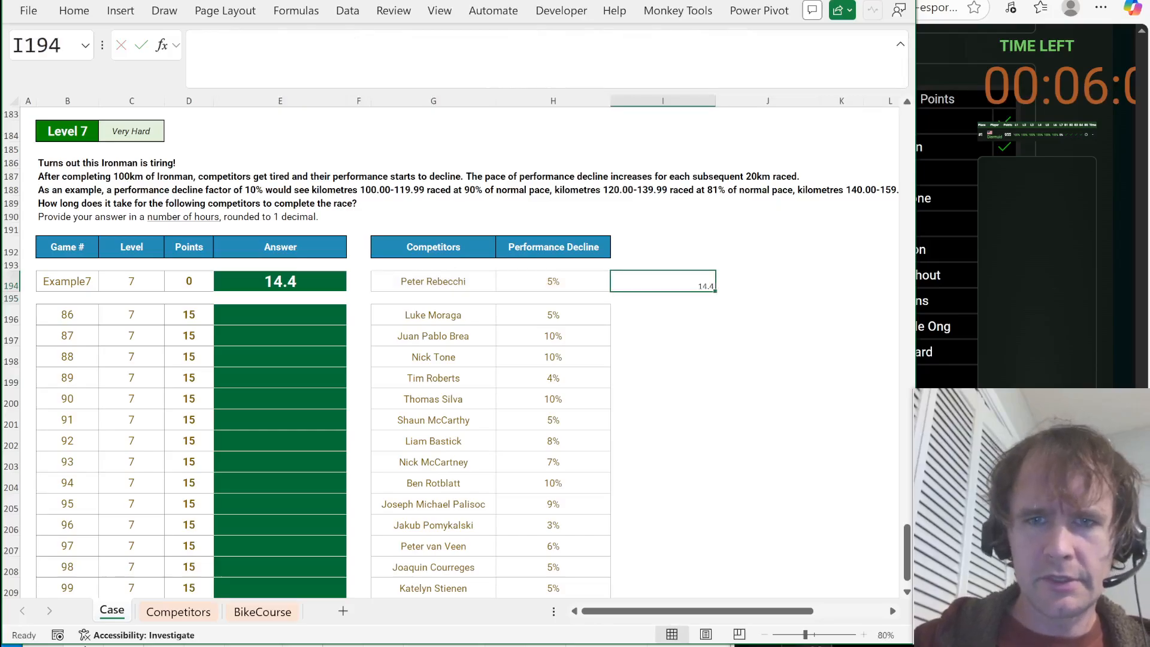
Put the rounded I194 formula into the Example7 answer cell E194, keeping its G194 and H194 references.
key(ctrl+c)
key(ctrl+Left)
key(ctrl+Left)
key(Return)
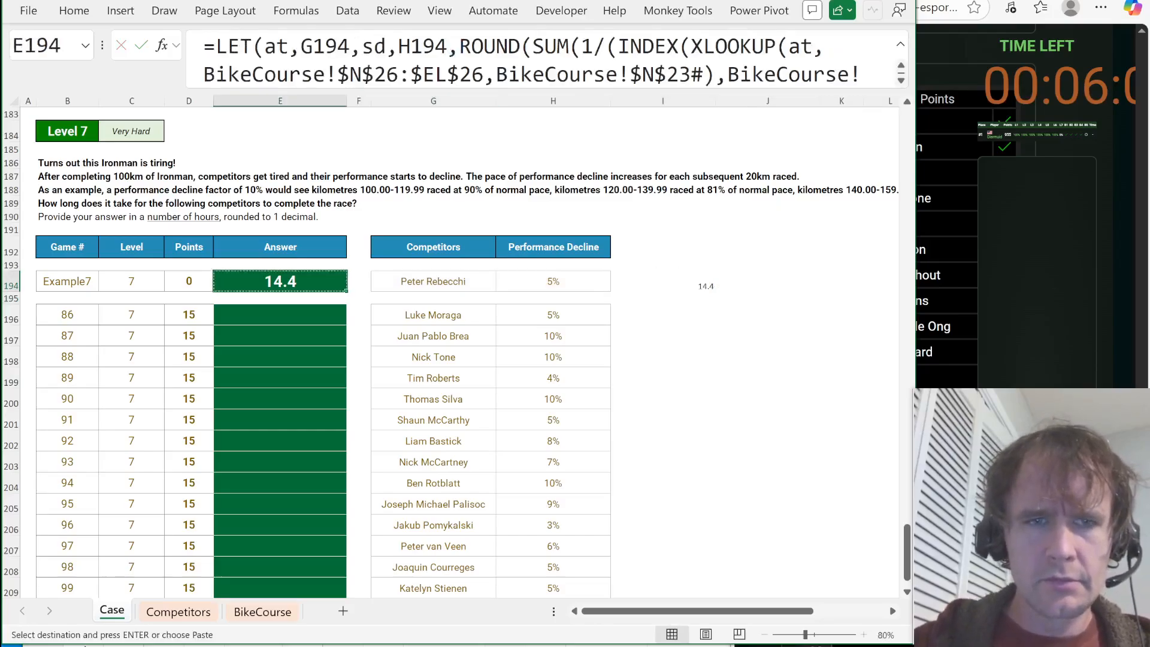
Copy the E194 formula into all Level 7 answer cells, E196:E210.
key(ctrl+c)
key(Down)
key(Down)
key(ctrl+v)
key(Left)
key(ctrl+Down)
key(Right)
key(ctrl+shift+Up)
key(Return)
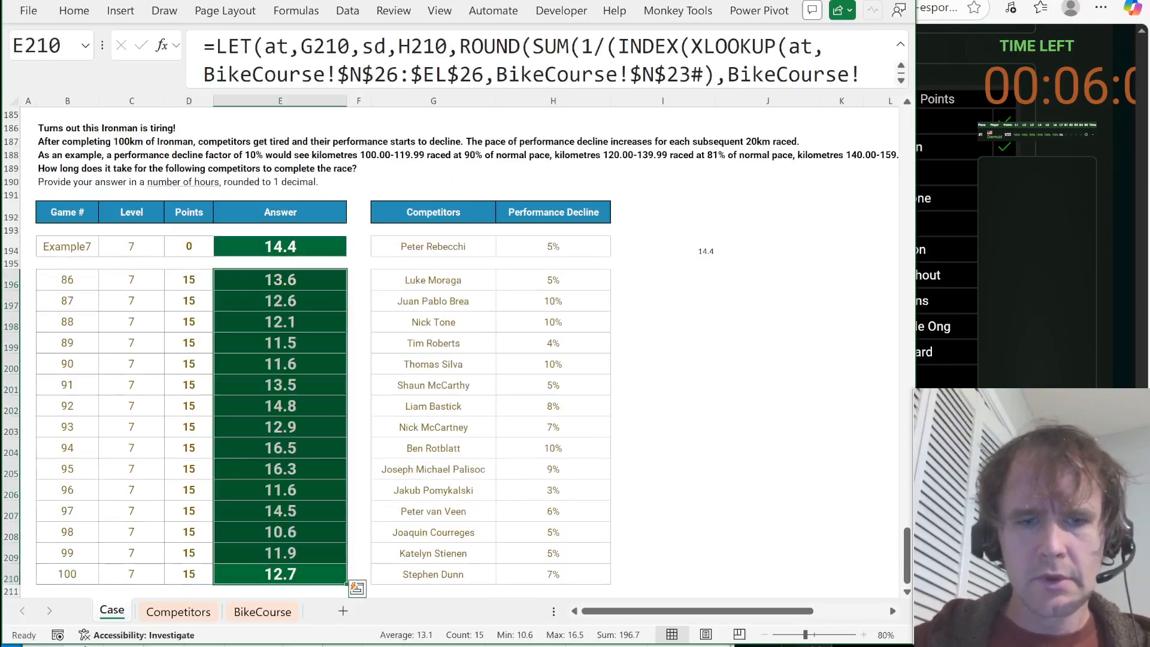
Copy the Level 7 answers, switch to the competition web page and paste them starting at game 86.
key(ctrl+c)
click(974, 236)
scroll(865, 310, down, 4)
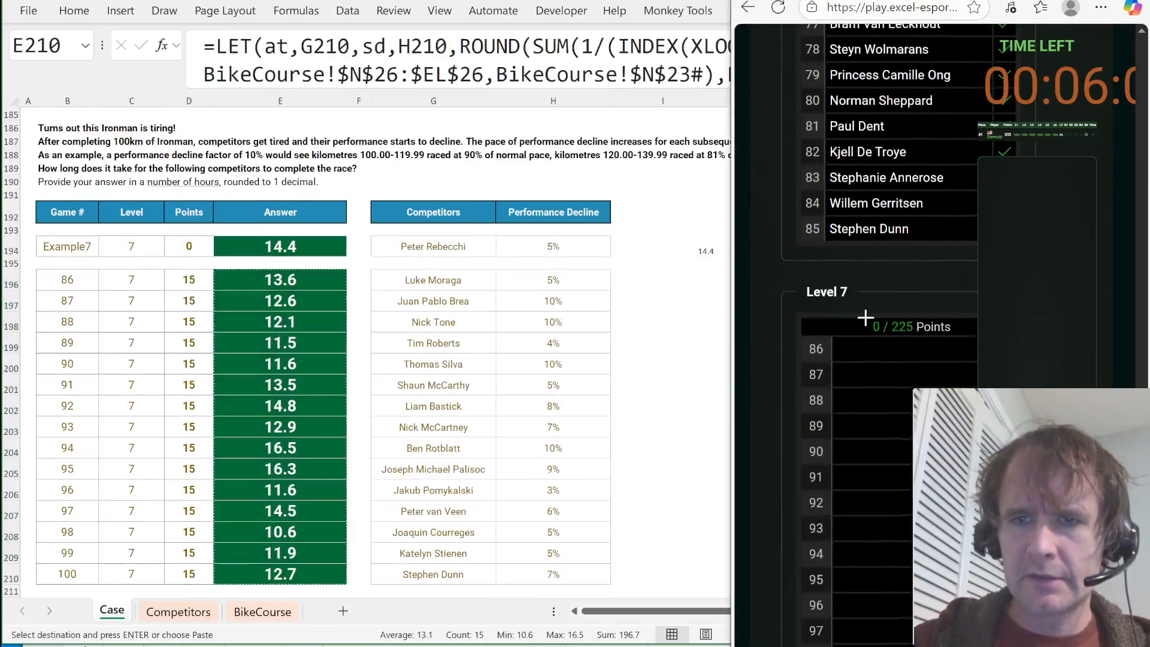
click(862, 349)
key(ctrl+v)
Check the submitted Bonus Questions answers on the web page, then return to the bonus table in the Excel workbook.
scroll(859, 347, up, 20)
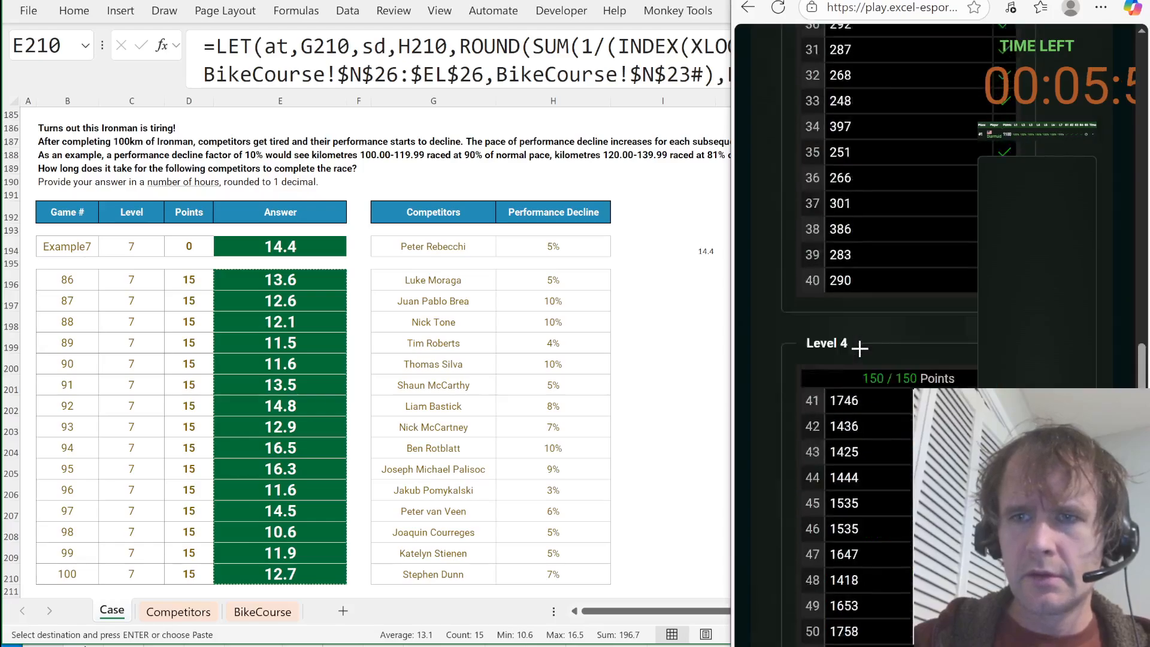
scroll(859, 347, up, 10)
scroll(859, 347, down, 5)
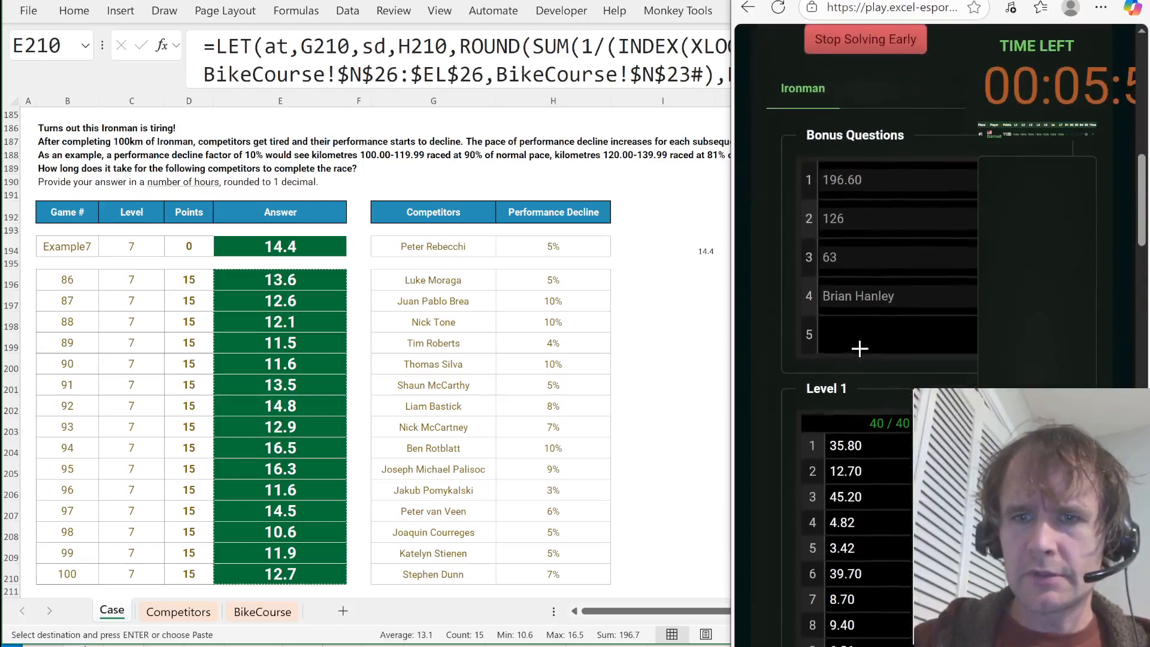
key(alt+Tab)
key(ctrl+Home)
scroll(411, 487, down, 9)
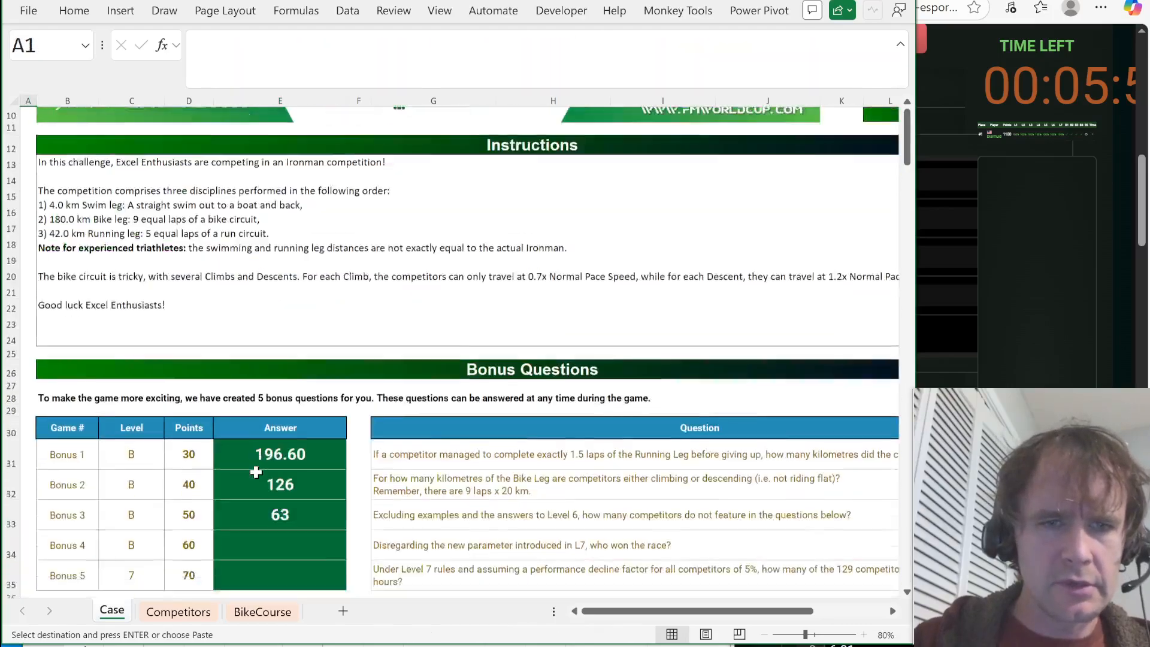
Answer Bonus 4 in E34 with =XLOOKUP(0,t[t],t[Competitor],,1).
click(319, 269)
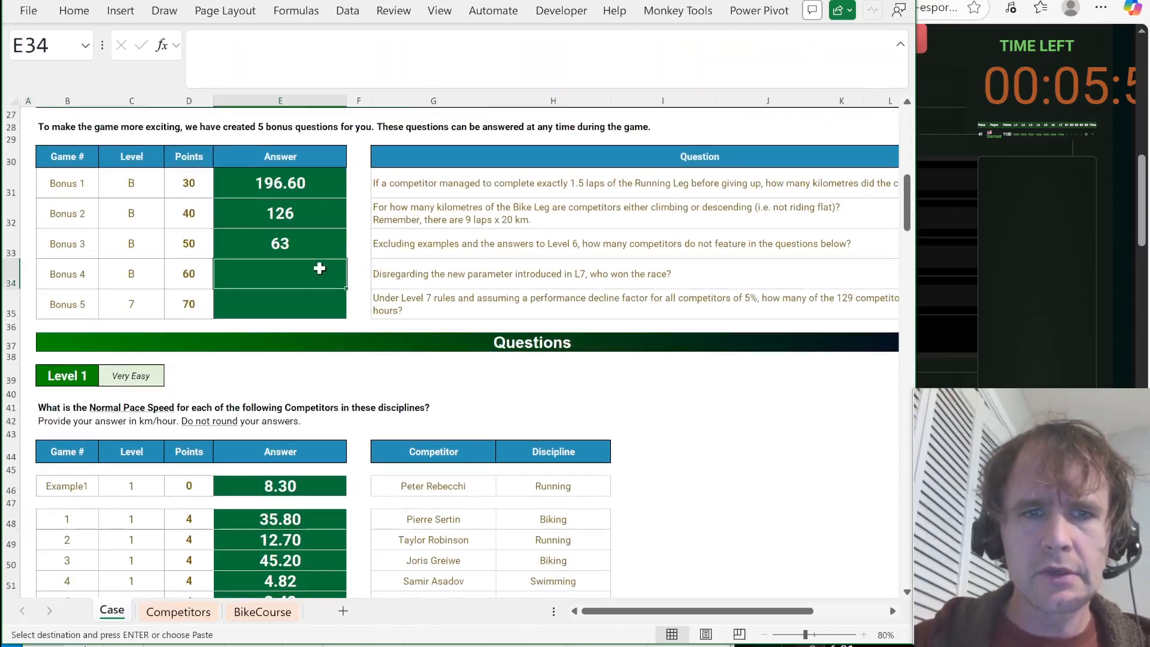
text(=)
key(BackSpace)
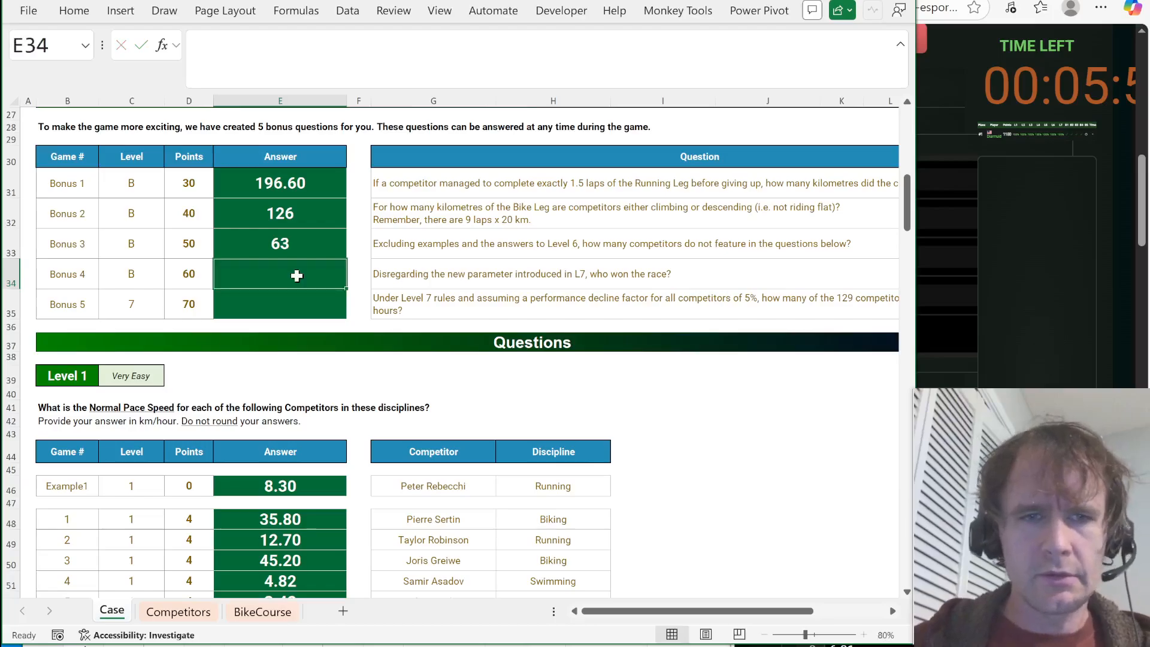
text(=xl)
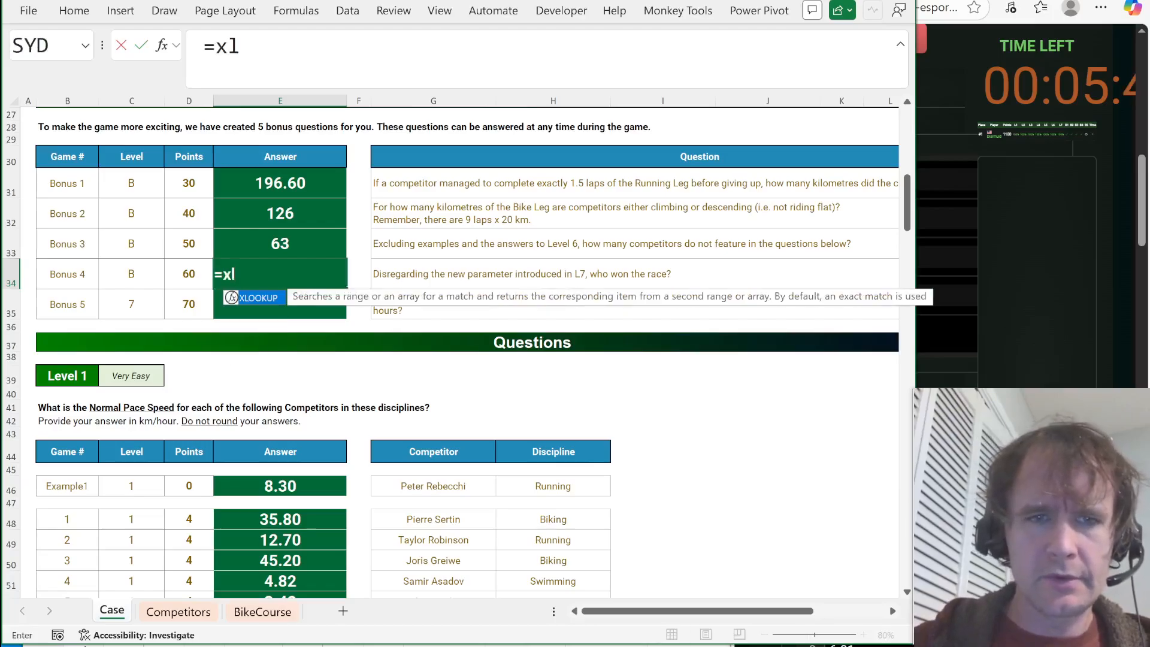
key(Tab)
text(0,t)
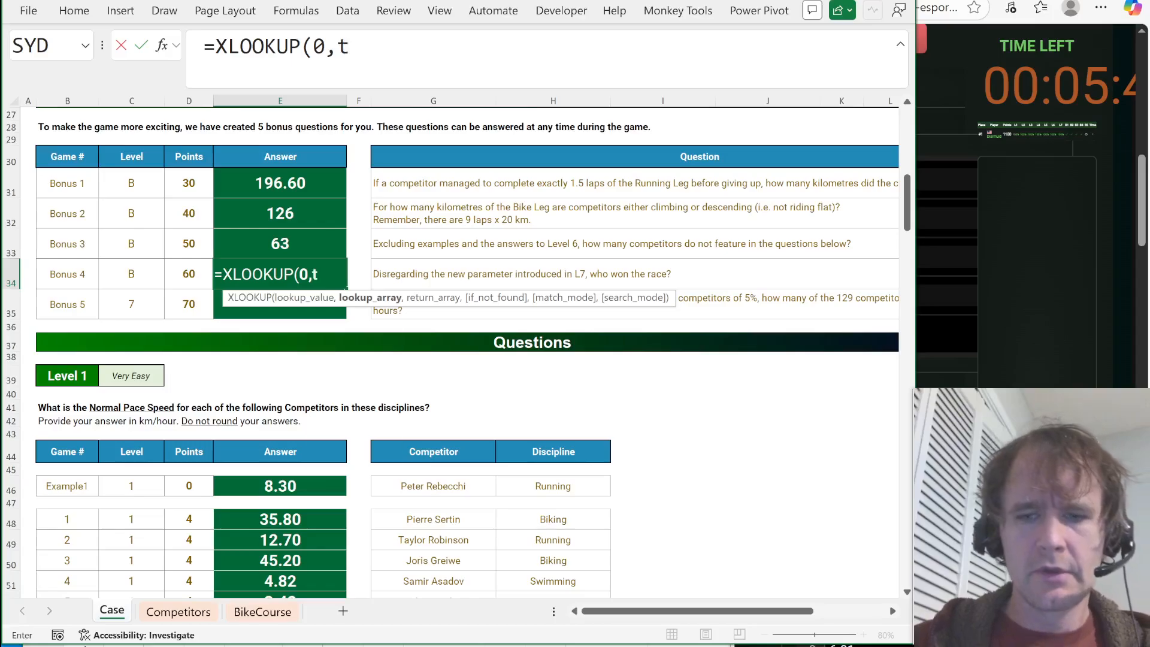
text([t],t[m)
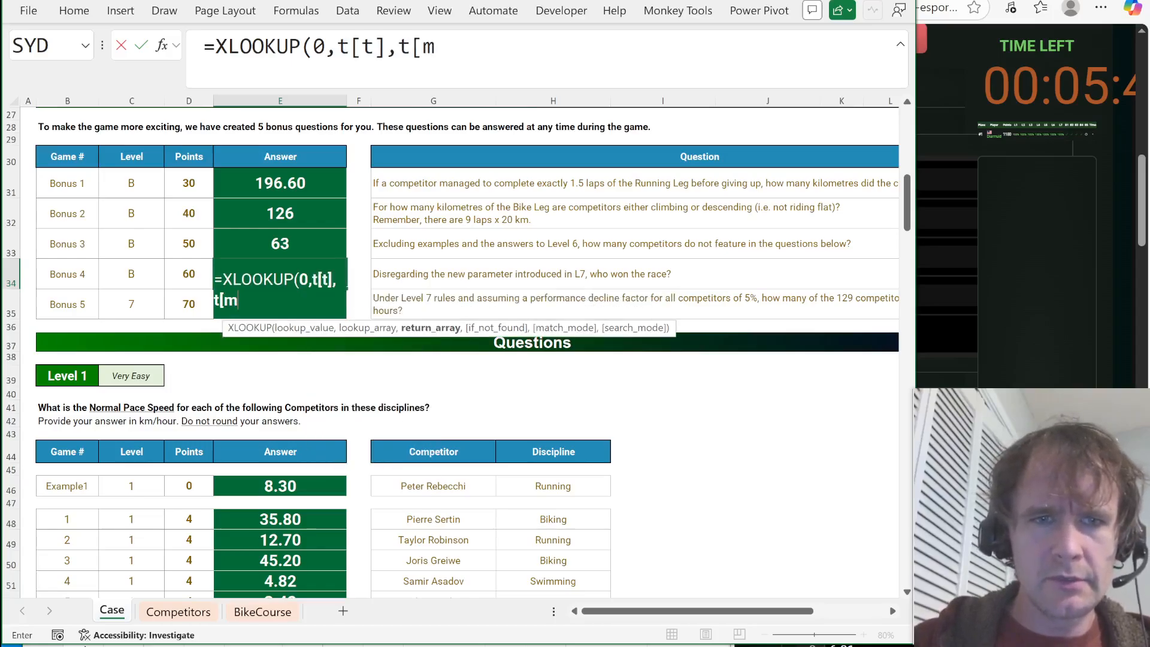
key(BackSpace)
text(na)
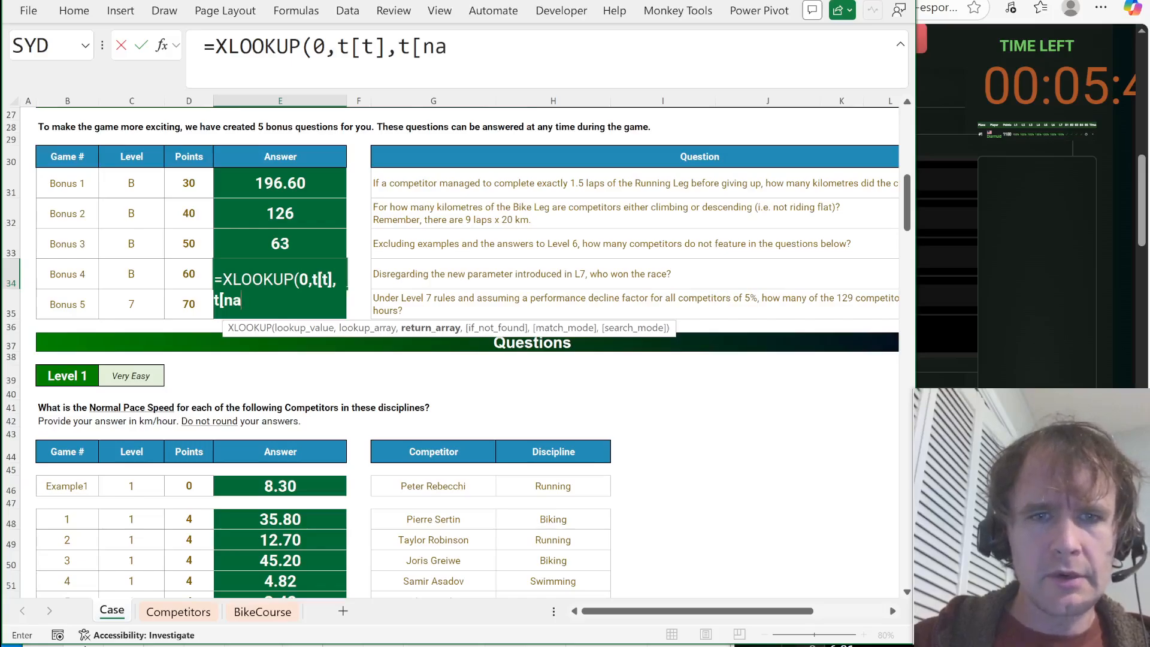
key(BackSpace)
key(BackSpace)
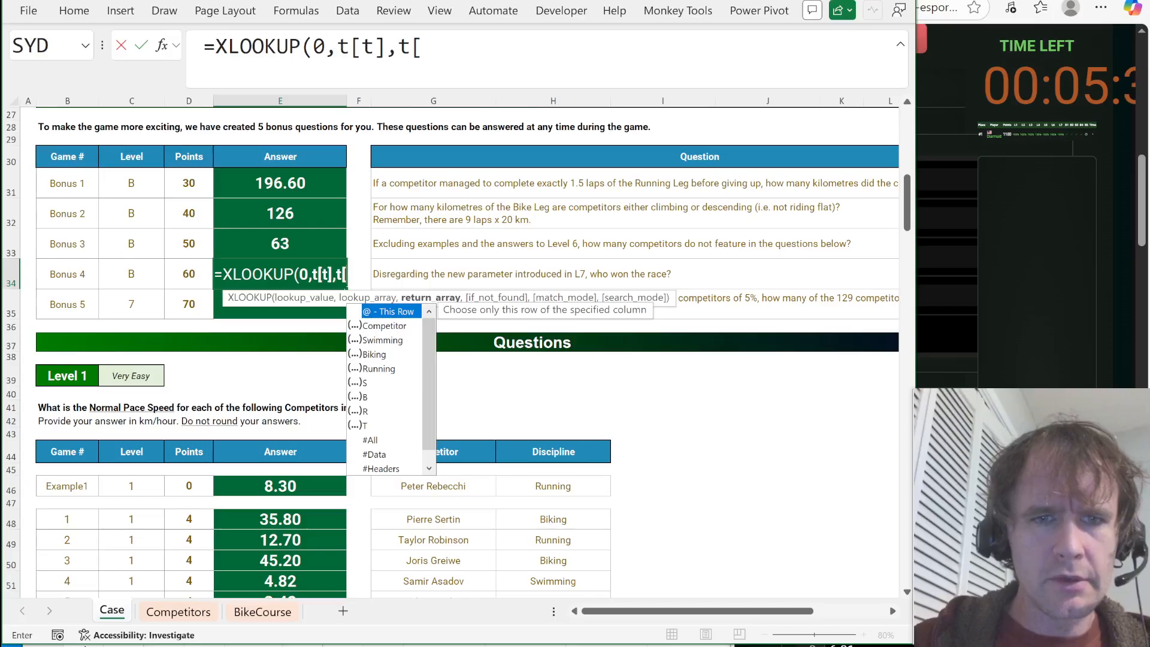
key(Tab)
text(],)
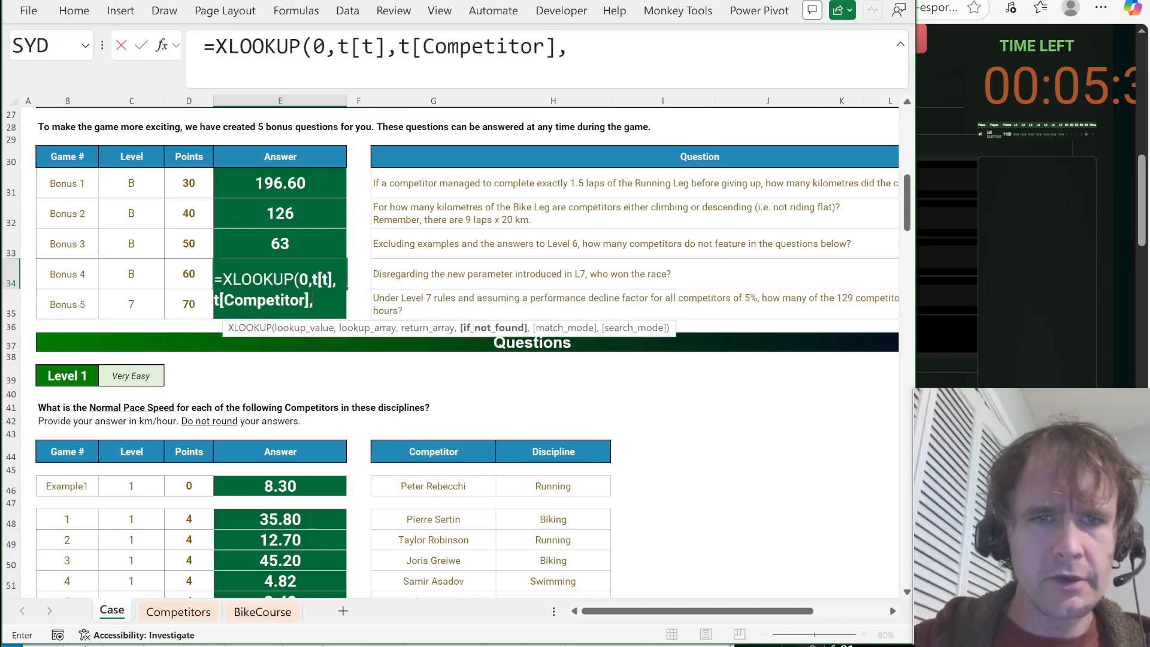
text(,1))
key(Return)
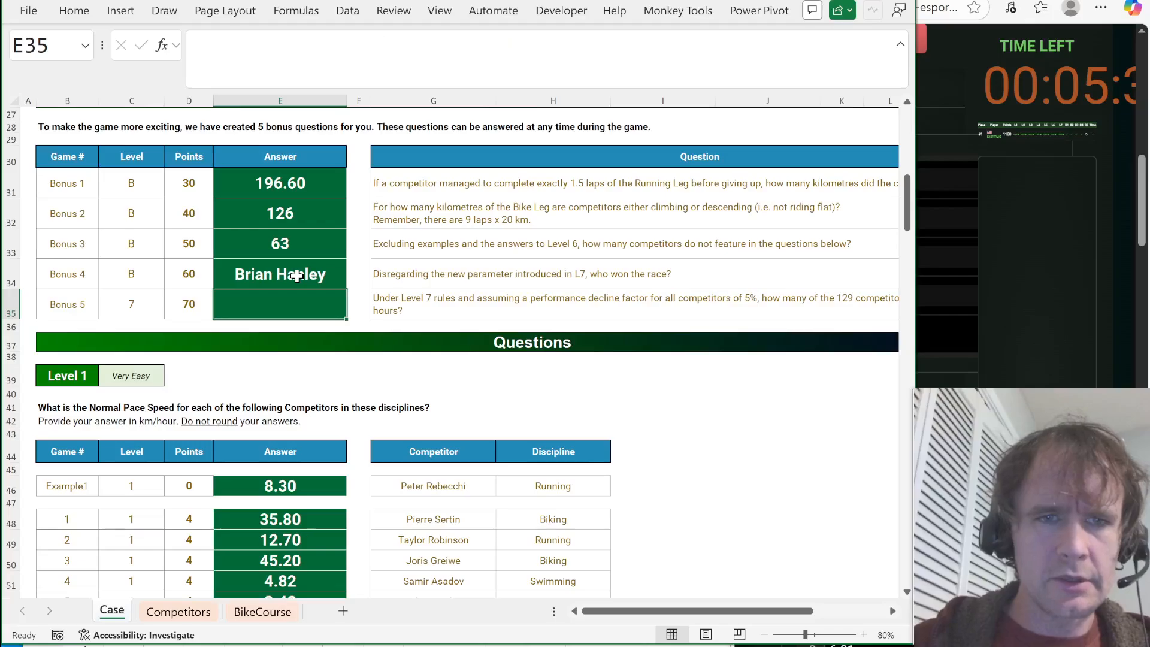
Read the Bonus 5 question, then move the I194 formula to N270 on BikeCourse, below the Rank row, and return to Case.
key(Right)
key(Right)
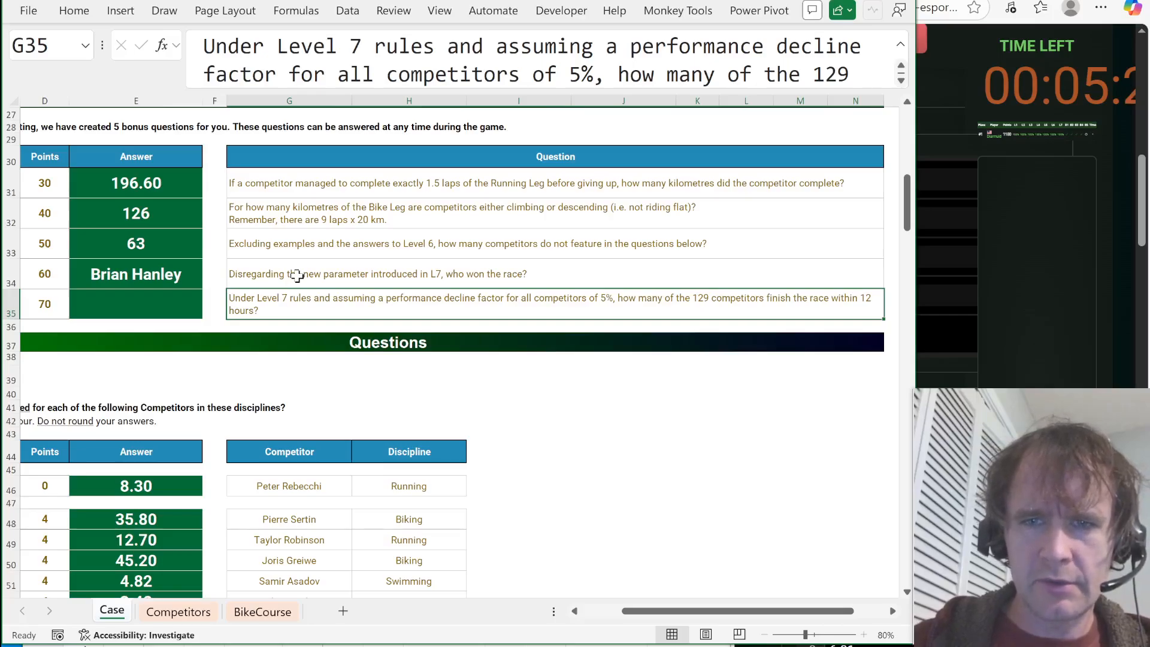
key(Page_Down)
key(Page_Down)
key(Page_Down)
key(Page_Down)
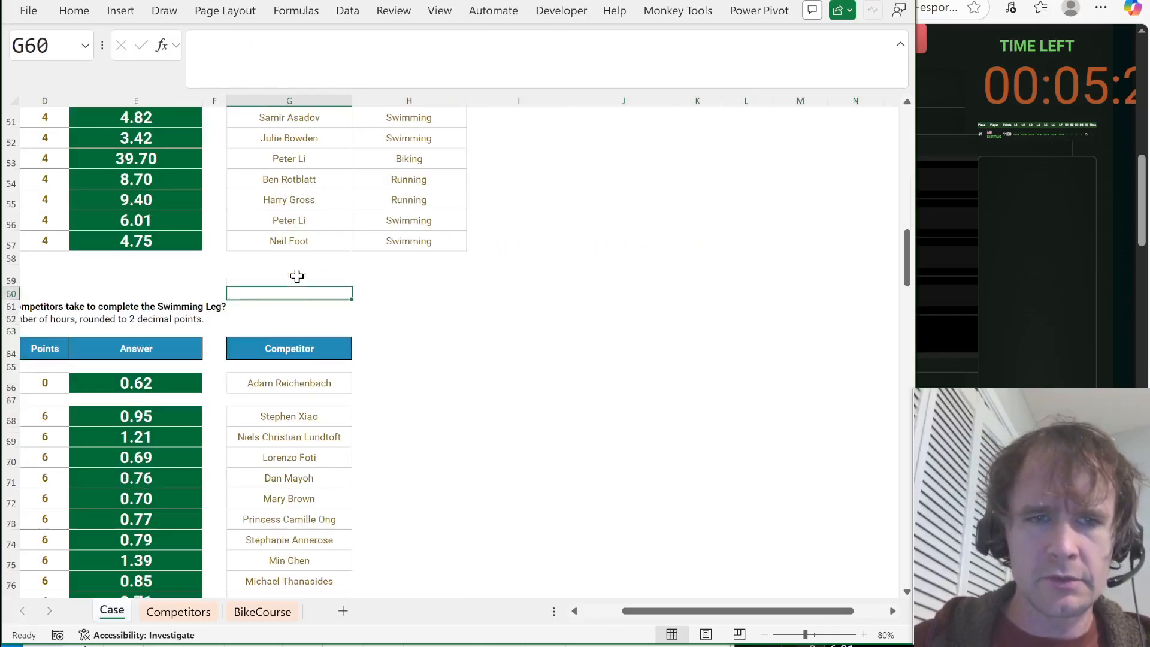
key(Page_Down)
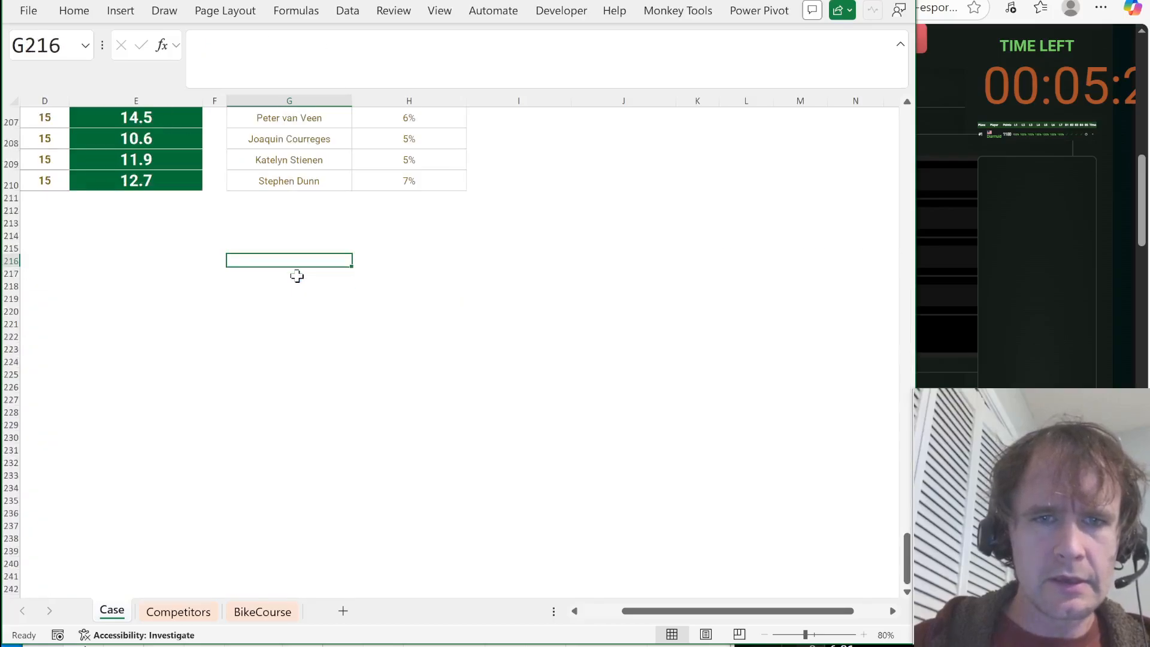
key(Page_Up)
click(537, 349)
key(ctrl+c)
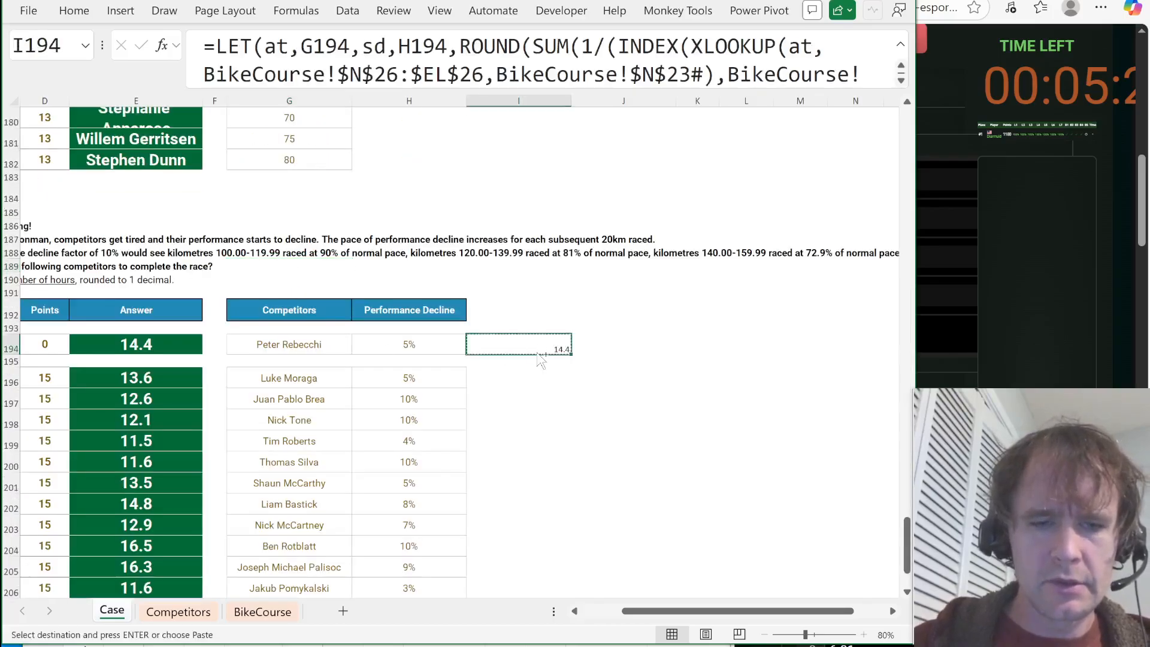
key(ctrl+Page_Down)
key(ctrl+Page_Down)
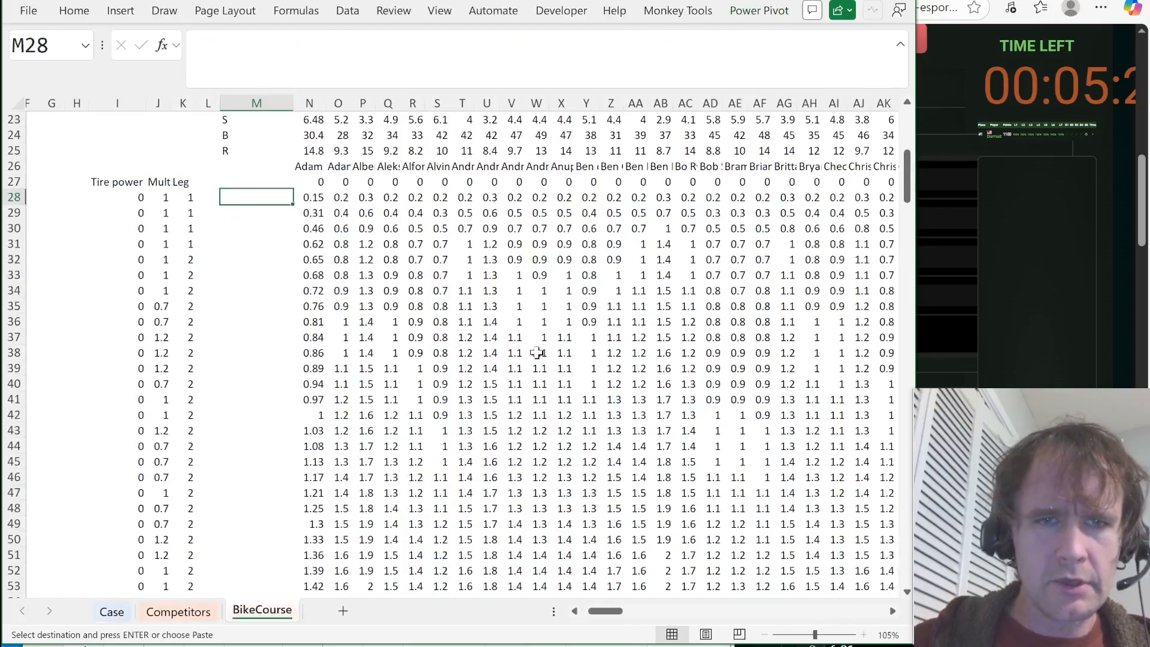
click(306, 414)
key(ctrl+Down)
key(ctrl+Down)
key(ctrl+Down)
key(ctrl+Down)
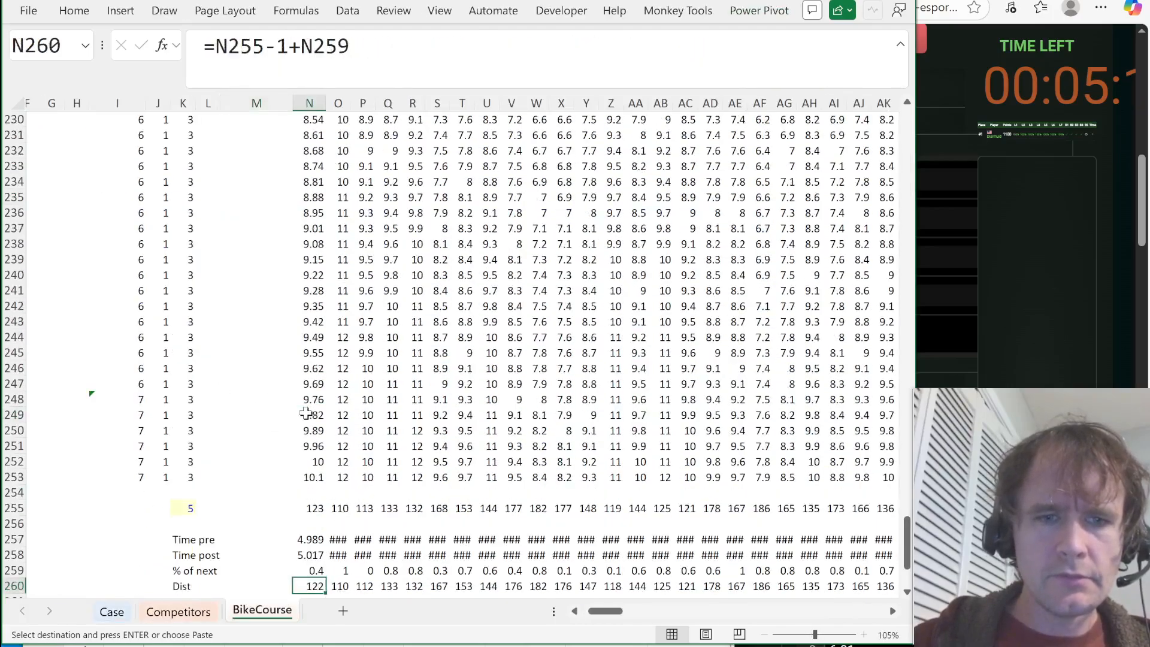
key(ctrl+Down)
key(ctrl+Down)
key(ctrl+Up)
key(Down)
key(Down)
key(Escape)
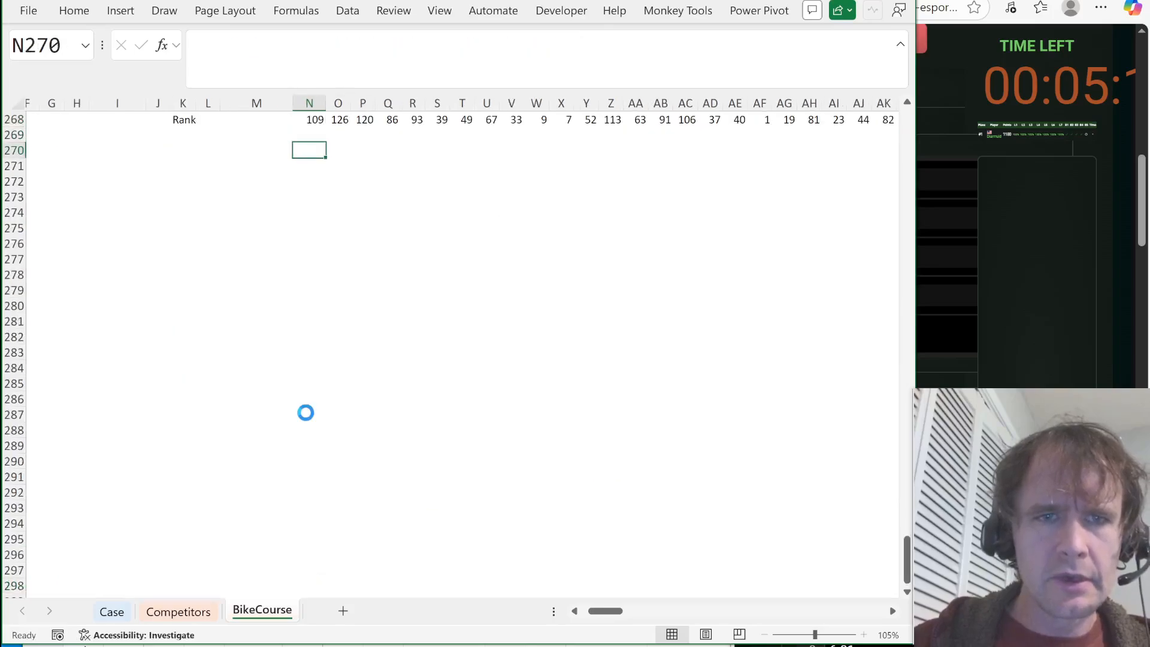
key(ctrl+Page_Up)
key(ctrl+Page_Up)
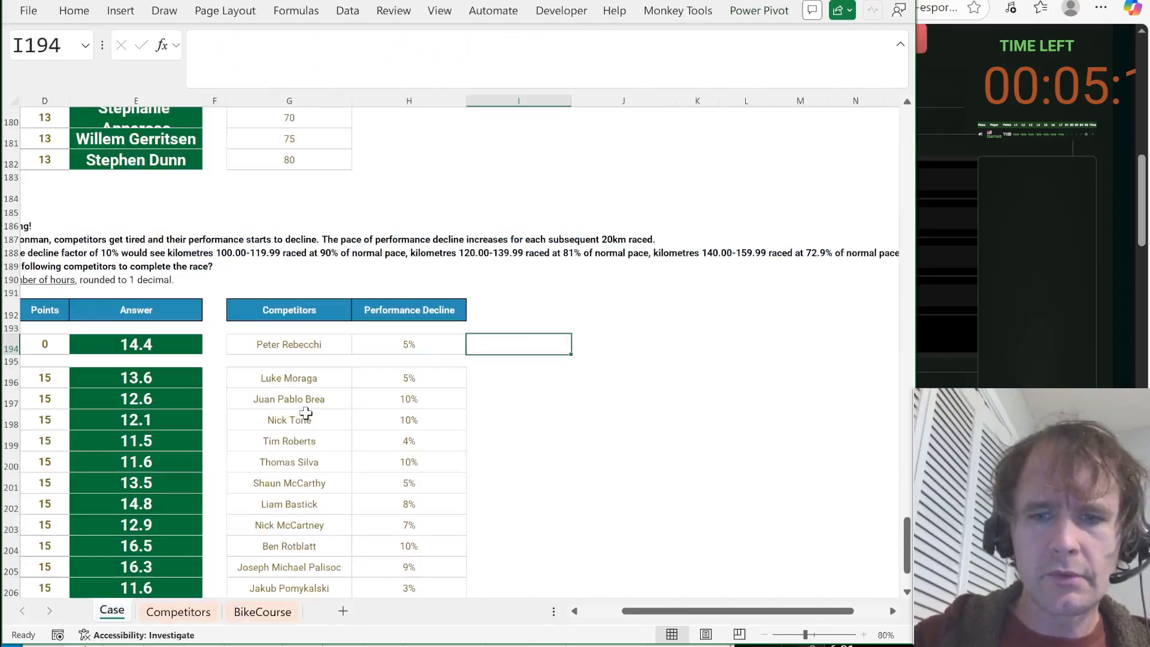
Review the Bonus 5 question in the Case sheet's bonus table, then return to the formula in N270 on BikeCourse.
key(ctrl+Home)
scroll(306, 413, down, 7)
scroll(305, 413, right, 1)
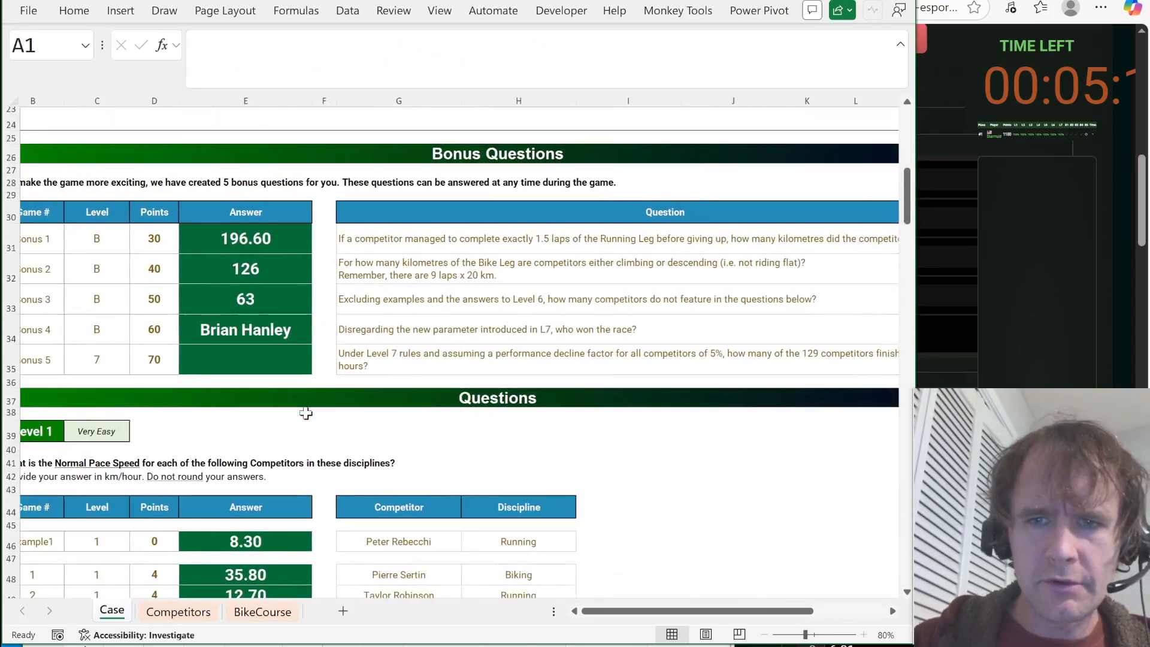
key(ctrl+Page_Down)
key(ctrl+Page_Down)
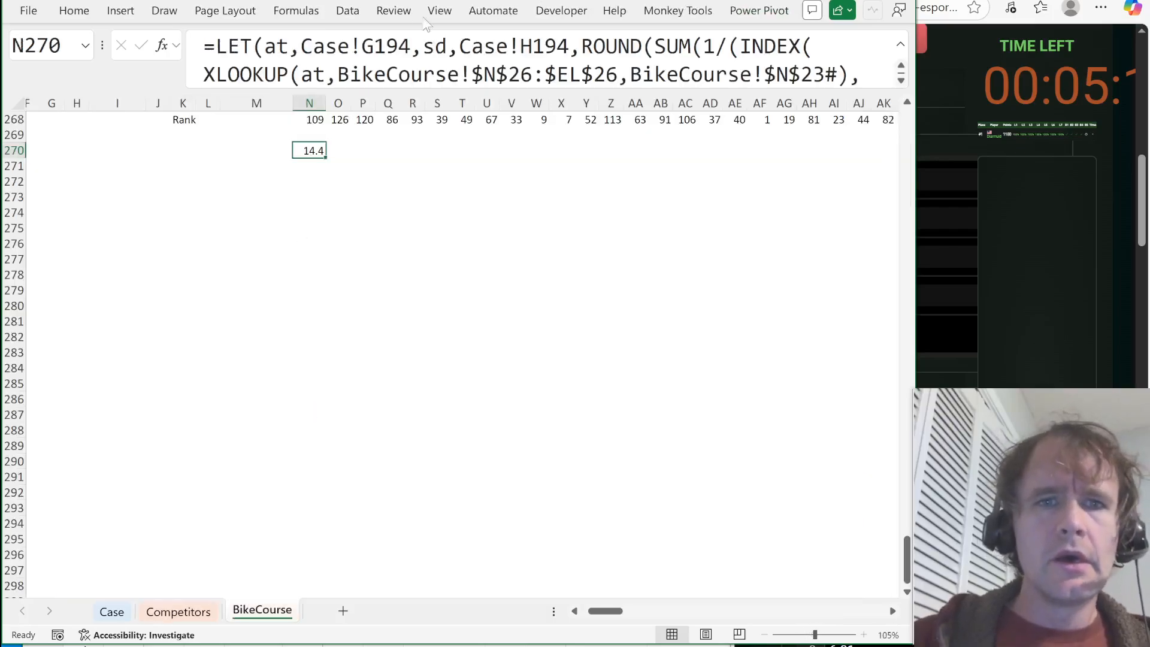
In the N270 LET formula, replace the at reference Case!G194 with the first competitor name in N26.
drag(411, 47, 301, 46)
click(296, 116)
key(ctrl+Up)
key(ctrl+Up)
key(ctrl+Up)
key(ctrl+Up)
key(ctrl+Up)
key(ctrl+Up)
key(ctrl+Up)
key(ctrl+Up)
key(ctrl+Up)
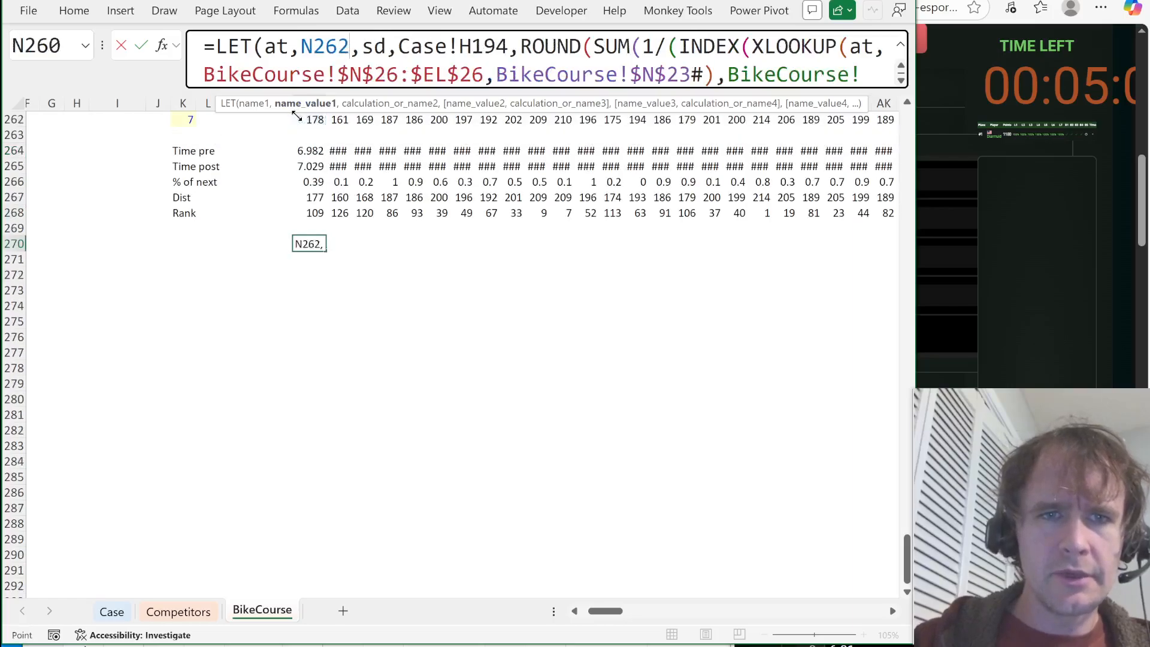
key(ctrl+Down)
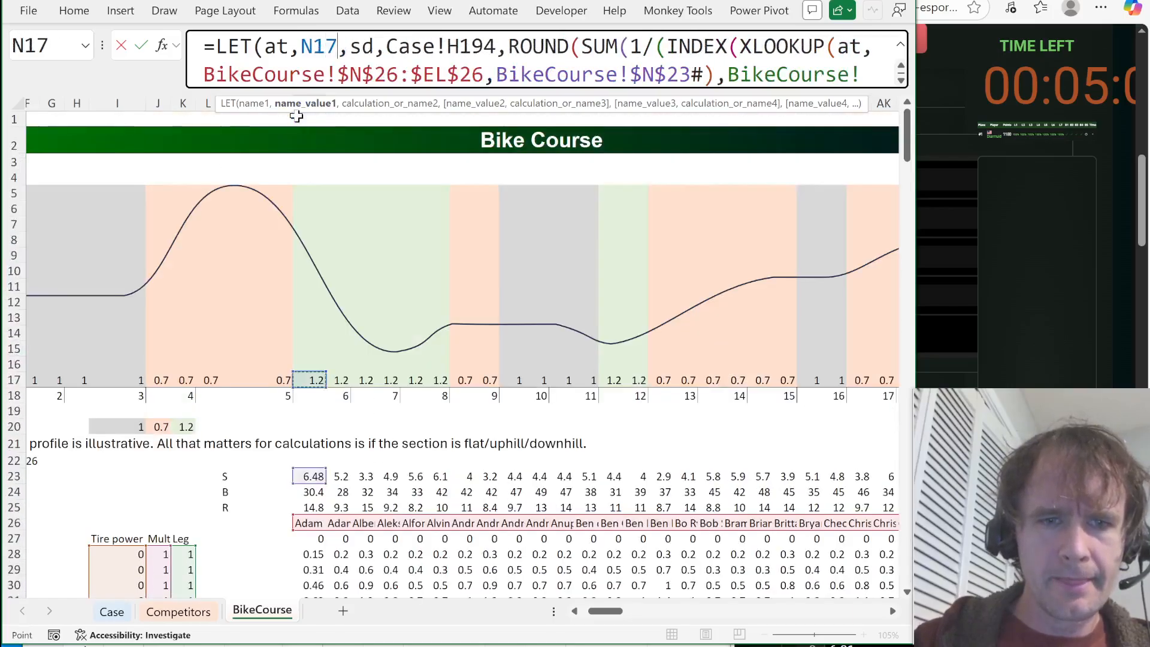
key(Down)
key(Down)
key(Down)
key(Down)
key(Down)
key(Down)
key(Down)
key(Down)
key(Down)
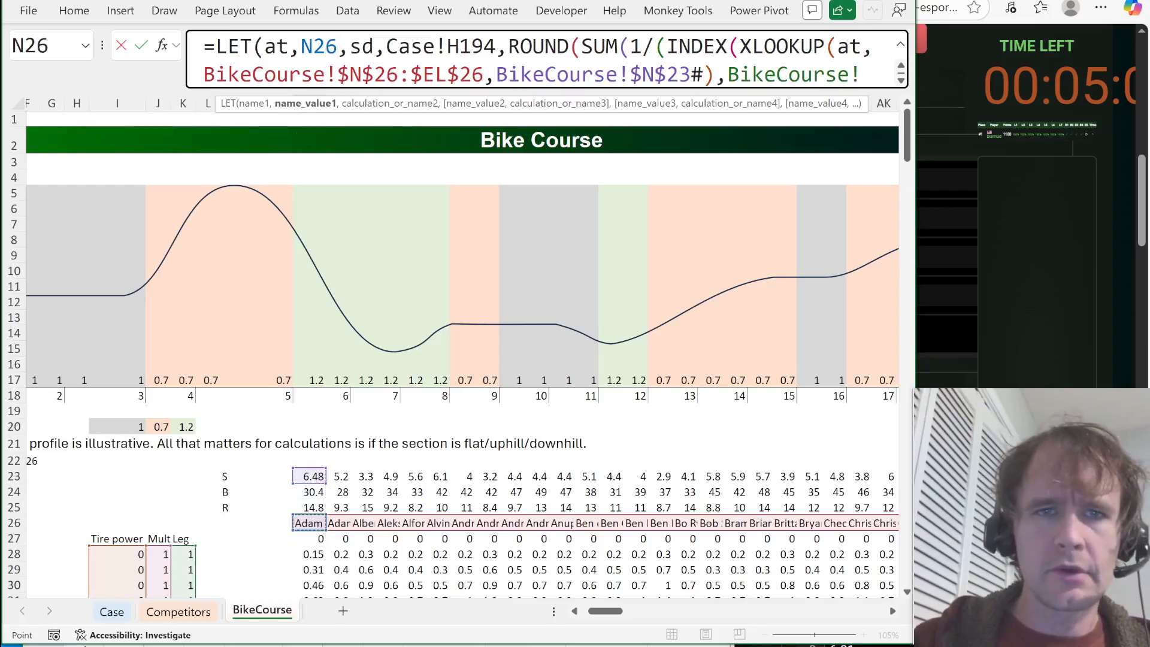
Remove the ROUND wrapper and its one-decimal argument from the N270 formula, leaving the bare SUM.
key(F2)
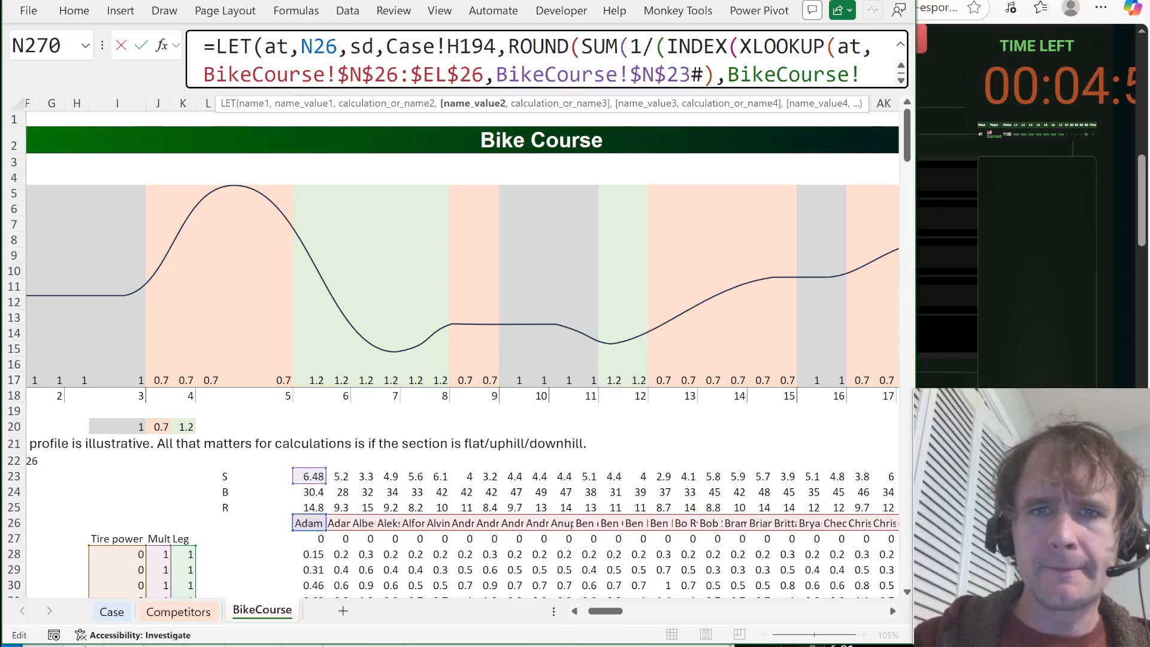
key(ctrl+Right)
key(ctrl+Right)
key(ctrl+Right)
key(ctrl+shift+Left)
key(ctrl+shift+Left)
key(BackSpace)
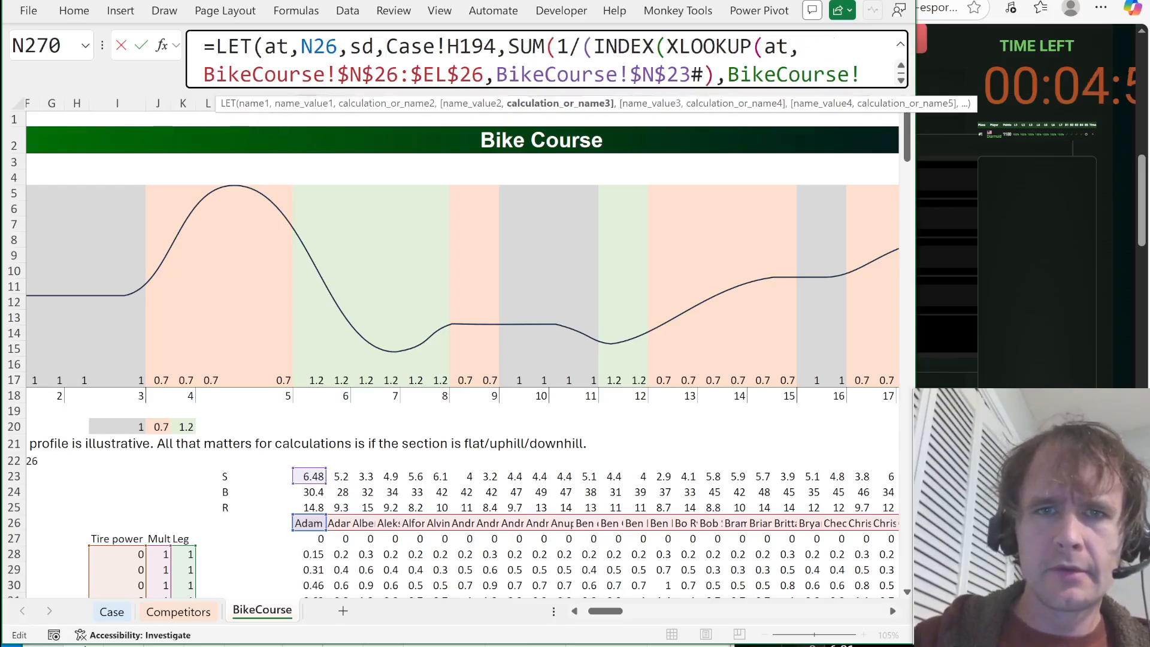
key(ctrl+End)
key(Left)
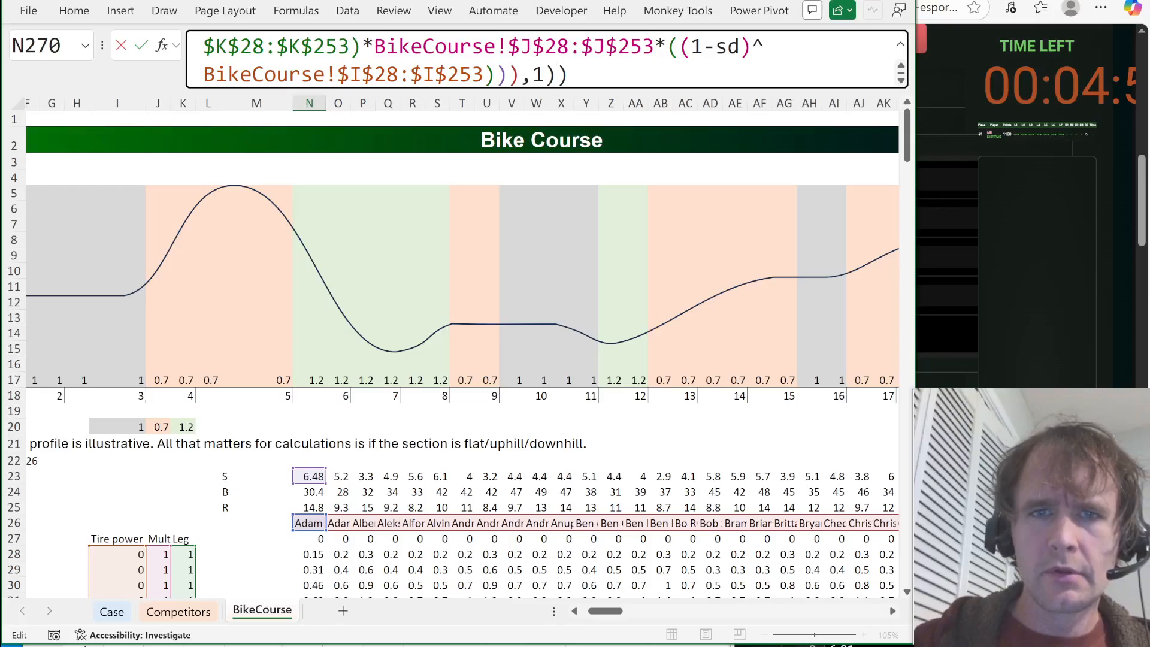
key(BackSpace)
key(BackSpace)
key(BackSpace)
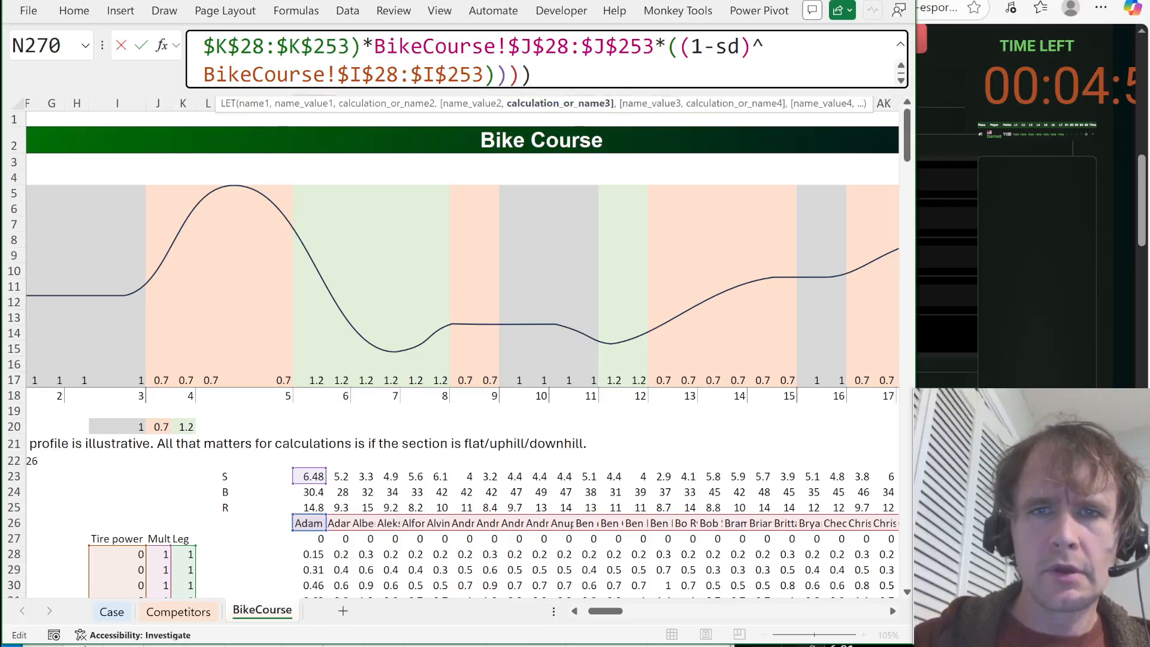
Replace Case!H194 with 5% as the sd value in the N270 formula and commit it.
key(Right)
key(ctrl+Home)
drag(386, 47, 496, 47)
text(5%)
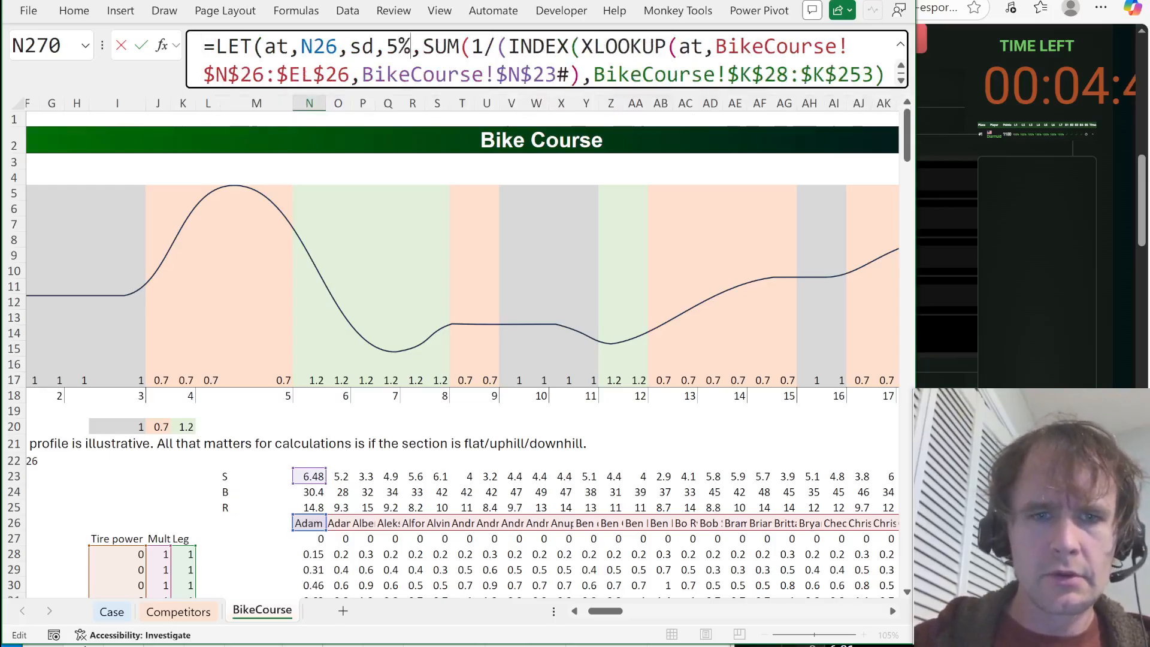
key(Return)
Fill the N270 formula right across row 270 to column EL, covering every competitor.
key(Up)
key(Up)
key(Up)
key(ctrl+Right)
key(Down)
key(Down)
key(ctrl+shift+Left)
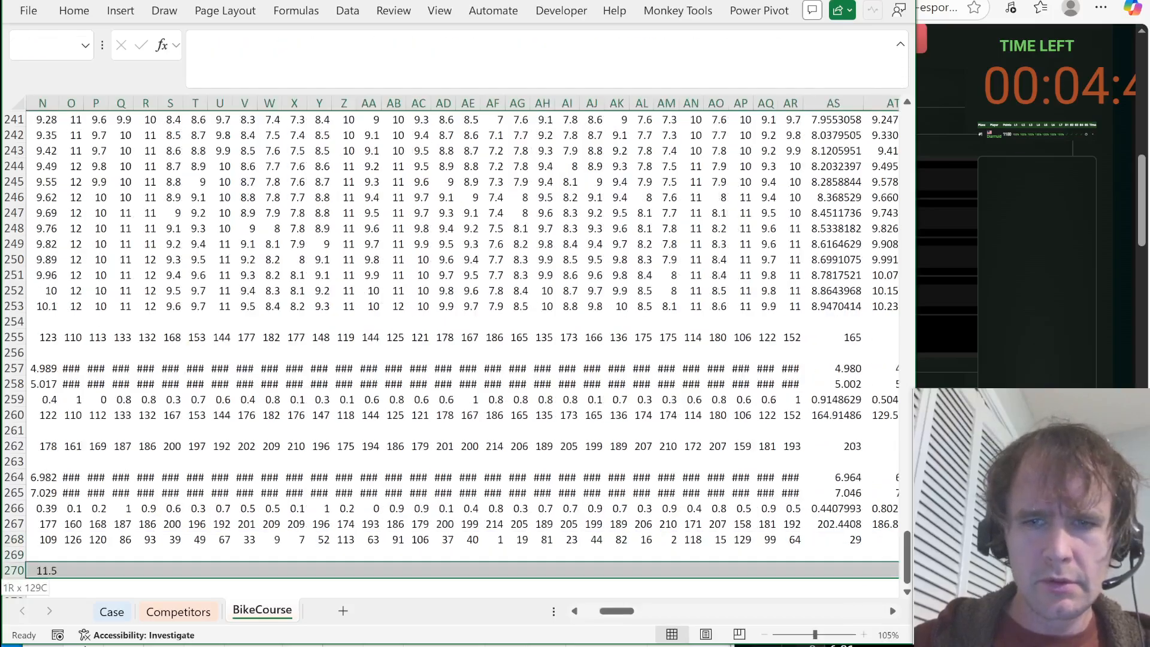
key(ctrl+r)
Count the finish times of at most 12 hours in N272 with =COUNTIFS(N270:EL270,"<=12").
key(Home)
key(ctrl+Right)
key(Down)
key(Down)
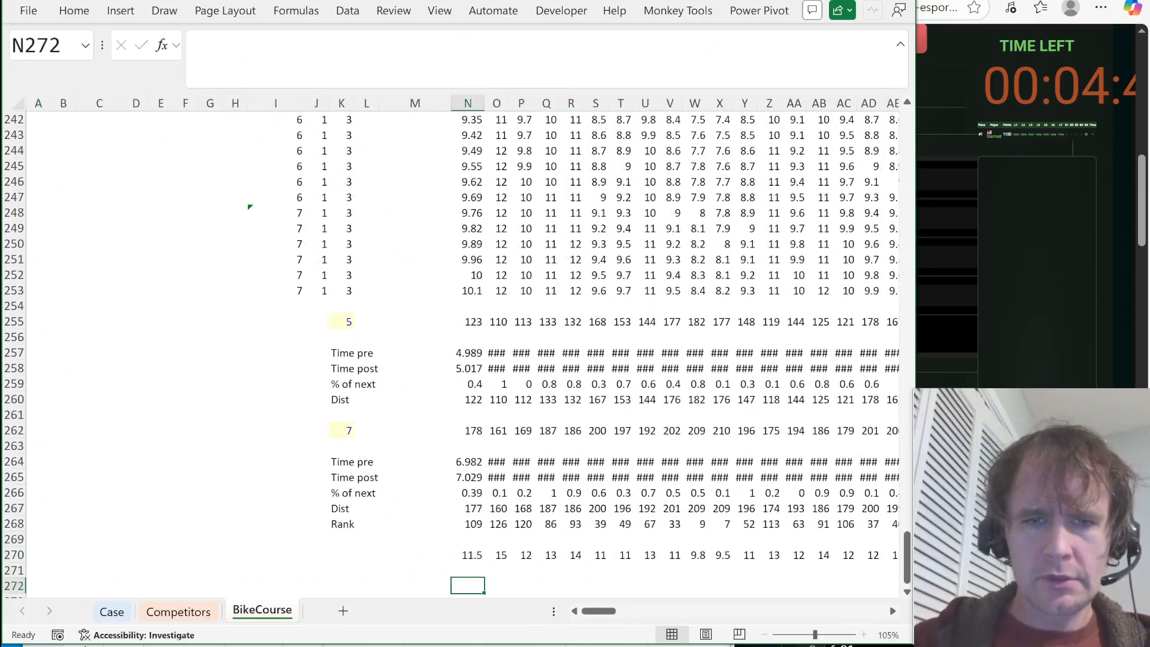
text(=countifs)
key(Tab)
key(Up)
key(Up)
key(ctrl+shift+Right)
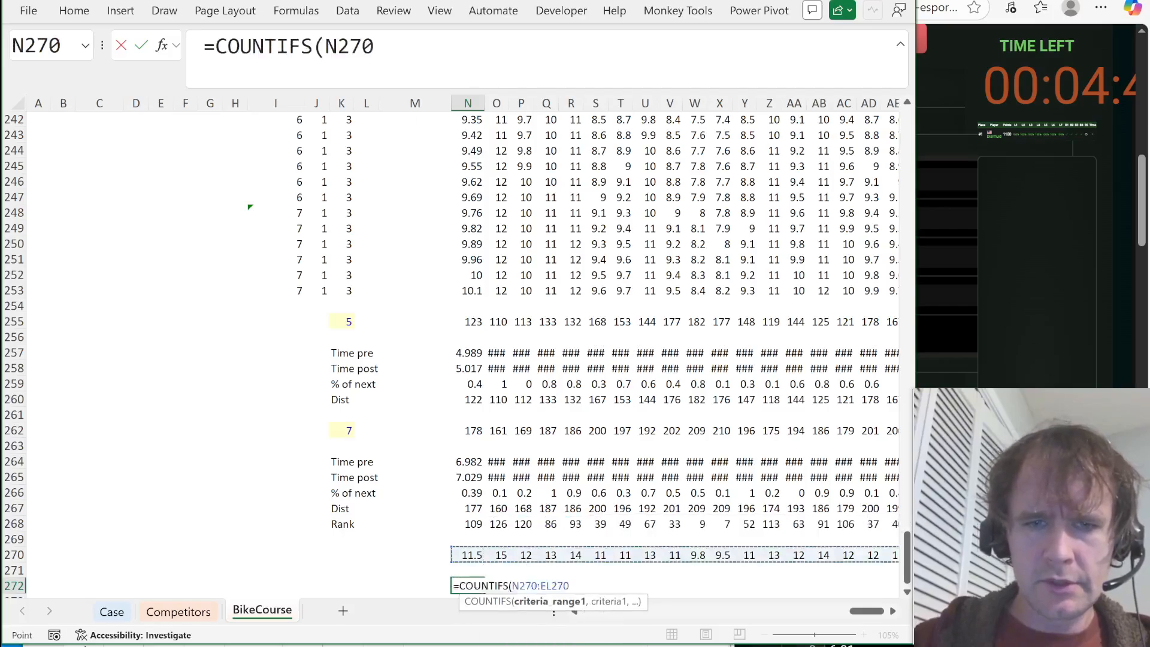
text(,"<=)
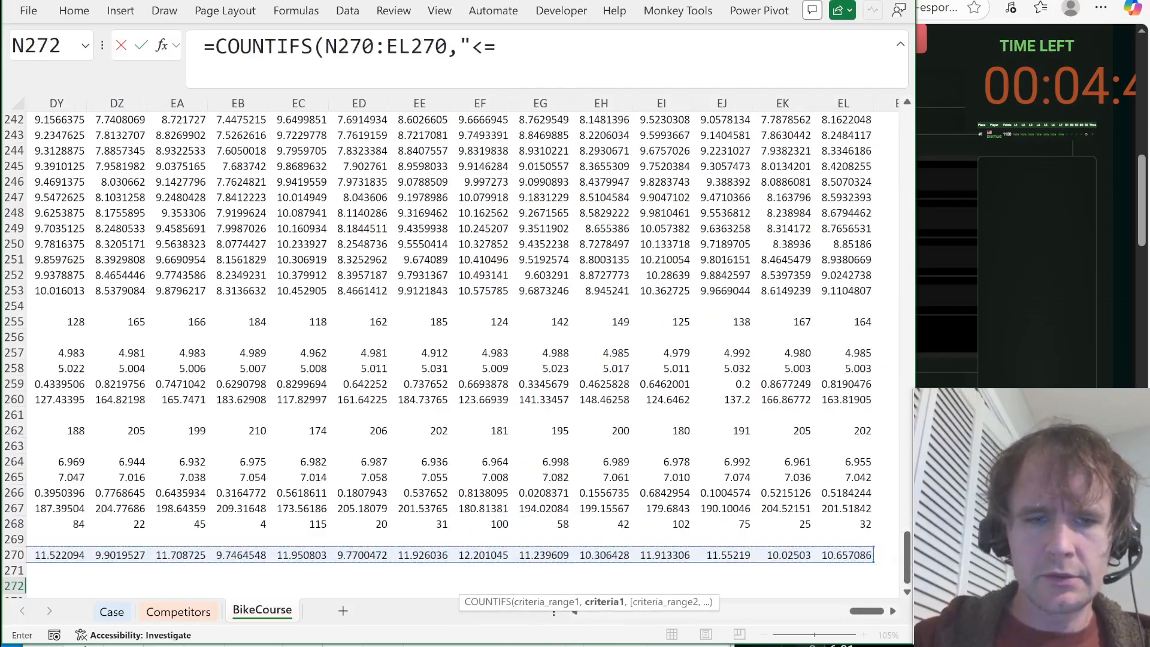
text(12"))
key(Return)
Copy the N272 count, switch to the competition web page and submit it as the Bonus 5 answer.
key(Up)
key(ctrl+c)
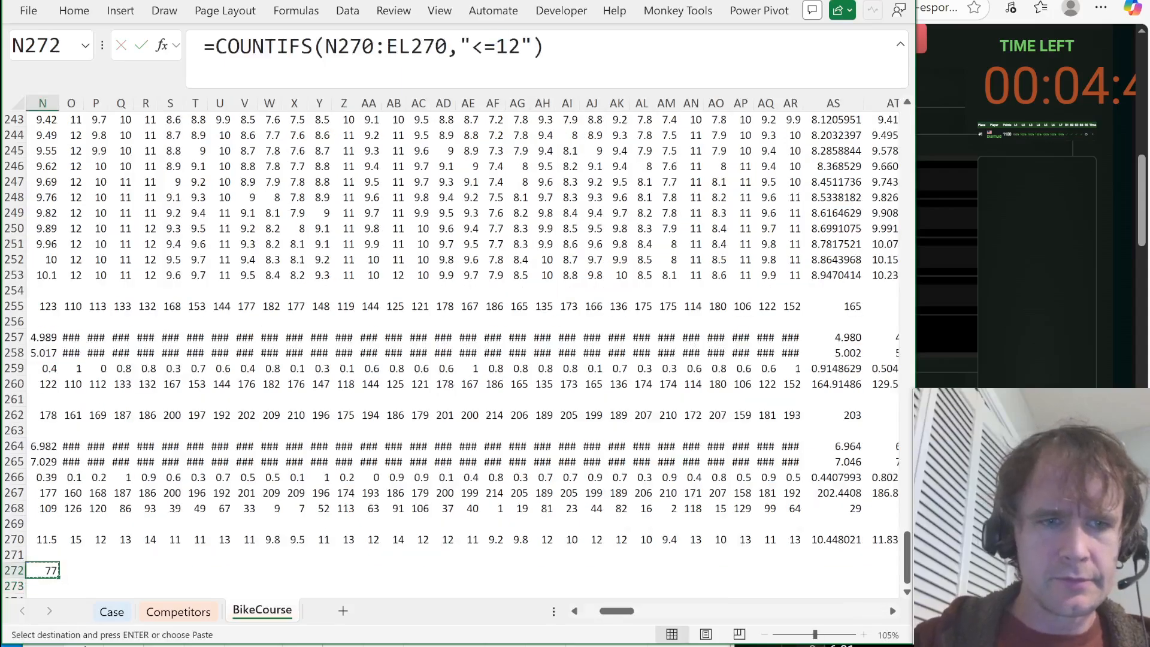
click(966, 196)
click(867, 331)
key(ctrl+v)
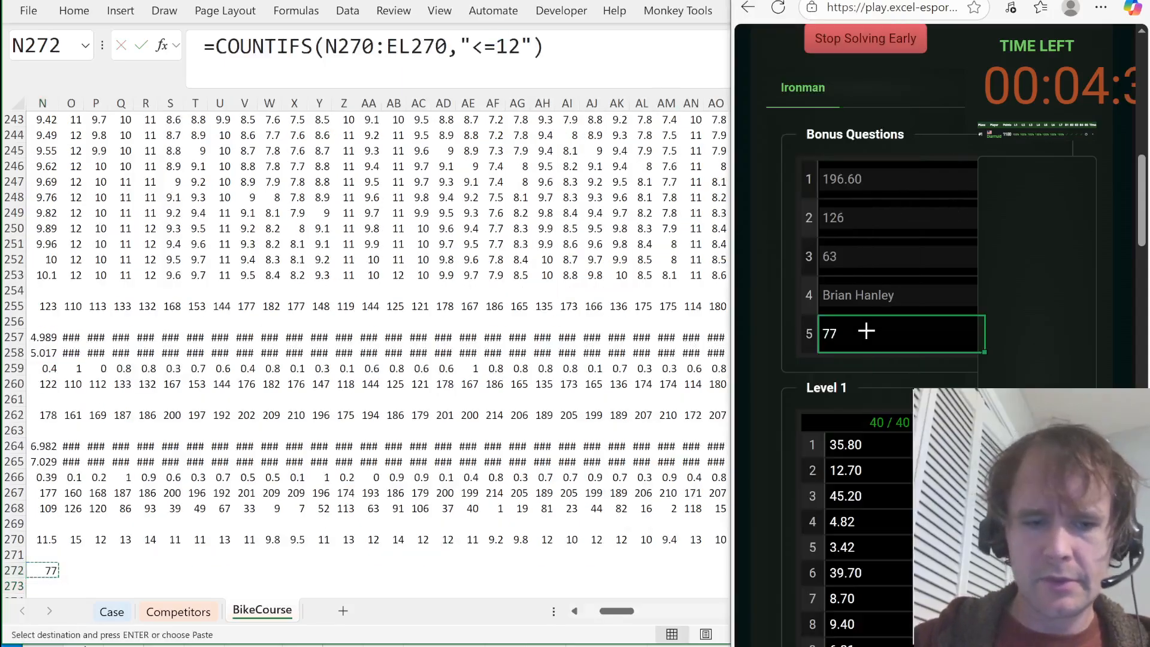
key(Return)
Maximize the competition page and stop solving early, confirming the end of the game.
key(super+Up)
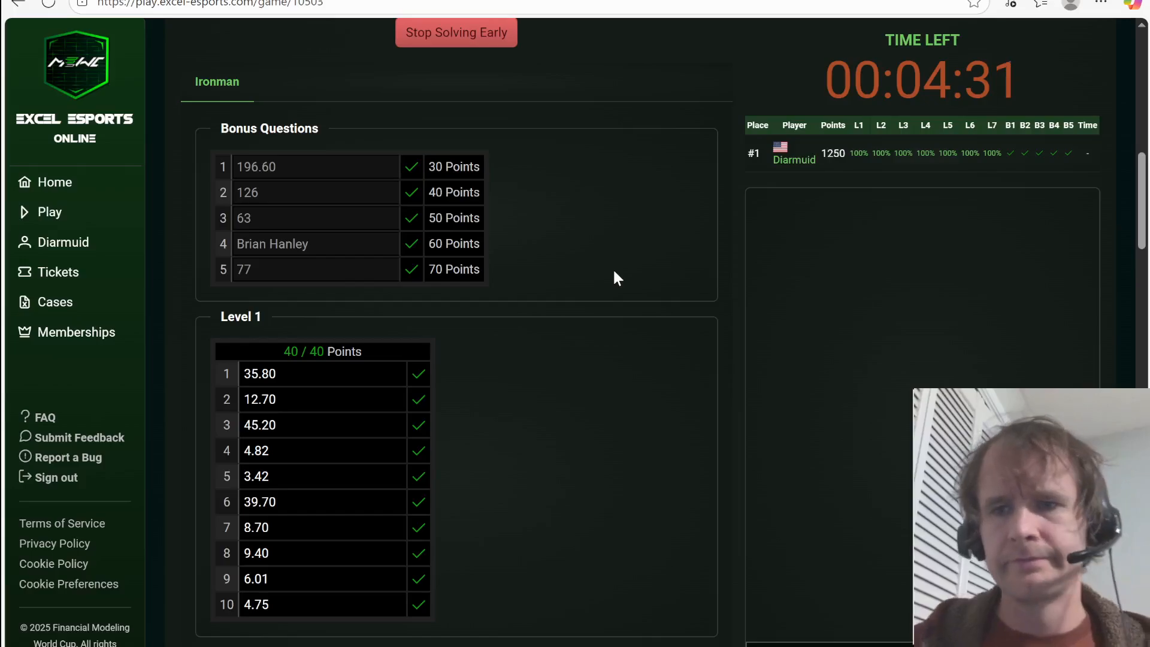
scroll(613, 267, up, 1)
click(473, 82)
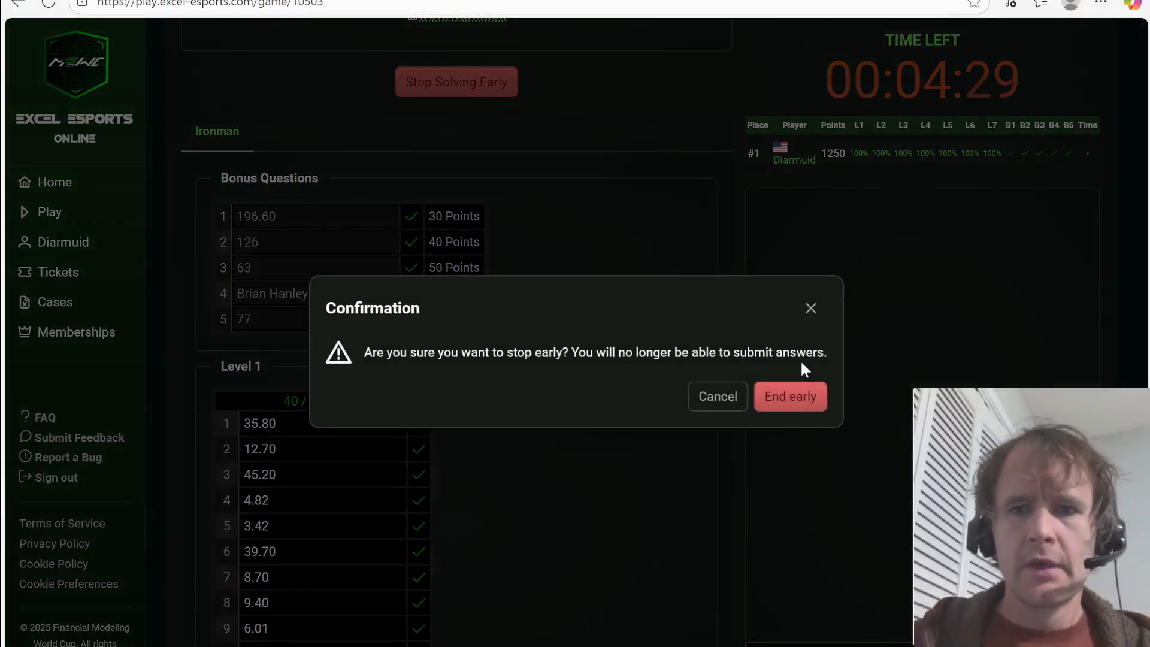
click(789, 401)
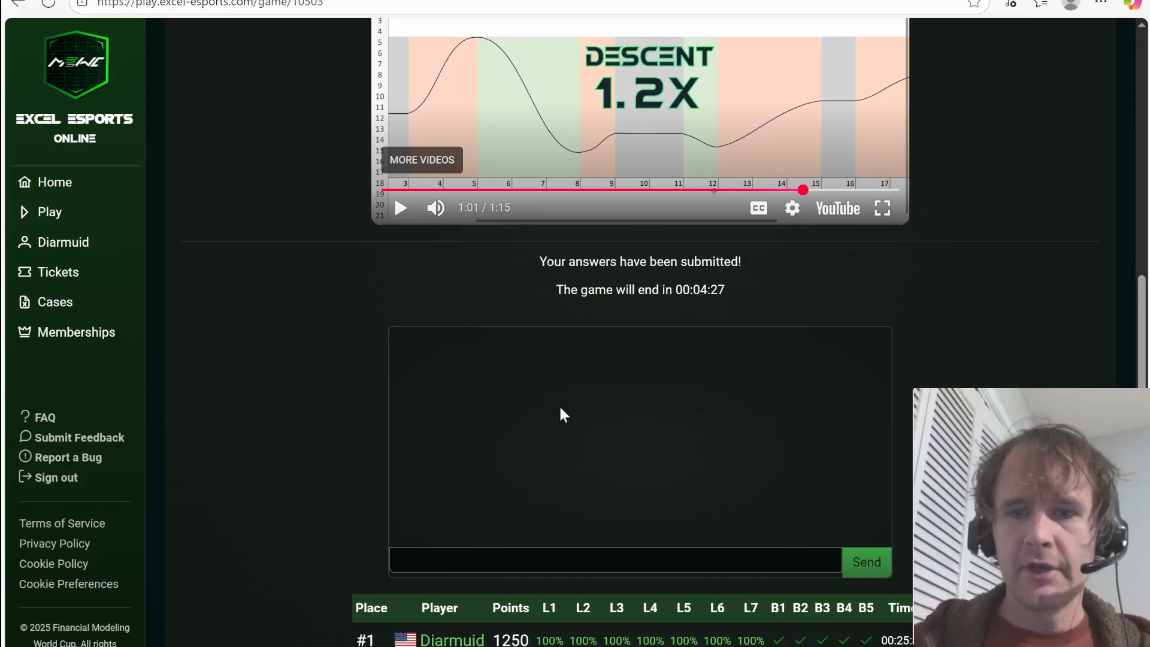